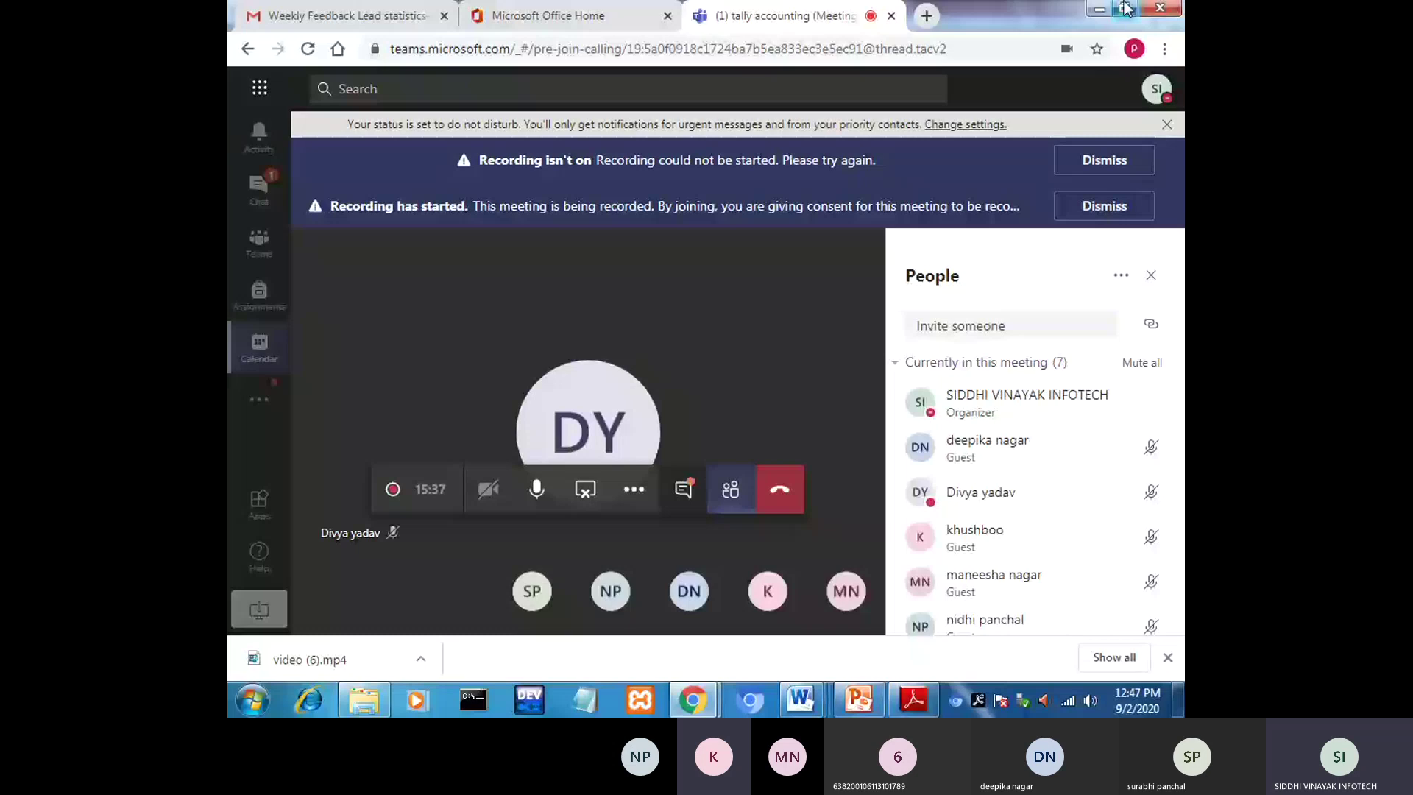
Close the ITEM WISE PDF in Adobe Reader and return to the Teams meeting.
click(1124, 9)
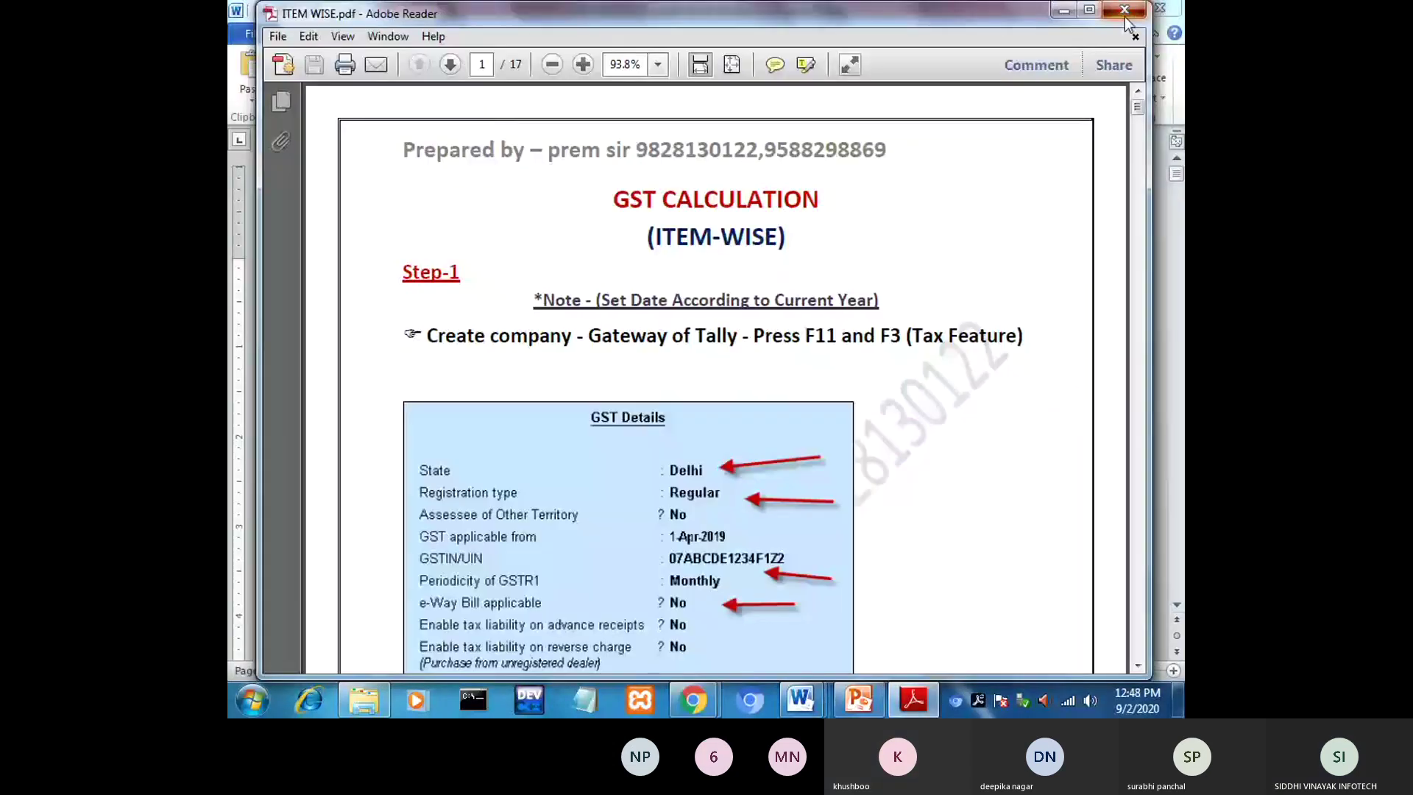
click(1125, 15)
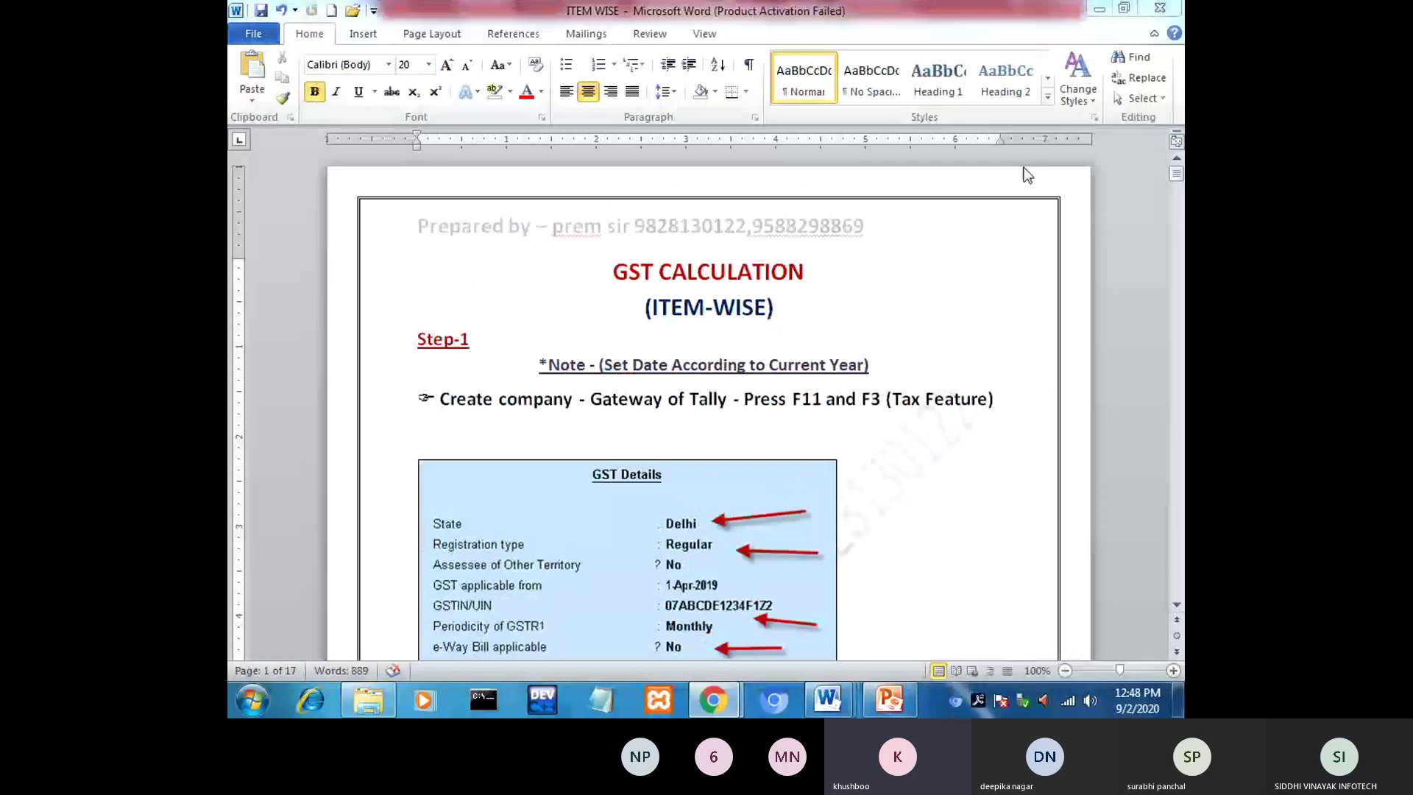
key(alt+Tab)
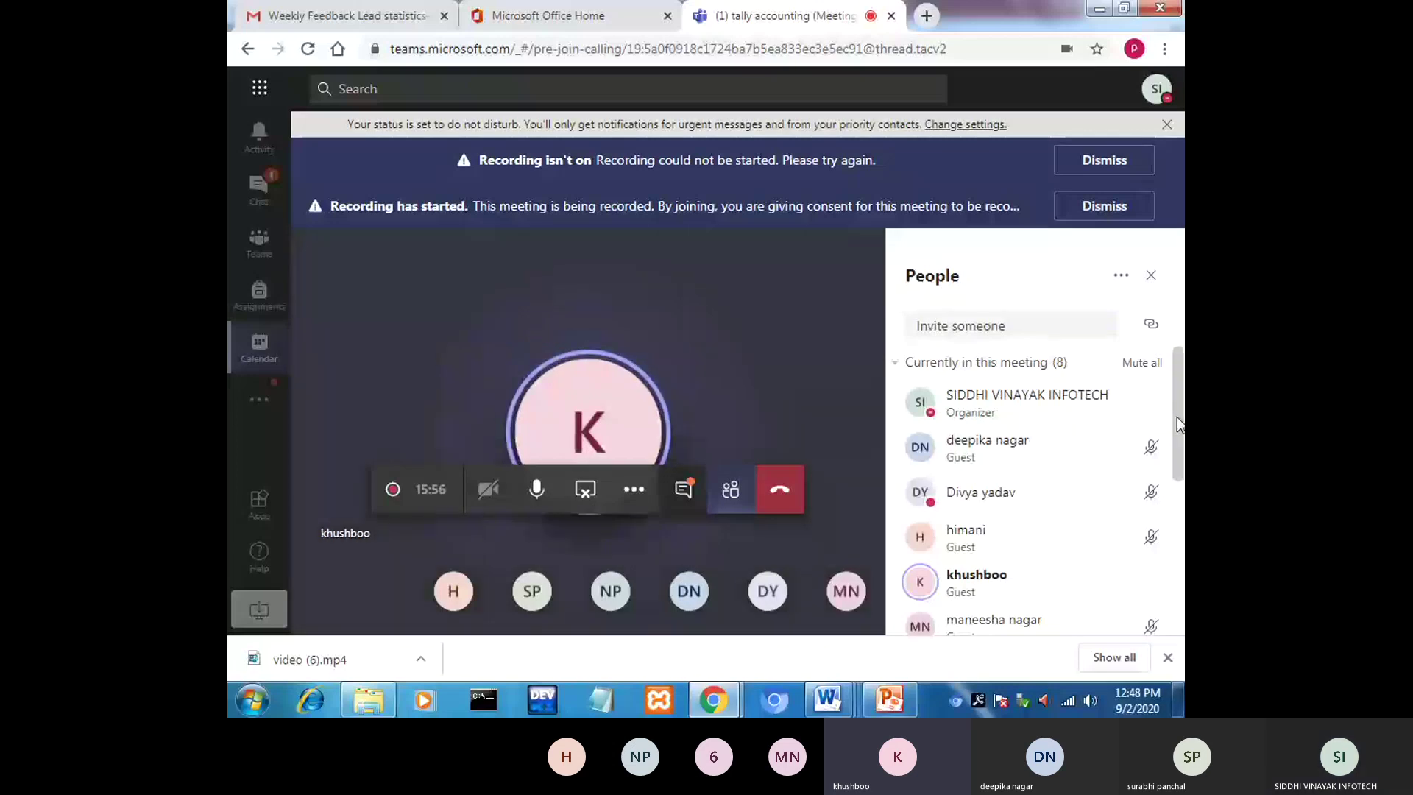
scroll(1176, 416, down, 2)
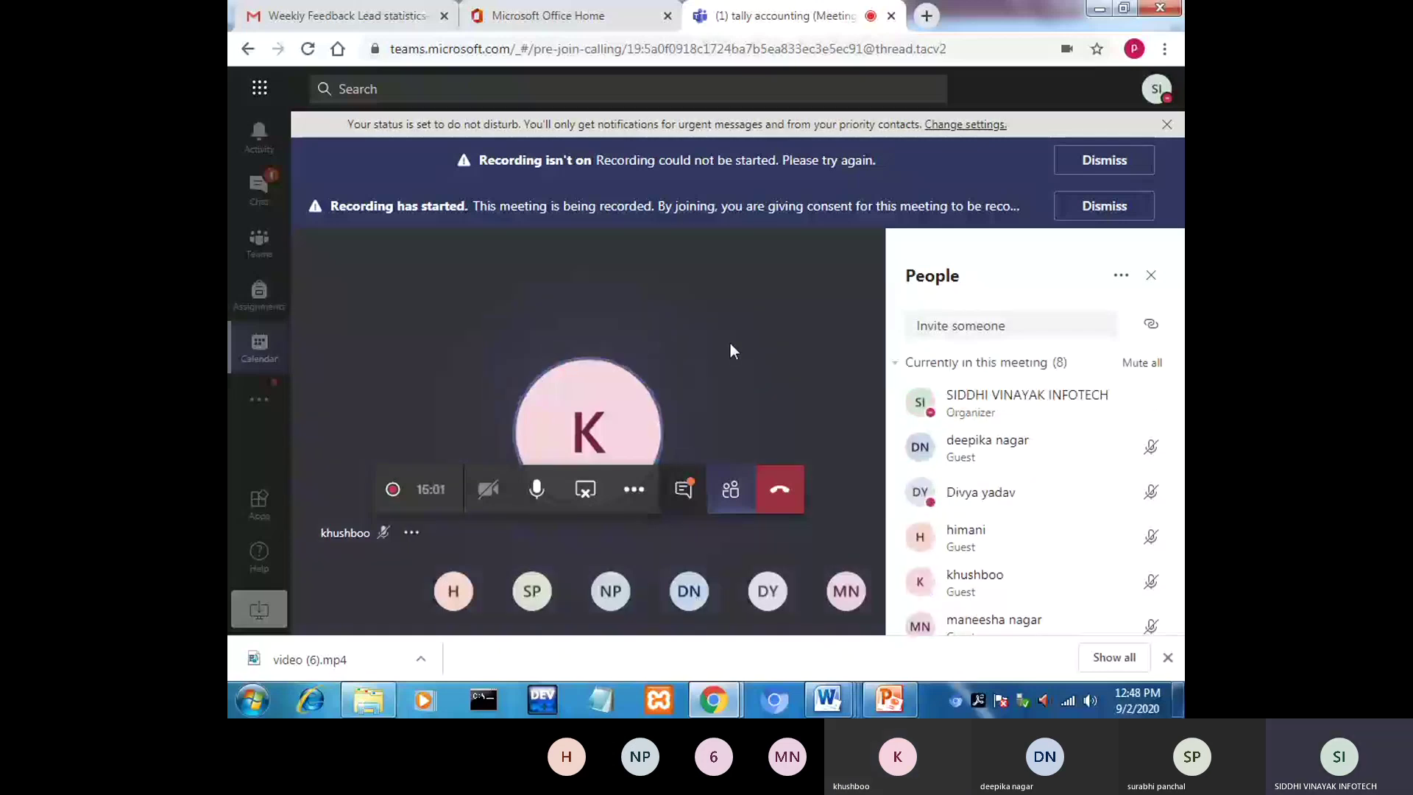
Close Document1 without saving, then close the image Word document.
mouse_move(828, 700)
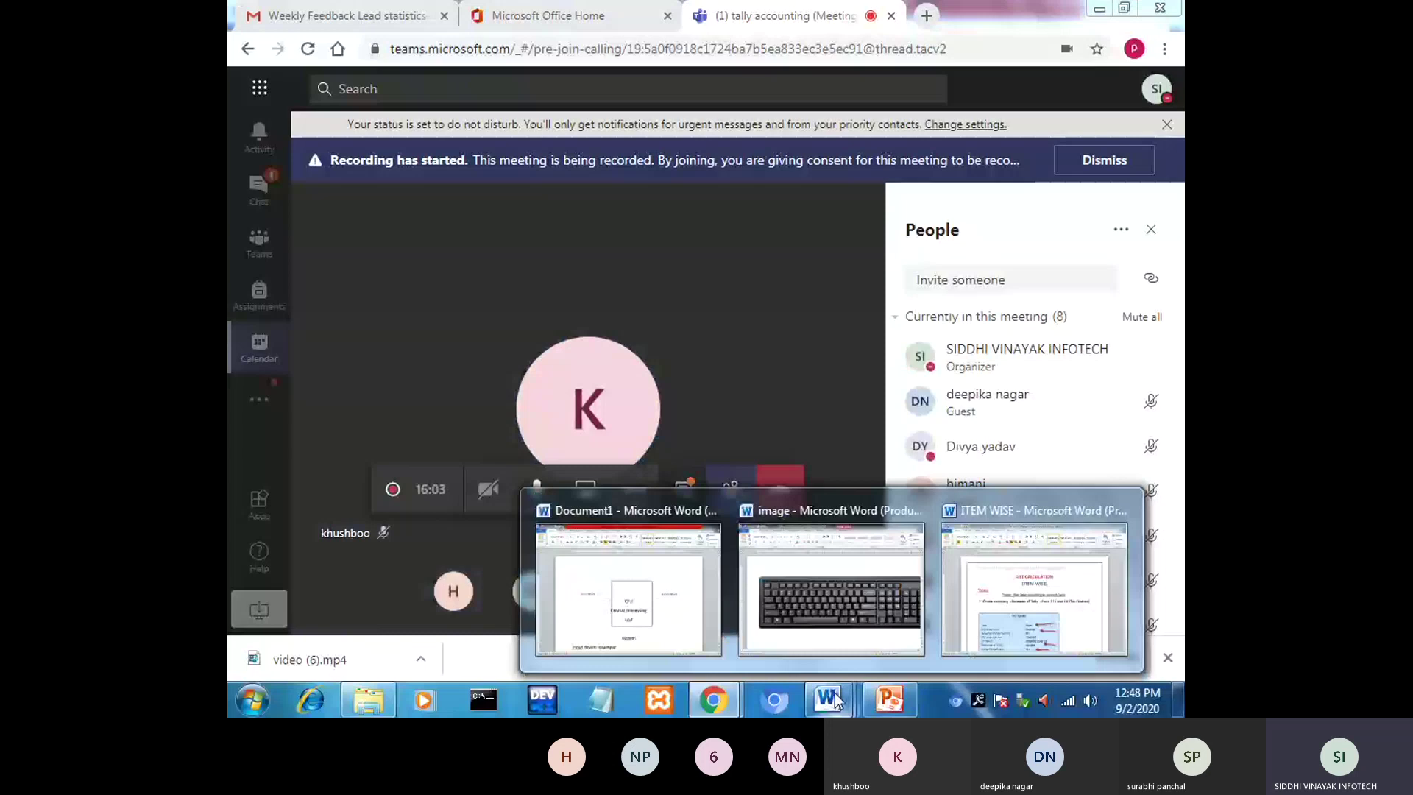
click(683, 577)
key(alt+F4)
key(Escape)
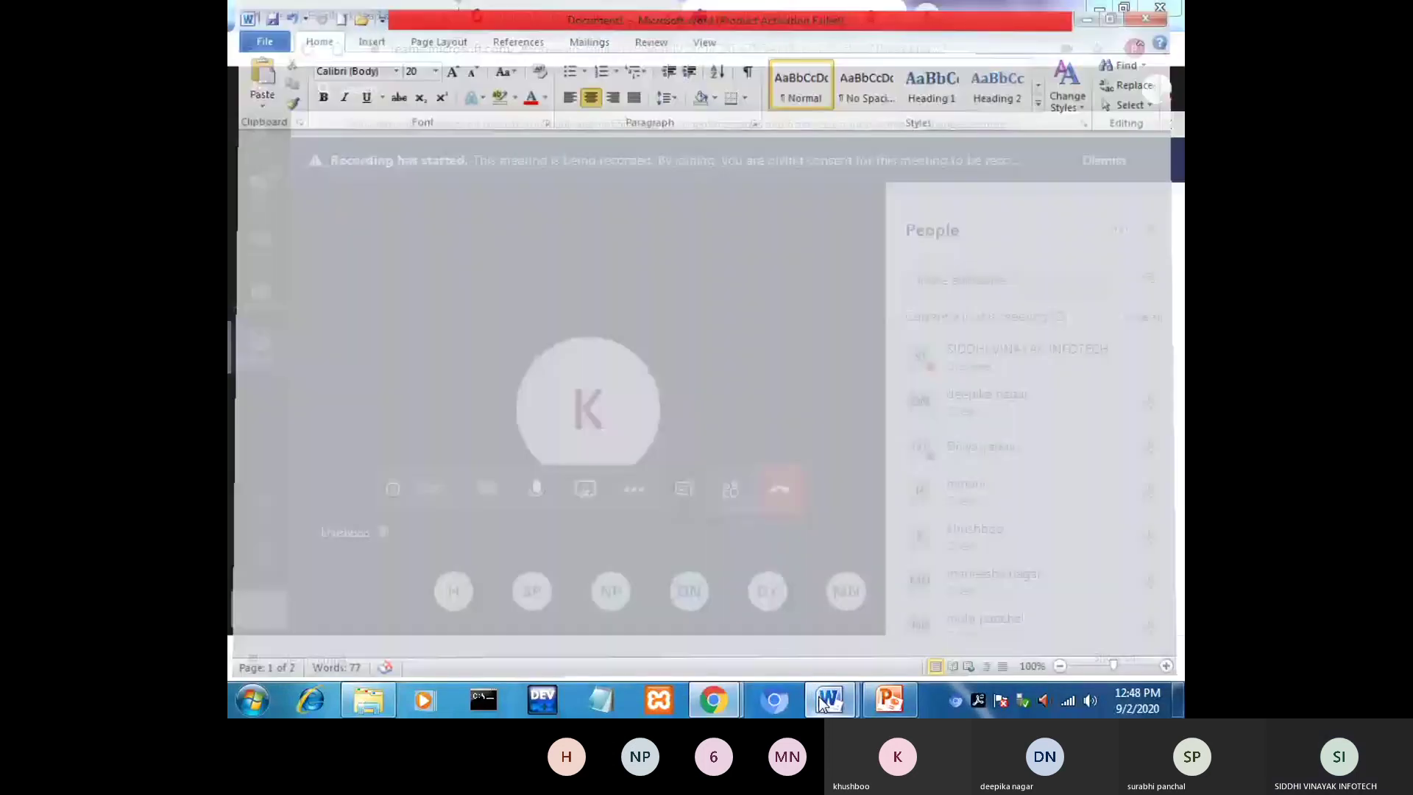
mouse_move(829, 699)
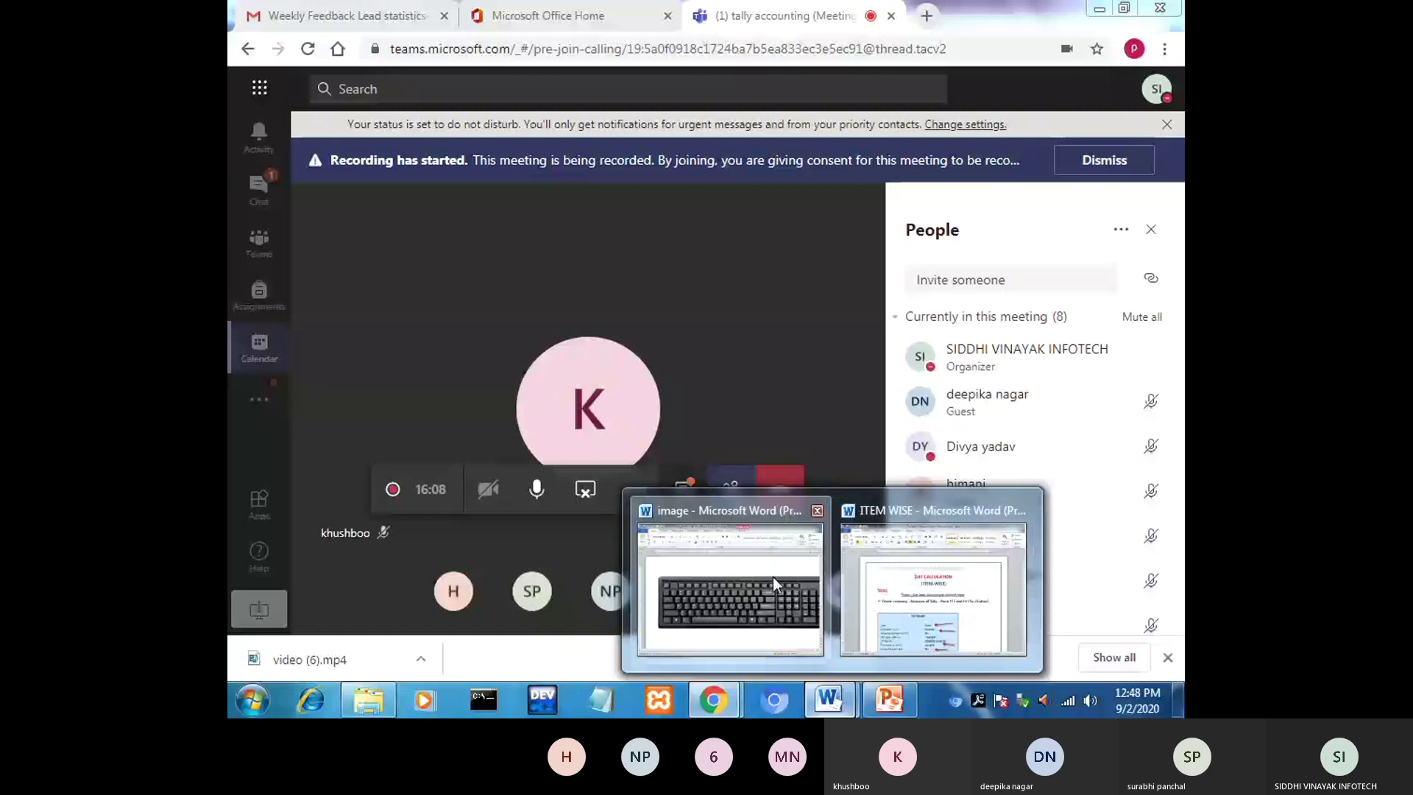
click(773, 577)
click(1160, 8)
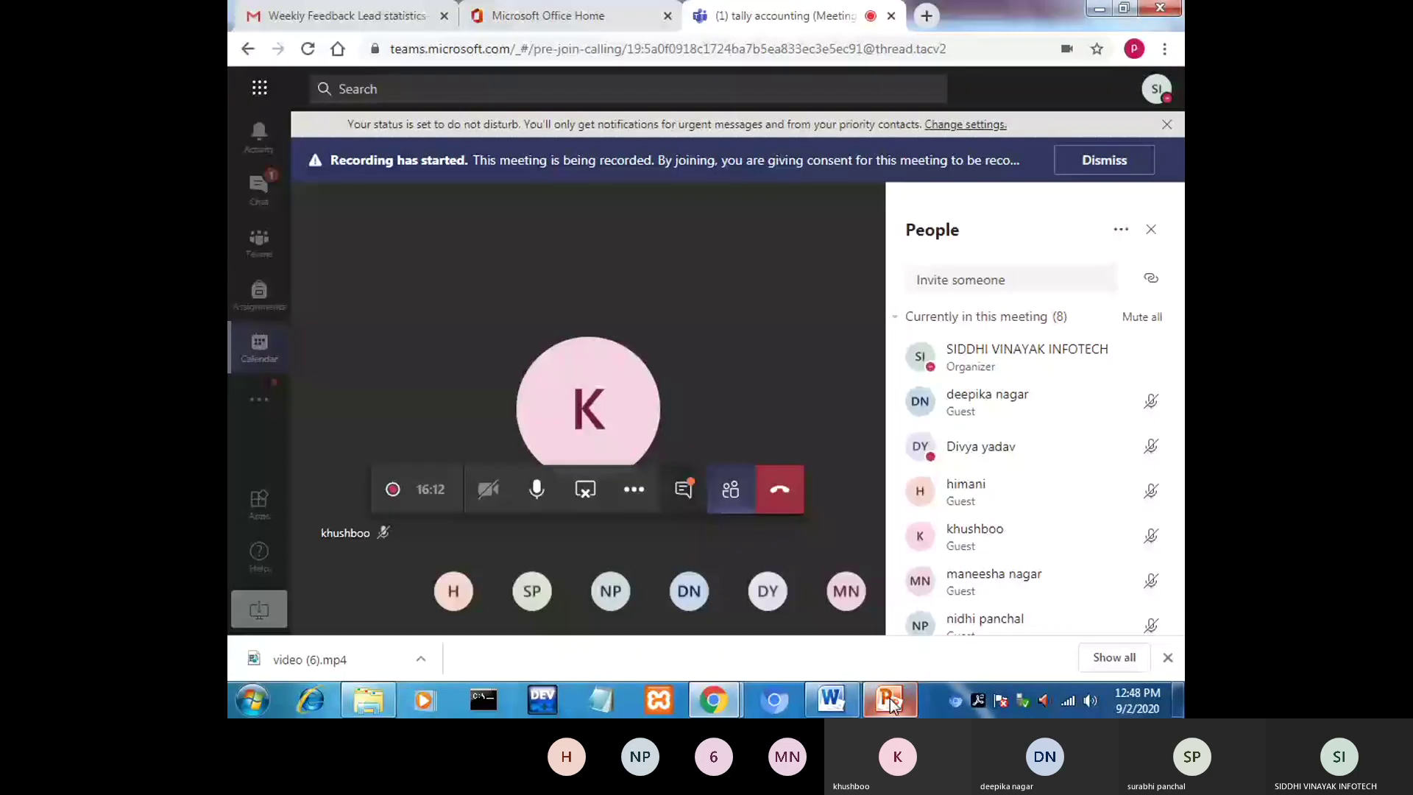
Close PowerPoint and hide the meeting to reveal the ITEM WISE Word document.
right_click(891, 703)
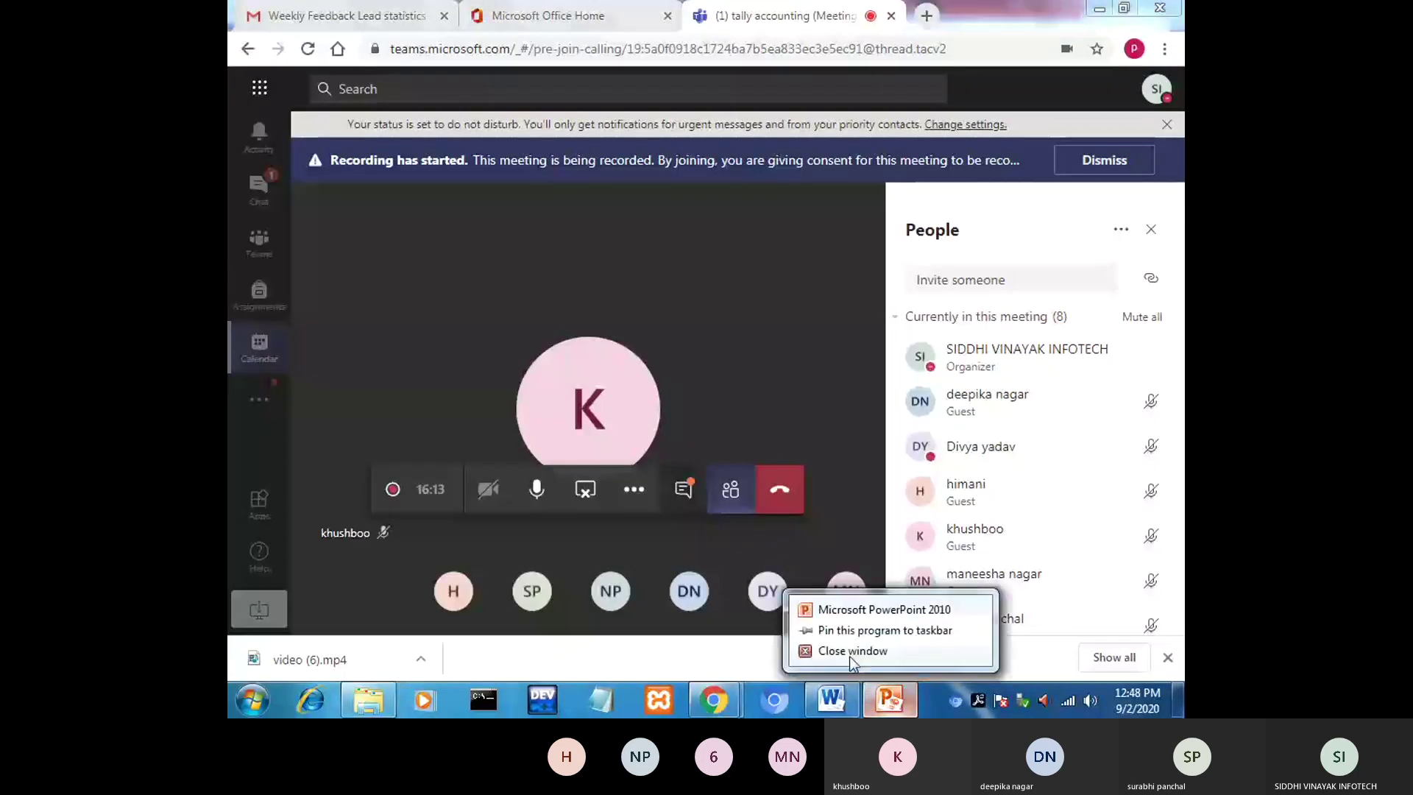
click(858, 651)
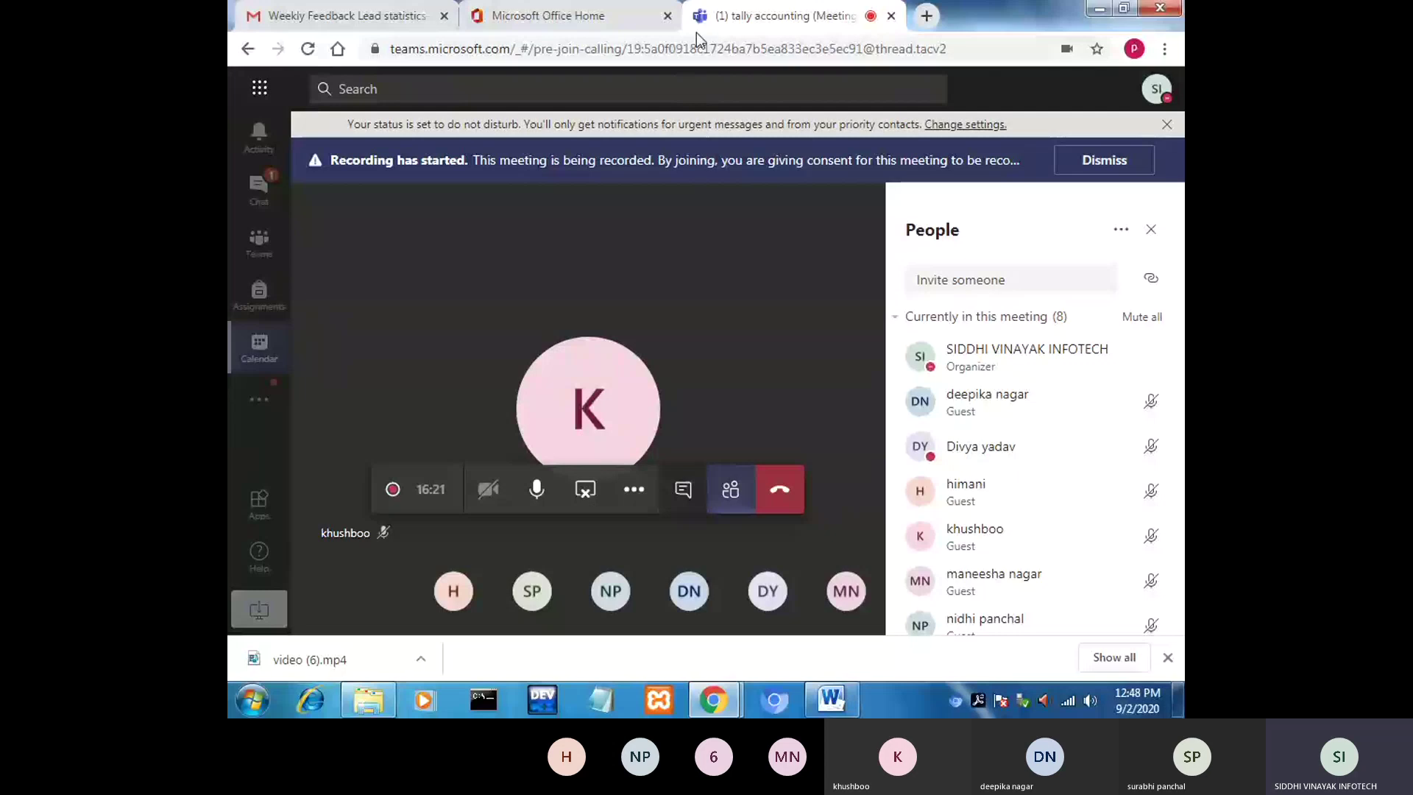
click(627, 19)
click(773, 15)
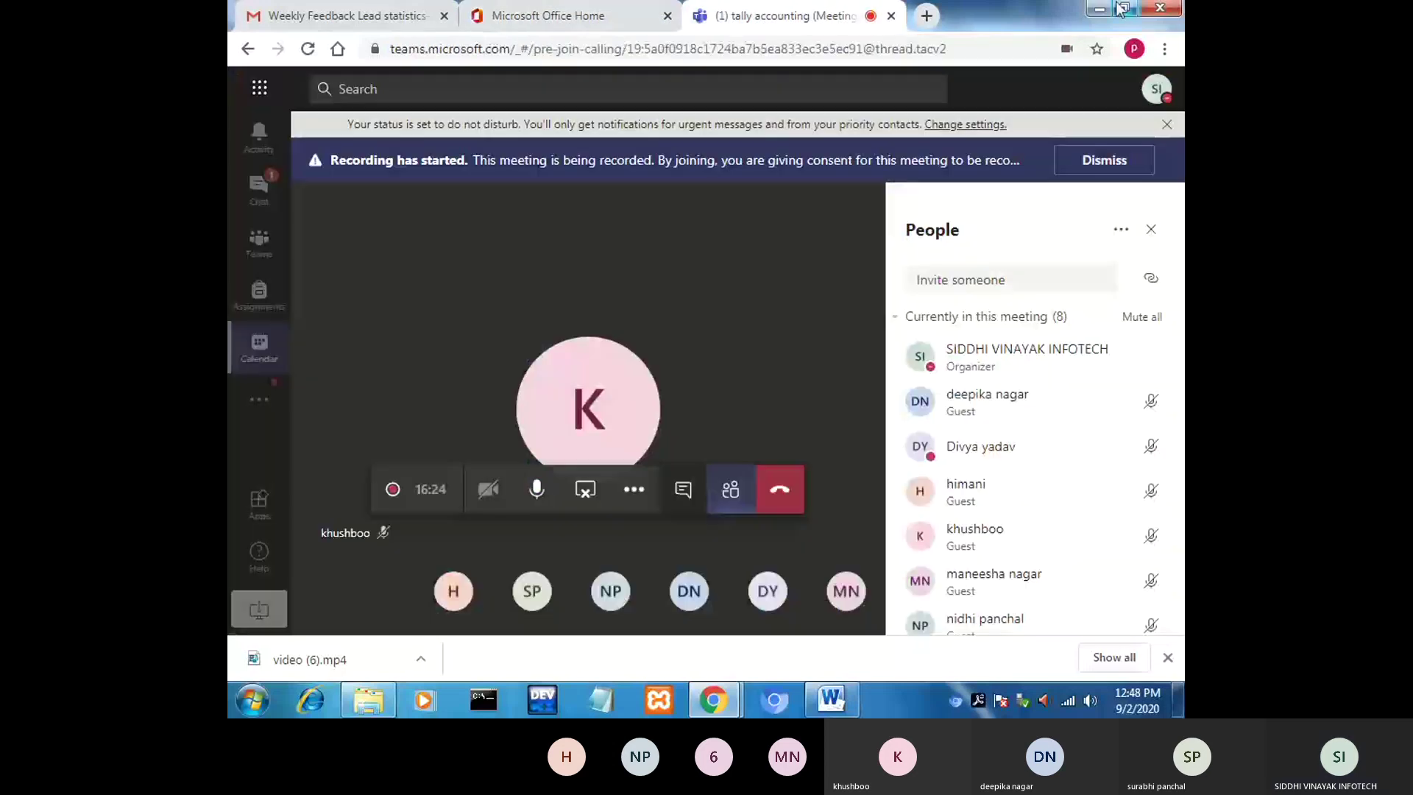
click(1101, 10)
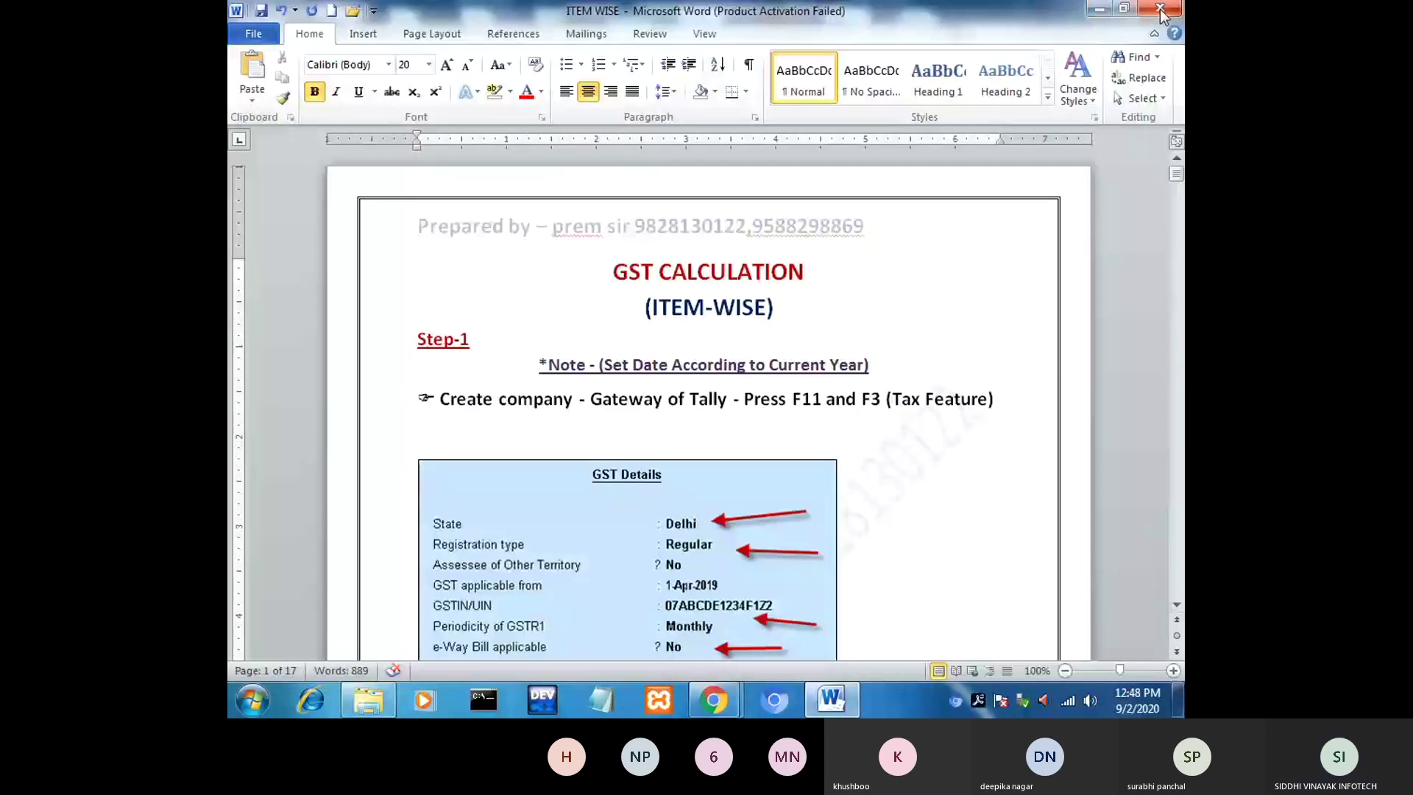
Return to the TALLy ERP9 DOC folder and retry the earlier 'siddhi' search.
click(376, 705)
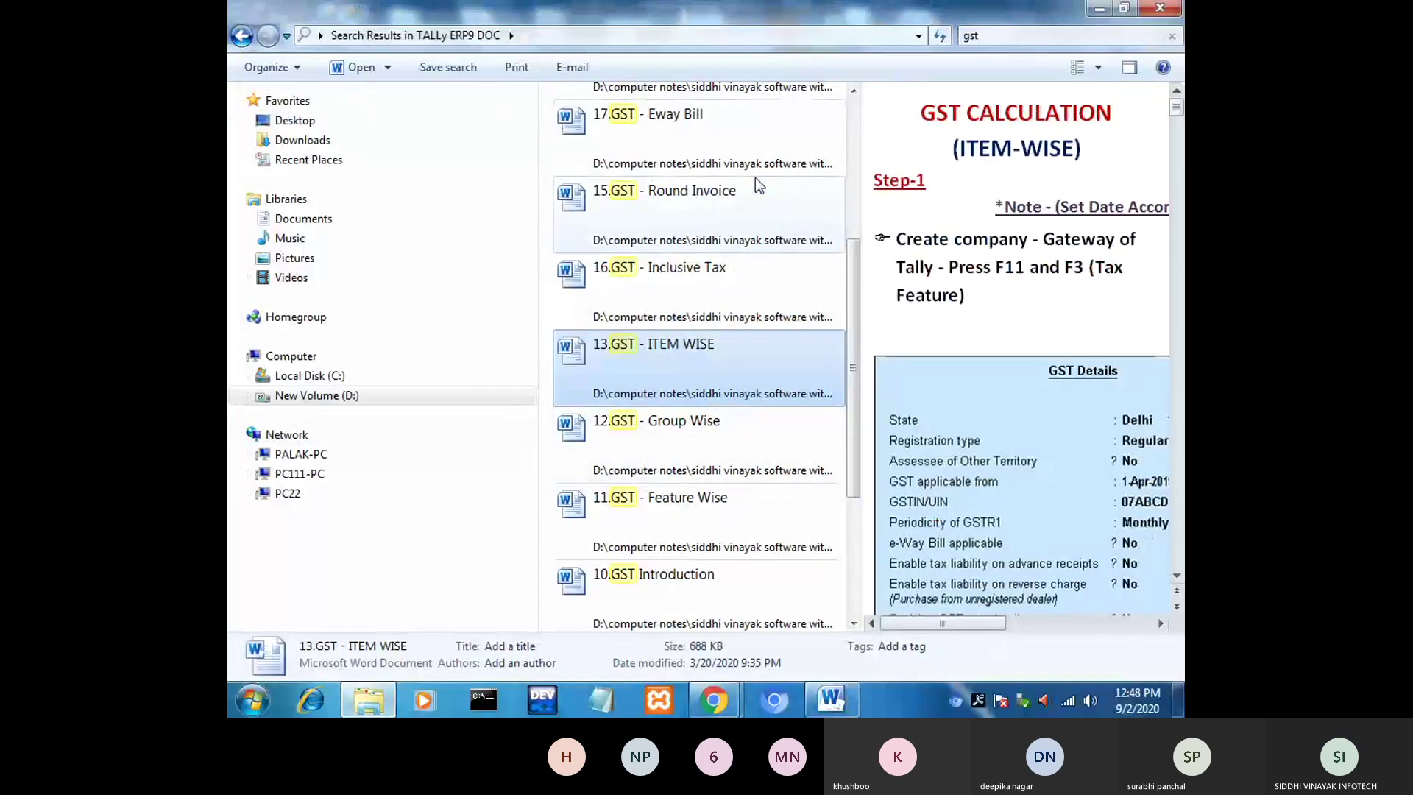
click(235, 41)
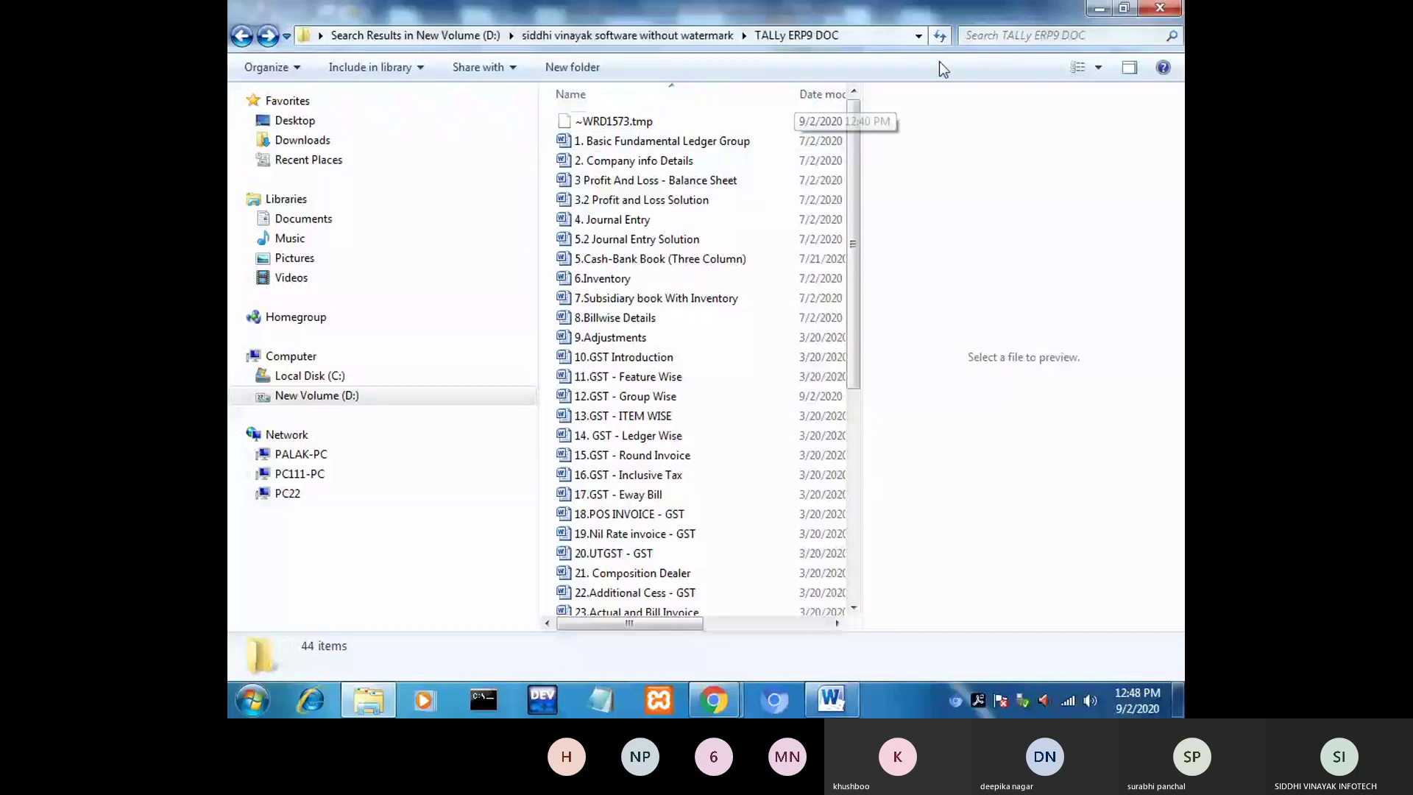
click(1031, 35)
click(979, 51)
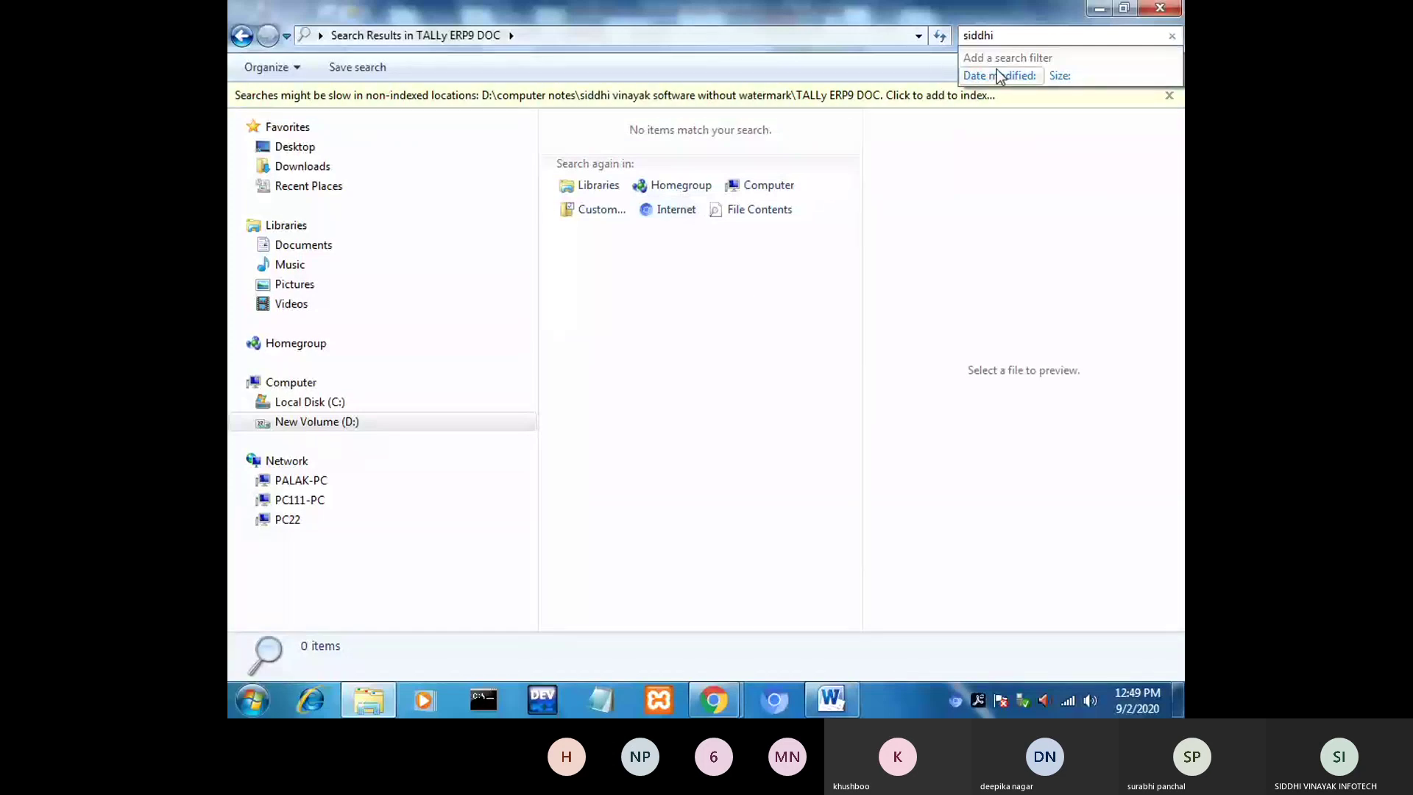
click(1038, 32)
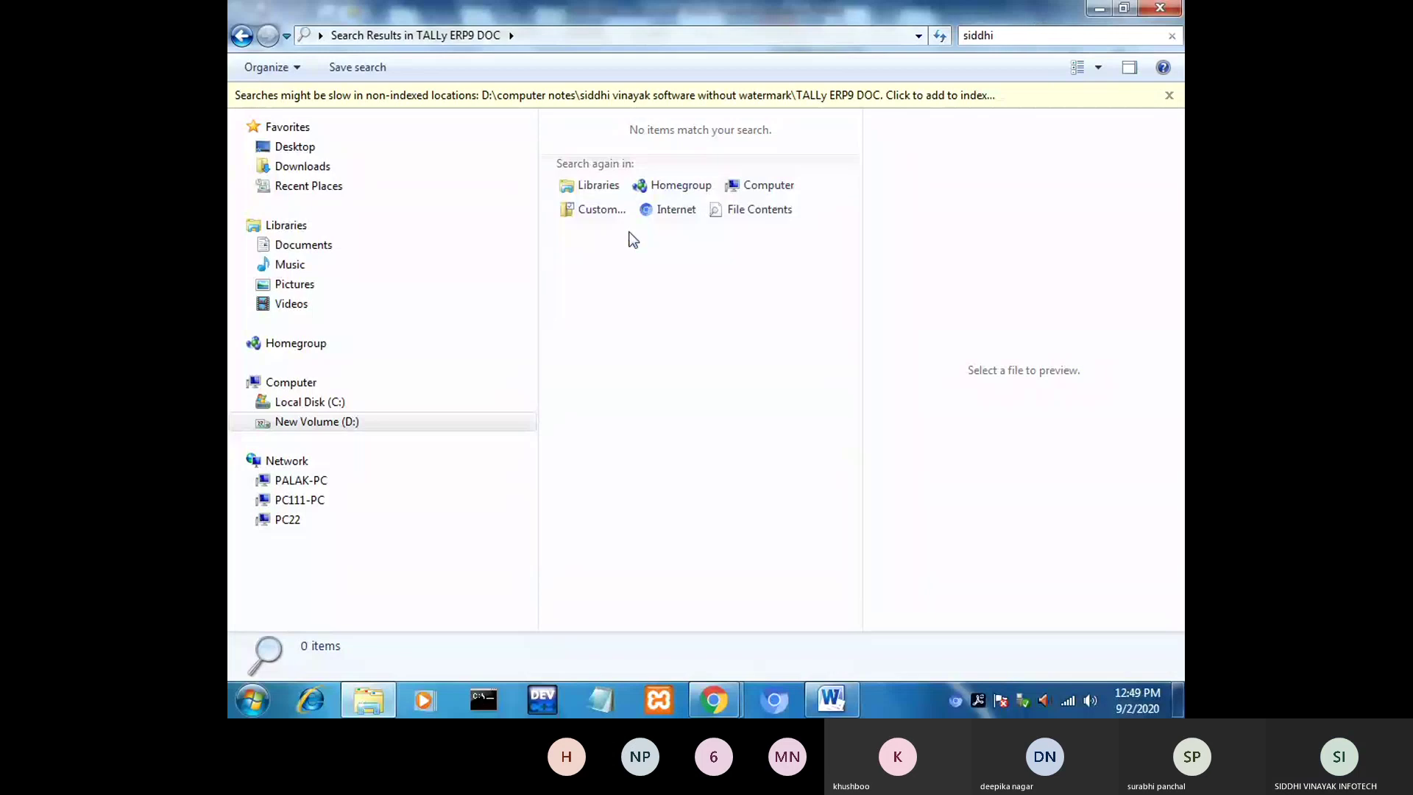
Search New Volume (D:) for 'siddhi' and open GST - Feature Wise.pdf from the watermark pdf folder.
click(448, 418)
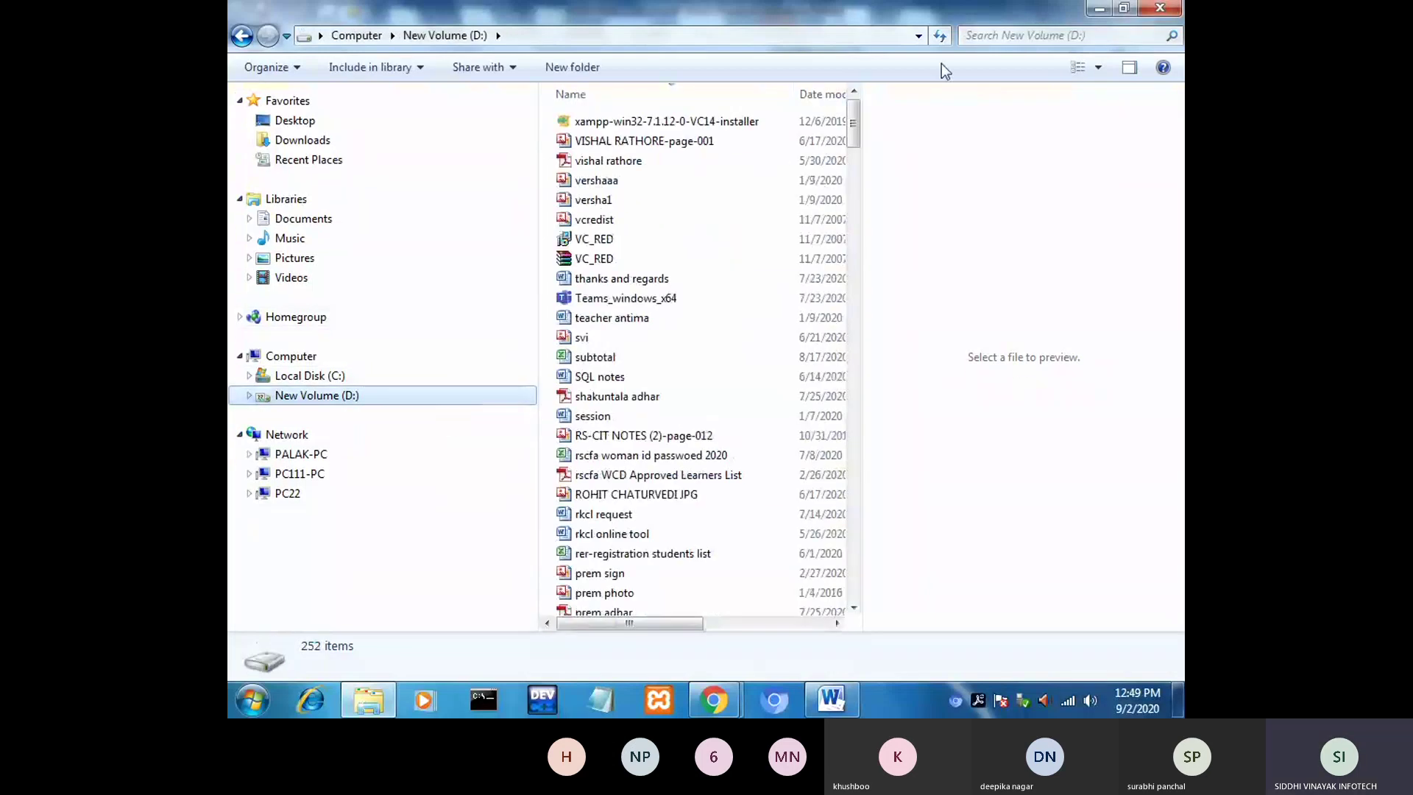
click(1018, 34)
text(siddhi)
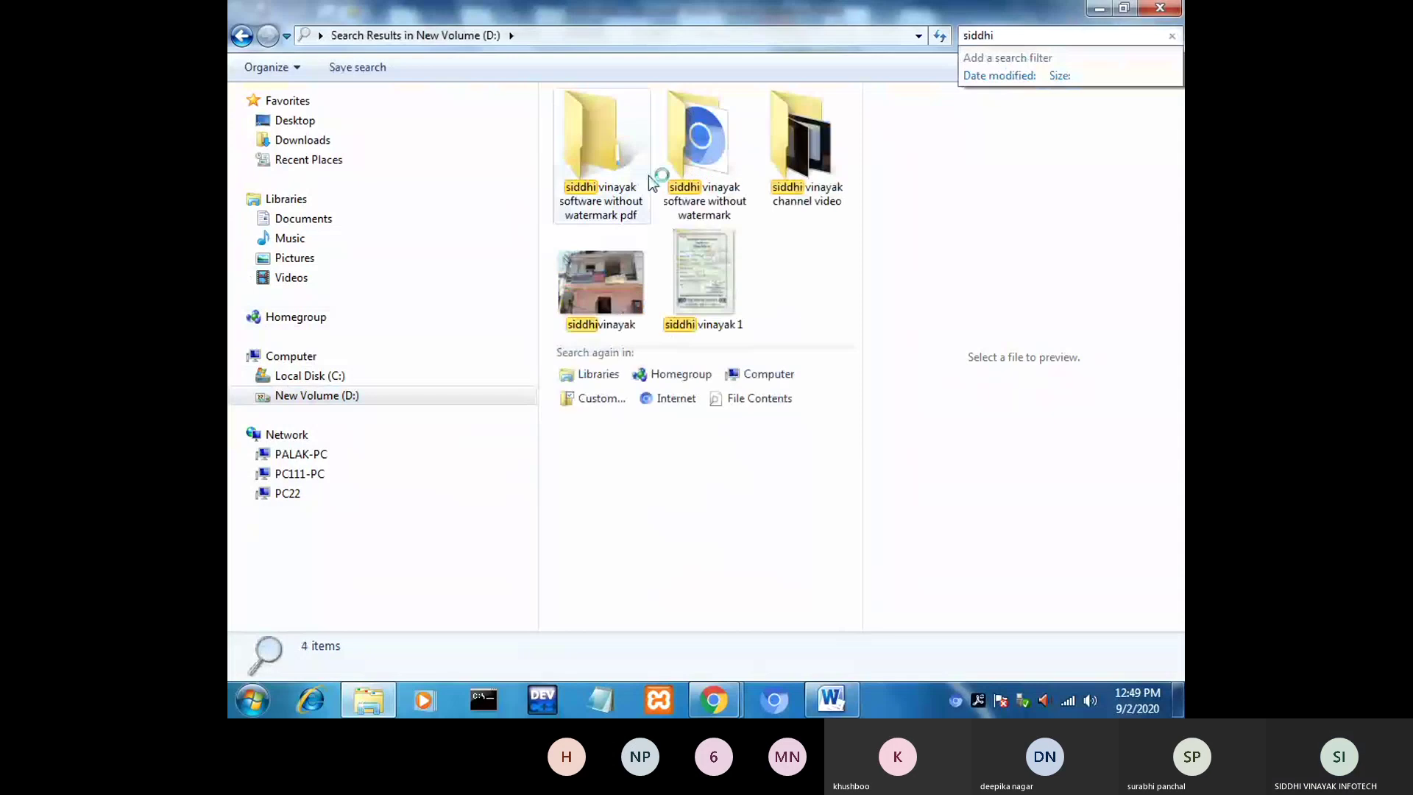
double_click(650, 180)
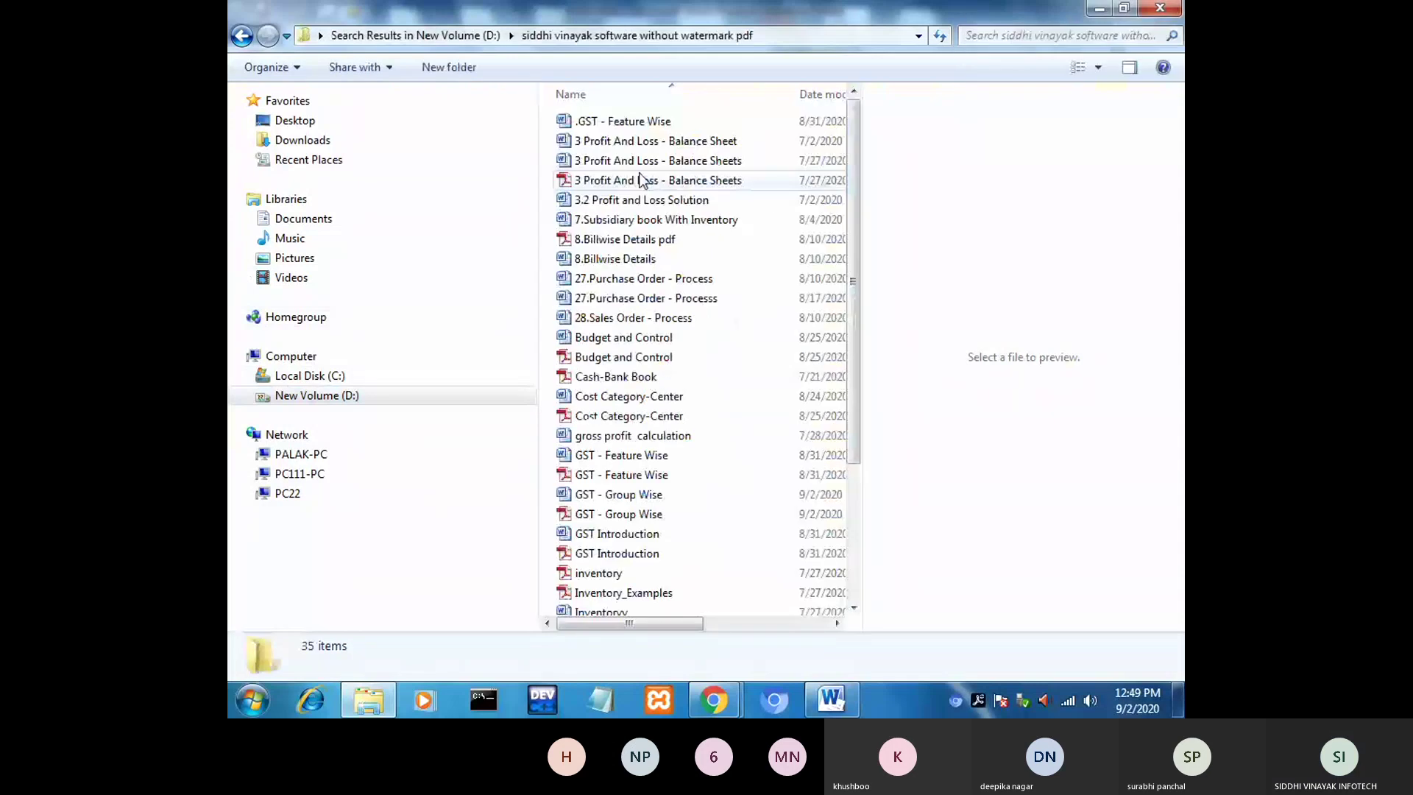
double_click(691, 478)
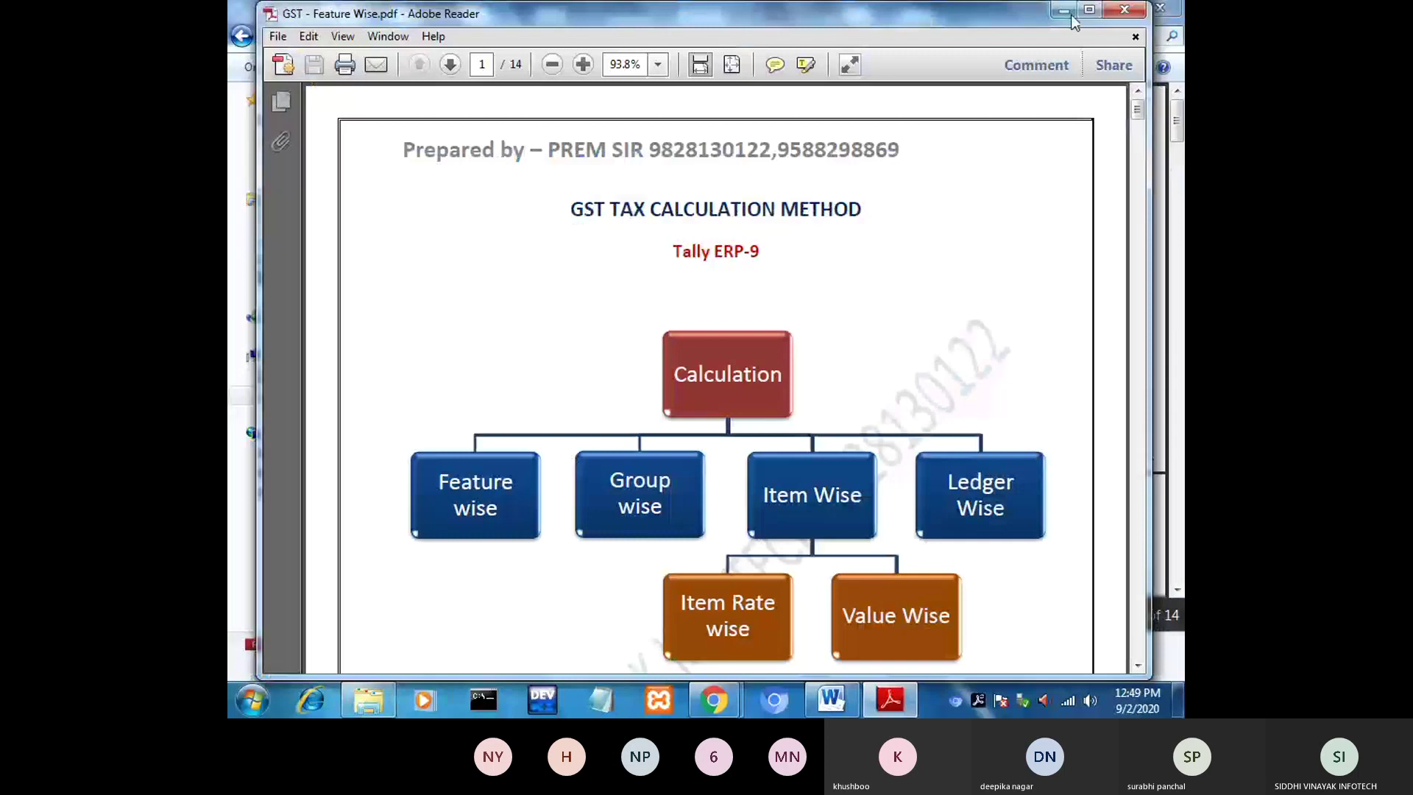
click(1072, 15)
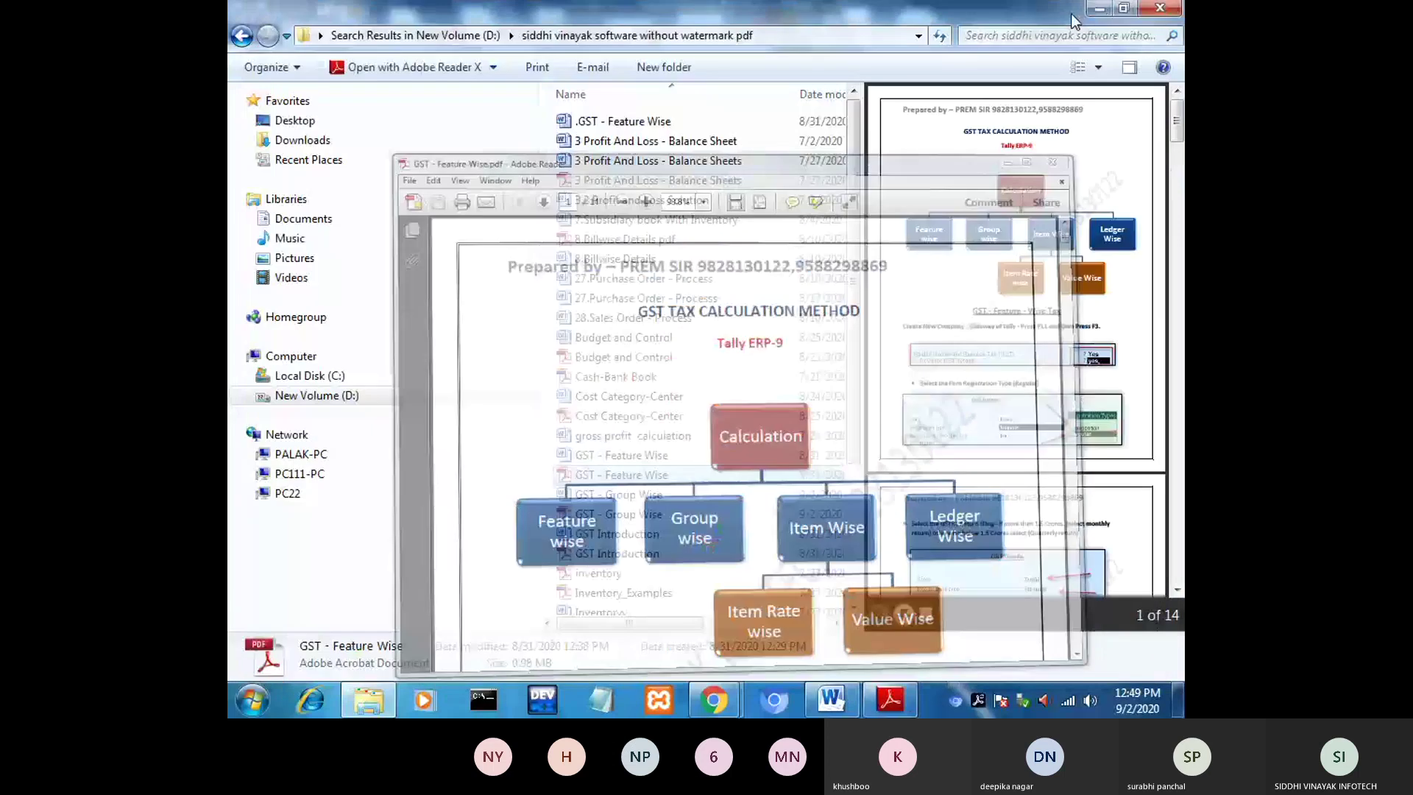
Save and close the ITEM WISE document, then launch Tally.ERP 9.
click(1099, 8)
click(1160, 8)
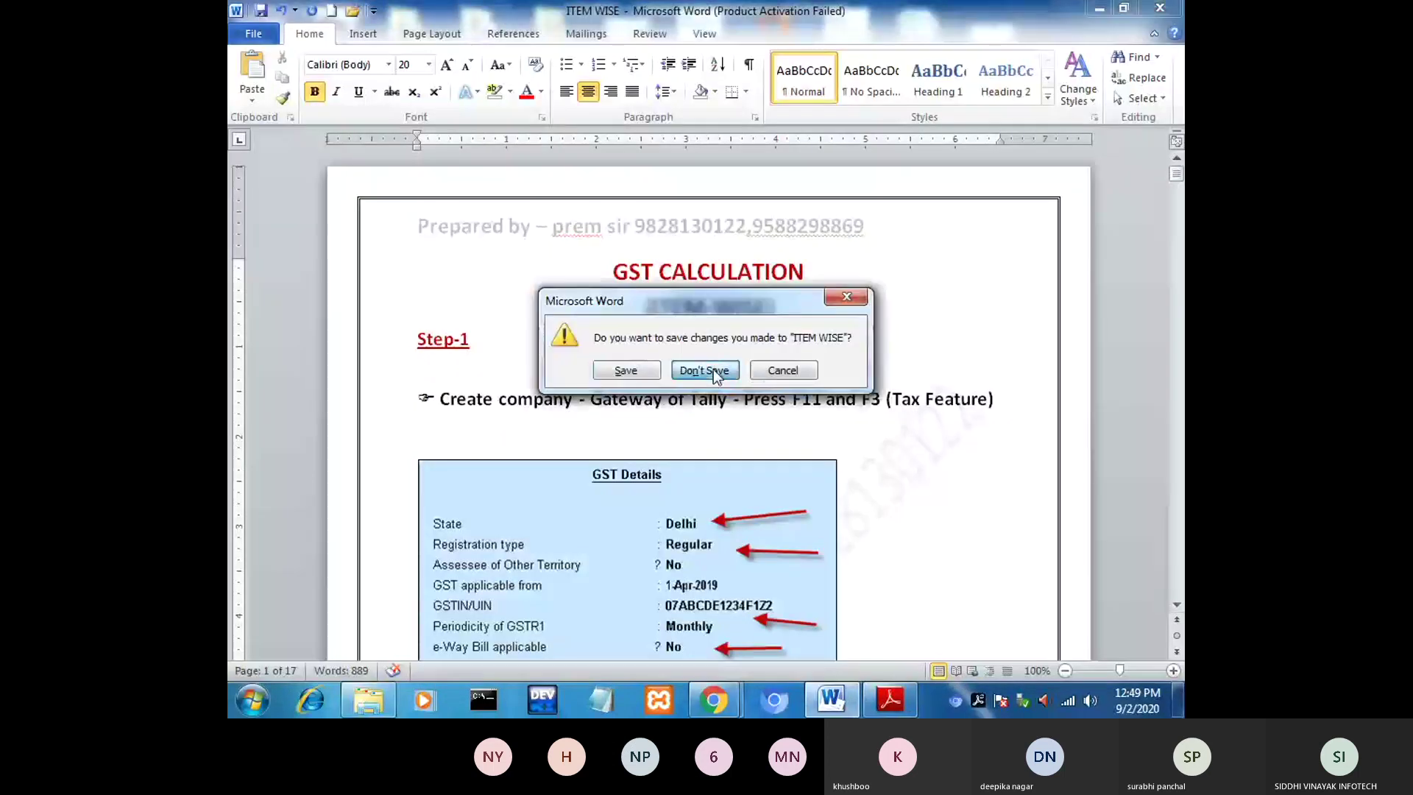
click(642, 371)
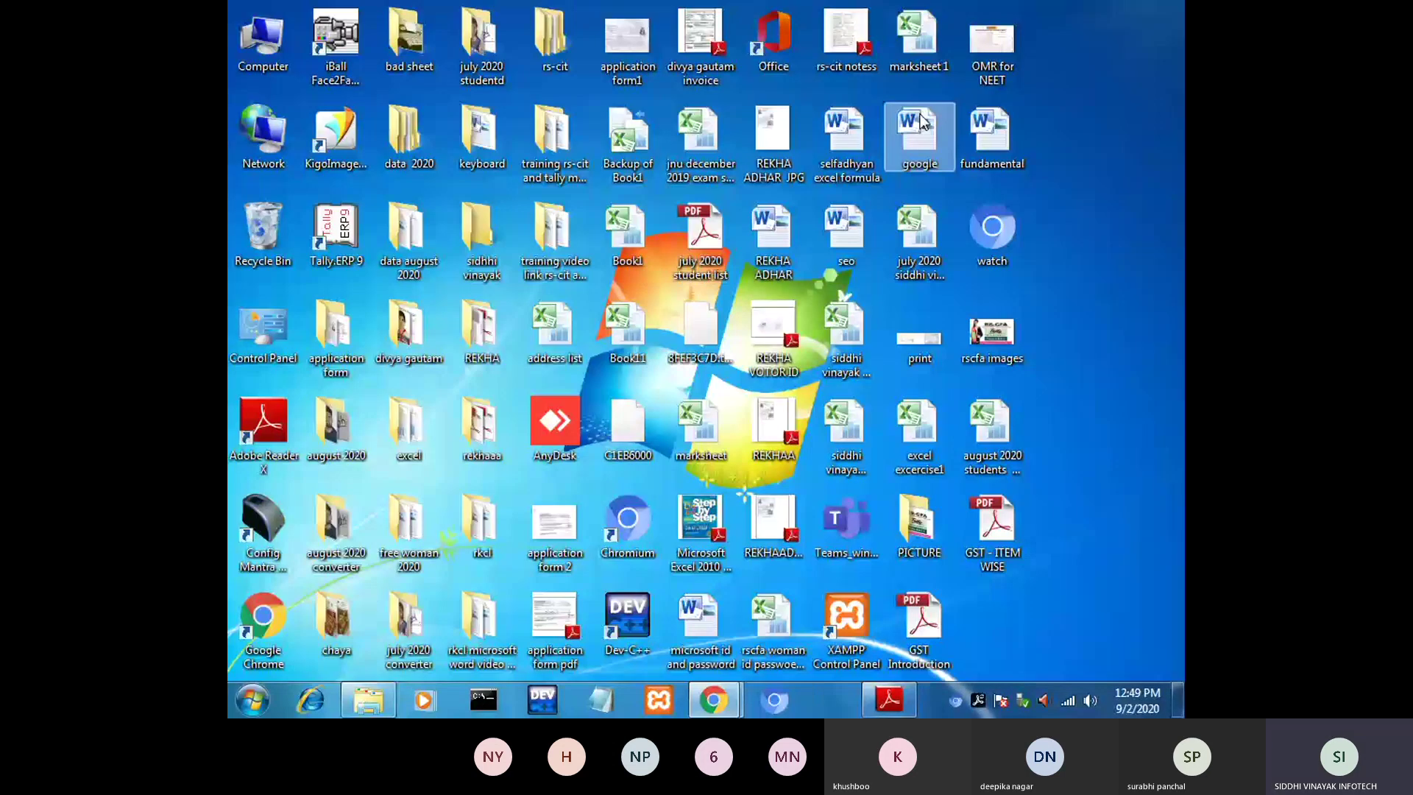
double_click(337, 230)
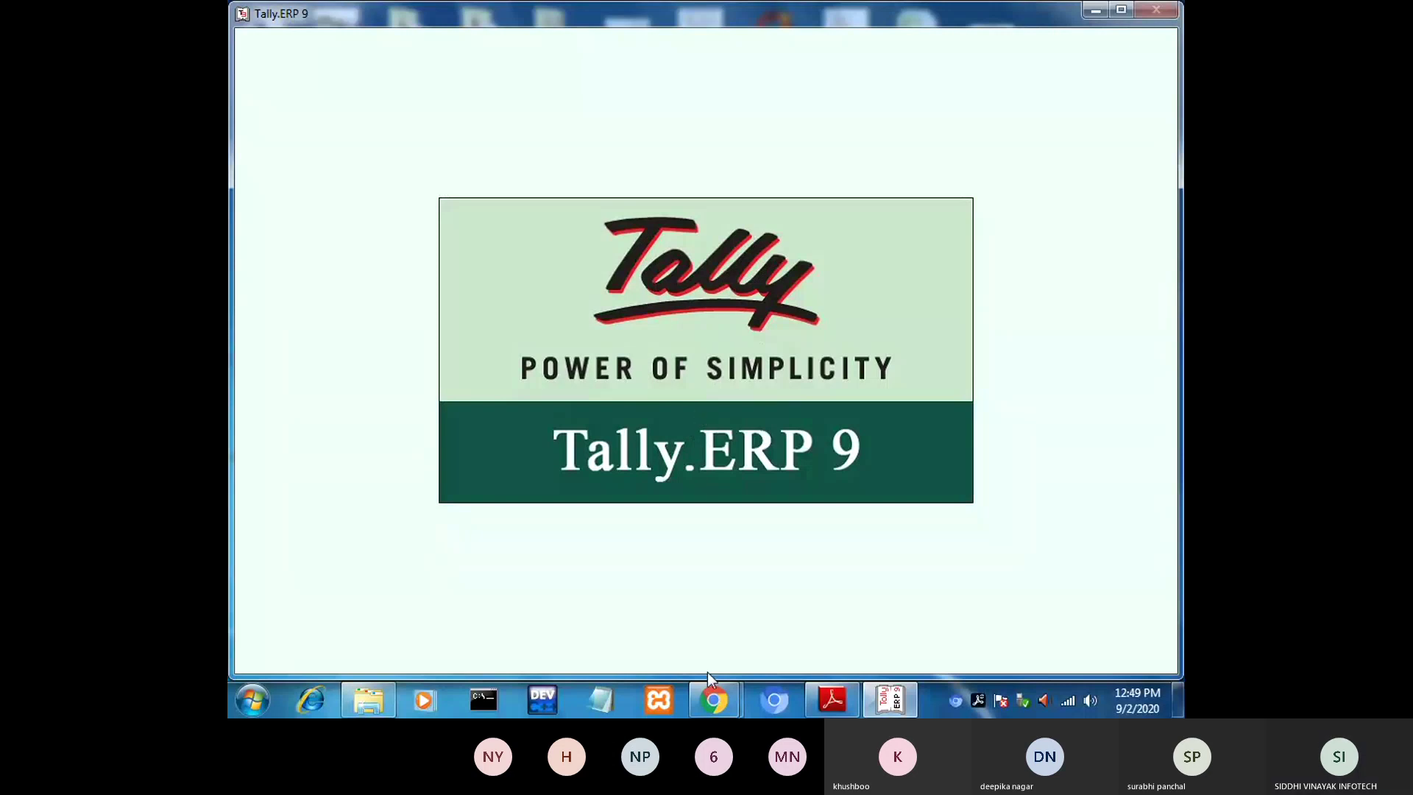
Bring the Teams meeting forward and briefly open its More actions menu.
mouse_move(711, 695)
click(600, 596)
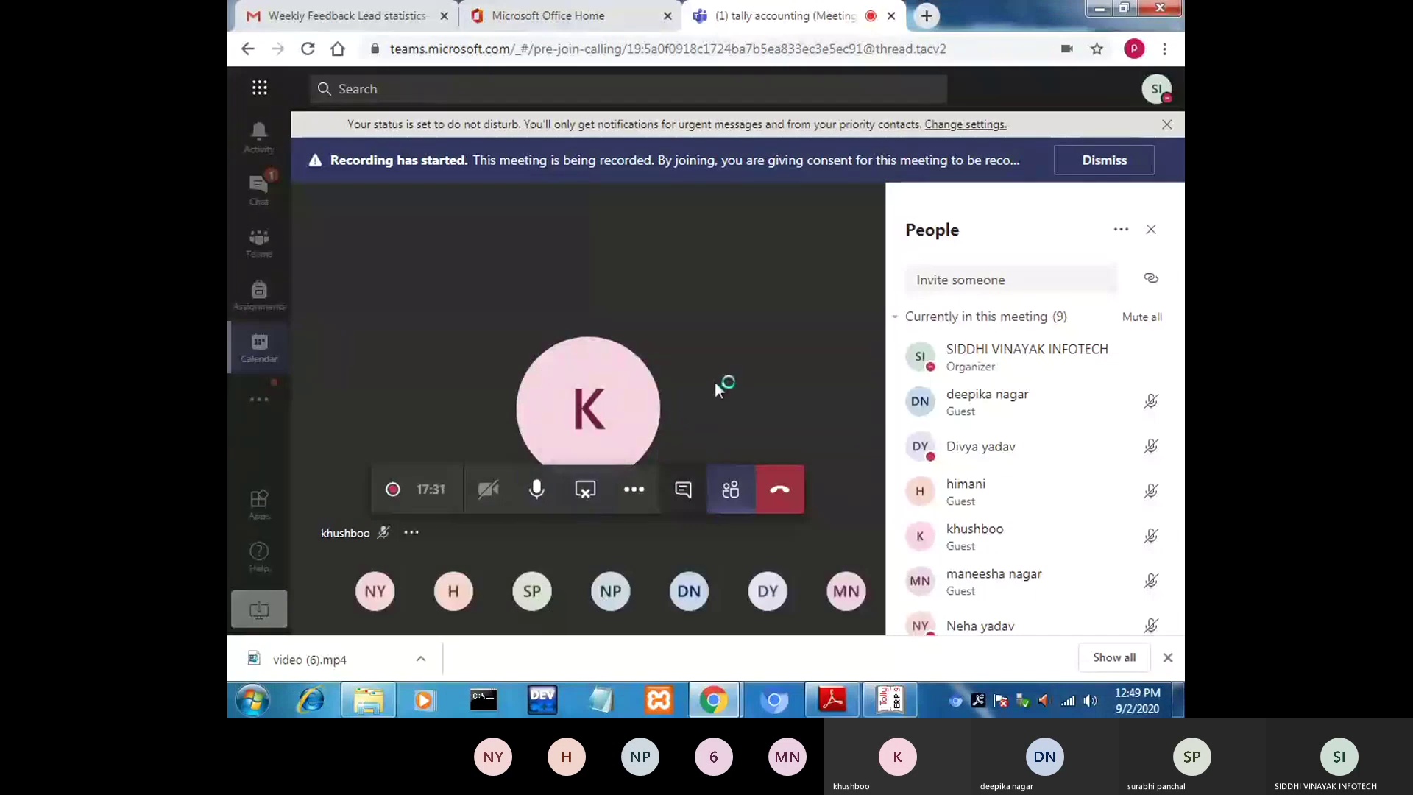
click(635, 490)
click(638, 492)
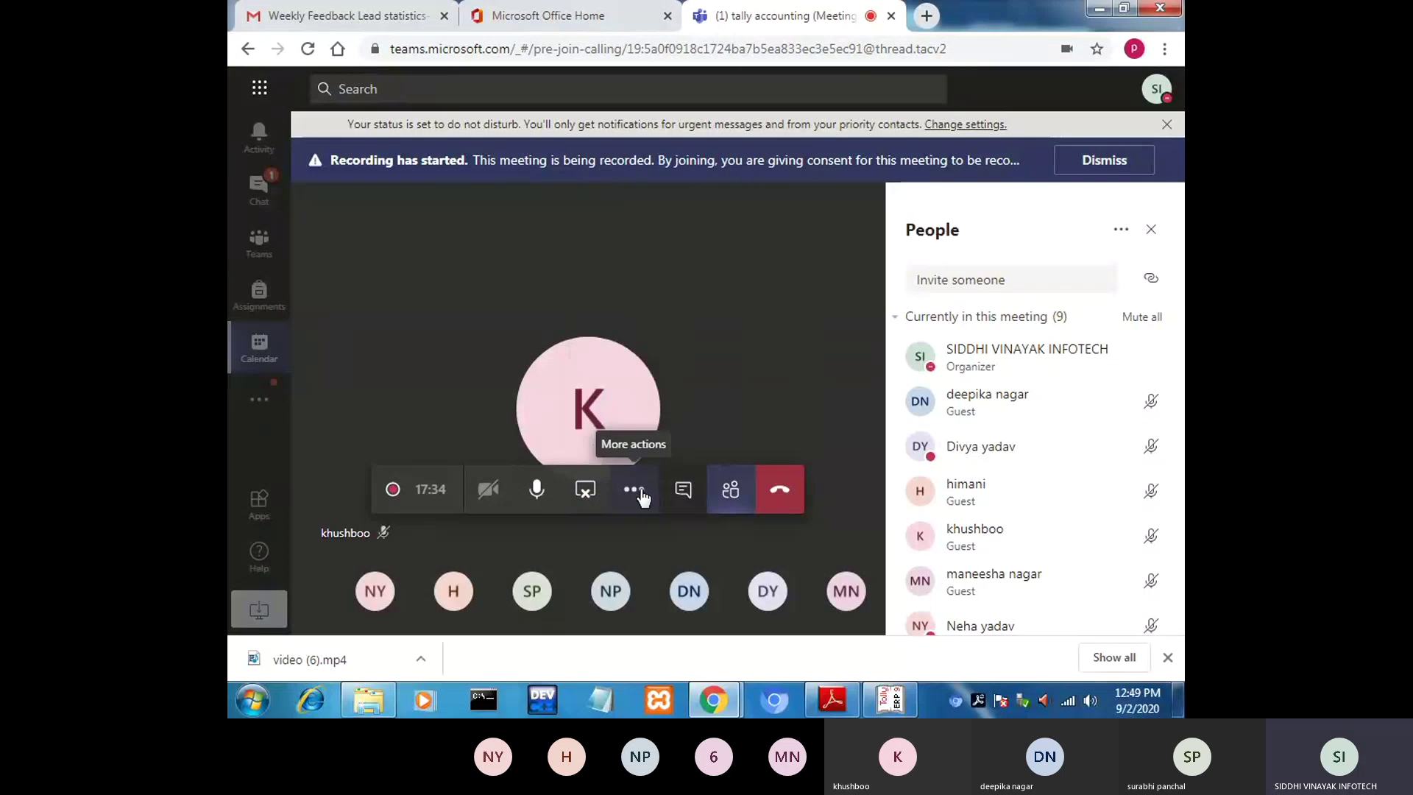
Shut the Interest Calculation Q4 company and start creating a new company.
click(887, 703)
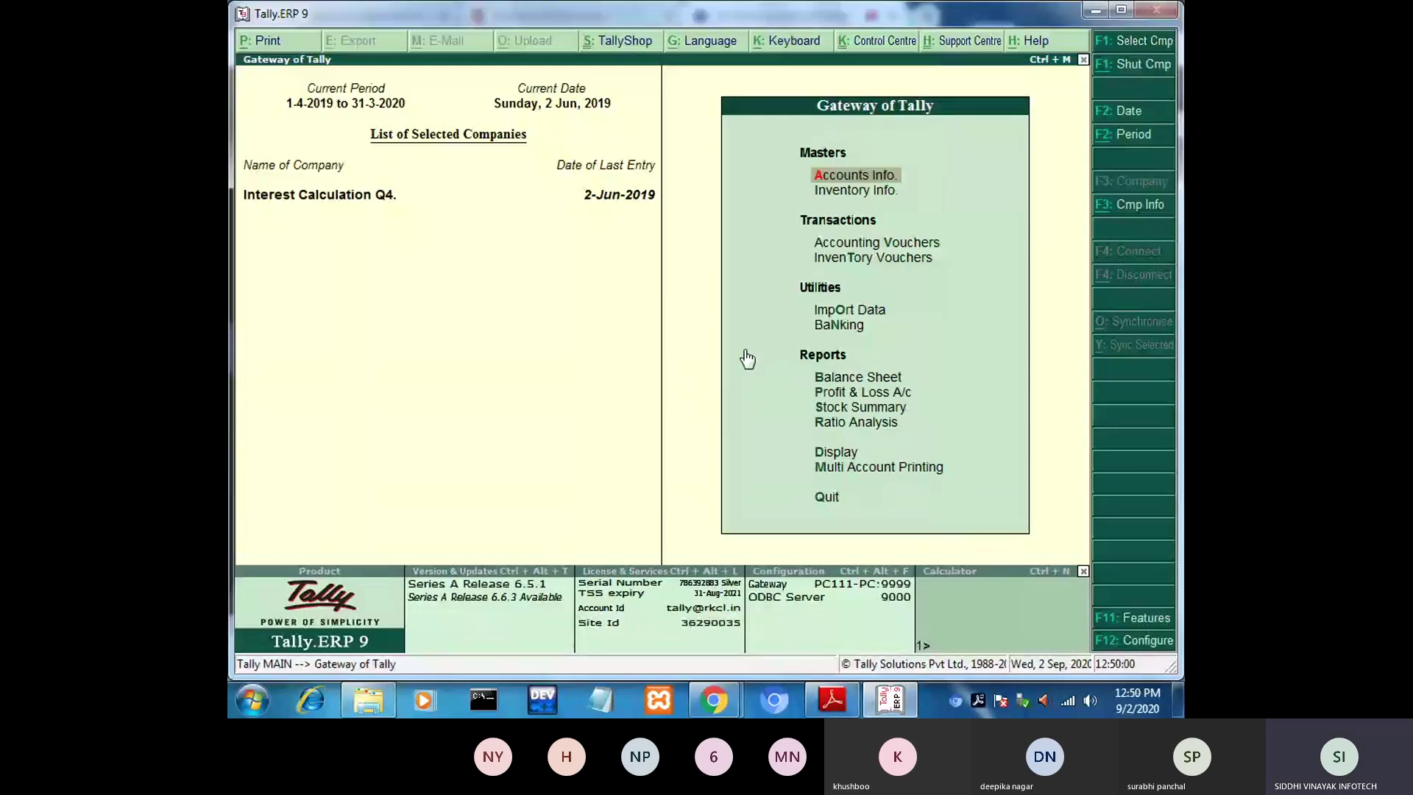
key(alt+F3)
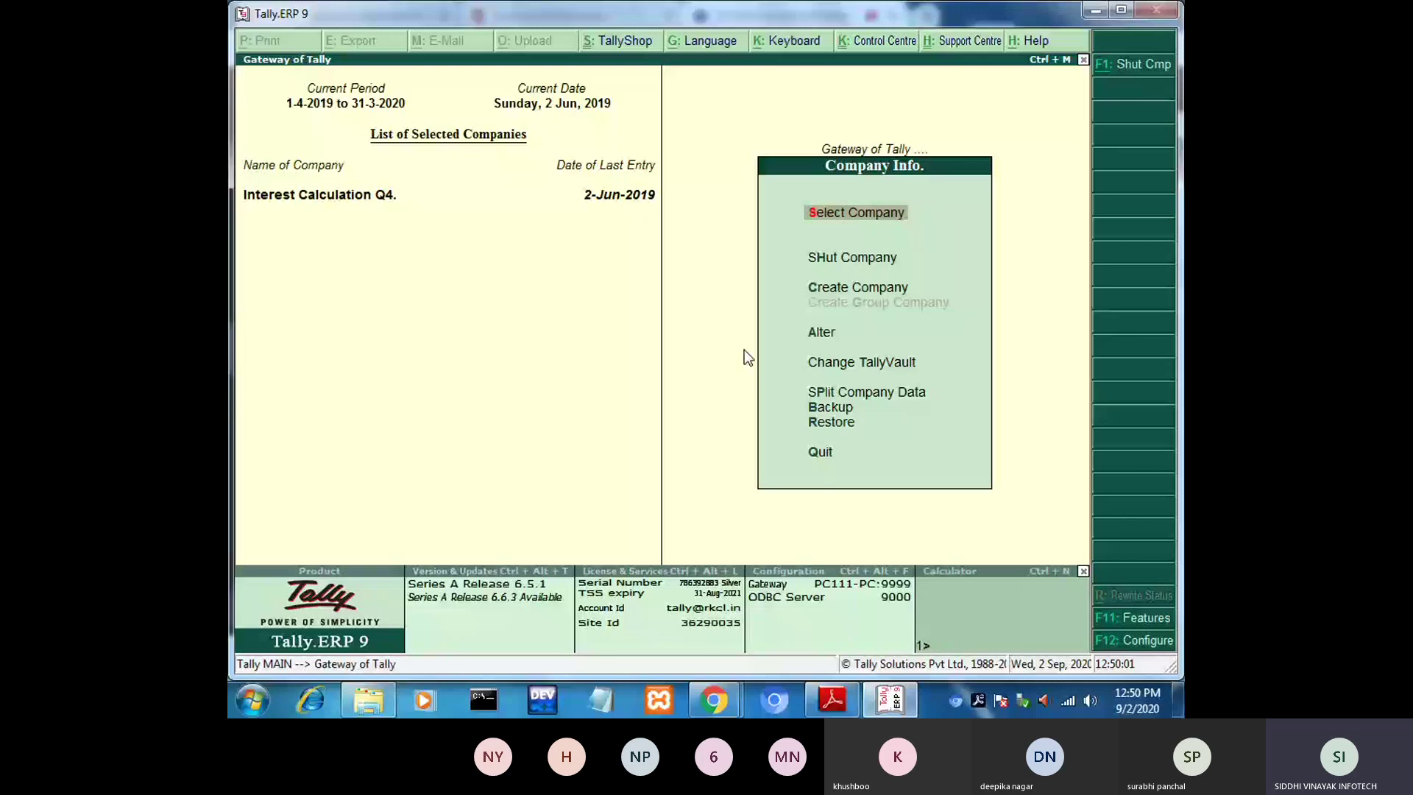
key(h)
key(Return)
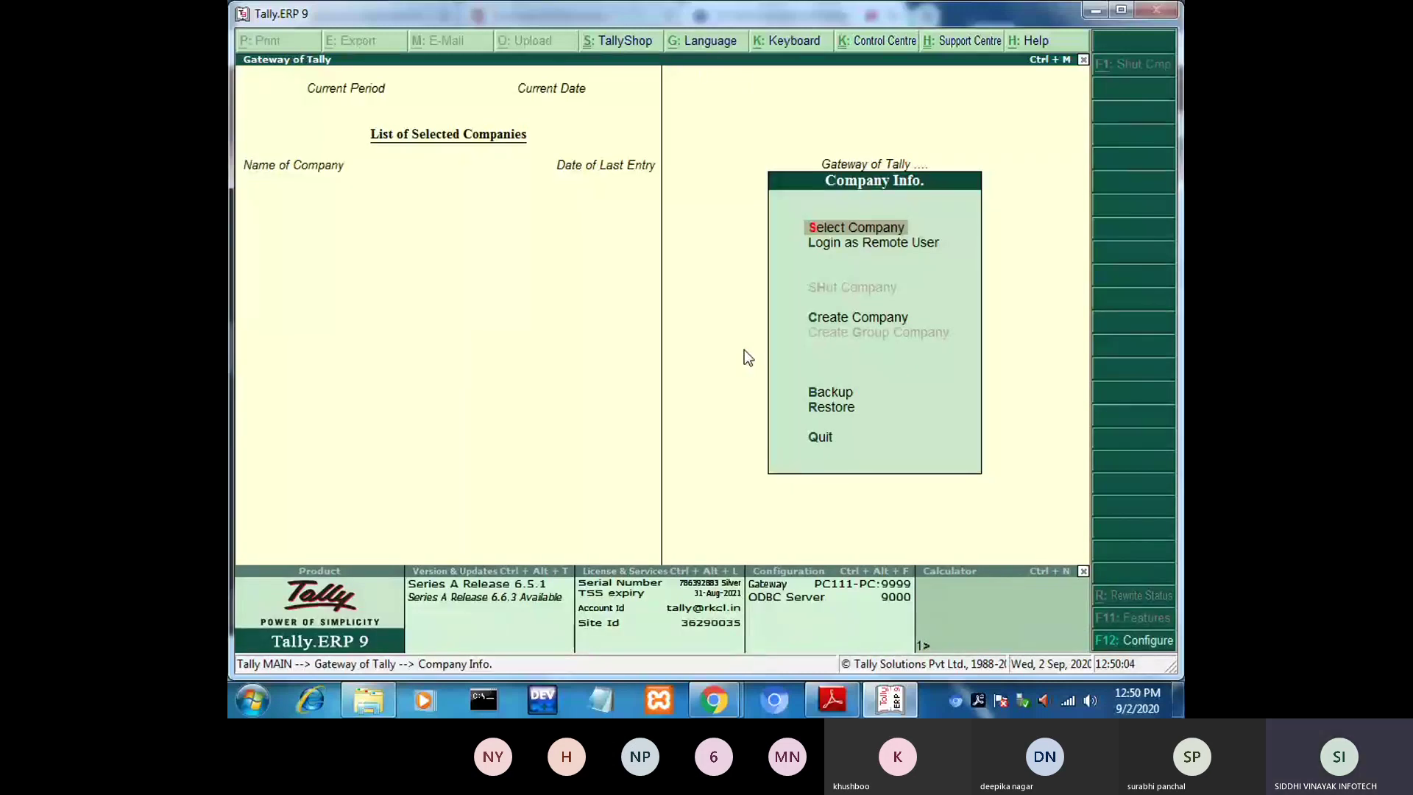
key(Down)
key(Down)
key(Return)
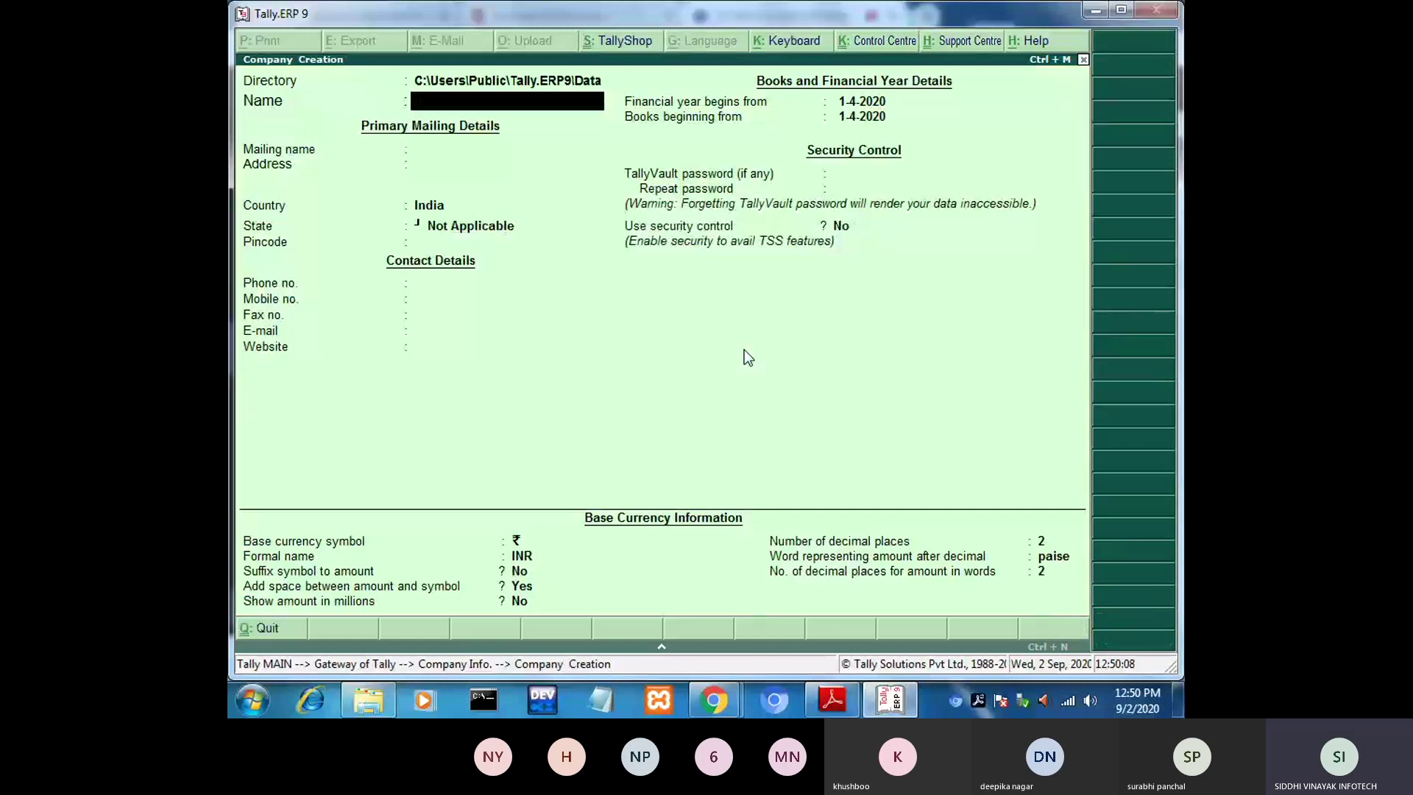
Name the company 'GST FEATURES WISE REPEAT', fixing the 'REPAT' typo.
text(GST FEAT)
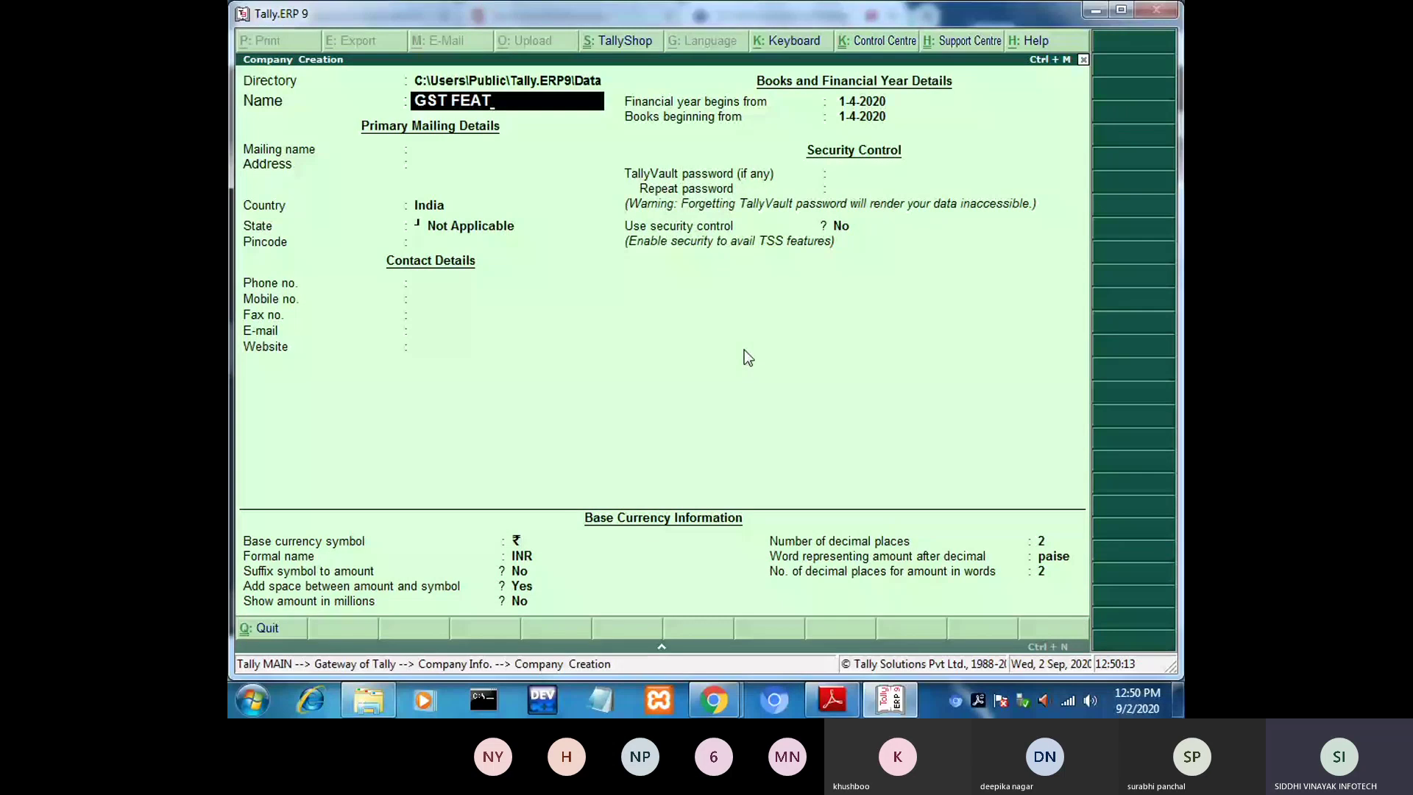
text(URES W)
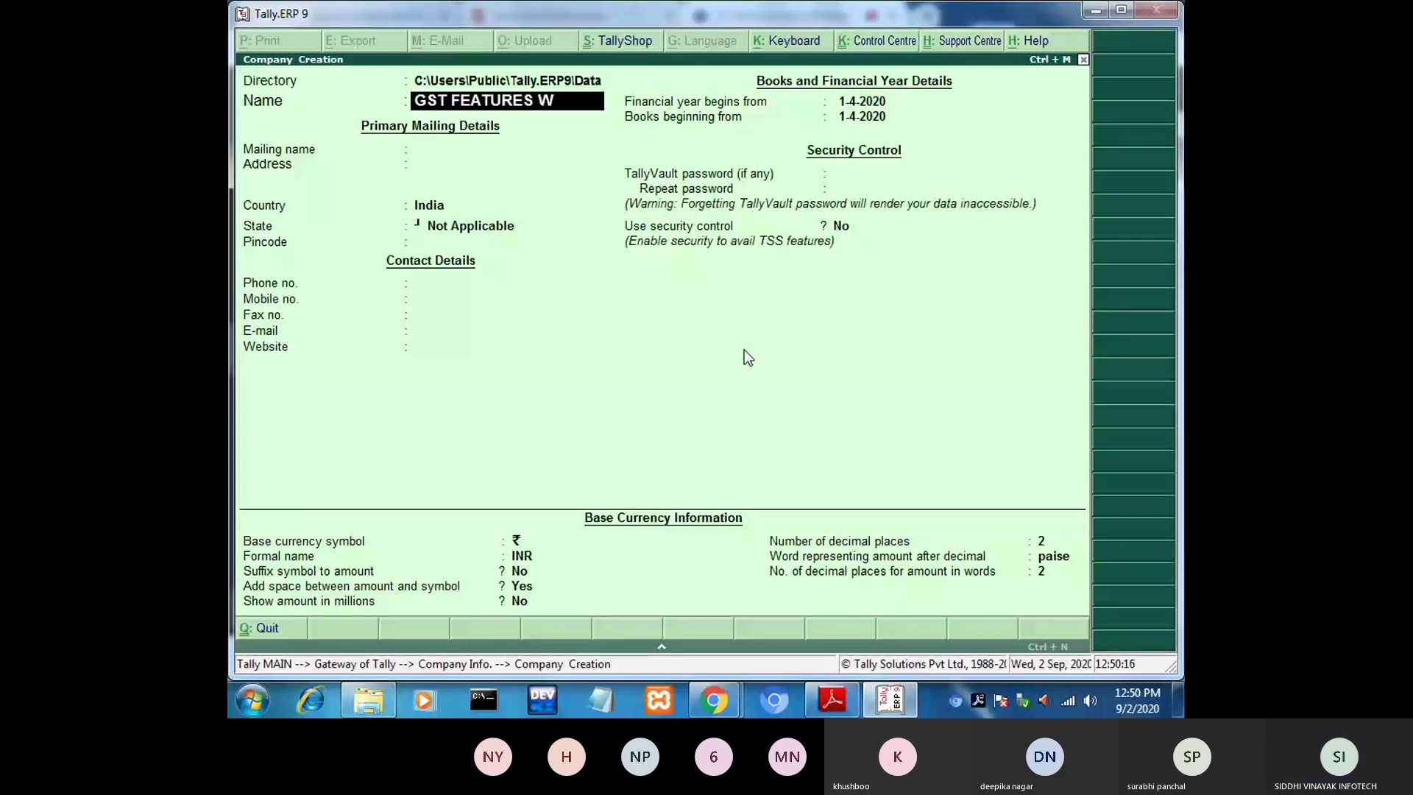
text(ISE R)
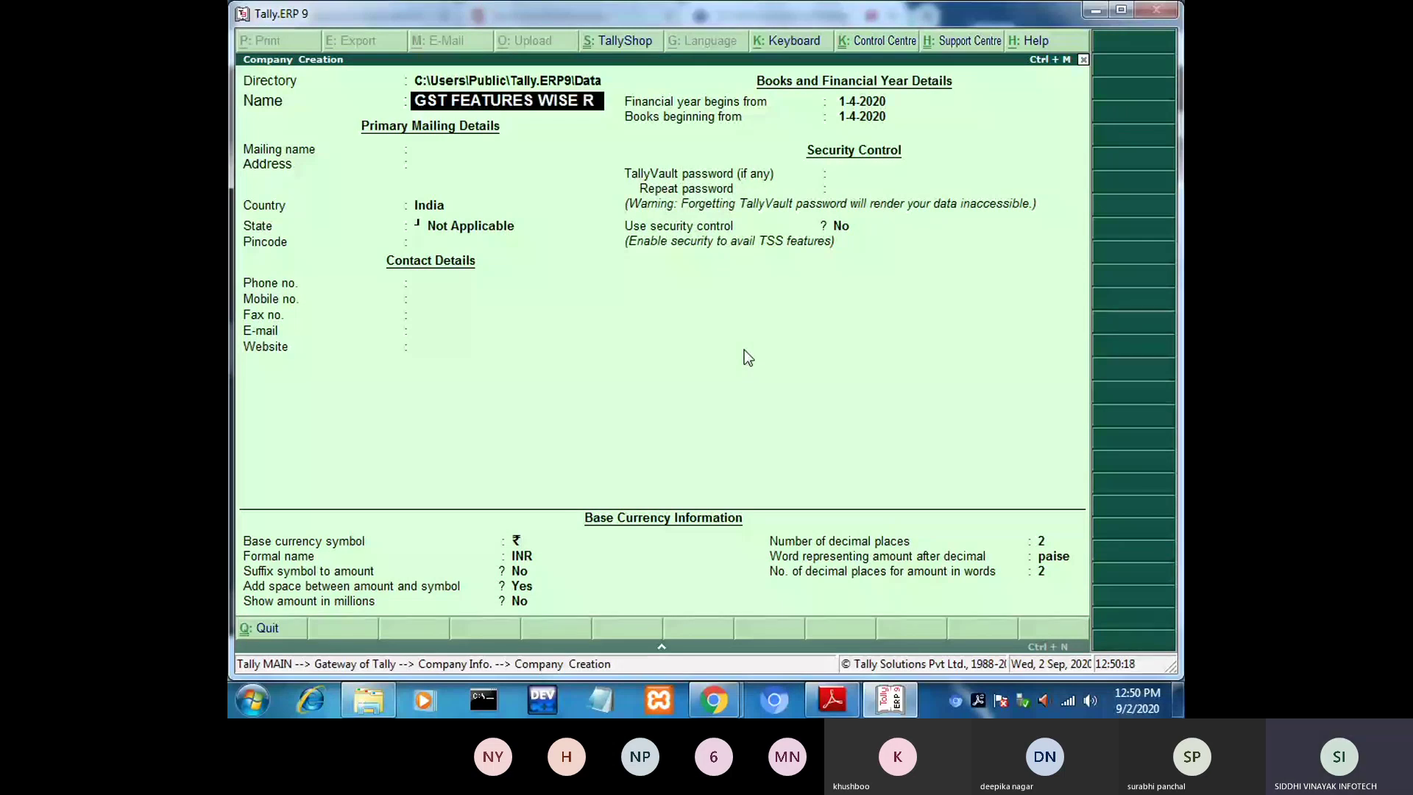
text(EPAT)
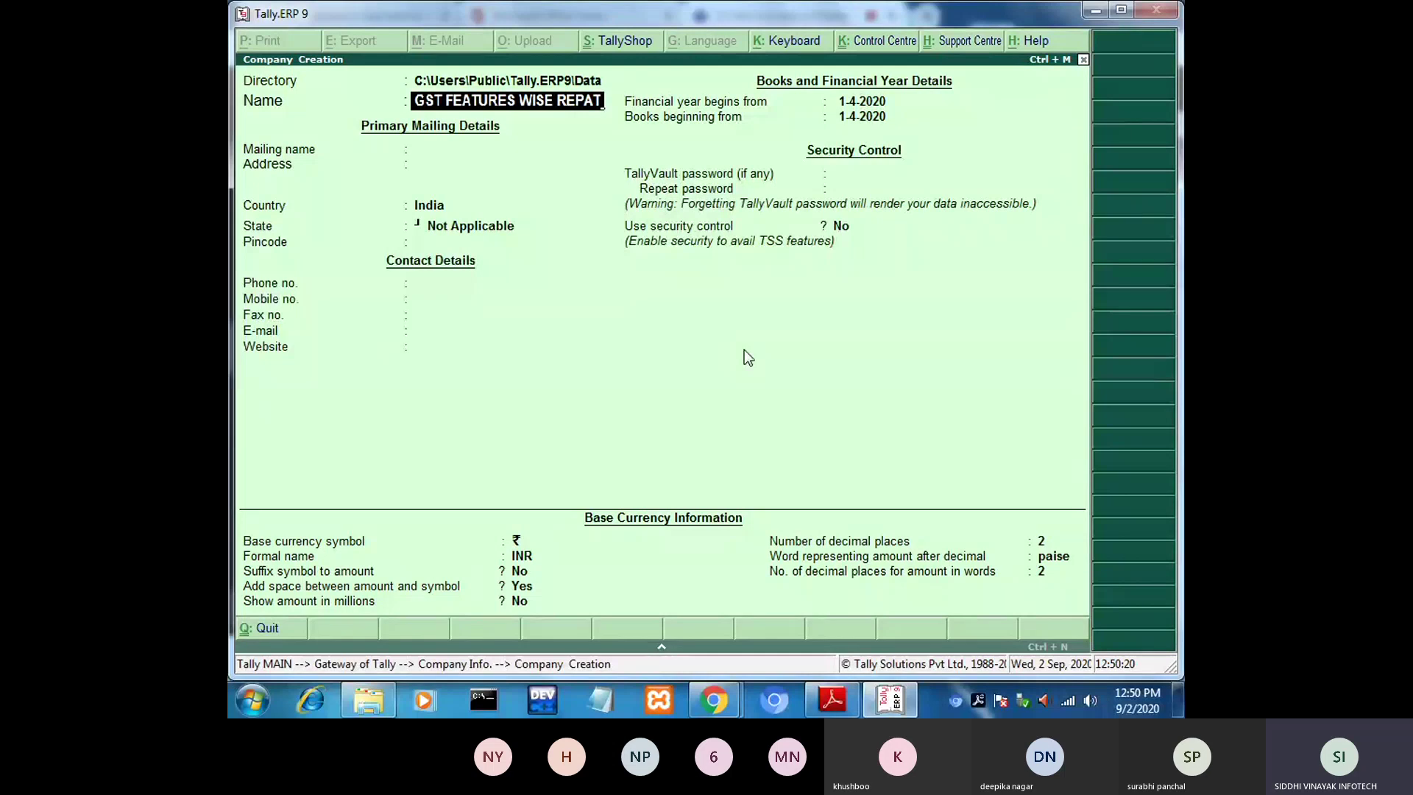
key(Return)
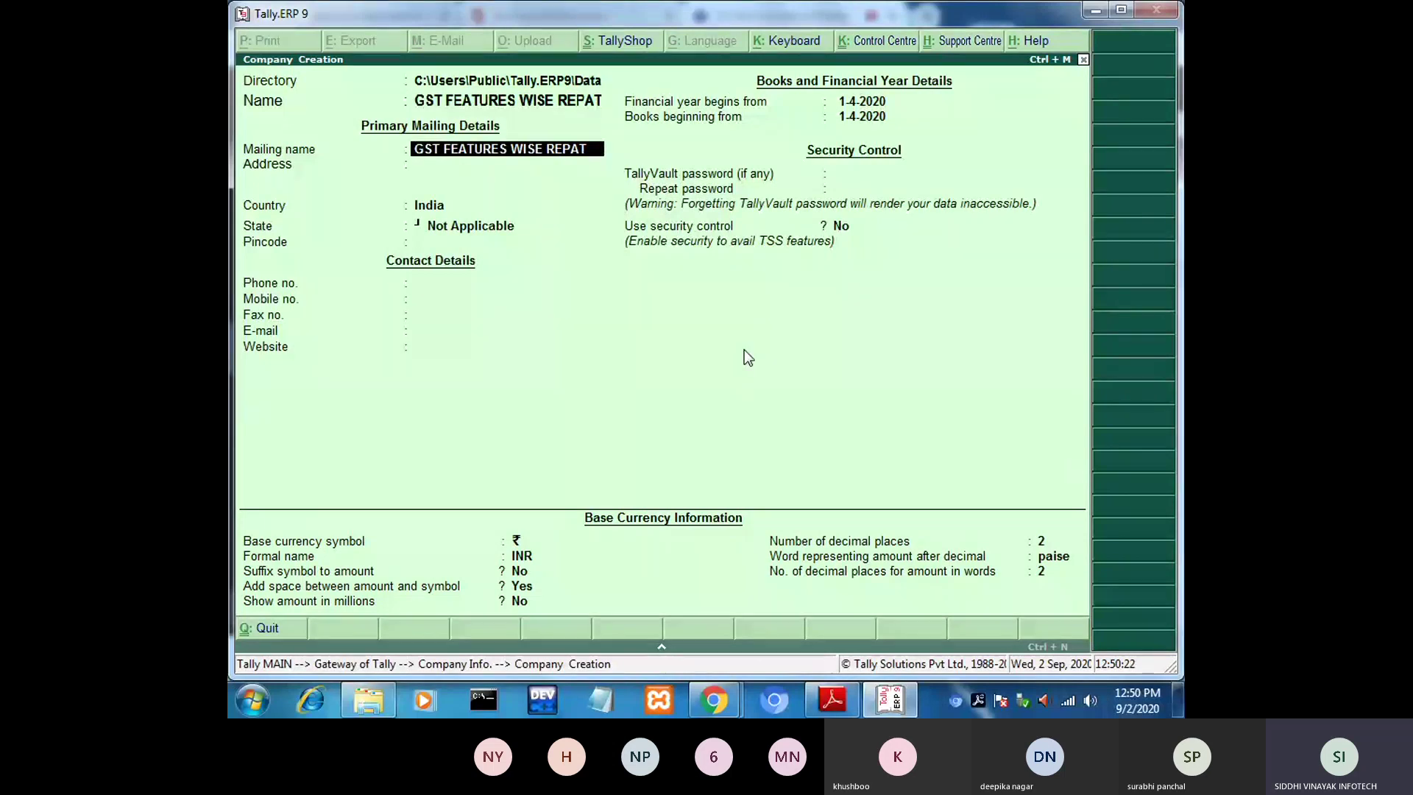
click(596, 106)
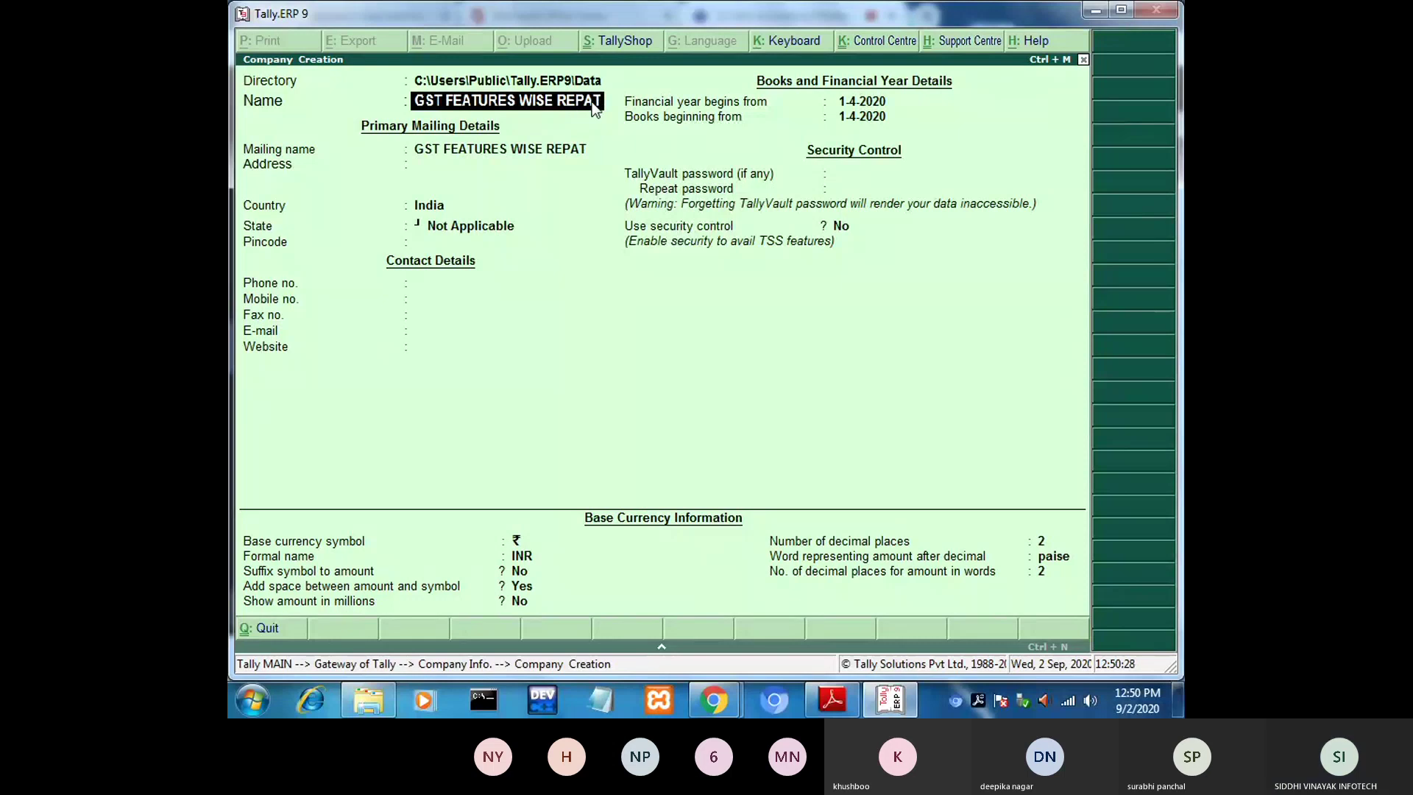
key(BackSpace)
key(BackSpace)
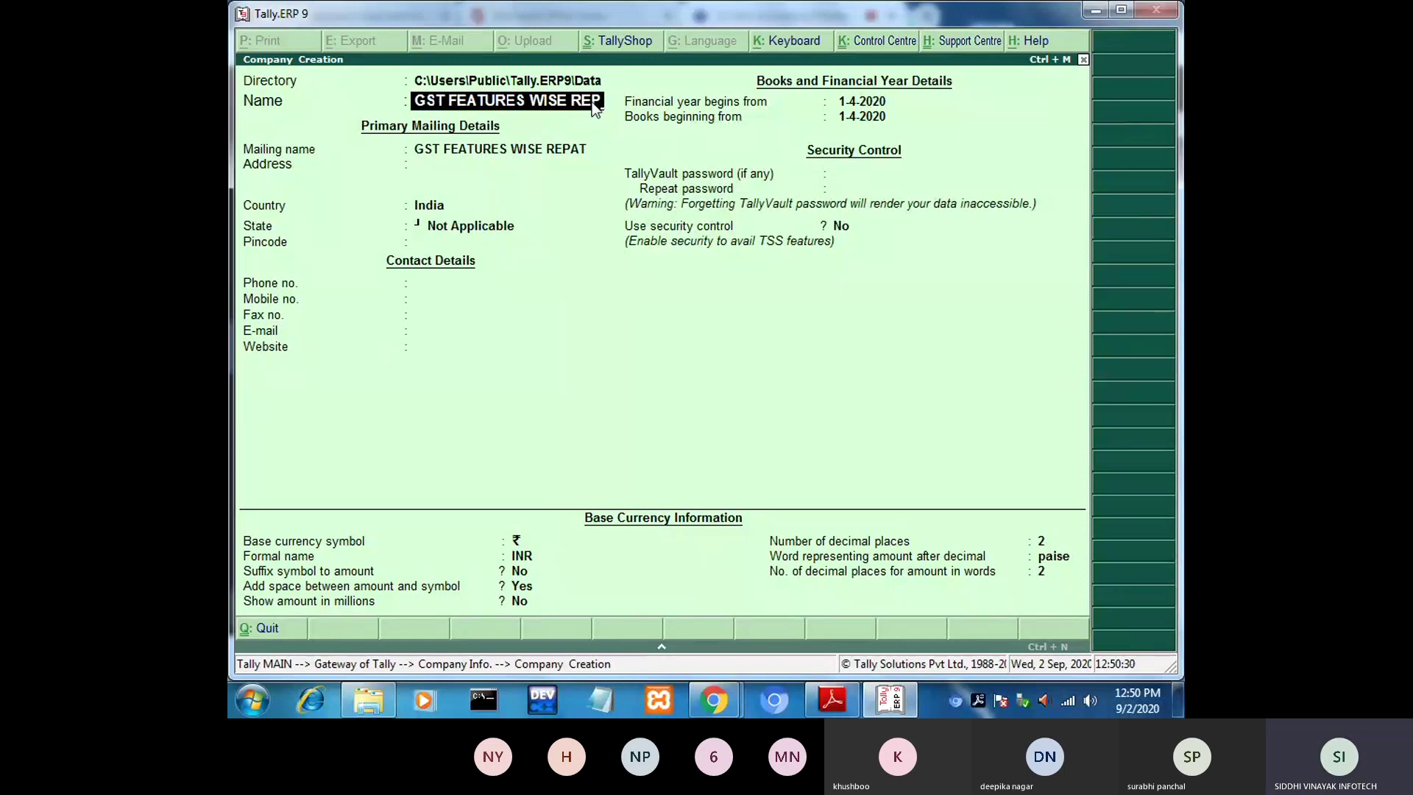
text(EAT)
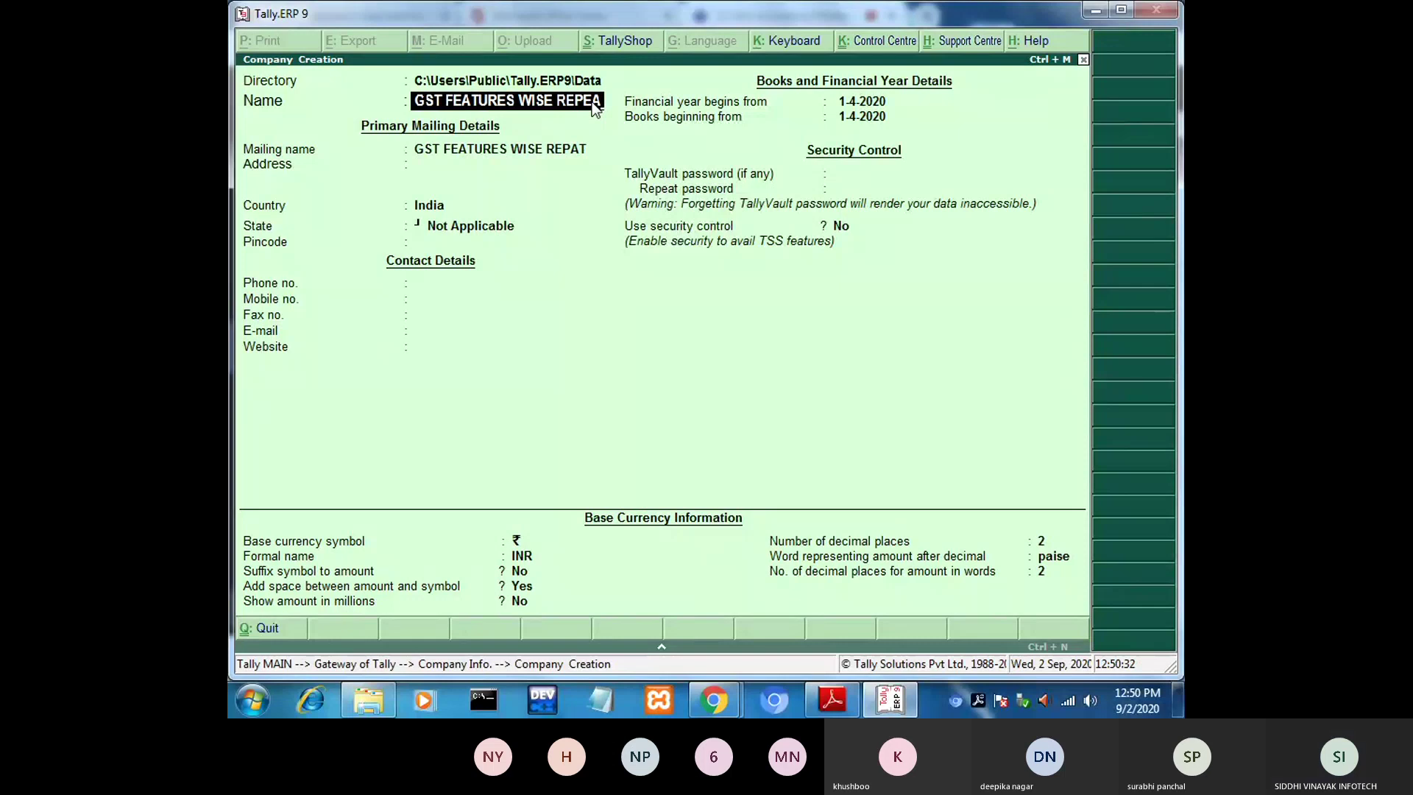
key(Return)
Set the company state to Delhi, accept remaining defaults and save the company.
key(Return)
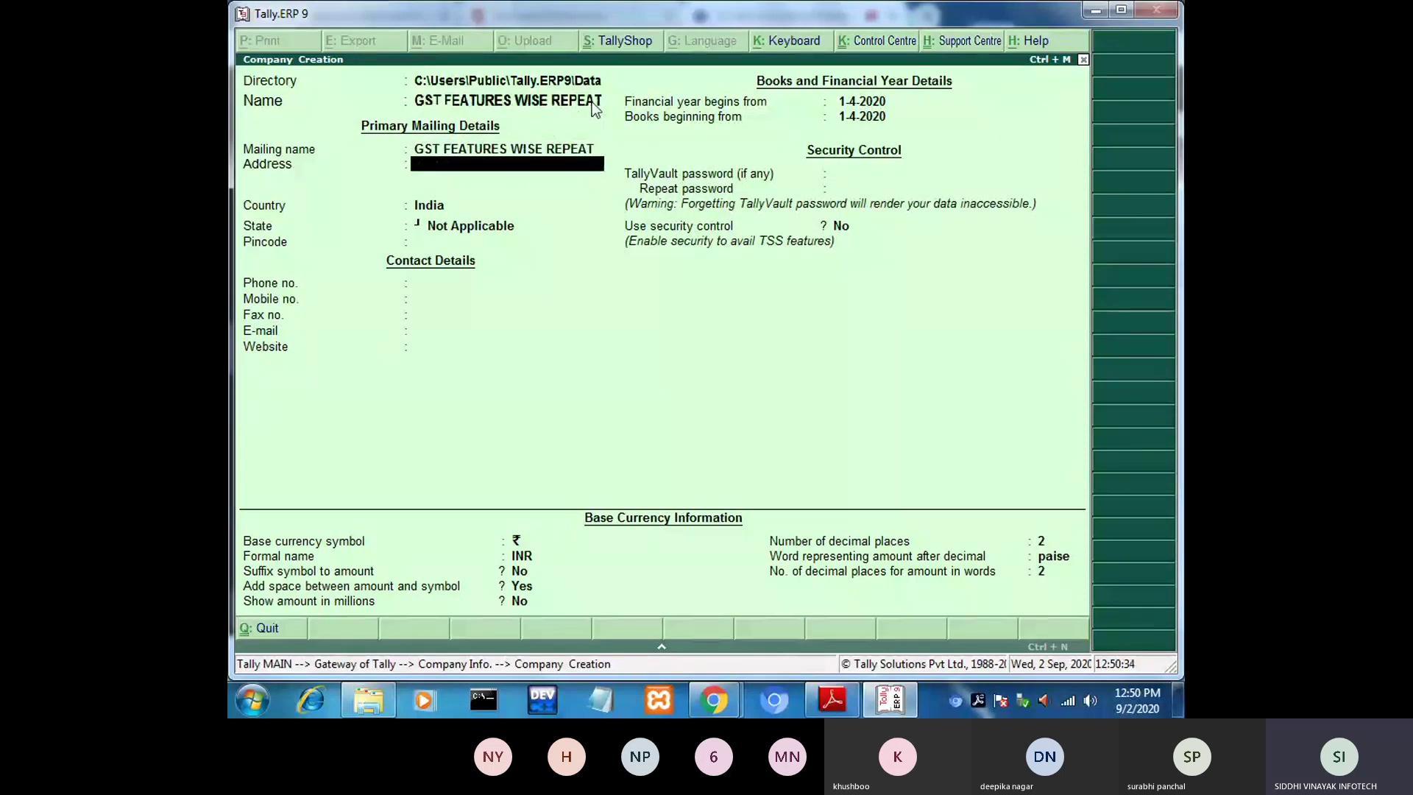
key(Return)
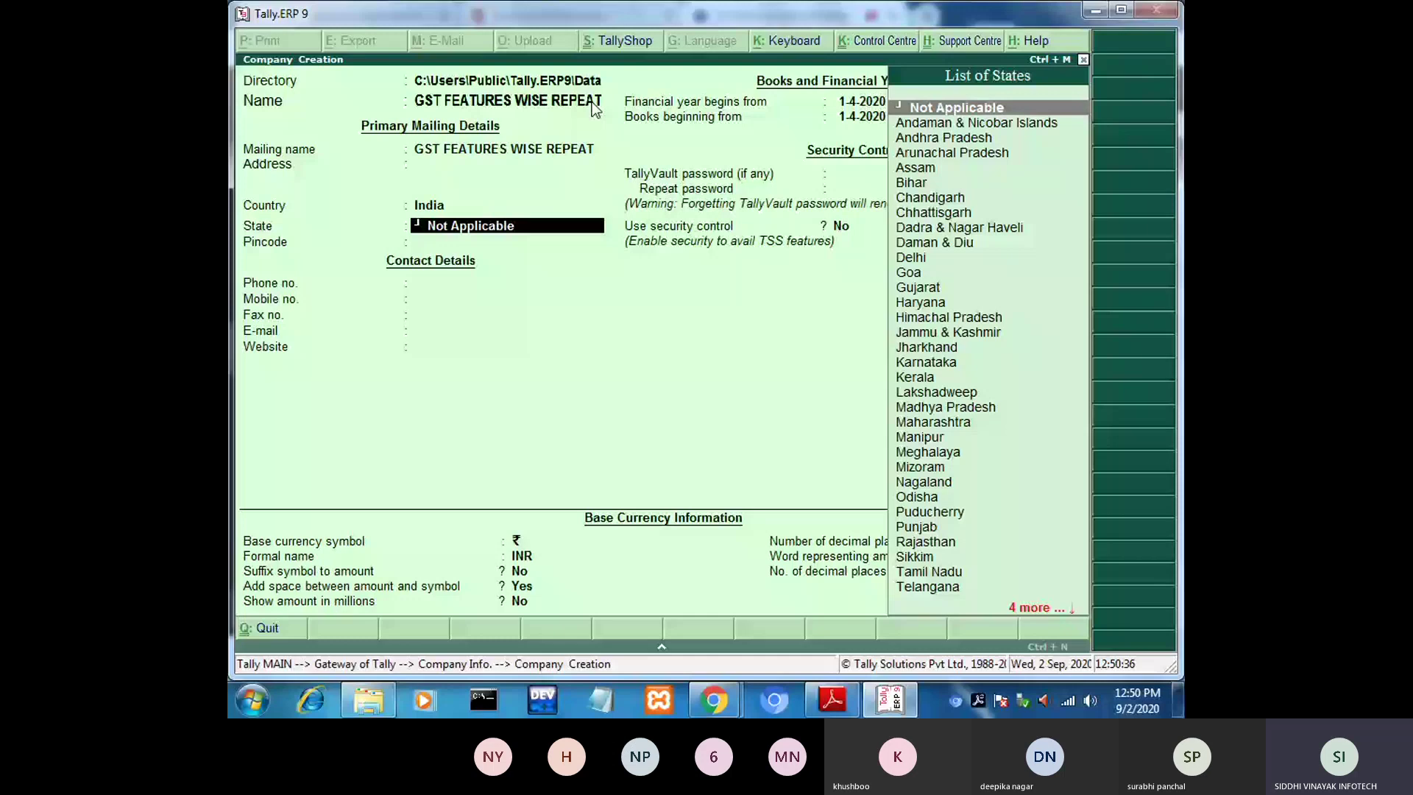
text(D)
key(Down)
key(Down)
key(Down)
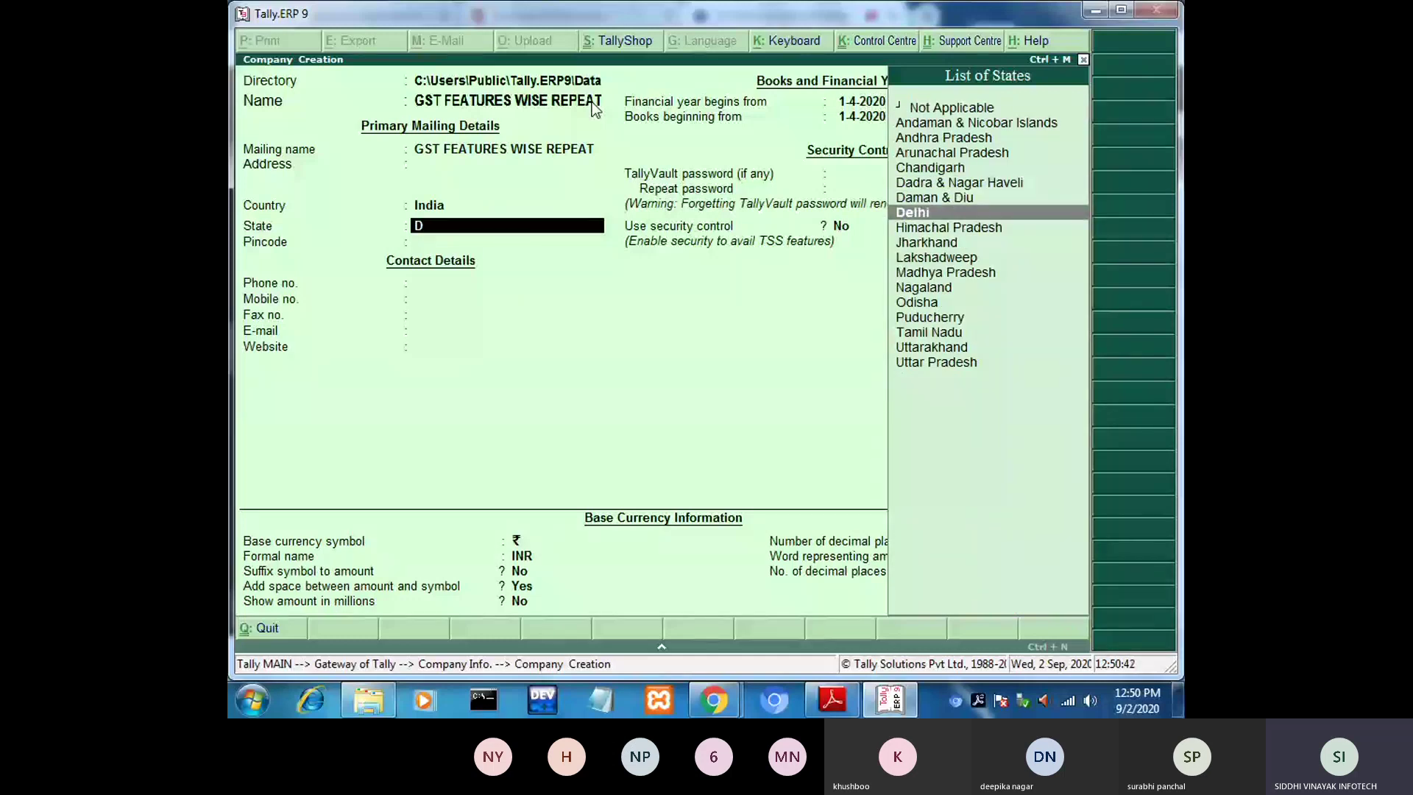
key(Return)
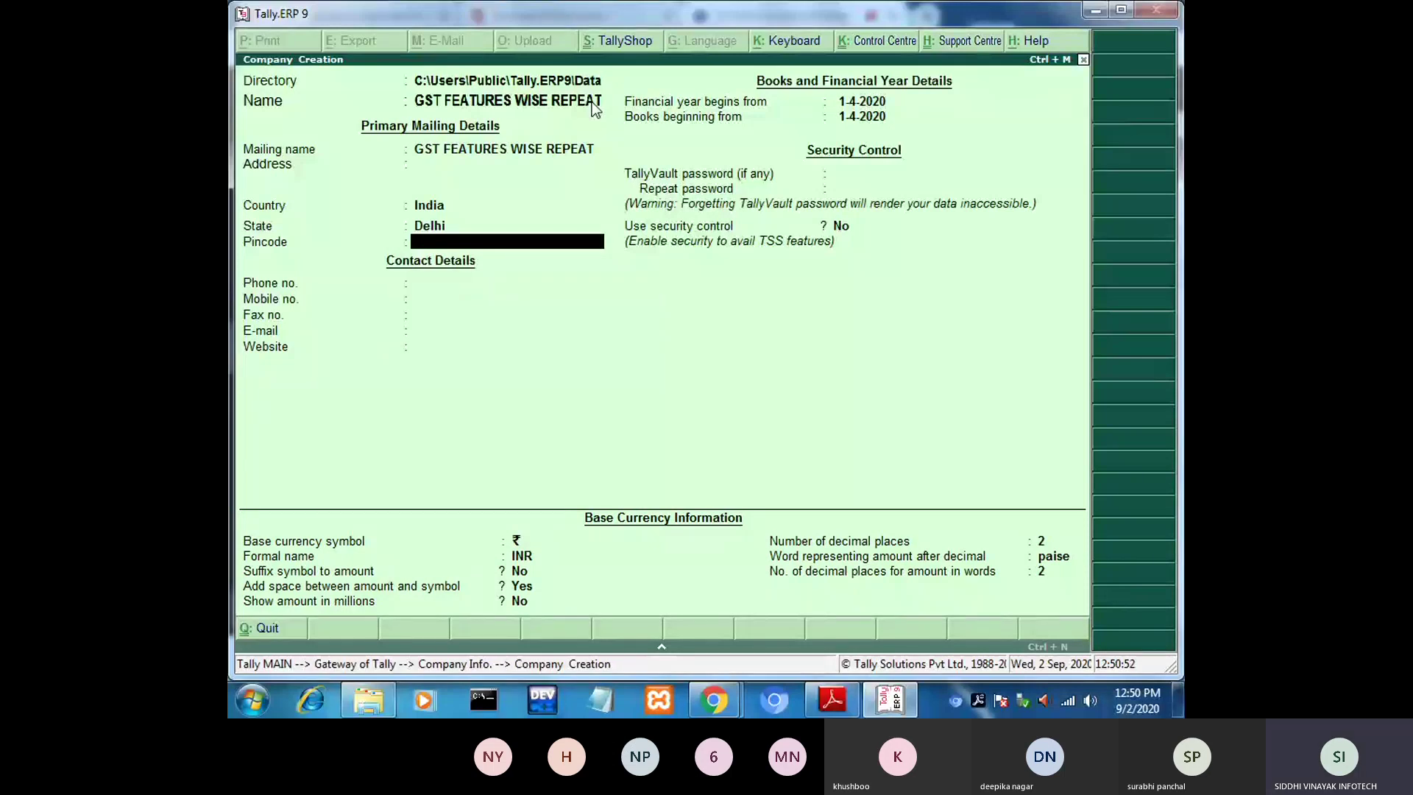
key(Return)
key(Return)
key(Return)
key(Return)
key(Return)
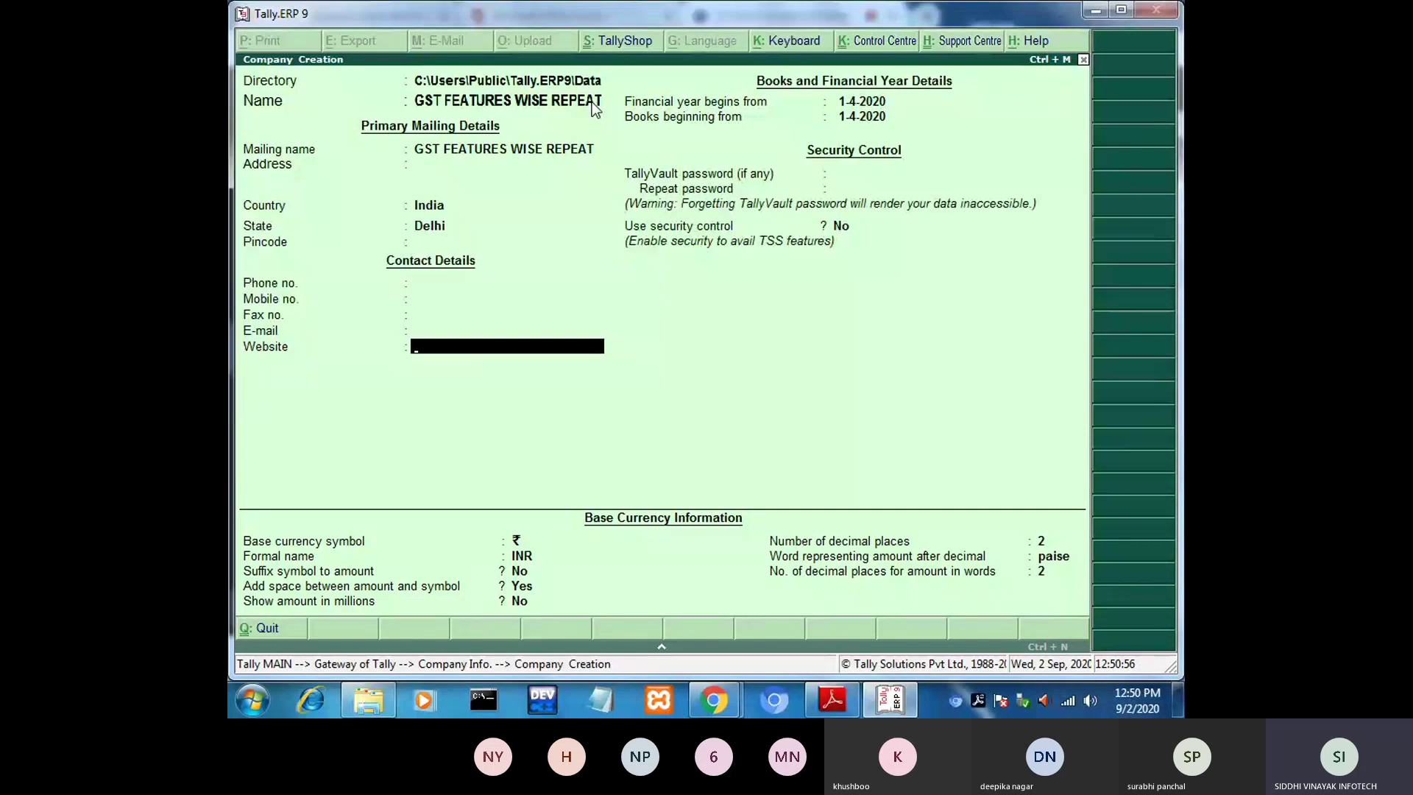
key(Return)
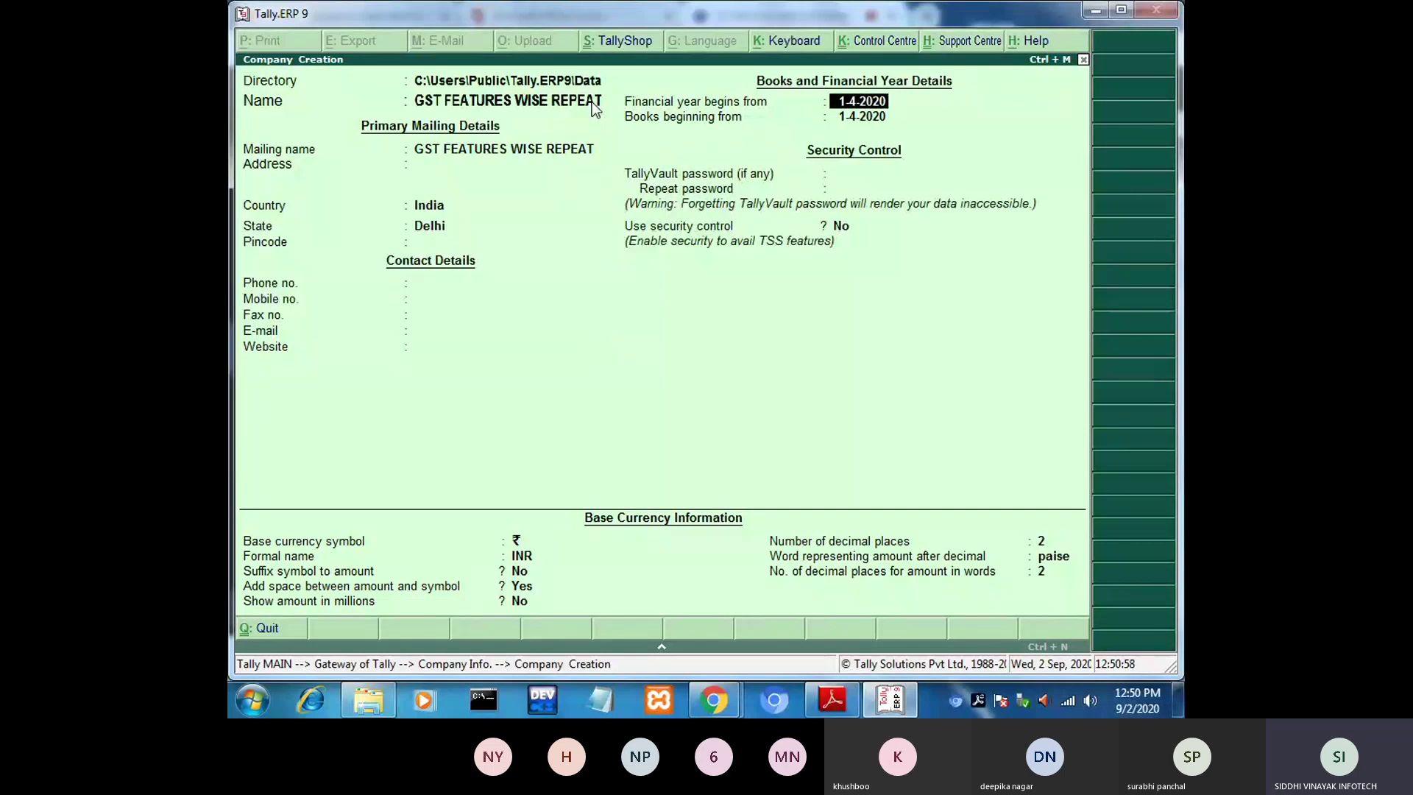
key(Return)
key(Return)
key(Return)
key(Return)
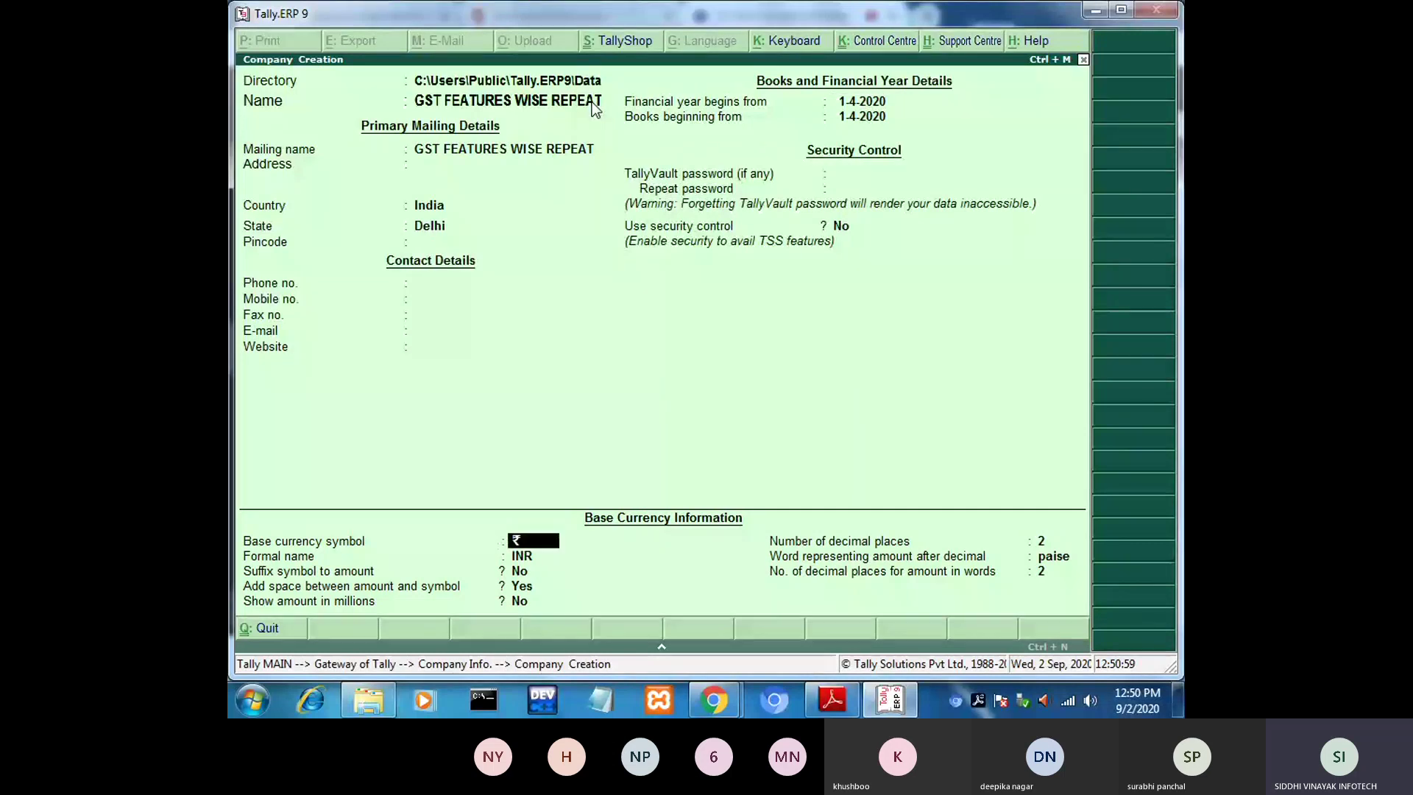
key(Return)
key(Return)
key(Return)
key(Return)
key(Return)
key(Return)
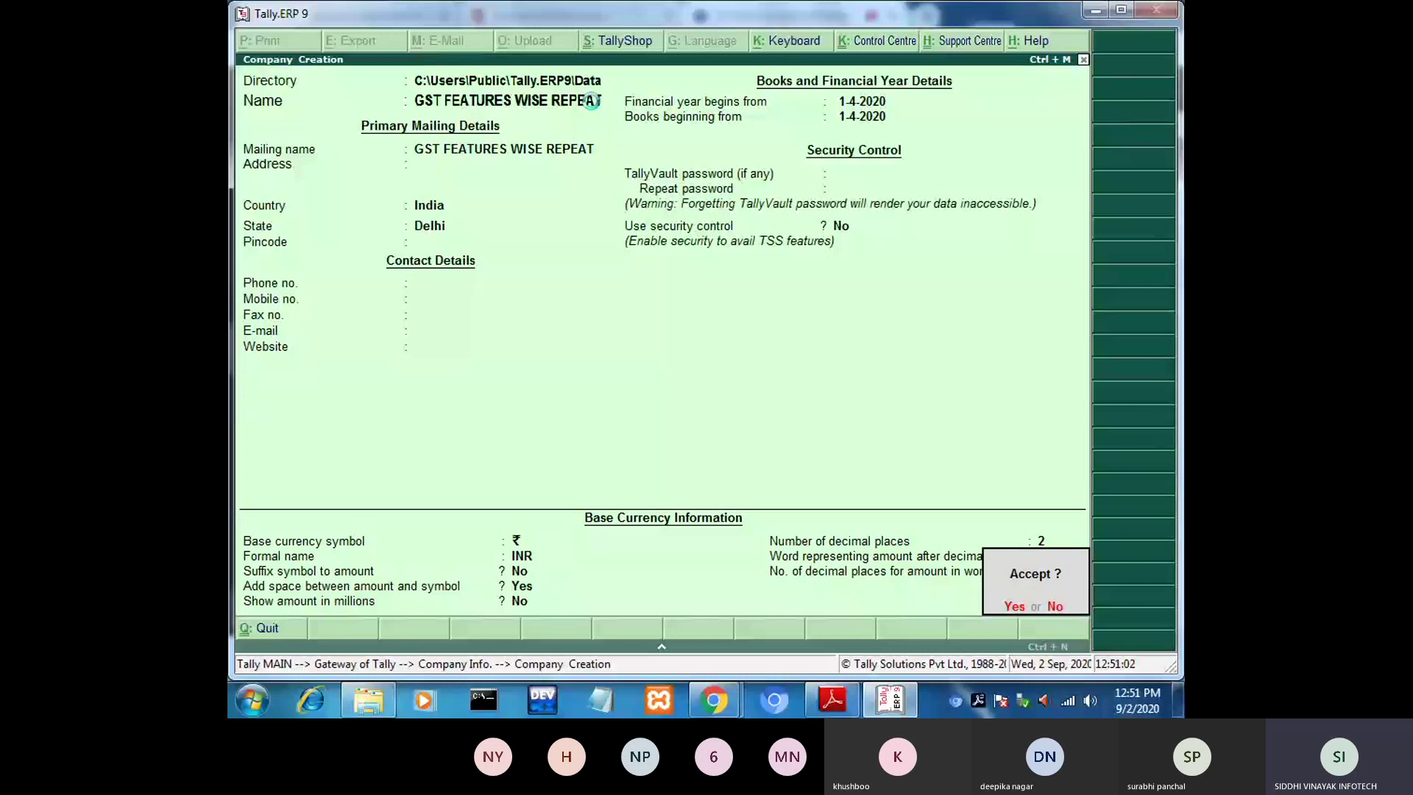
key(Return)
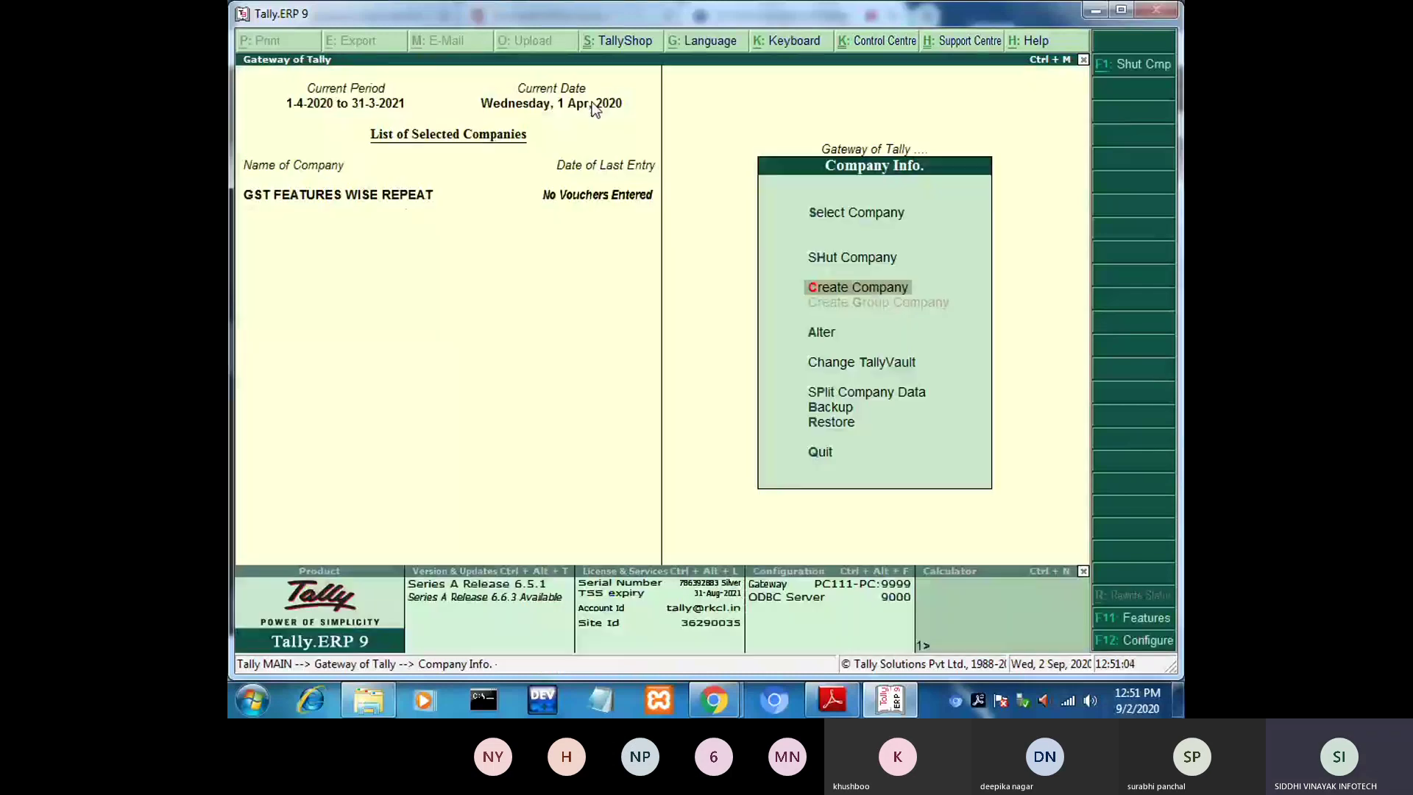
key(Escape)
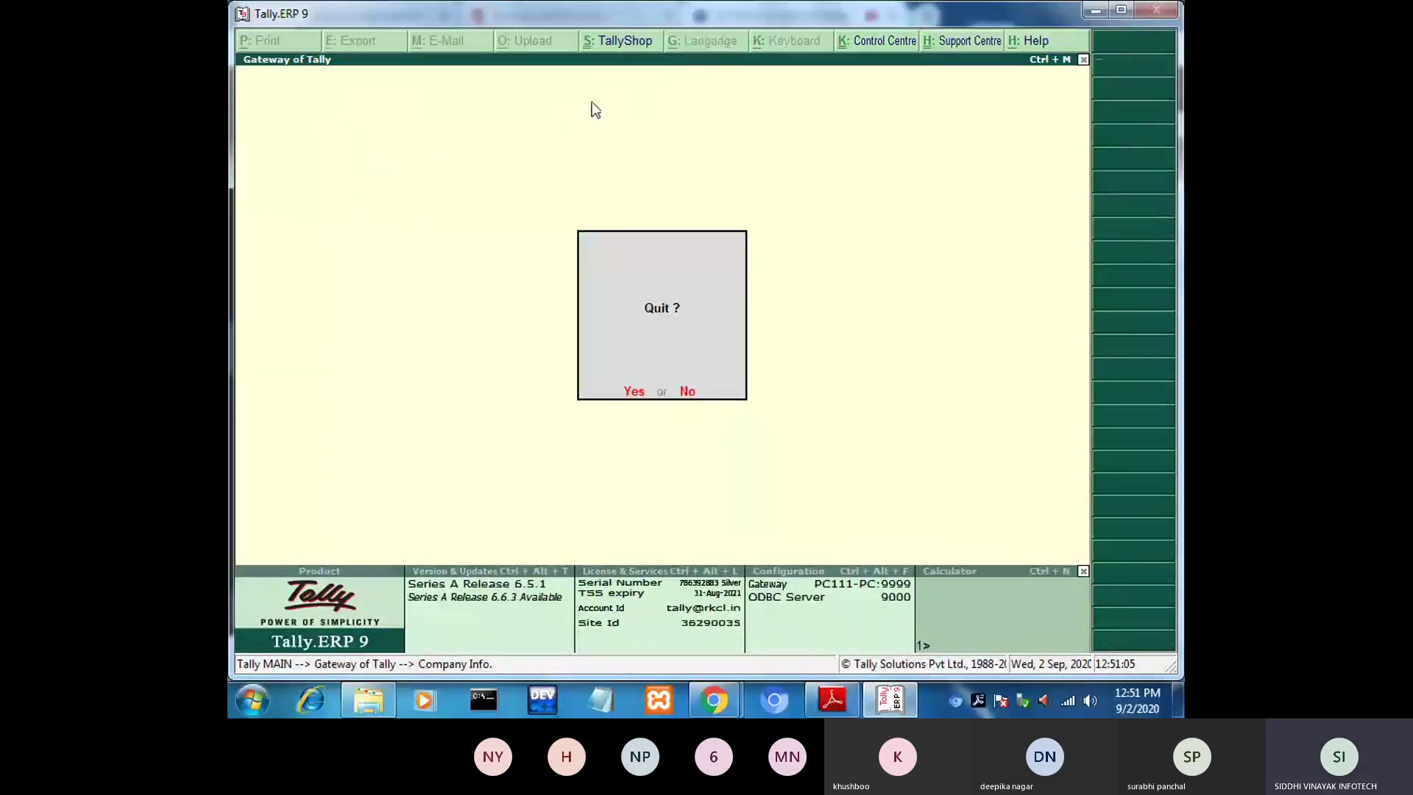
Decline quitting Tally, minimise it and bring GST - Feature Wise.pdf to the front.
key(Escape)
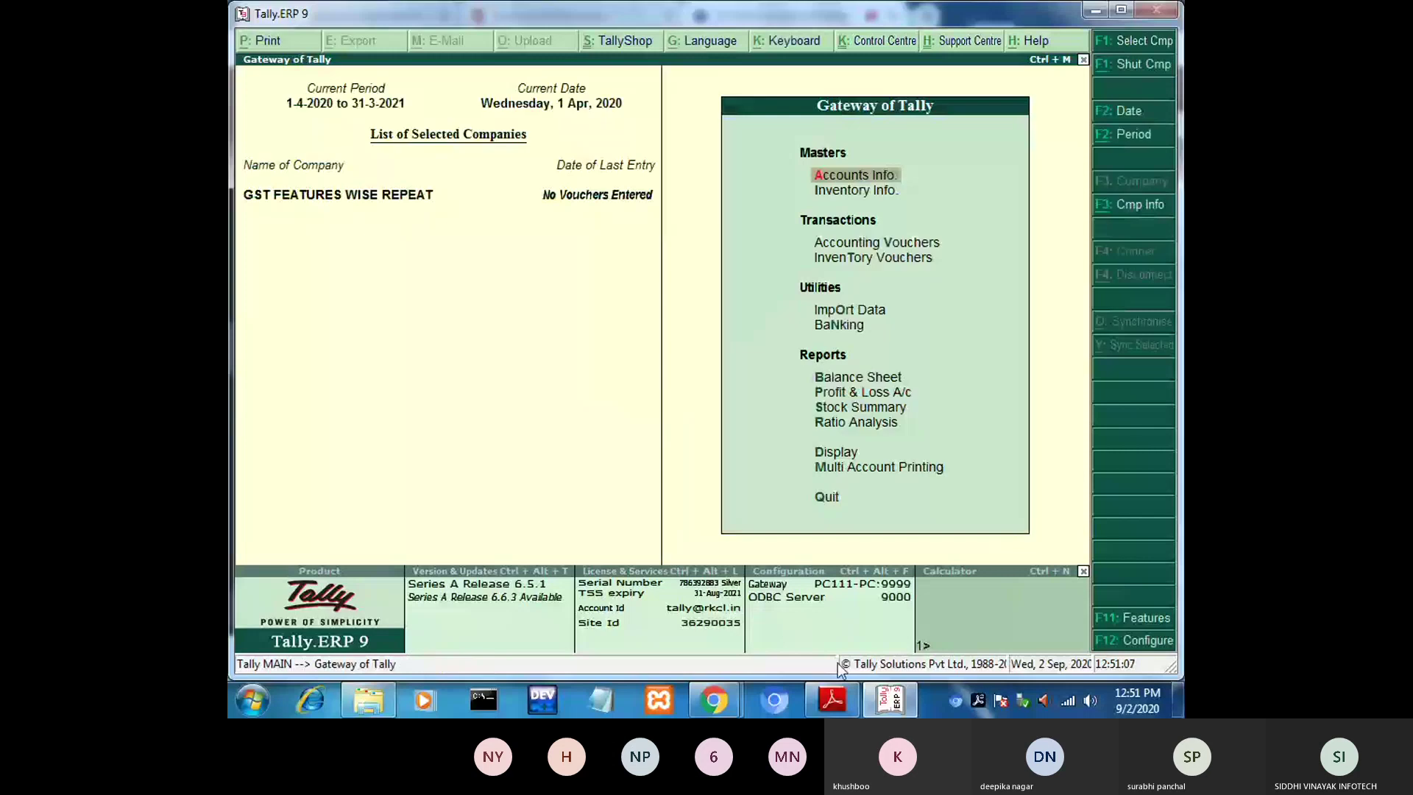
click(892, 700)
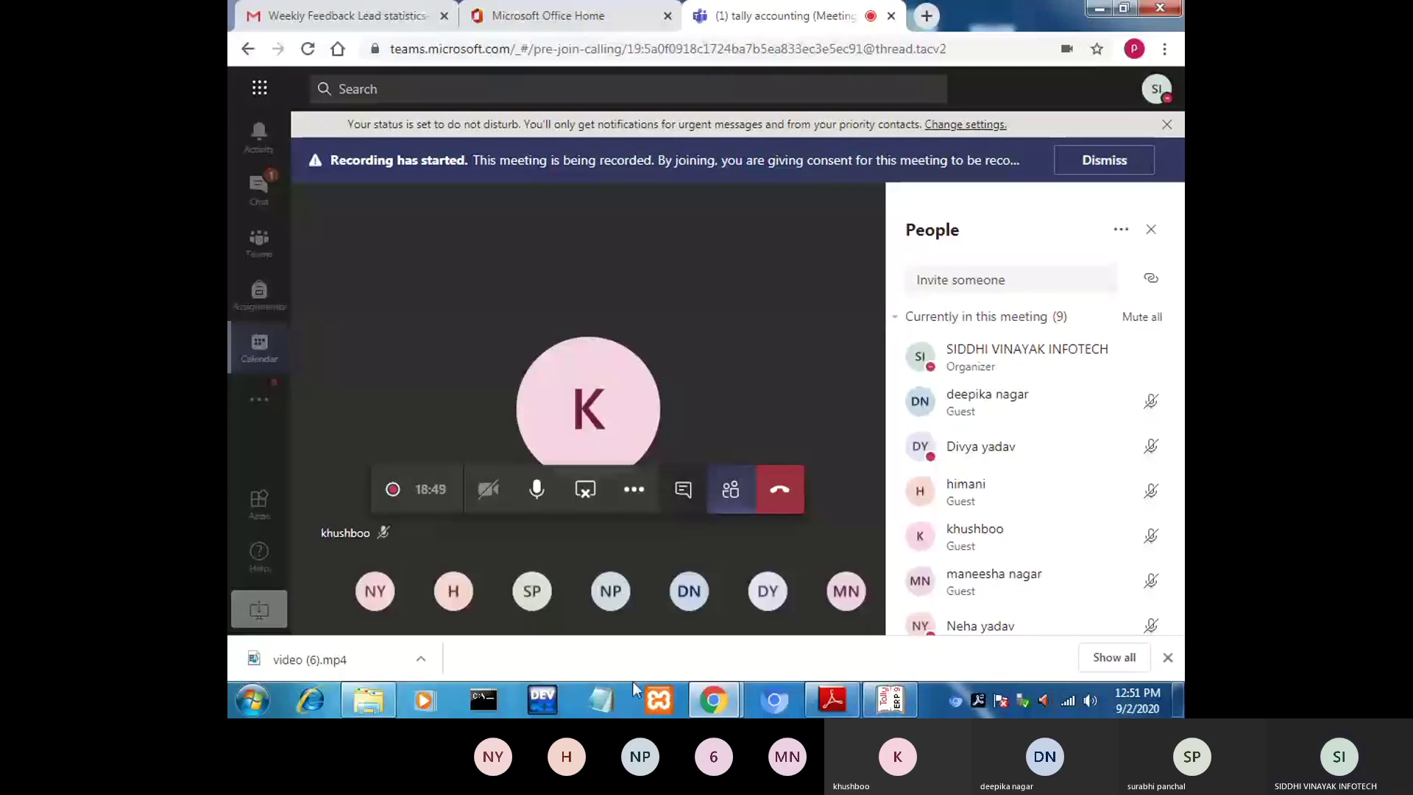
key(alt+Tab)
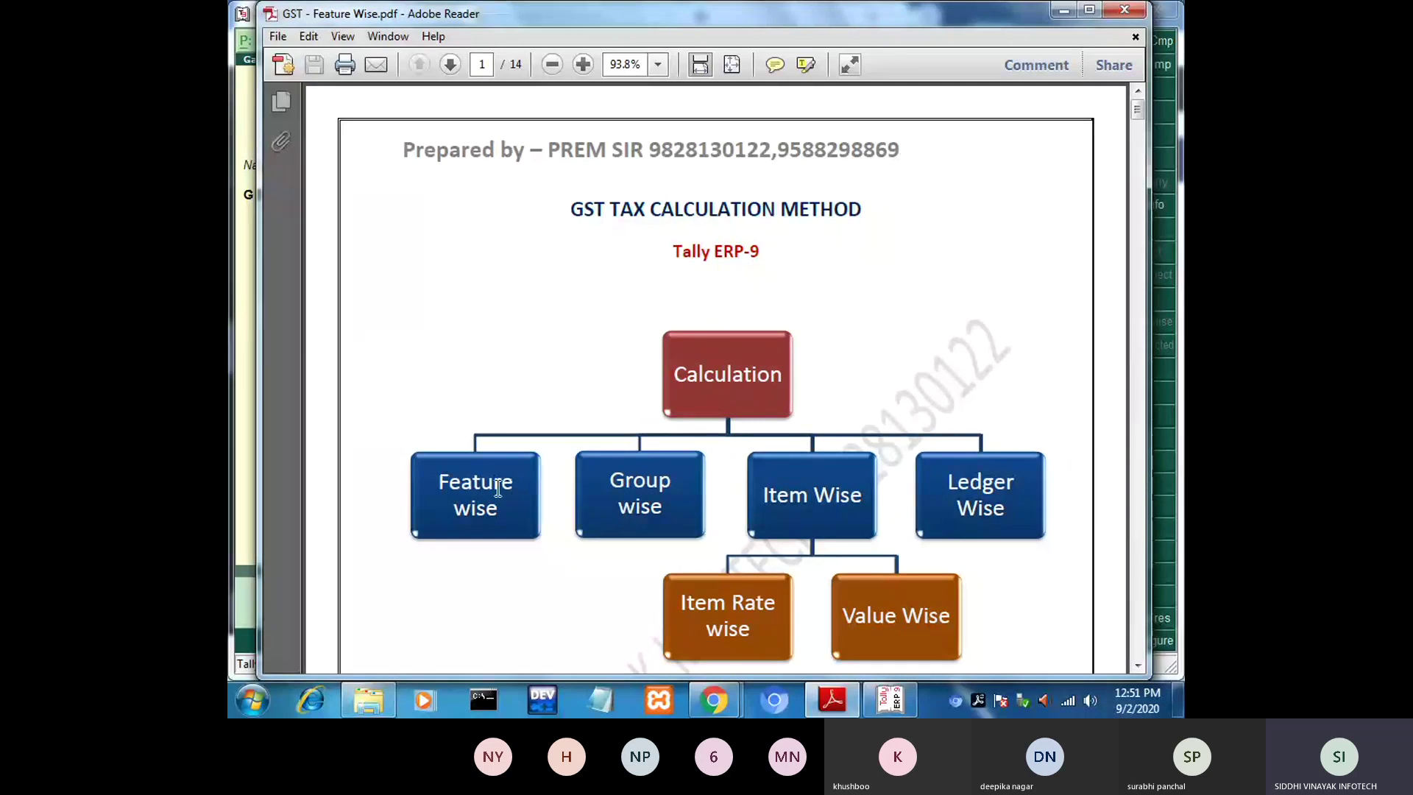
Scroll the guide to the GST Details example with Regular registration, then return to Tally.
scroll(1142, 126, down, 3)
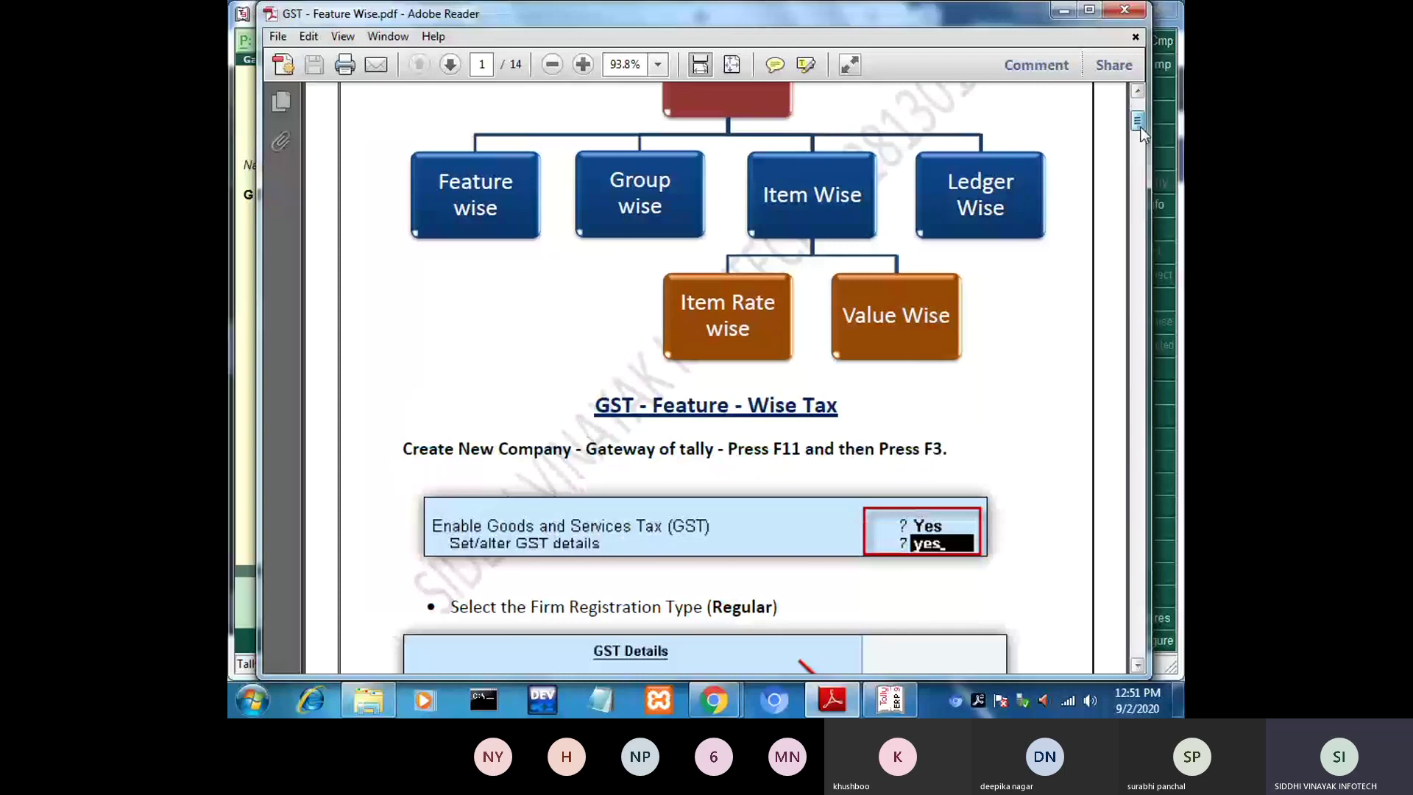
scroll(729, 461, down, 1)
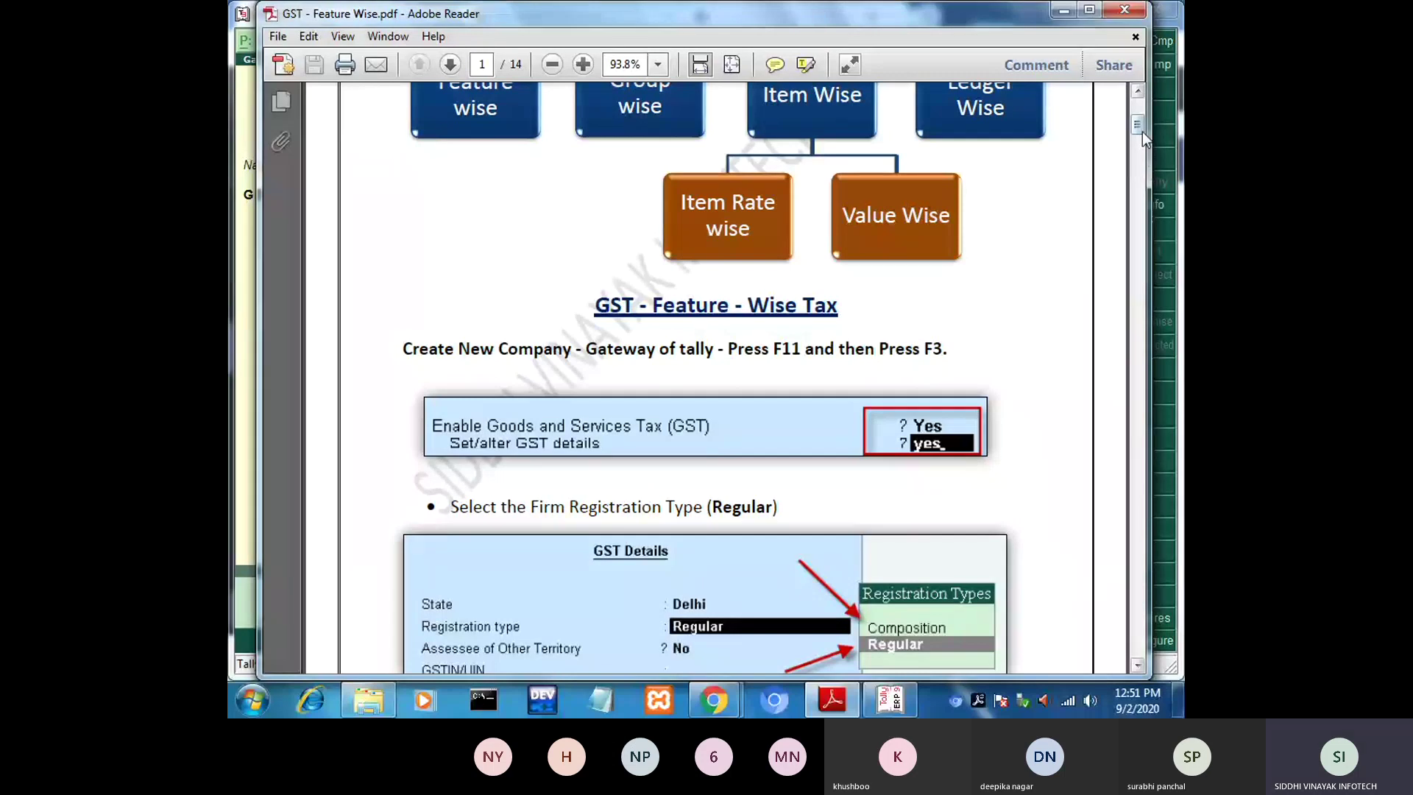
scroll(713, 581, down, 3)
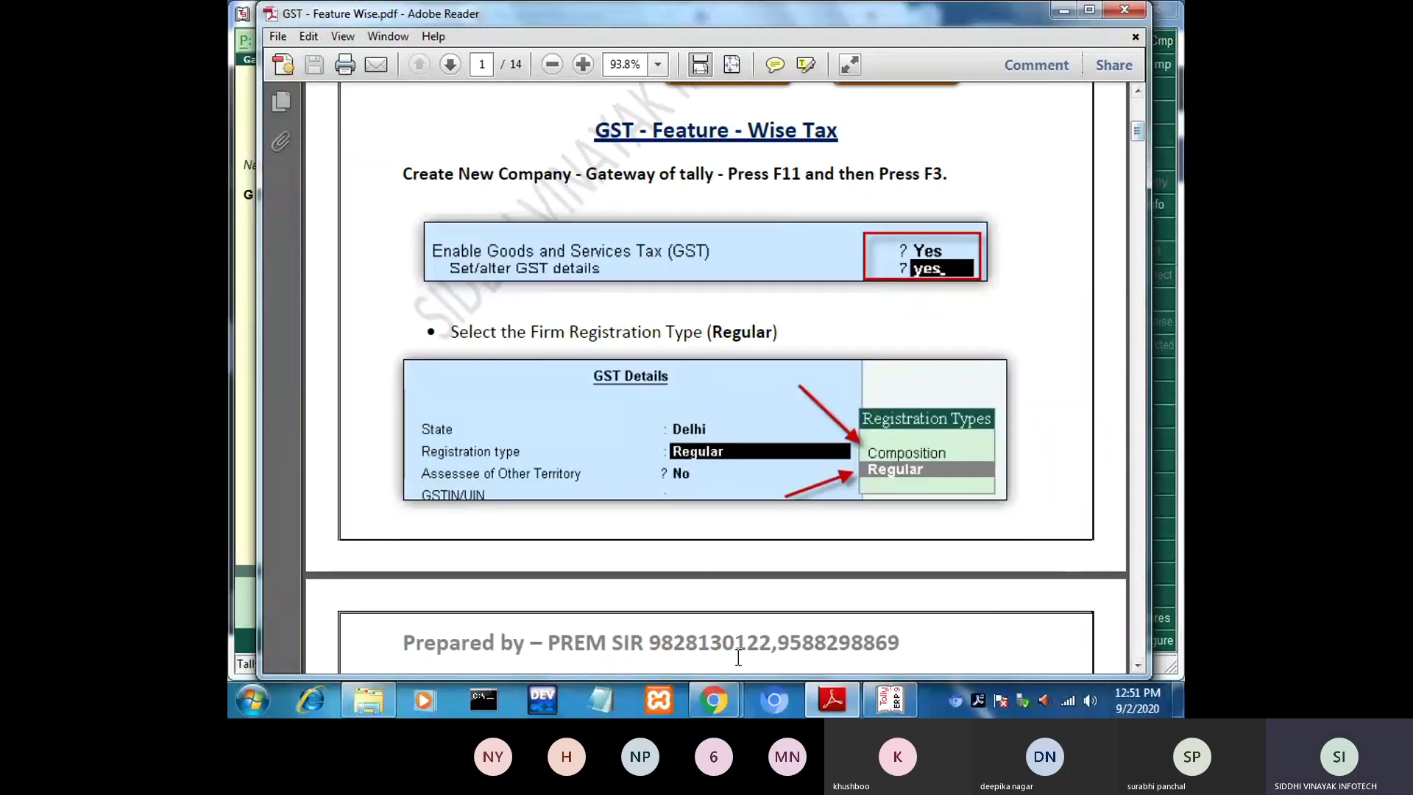
click(889, 700)
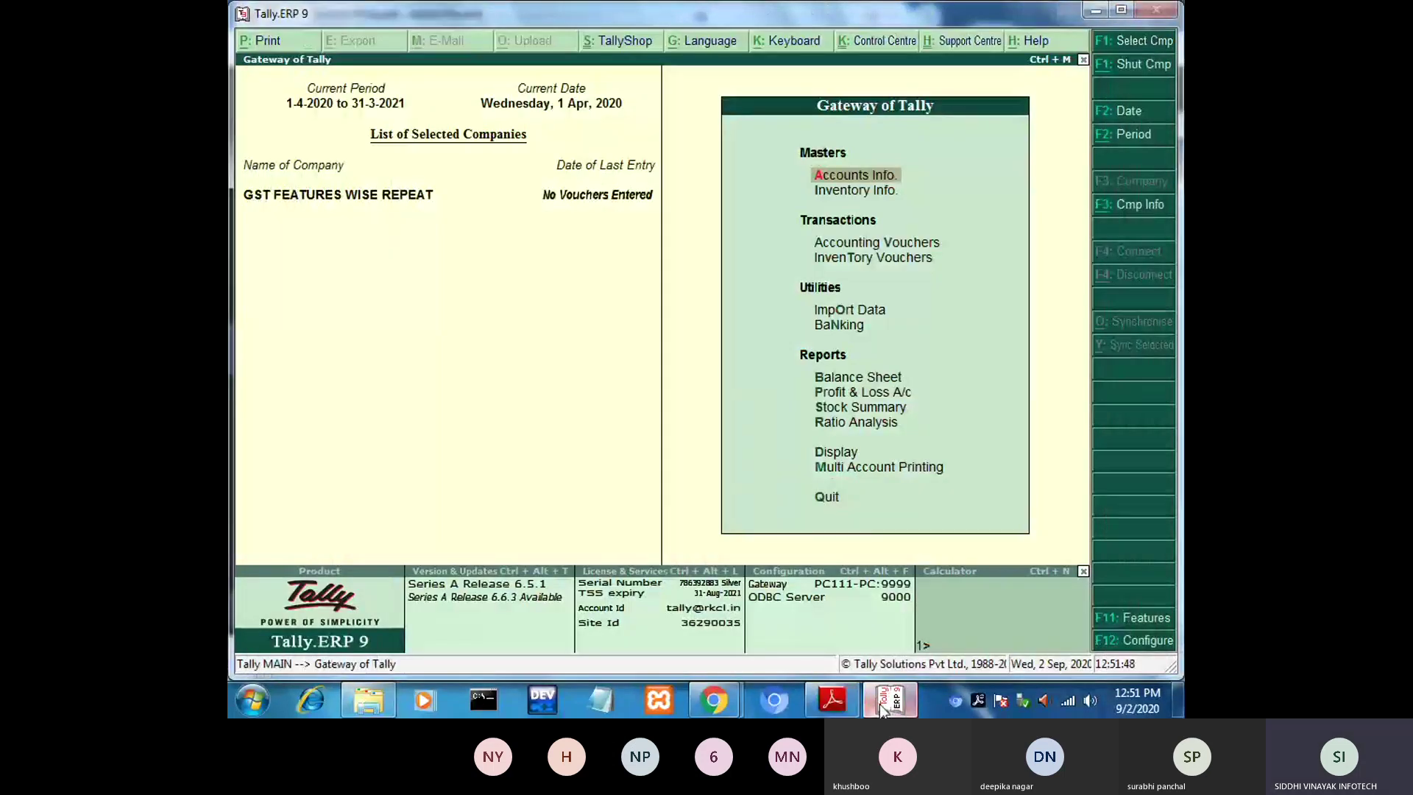
Enable GST under F11 statutory features and choose Yes for Set/alter GST details.
key(F11)
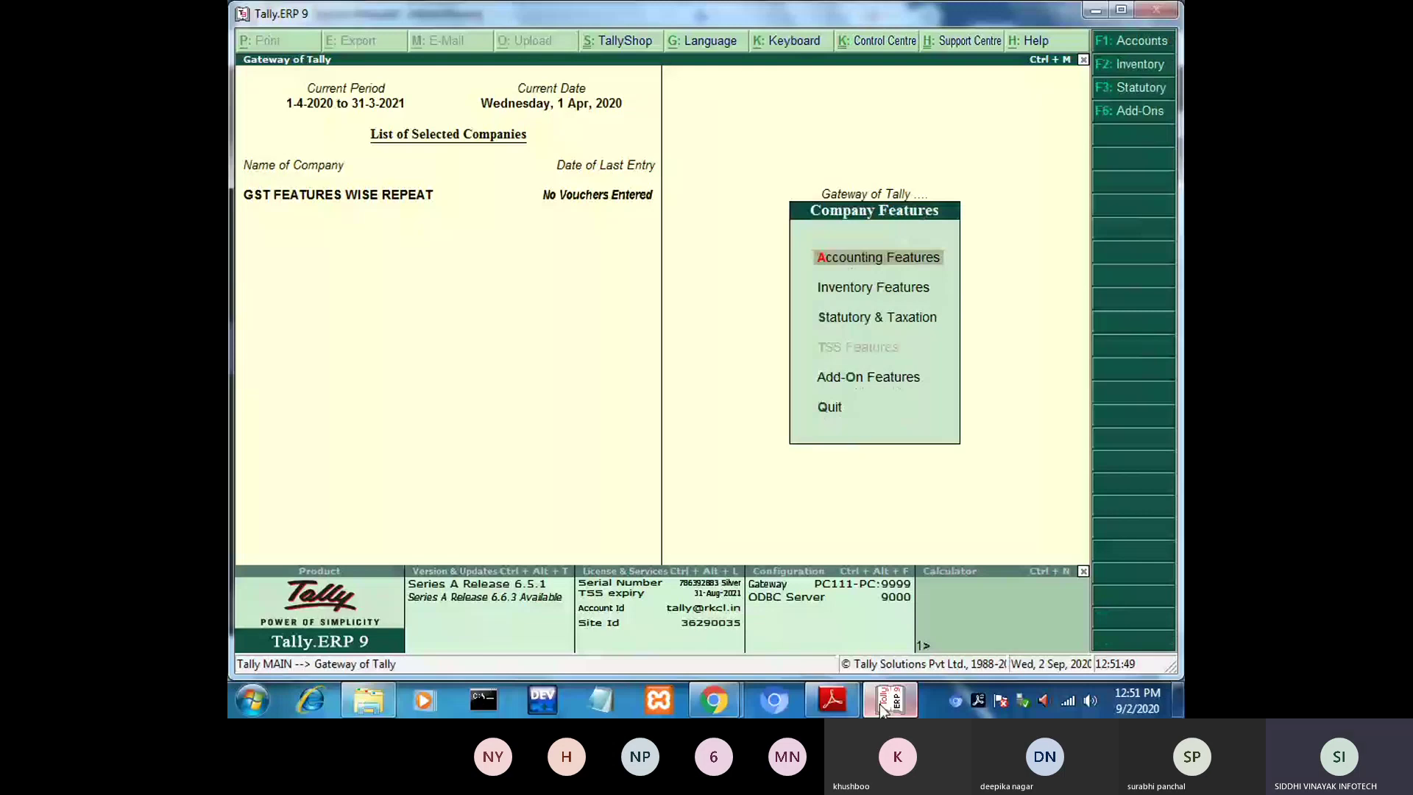
key(F3)
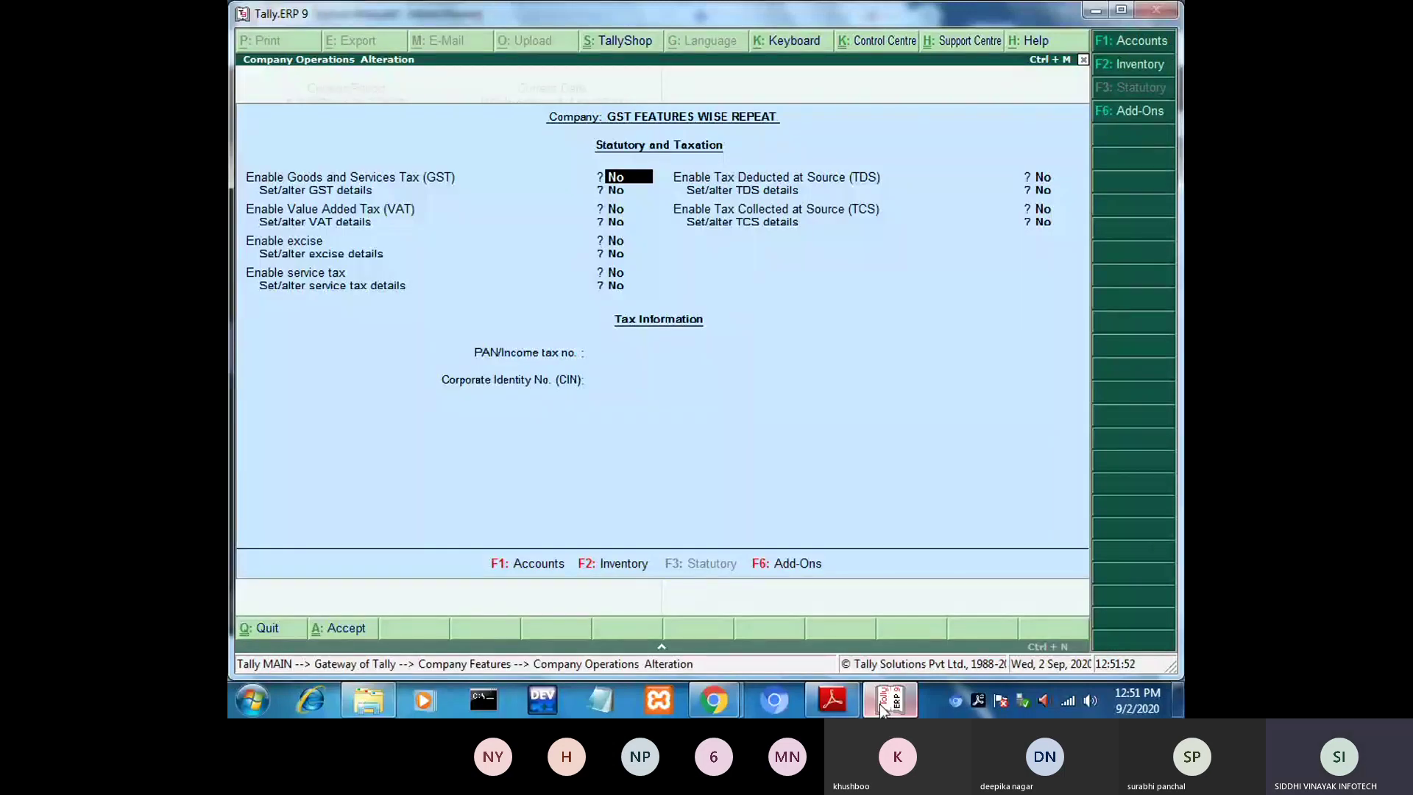
text(y)
key(Return)
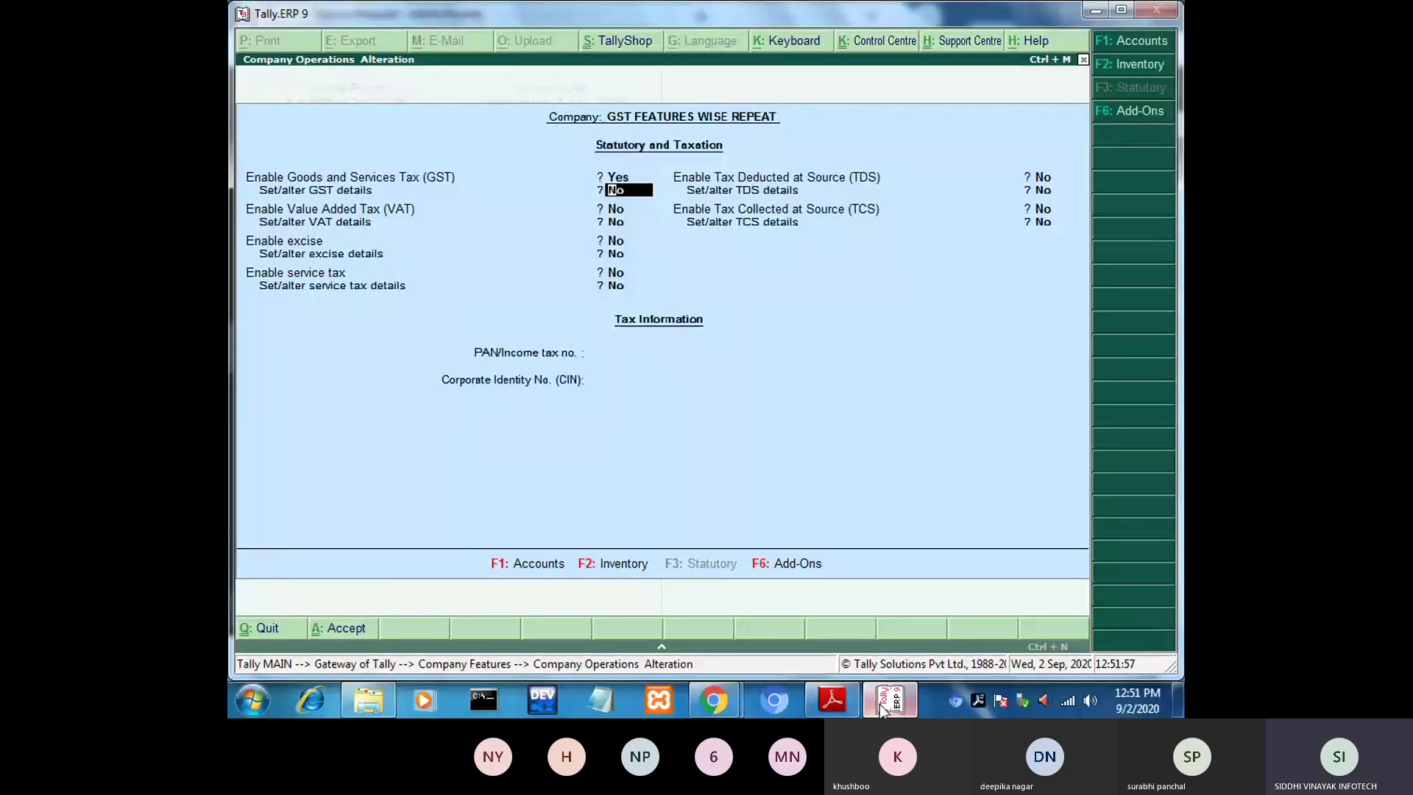
text(y)
key(Return)
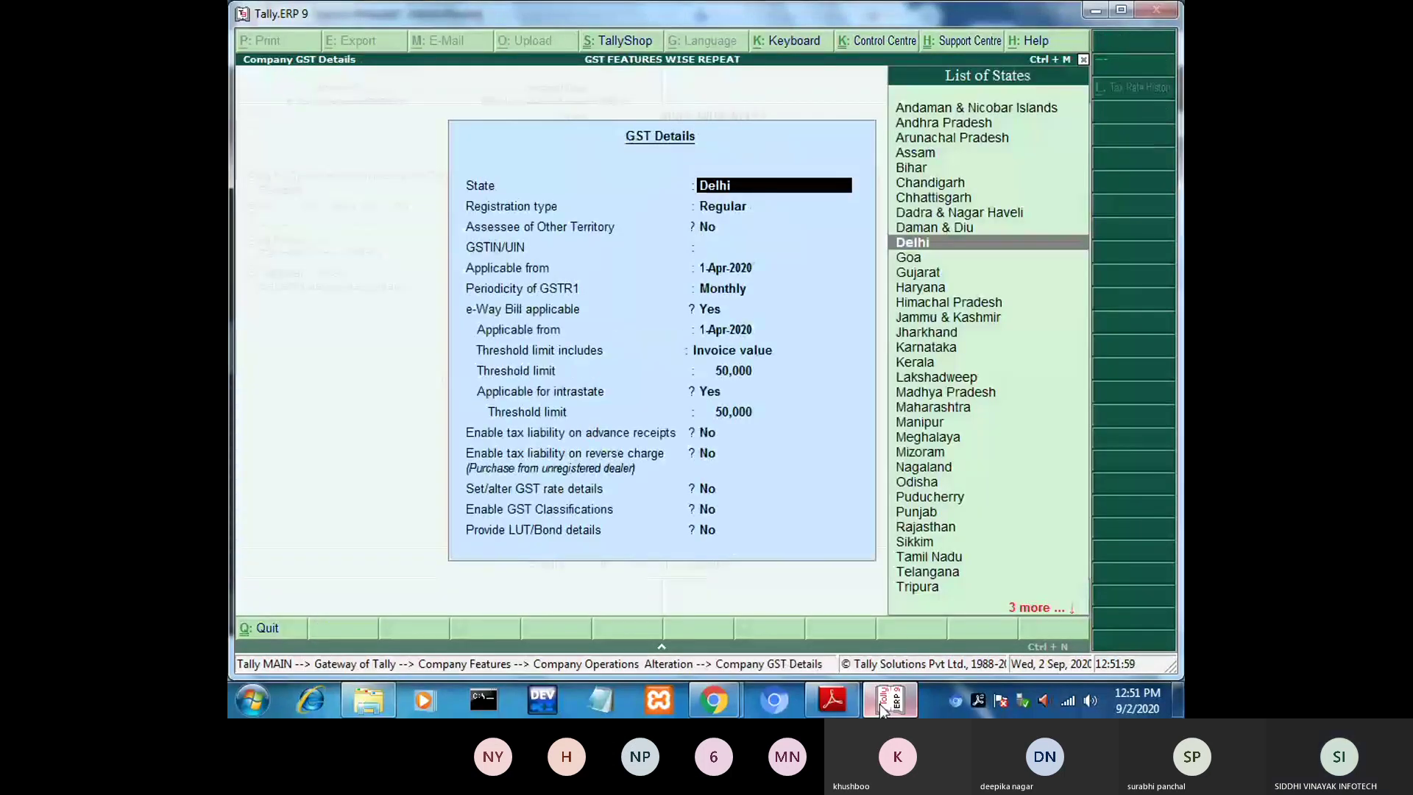
Accept Delhi, Regular registration and No for other territory, leaving GSTIN/UIN empty for now.
key(Return)
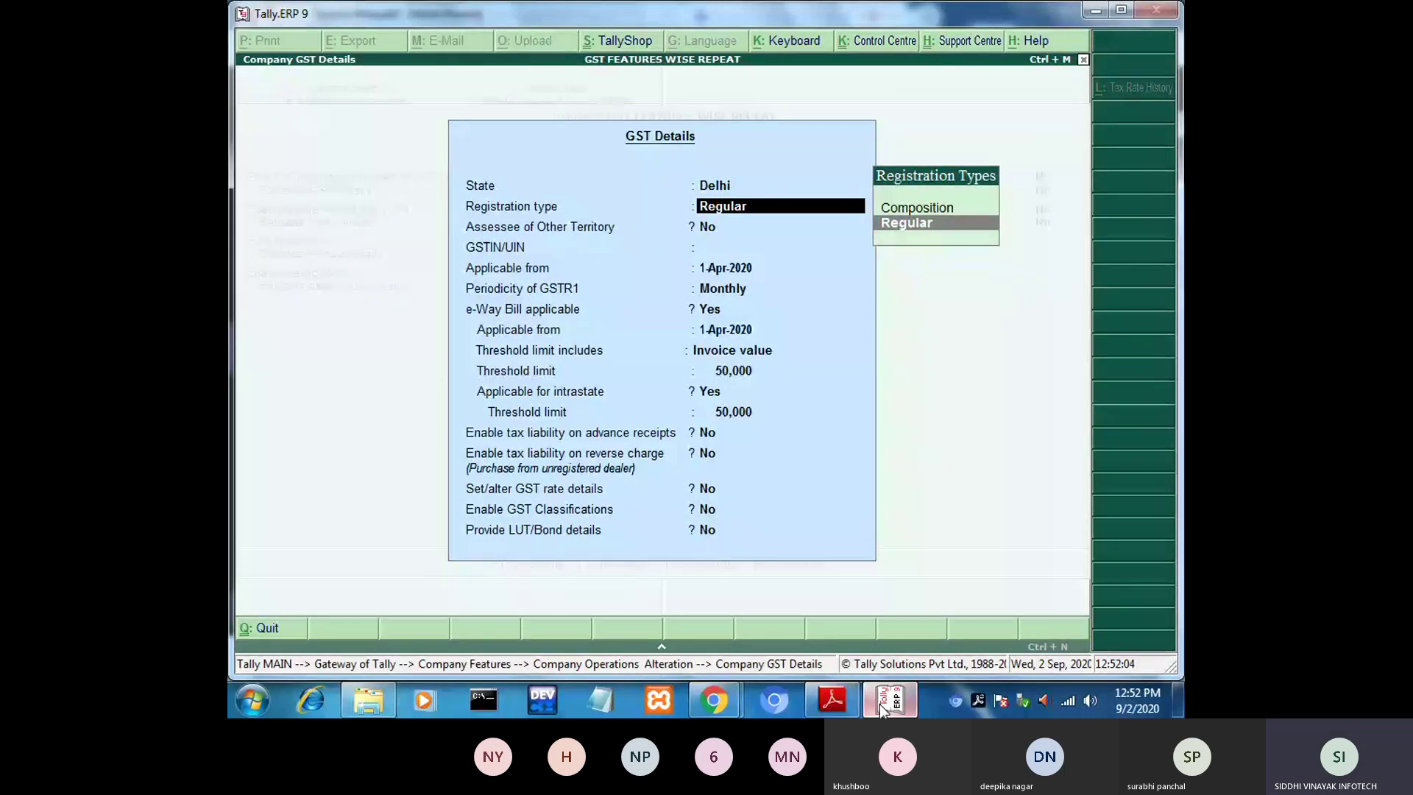
key(Return)
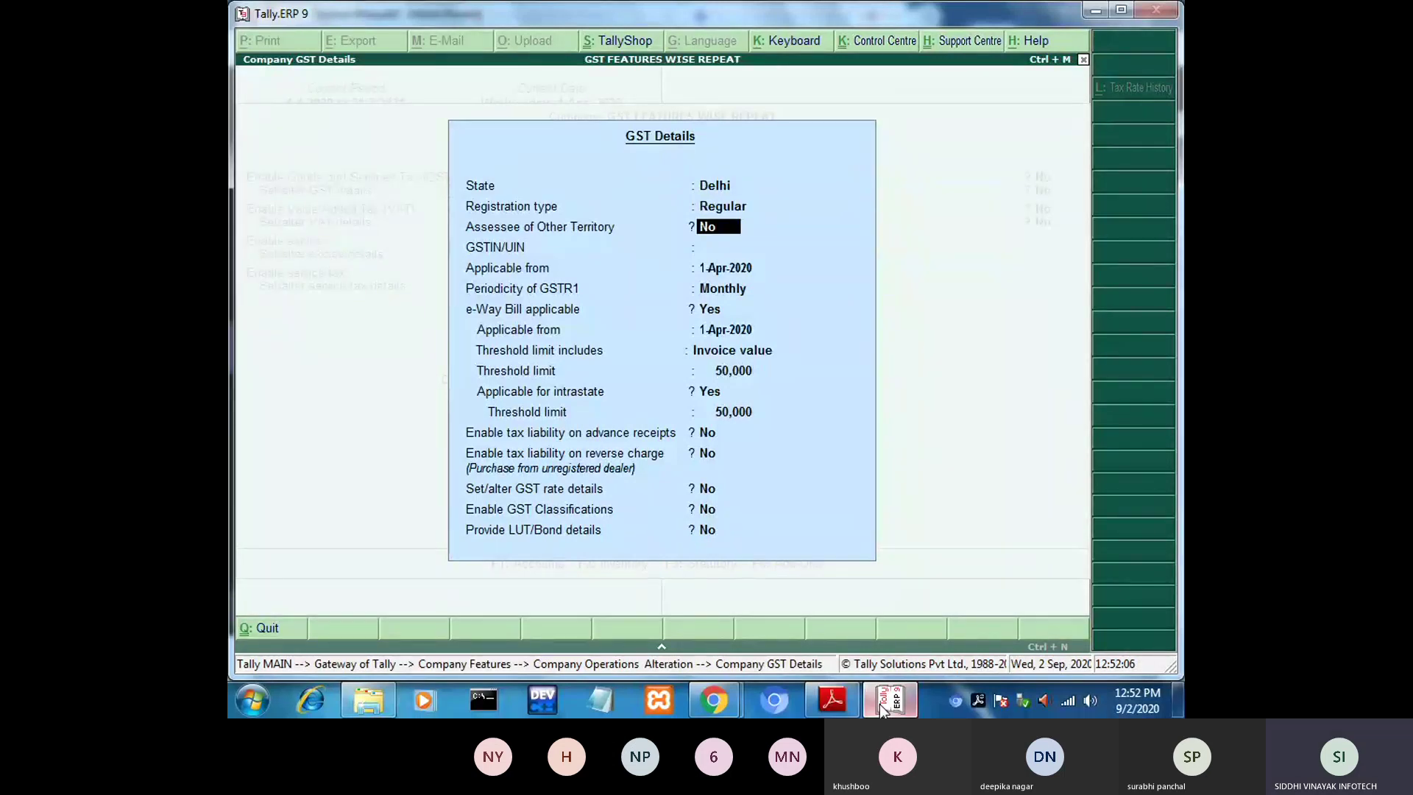
key(Return)
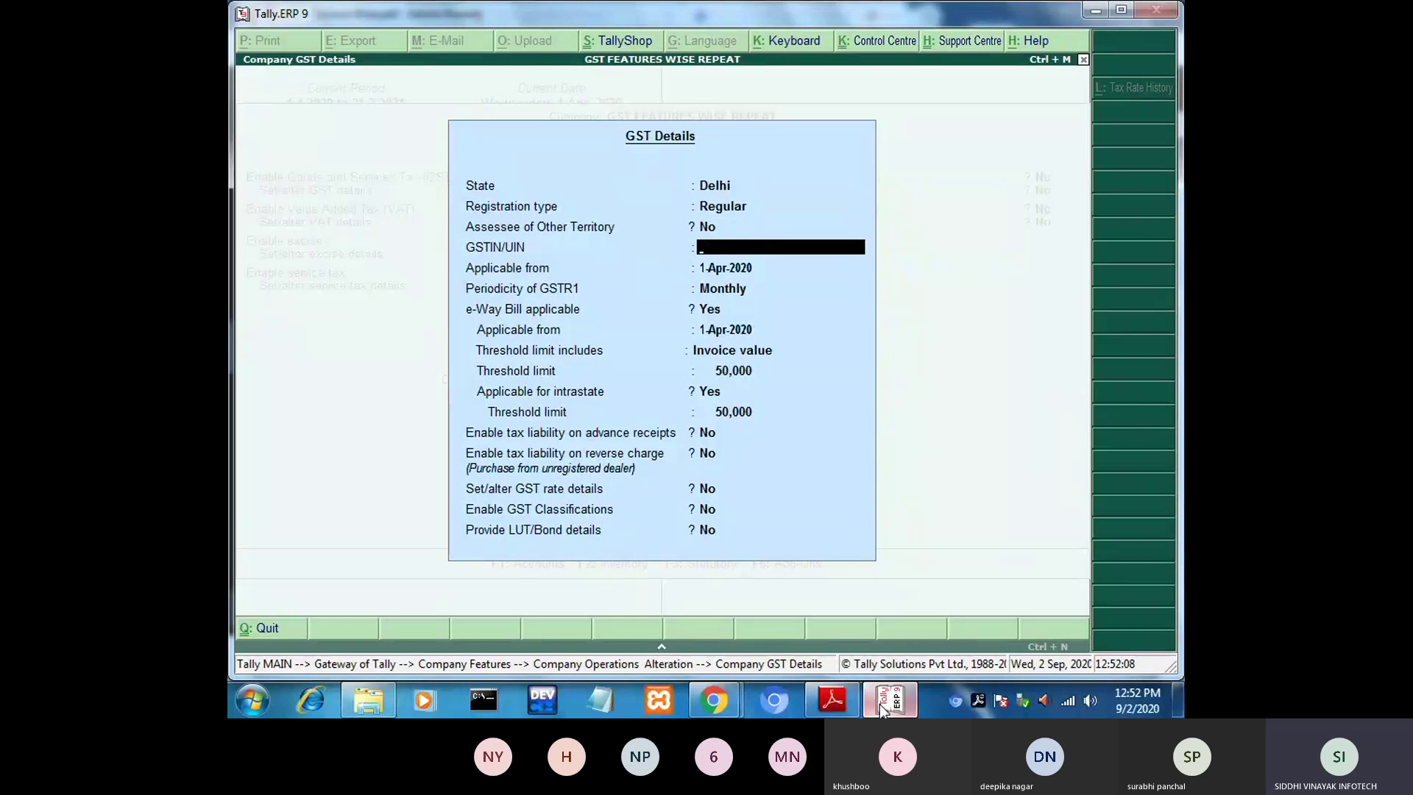
key(Return)
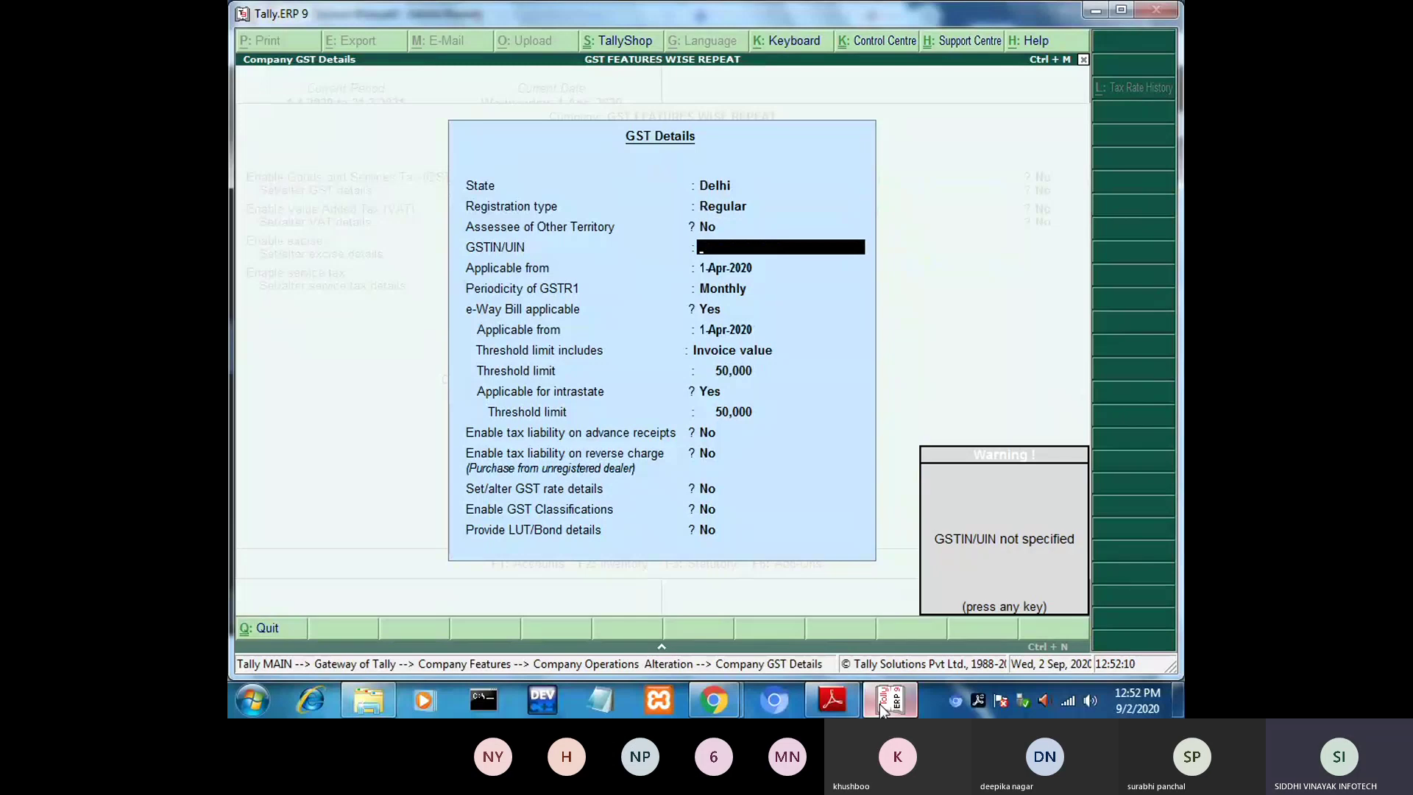
key(Return)
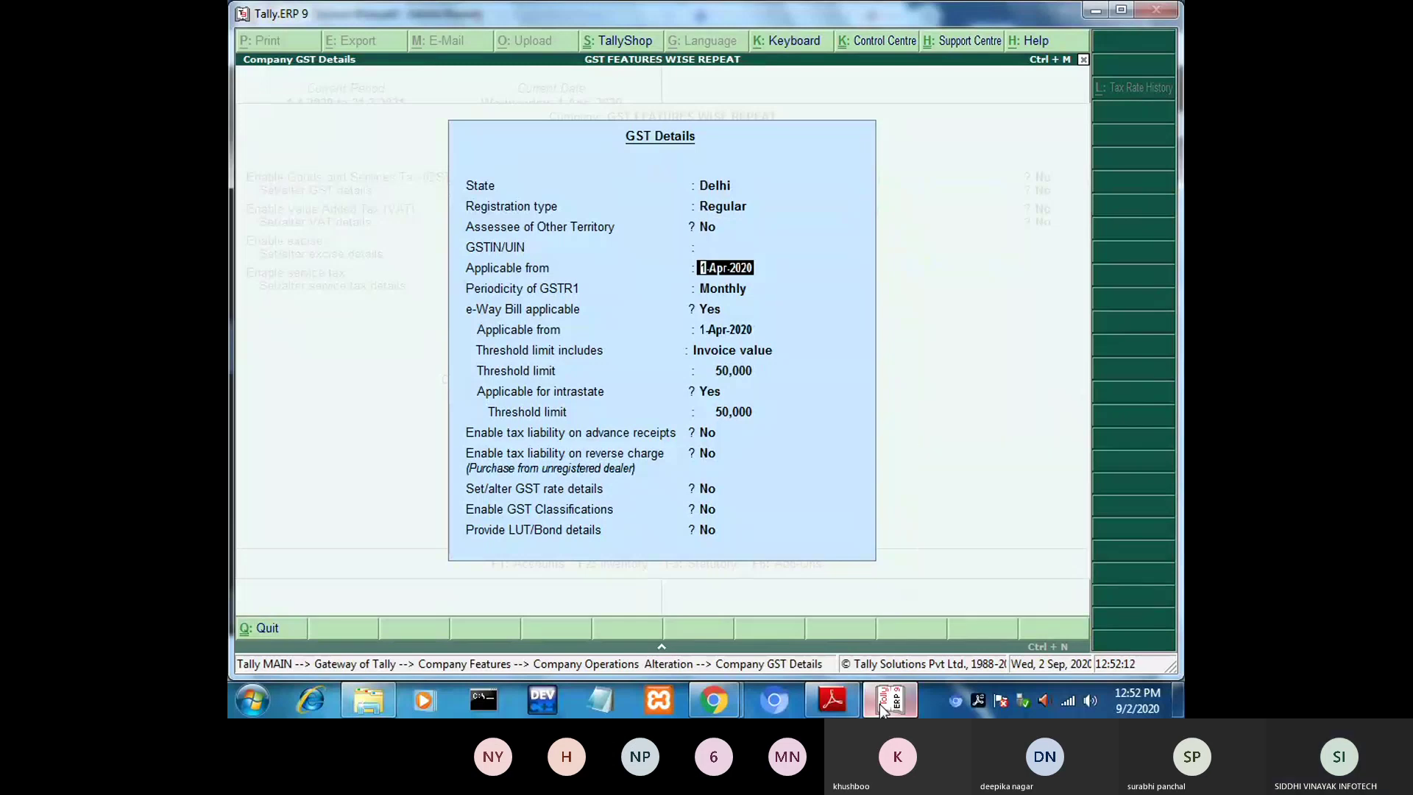
key(Up)
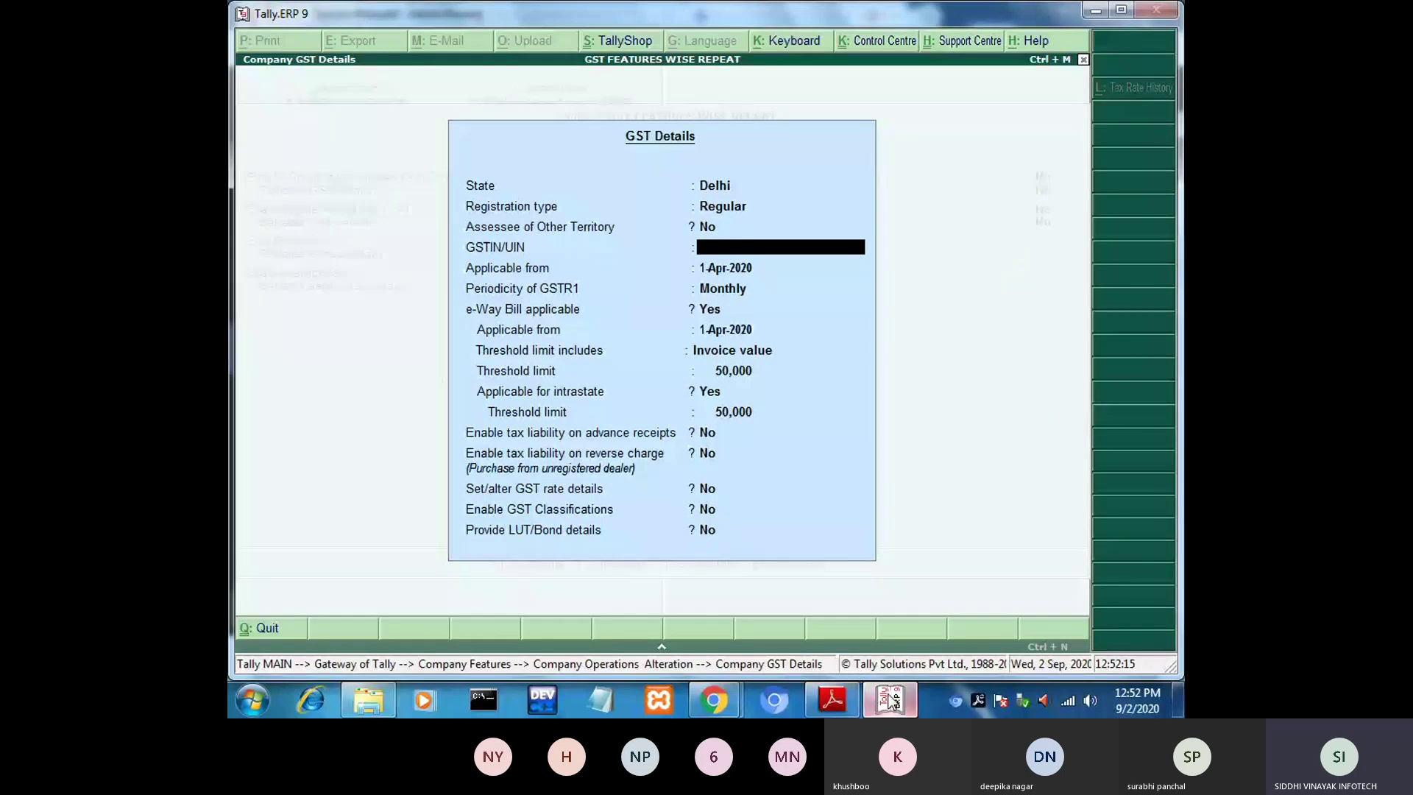
Read the guide's GSTR1 periodicity and sample GST Details, then return to Tally's GST Details.
click(890, 699)
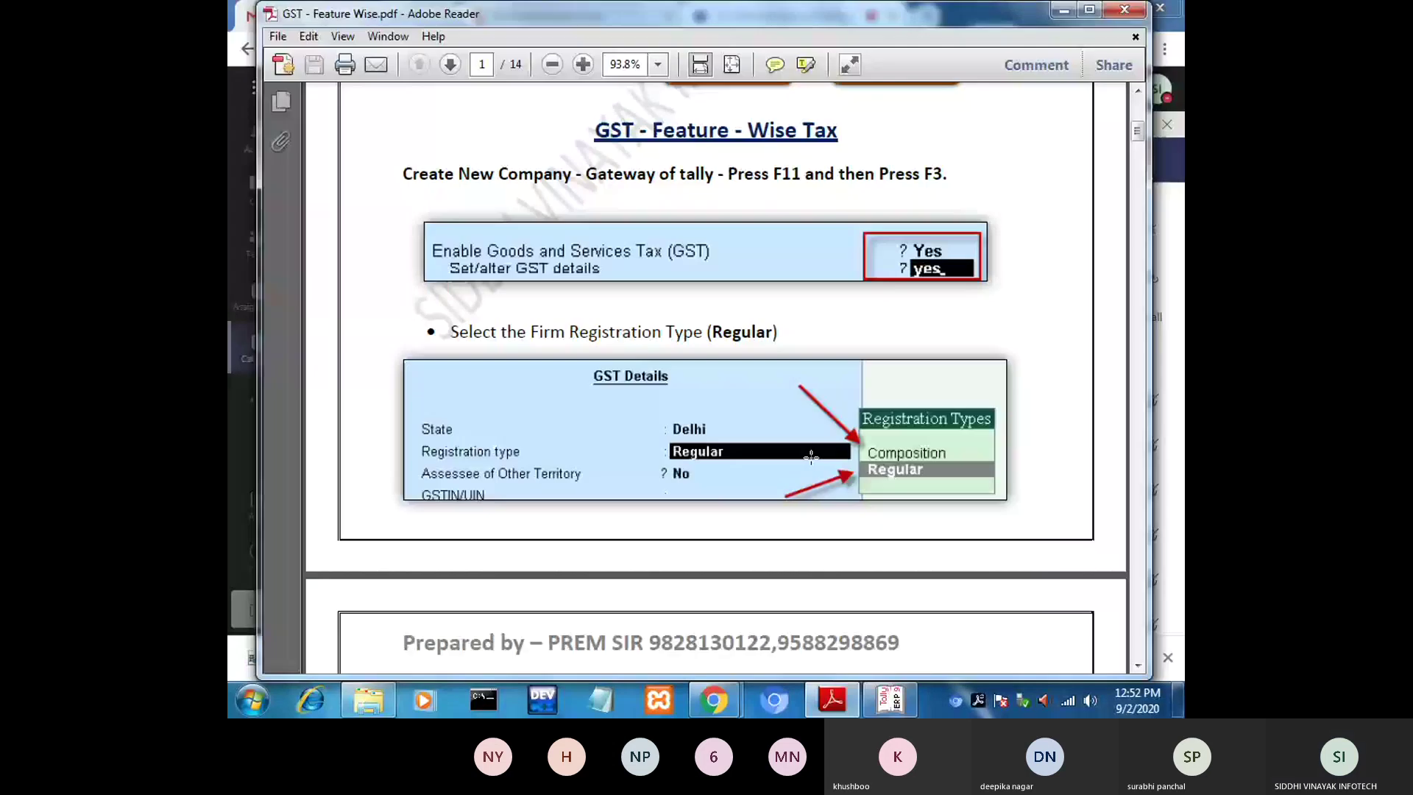
scroll(1144, 663, down, 5)
click(1144, 666)
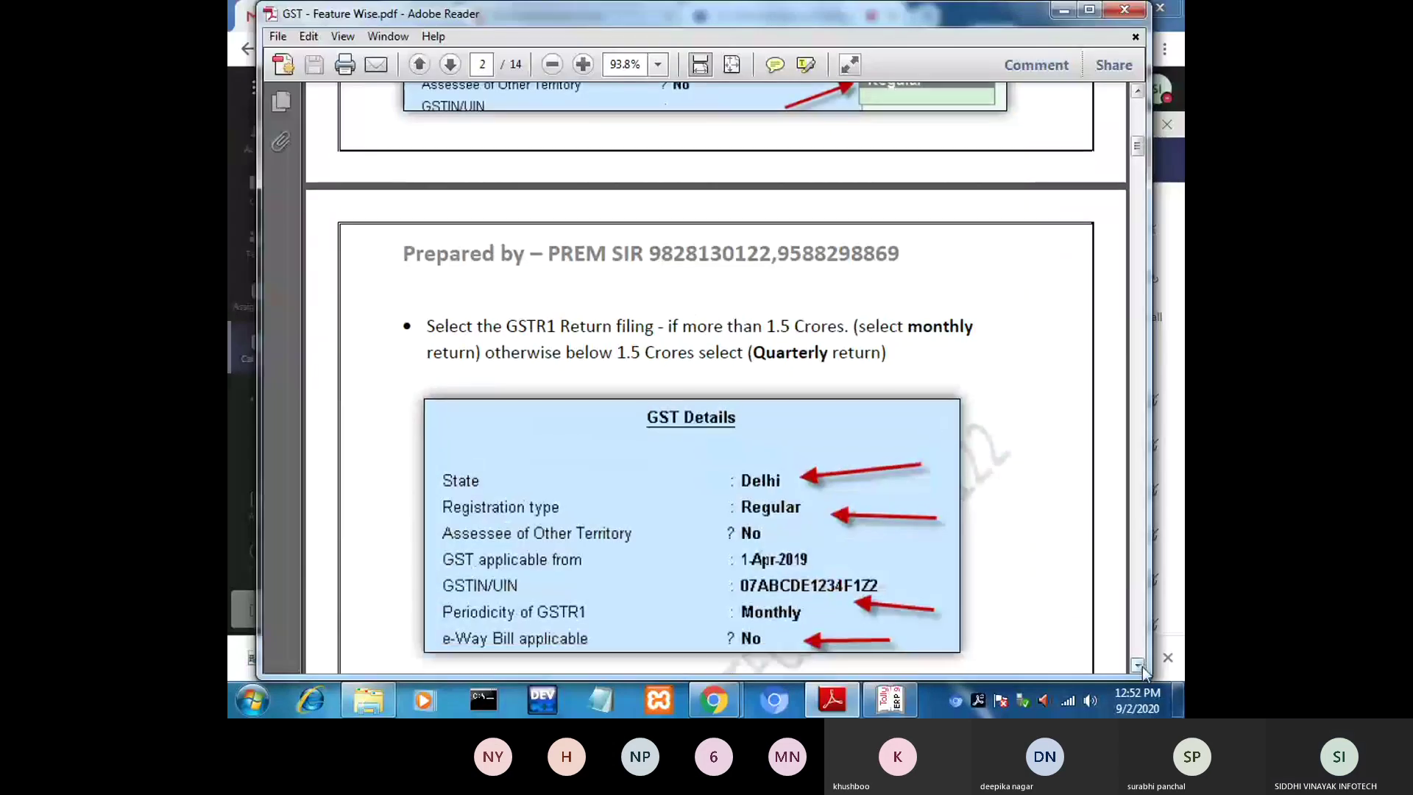
scroll(1145, 669, down, 4)
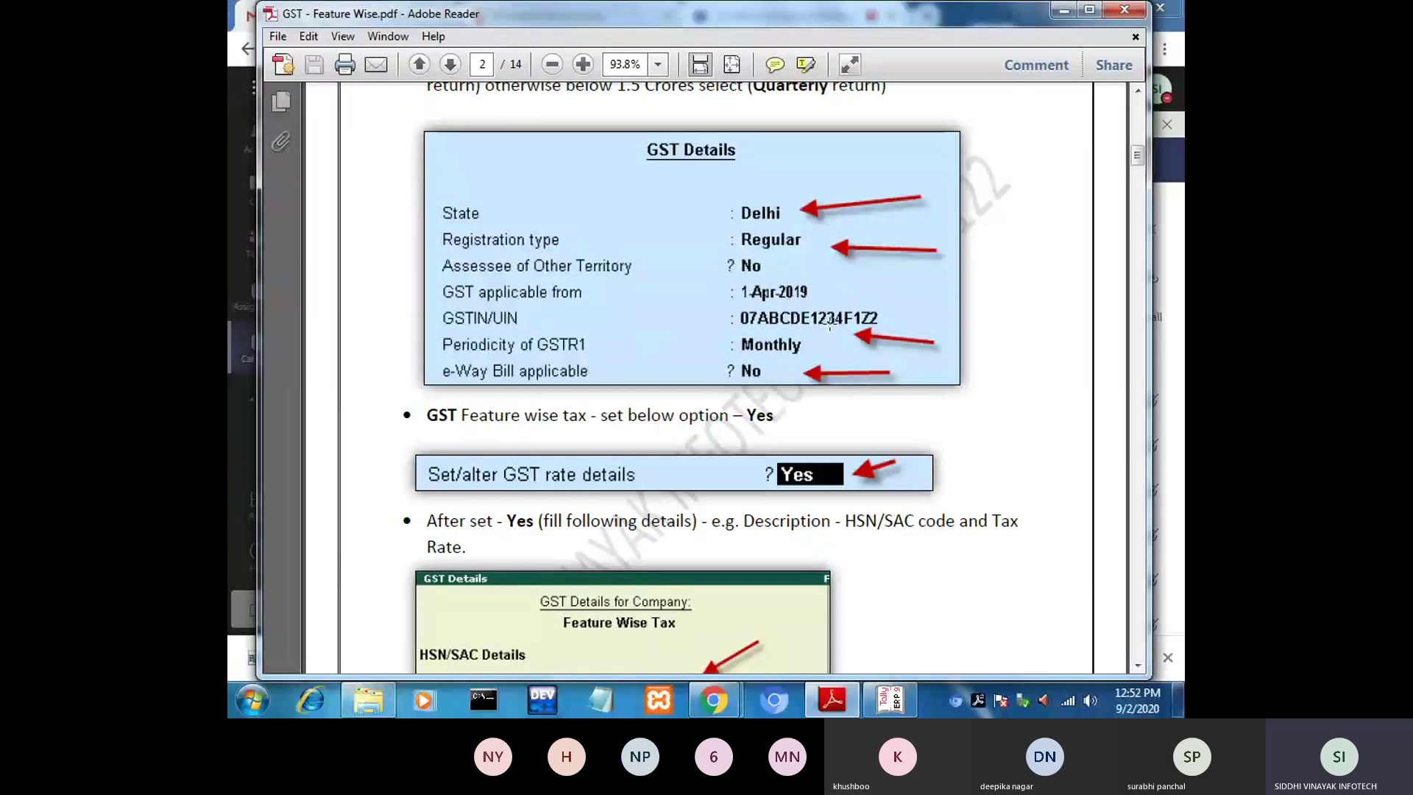
click(893, 699)
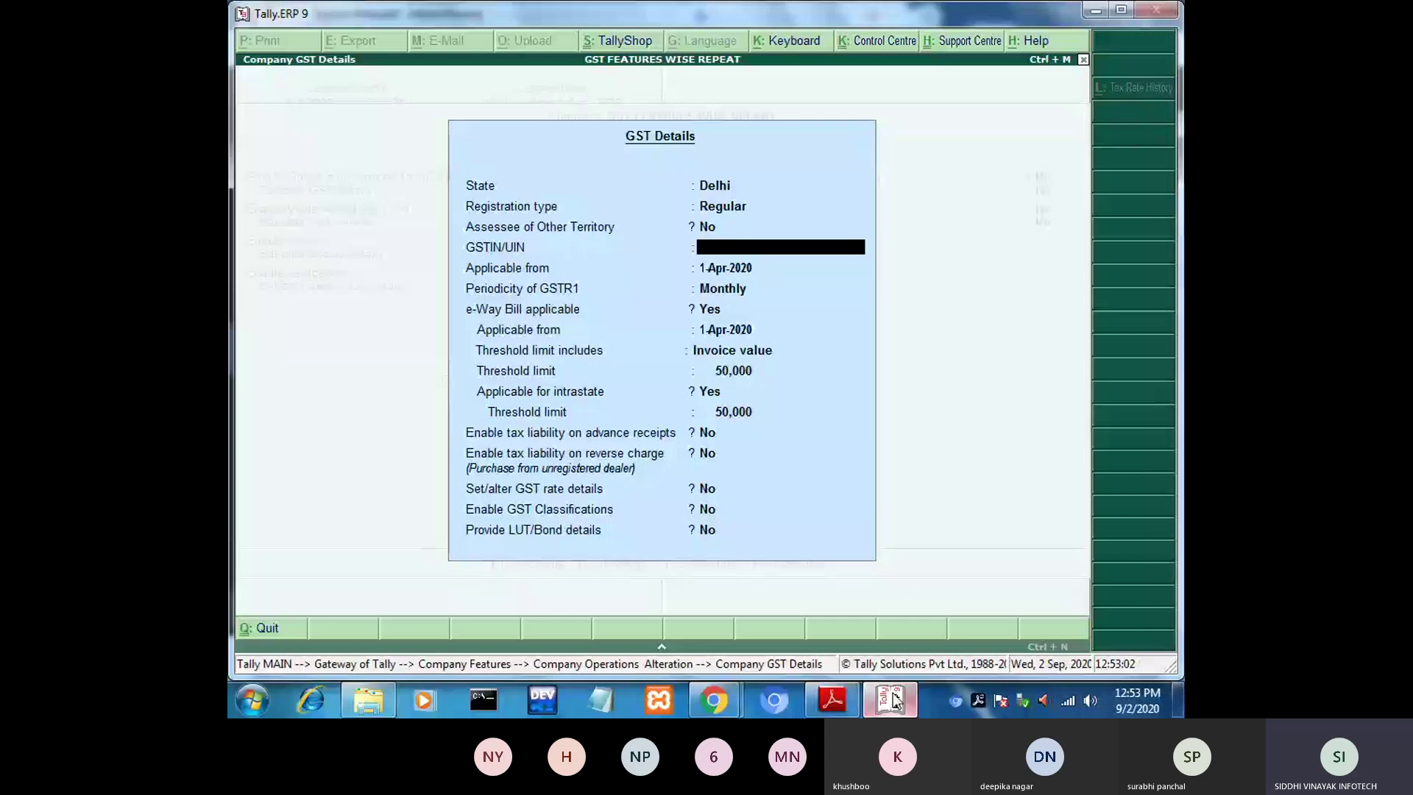
Enter the guide's sample GSTIN, checked against the PDF, and move on to GSTR1 periodicity.
text(07ABCDE)
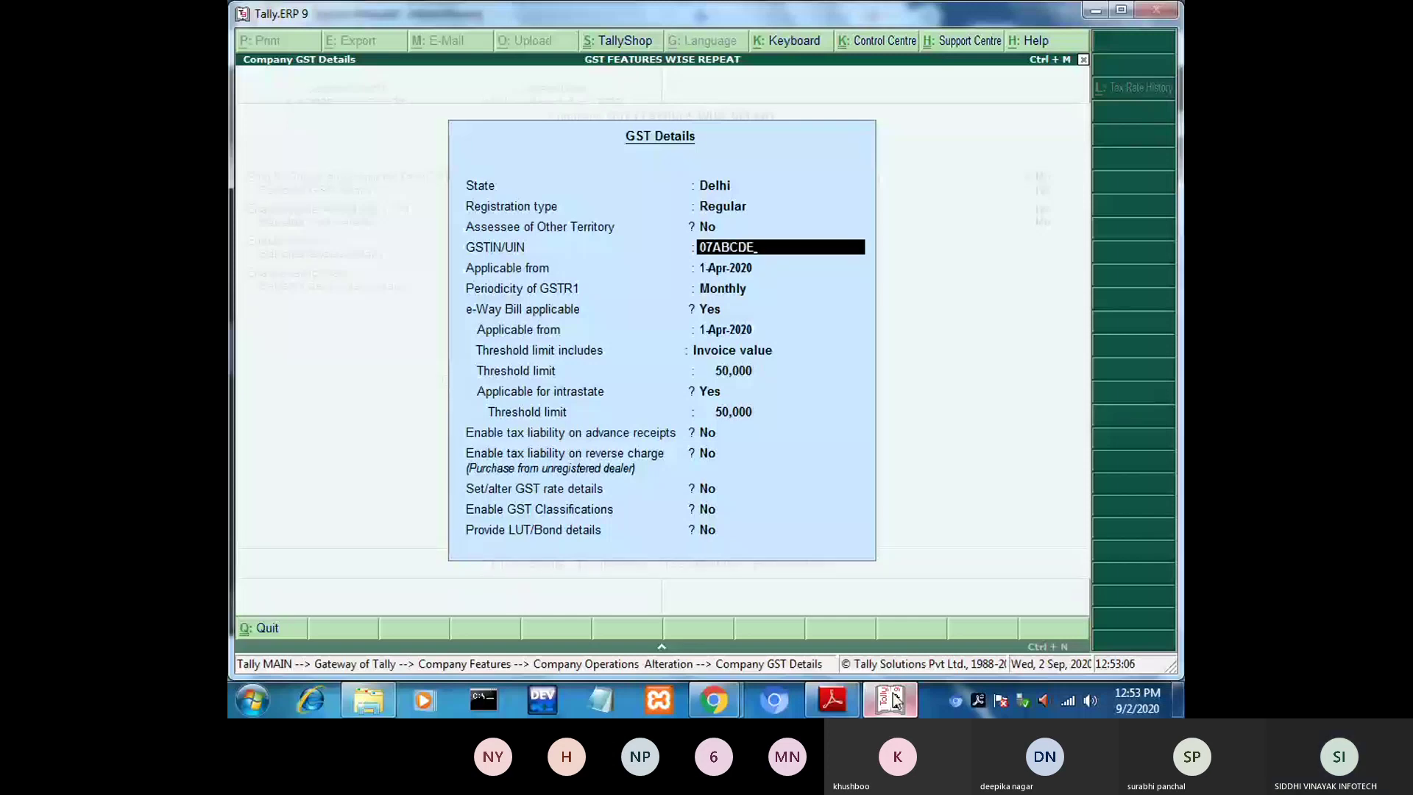
text(1234)
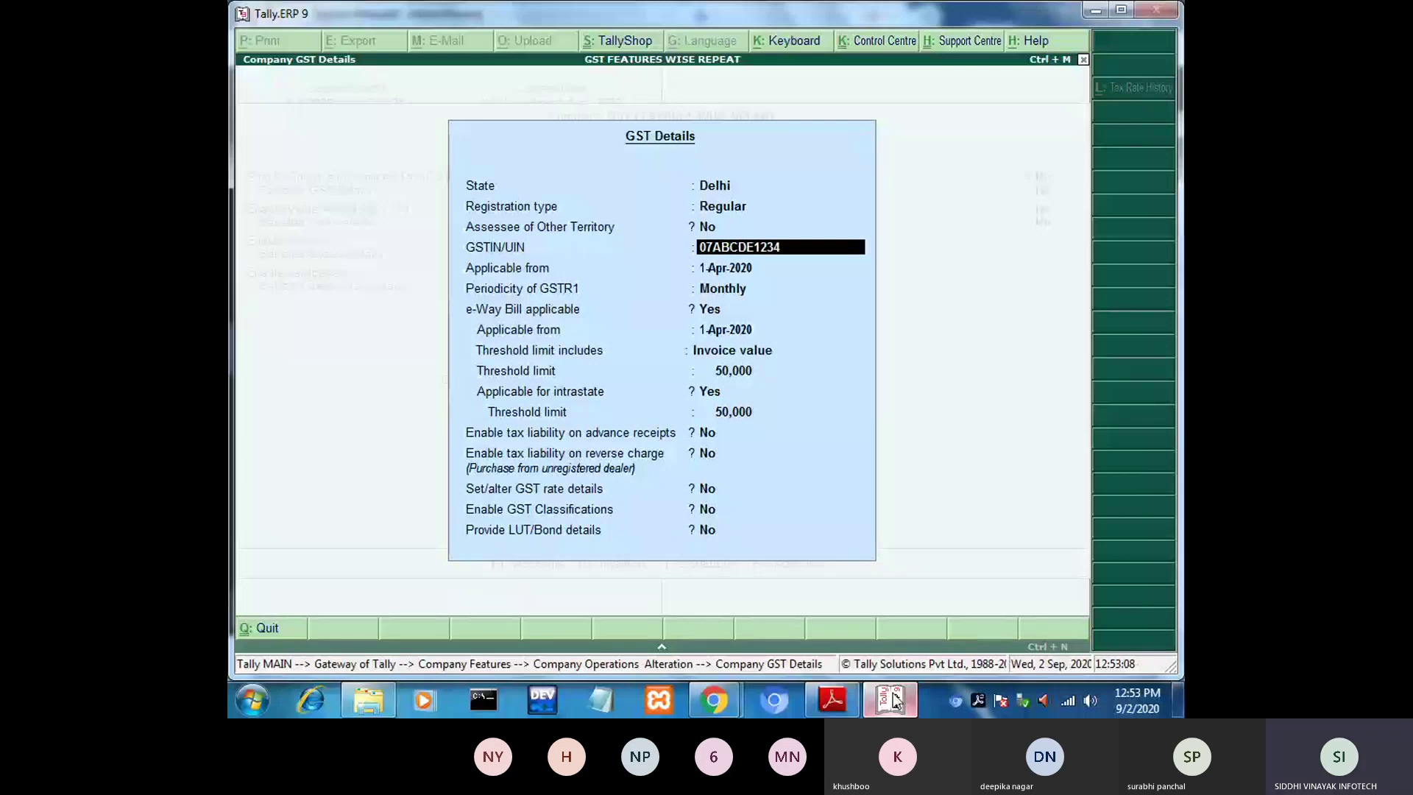
key(alt+Tab)
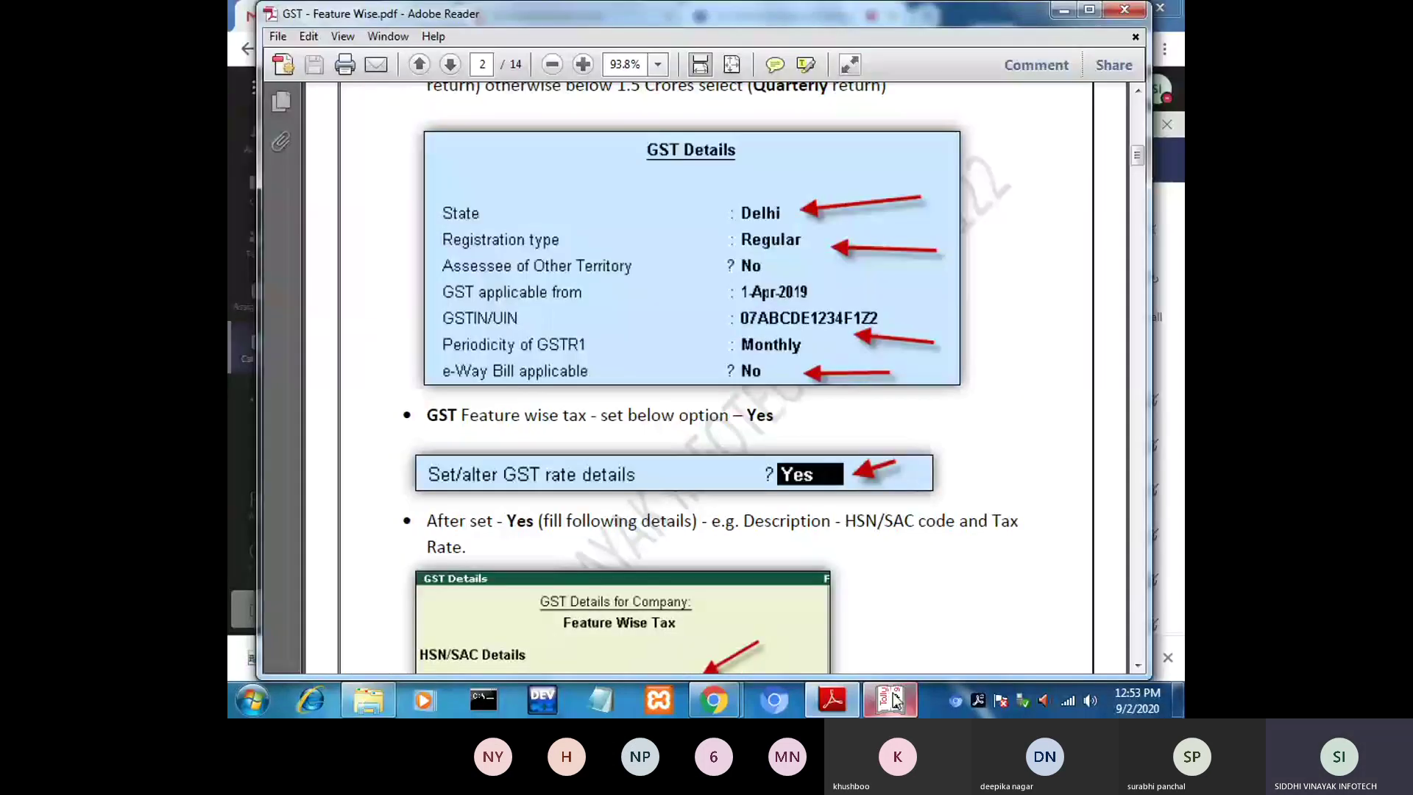
click(896, 701)
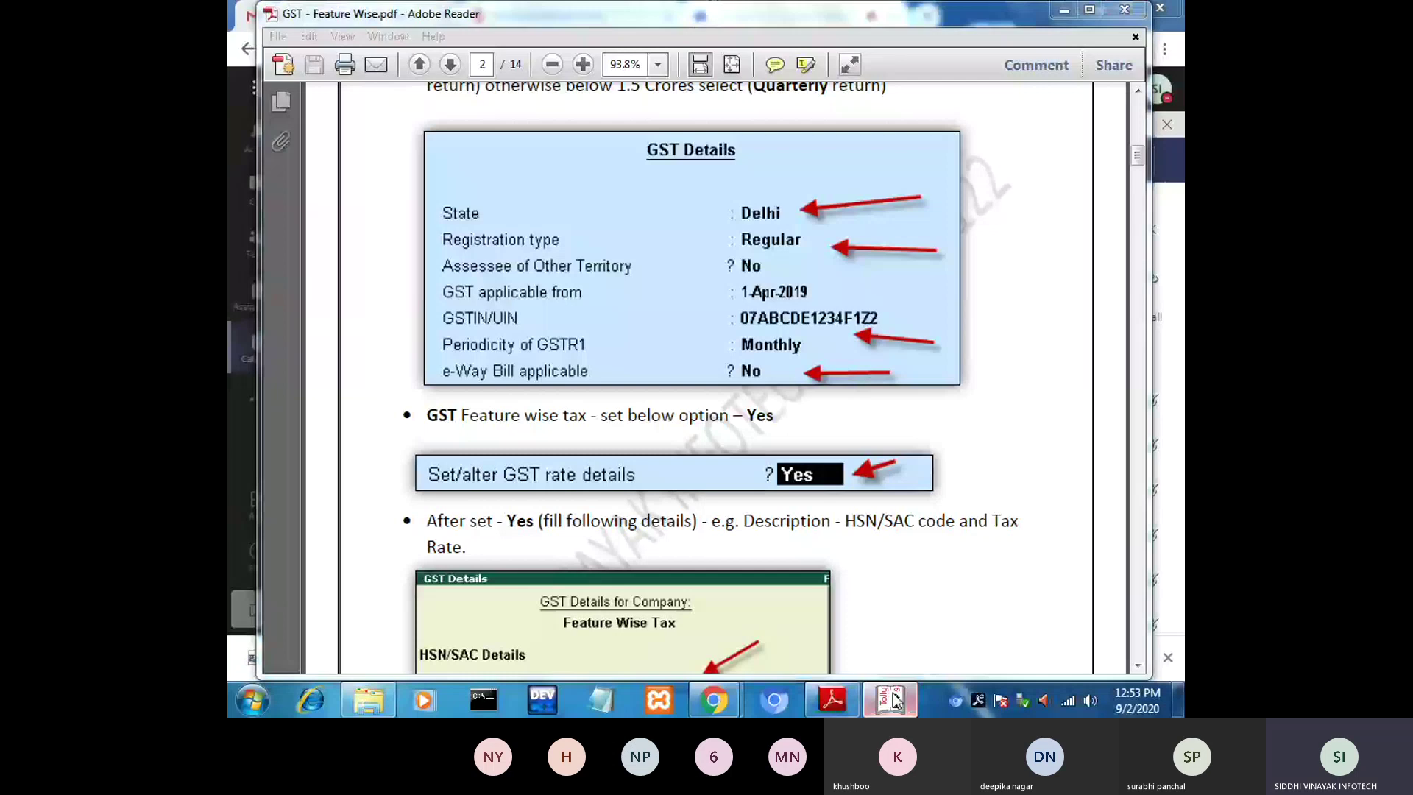
text(F1Z2)
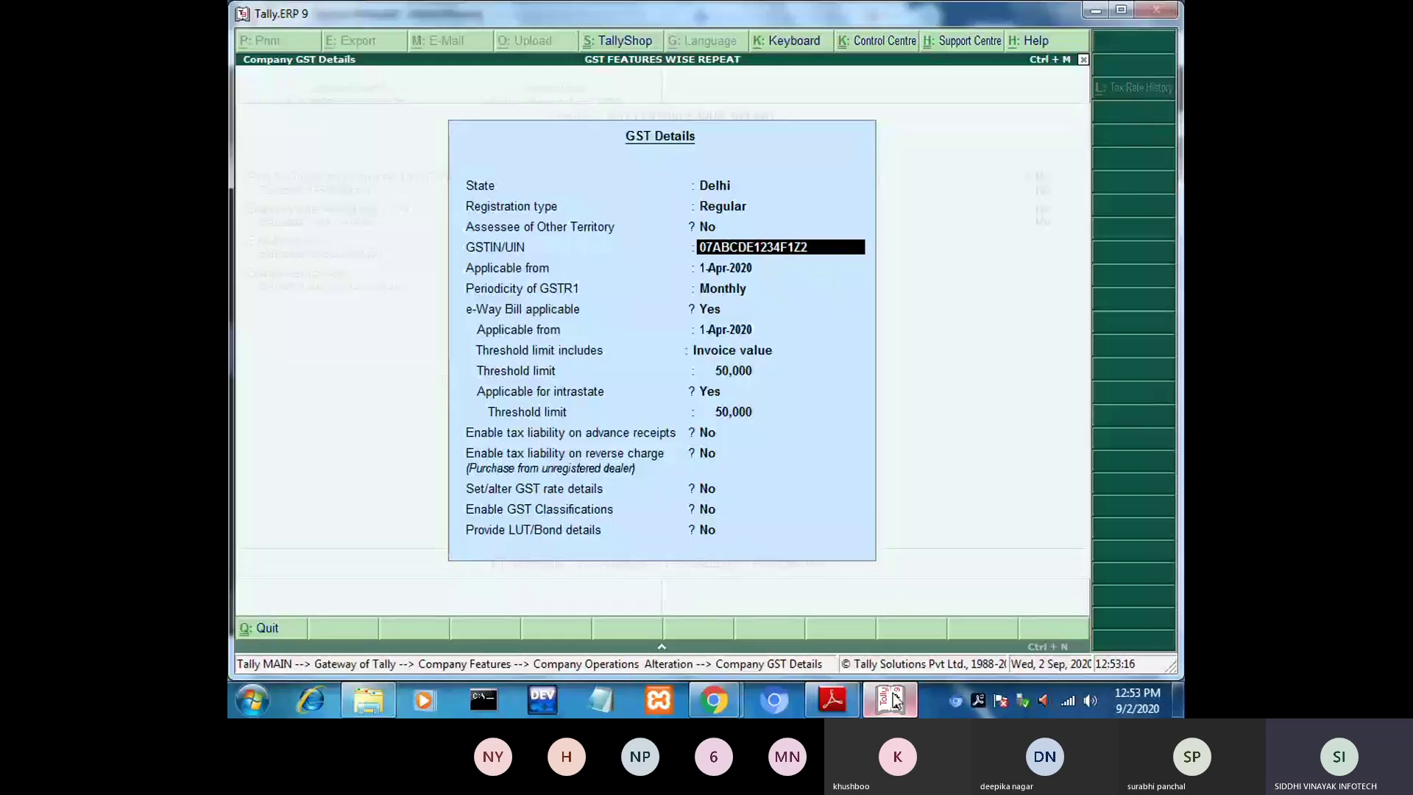
key(Return)
key(Return)
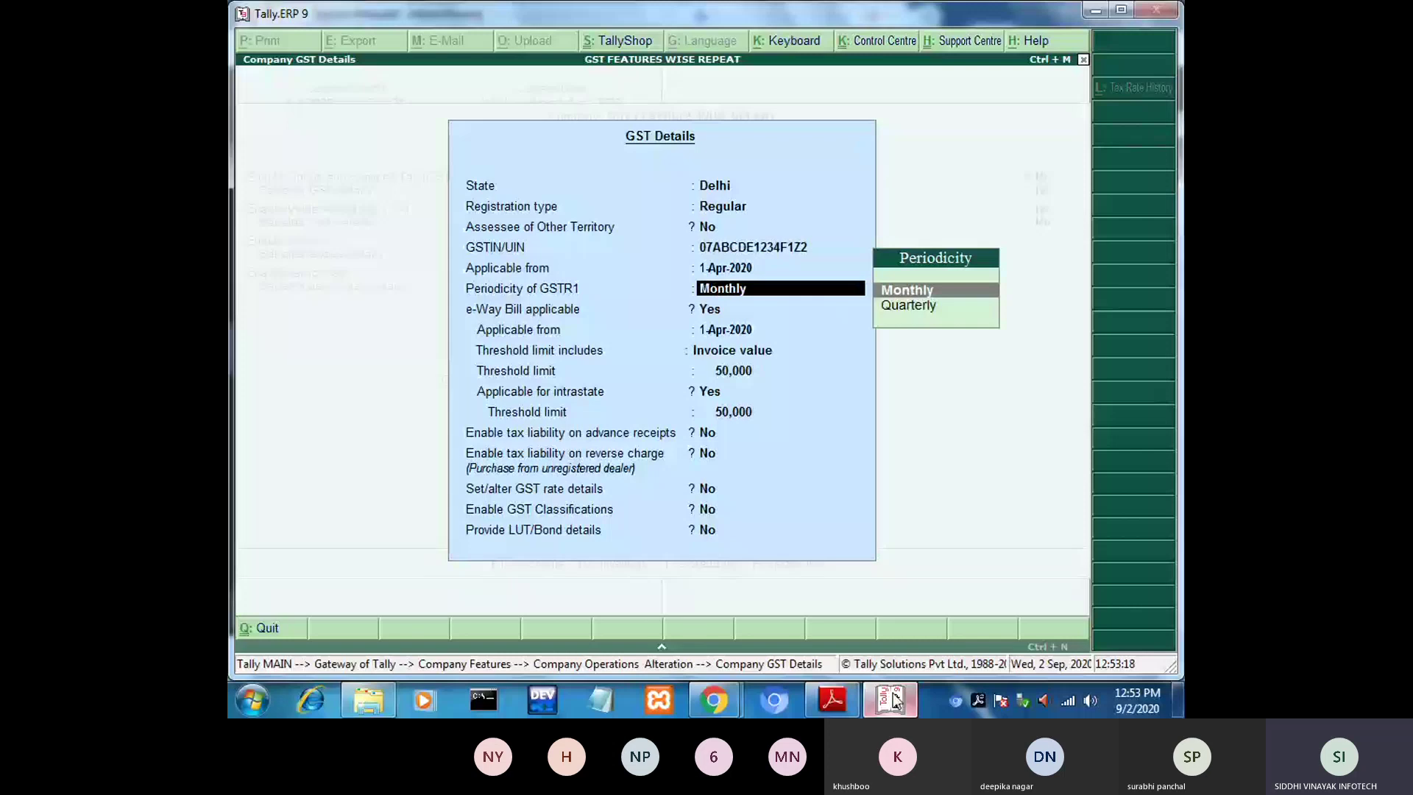
click(893, 699)
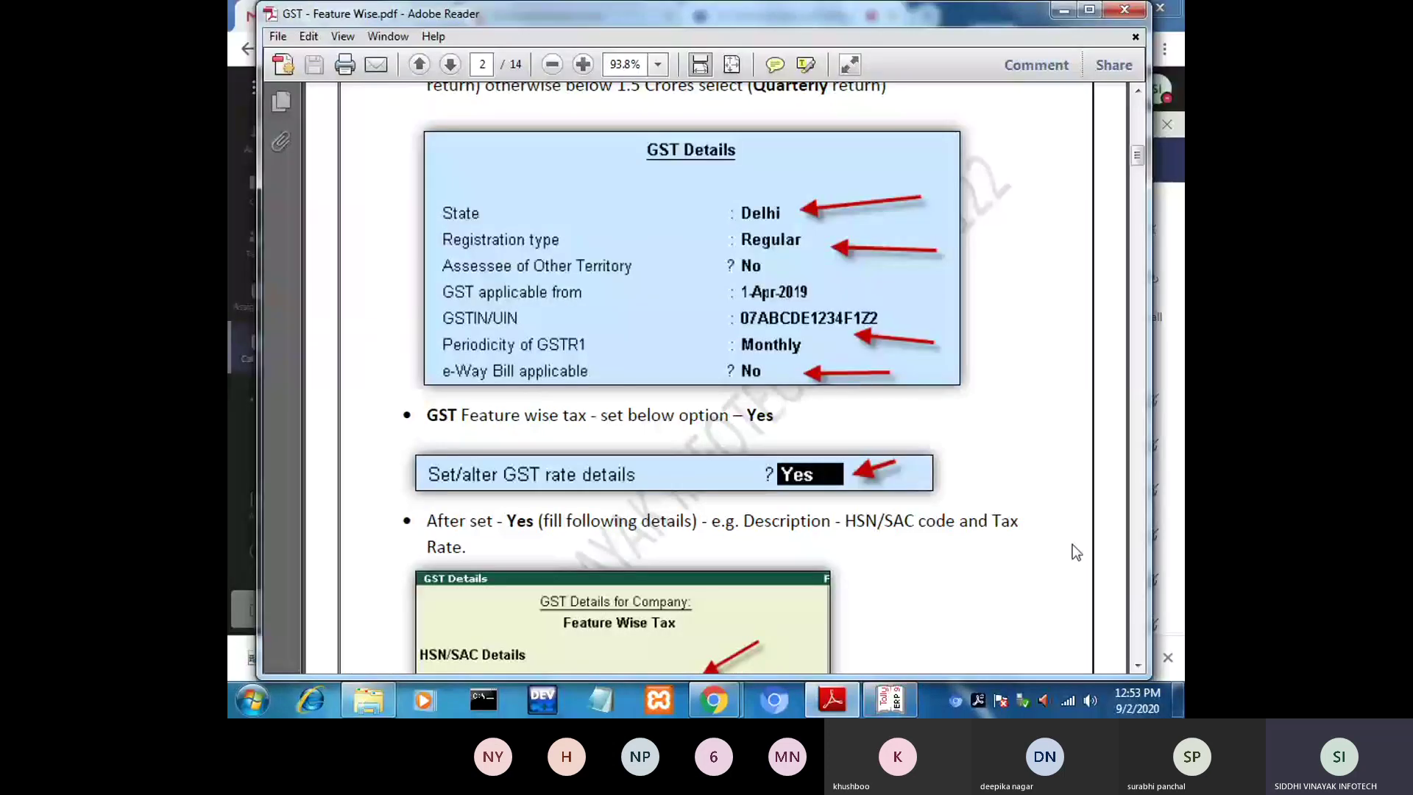
scroll(1135, 669, down, 2)
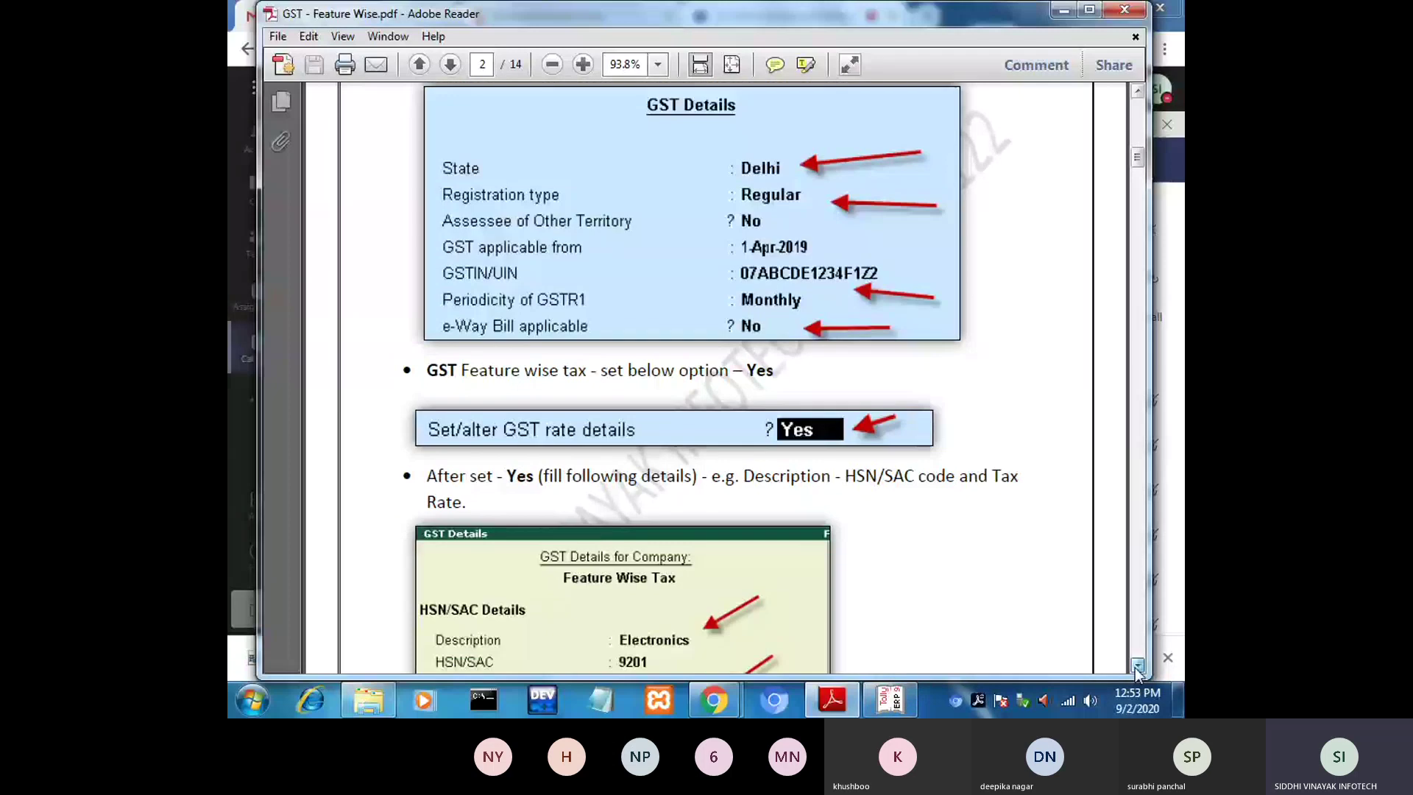
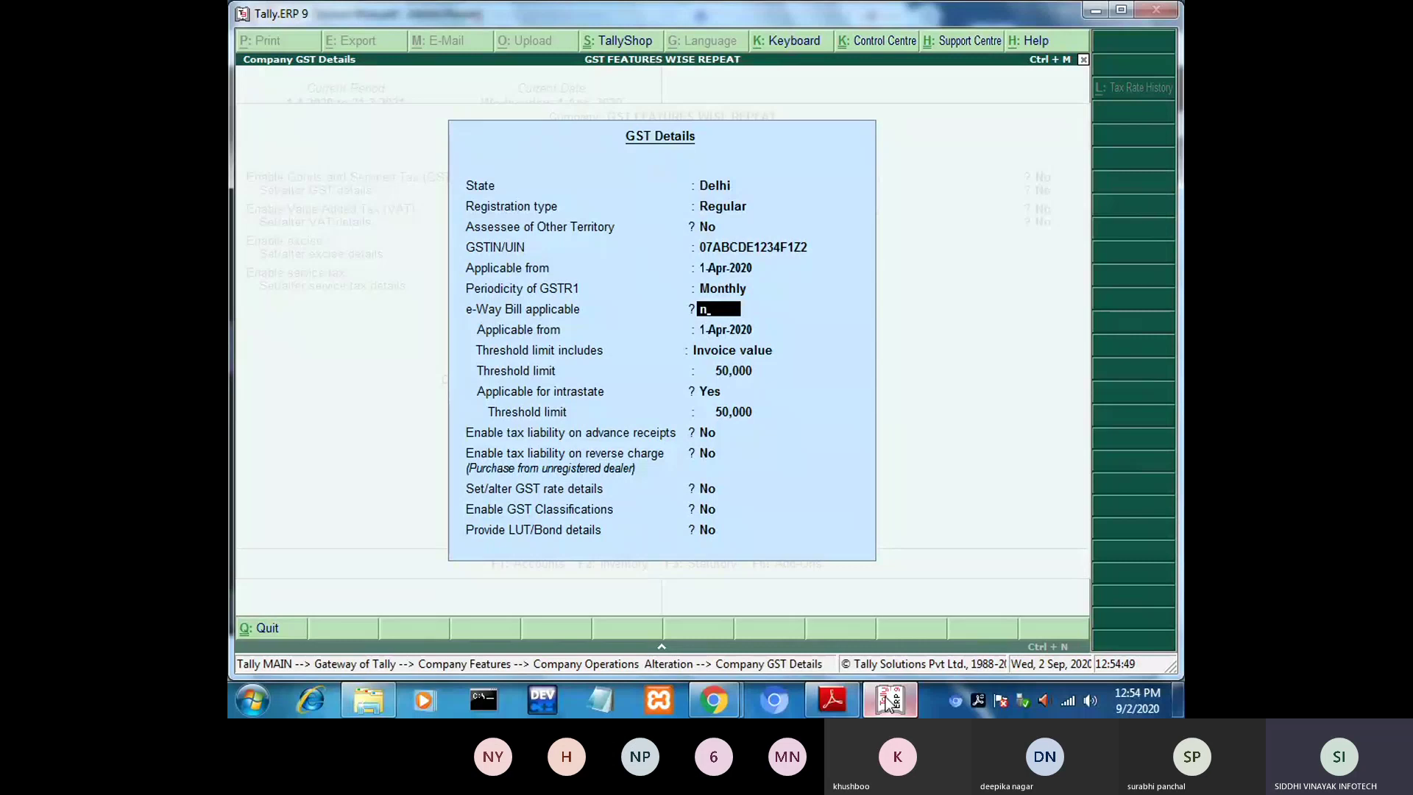
Mark e-Way Bill not applicable, keep advance-receipt liability off, and answer Yes to GST rate details.
key(BackSpace)
text(n)
key(Return)
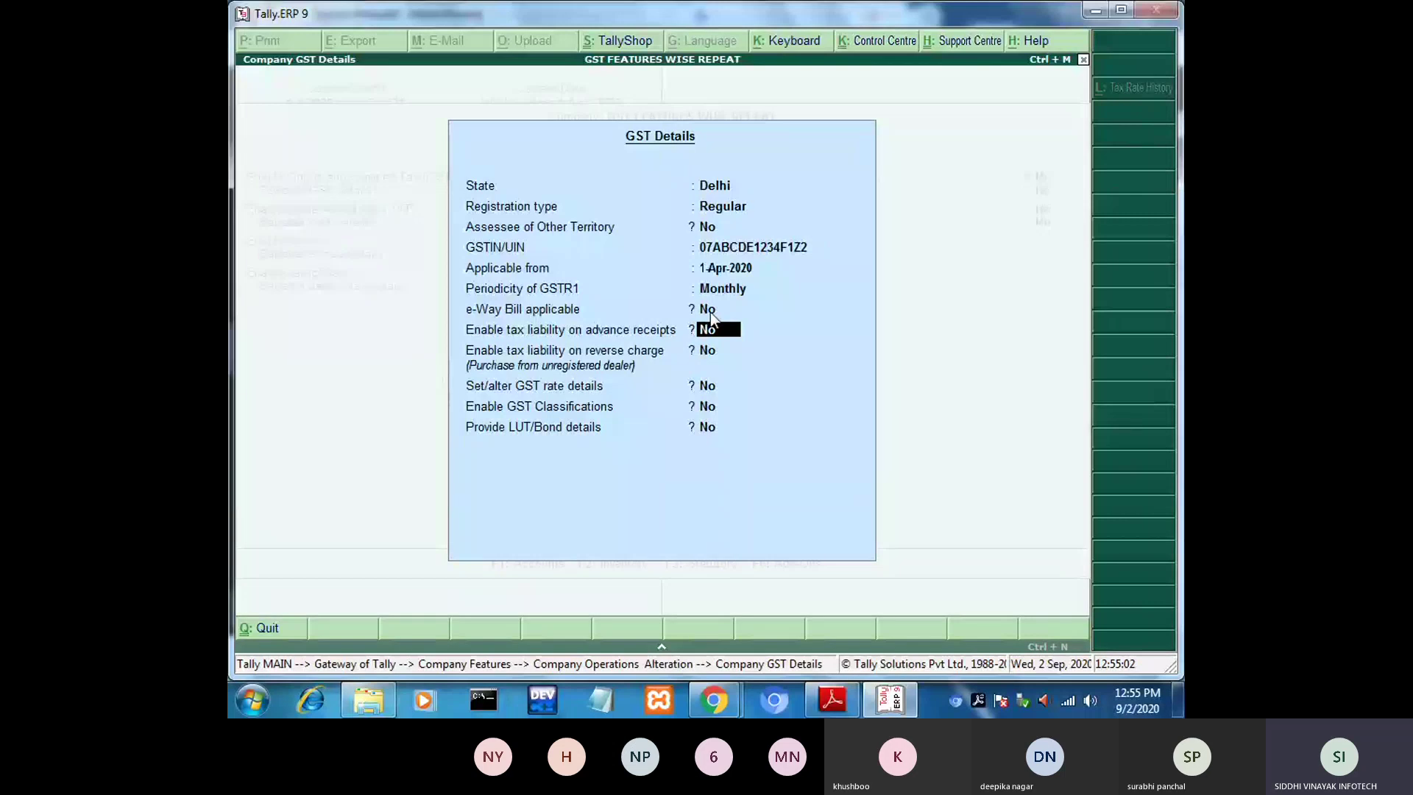
key(Return)
key(Return)
text(y)
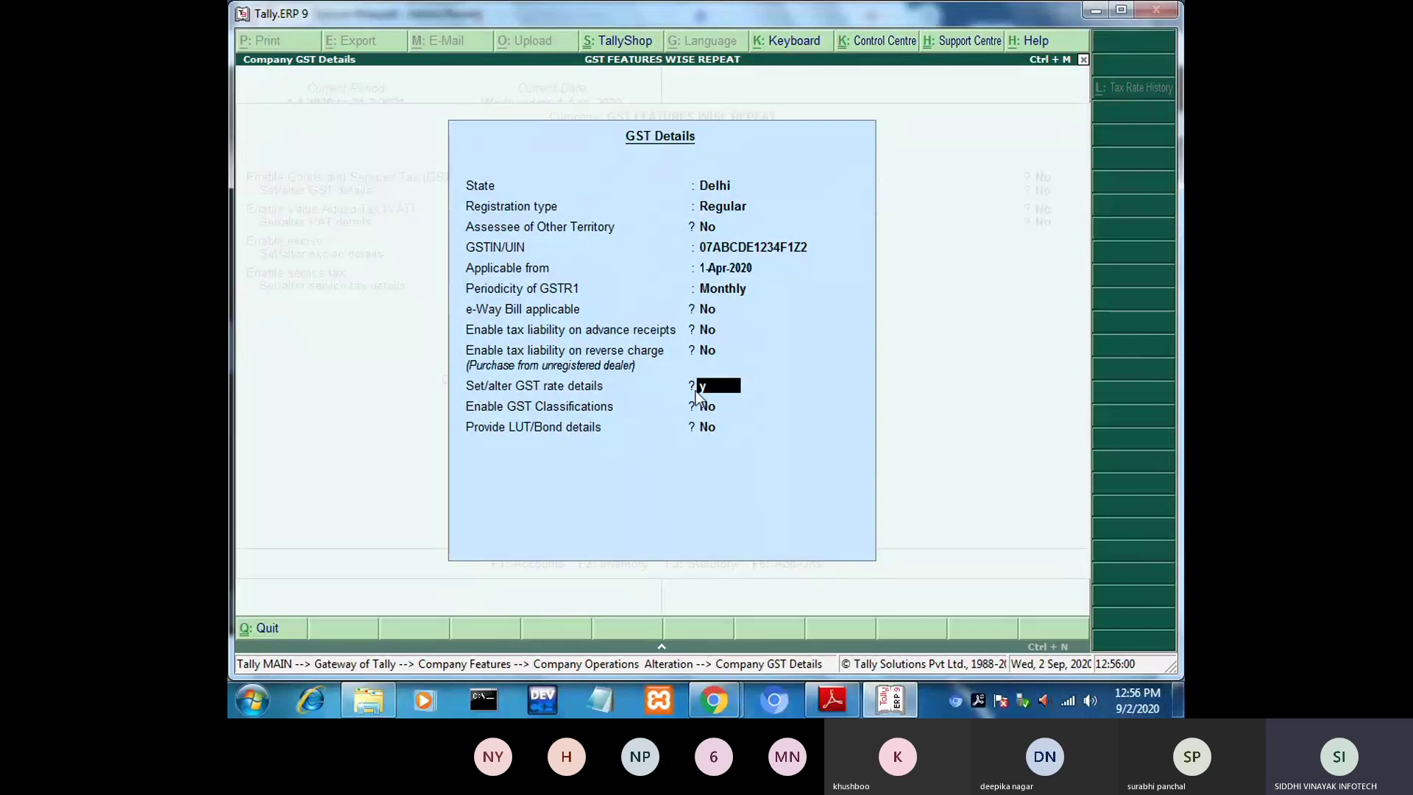
Enter 'Electronics' as the GST rate description and check the PDF's rate details example.
key(Return)
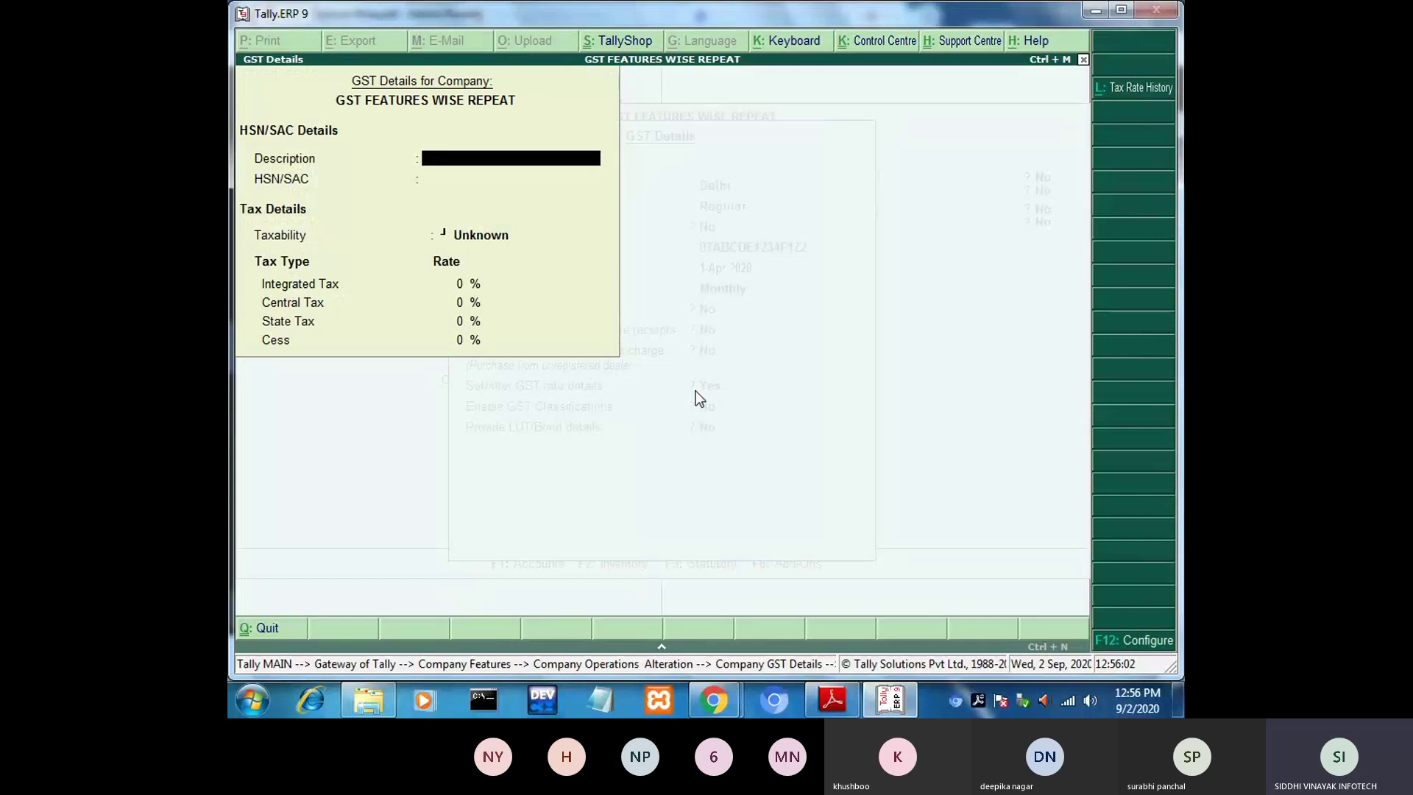
text(Electronics)
key(Return)
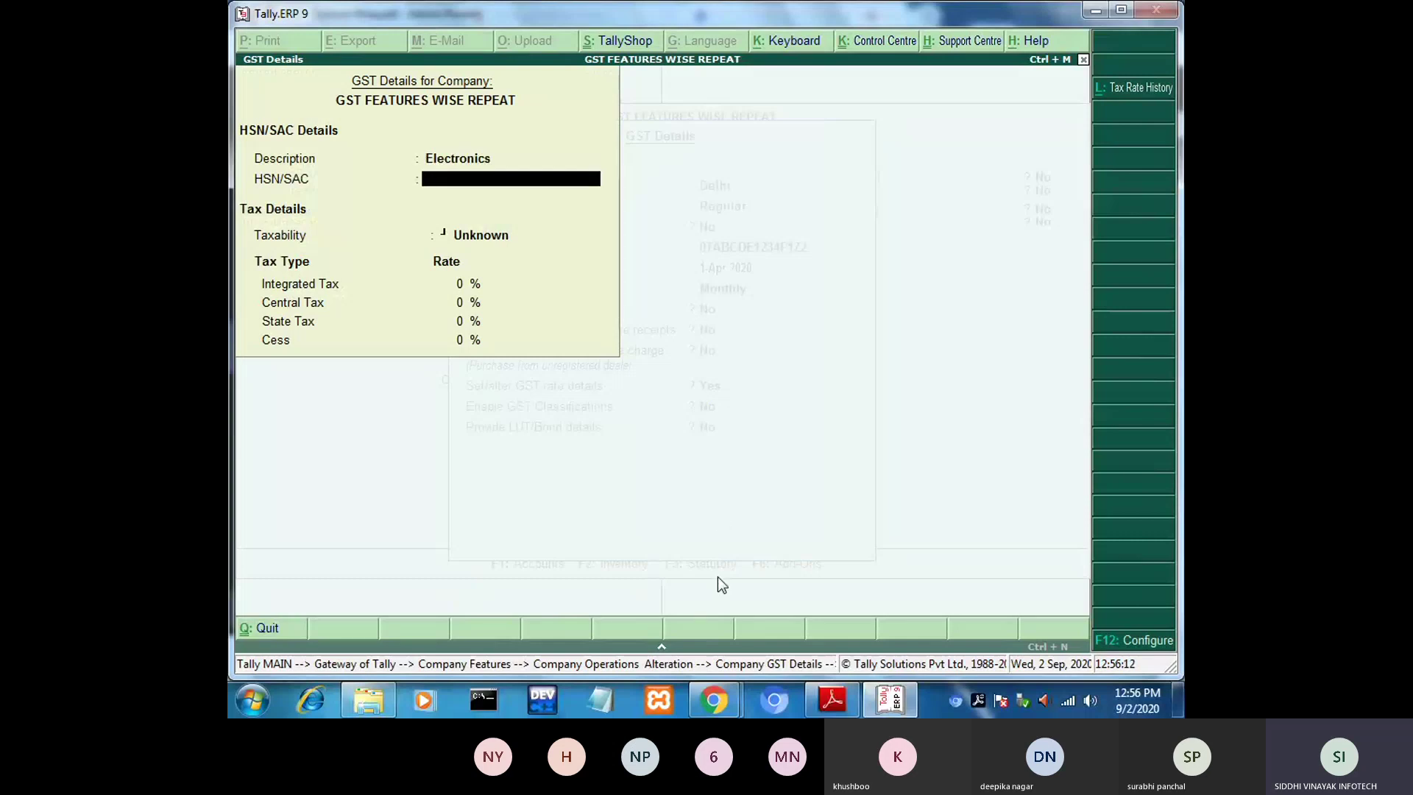
mouse_move(892, 693)
click(885, 705)
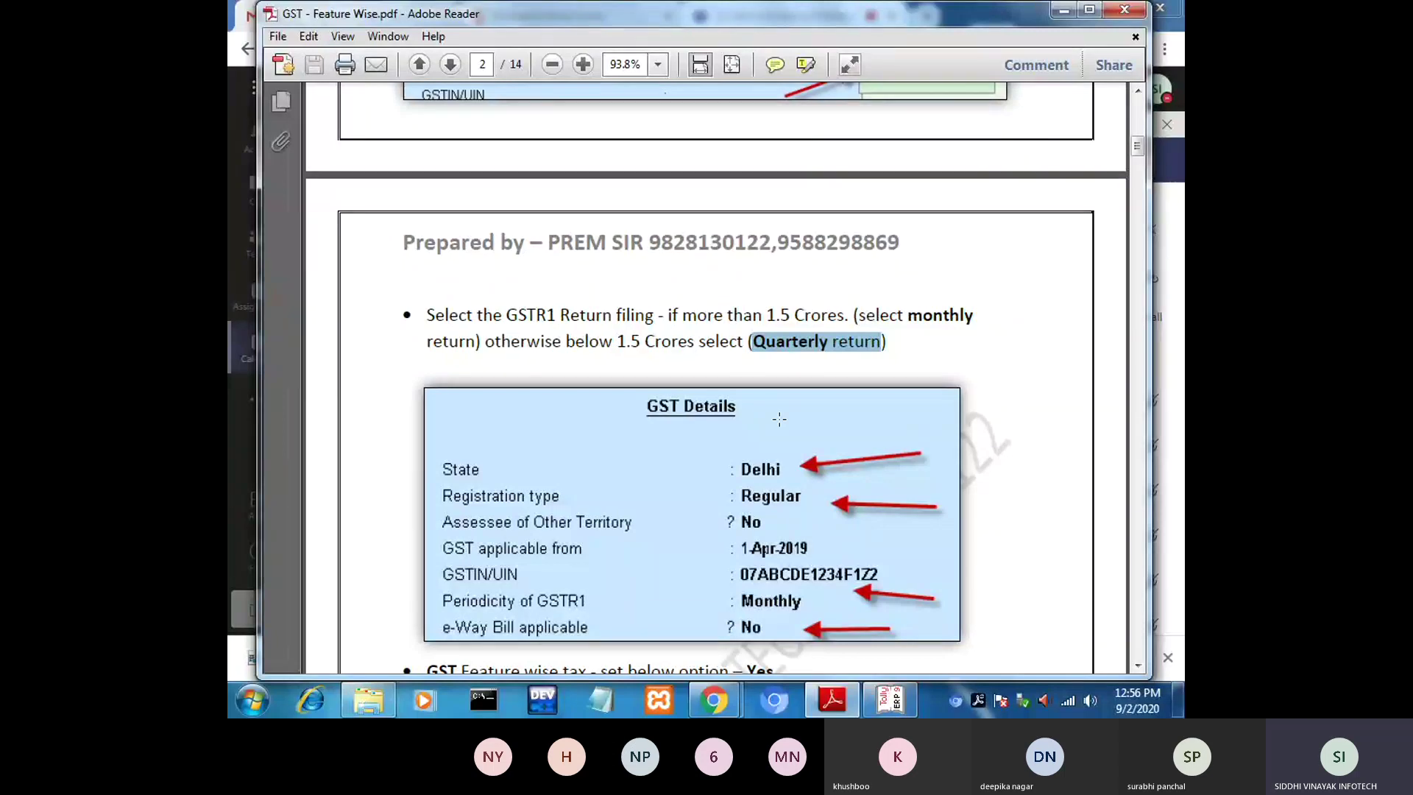
key(Page_Down)
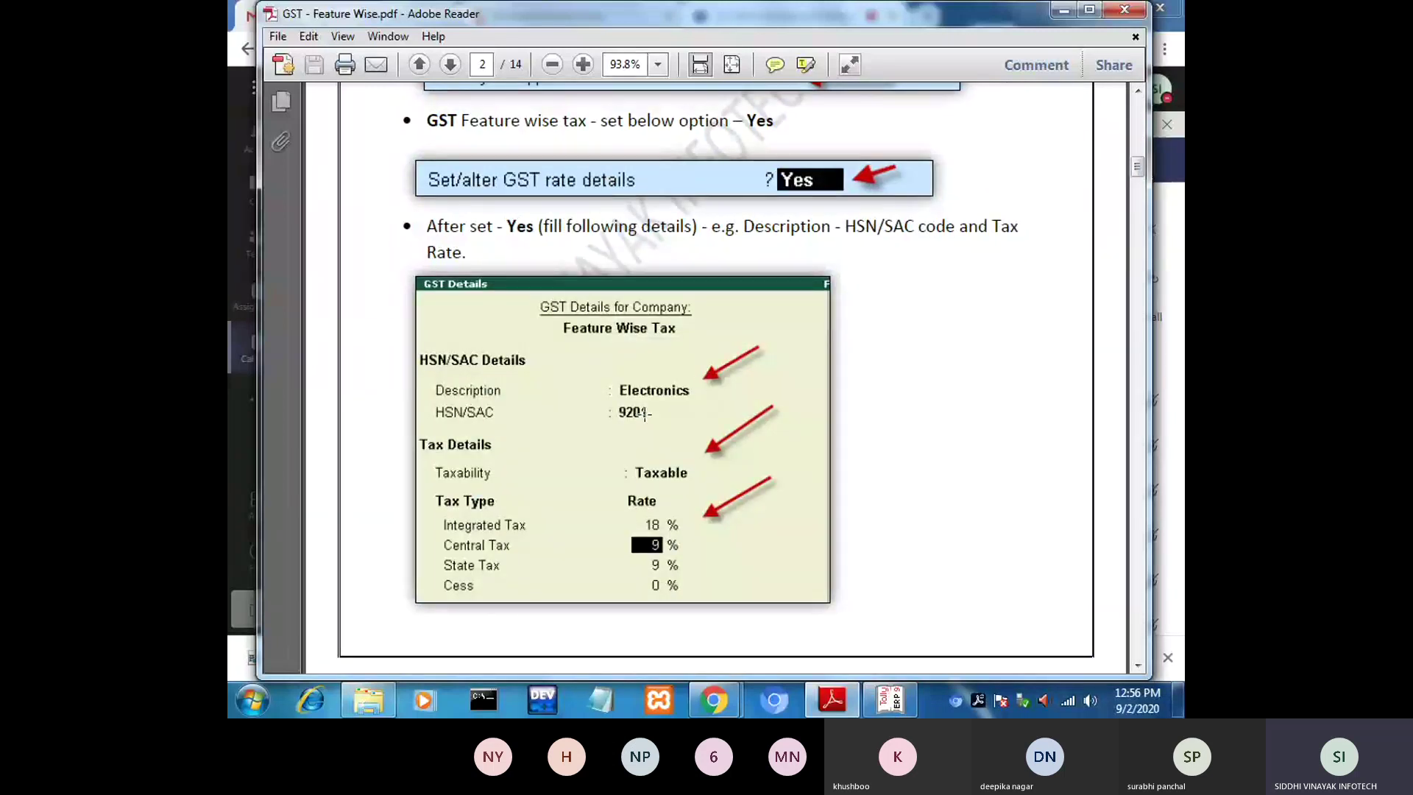
click(887, 701)
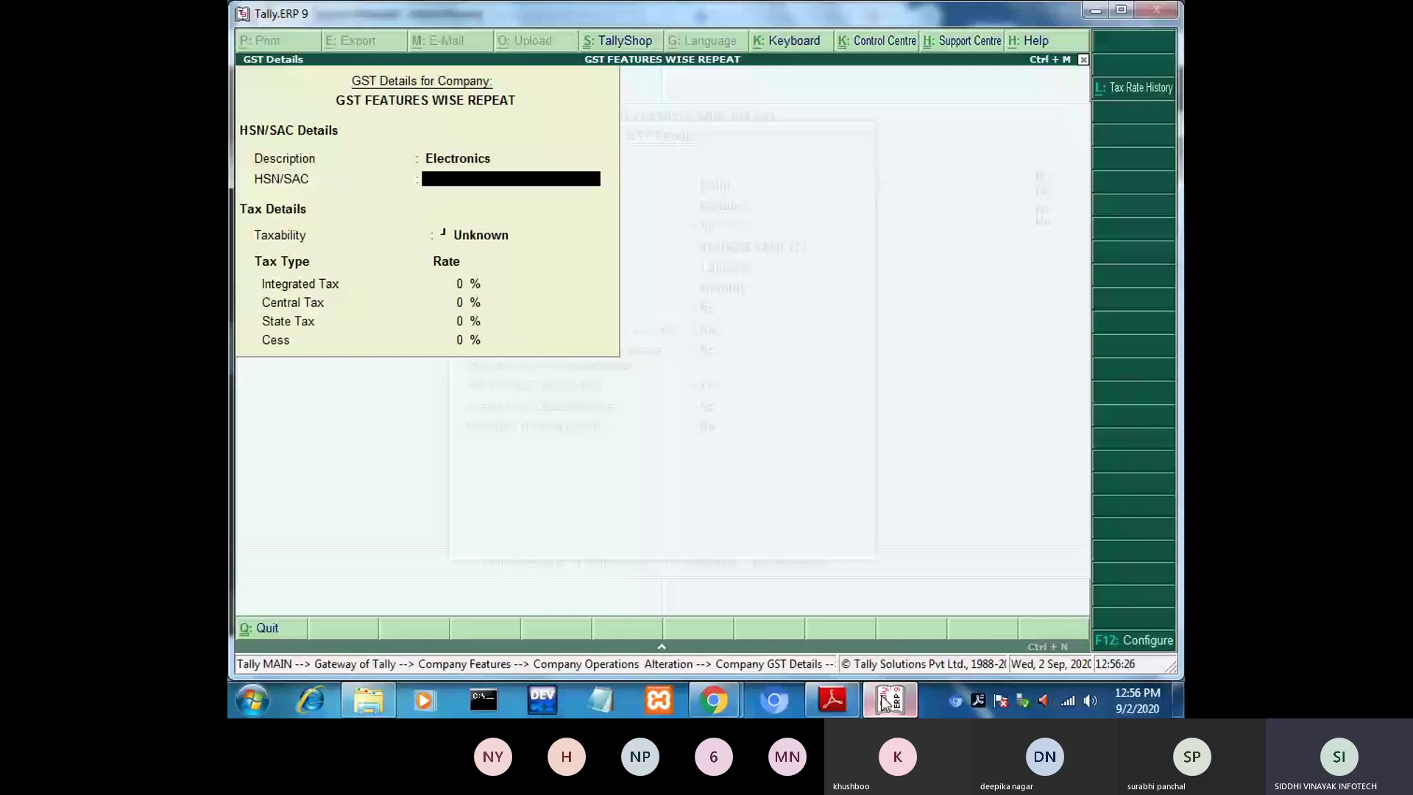
Set HSN/SAC 9201, Taxable, and 18% integrated tax, then switch to the tutorial PDF folder.
text(9201)
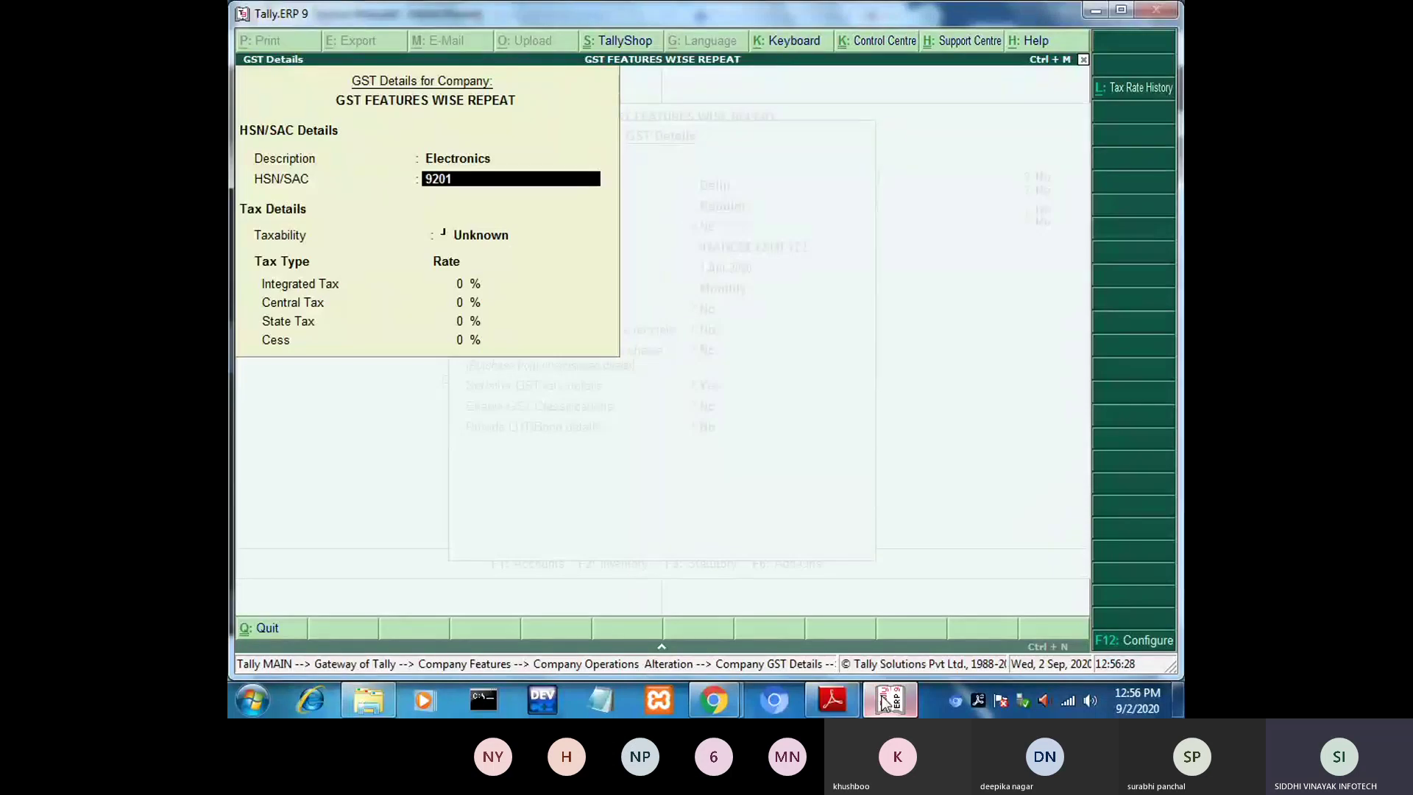
key(Return)
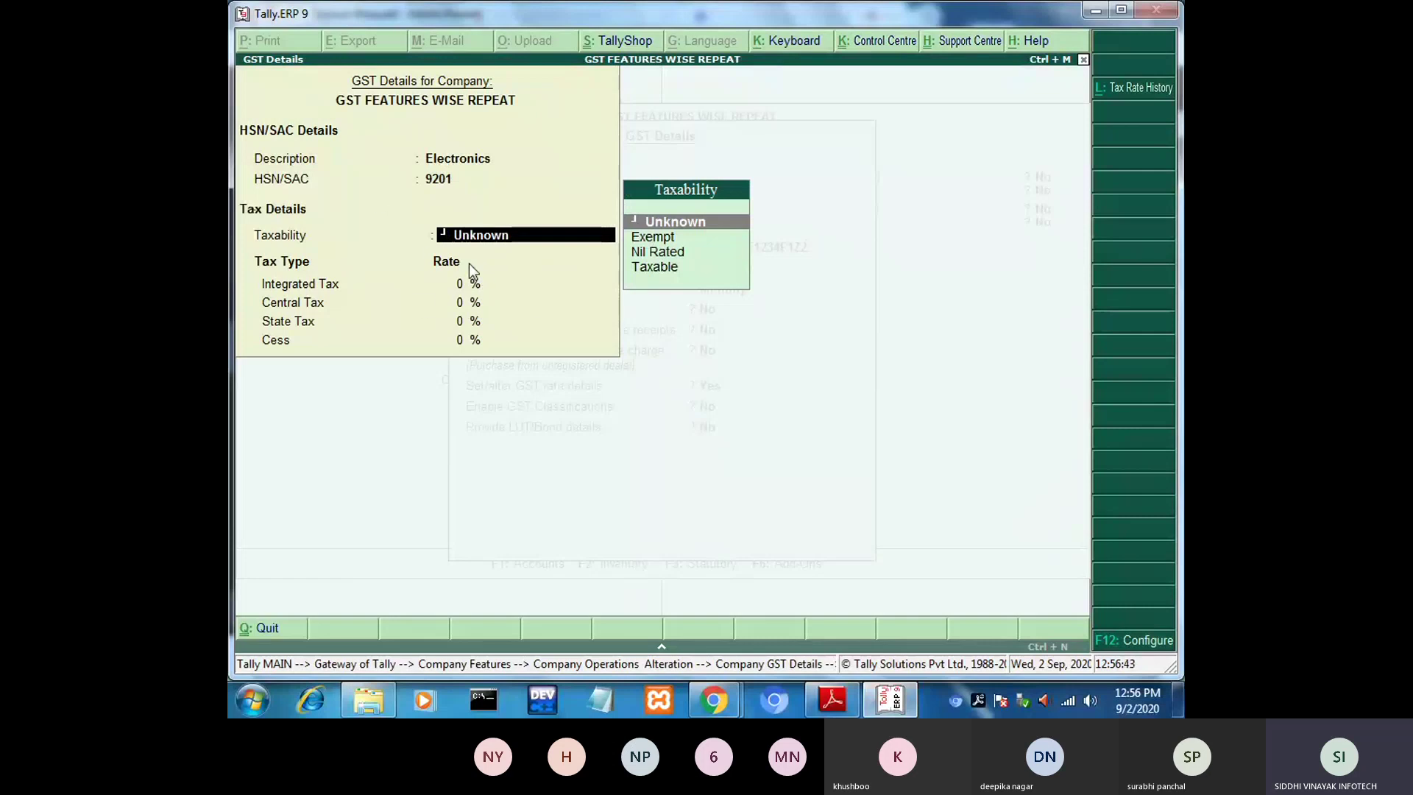
key(Down)
key(Down)
key(Down)
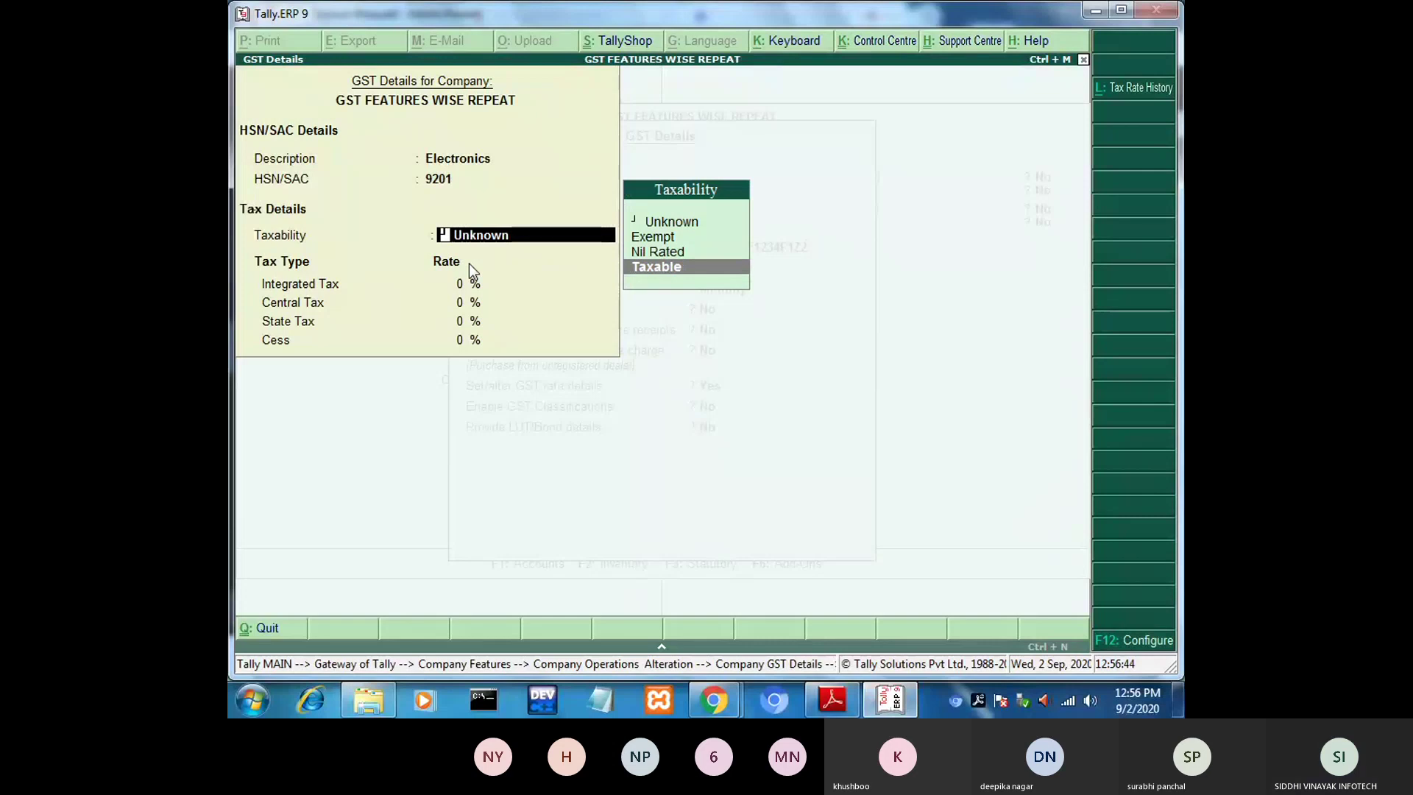
key(Return)
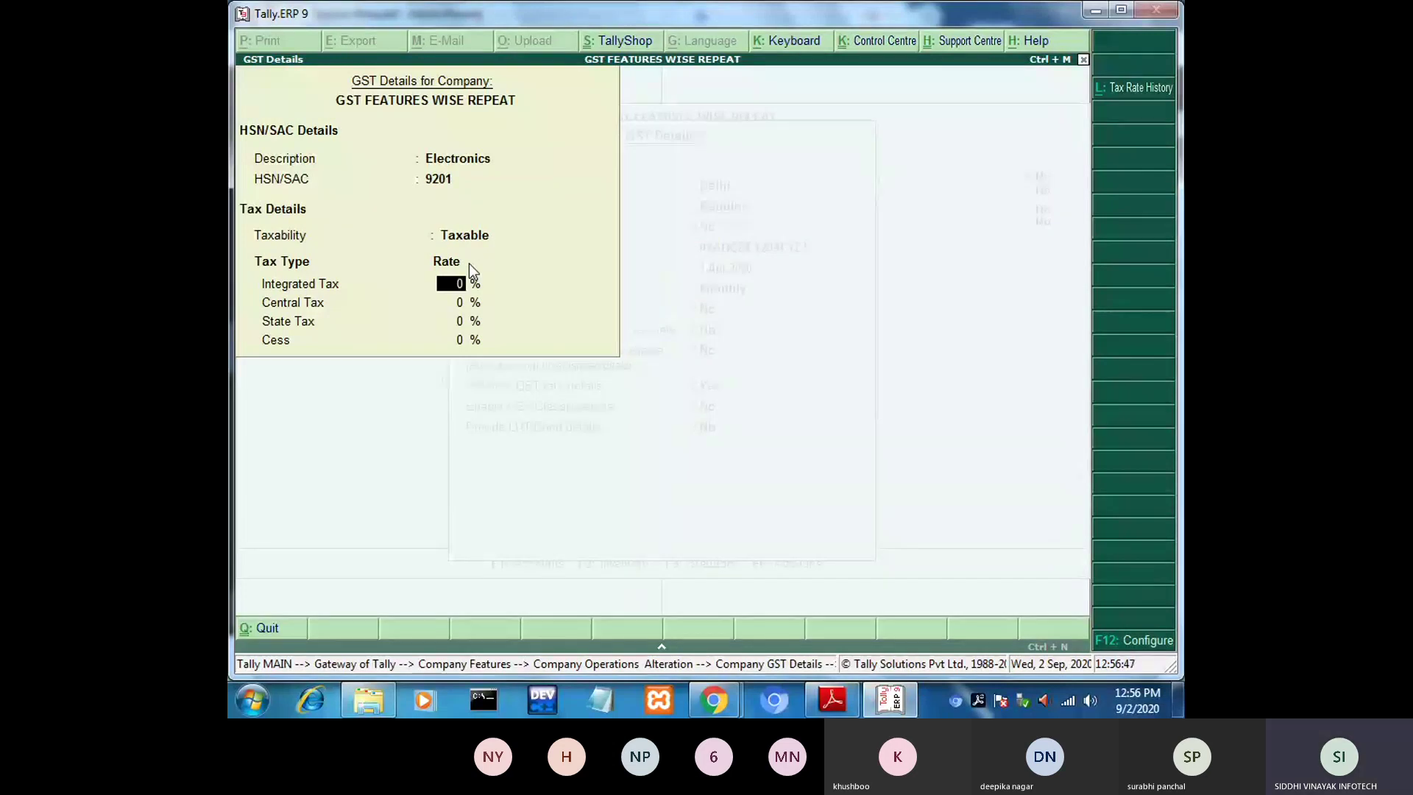
mouse_move(868, 703)
text(18)
key(Return)
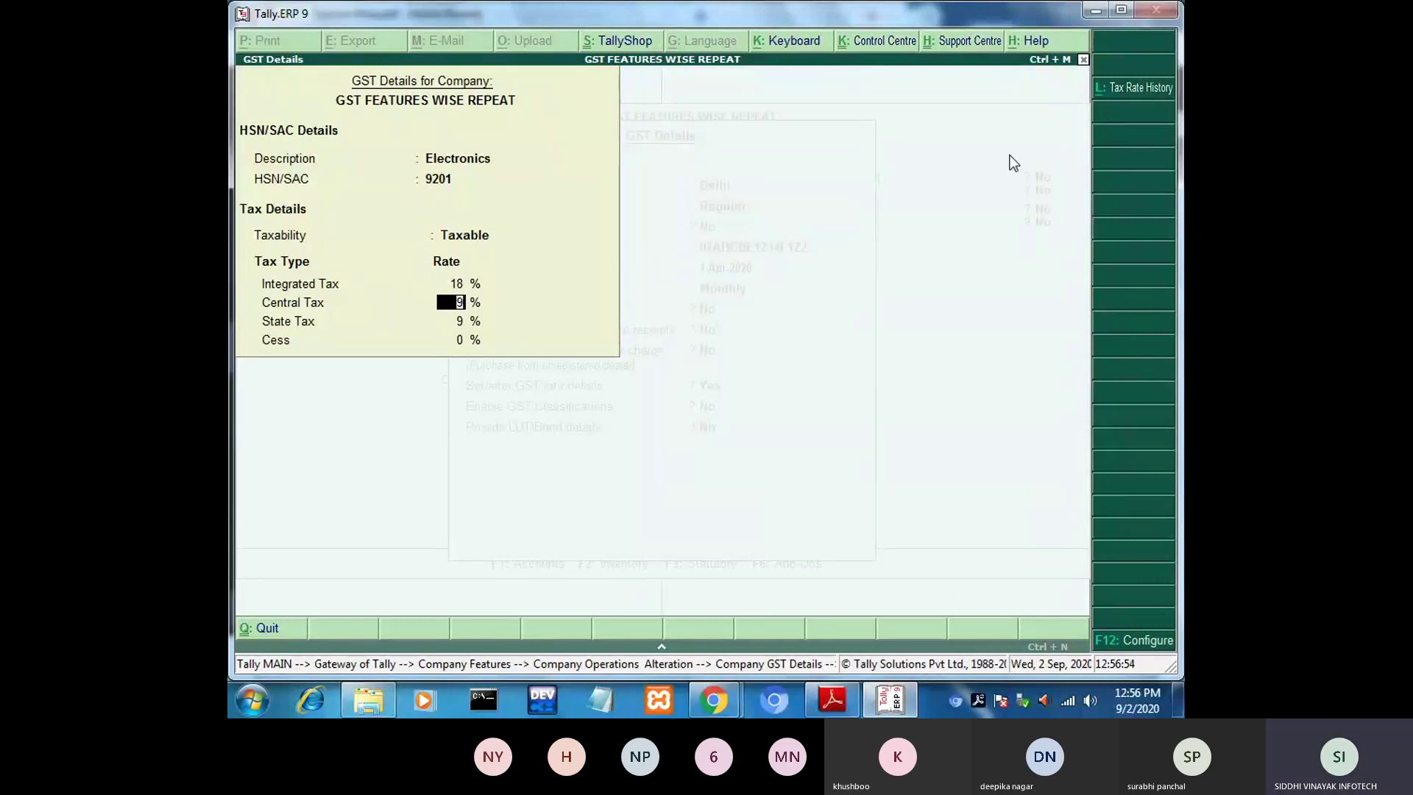
click(1095, 11)
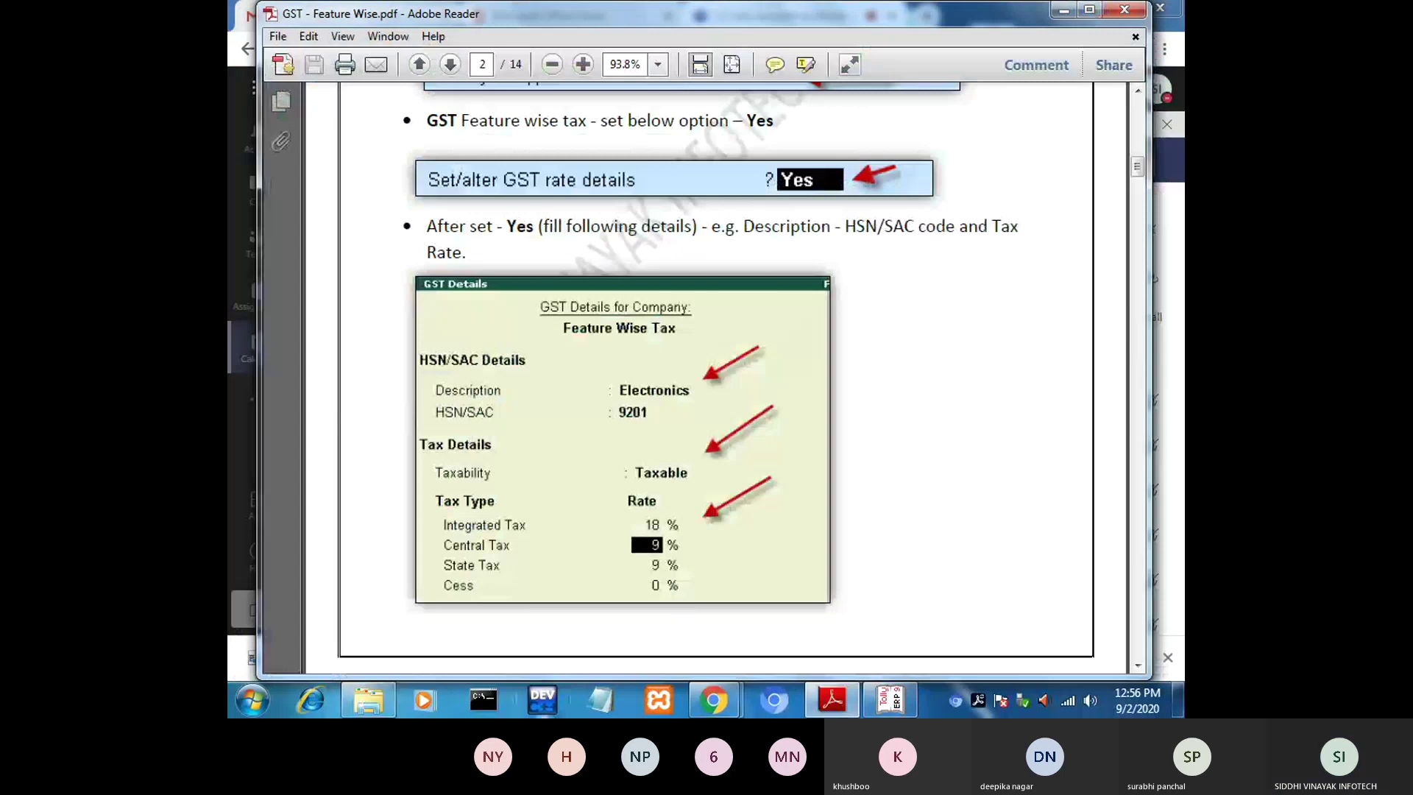
key(alt+Tab)
Open 'GST Introduction' from the search results in Adobe Reader.
click(643, 555)
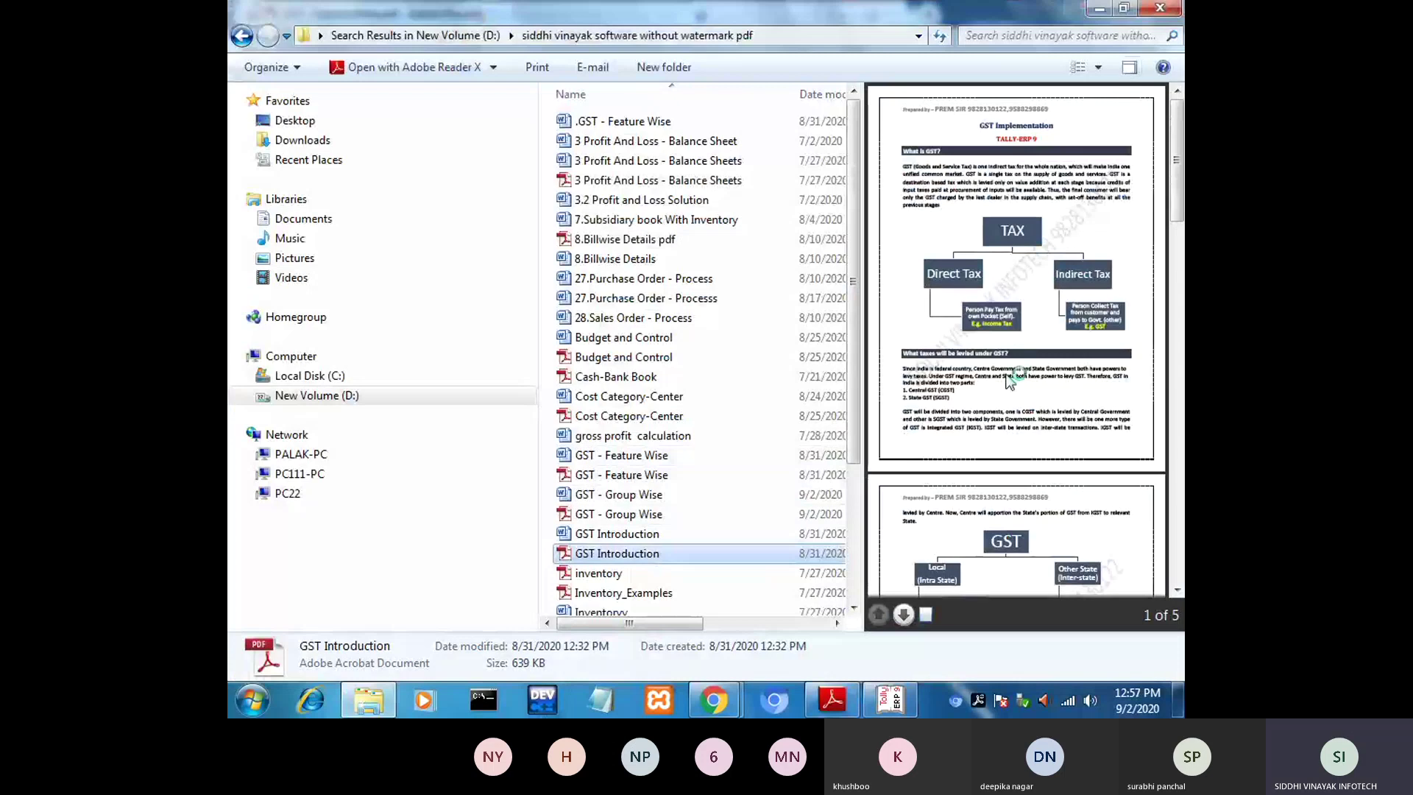
click(1023, 242)
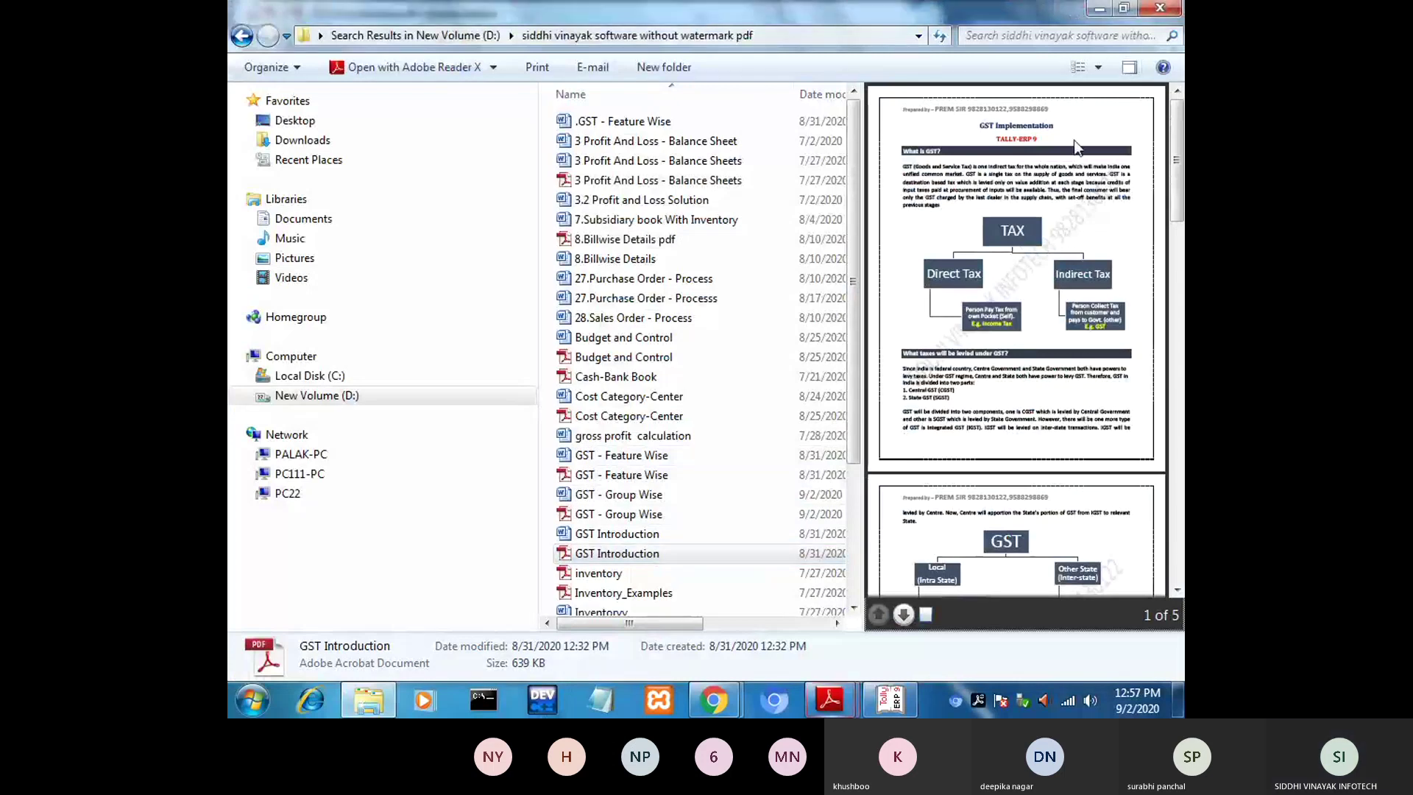
double_click(653, 555)
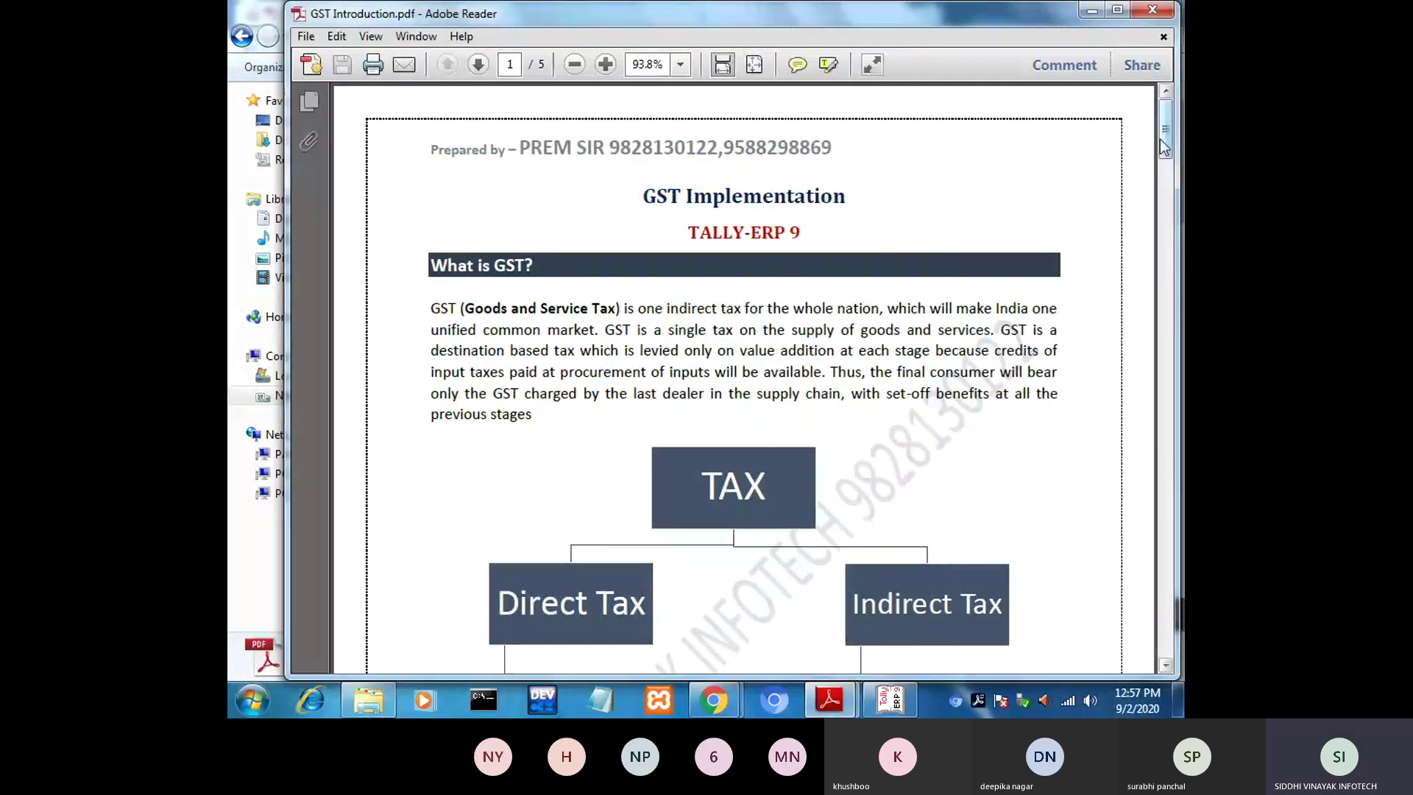
Scroll the GST Introduction and highlight the Central GST (CGST) and State GST (SGST) lines.
drag(1160, 139, 1171, 157)
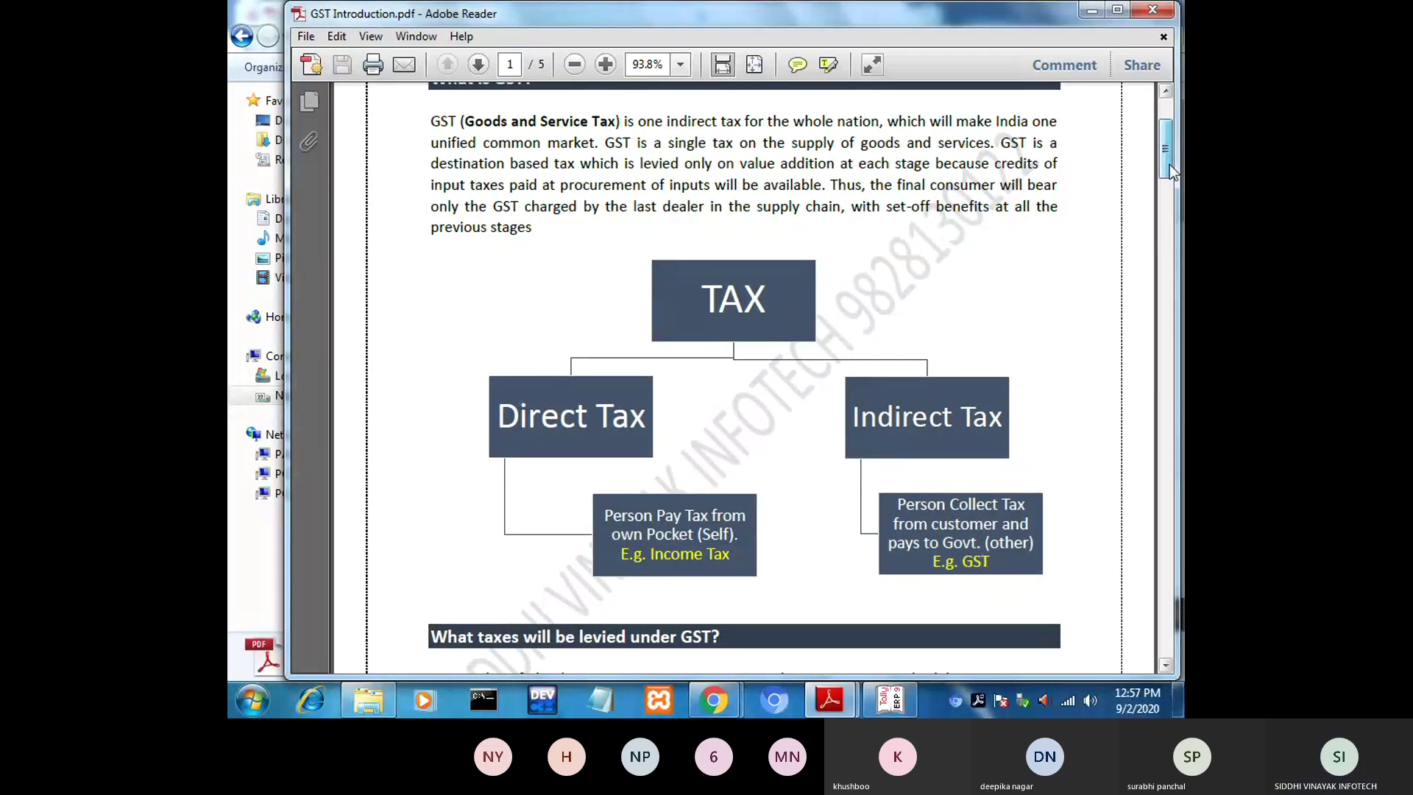
drag(1169, 165, 1169, 216)
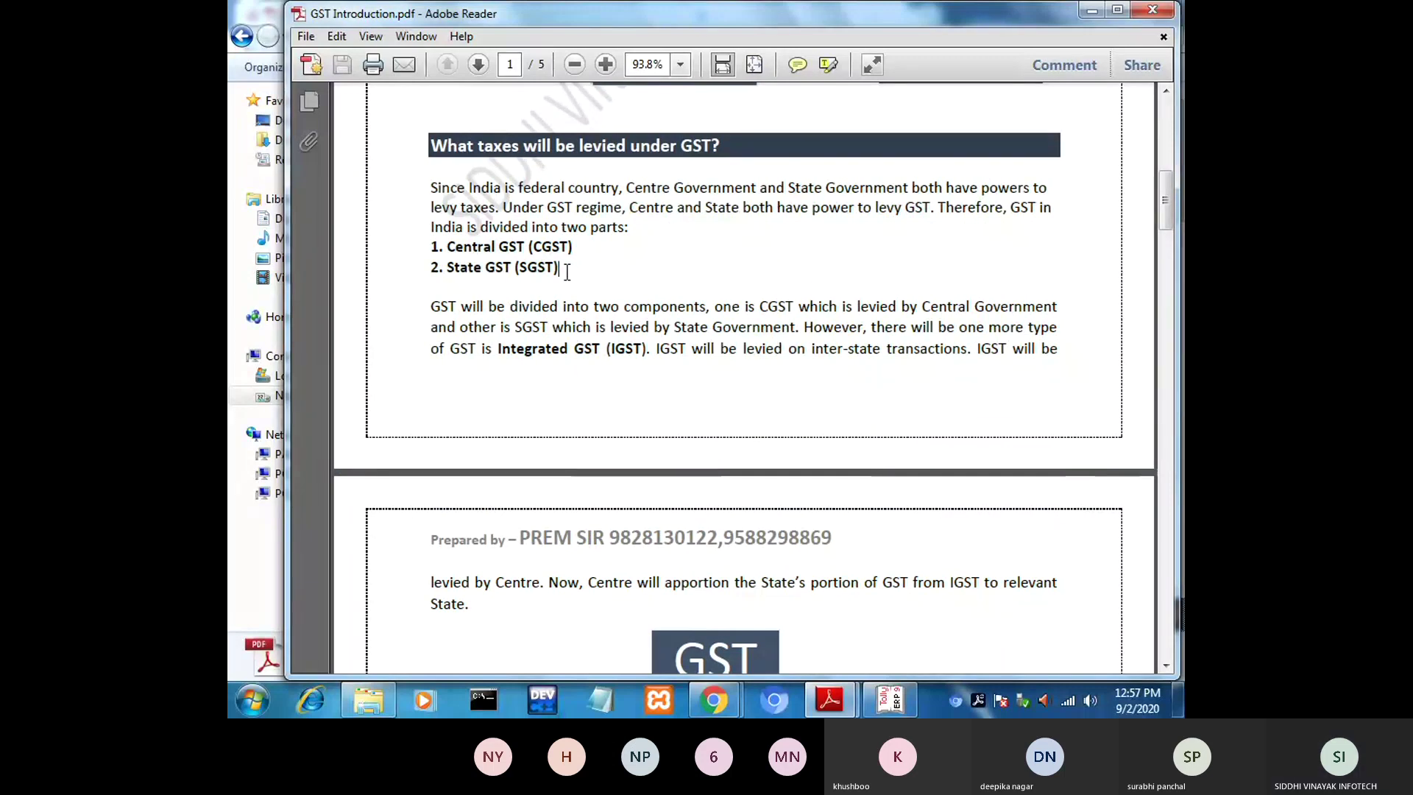
click(588, 227)
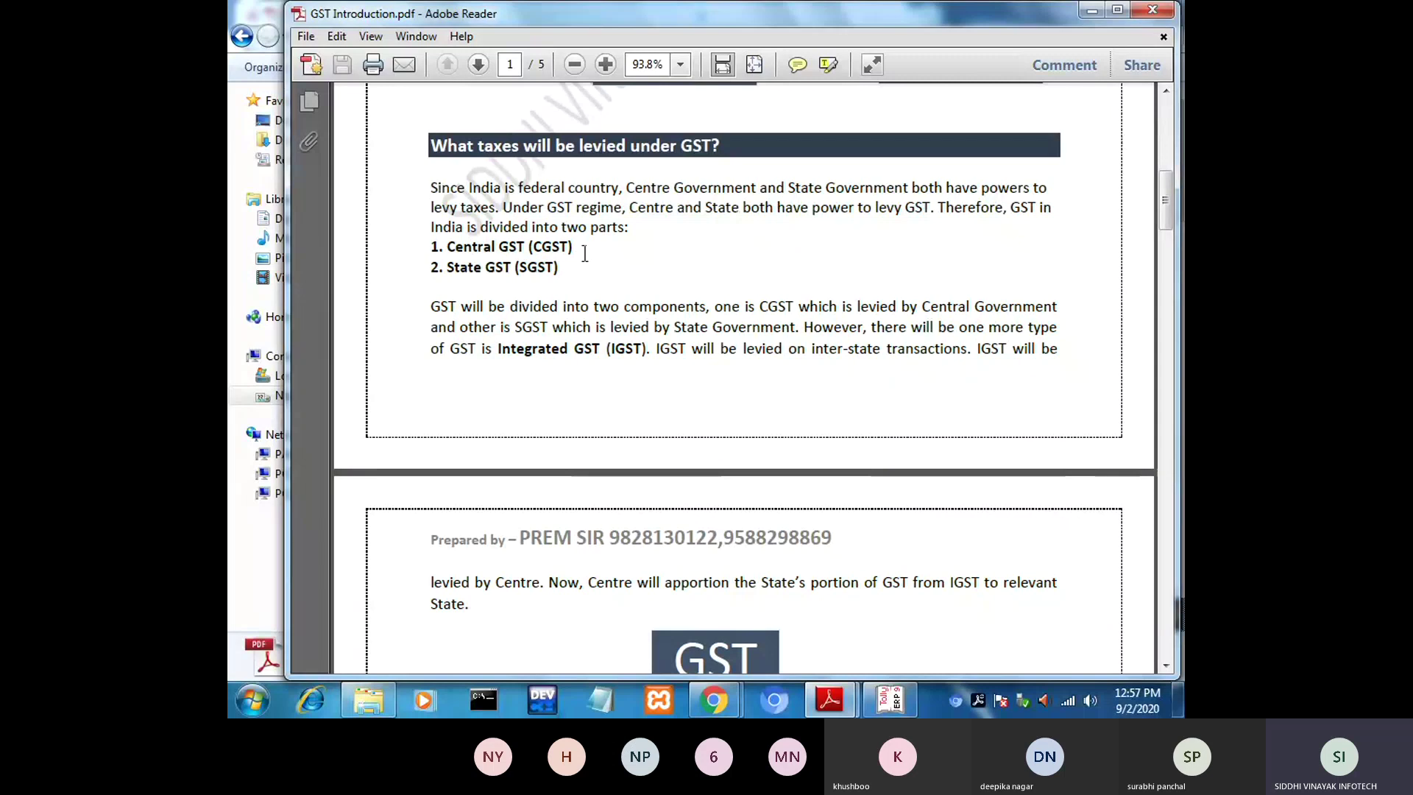
click(580, 261)
click(573, 257)
click(569, 268)
drag(573, 248, 540, 256)
click(558, 269)
click(552, 278)
drag(557, 268, 517, 269)
click(548, 274)
Highlight Integrated GST (IGST) and the CGST/SGST lines again, then scroll toward page 2.
drag(507, 350, 651, 350)
click(534, 359)
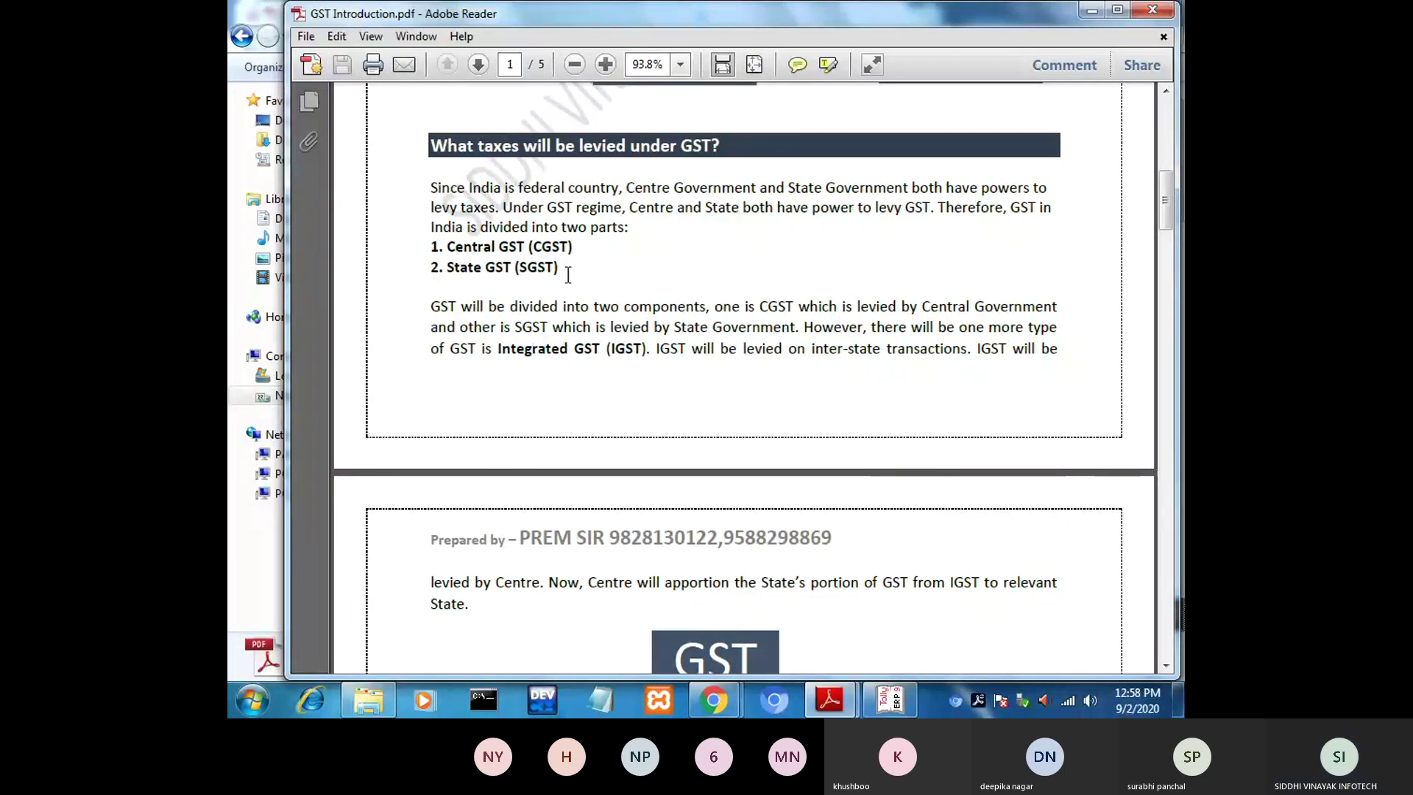
drag(568, 275, 449, 247)
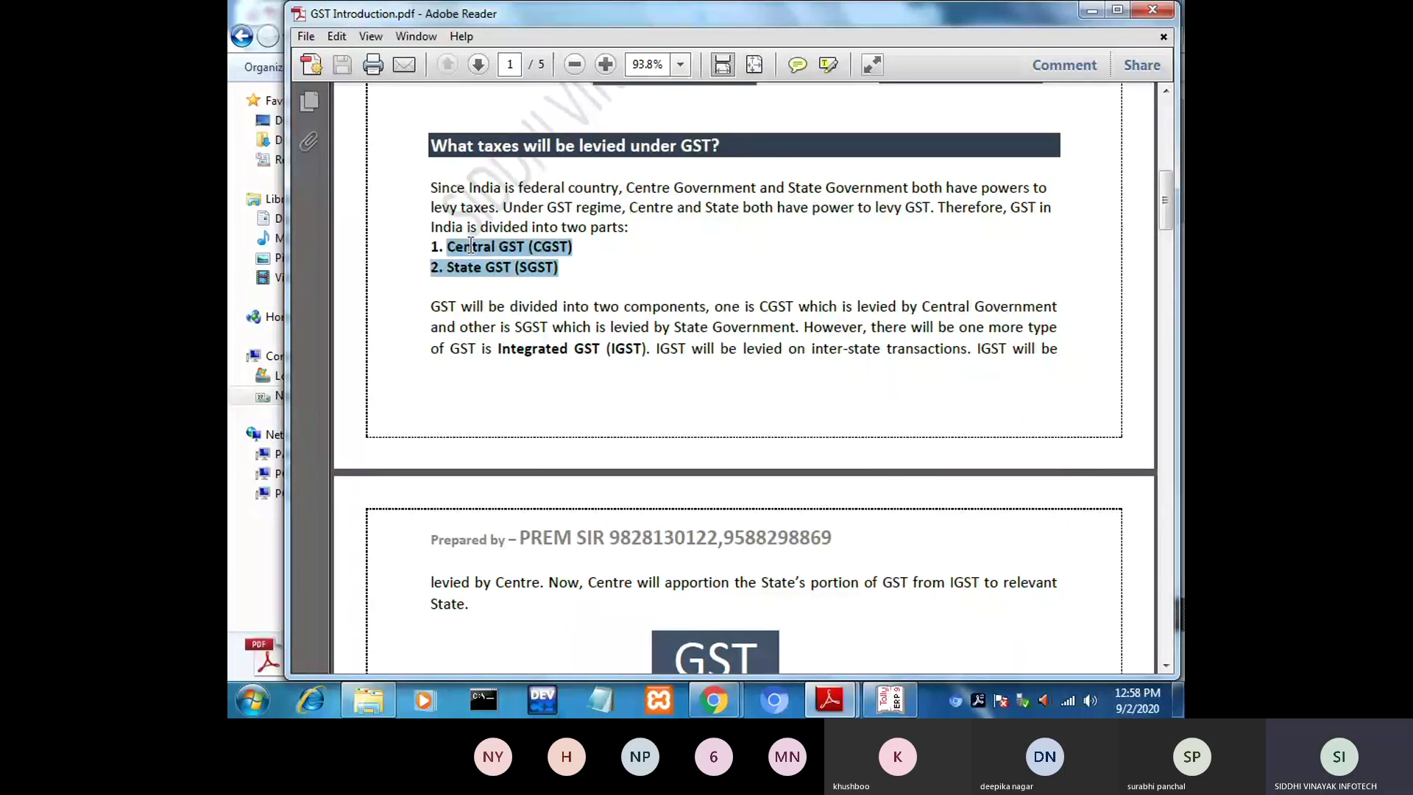
click(577, 256)
drag(563, 271, 447, 246)
click(557, 262)
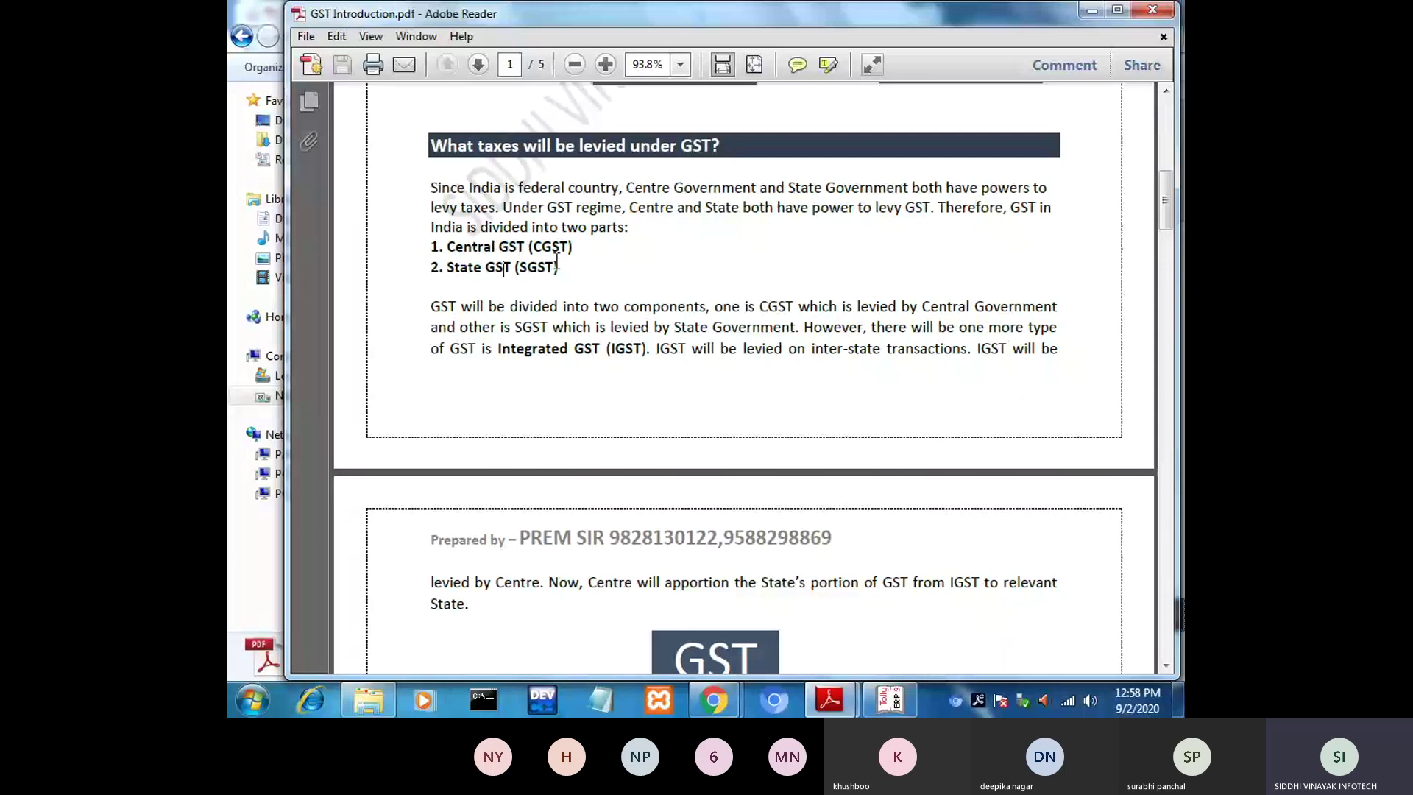
drag(557, 262, 416, 245)
click(545, 254)
drag(558, 267, 529, 270)
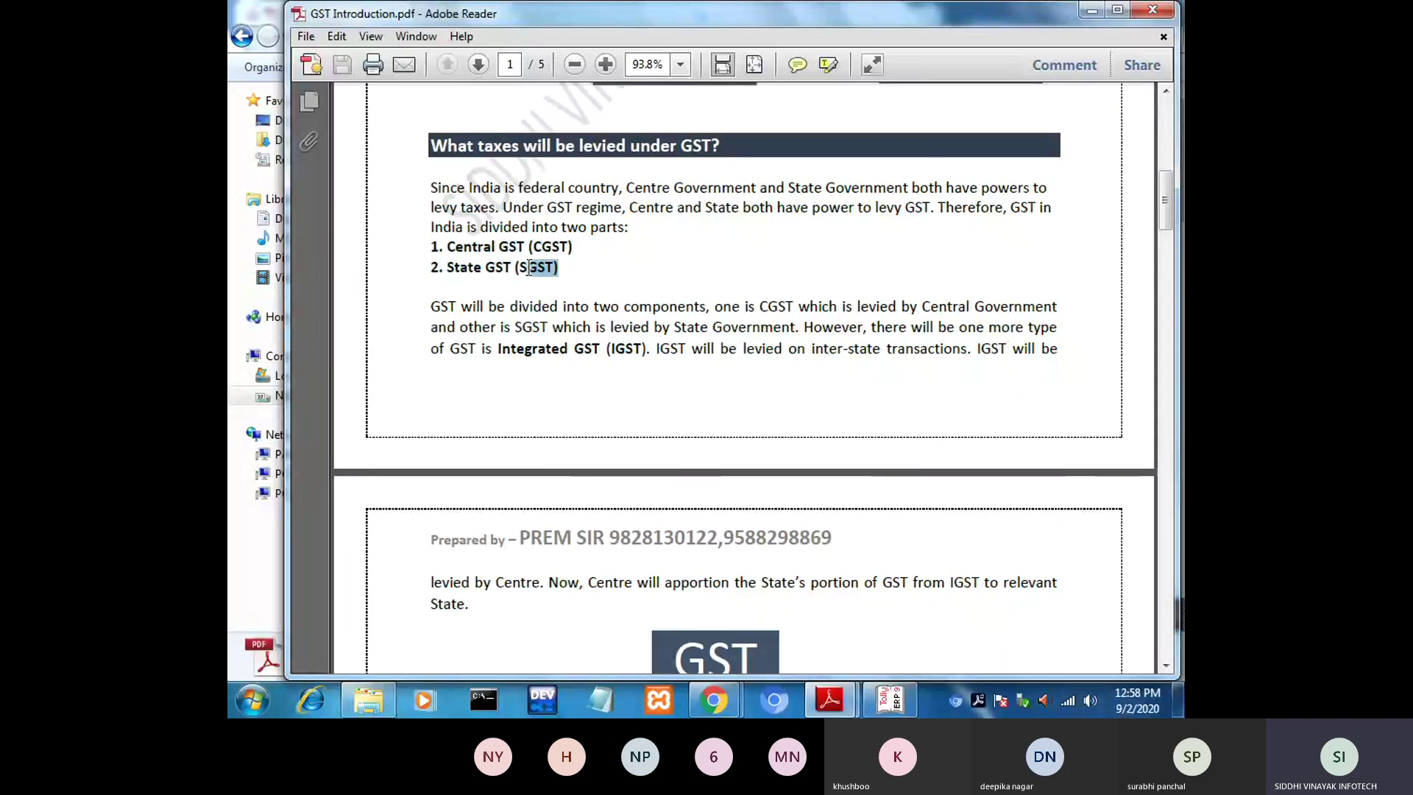
click(561, 247)
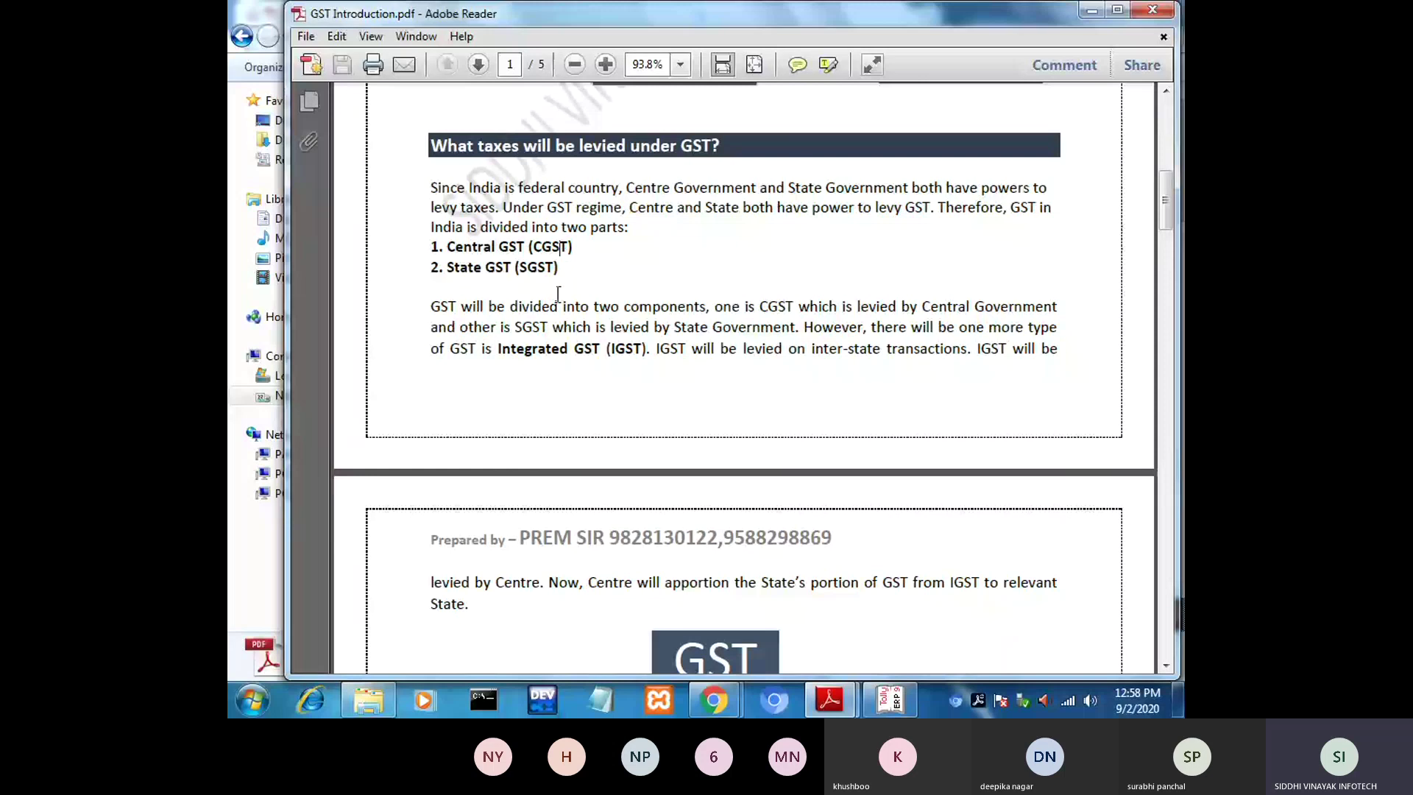
drag(580, 359, 523, 350)
click(603, 347)
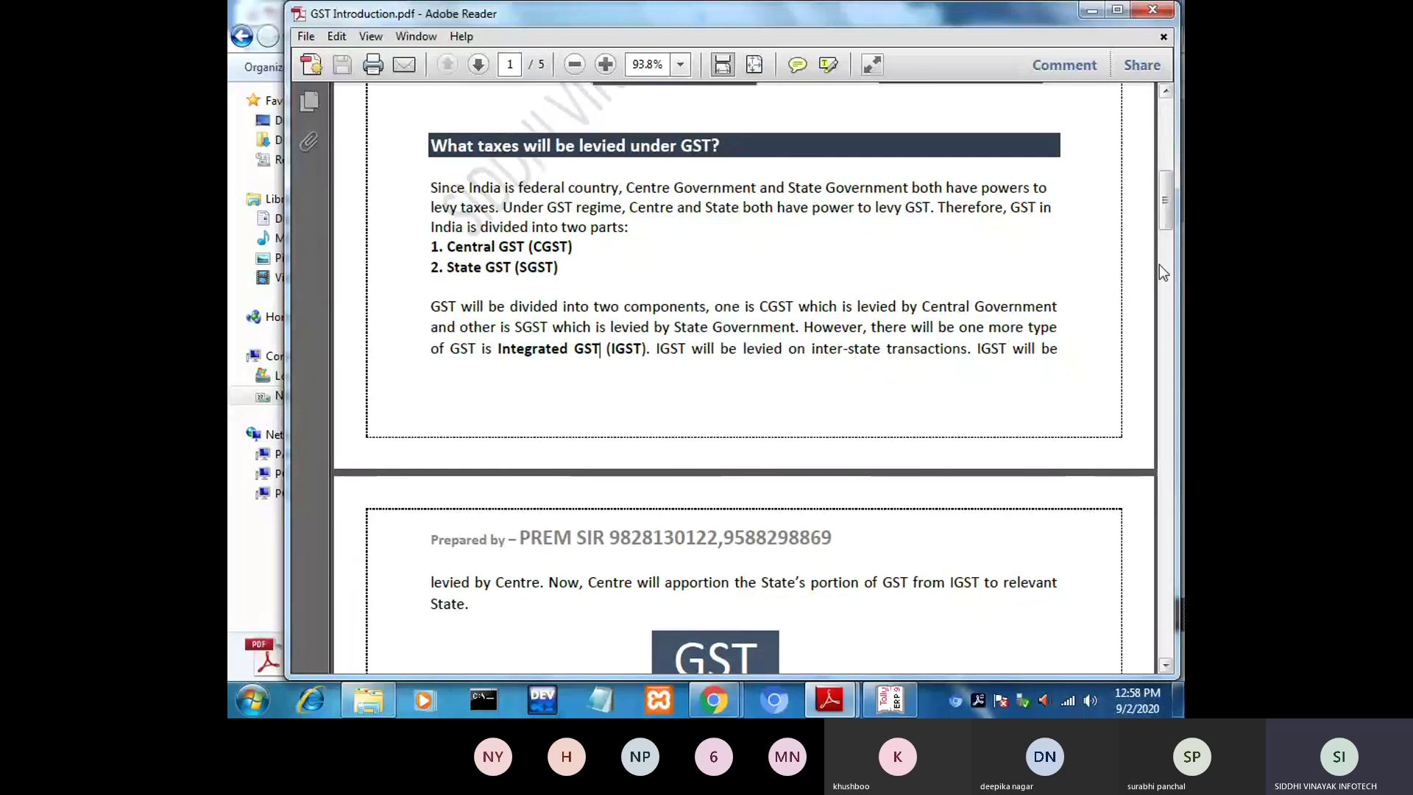
drag(1167, 212, 1167, 252)
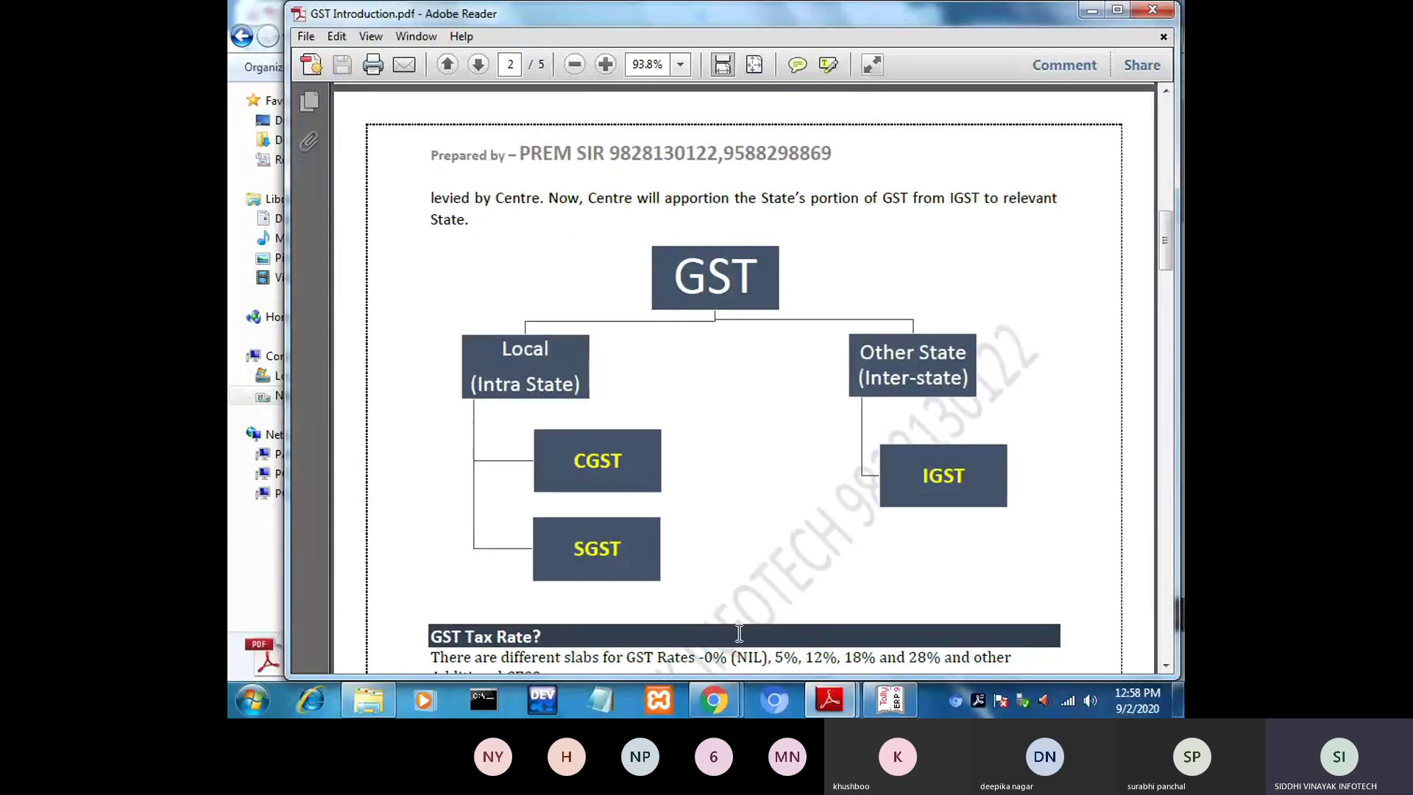
click(726, 699)
Admit the lobby guest into the Teams meeting and bring Tally's GST Details back.
click(675, 606)
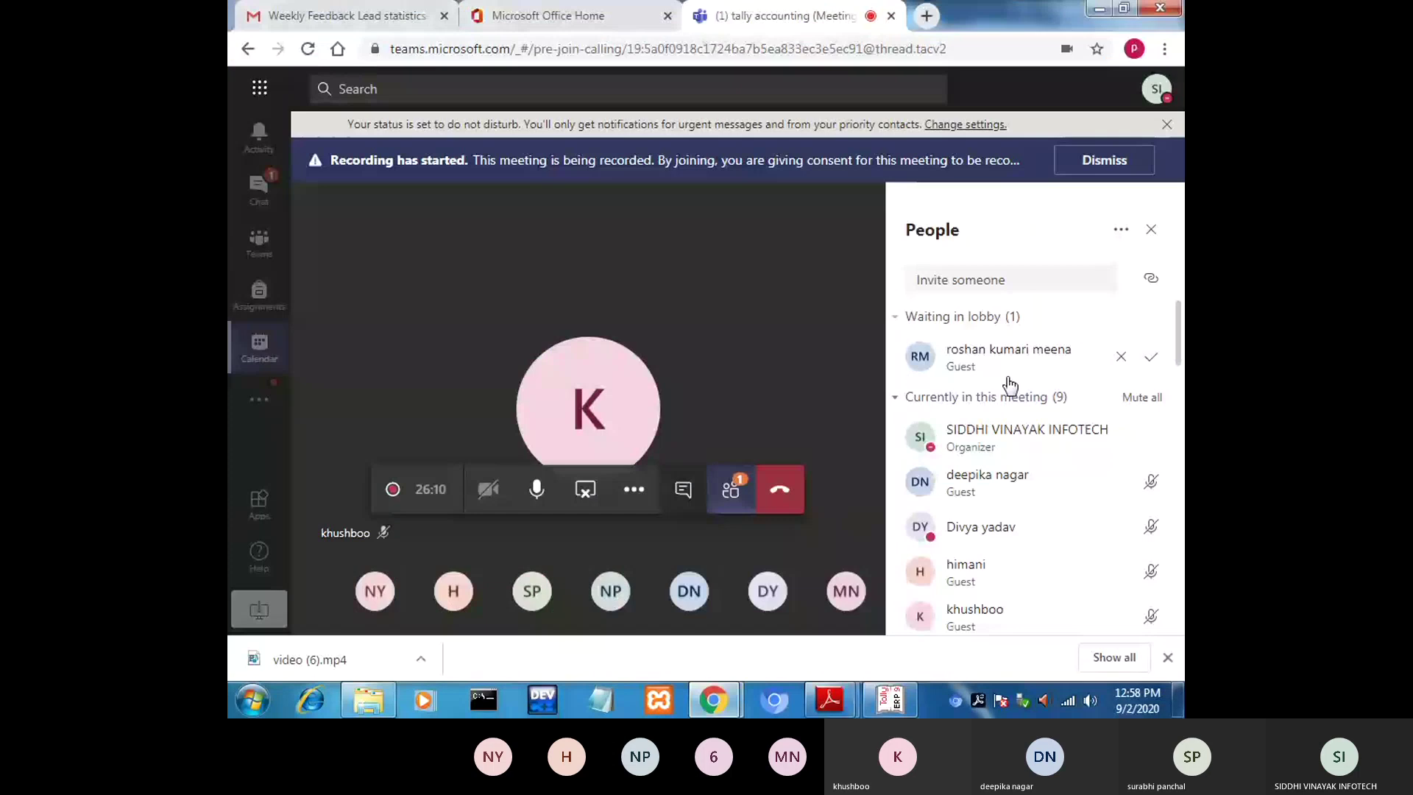
click(1152, 357)
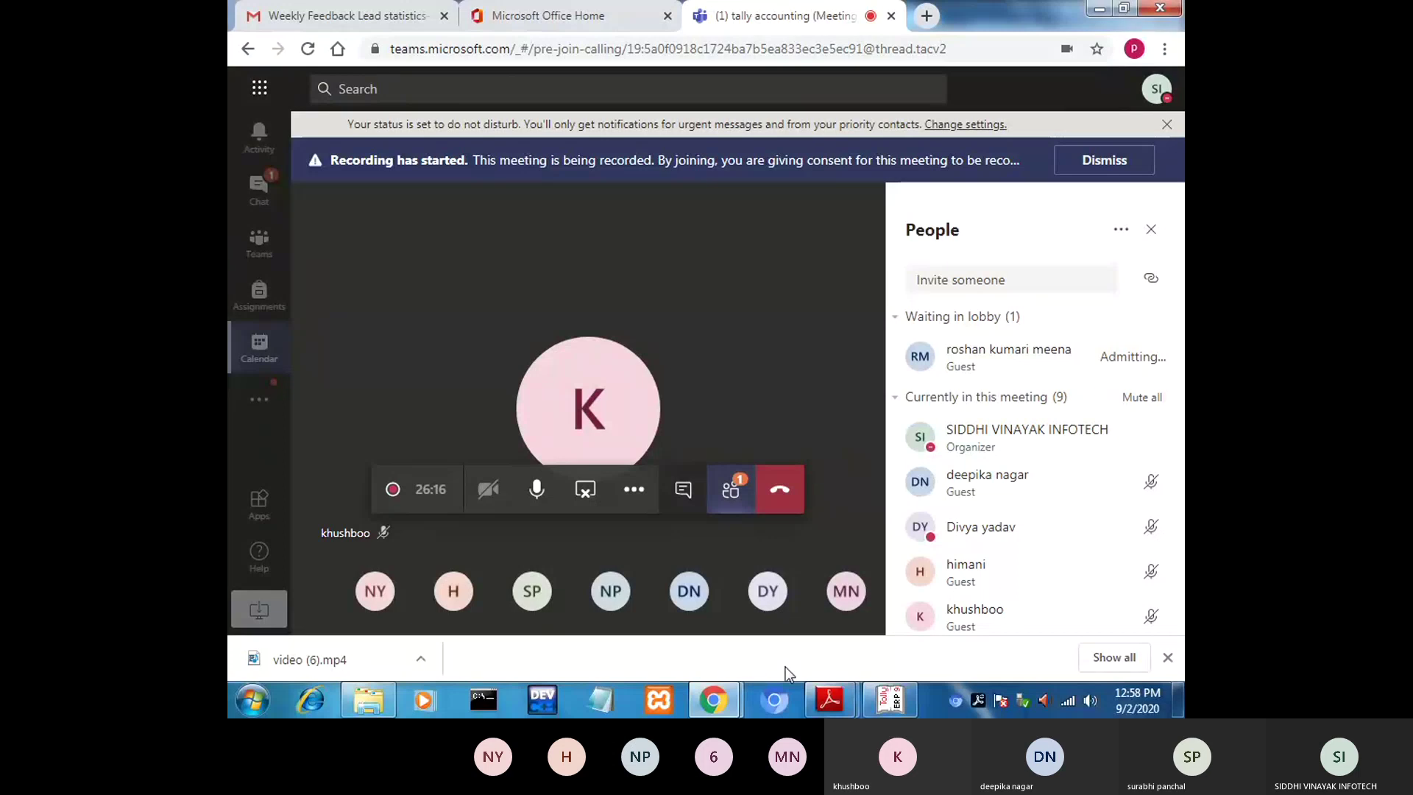
mouse_move(891, 701)
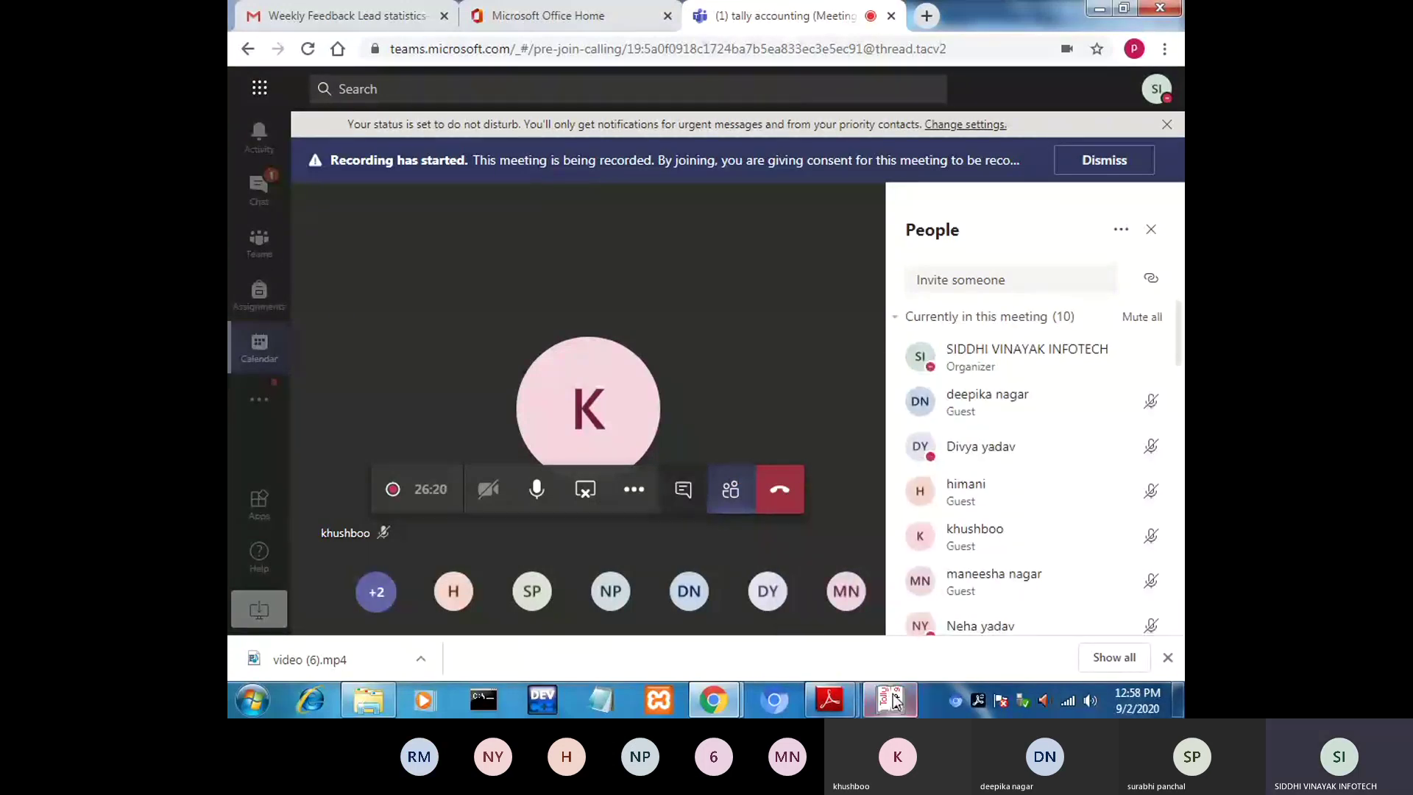
click(893, 701)
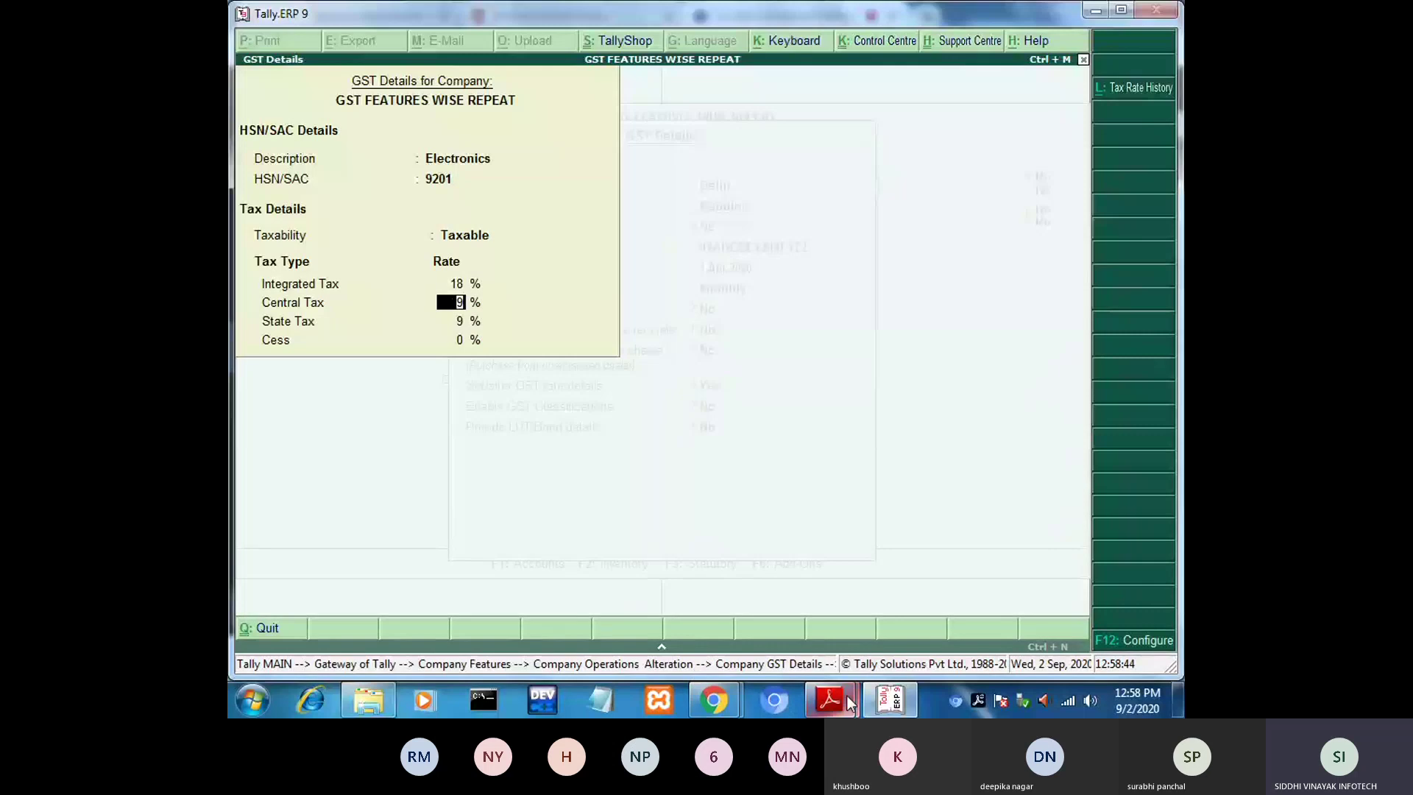
Glance at 'GST - Feature Wise.pdf', then highlight CGST and SGST in the GST Introduction diagram.
mouse_move(851, 703)
click(729, 600)
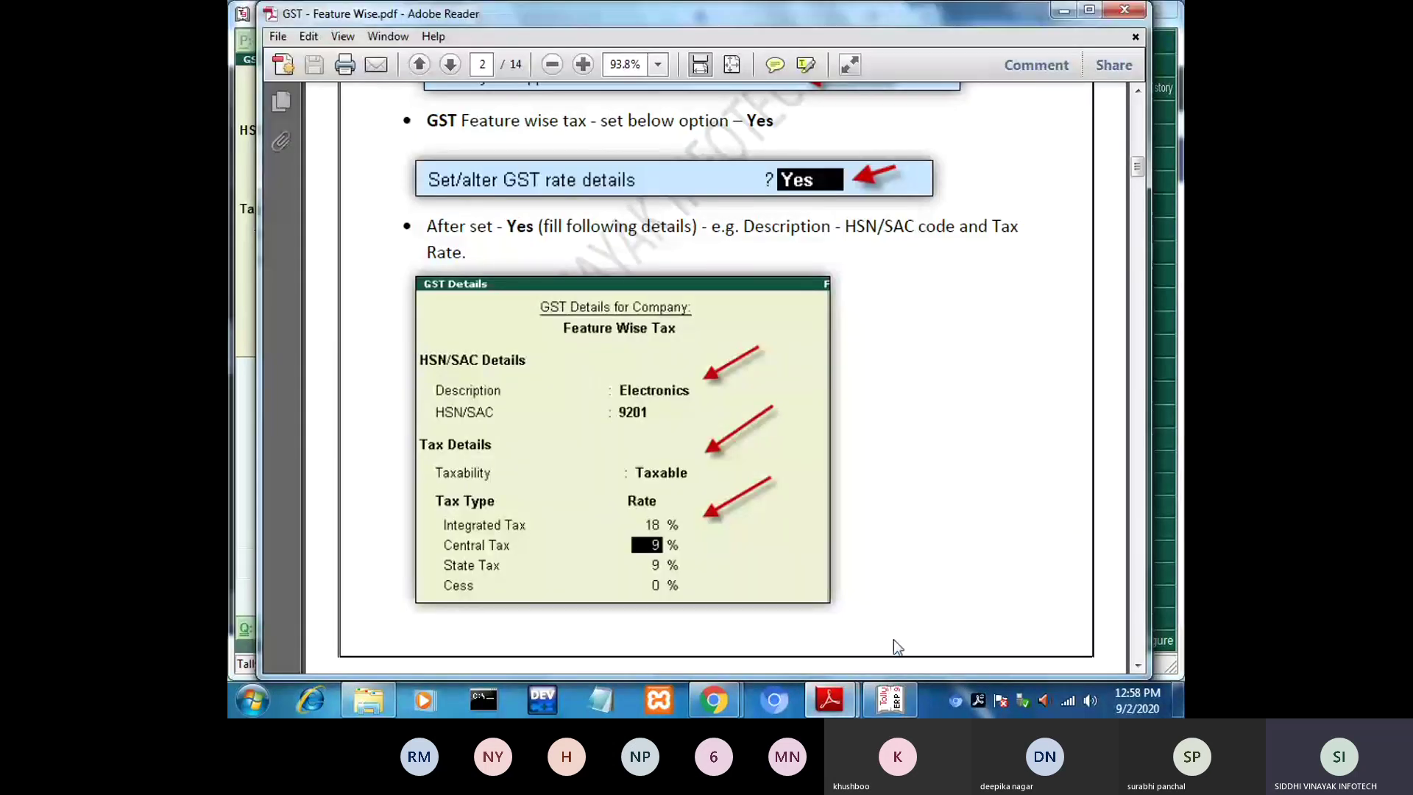
key(ctrl+Tab)
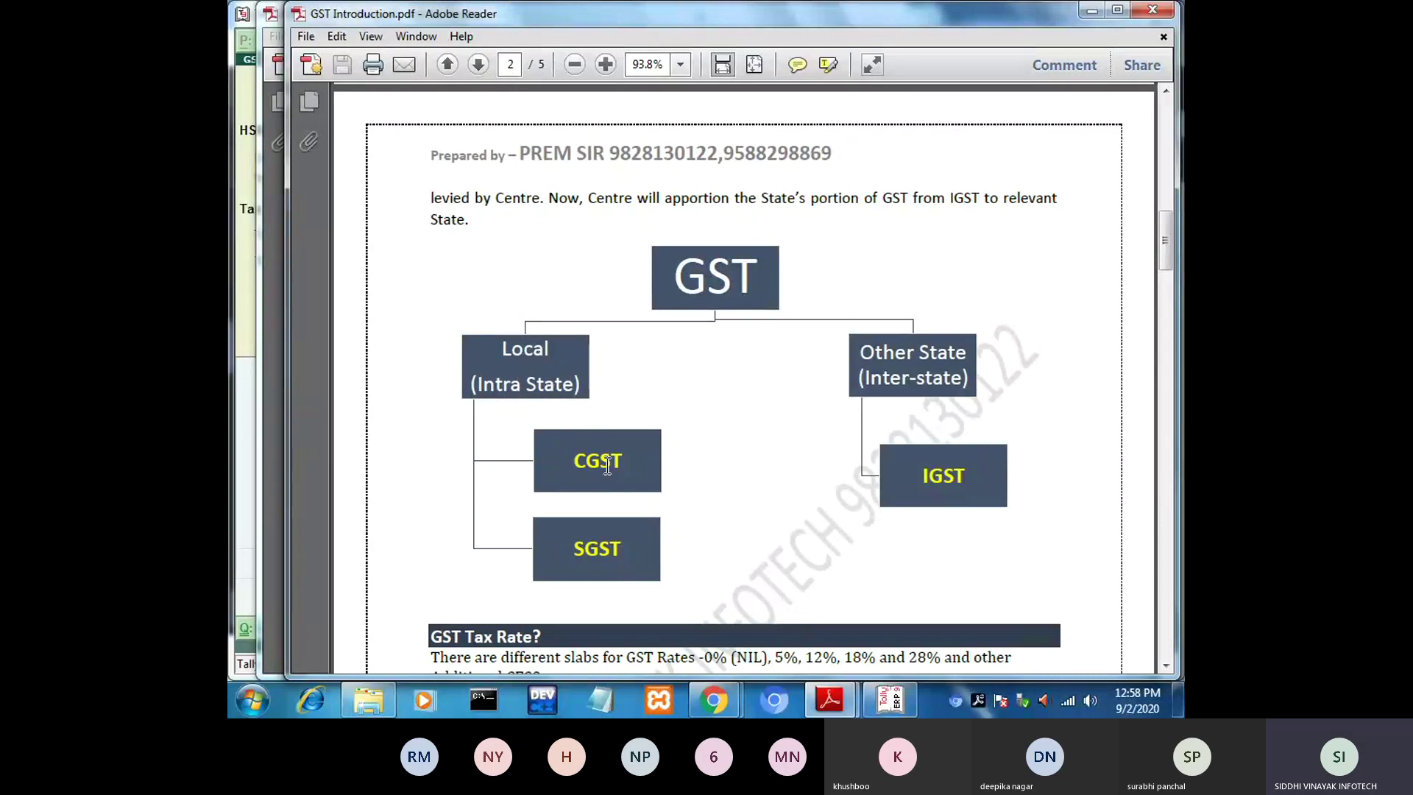
drag(574, 461, 623, 461)
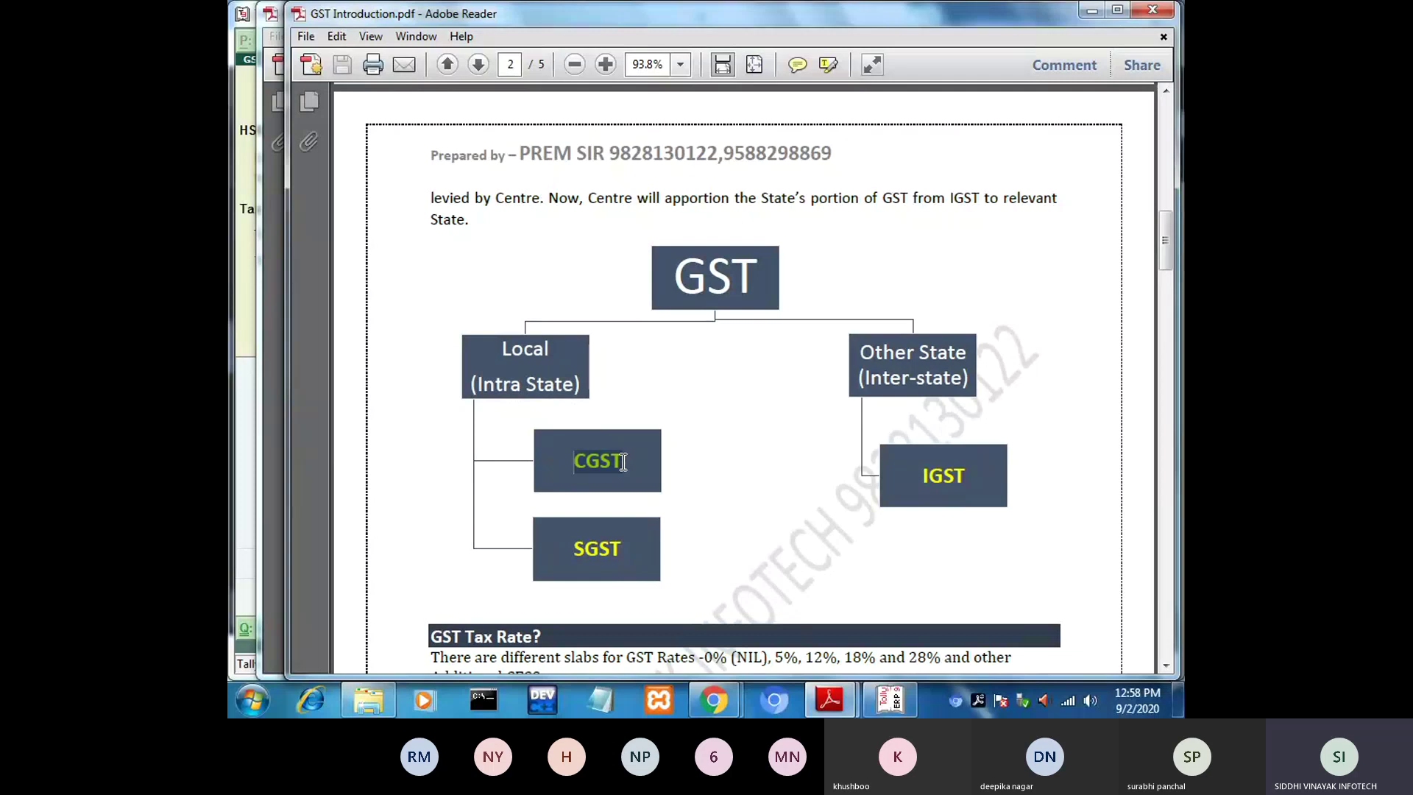
drag(585, 549, 629, 548)
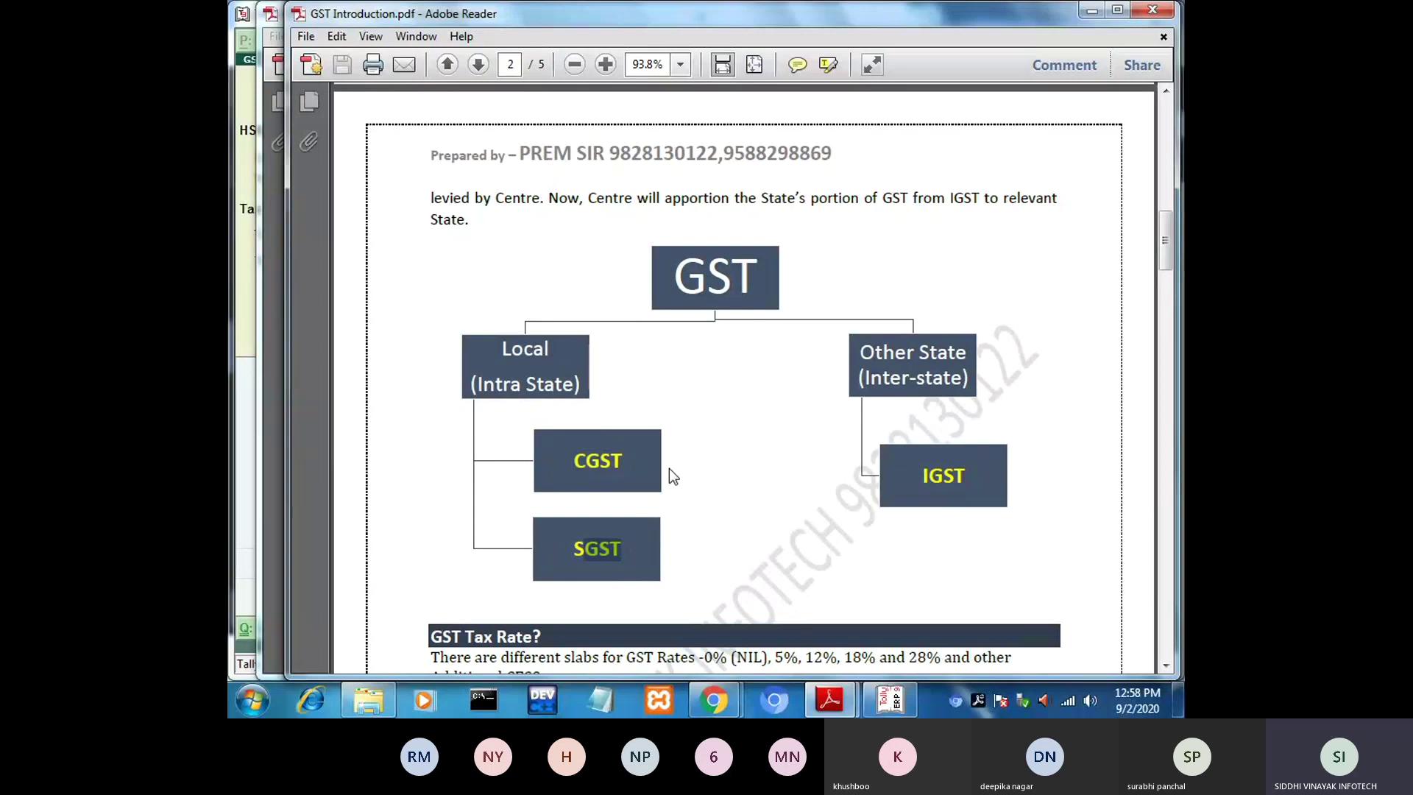
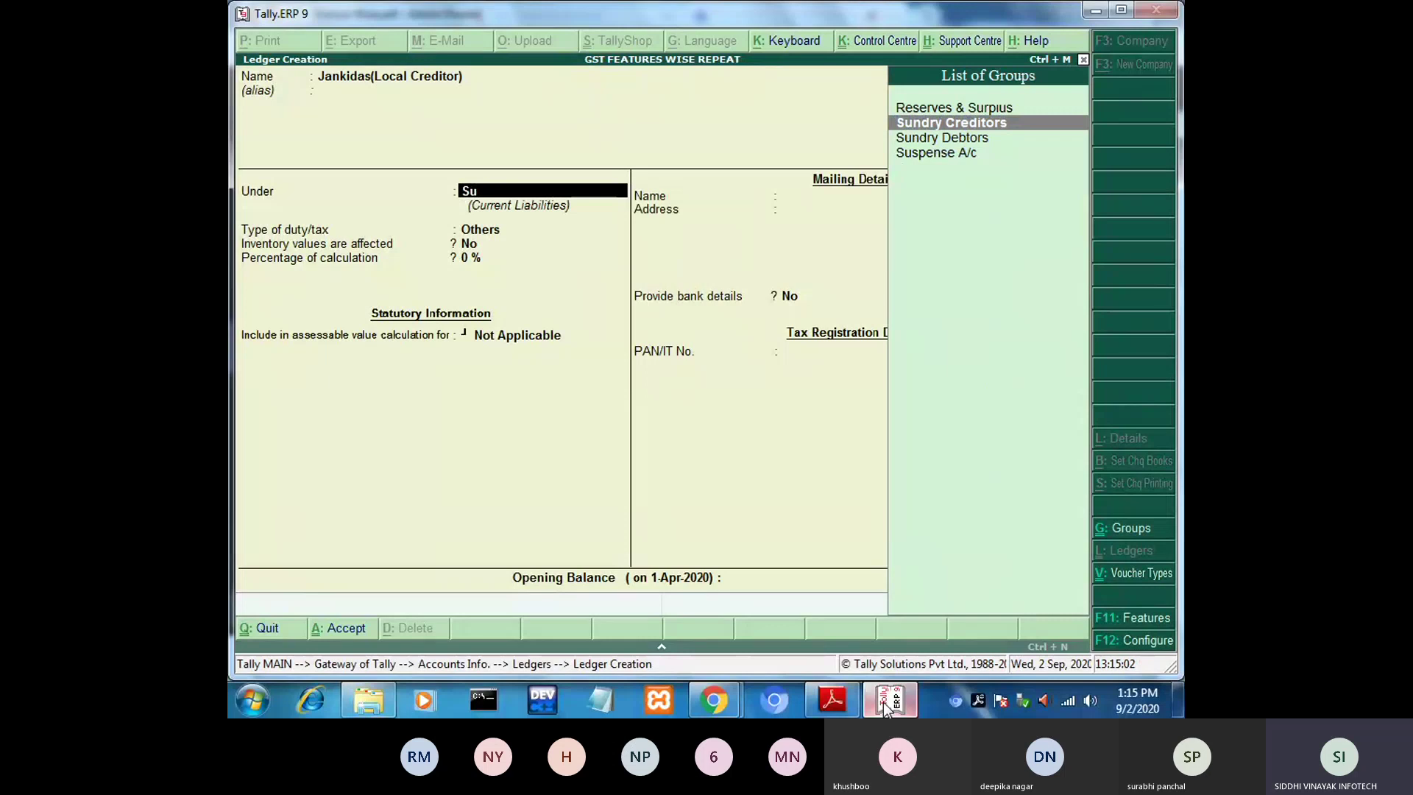
Put the local creditor ledger under Sundry Creditors, India, with state Delhi and Regular registration.
key(Return)
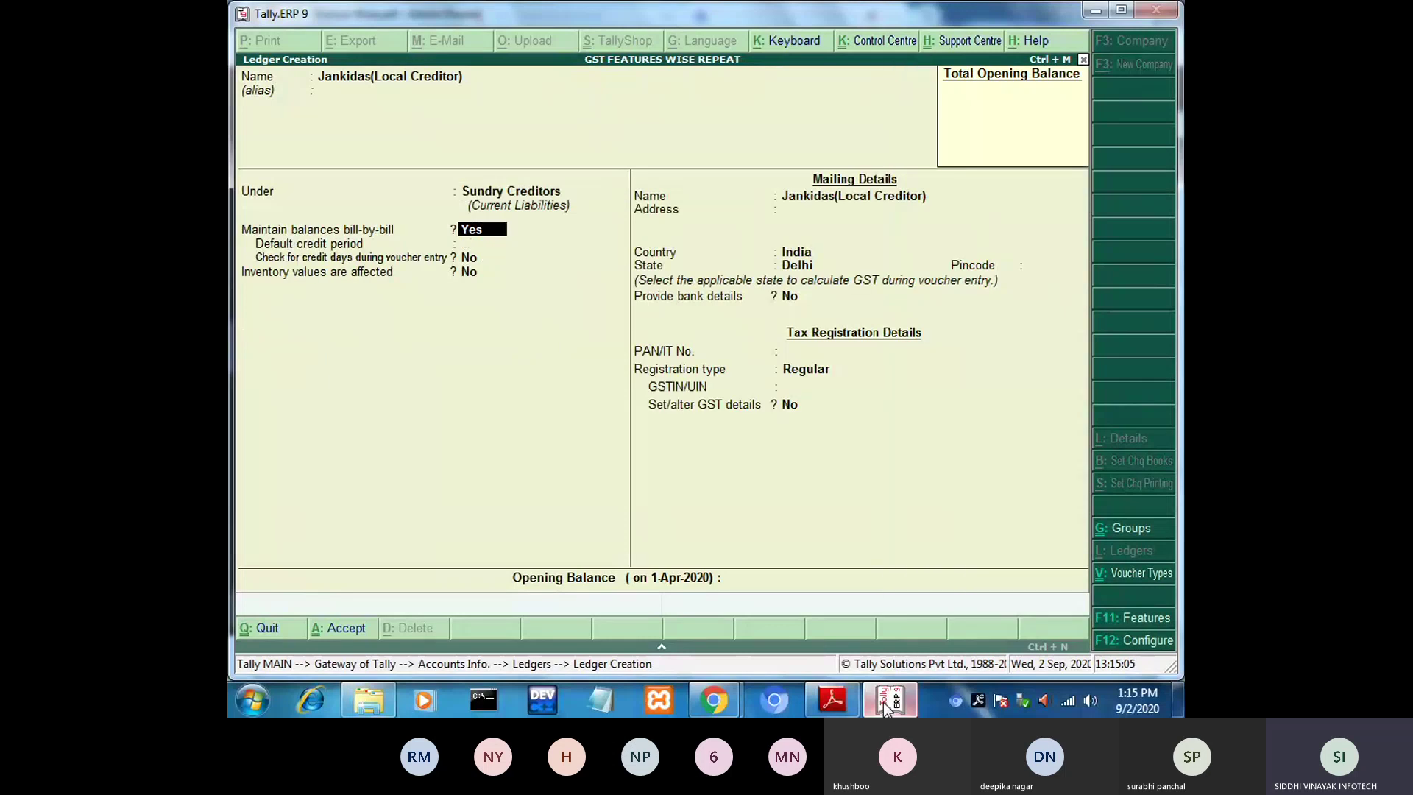
key(Return)
key(Return)
key(Return)
key(Return)
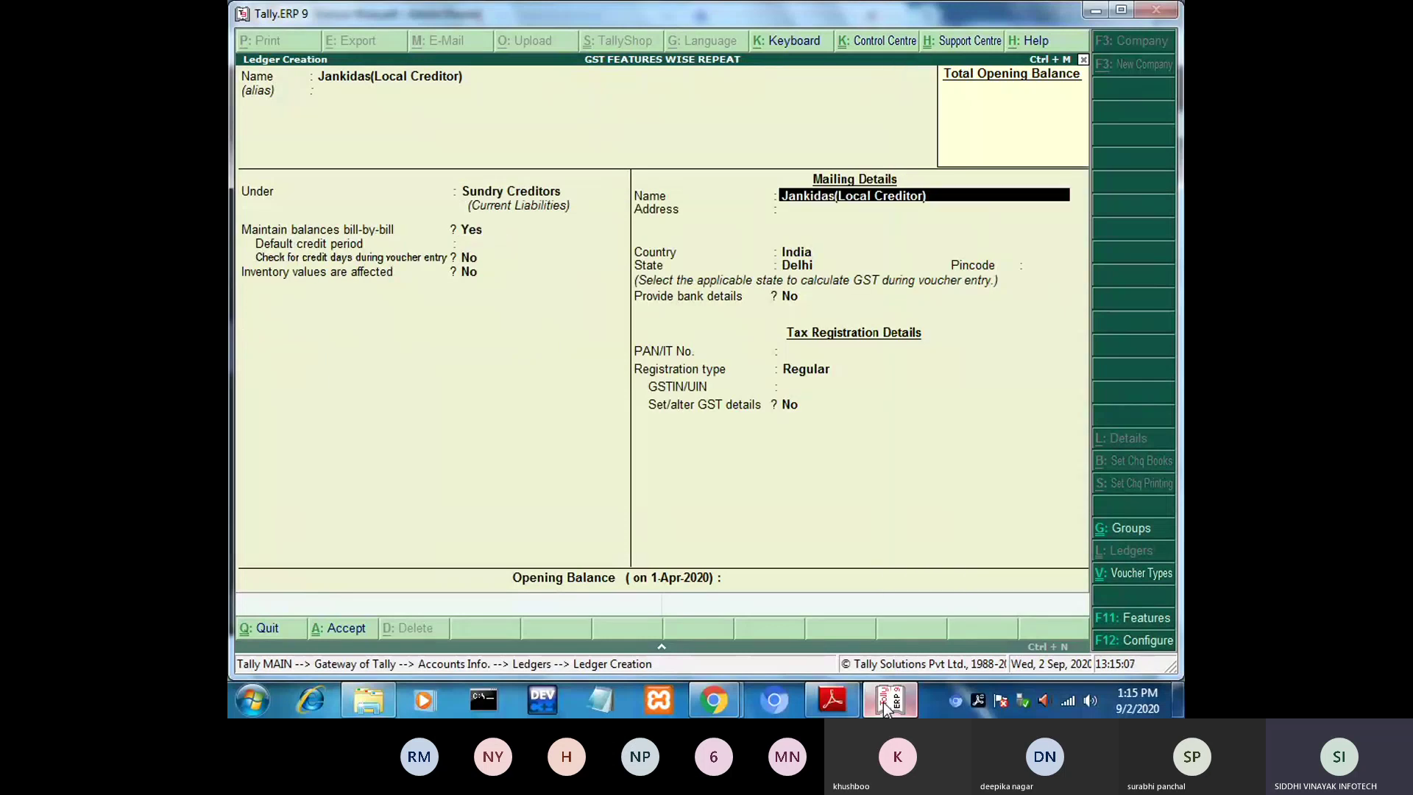
key(Return)
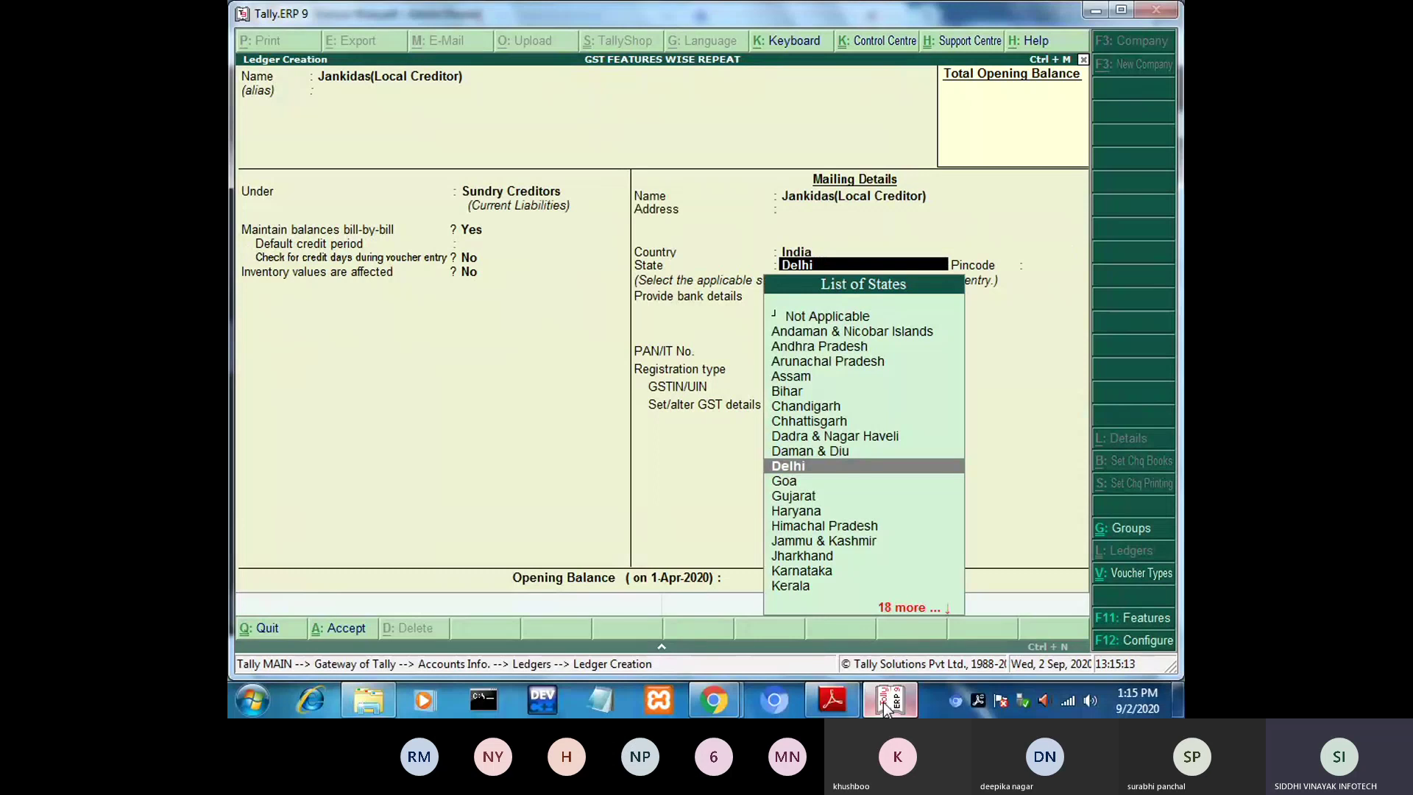
key(Return)
key(Return)
key(Return)
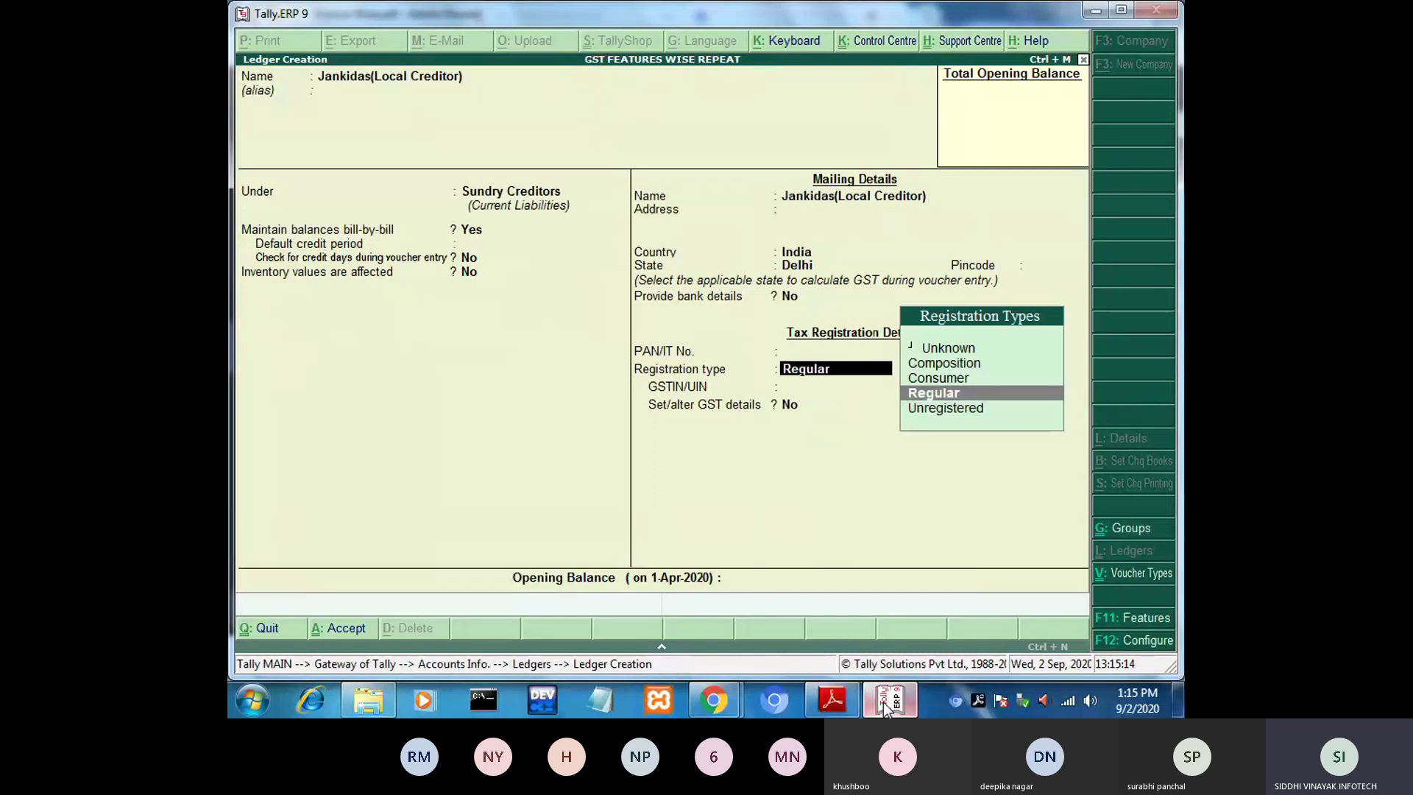
key(Return)
key(Return)
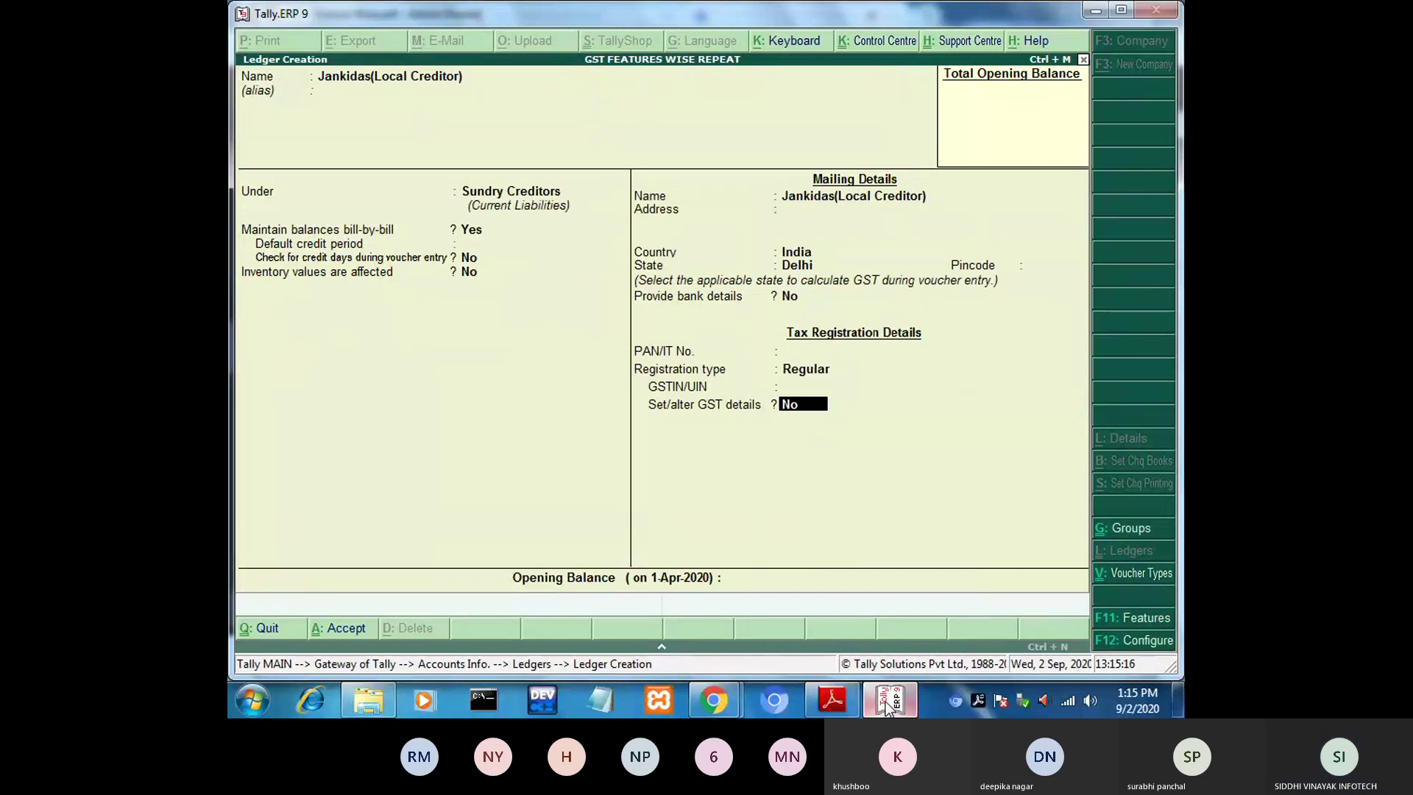
key(BackSpace)
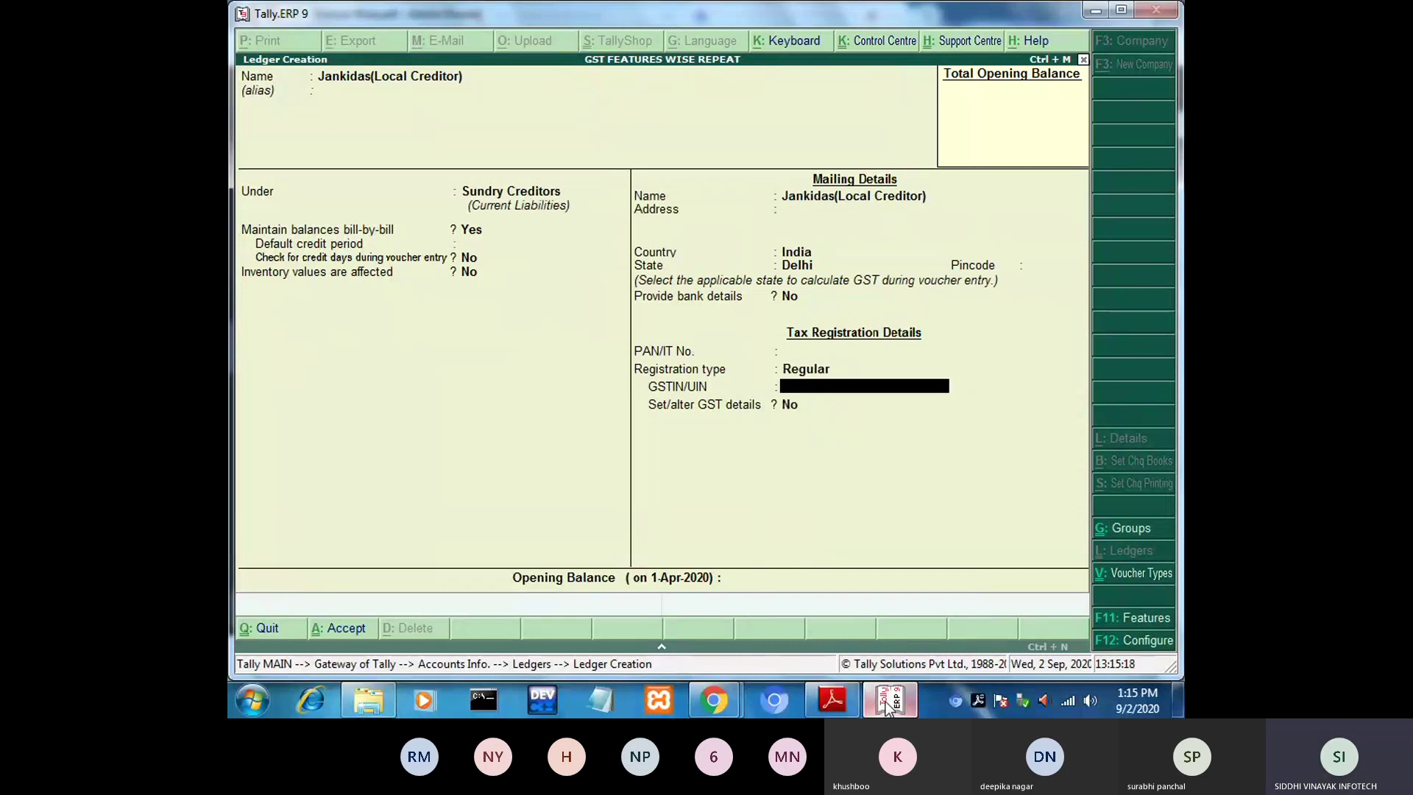
click(885, 700)
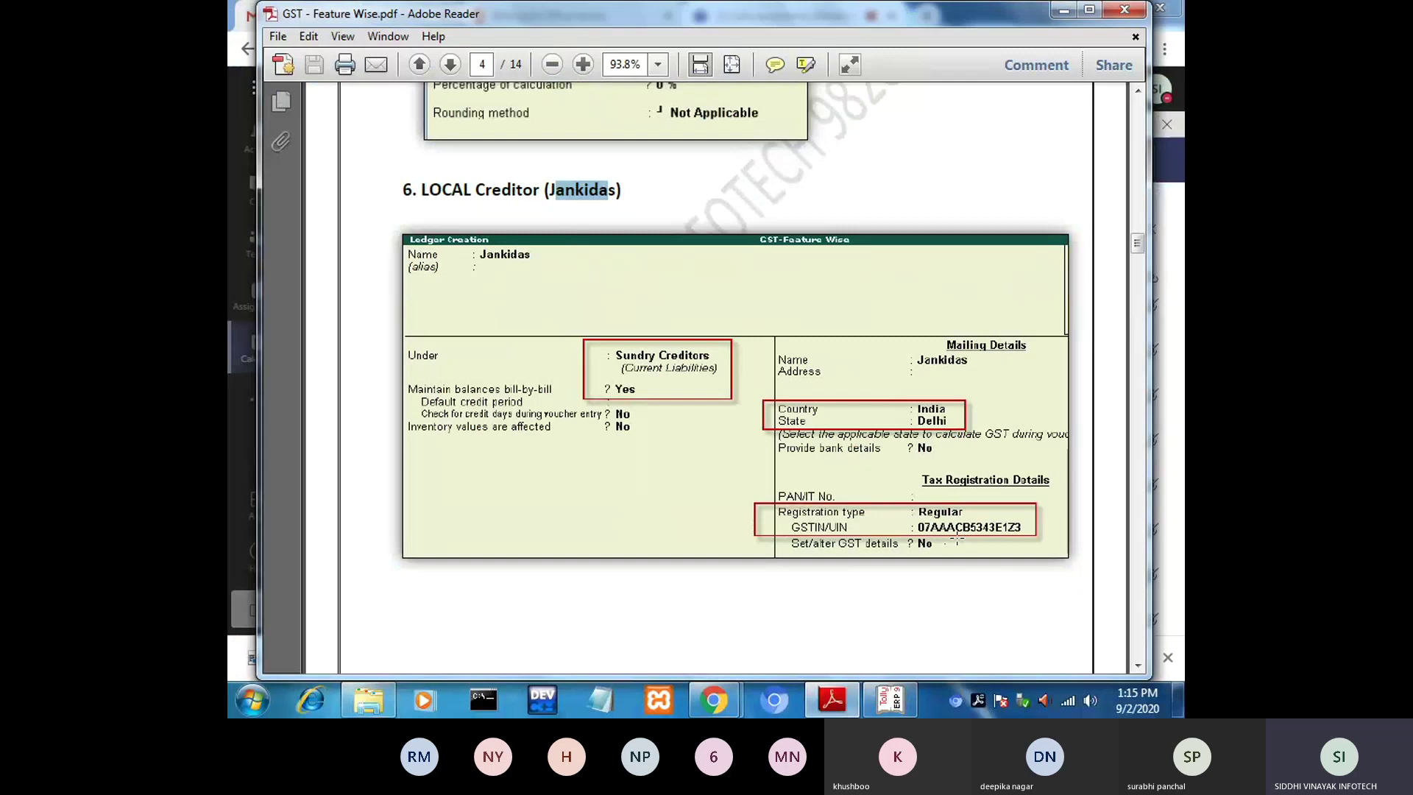
Enter the local creditor's GSTIN, copying it in parts from the GST guide.
click(913, 695)
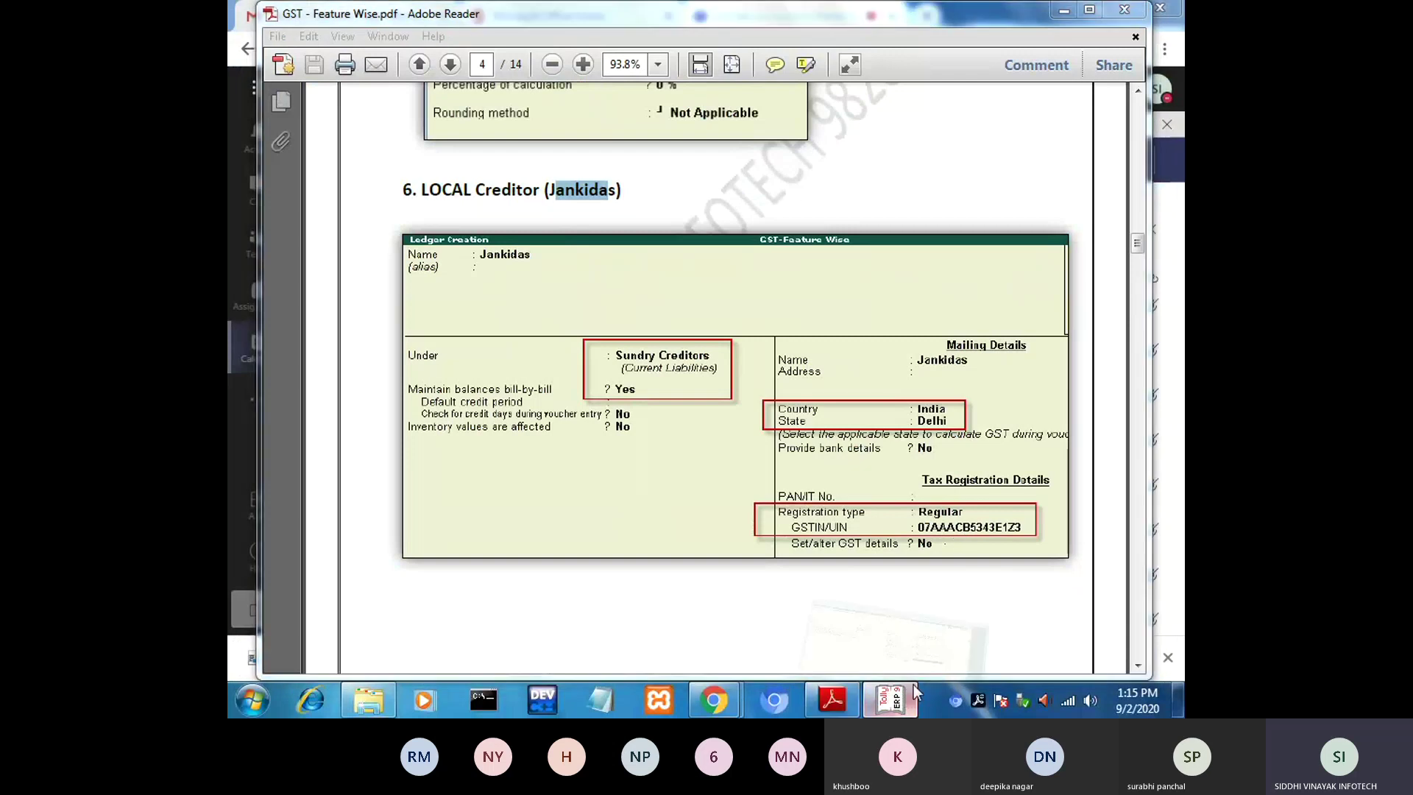
text(07)
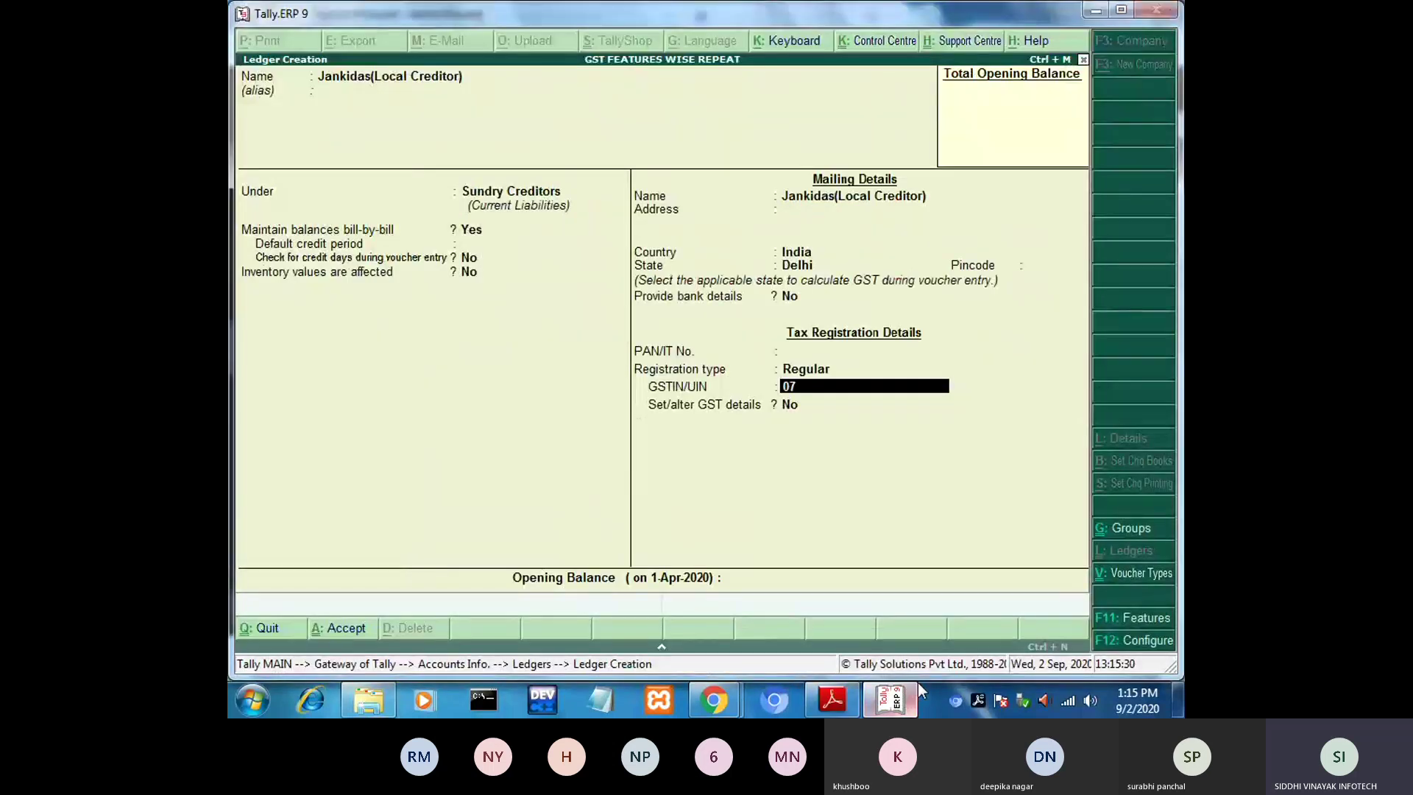
text(AAACB)
click(896, 705)
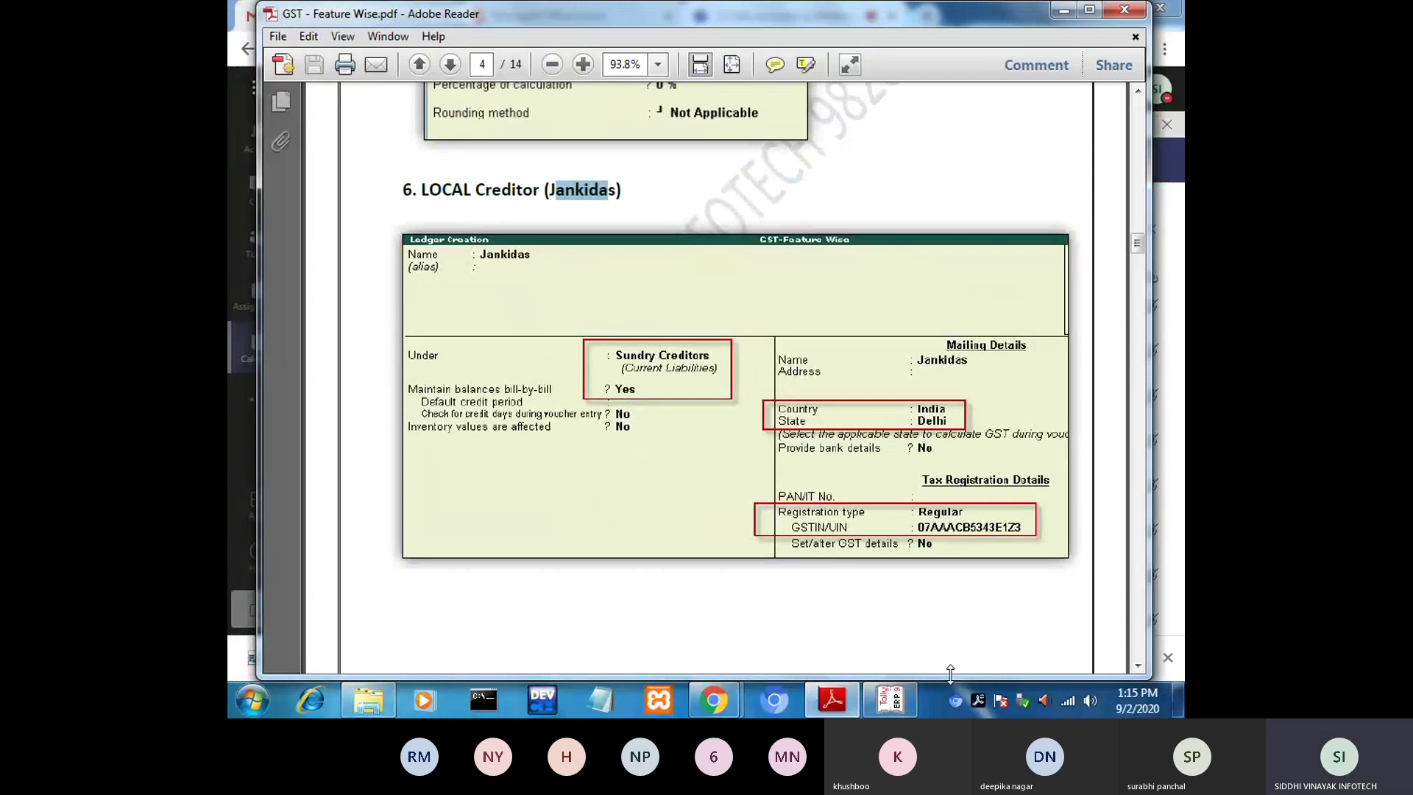
click(909, 699)
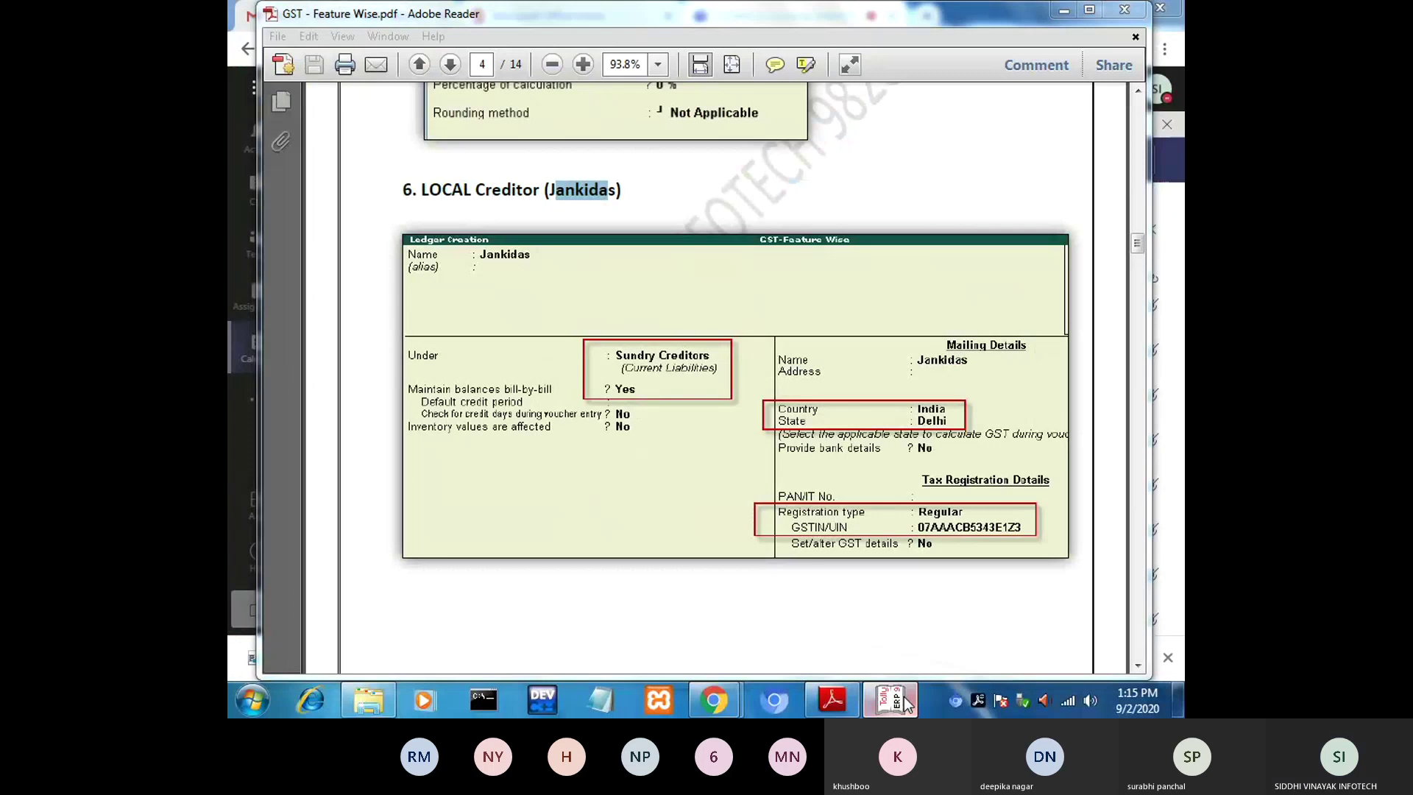
text(5)
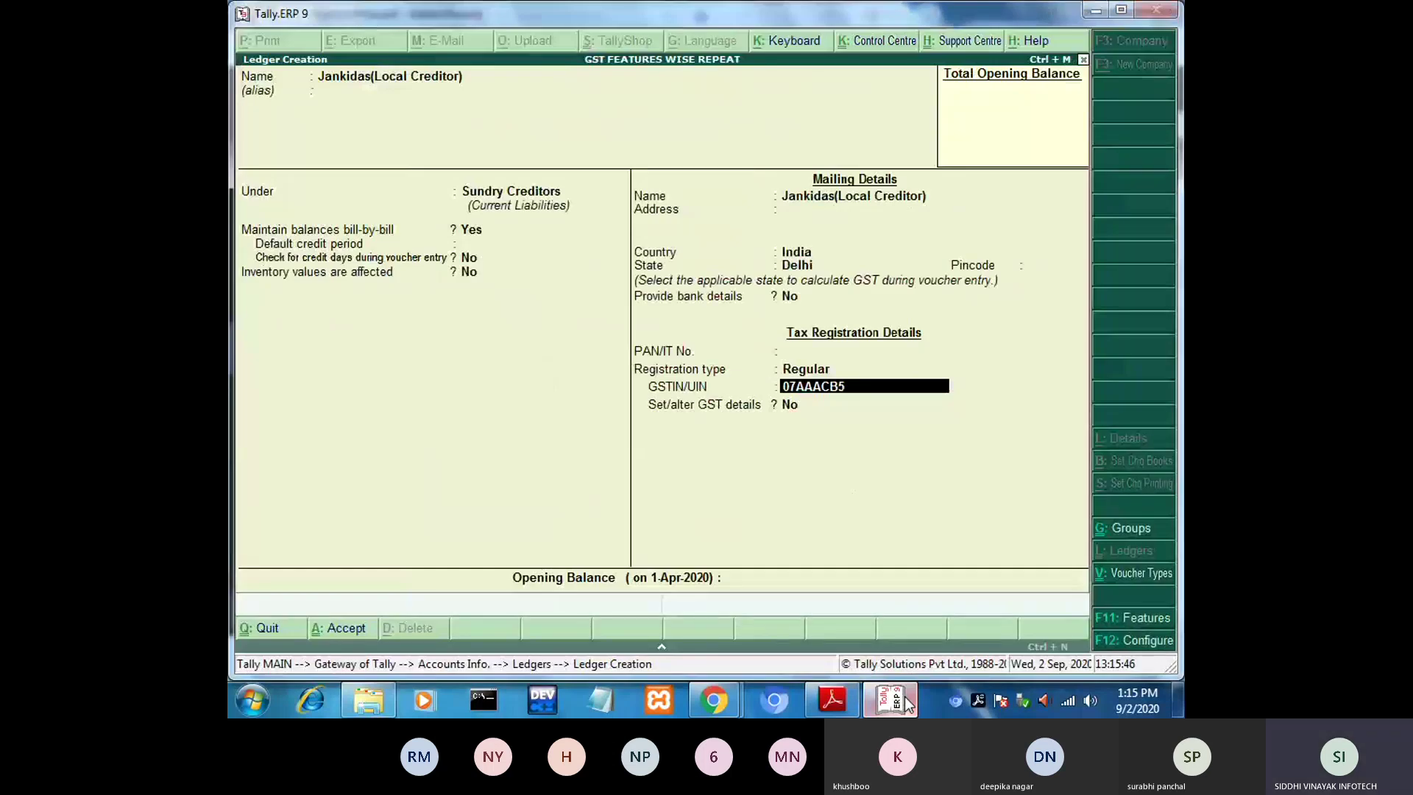
text(343)
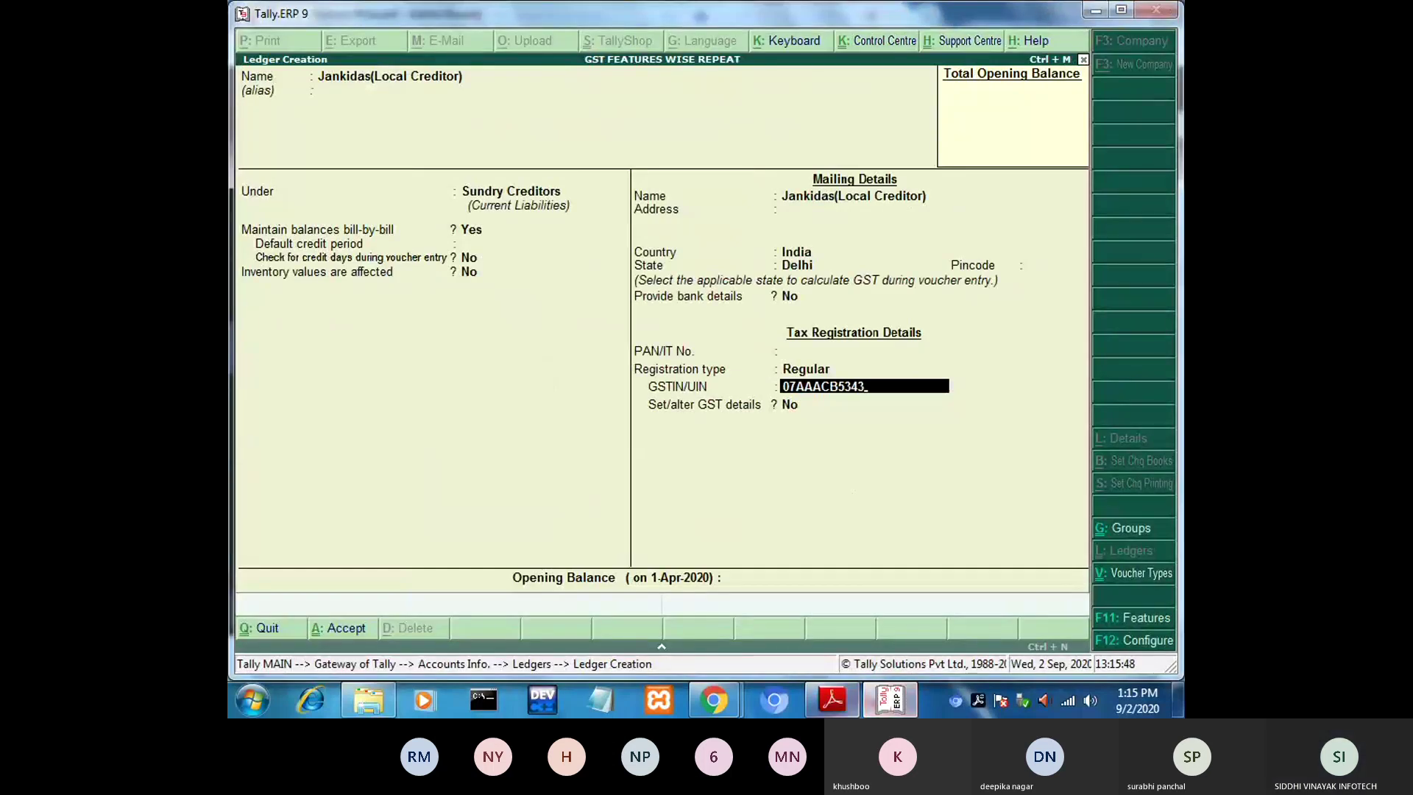
click(892, 708)
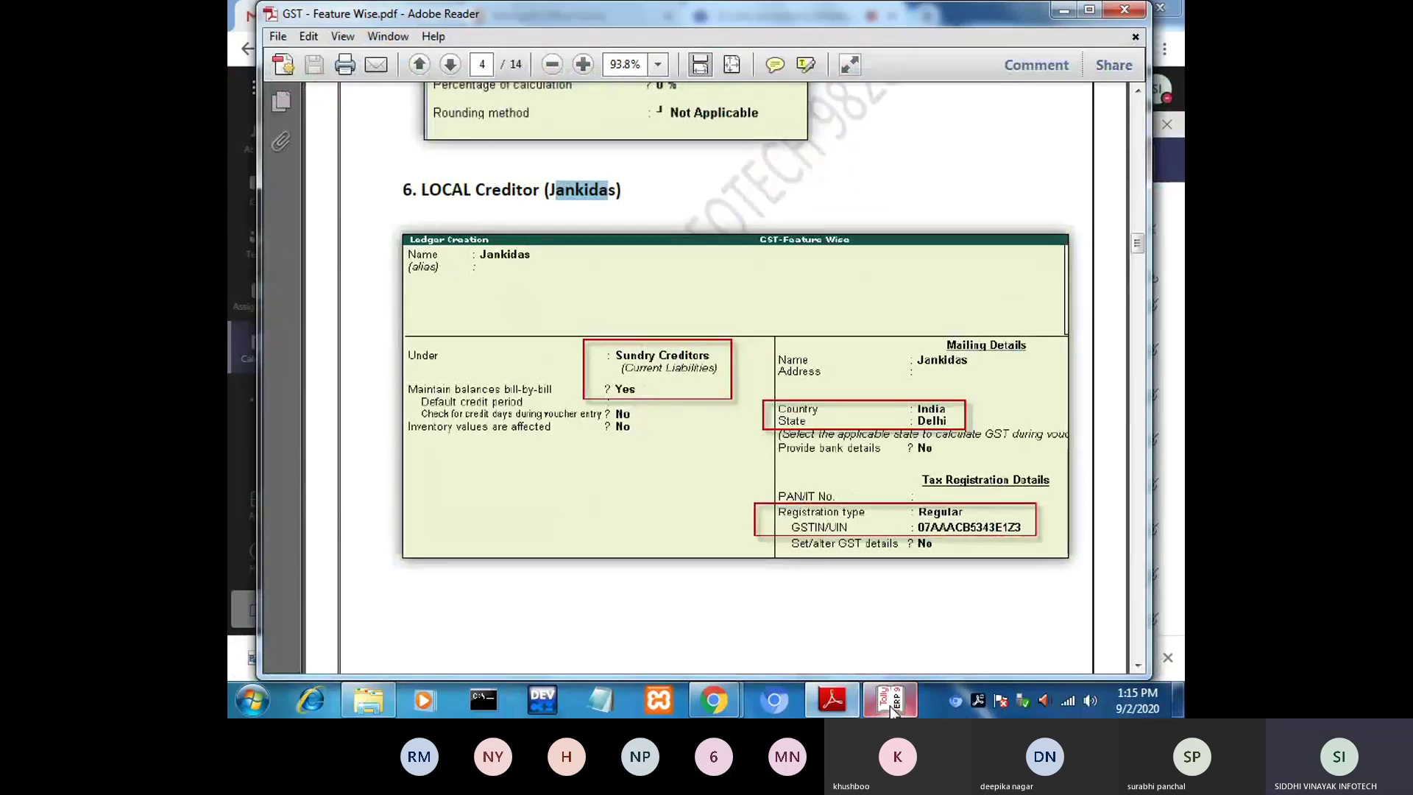
click(890, 705)
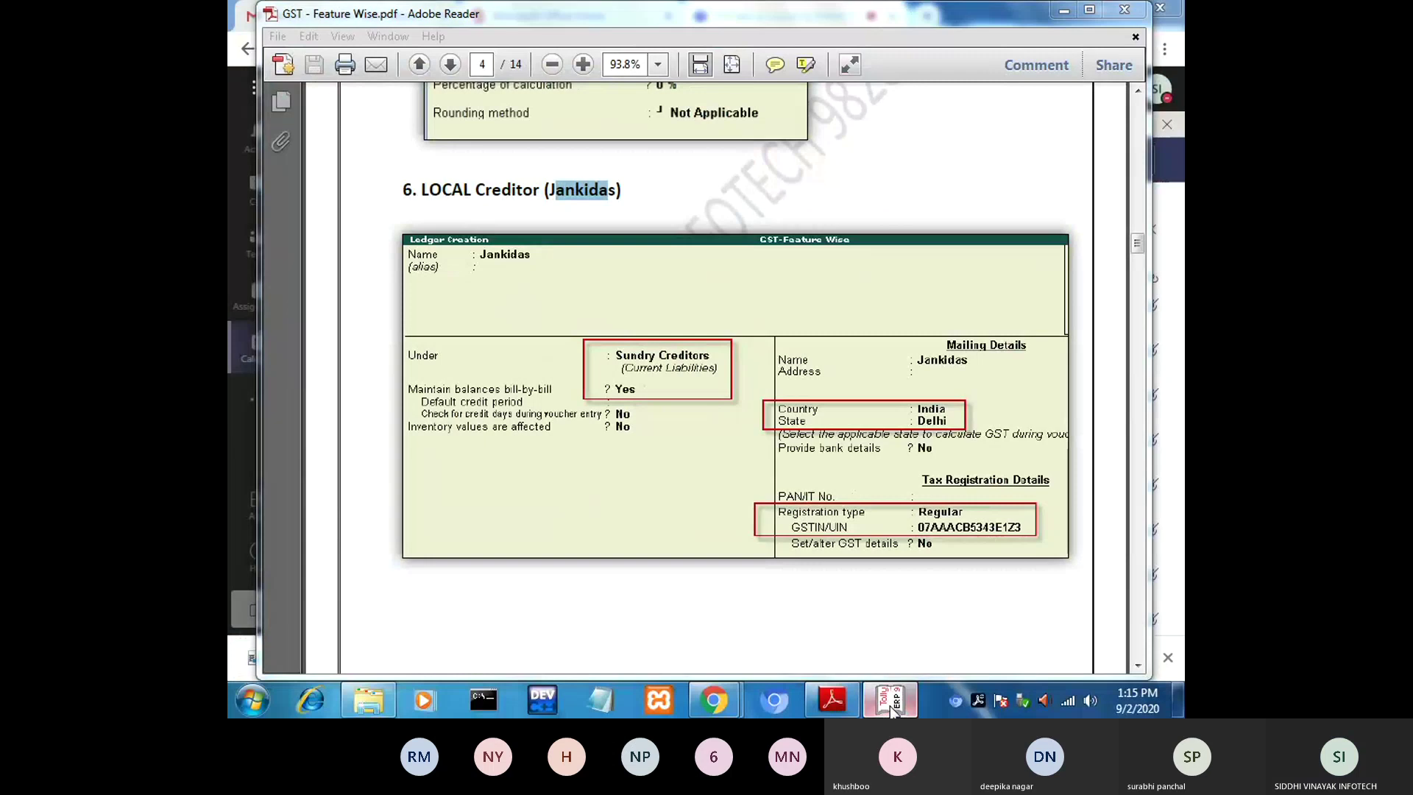
text(E)
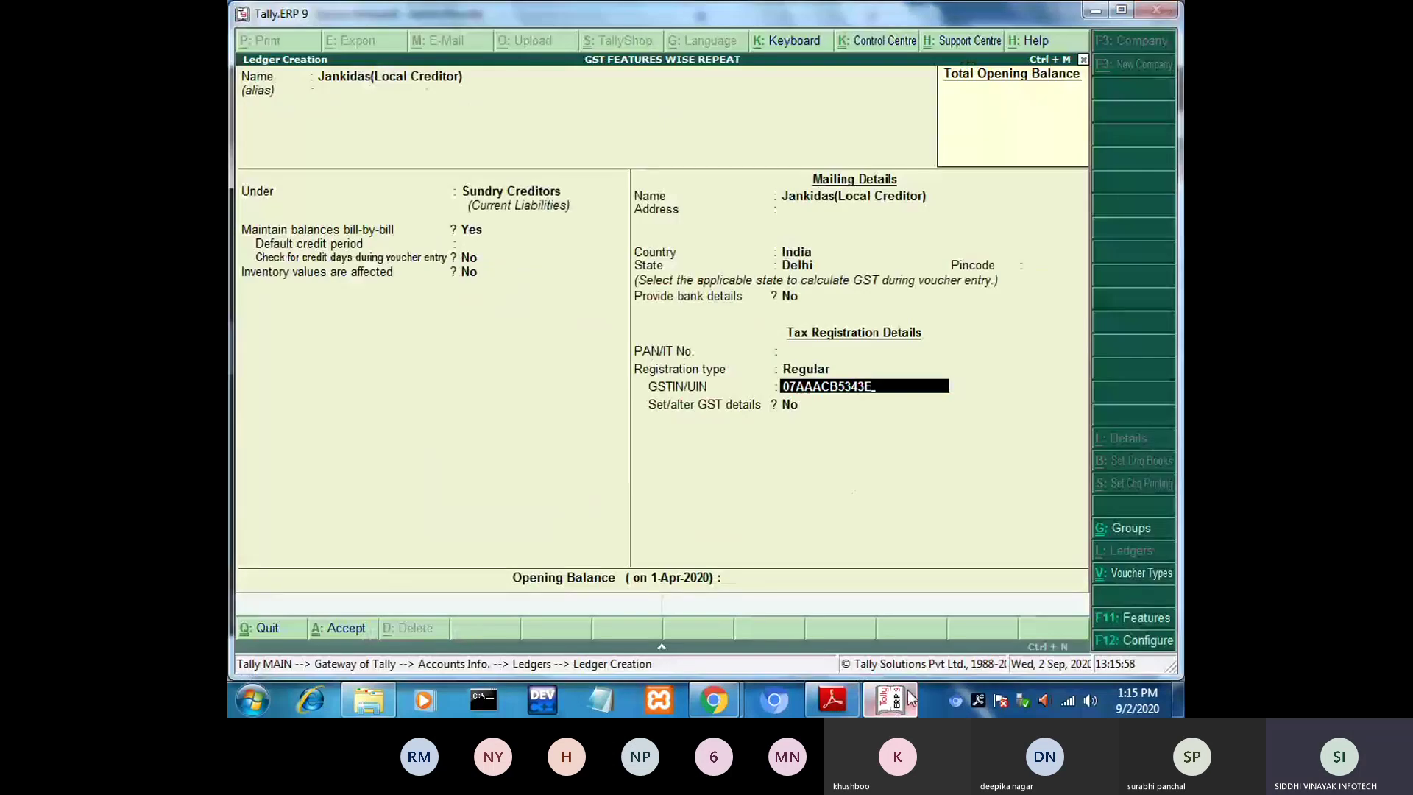
text(1Z3)
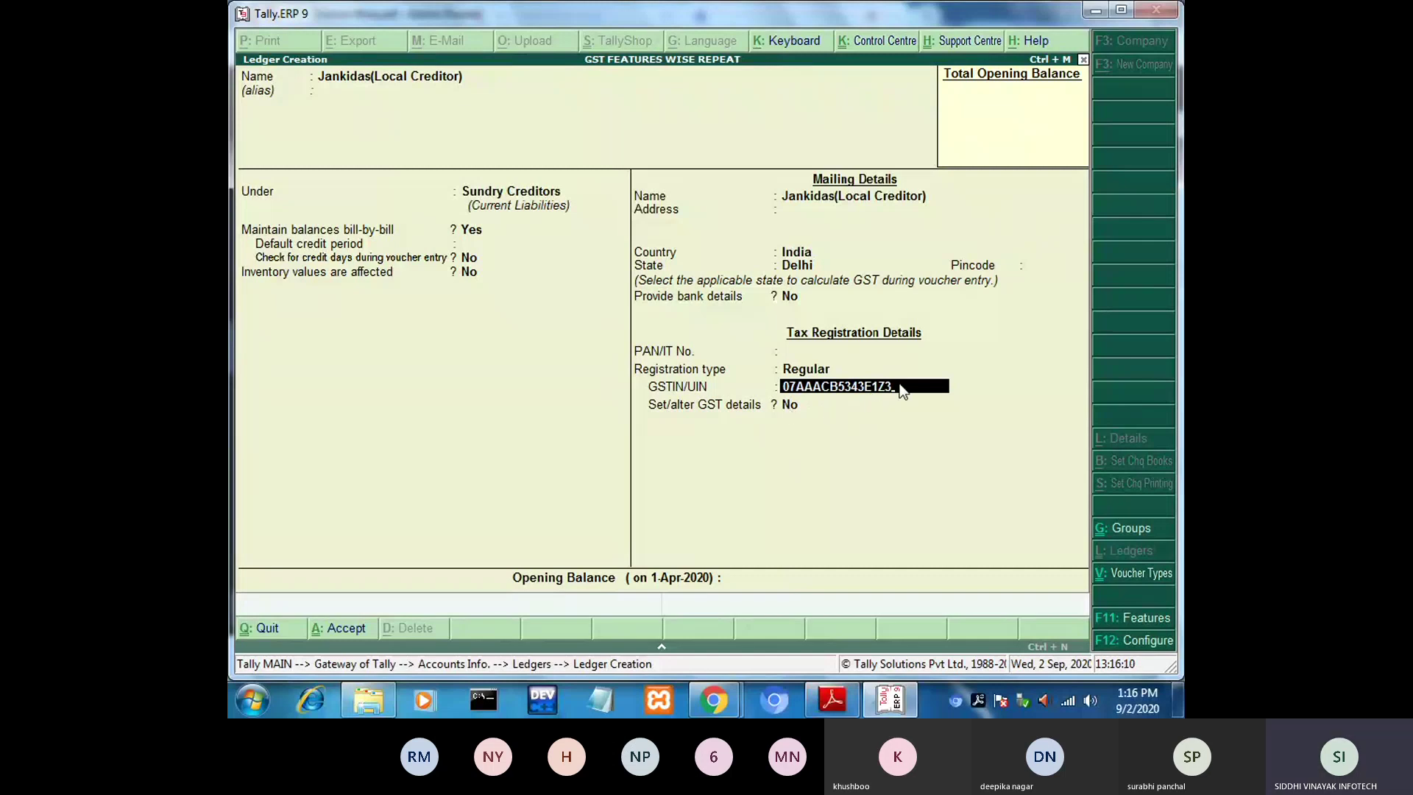
Accept the remaining fields and save the local creditor ledger.
key(Return)
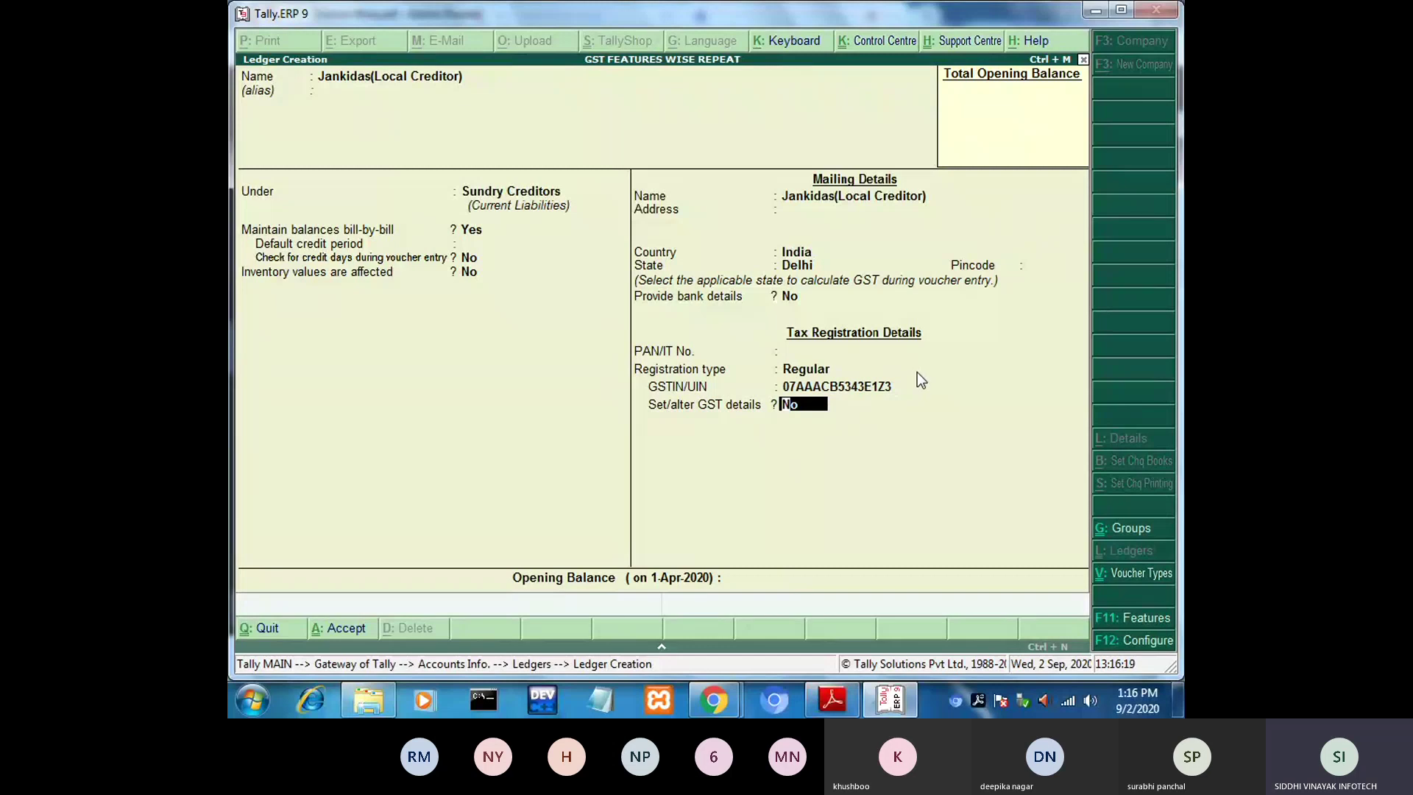
key(Return)
key(Return)
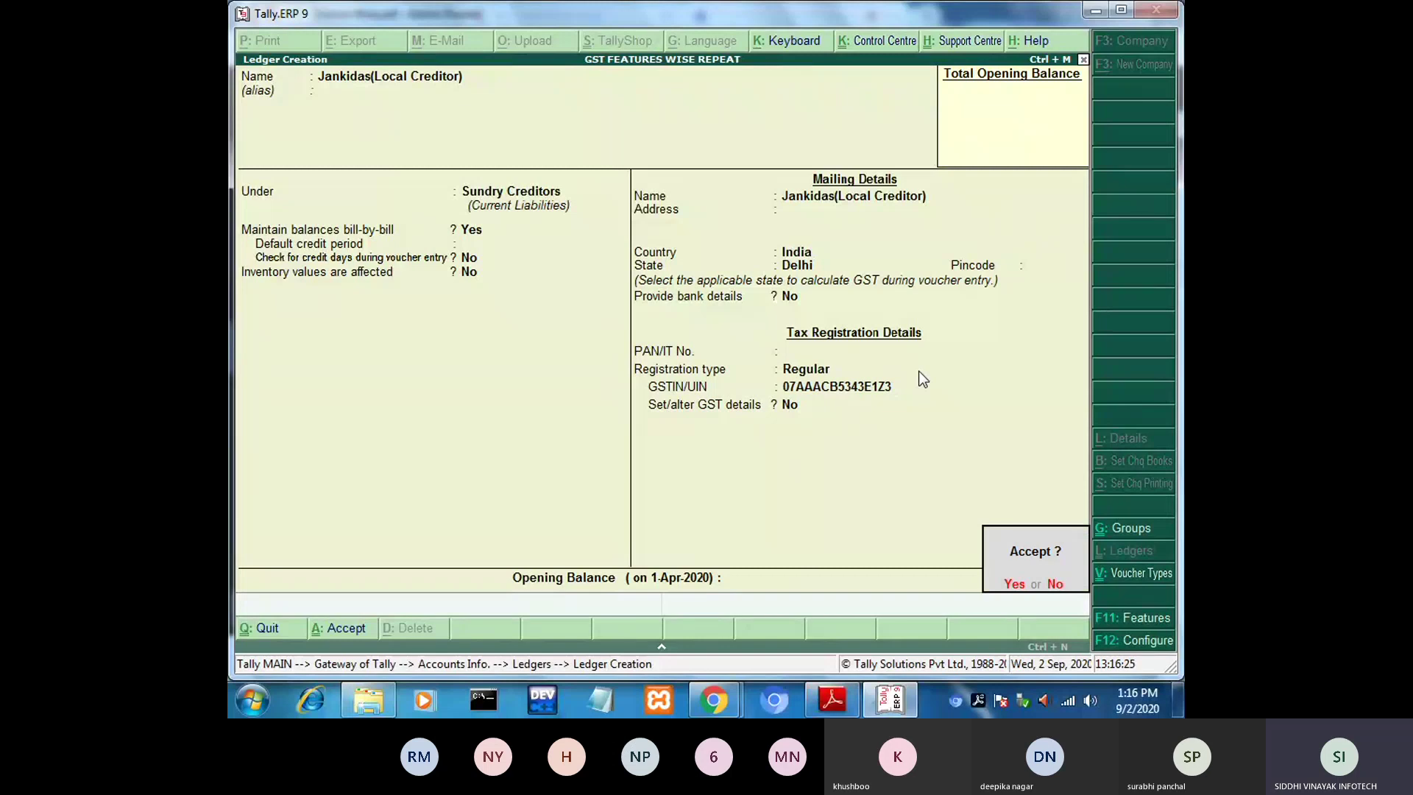
key(Return)
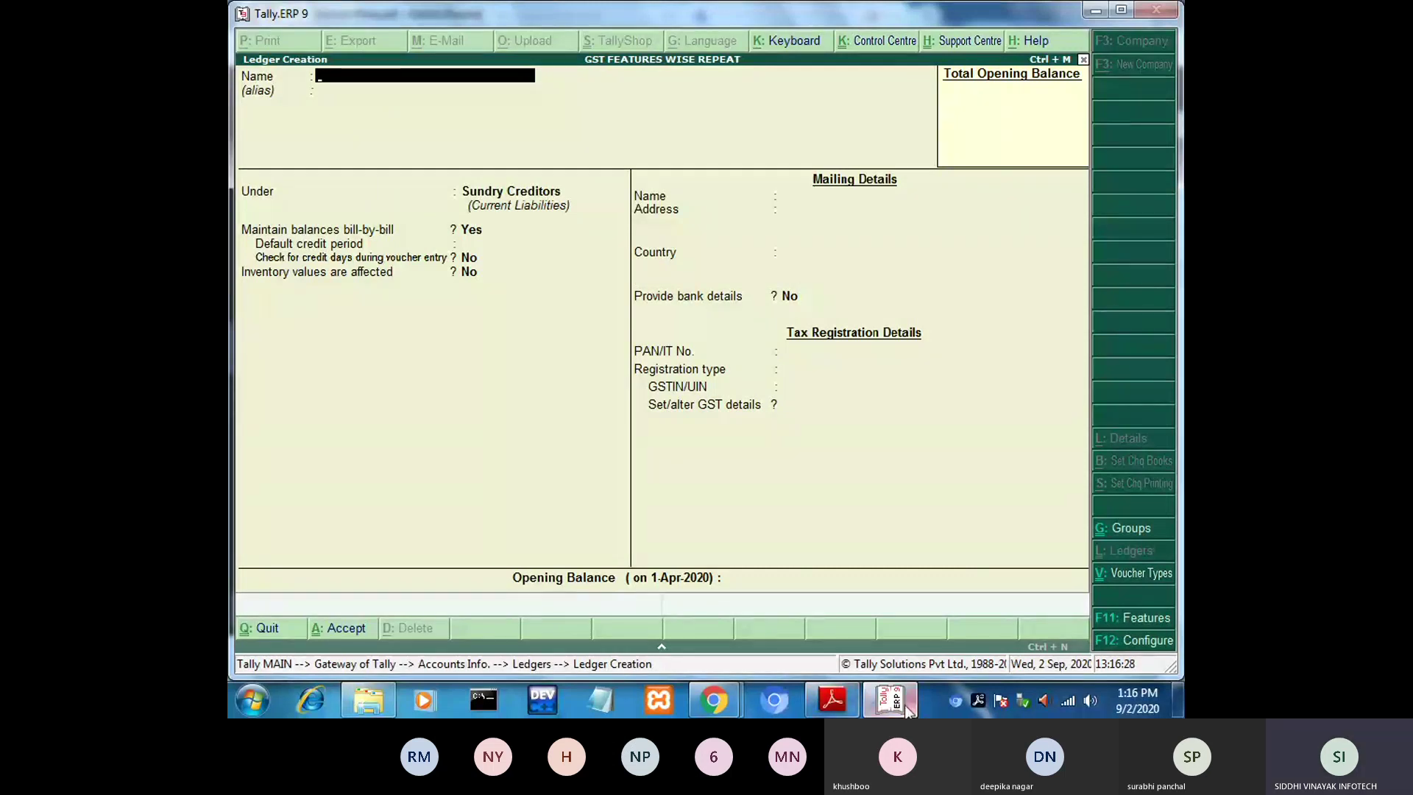
Scroll the guide to page 5's Inter-State Creditor example and highlight the creditor's name.
click(908, 706)
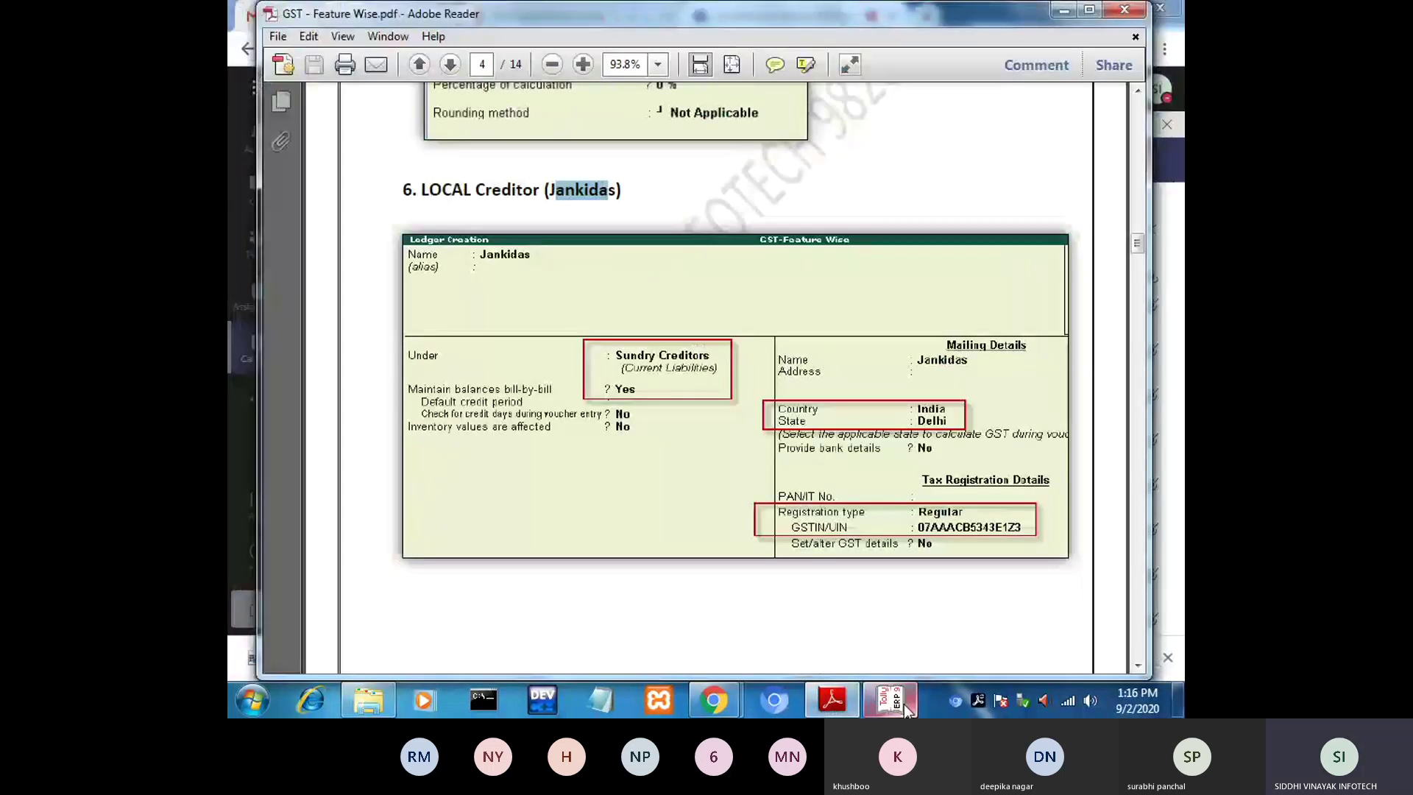
drag(1138, 244, 1138, 276)
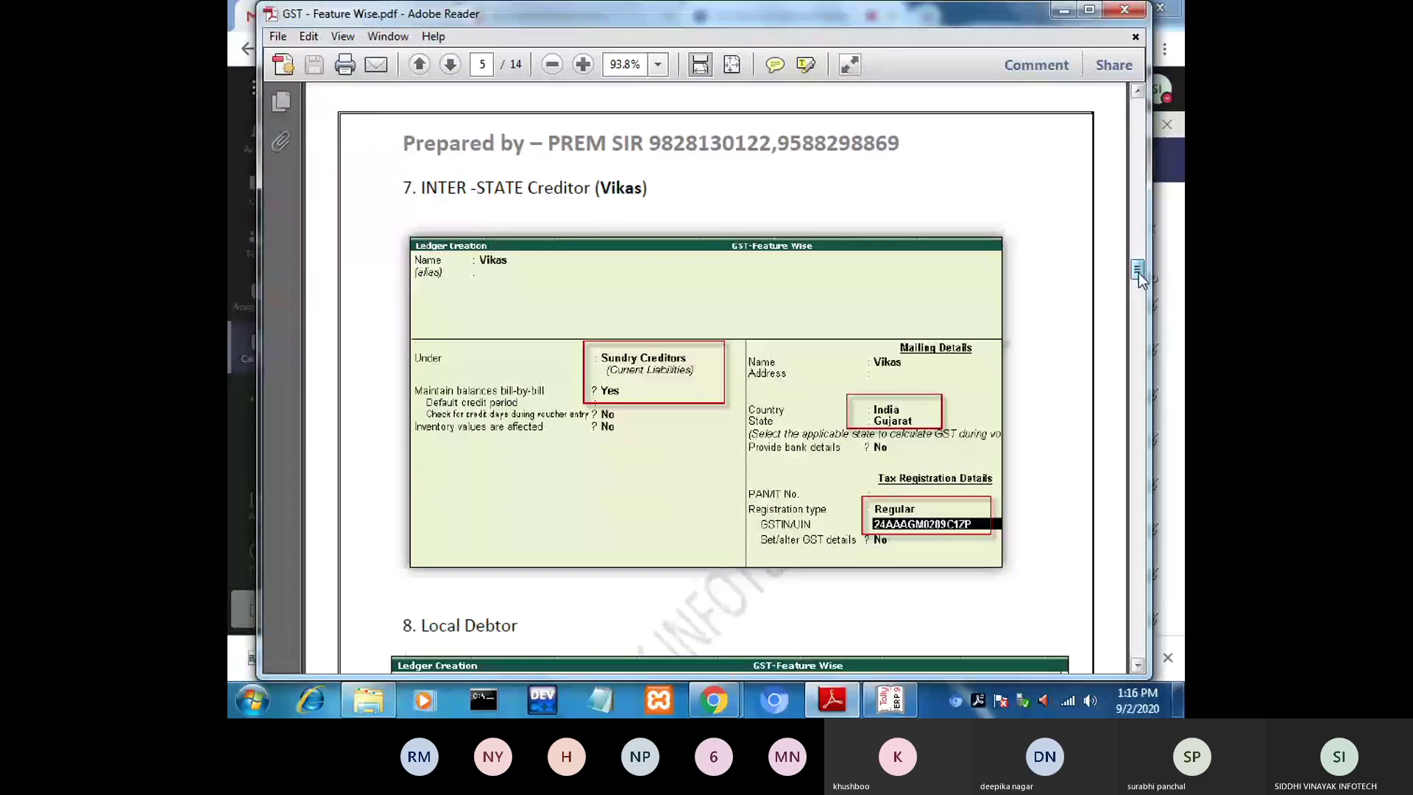
drag(475, 189, 601, 188)
click(673, 189)
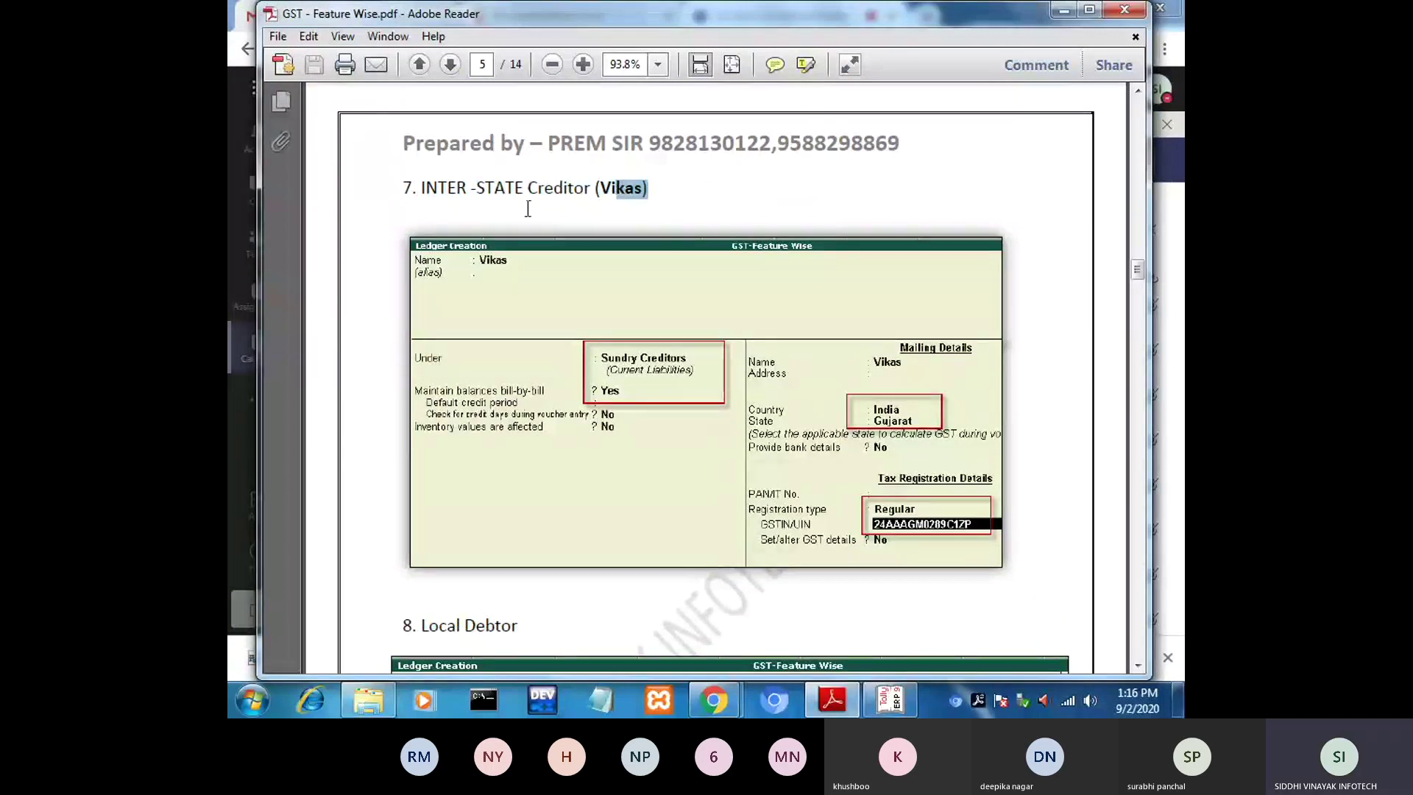
click(528, 208)
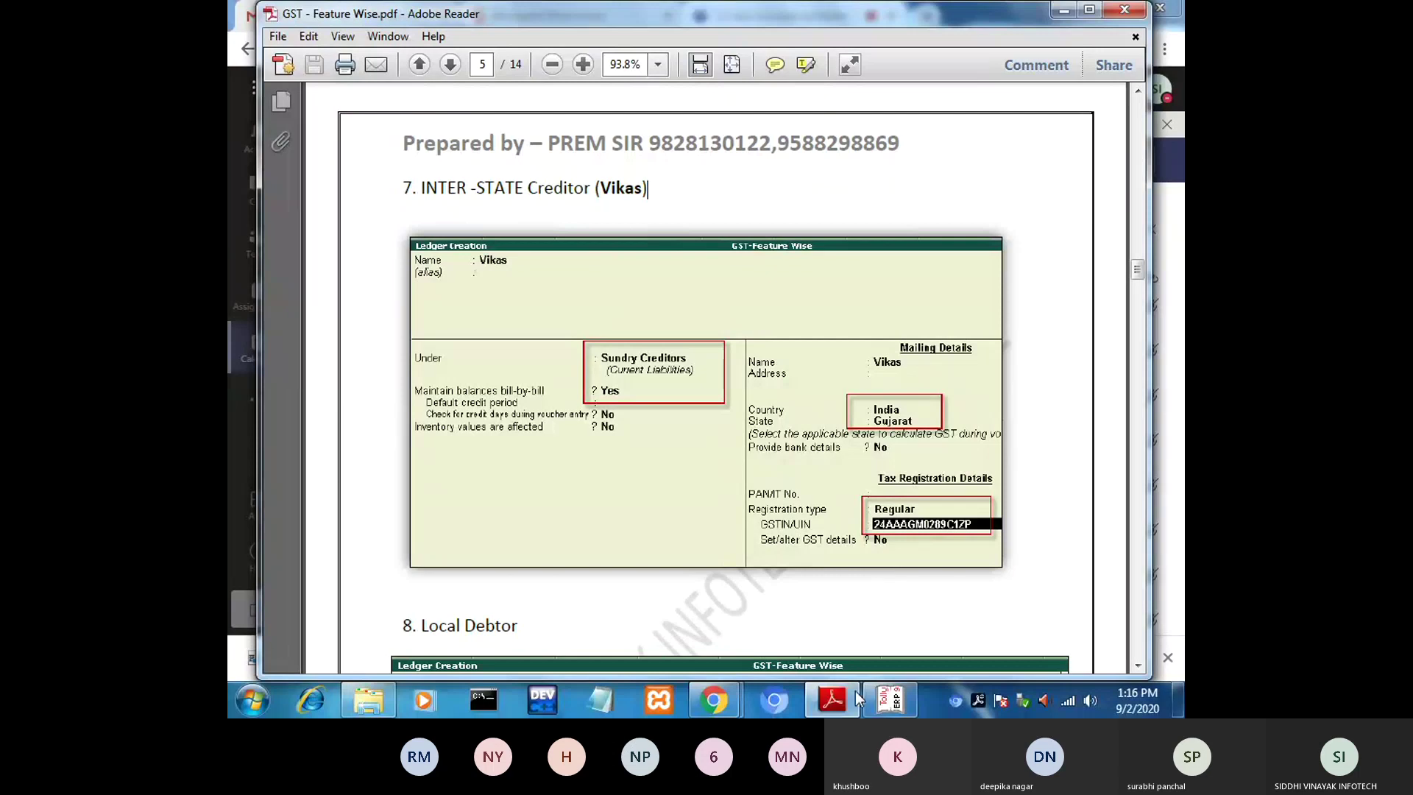
click(898, 700)
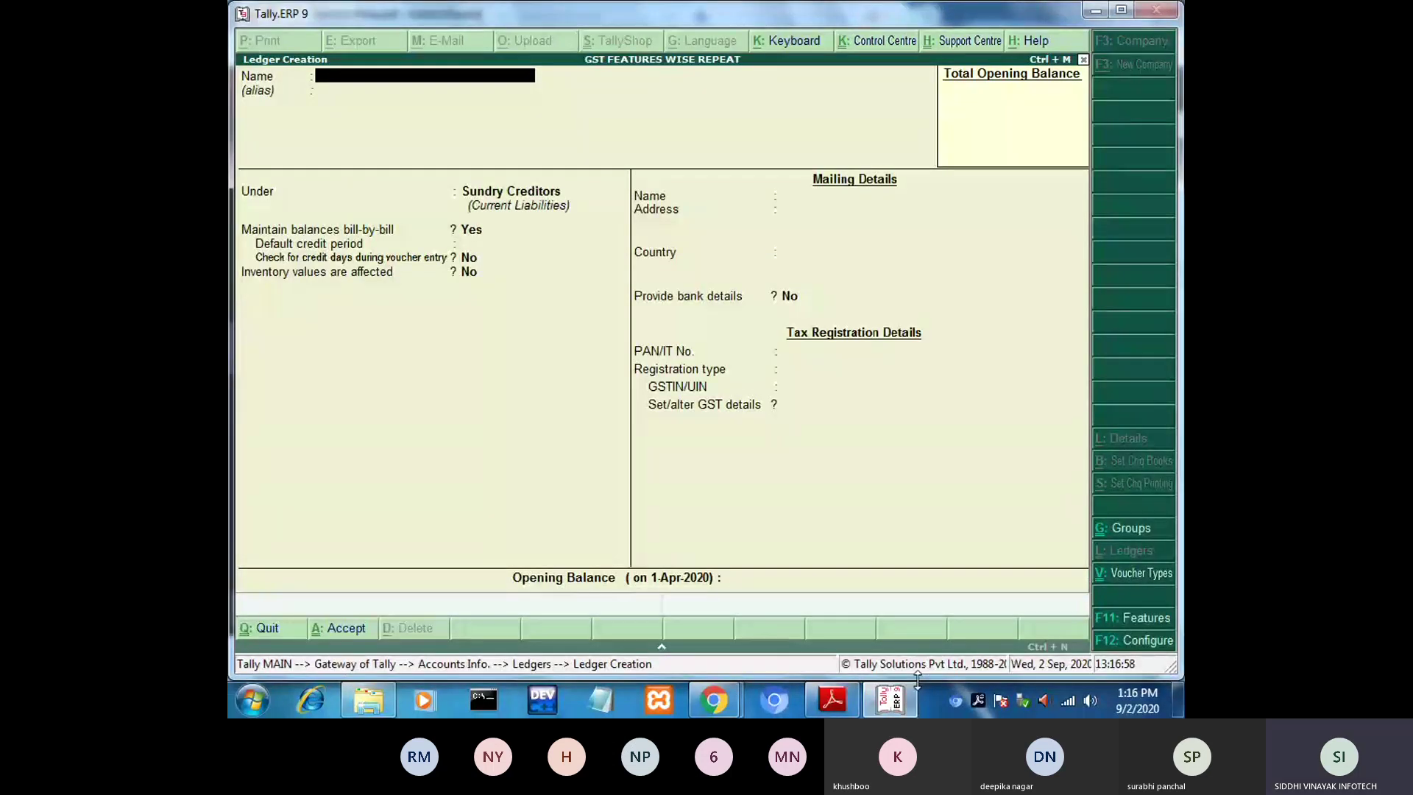
Name the new ledger after the guide's creditor with the suffix '(Inter-State creditor)'.
text(Vikash()
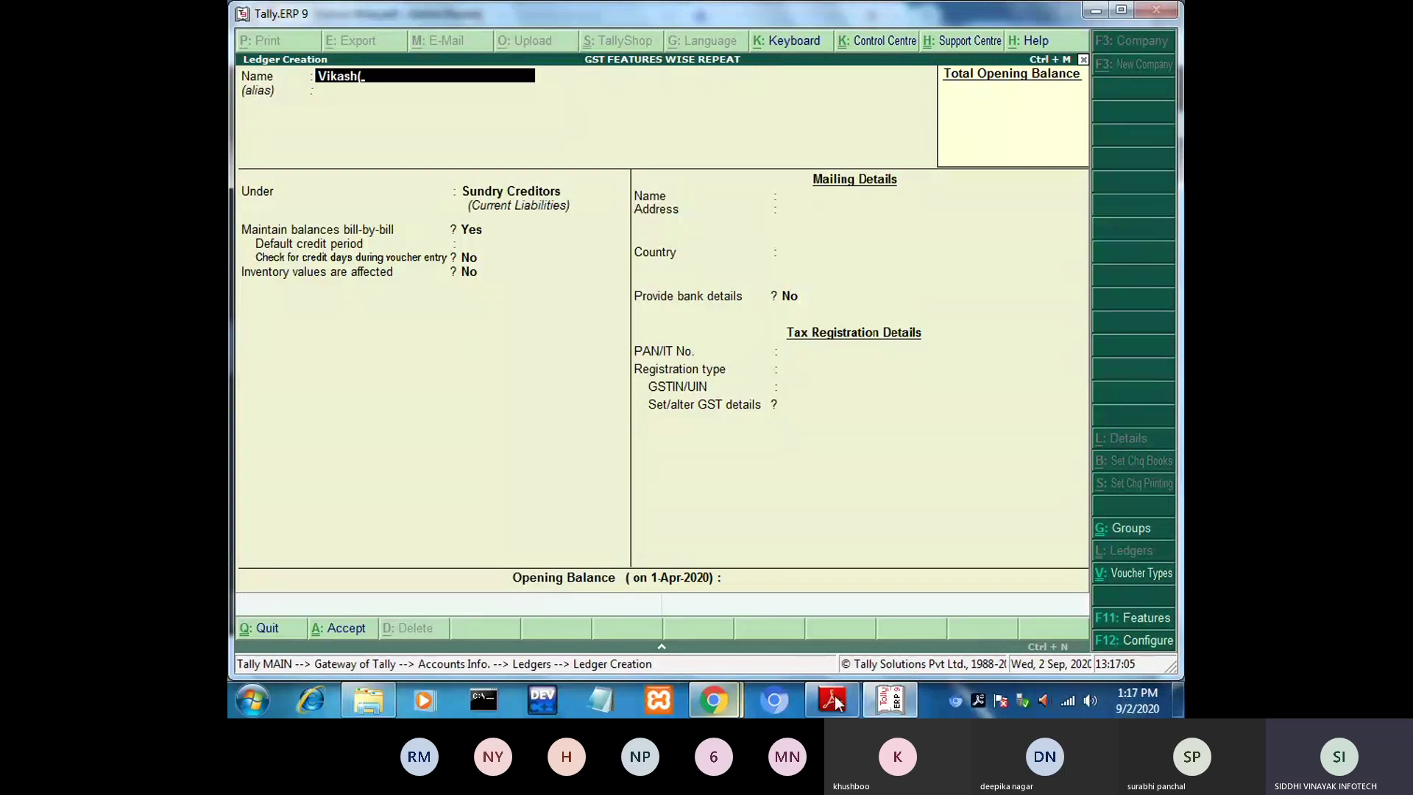
click(887, 700)
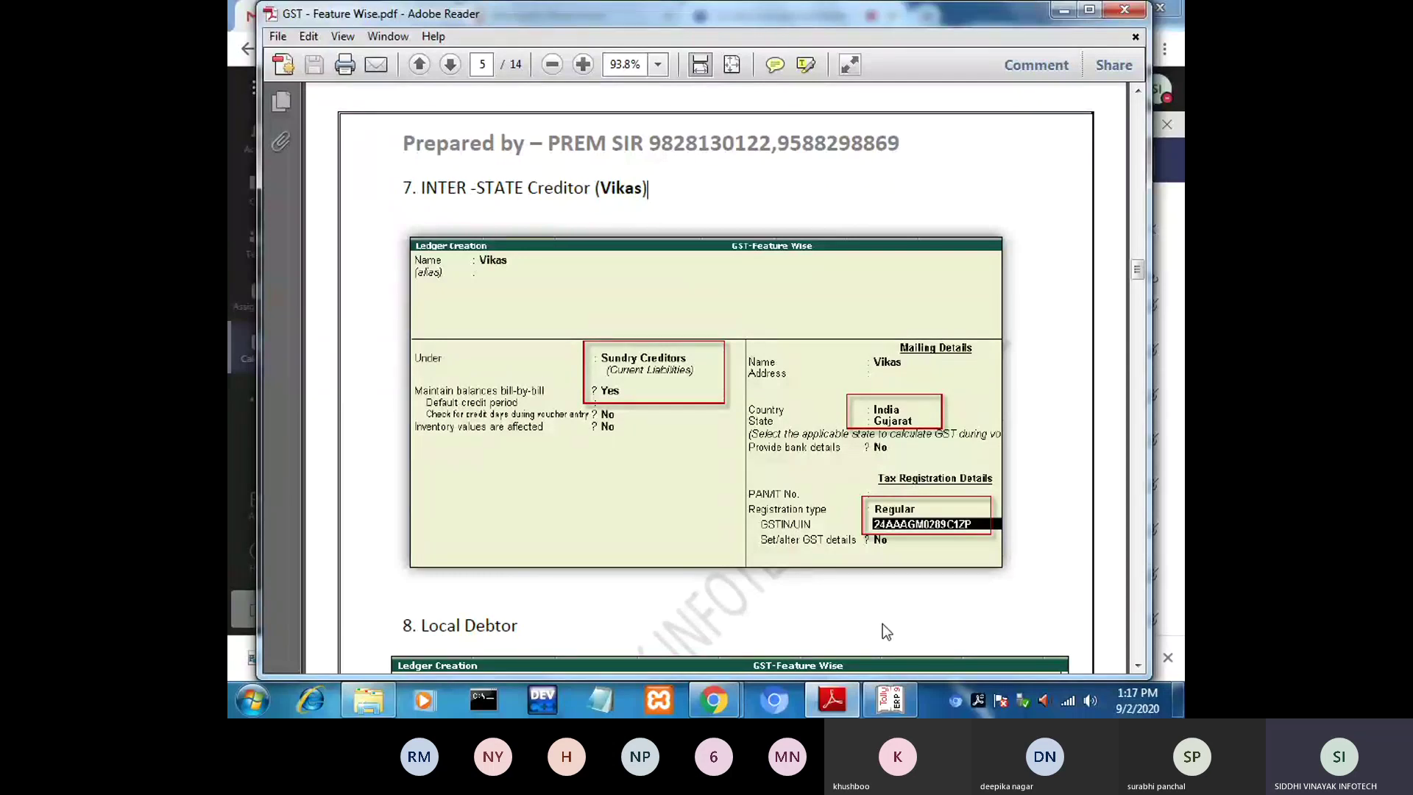
click(903, 703)
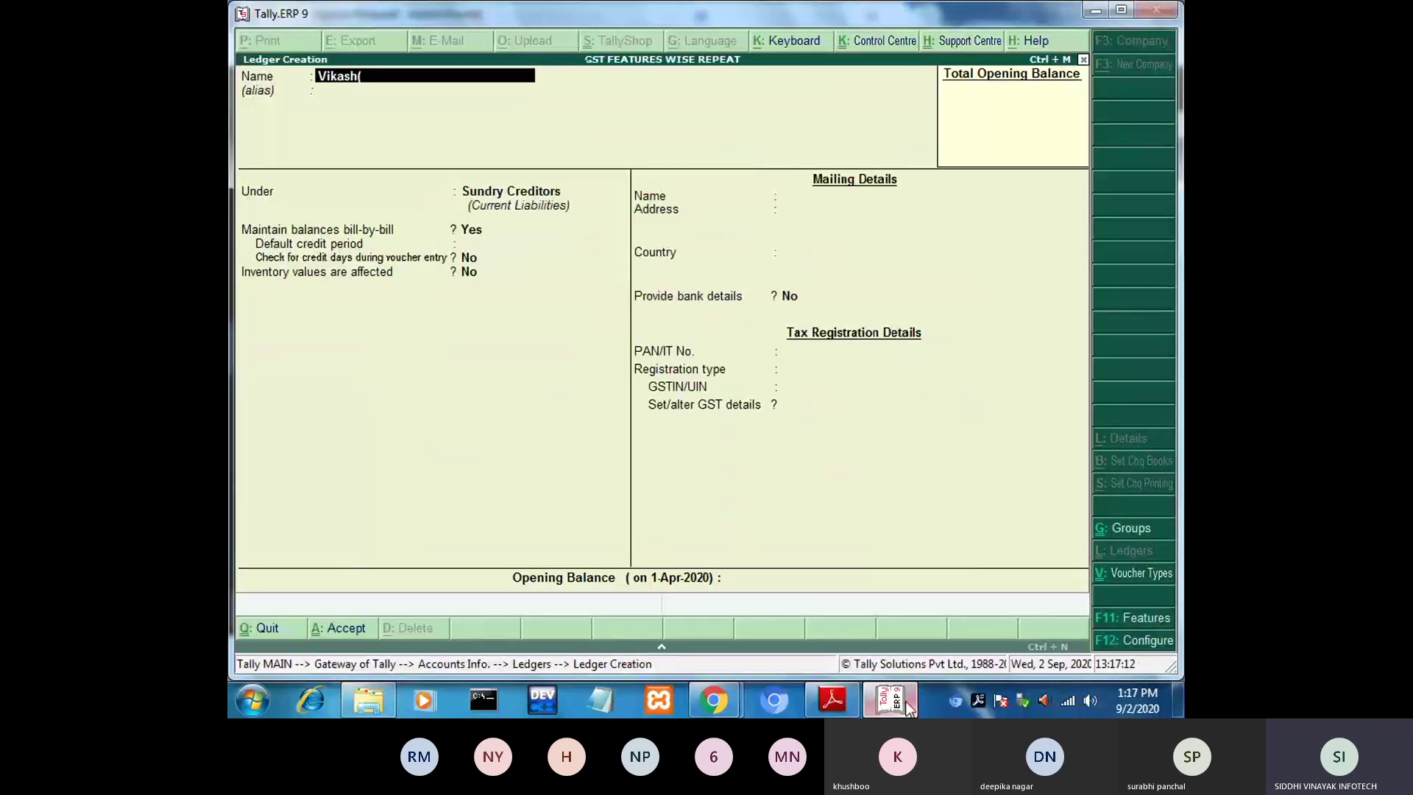
text(Int)
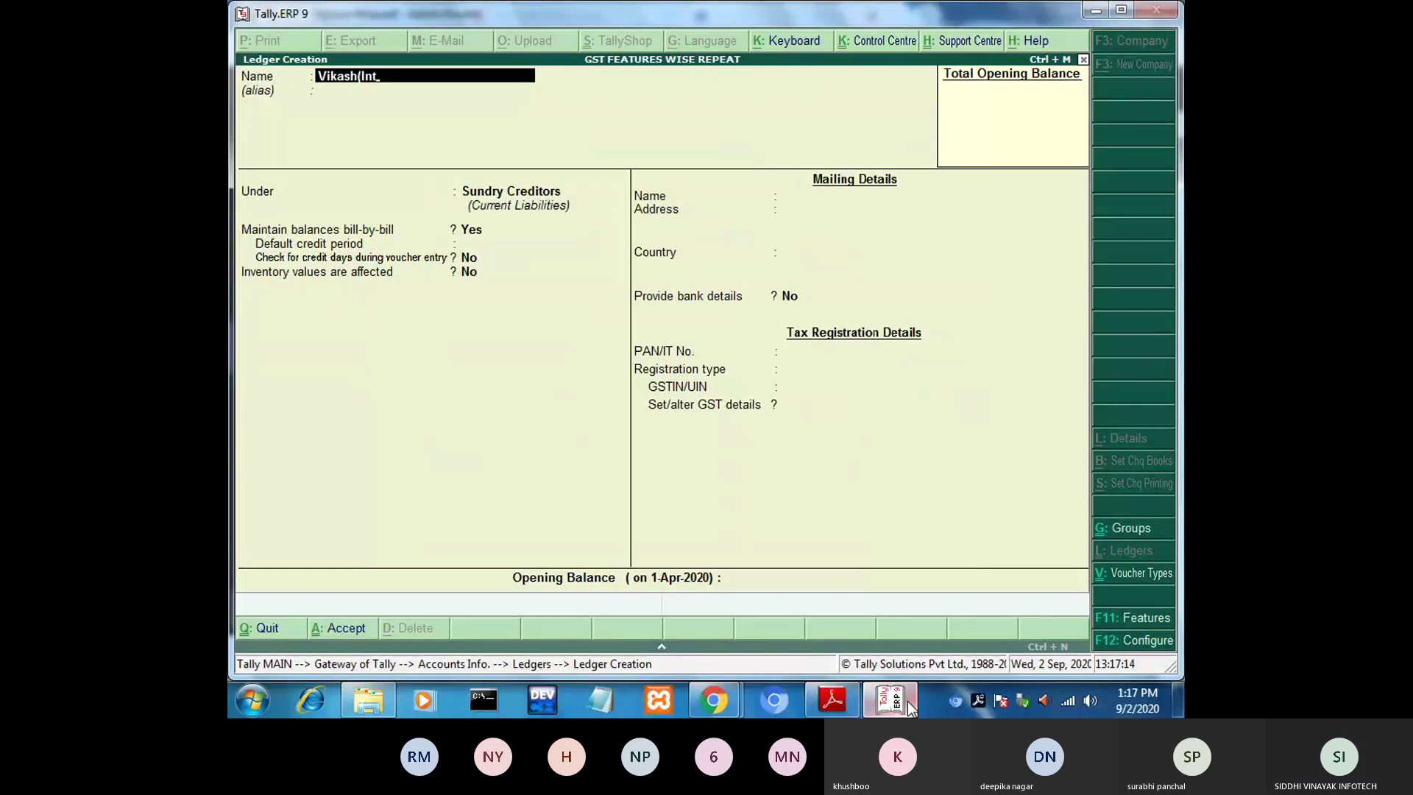
text(er-St)
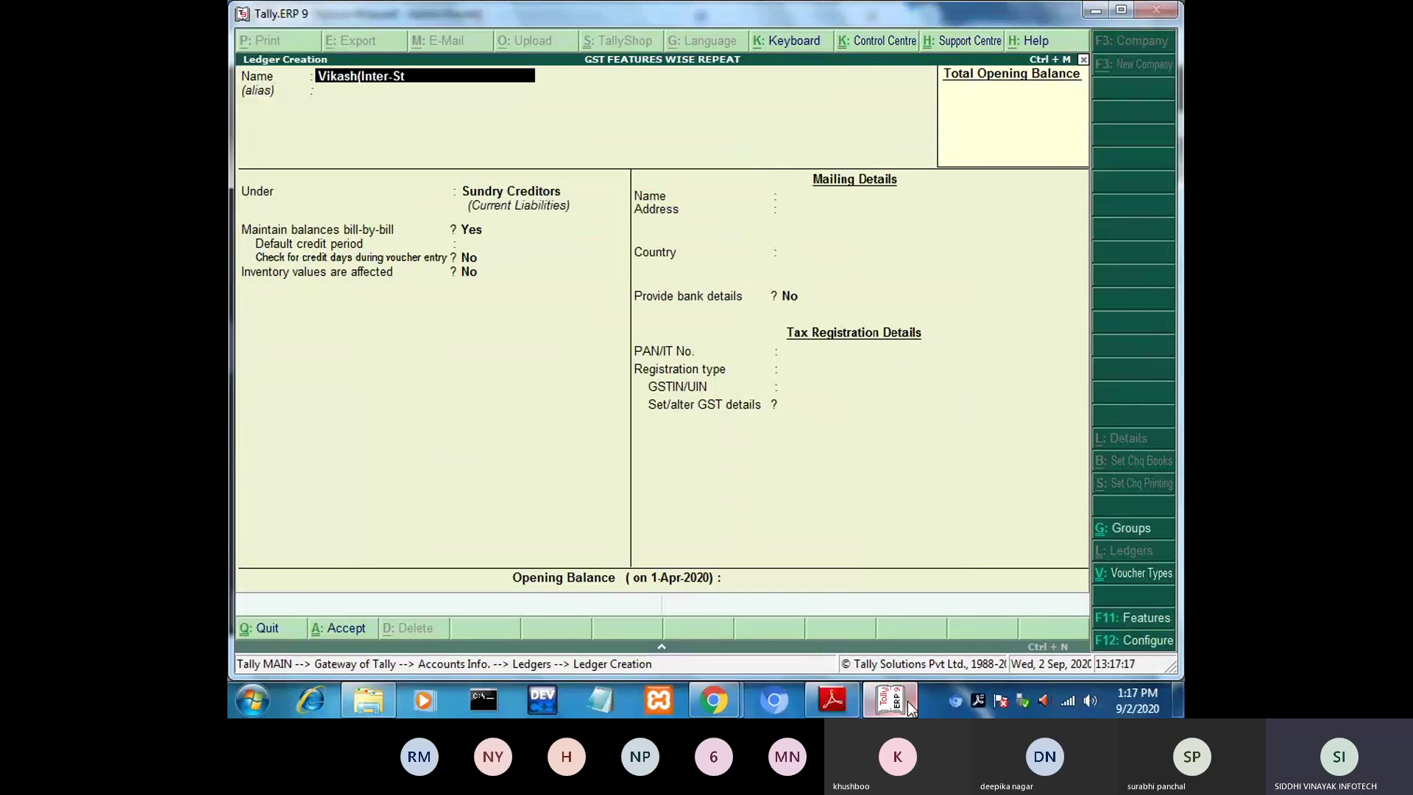
text(ate creditor)_)
key(Return)
Keep group Sundry Creditors, set state to Gujarat and registration type Regular.
key(Return)
key(Return)
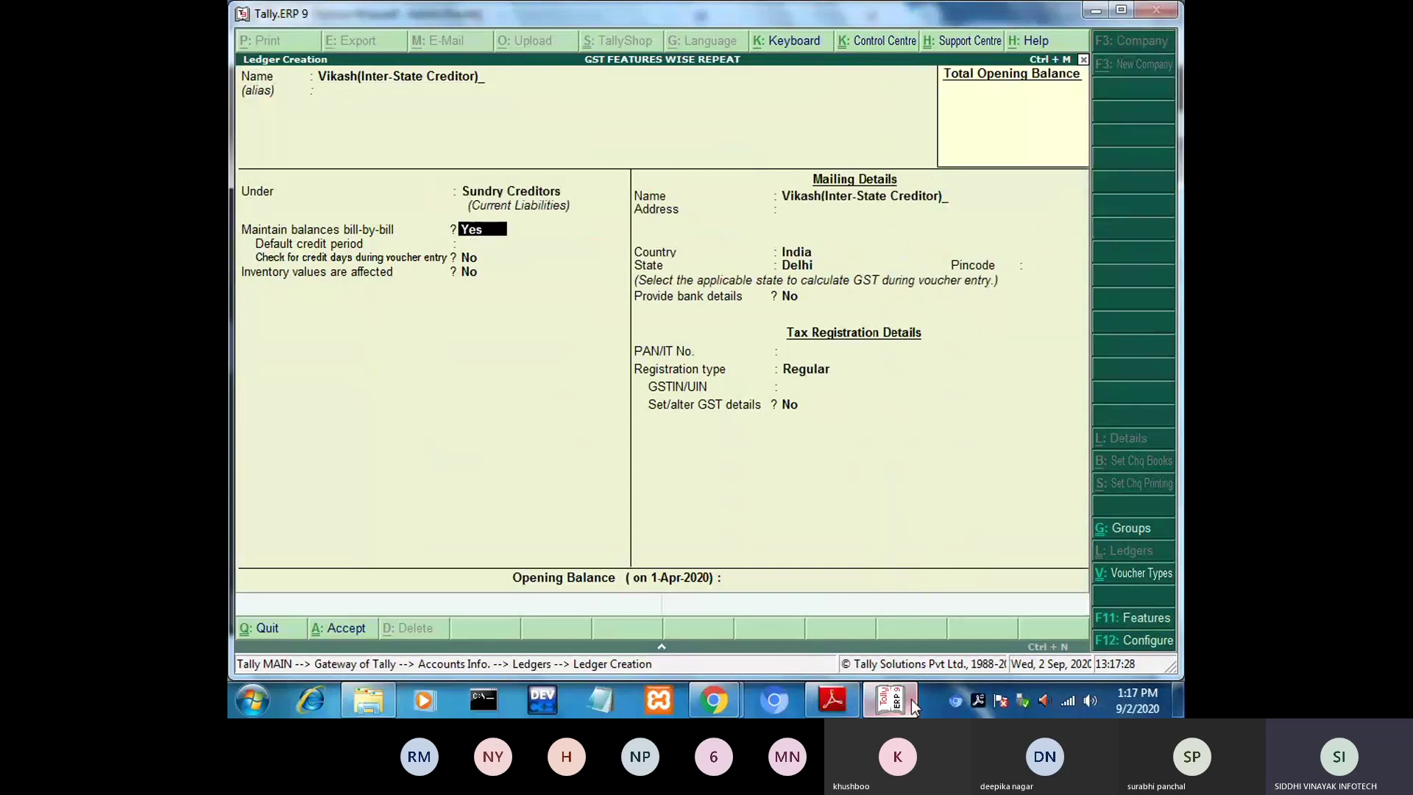
key(Return)
key(Return)
key(Return)
key(Return)
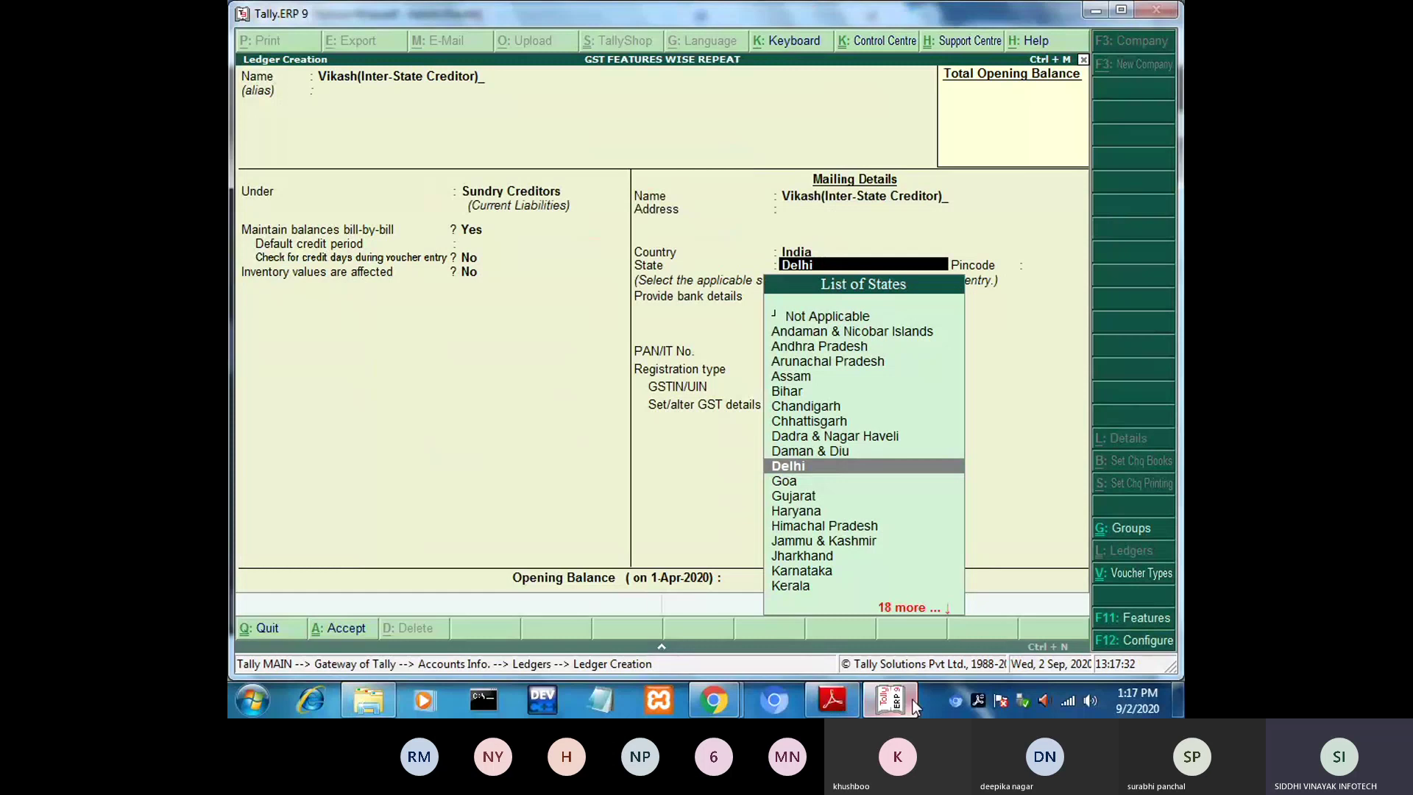
text(G)
key(Down)
key(Return)
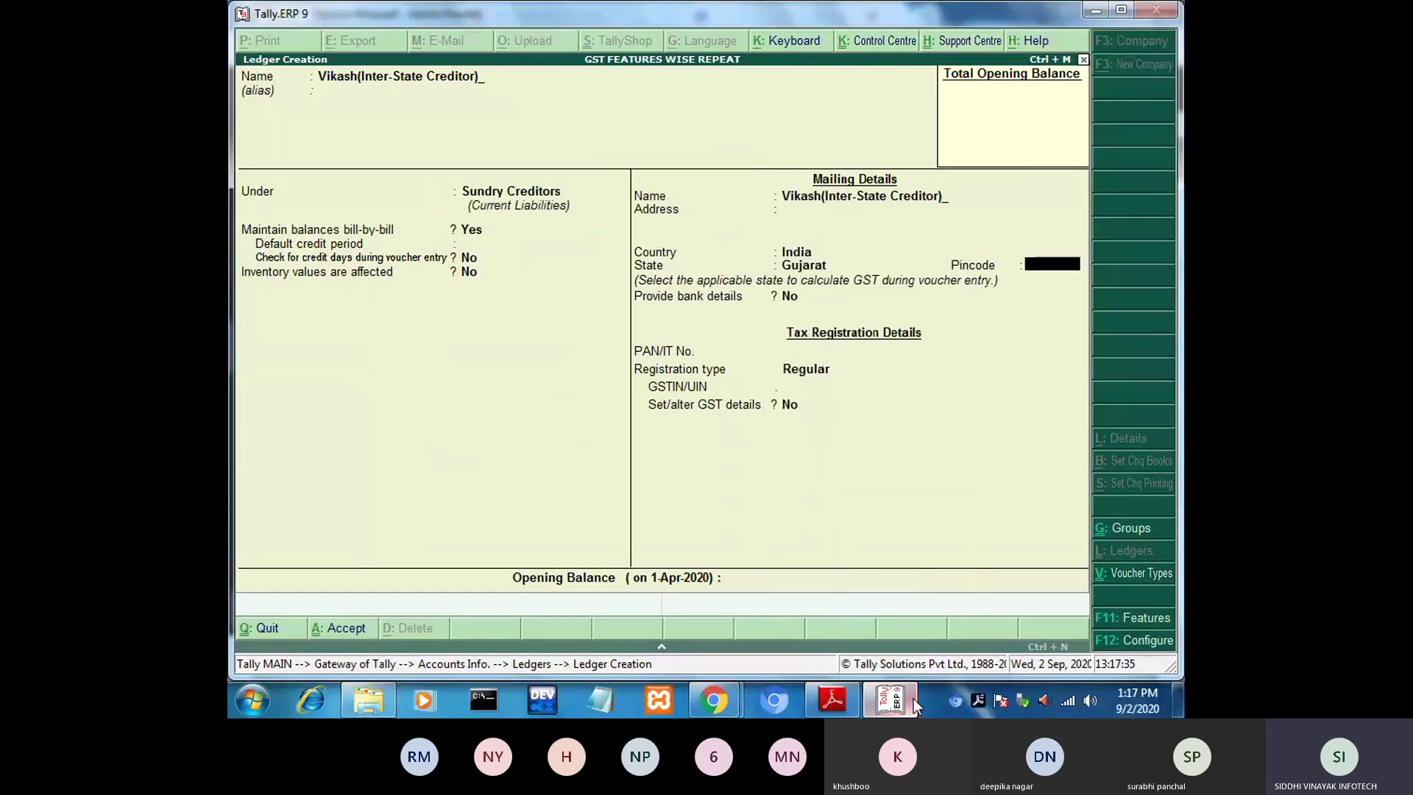
key(Return)
key(Return)
key(Return)
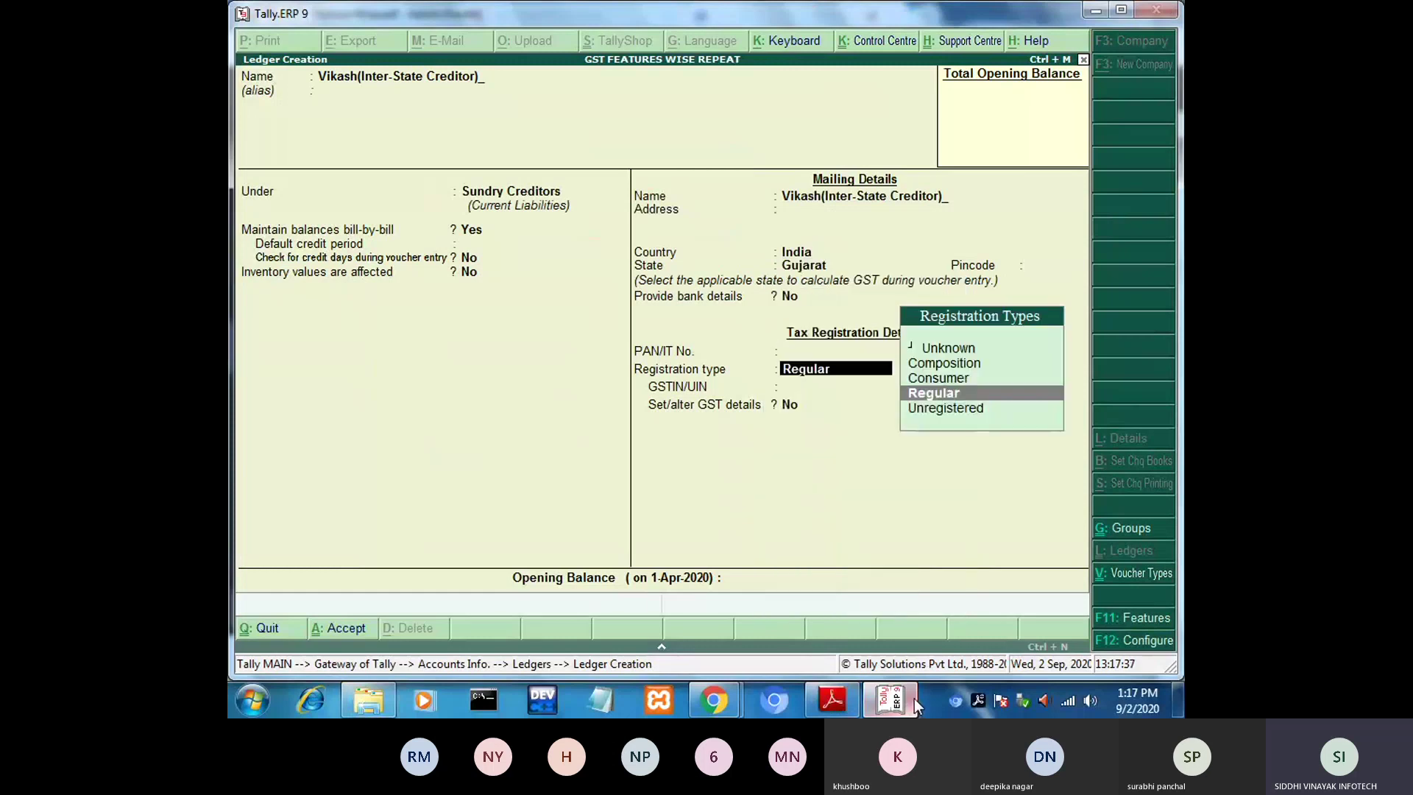
key(Return)
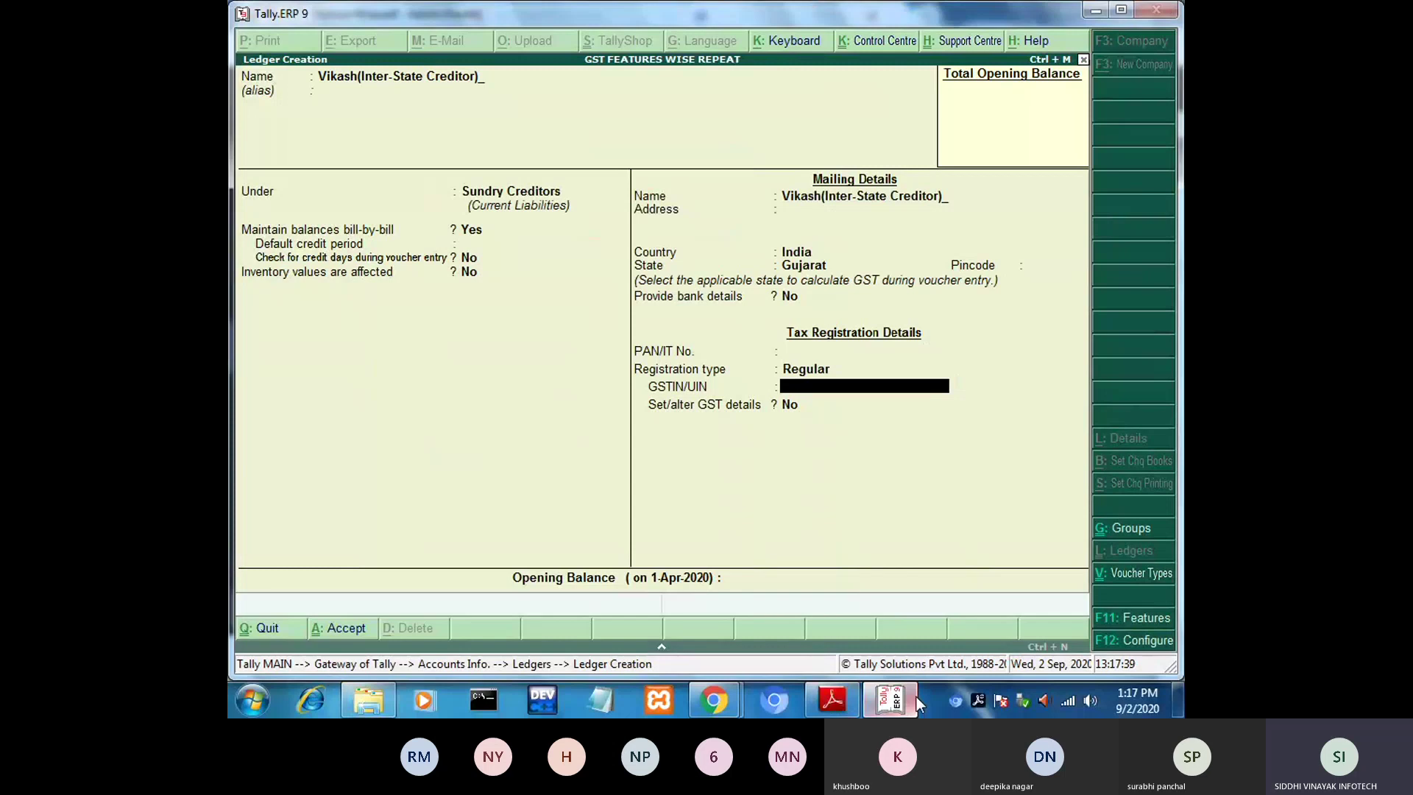
Enter the inter-state creditor's GSTIN, copying it in parts from the reference PDF.
click(894, 704)
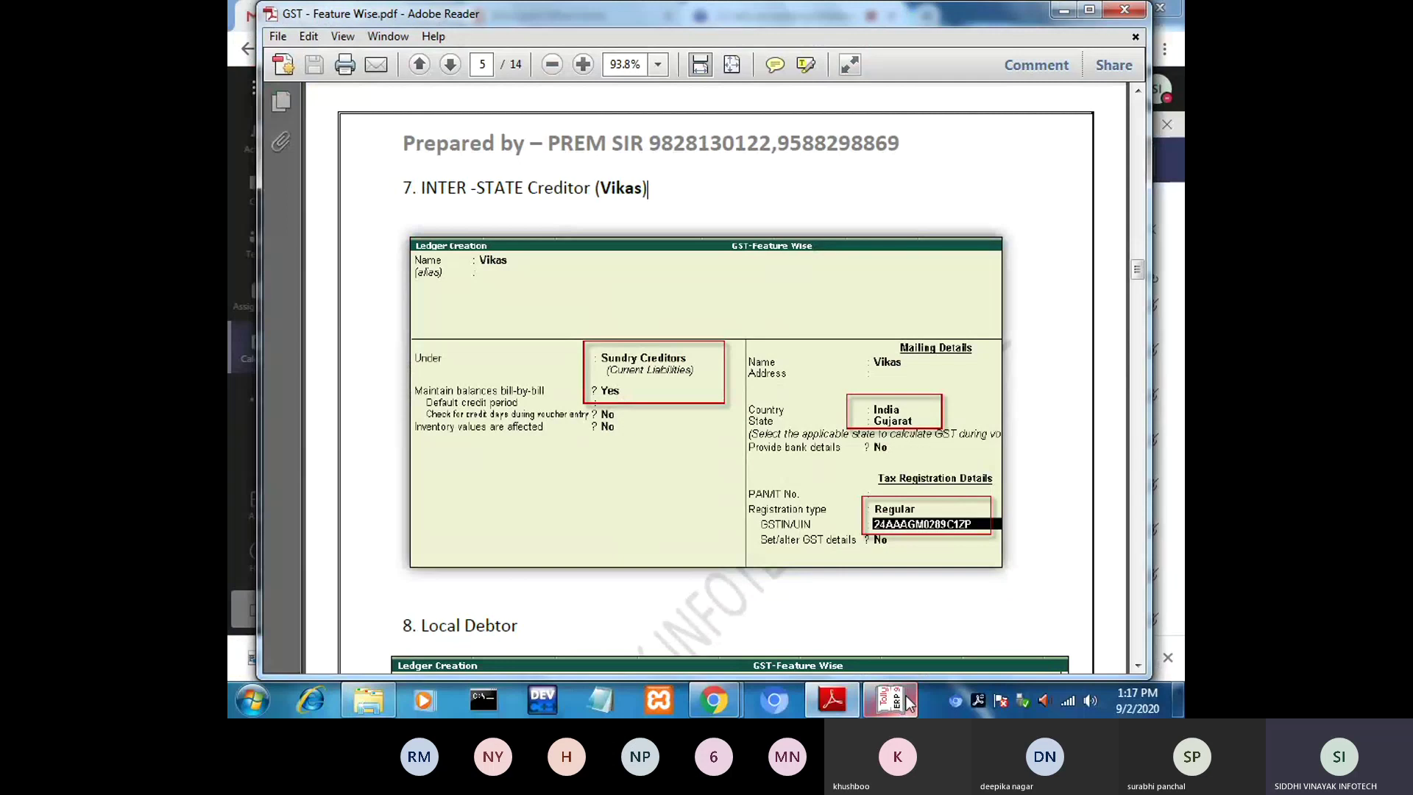
click(910, 703)
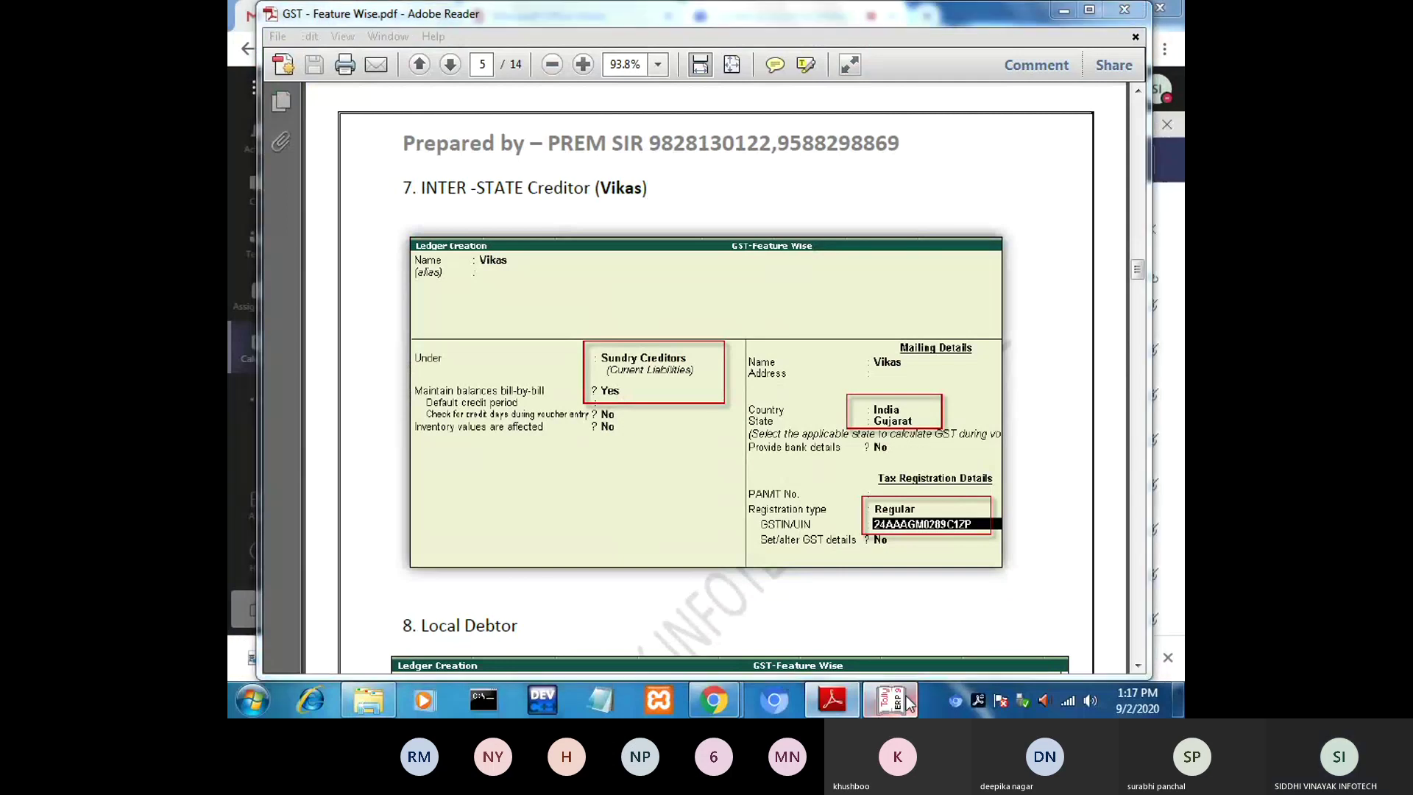
text(24)
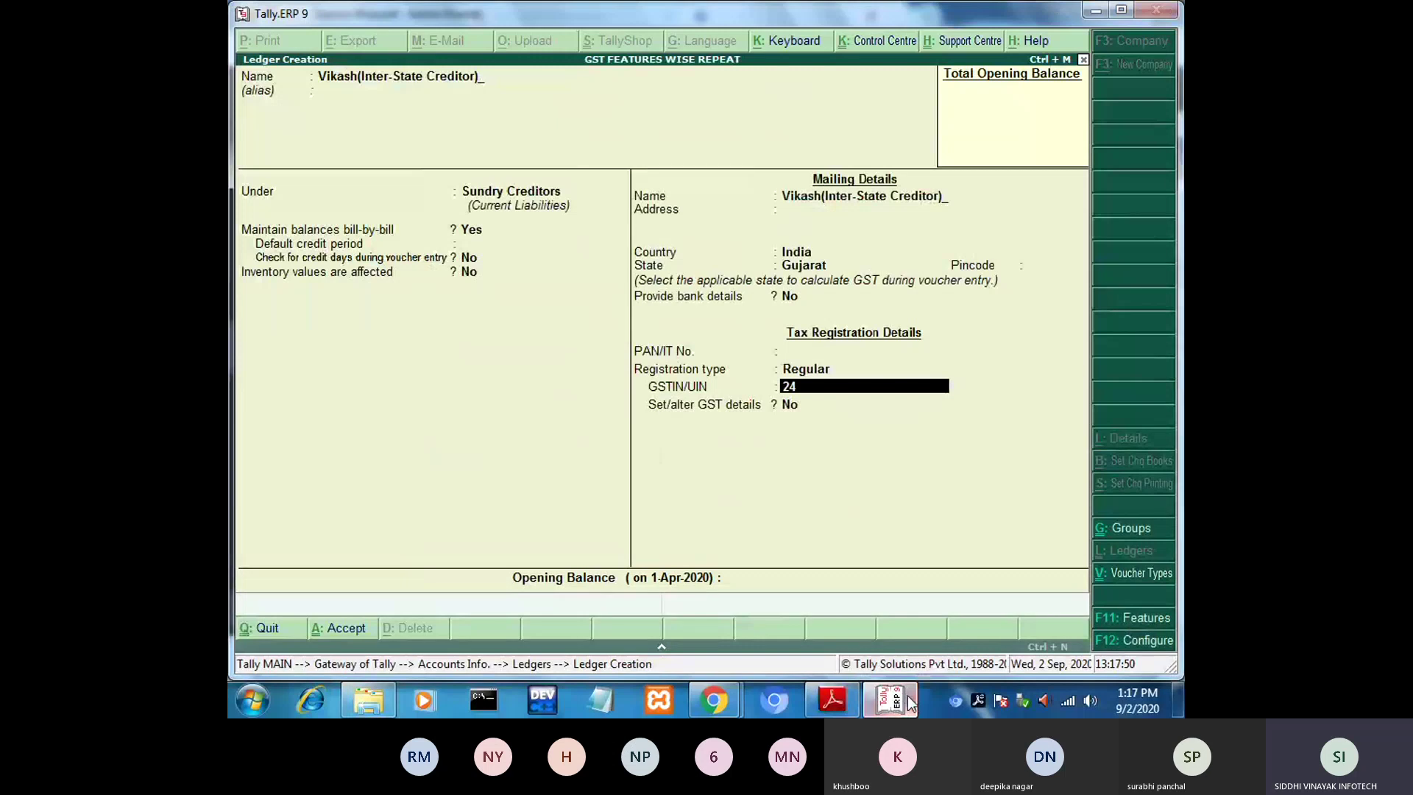
text(AAAGM)
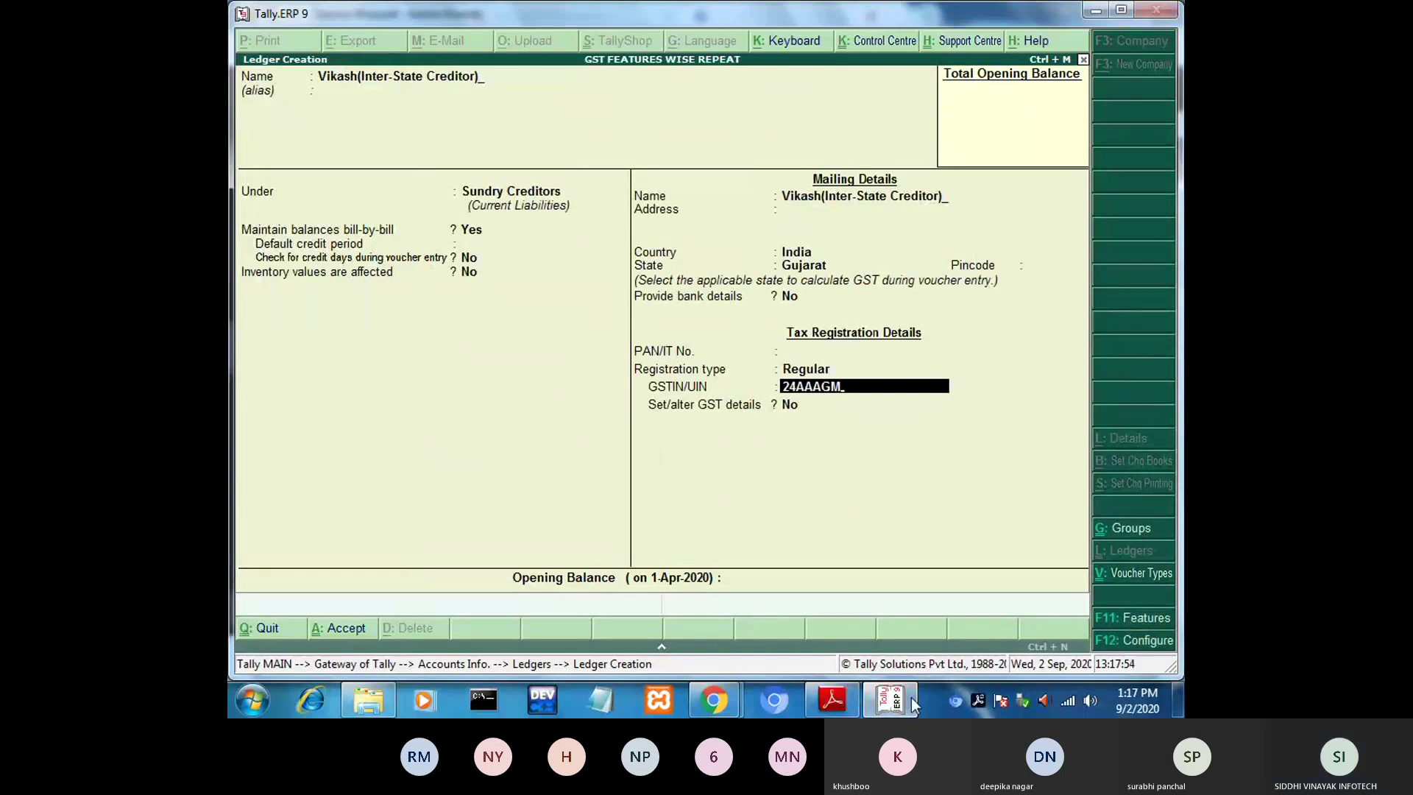
click(907, 704)
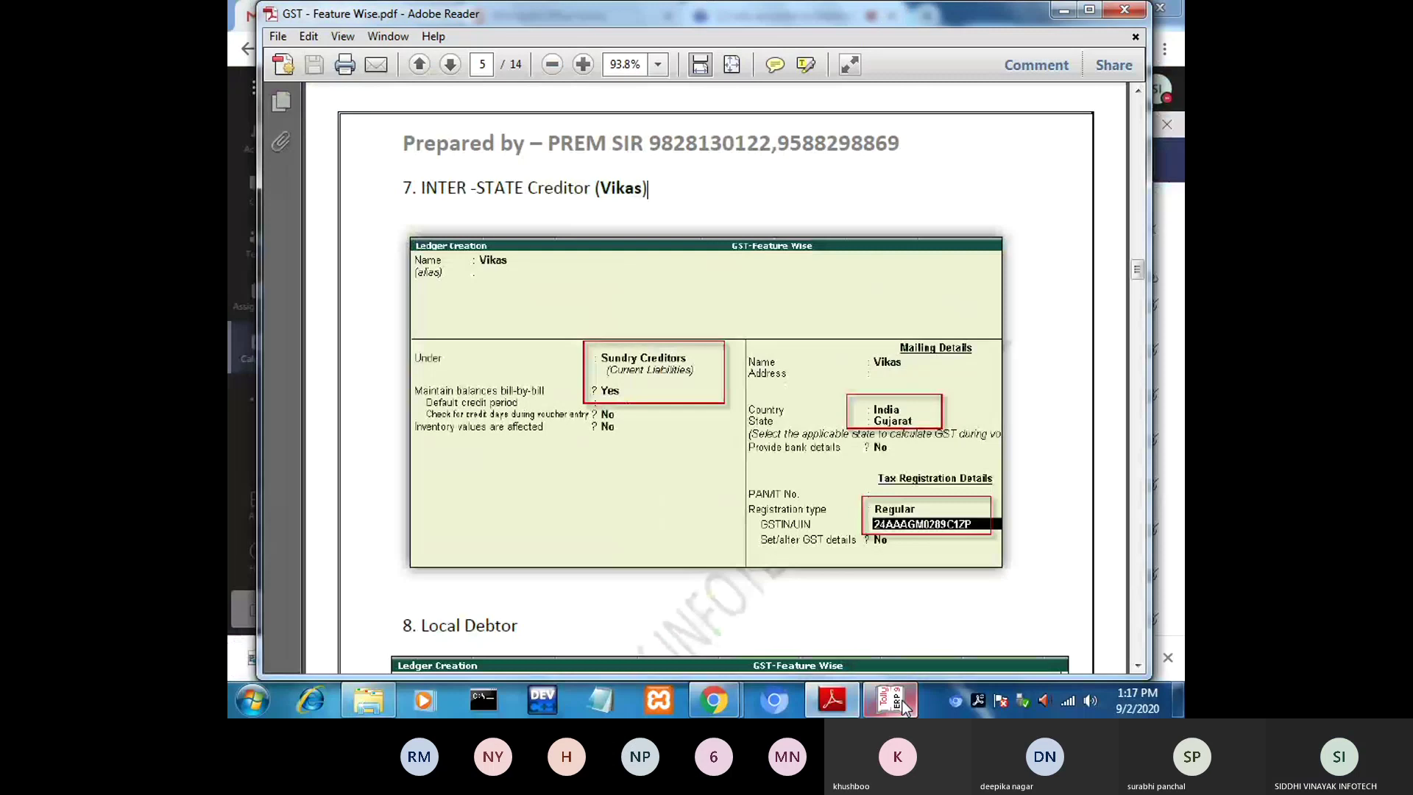
click(907, 705)
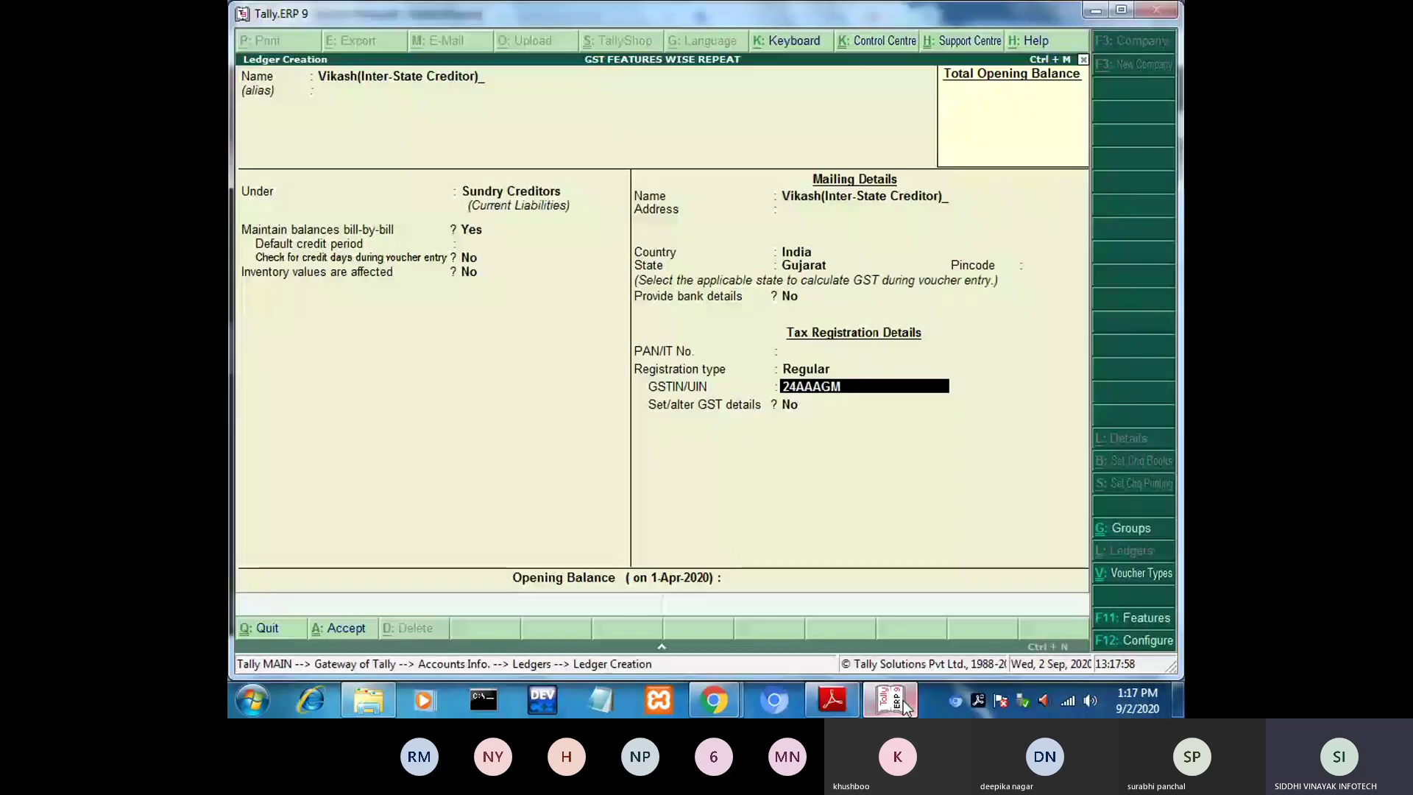
text(0289)
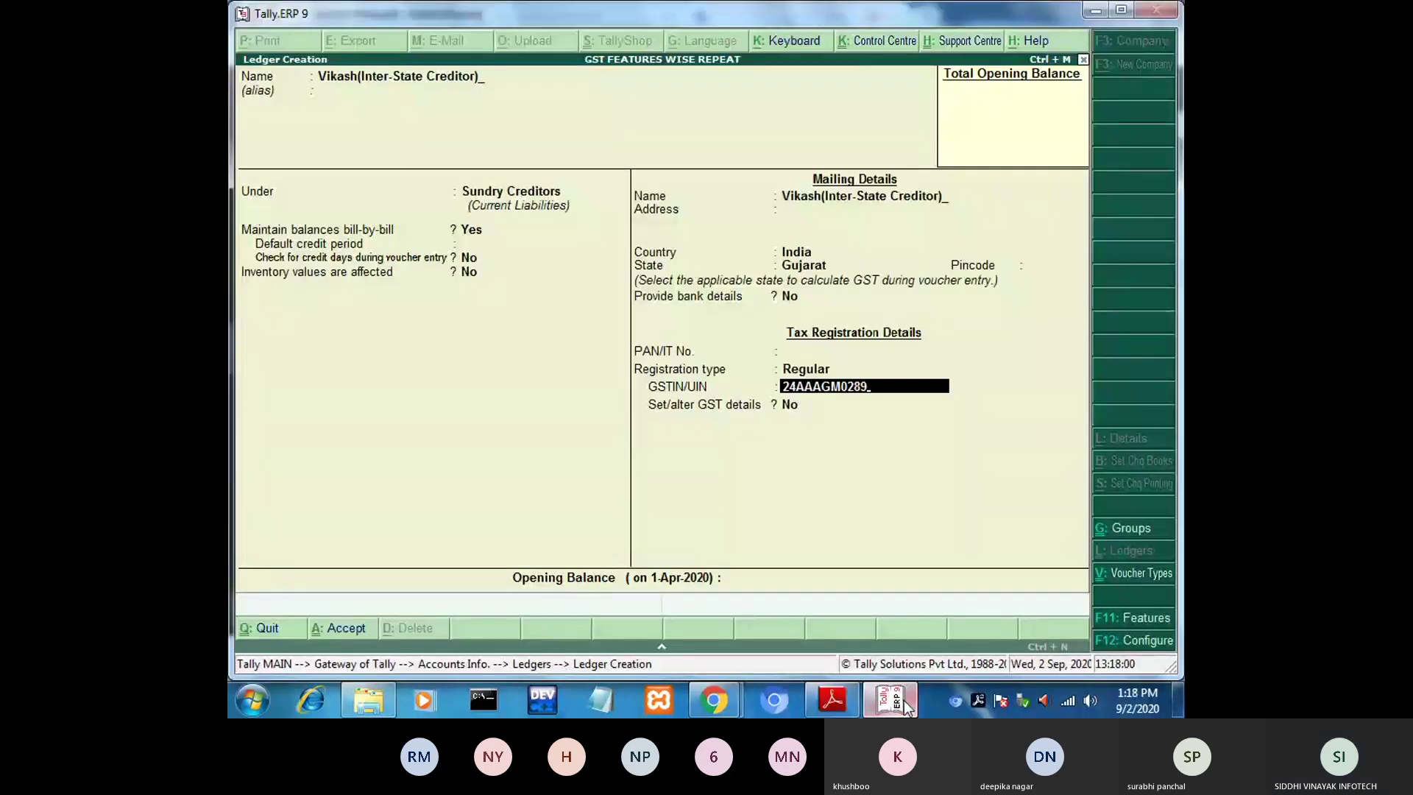
click(907, 705)
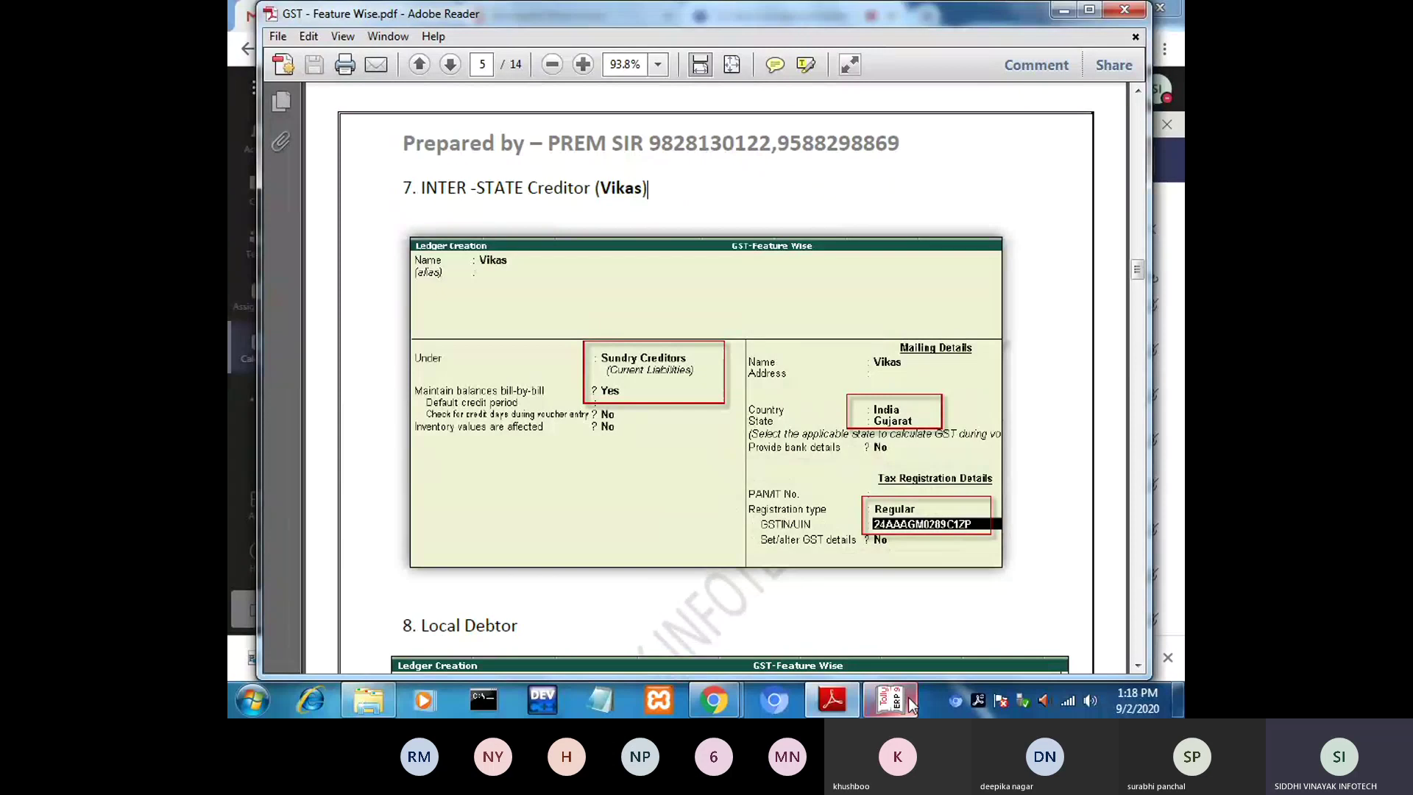
click(908, 703)
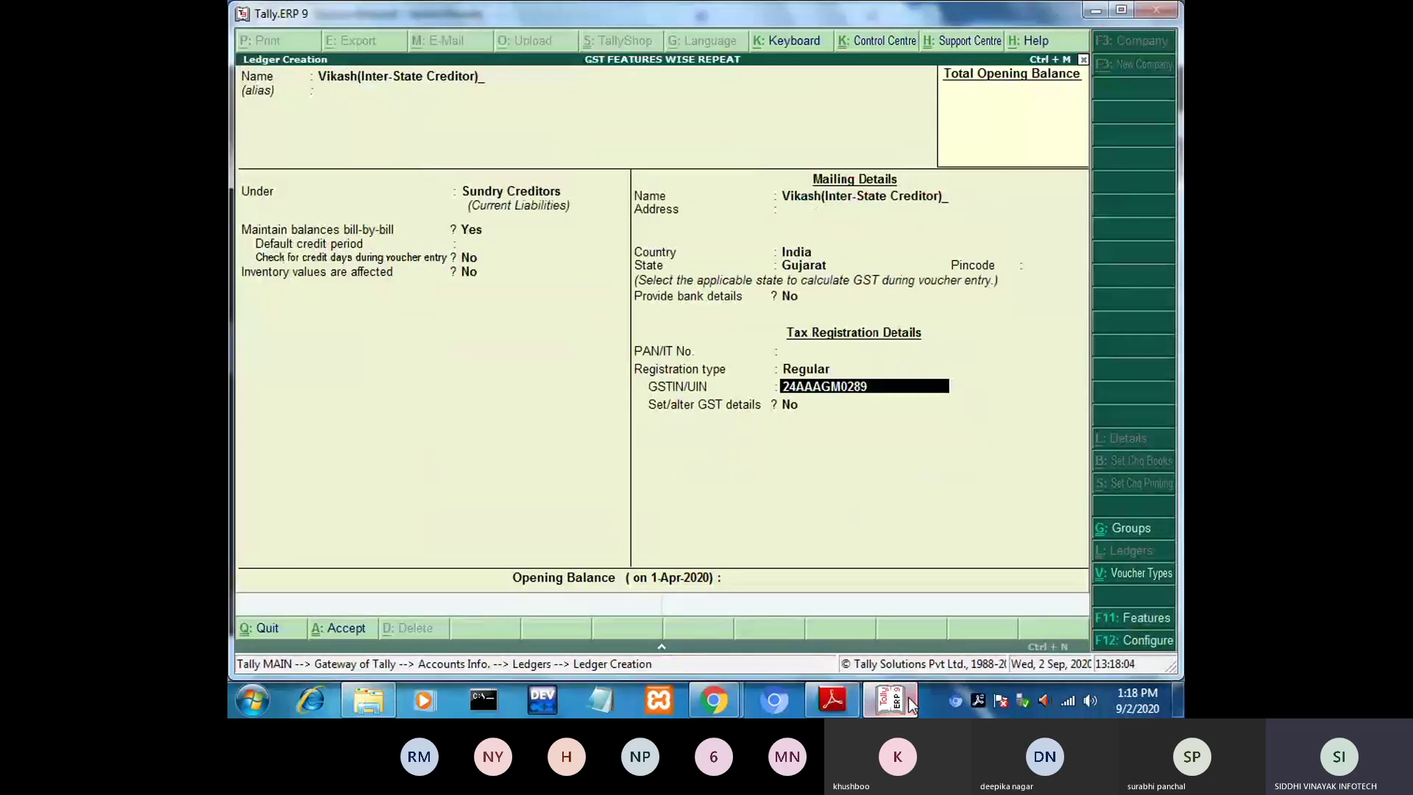
text(C1ZP)
Confirm the GSTIN, leave GST details unaltered and save the inter-state creditor ledger.
key(Return)
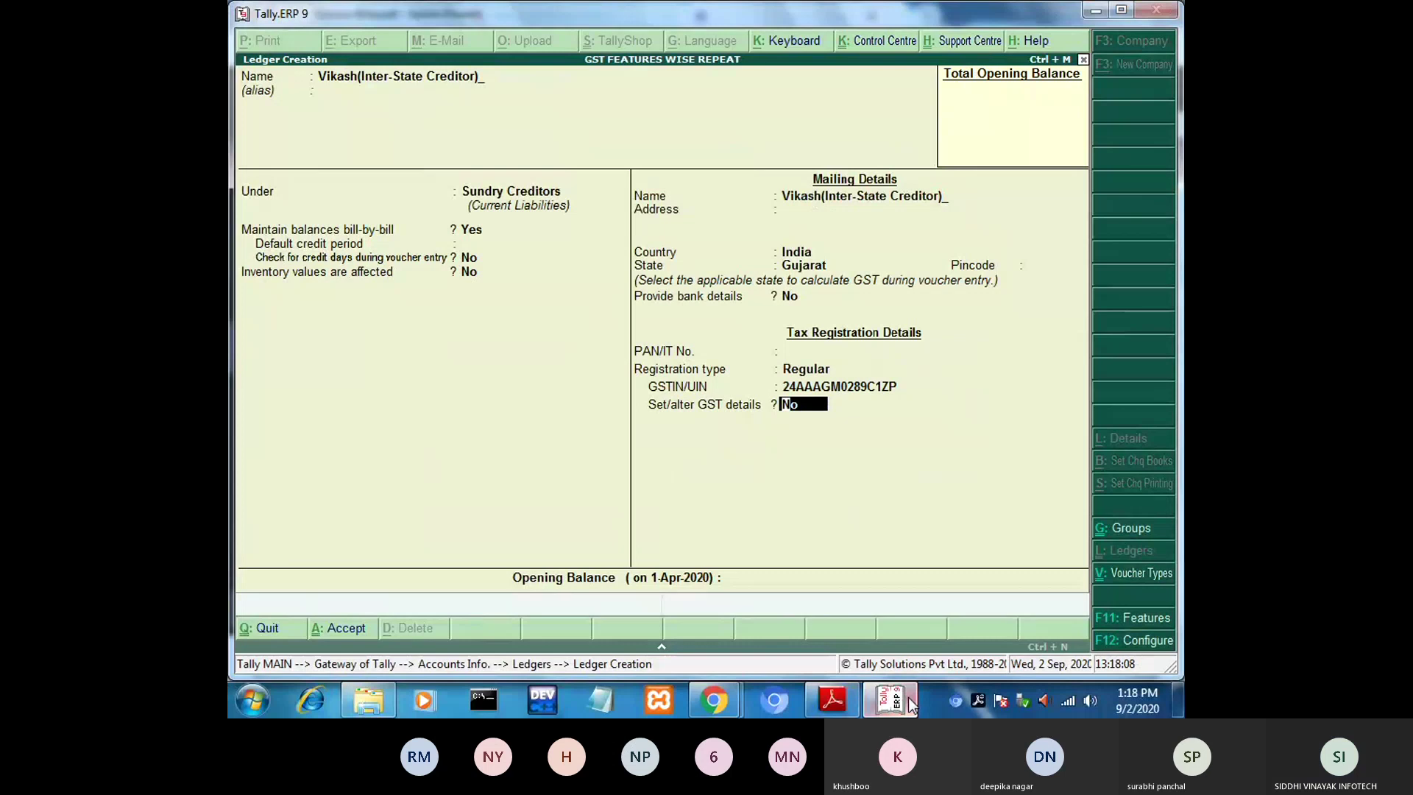
key(Return)
key(Return)
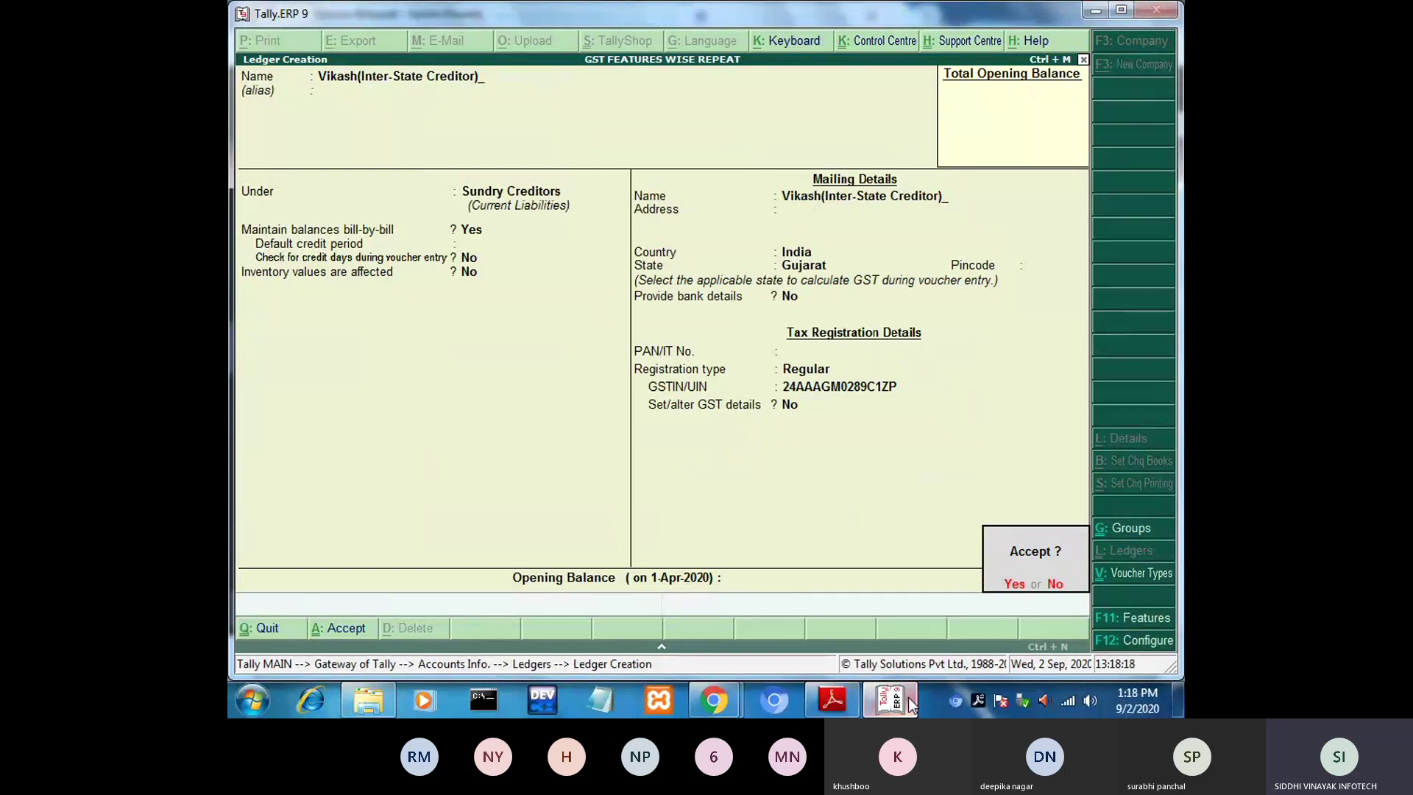
key(Return)
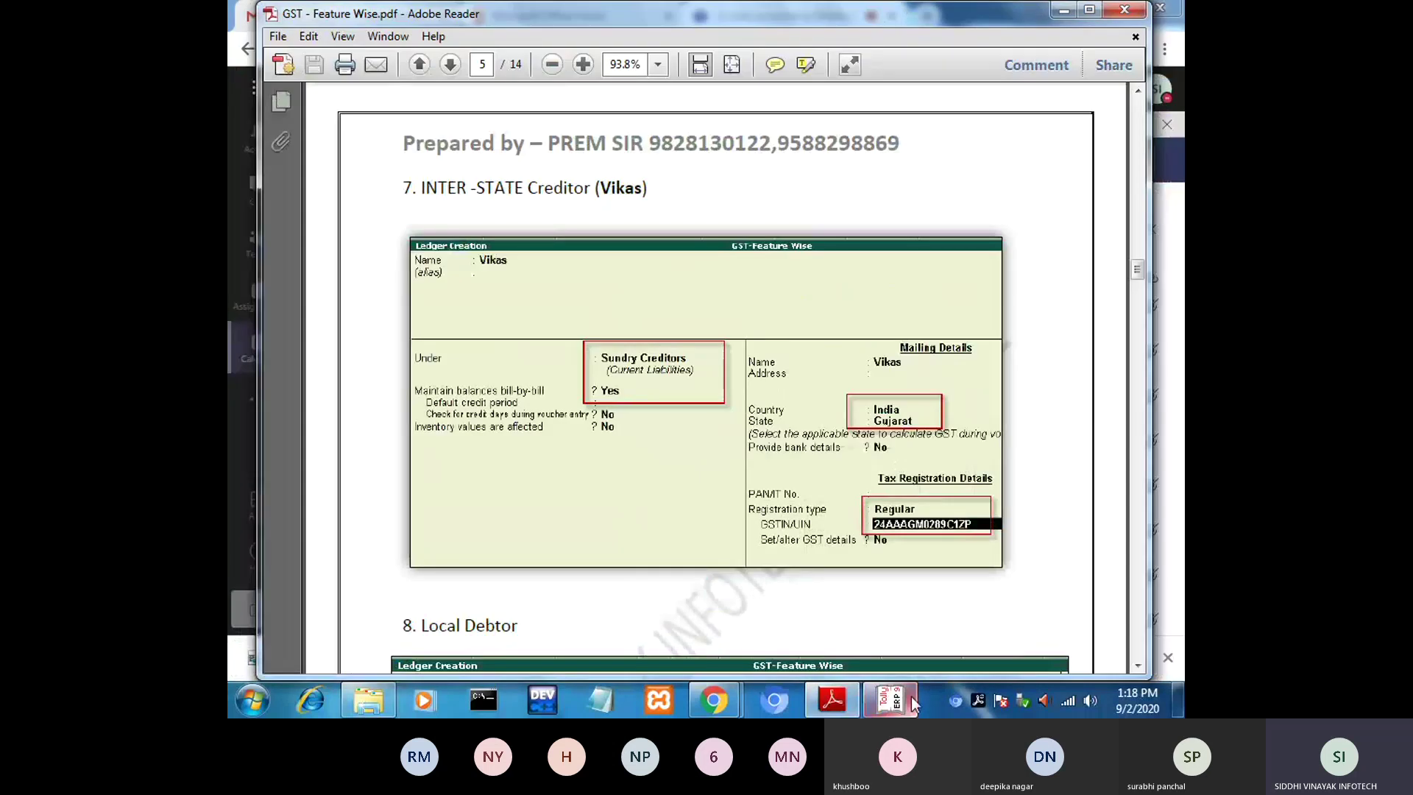
Scroll the guide to the Local Debtor example and name a new ledger with suffix '(Local Debtor)'.
drag(1138, 272, 1139, 289)
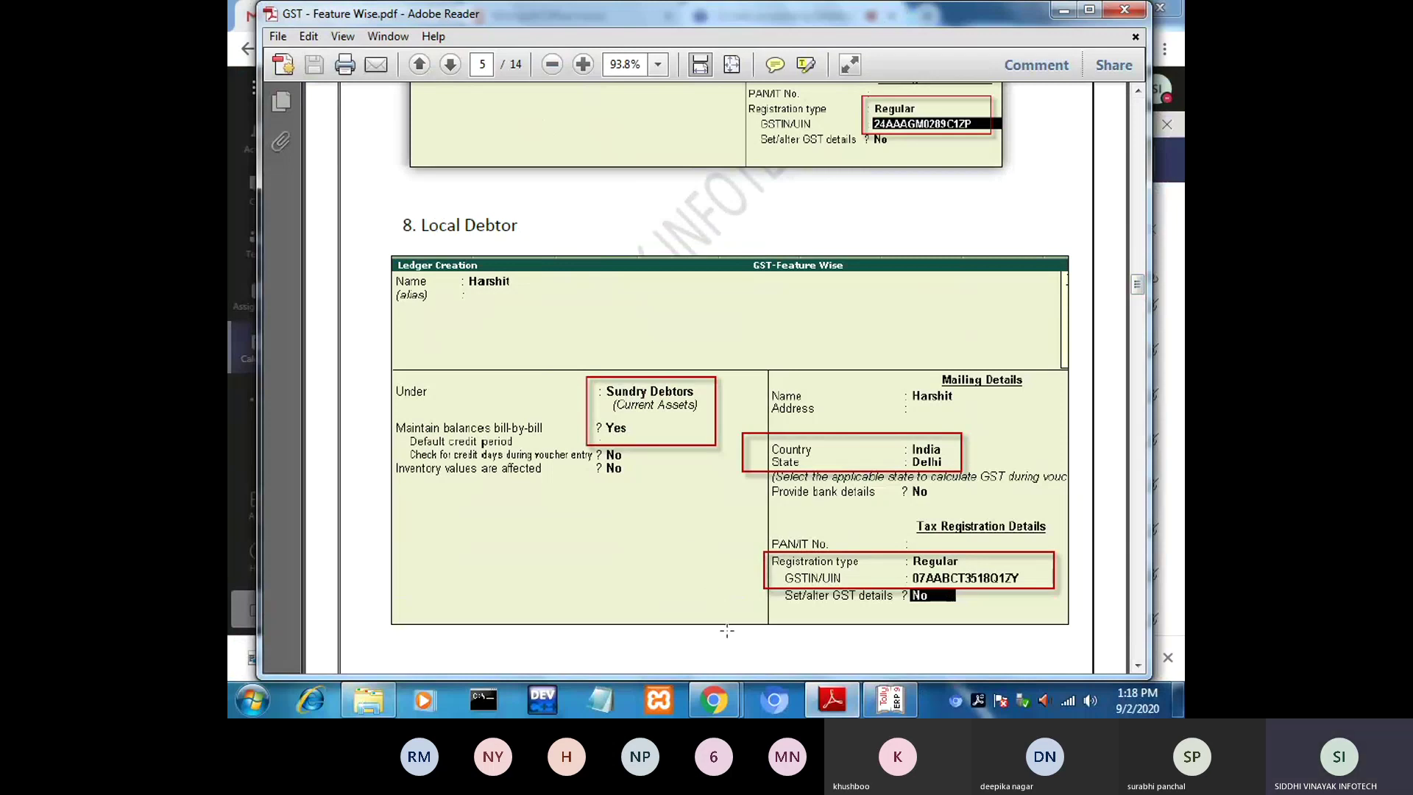
click(886, 705)
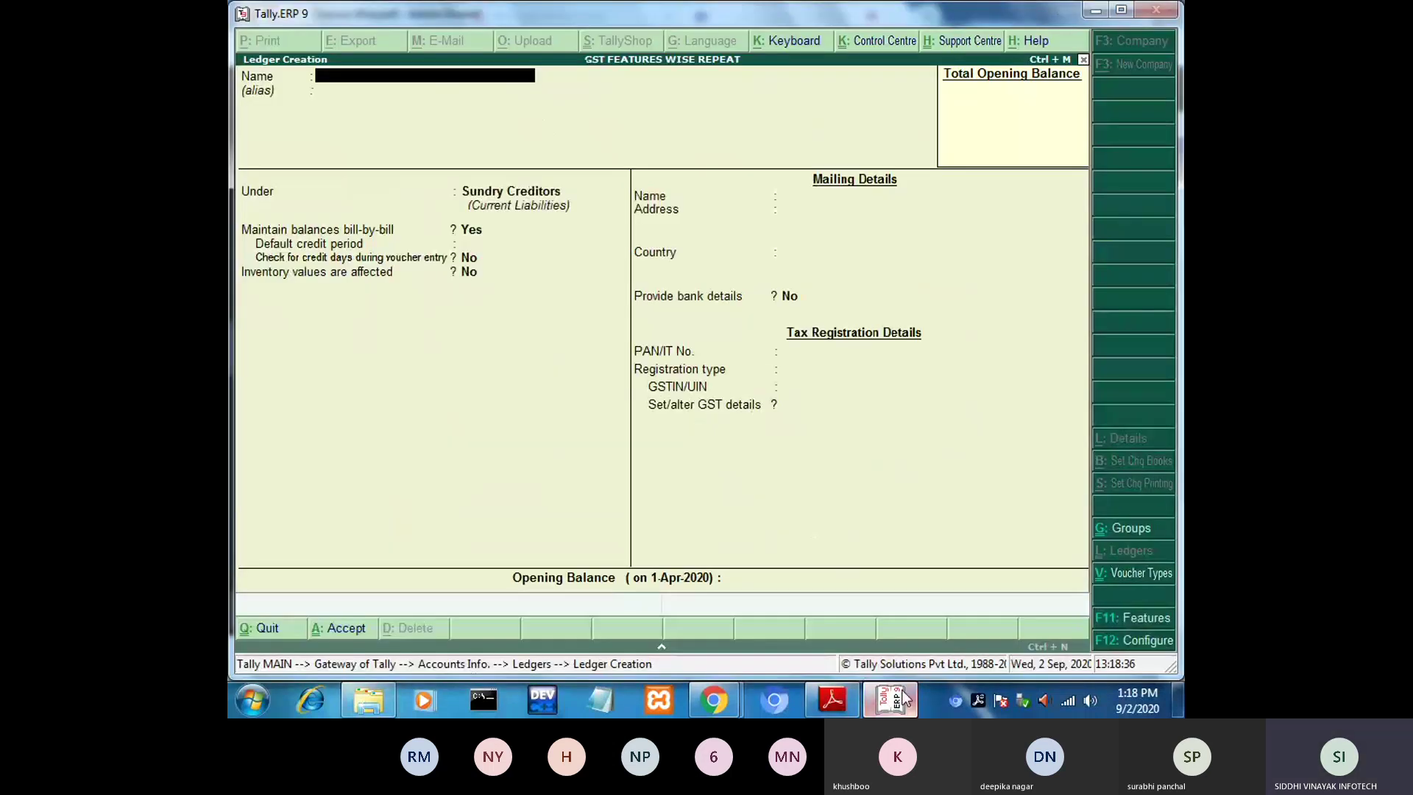
text(Harshit(Local De)
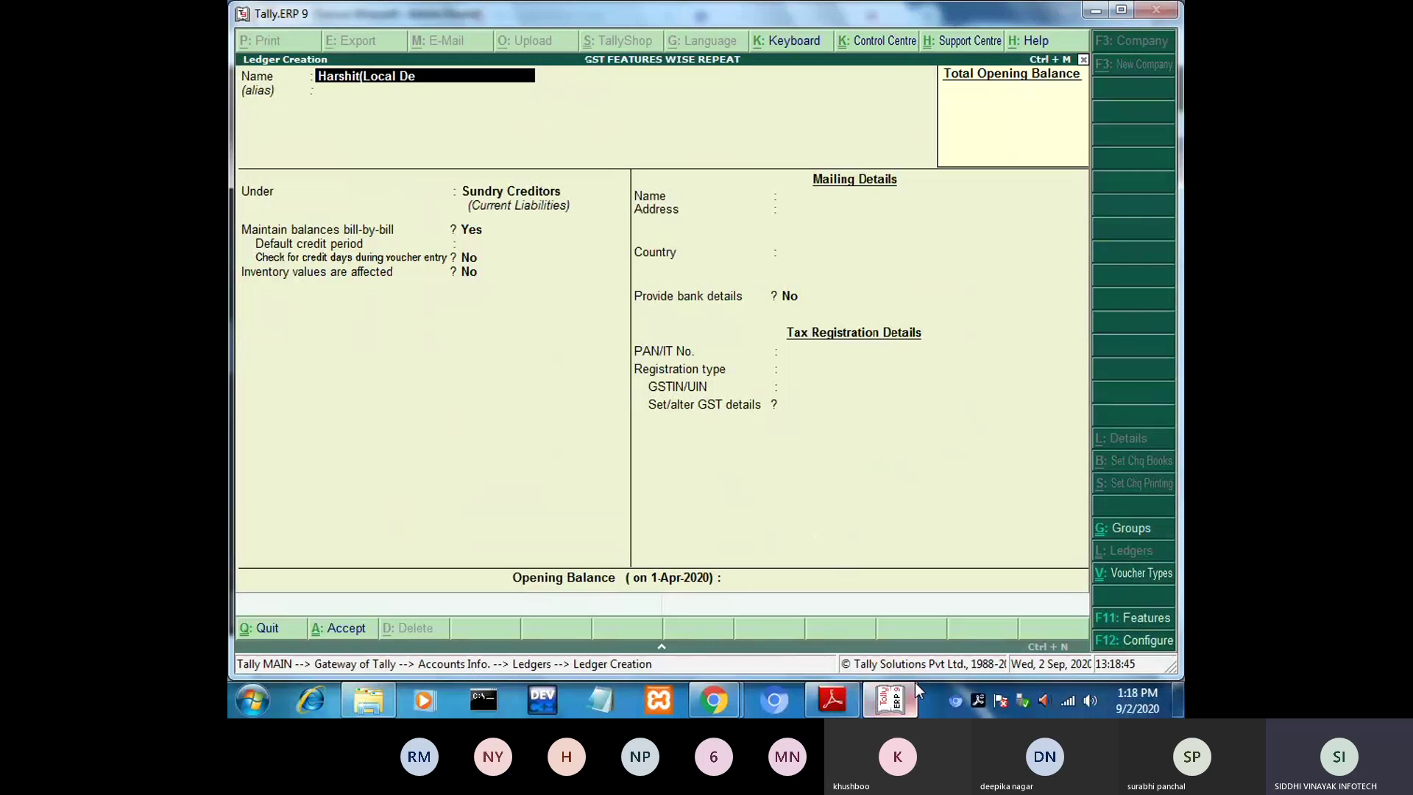
text(btor))
key(Return)
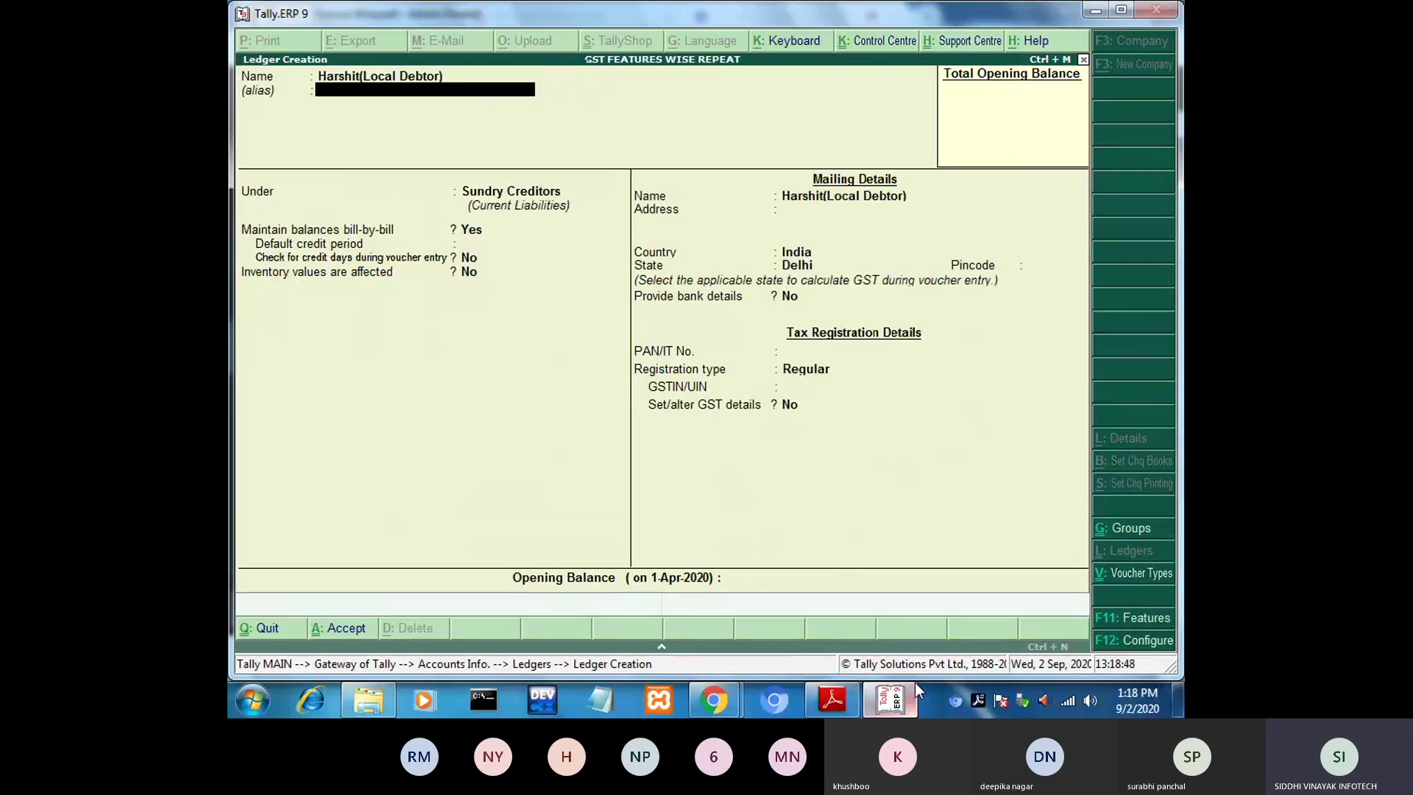
Place the ledger under Sundry Debtors with state Delhi and Regular registration.
key(Return)
text(Su)
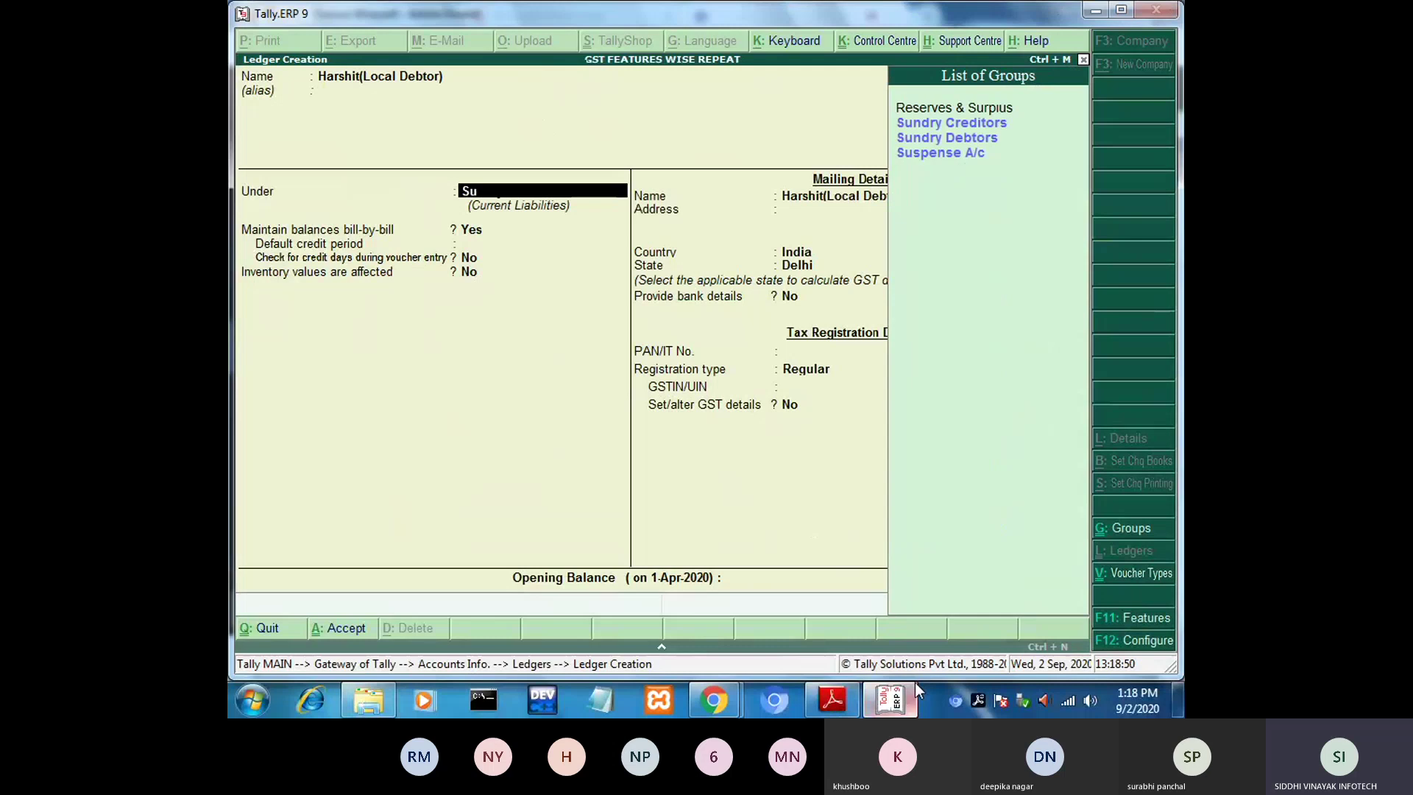
key(Down)
key(Return)
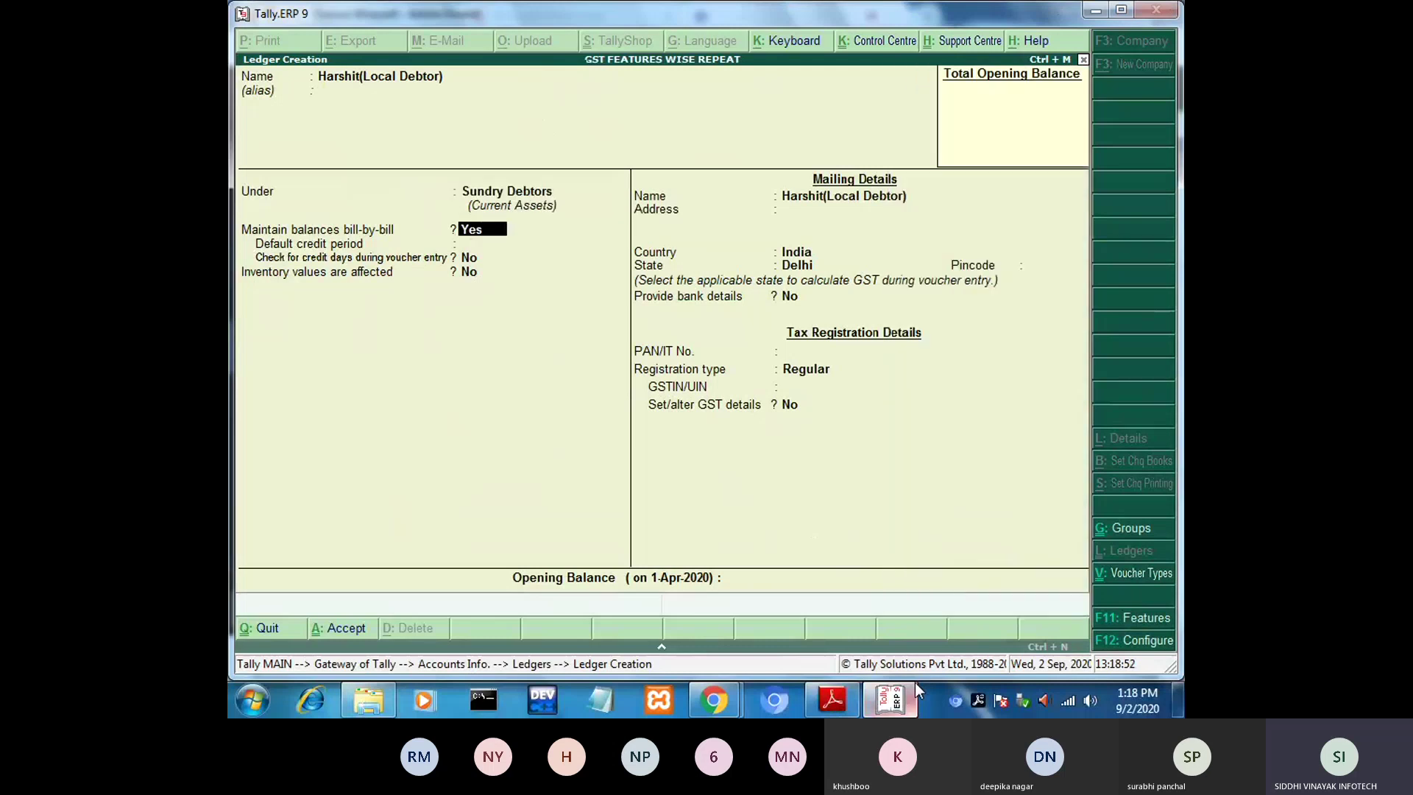
key(Return)
key(Return)
key(Return)
key(Return)
key(Return)
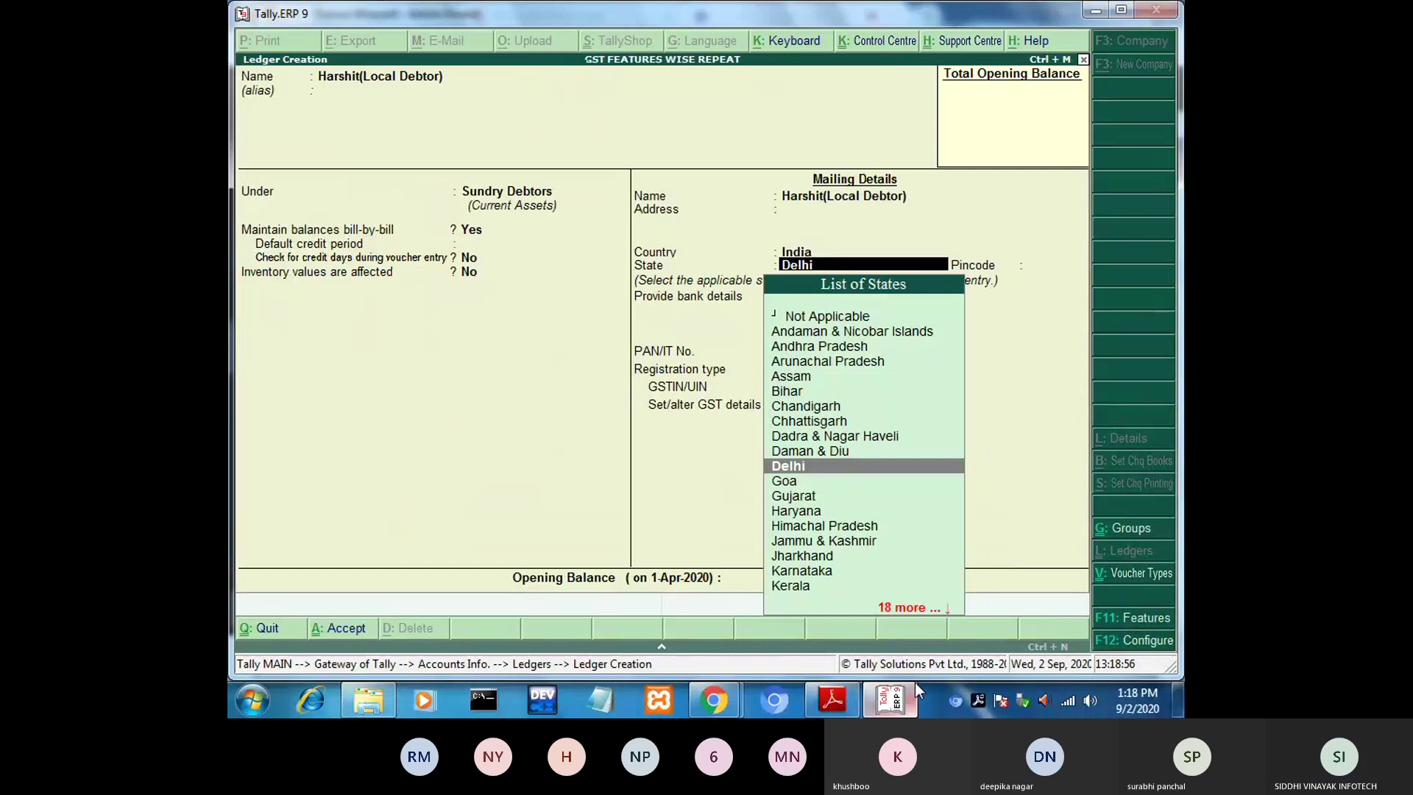
key(Return)
key(Return)
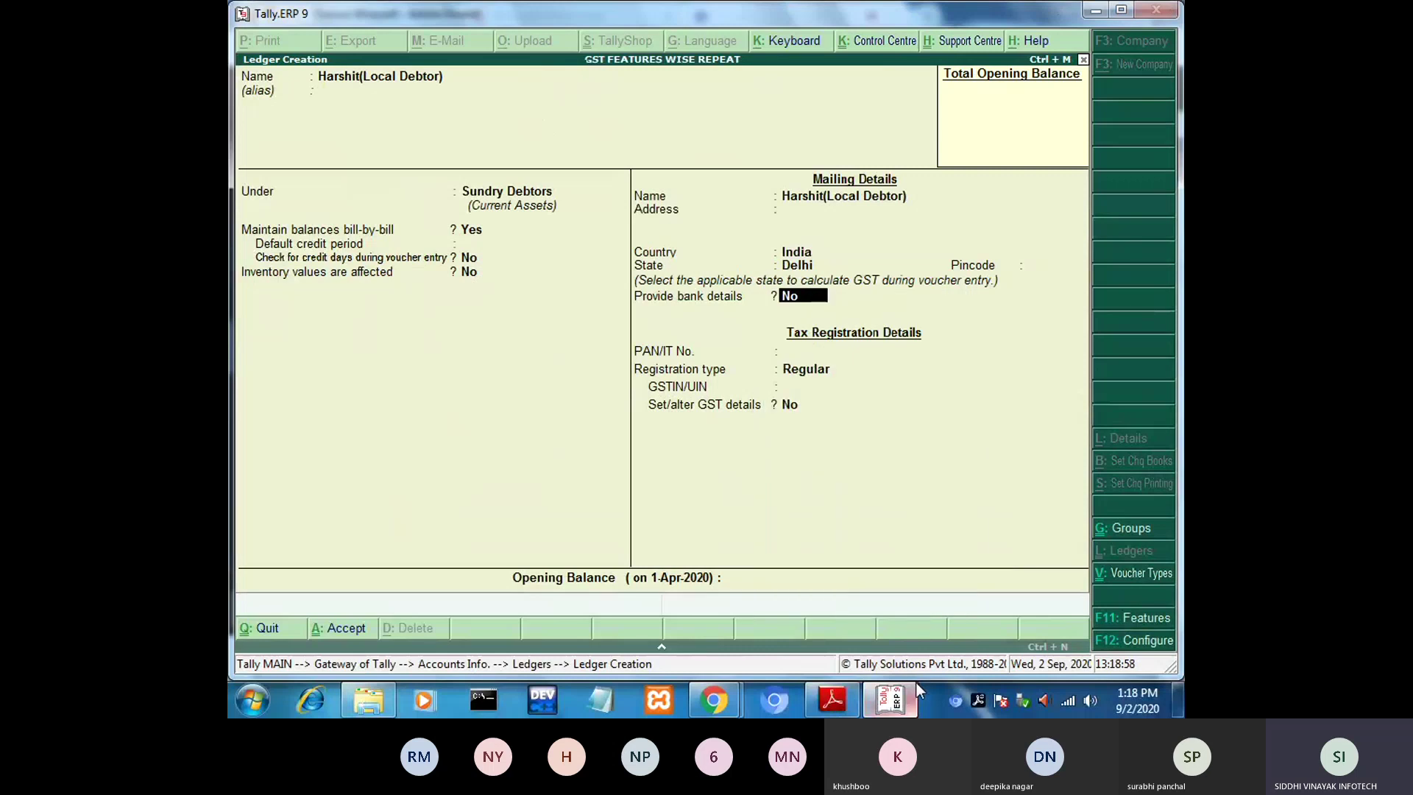
key(Return)
key(Return)
key(Return)
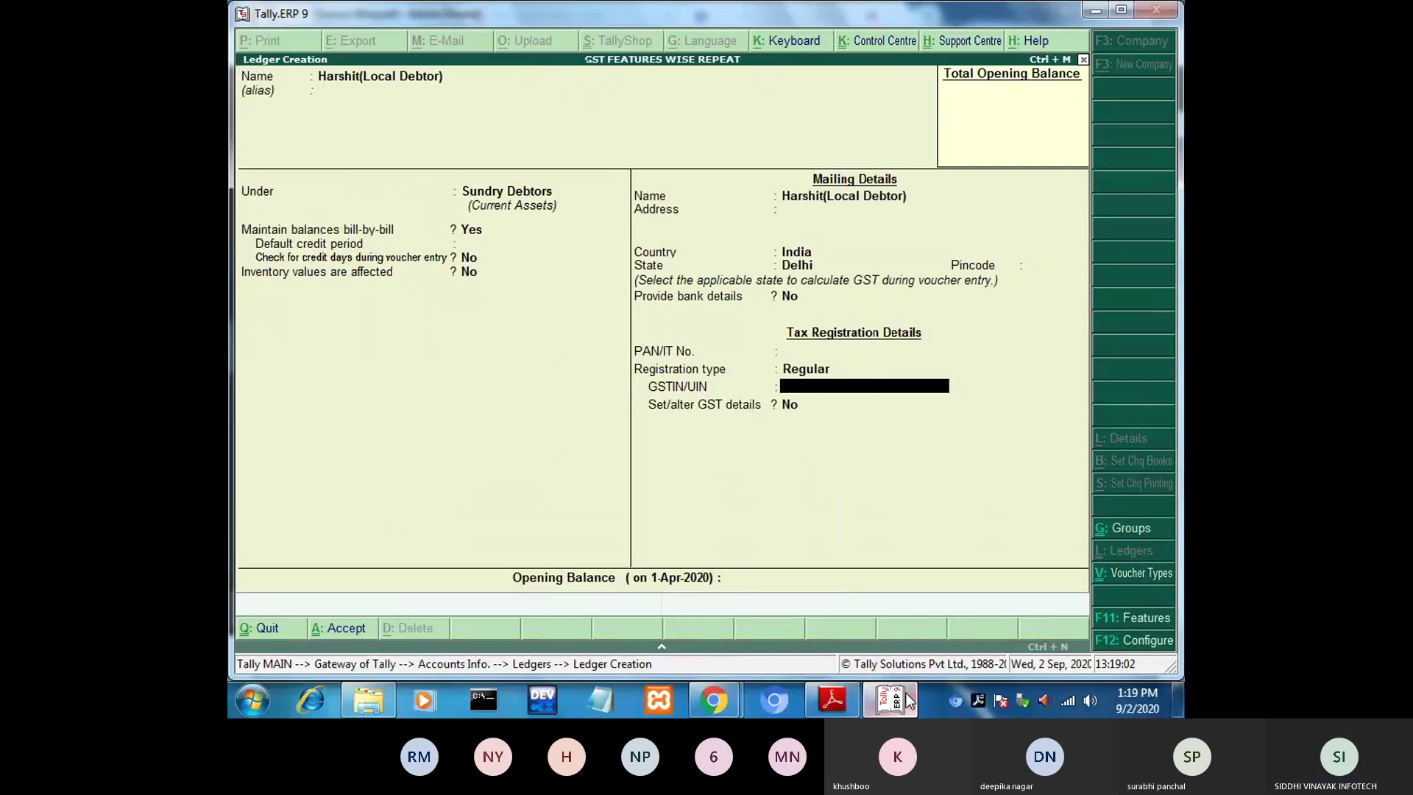
Enter the local debtor's GSTIN, checking each part against the GST guide.
click(907, 700)
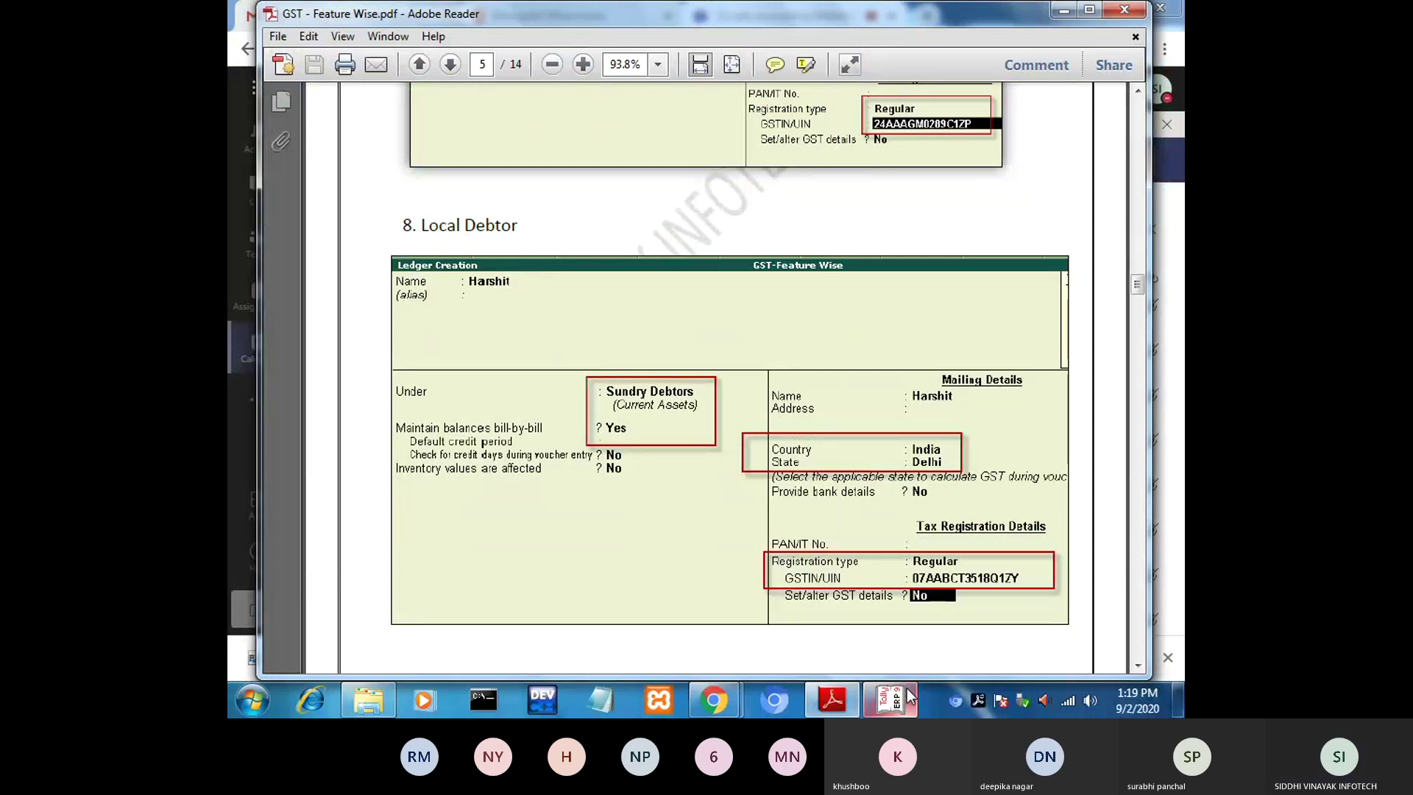
click(907, 704)
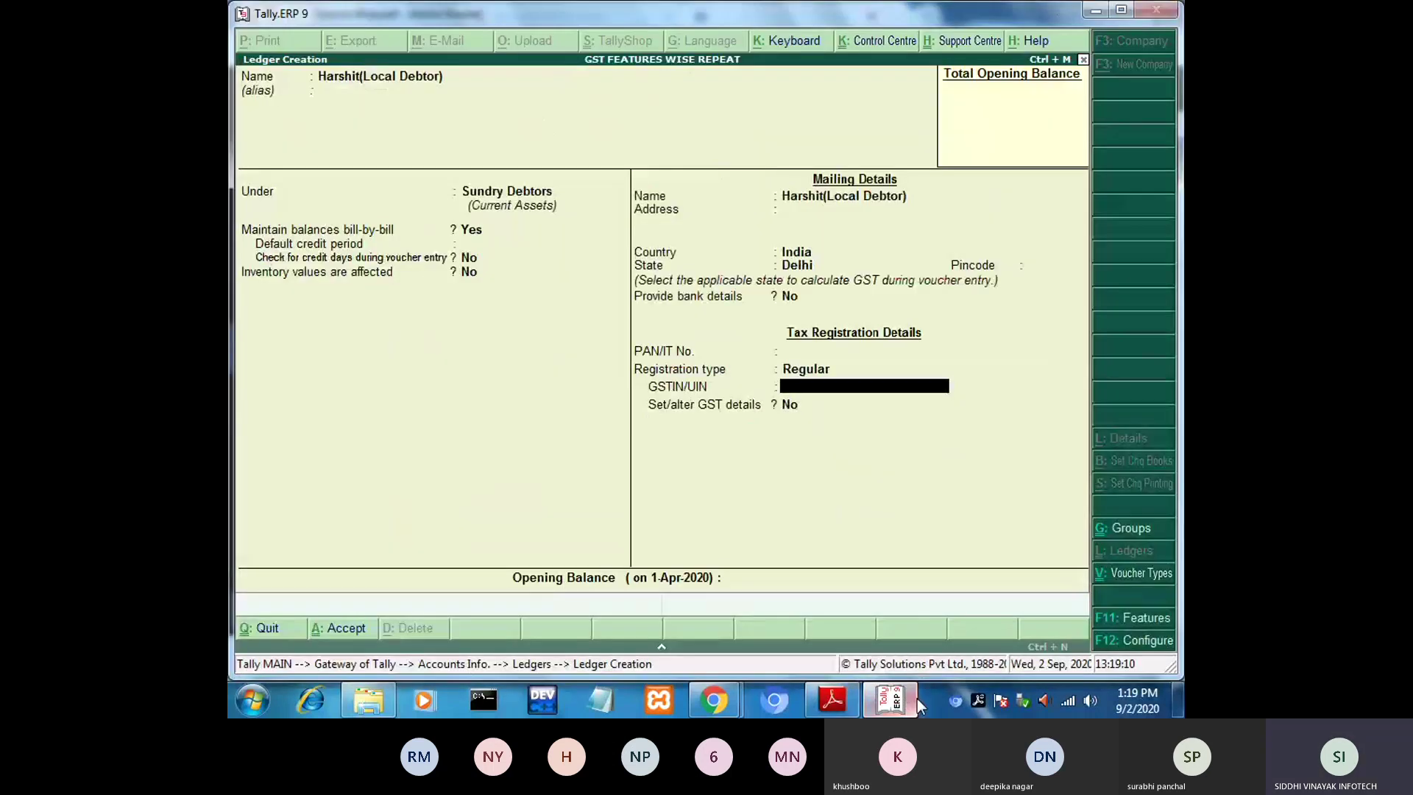
text(07AA)
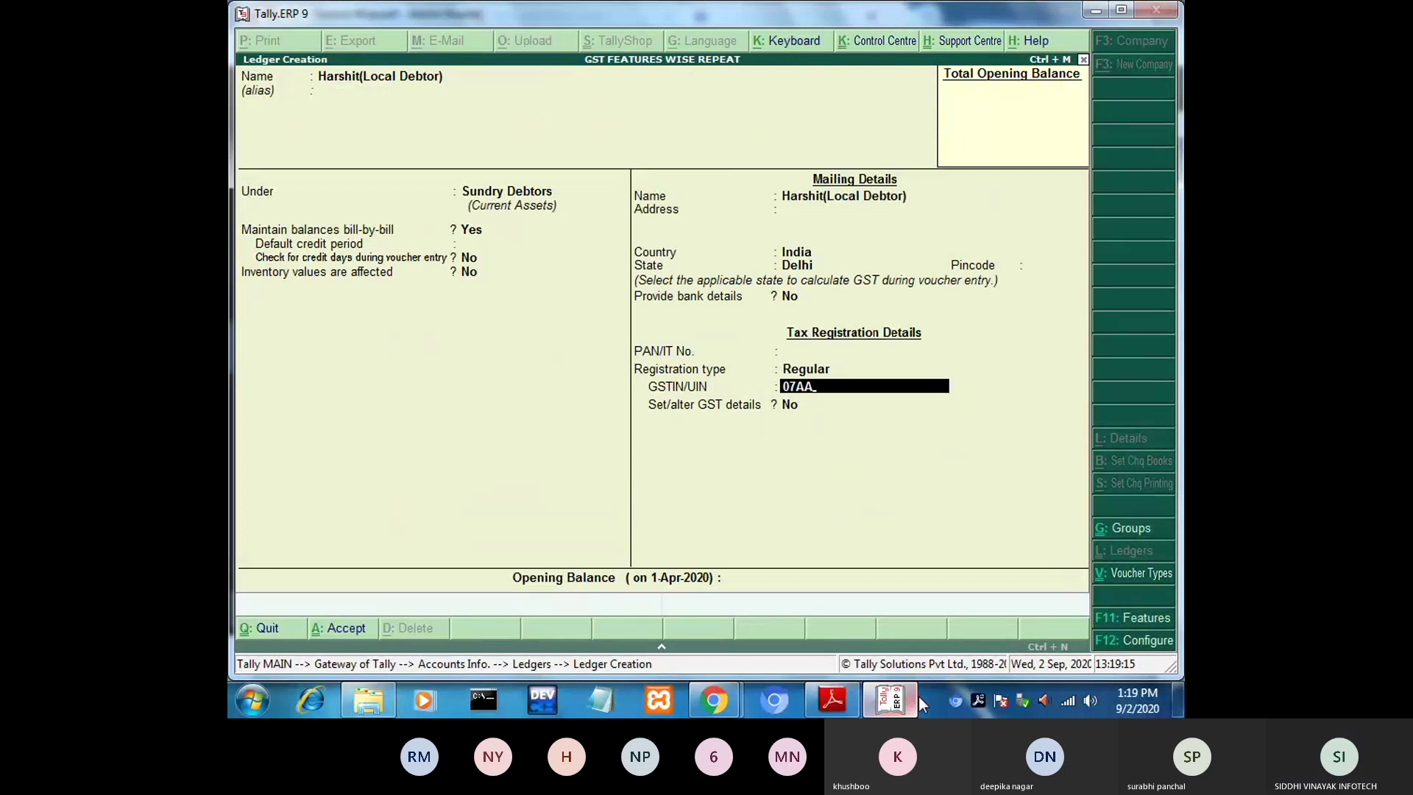
click(918, 697)
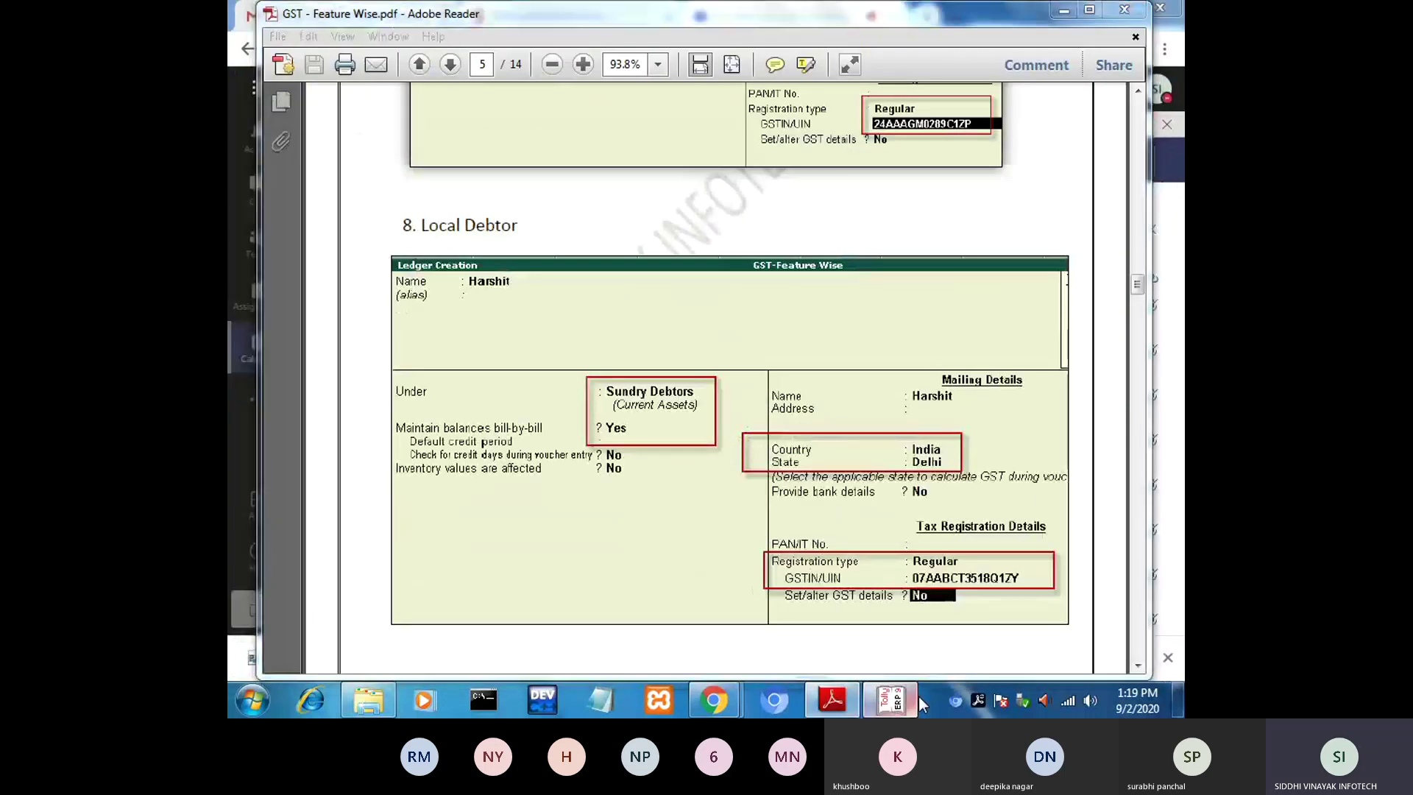
click(918, 696)
text(BCT35)
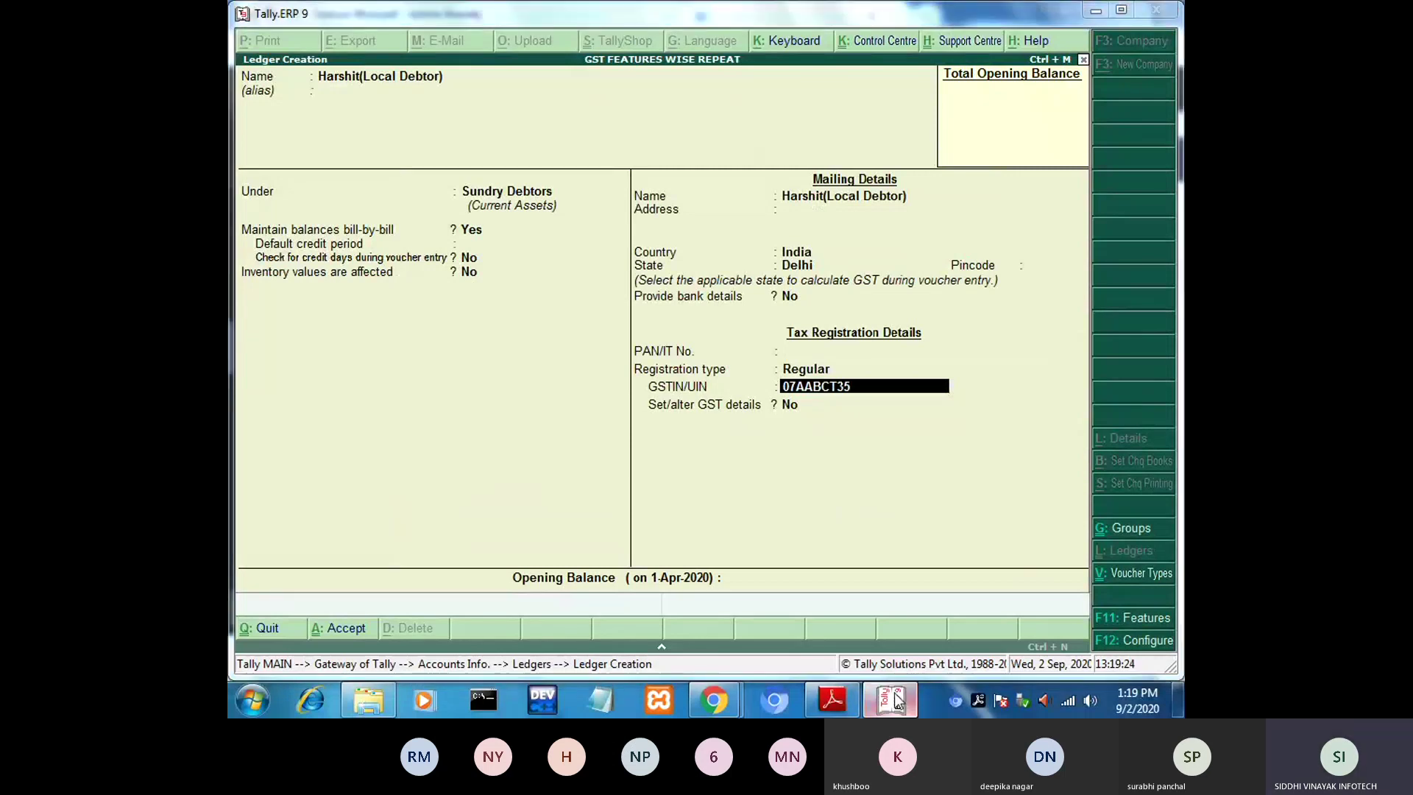
click(898, 699)
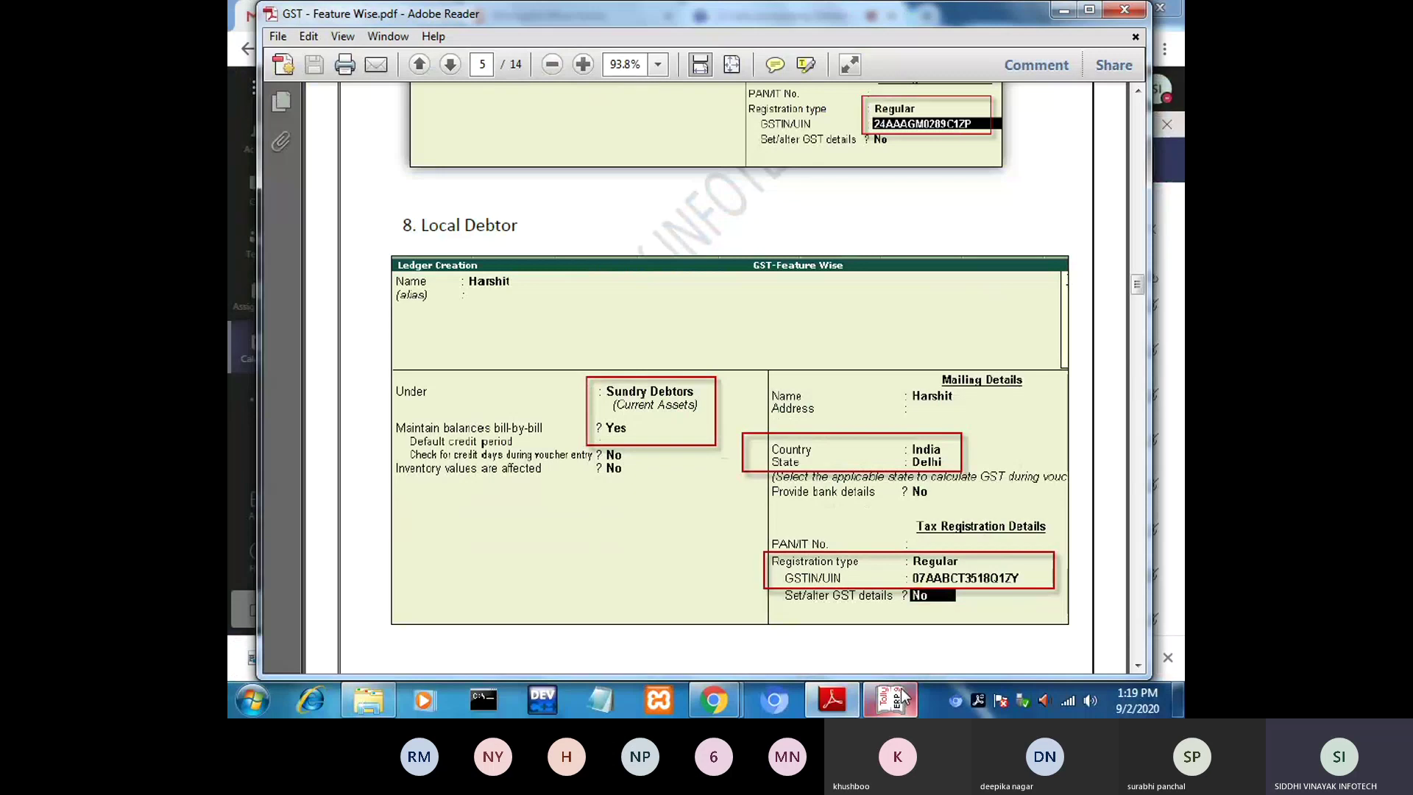
click(904, 697)
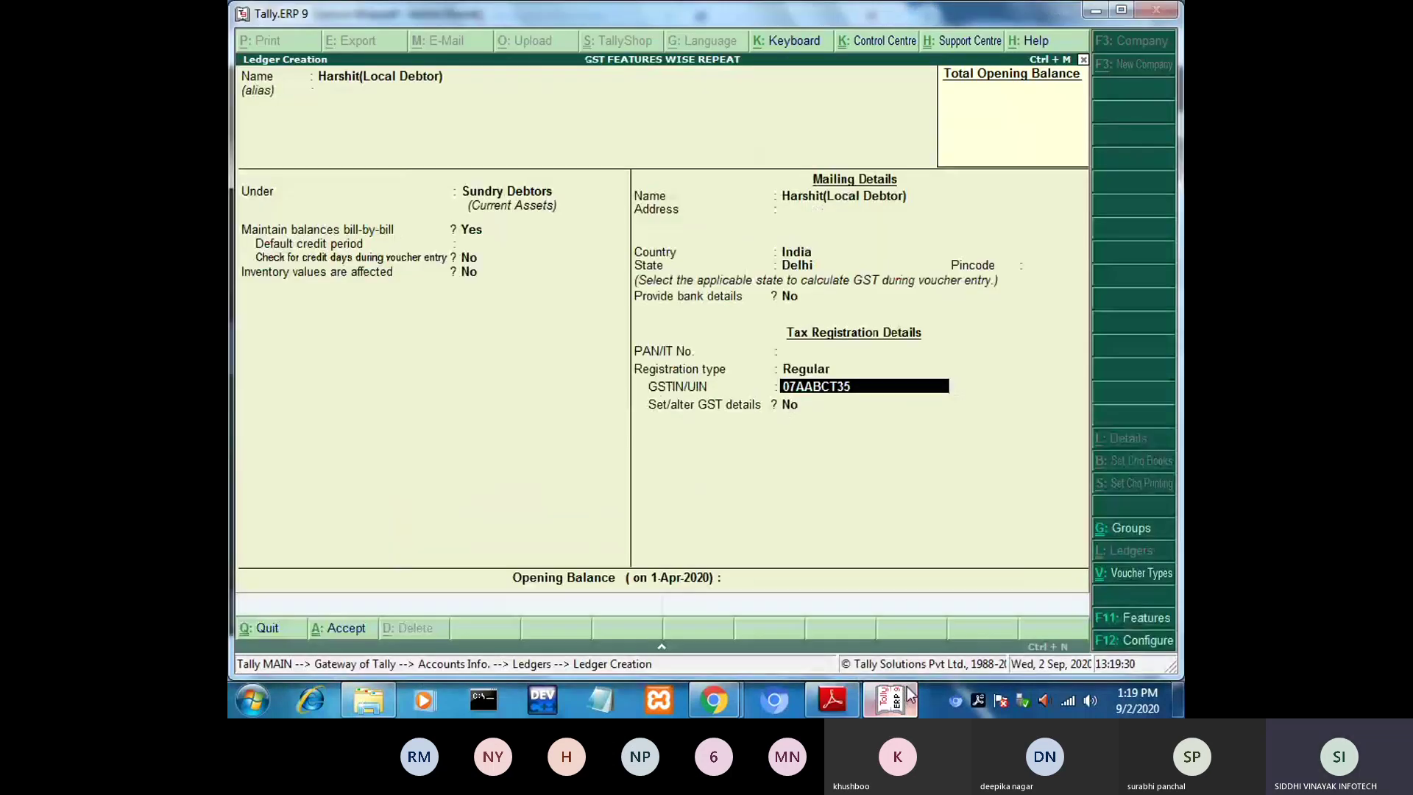
text(18Q)
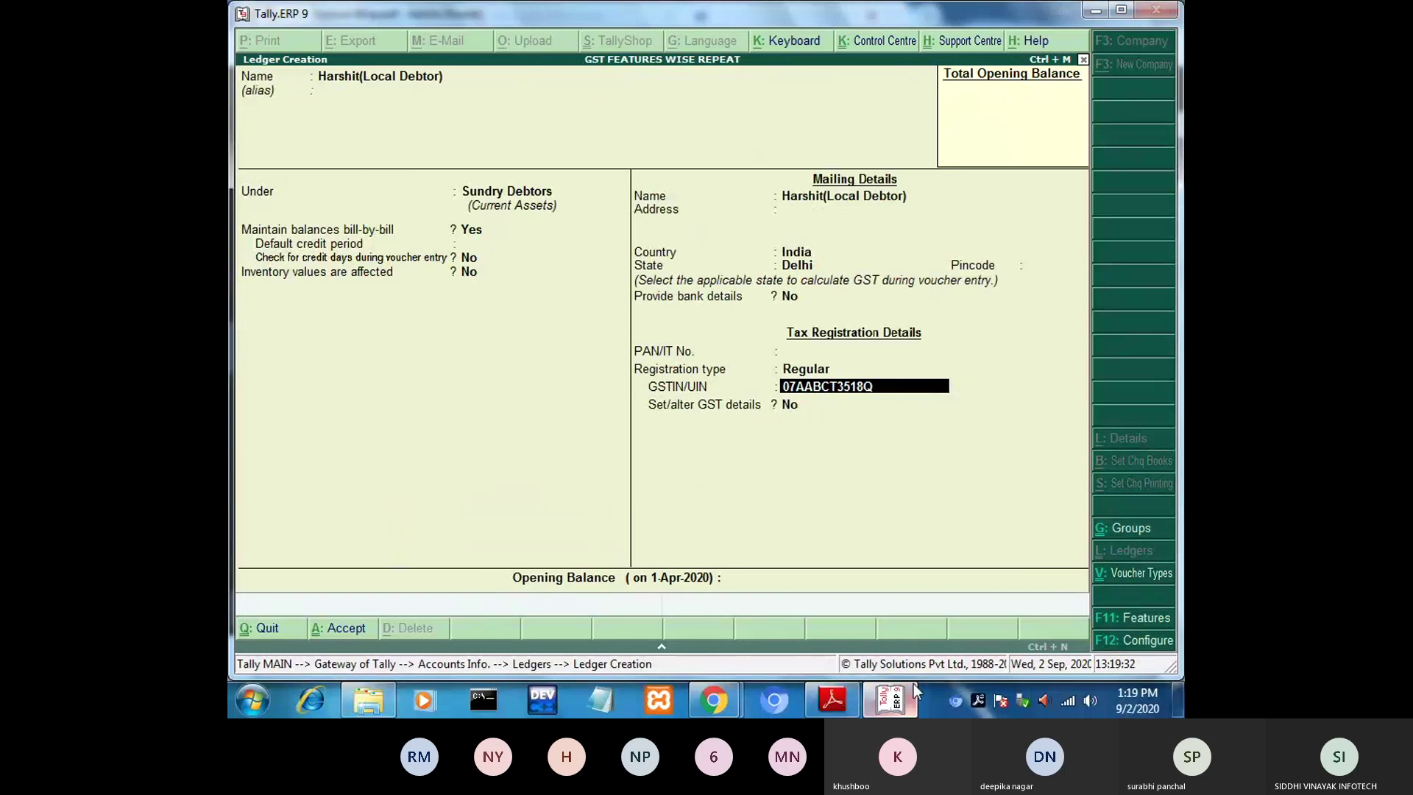
click(913, 684)
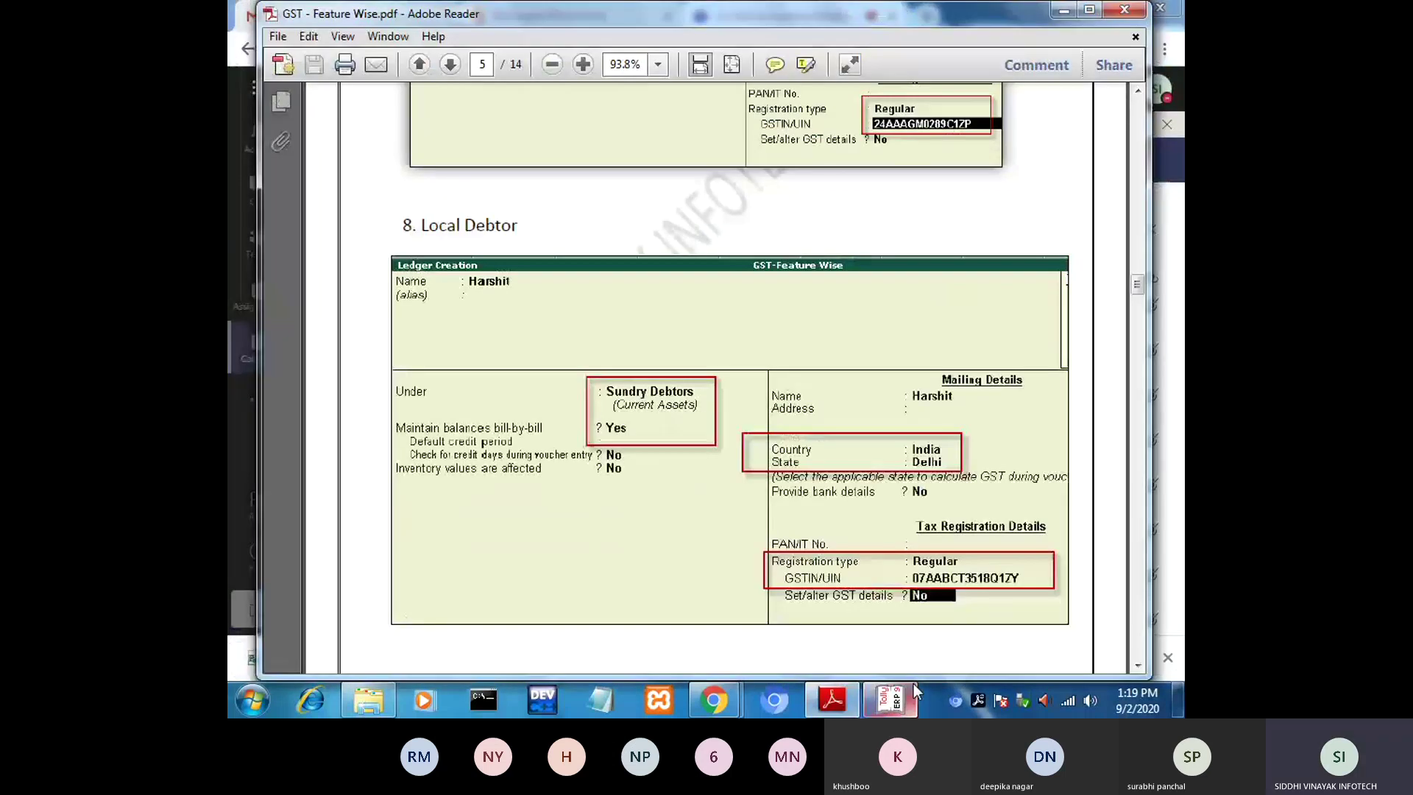
click(912, 684)
text(1ZY)
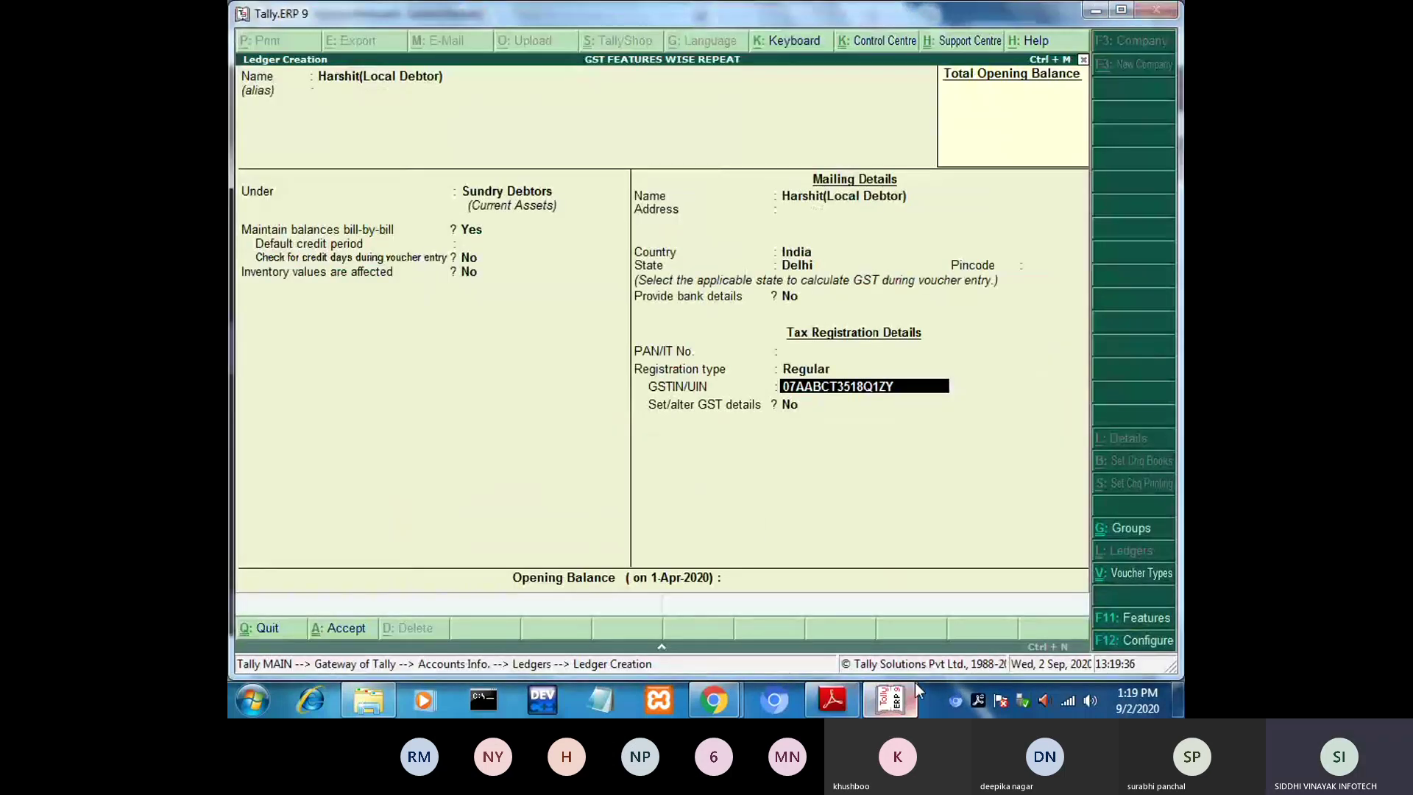
Skip GST details and the opening balance, and save the local debtor ledger.
key(Return)
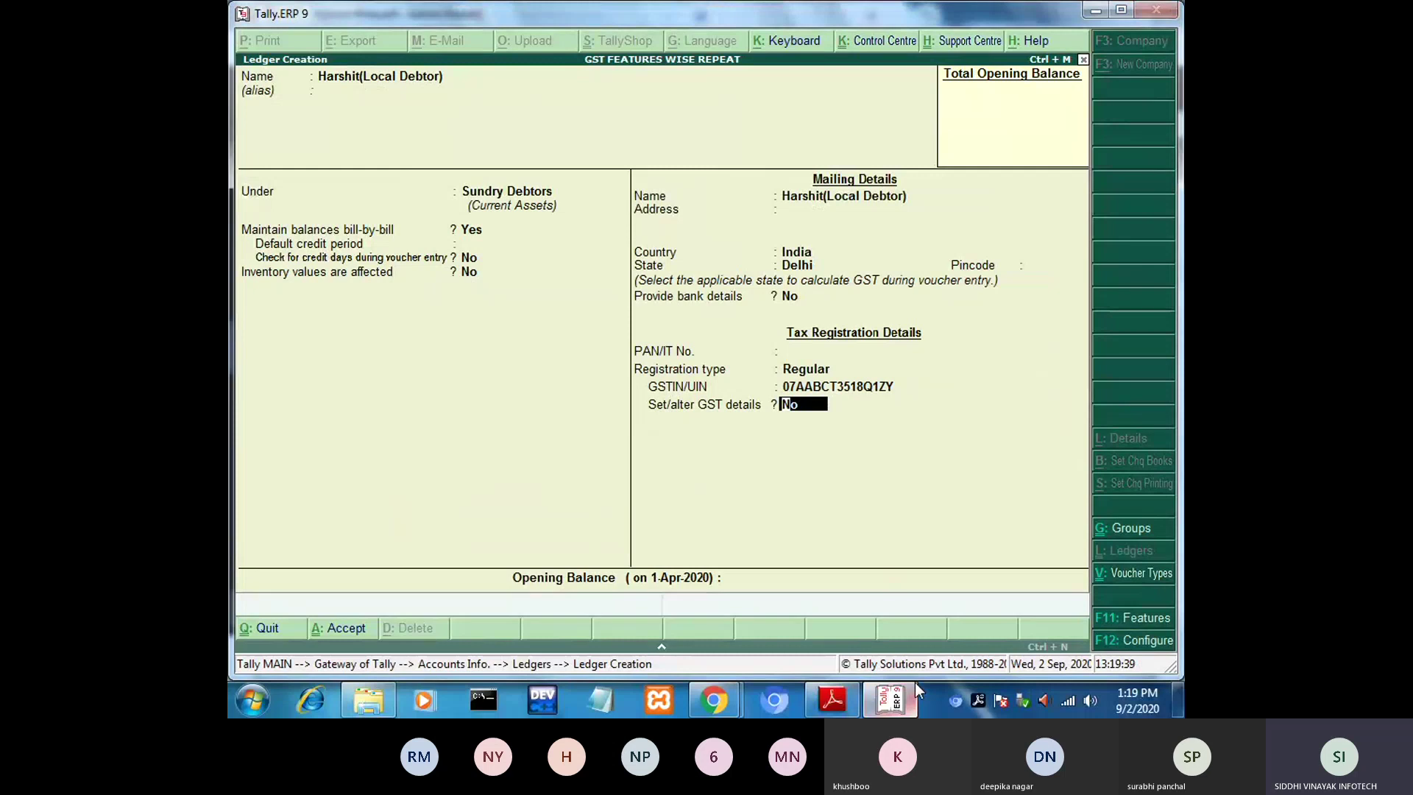
key(Return)
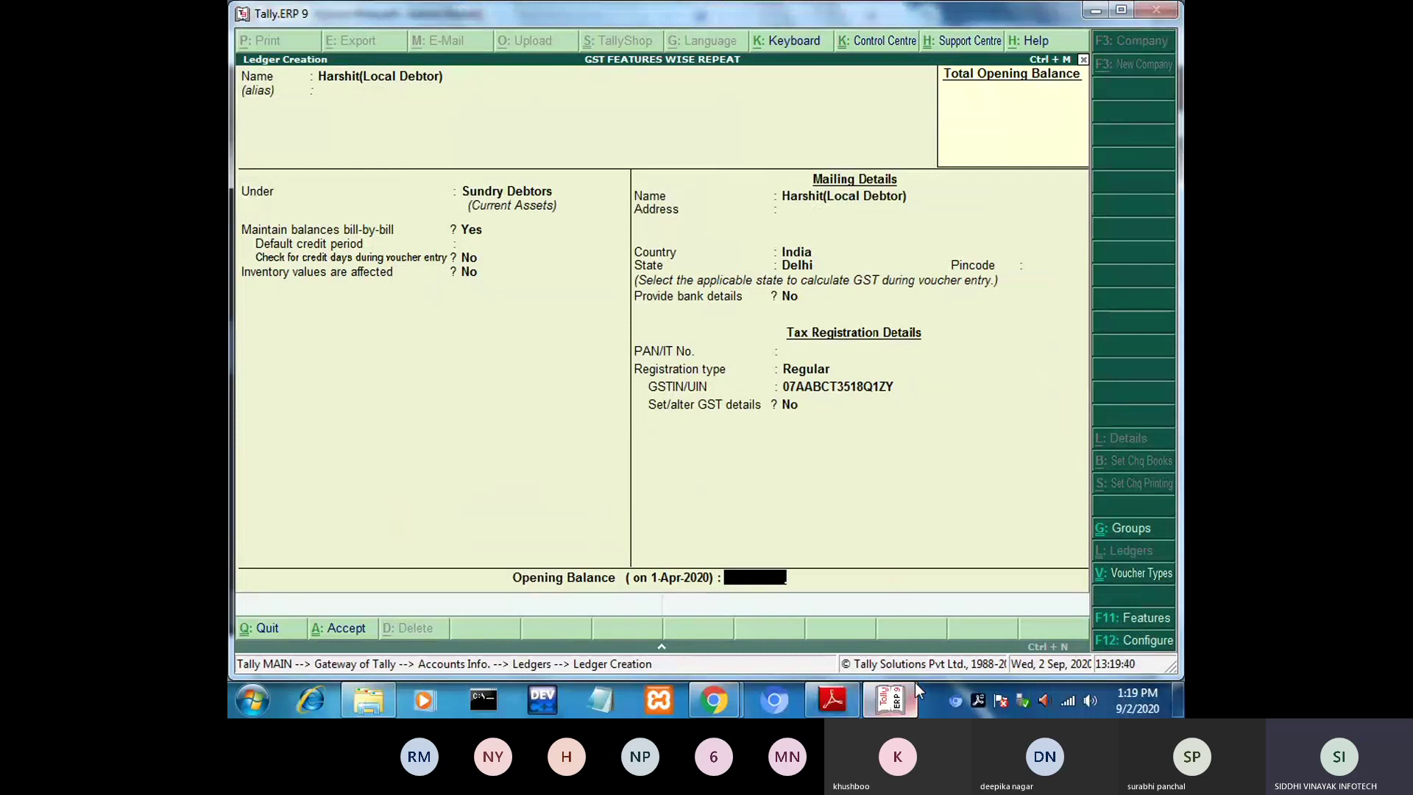
key(Return)
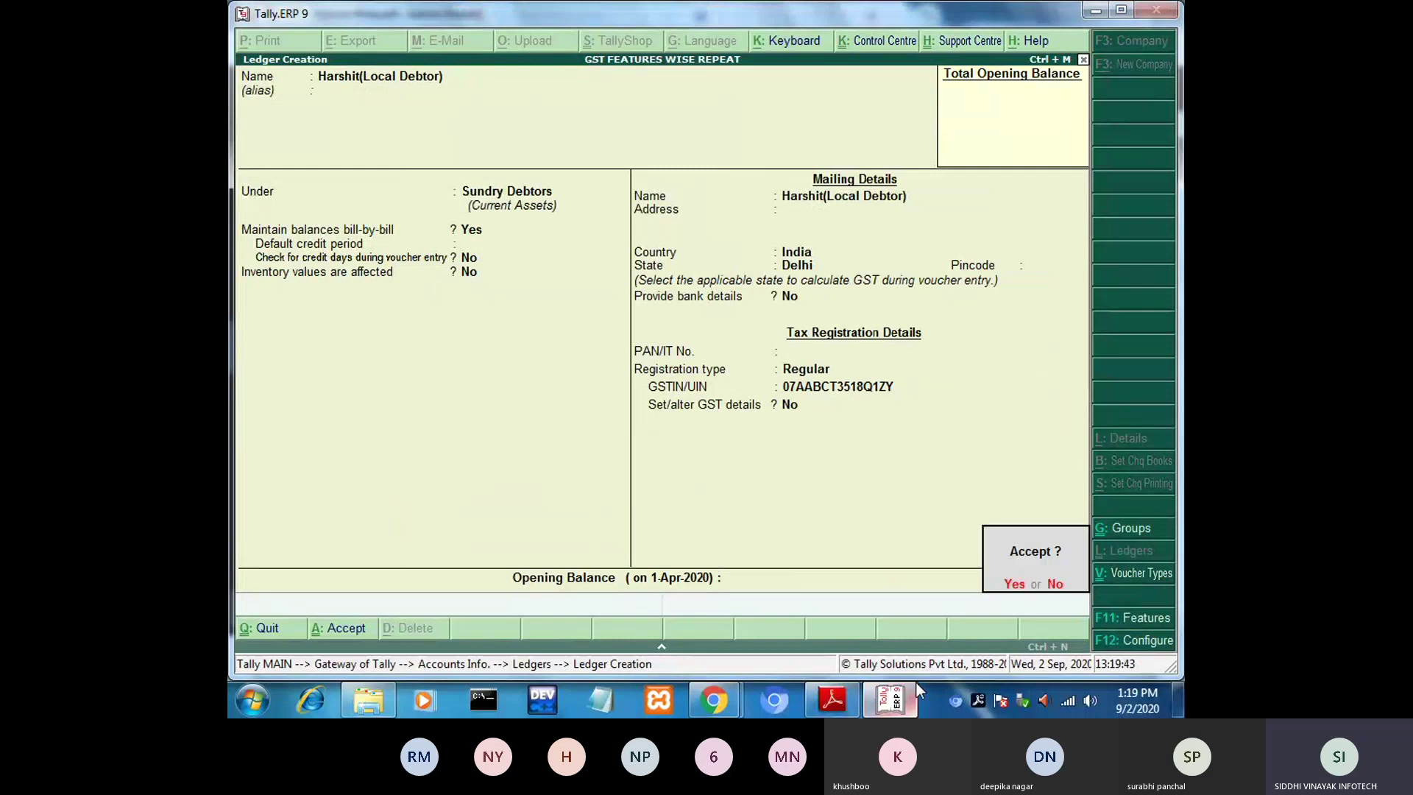
key(Return)
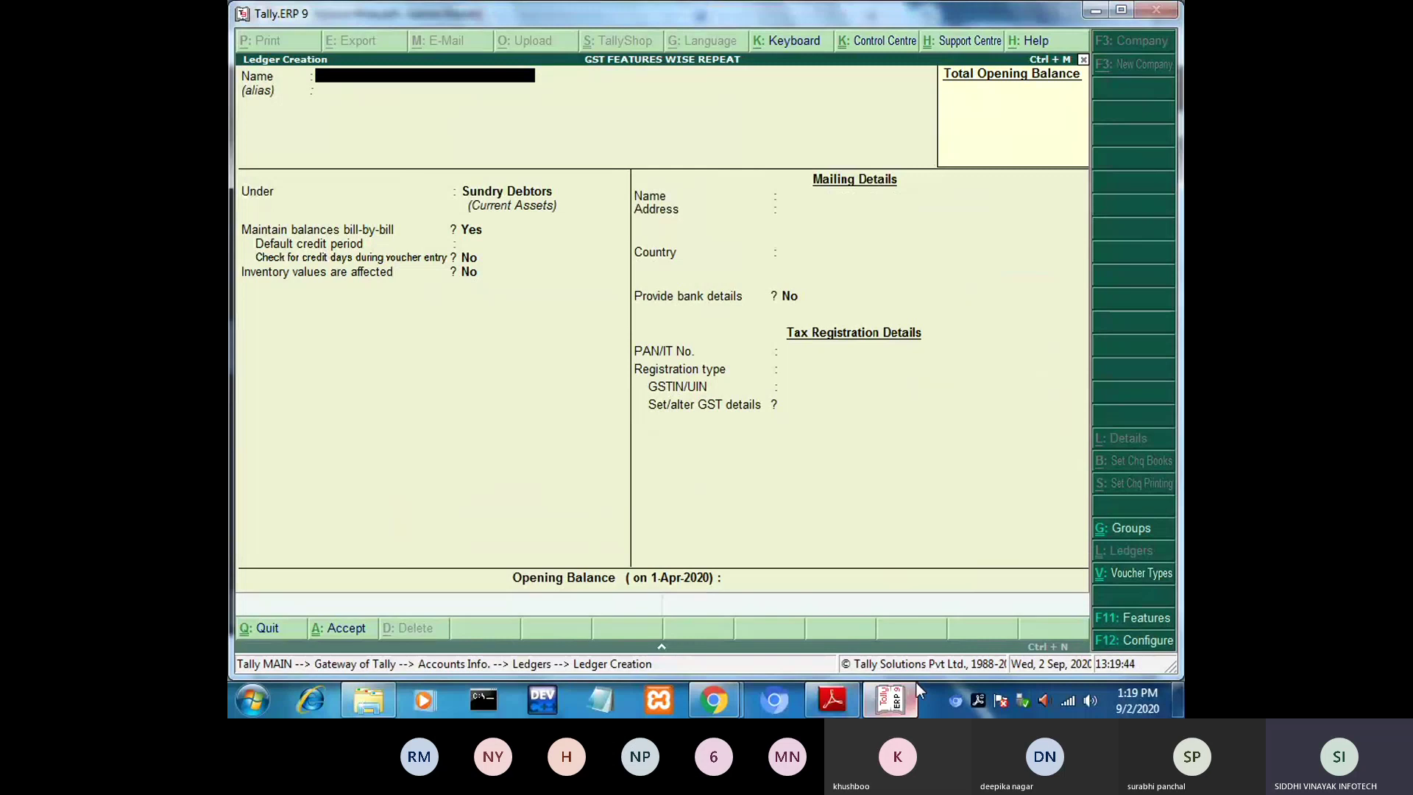
Name a new ledger after the inter-state debtor on guide page 6 and choose Sundry Debtors.
click(874, 698)
scroll(1140, 302, down, 3)
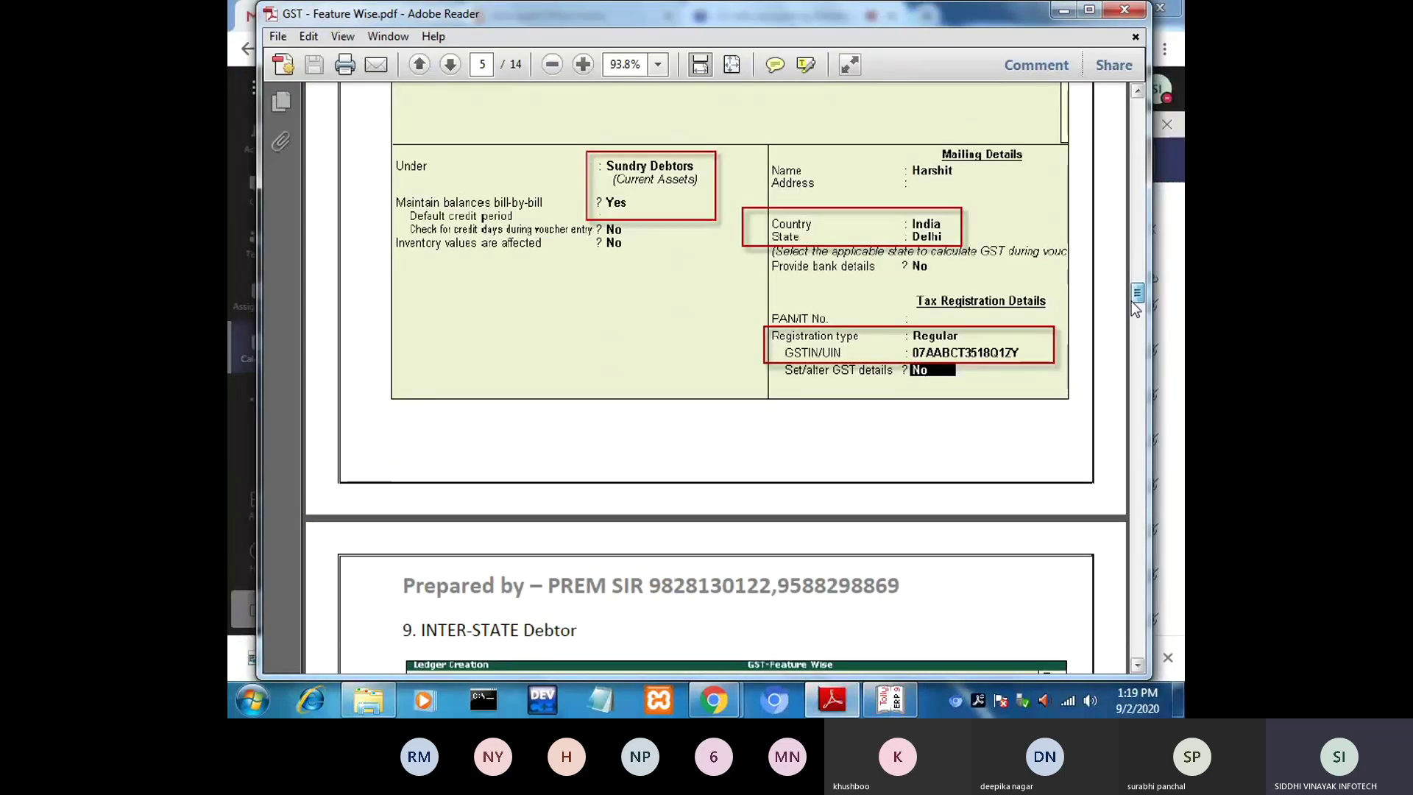
scroll(1137, 313, down, 3)
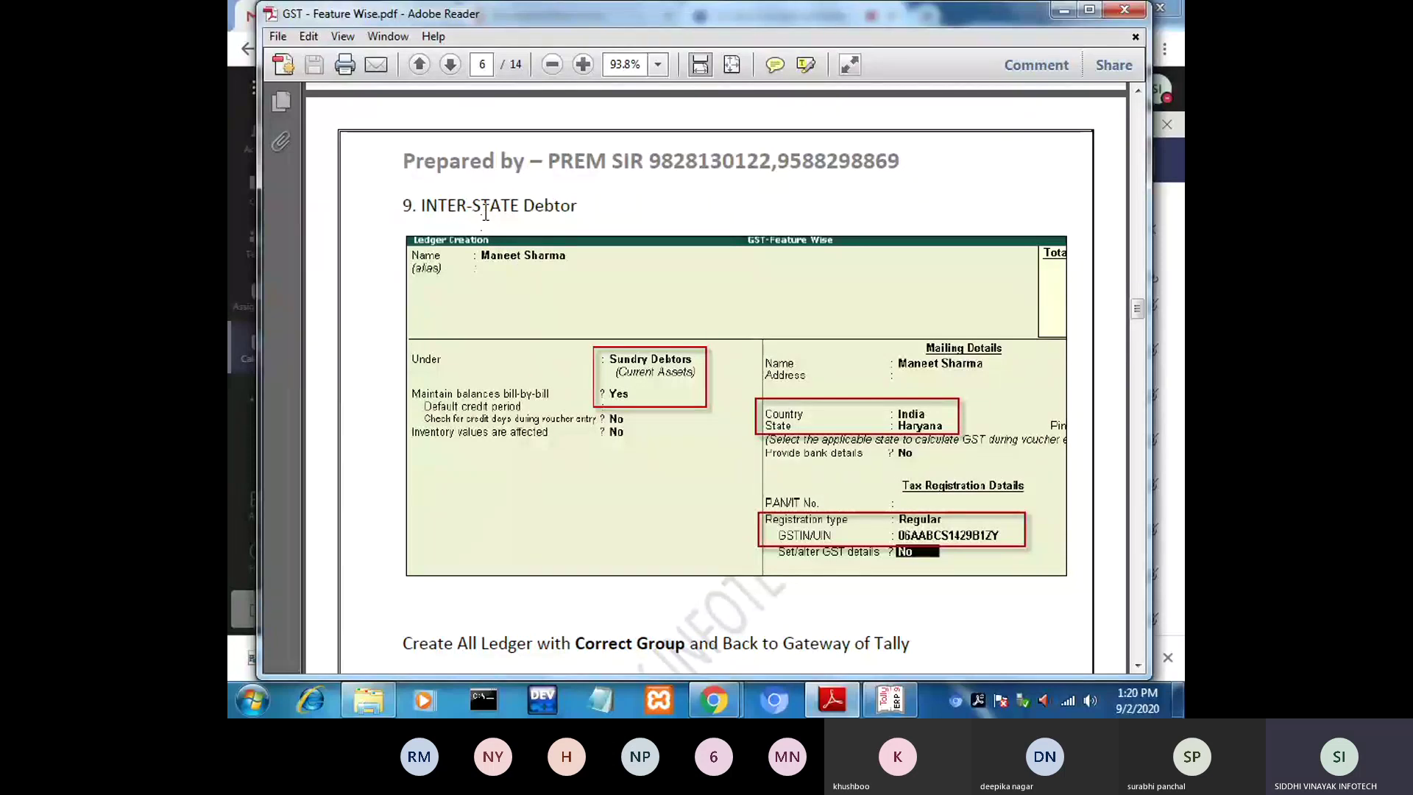
click(899, 701)
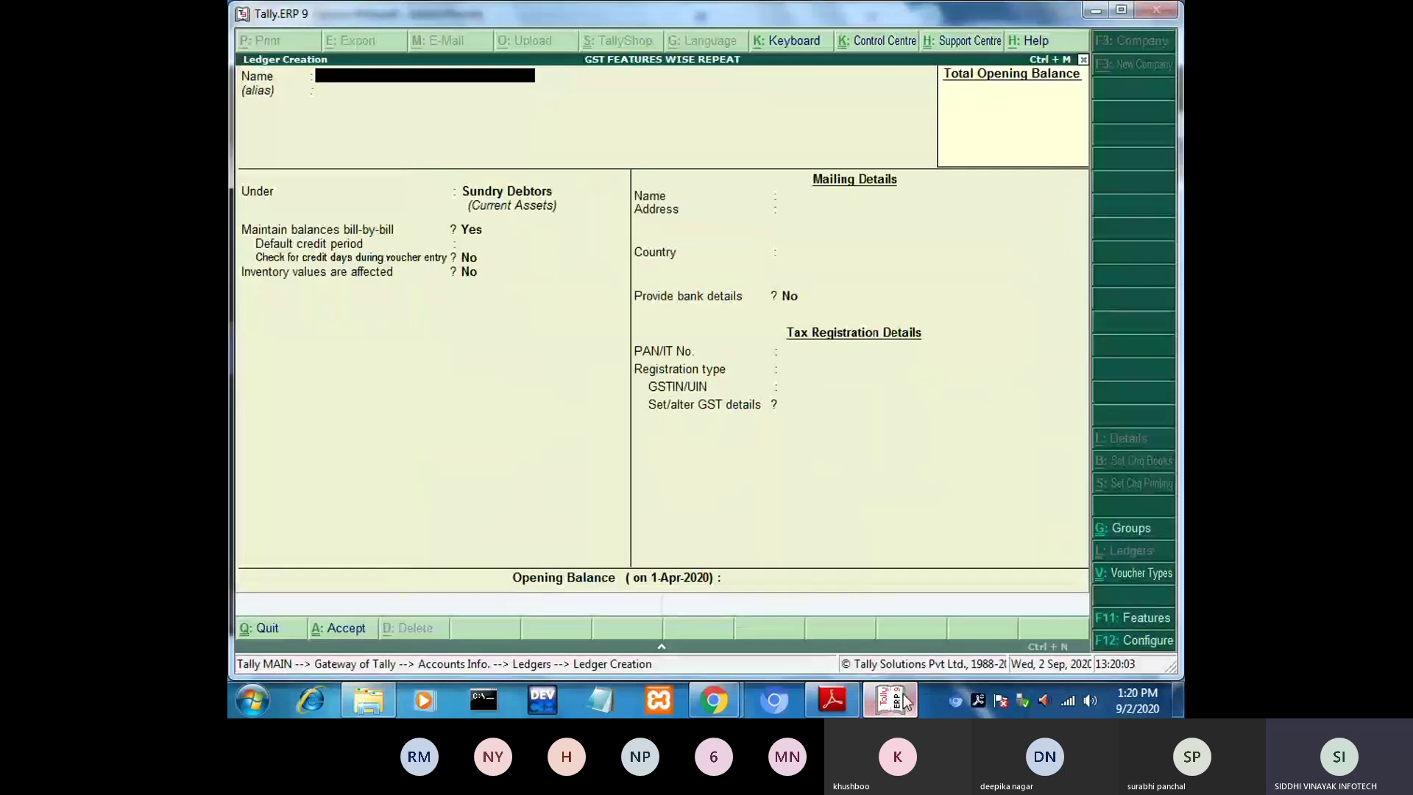
text(Maneet Sharma)
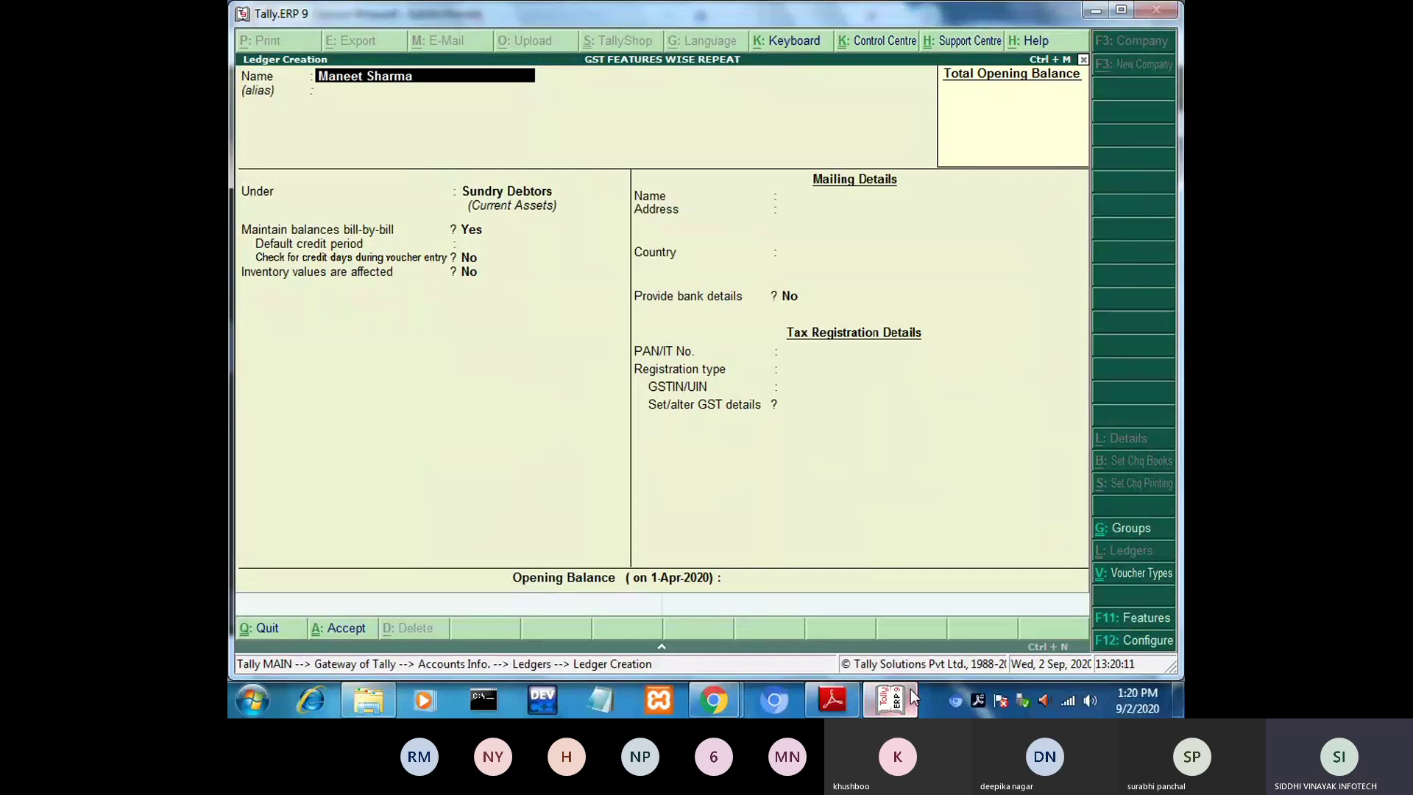
key(Return)
key(Return)
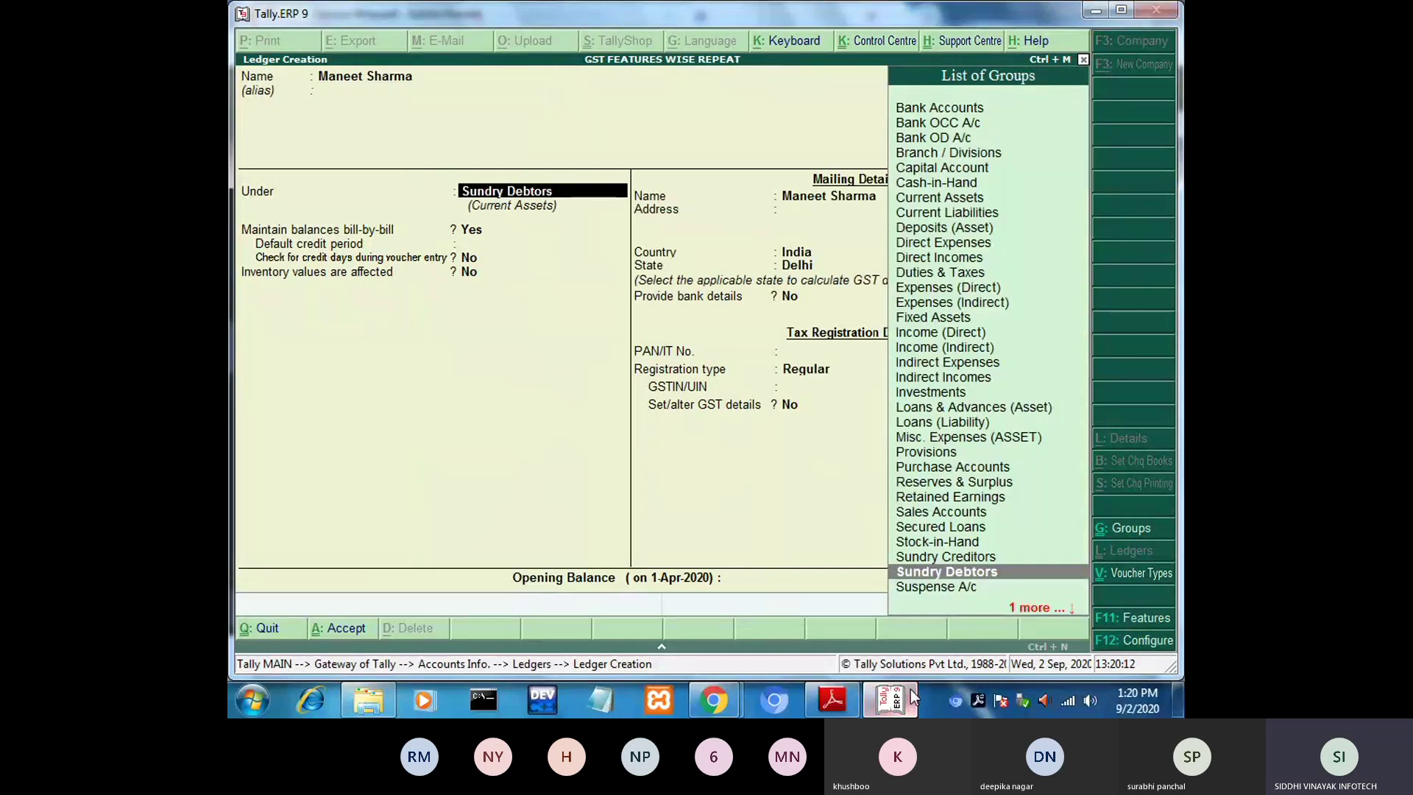
text(Su)
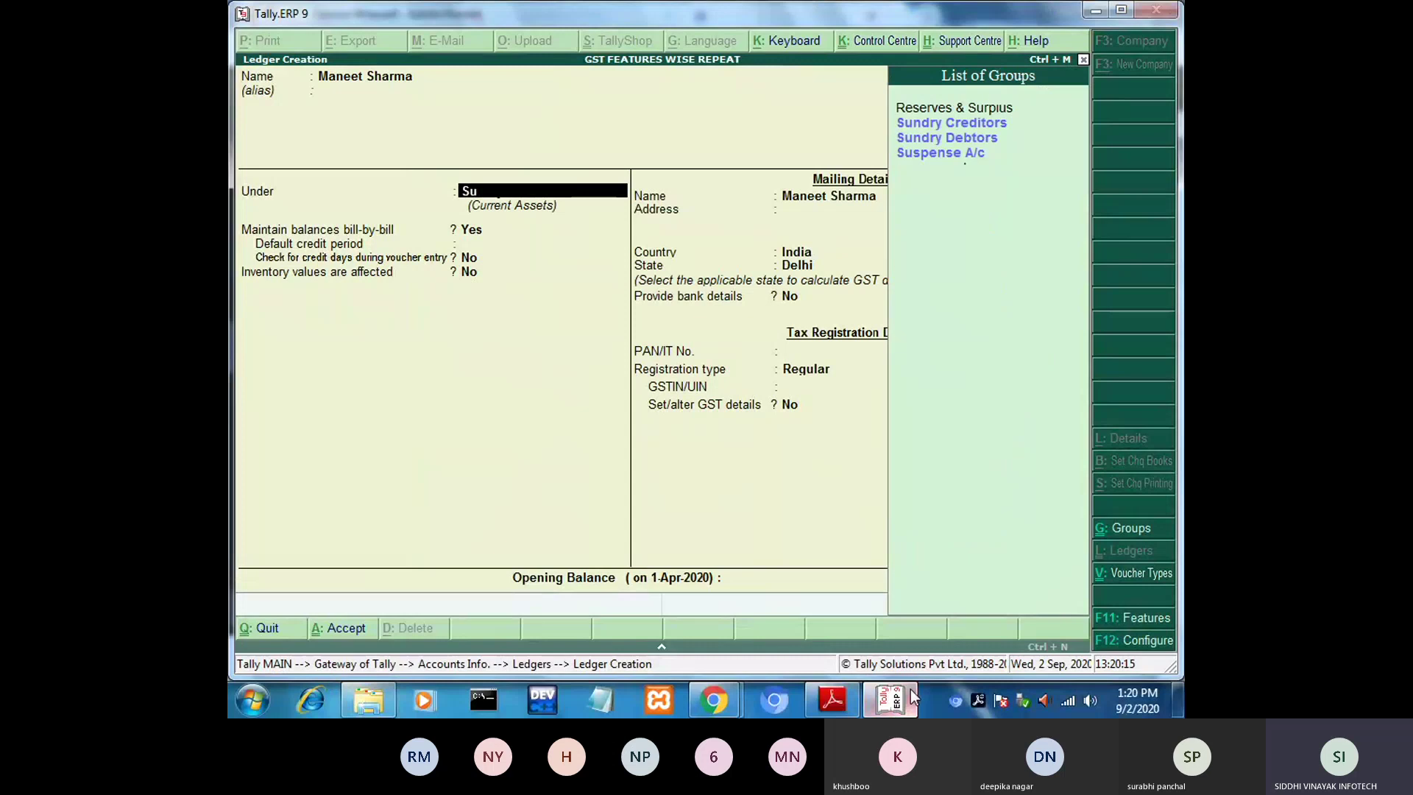
key(Down)
key(Down)
Set the debtor ledger's country to India, state Haryana and Regular registration.
key(Return)
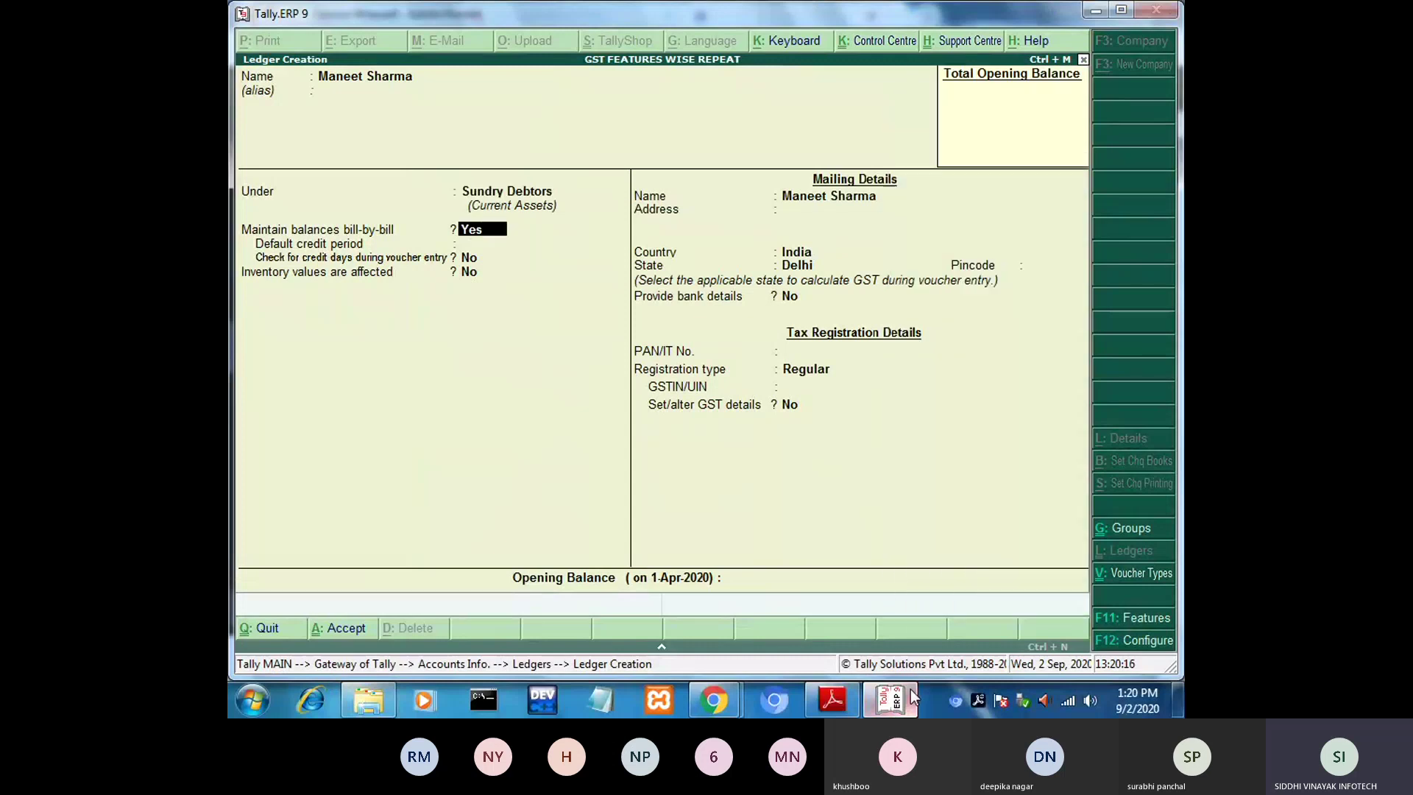
key(Return)
key(Return)
key(Return)
key(Return)
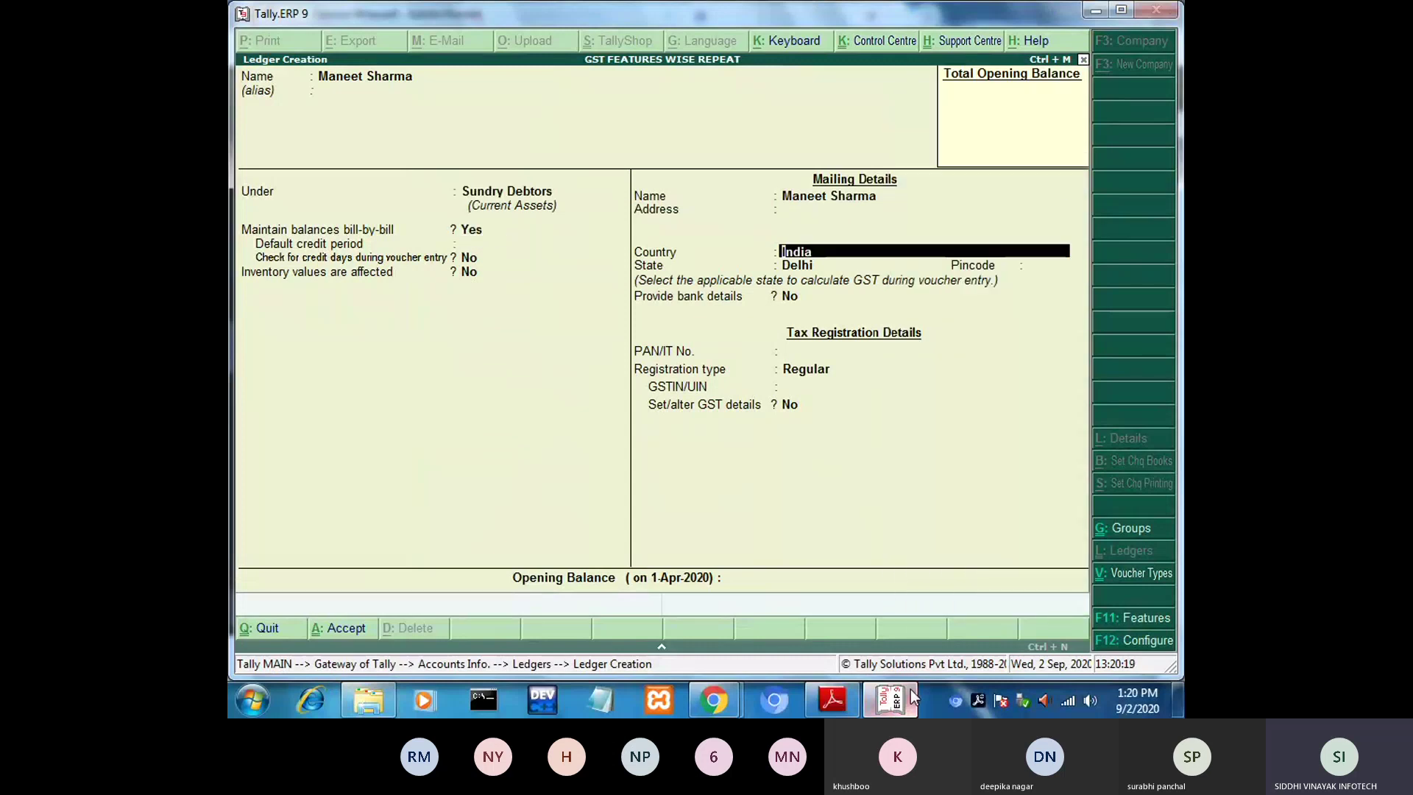
key(Return)
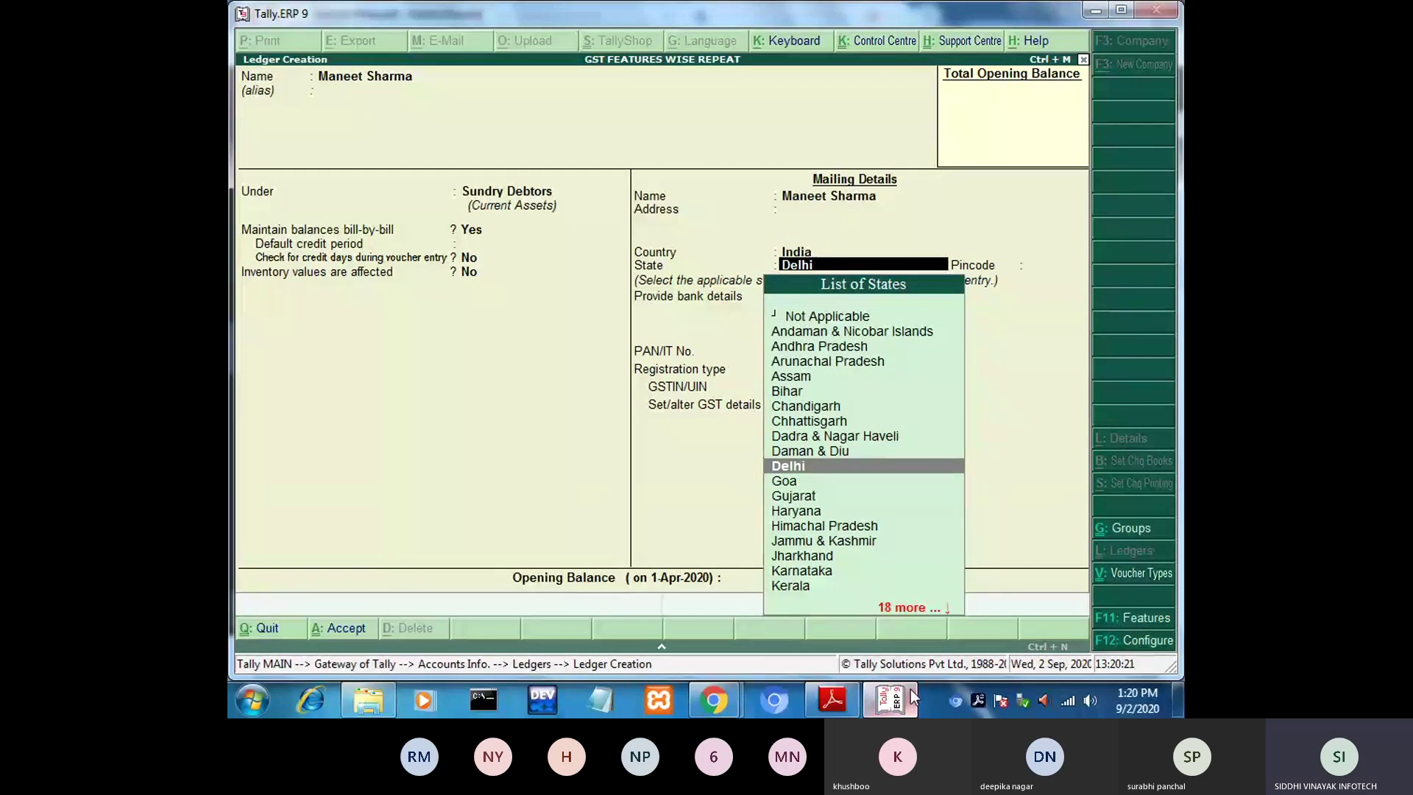
text(h)
key(Return)
key(Return)
key(Return)
key(Return)
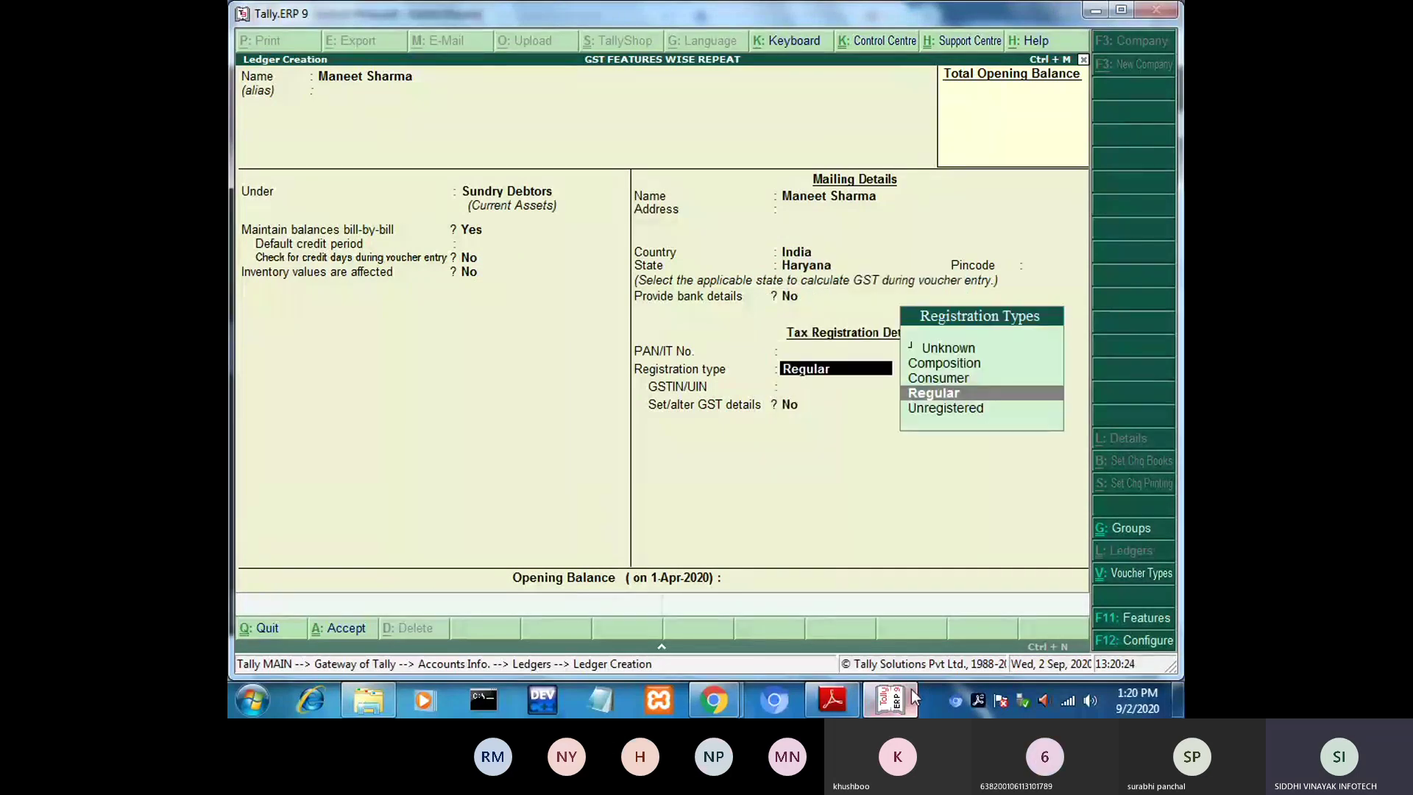
key(Return)
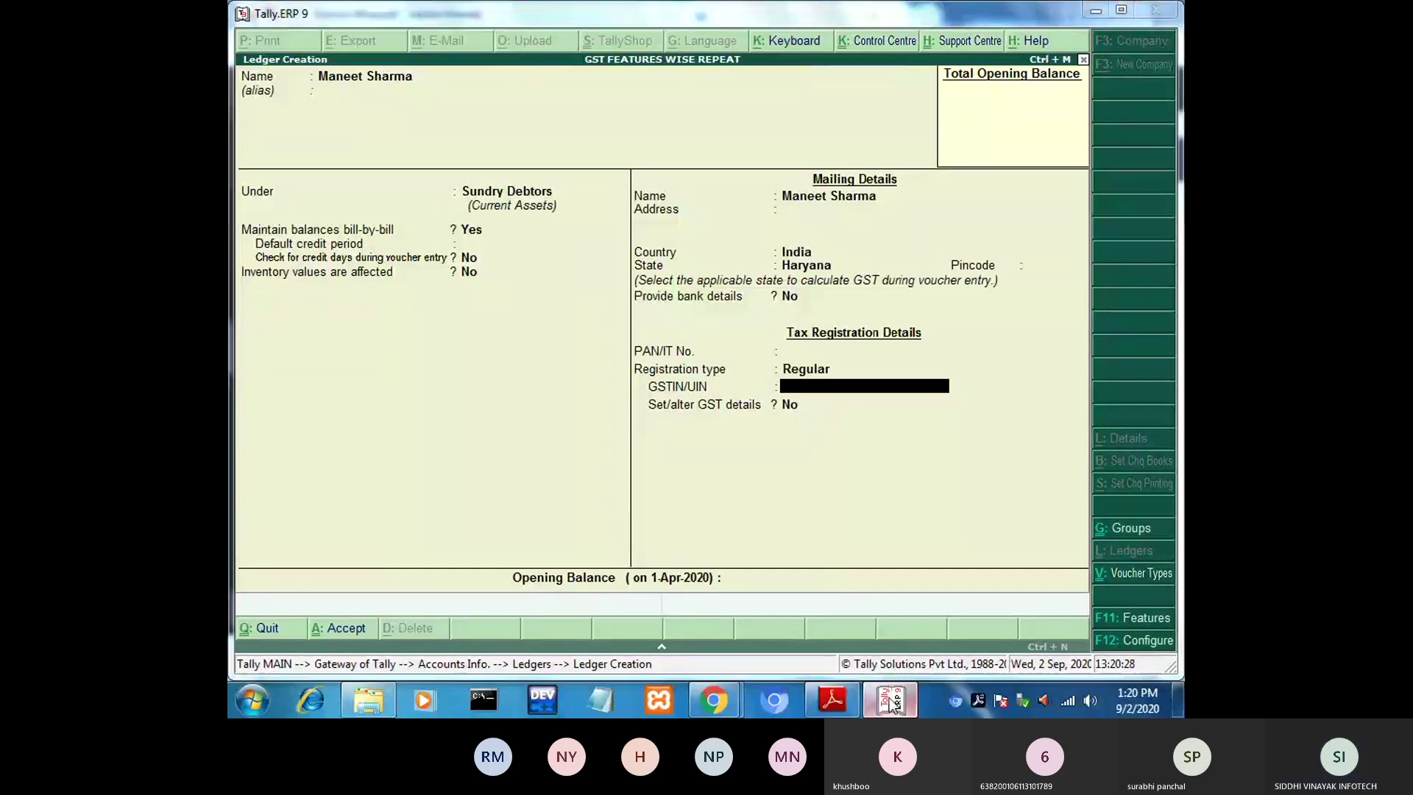
Enter the inter-state debtor's GSTIN, copying it in three parts from the guide.
click(895, 700)
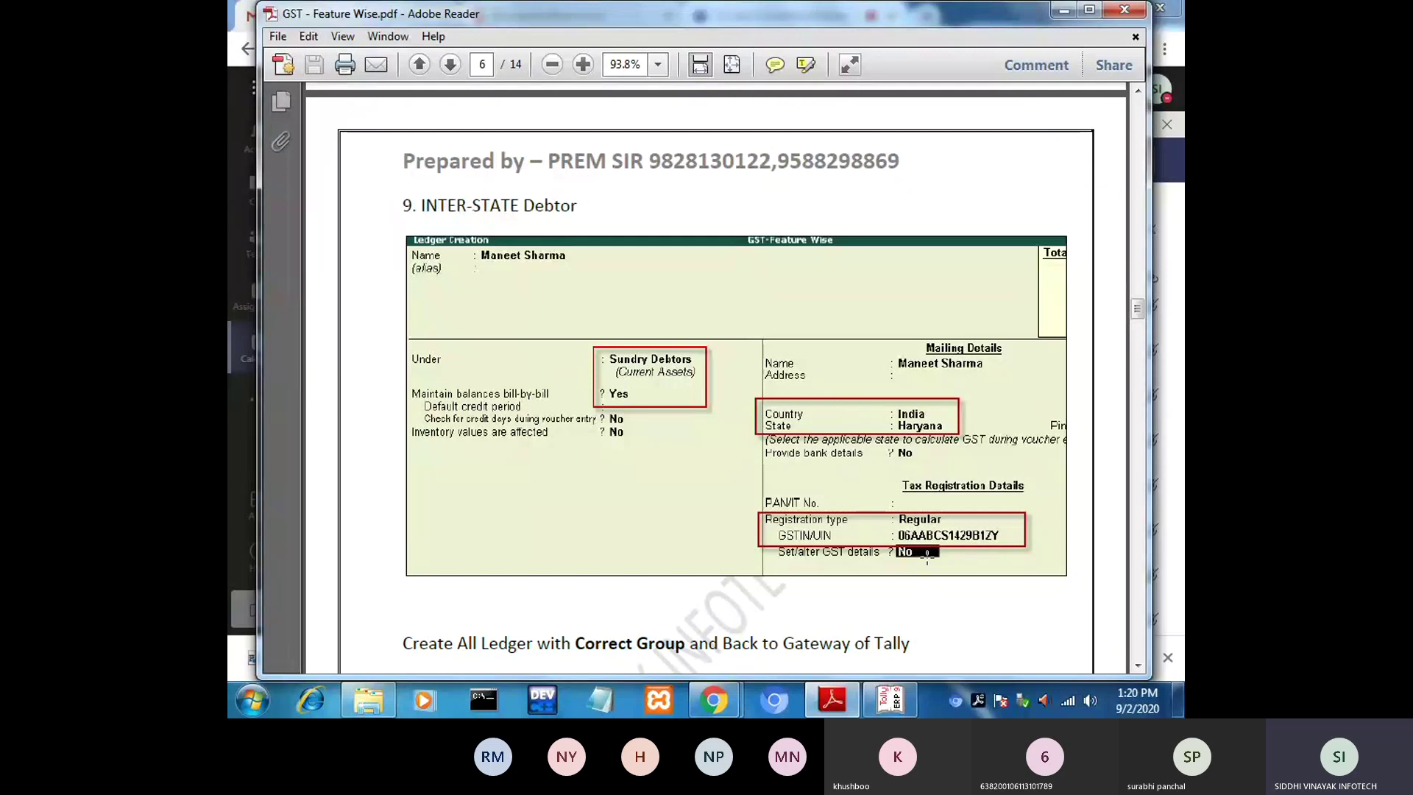
click(913, 690)
text(AABCS)
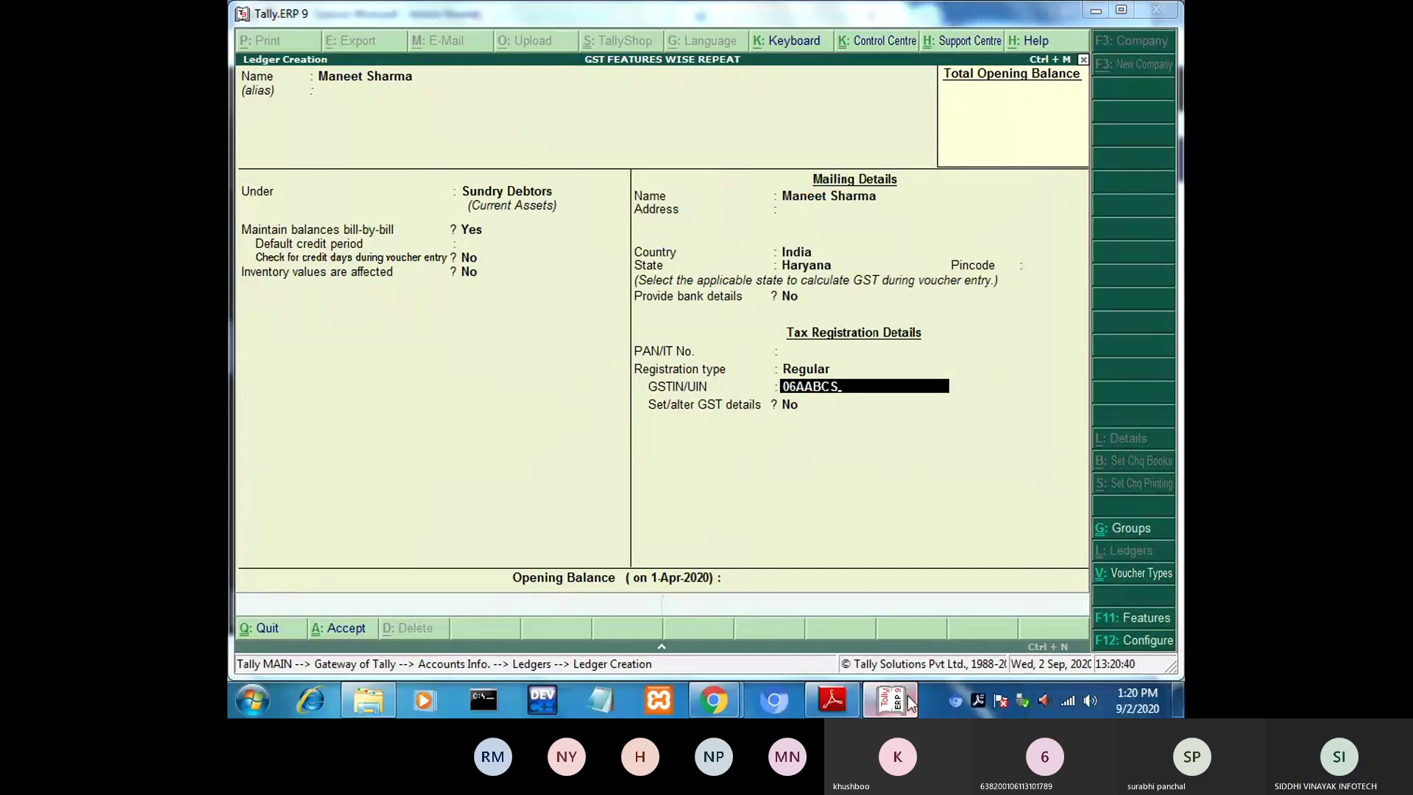
click(911, 701)
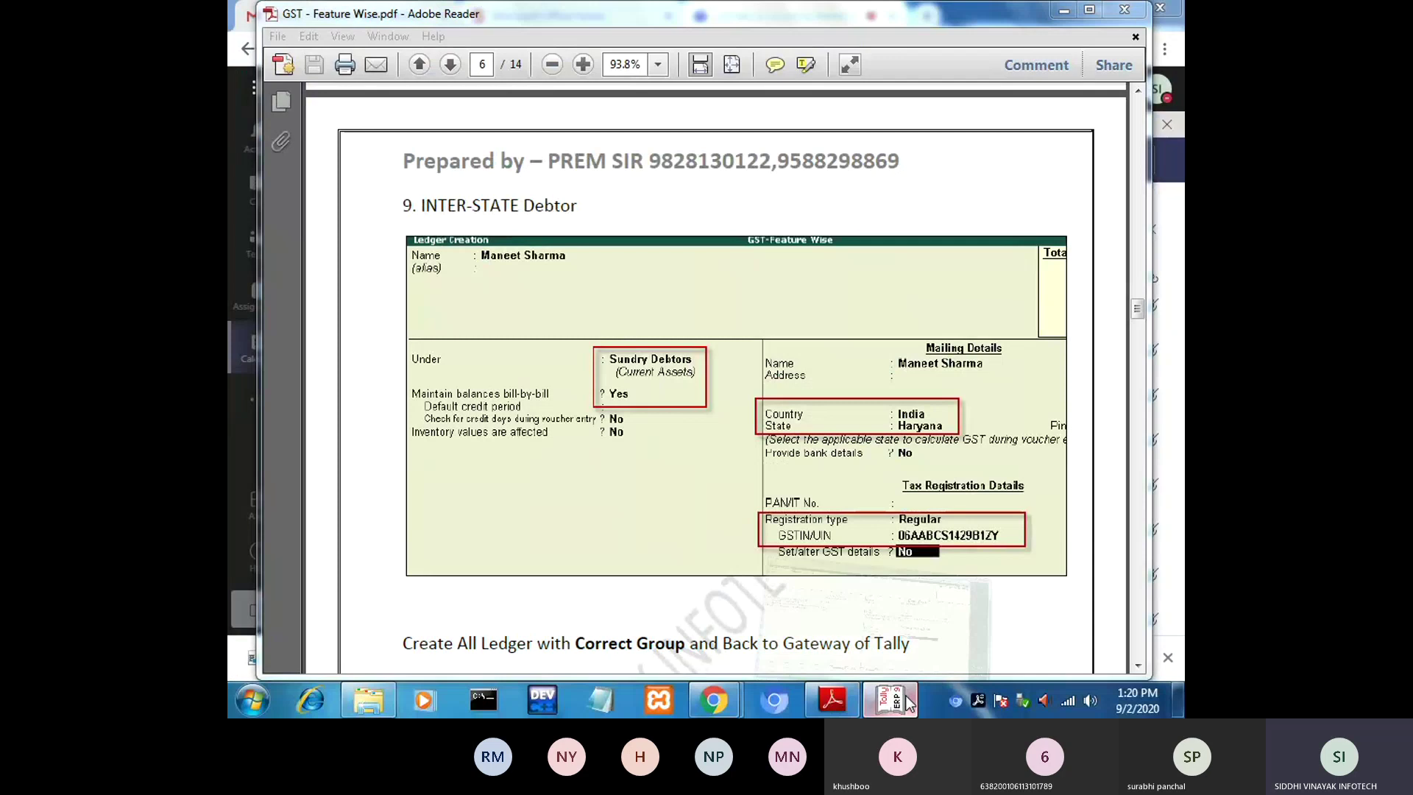
click(913, 699)
text(1429)
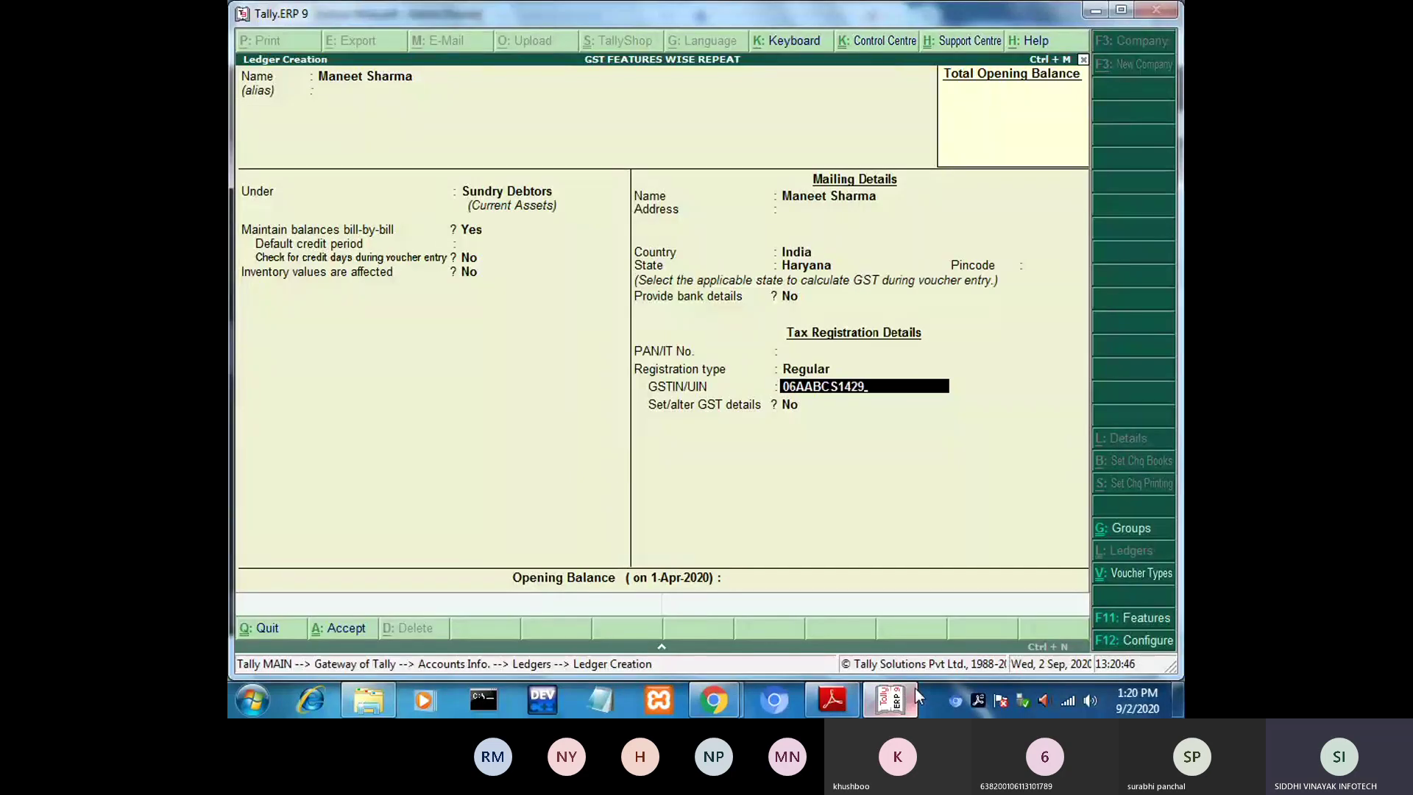
click(911, 701)
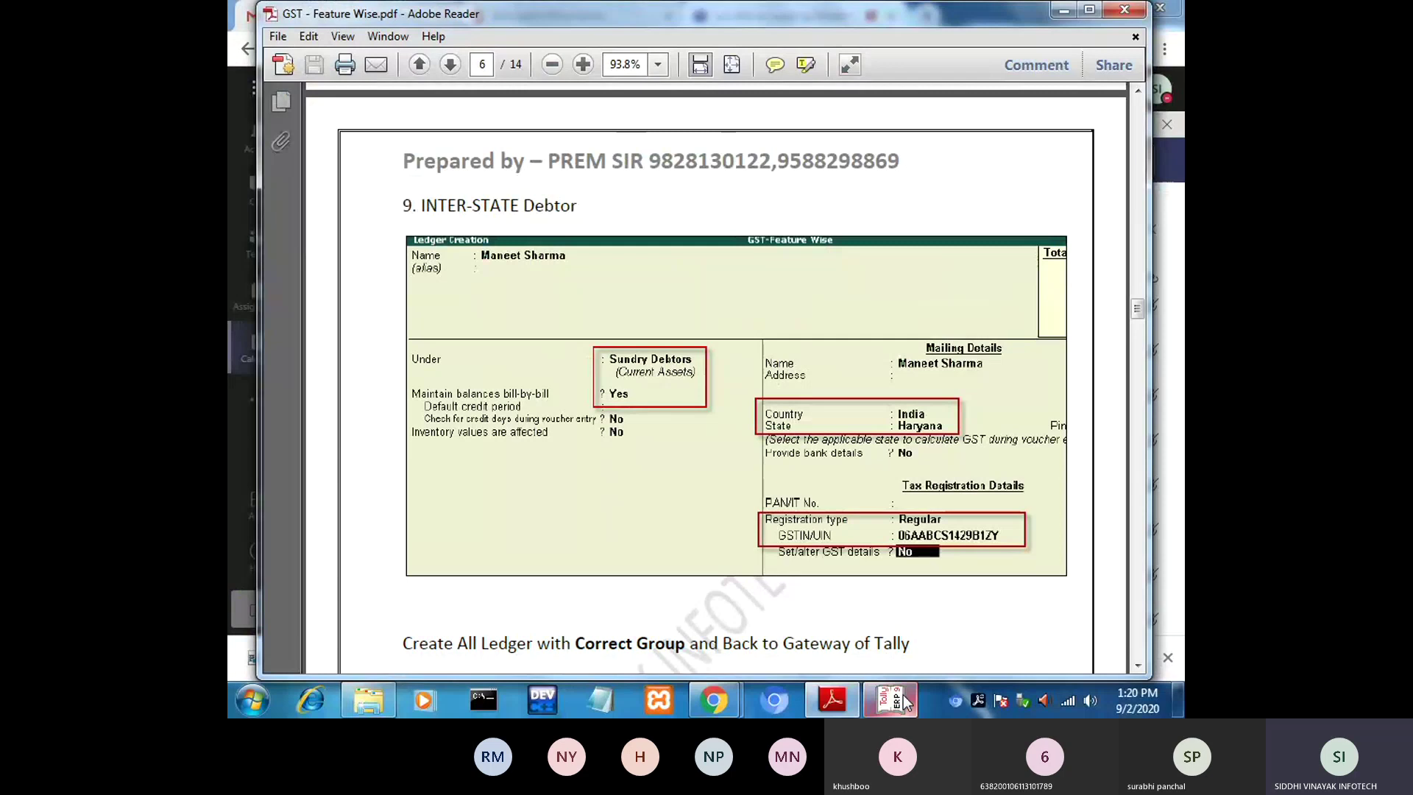
click(907, 701)
text(BCS1429B)
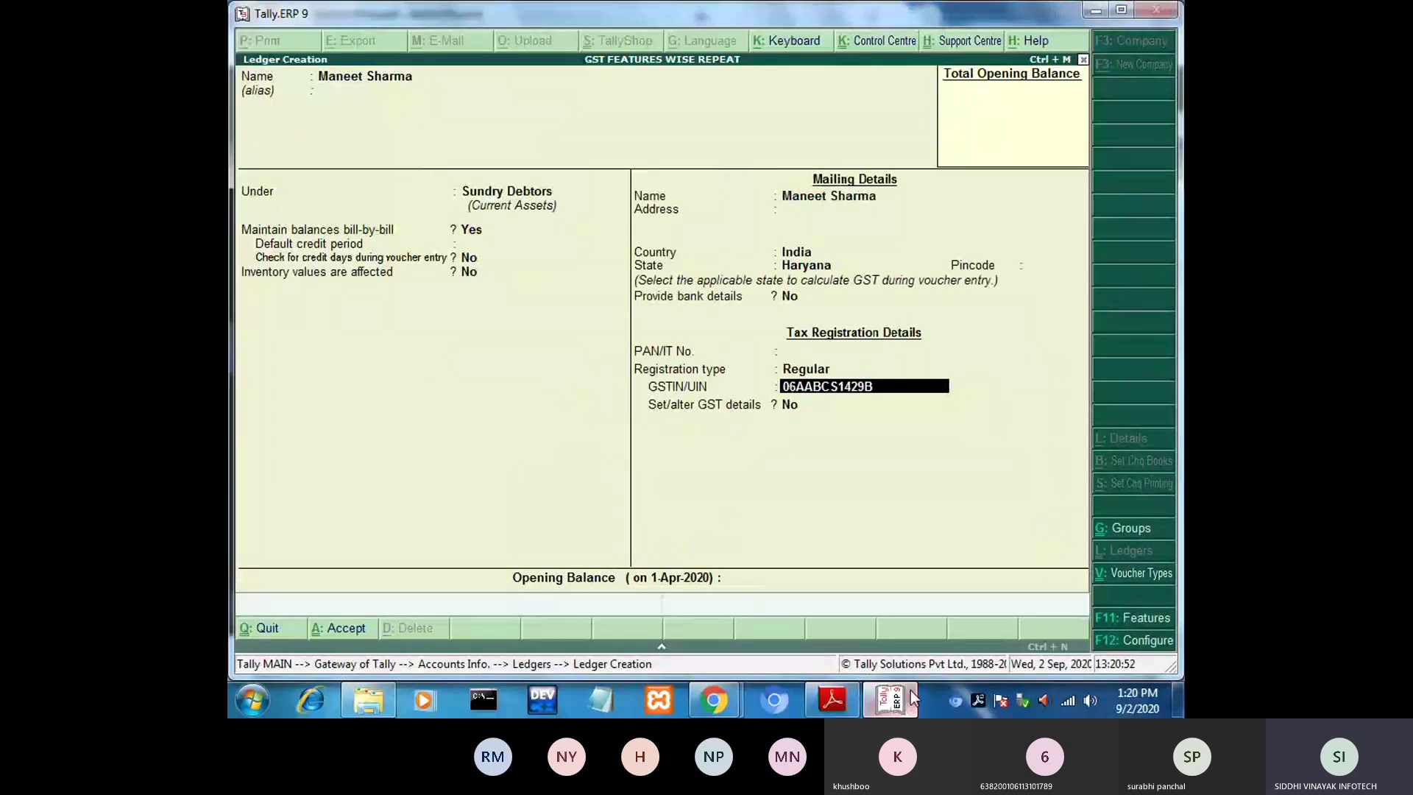
text(1ZY)
key(Return)
Save the inter-state debtor ledger and bring the GST guide back to page 6.
key(Return)
key(Return)
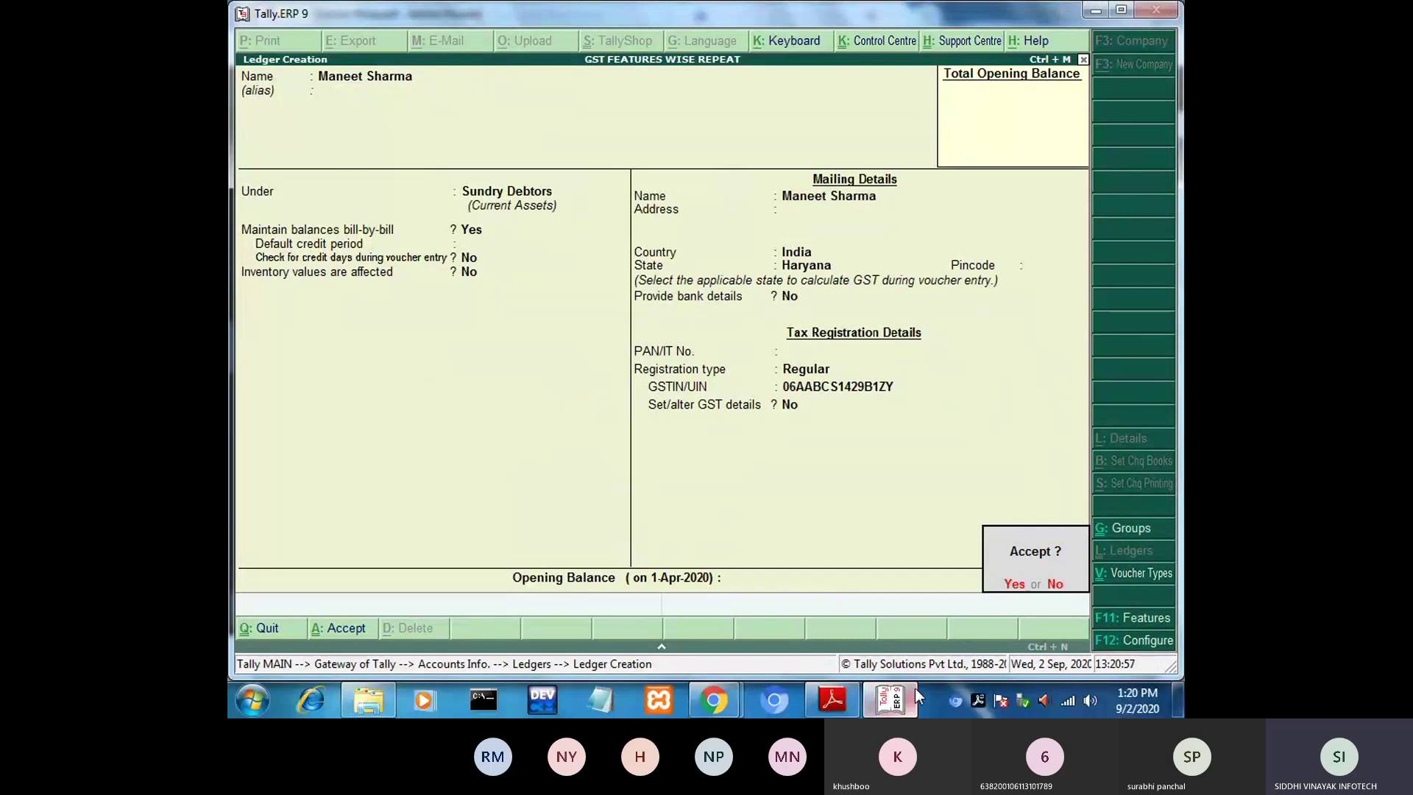
key(Return)
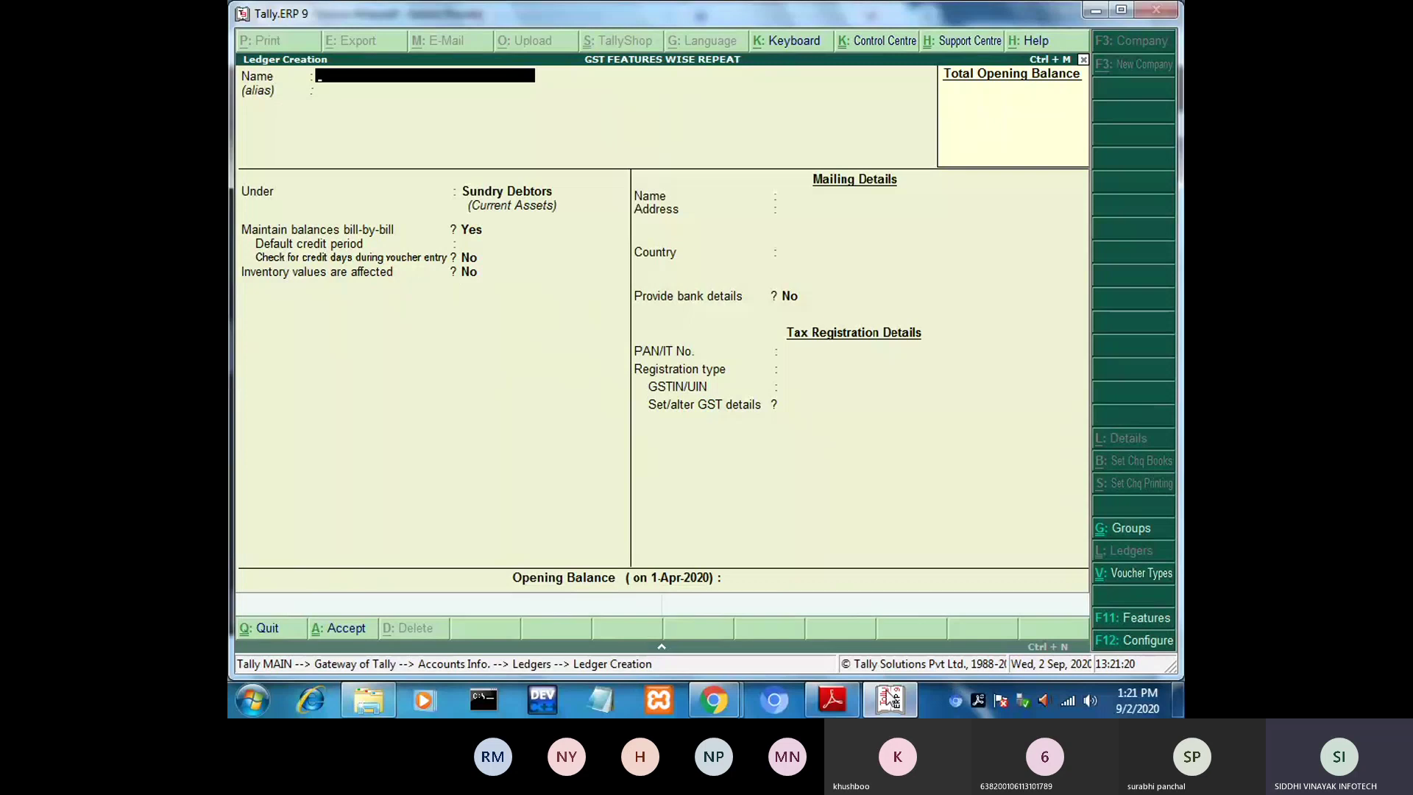
click(897, 705)
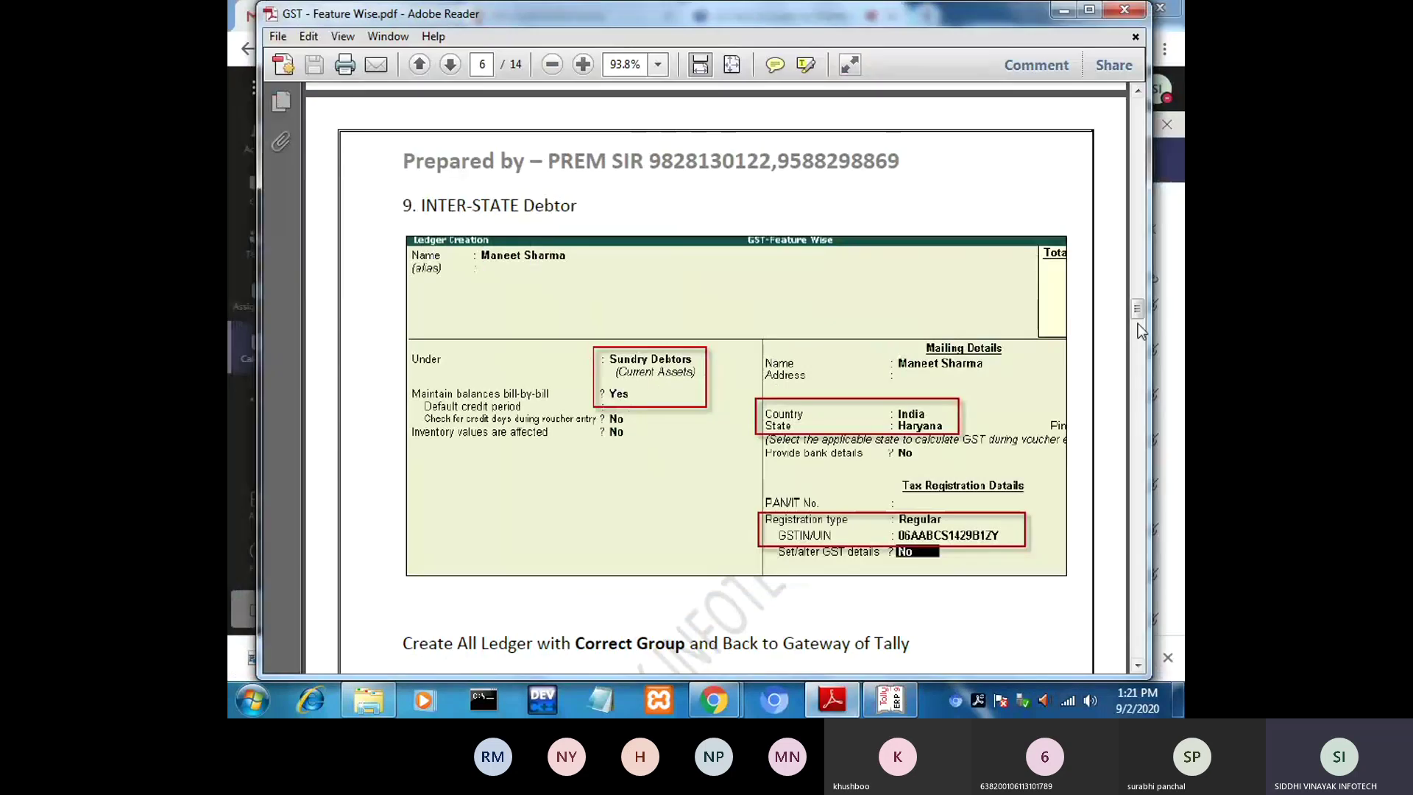
Scroll the guide to the Inventory Info units-of-measure section, then return to Tally's ledger form.
scroll(1139, 318, down, 3)
drag(1142, 316, 1142, 330)
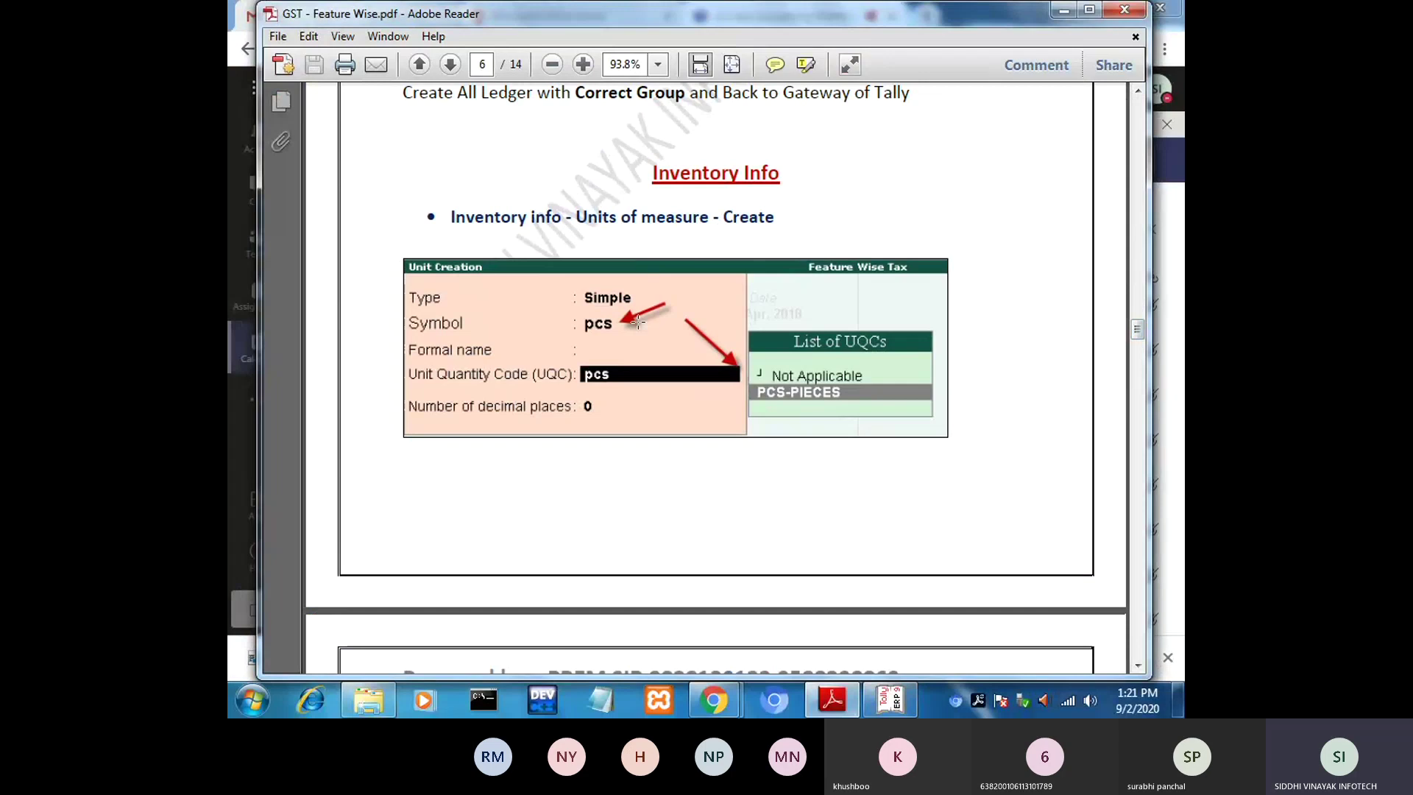
triple_click(678, 173)
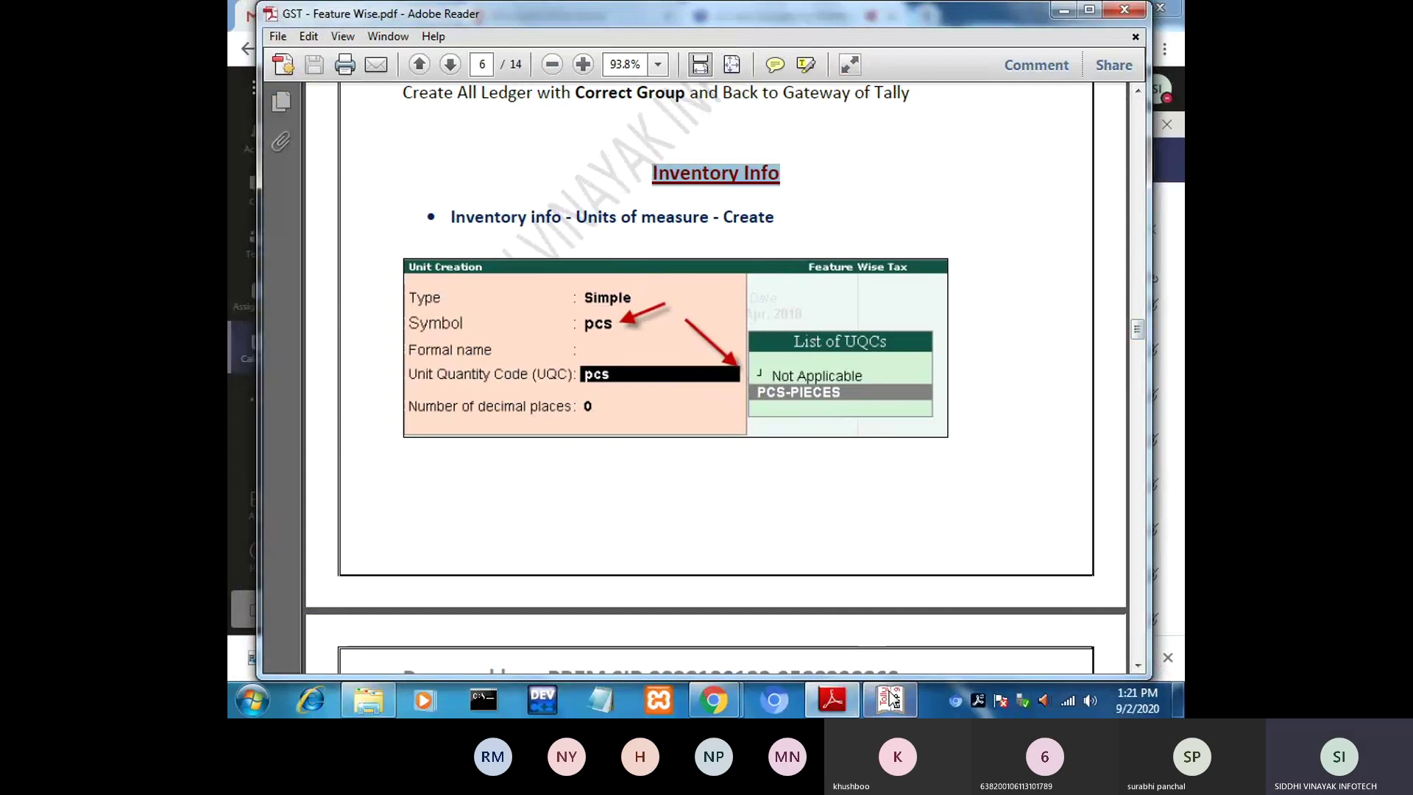
click(892, 698)
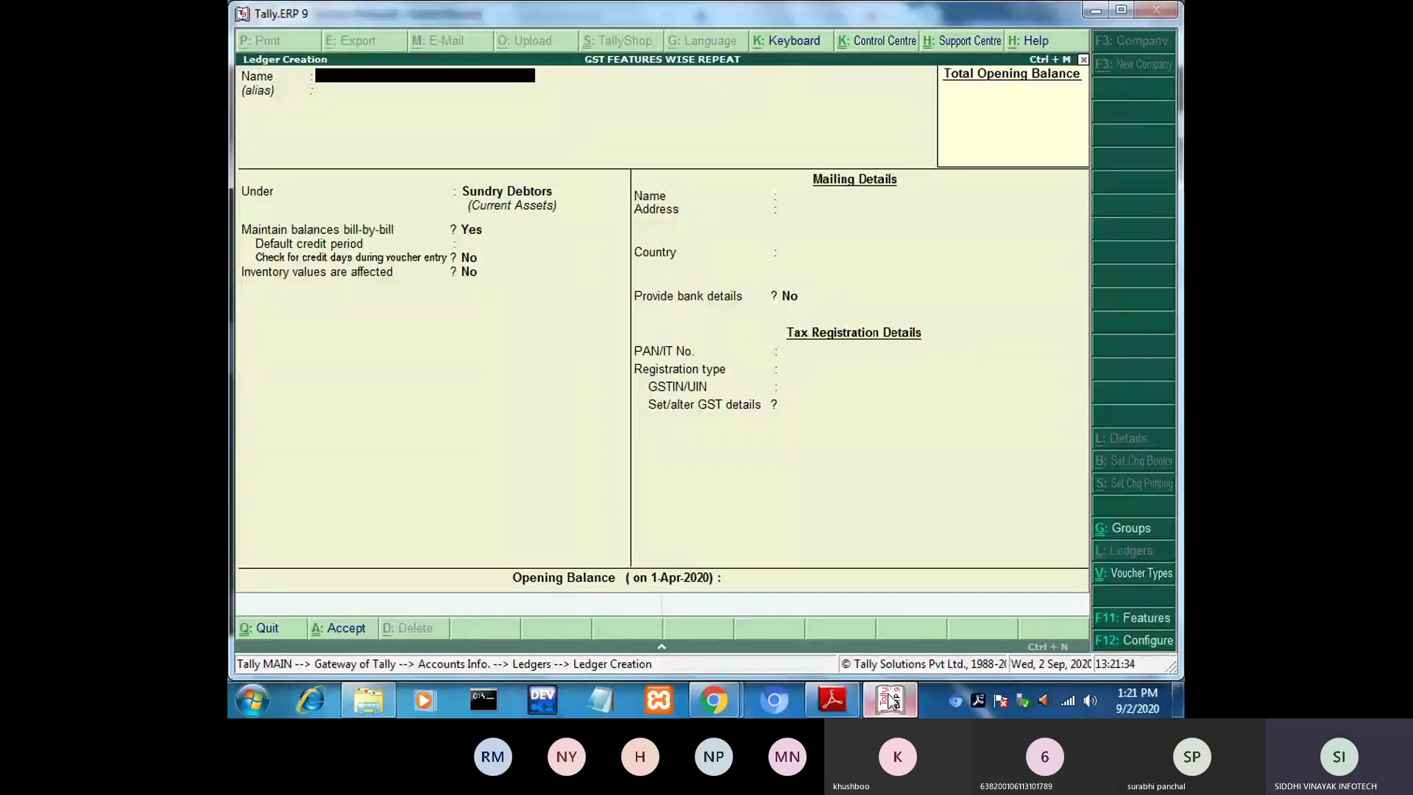
Leave the ledger form and go to Inventory Info's Units of Measure menu.
key(Escape)
key(Escape)
key(Down)
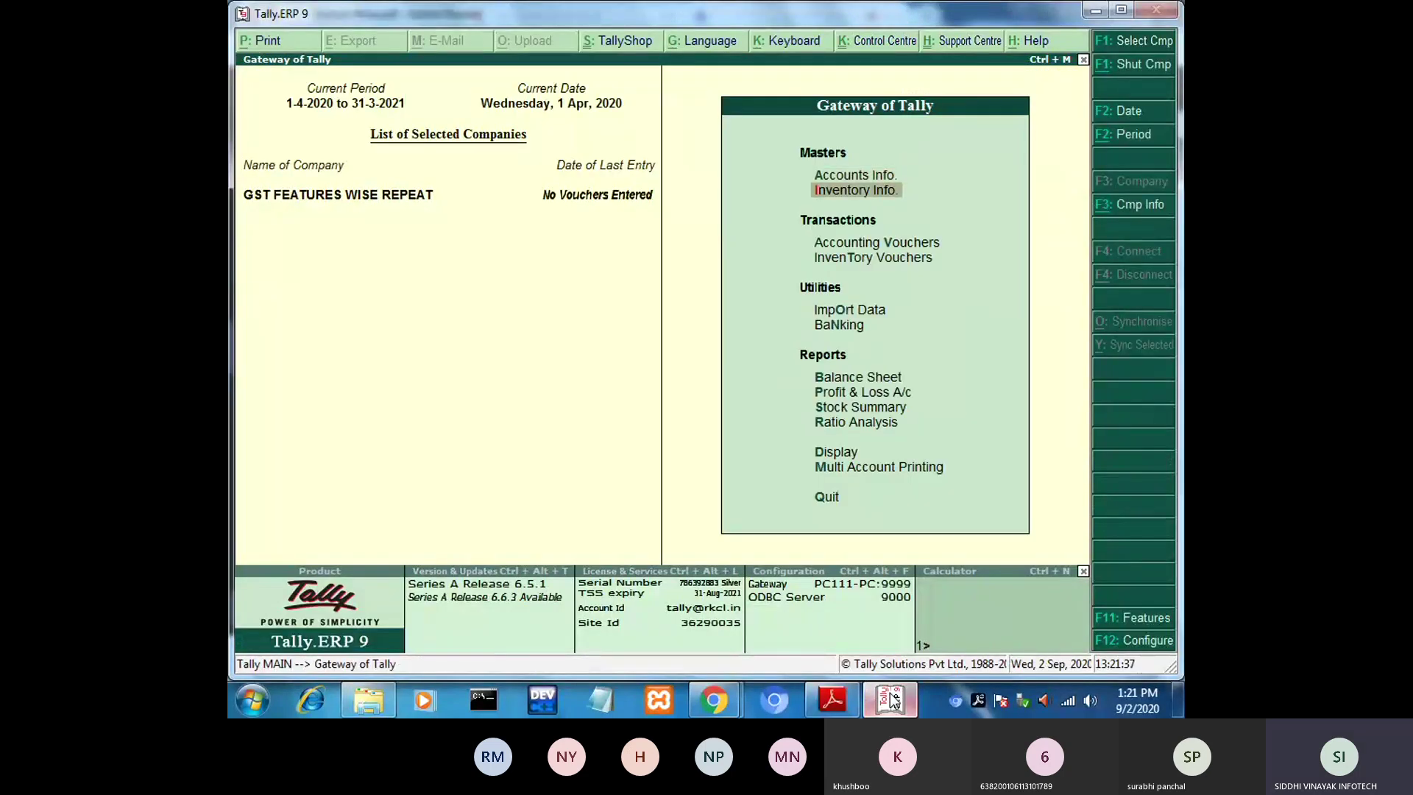
key(Return)
key(Down)
key(Down)
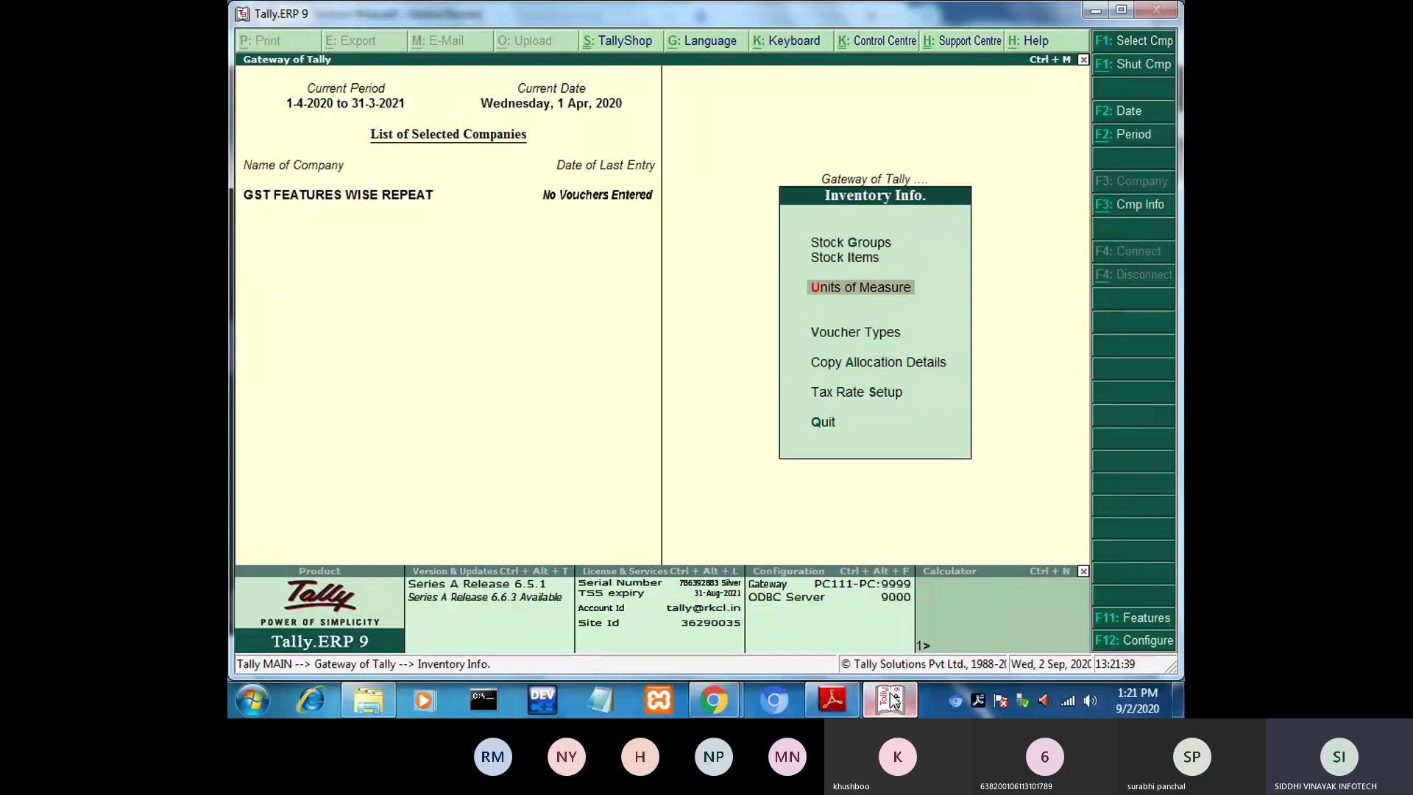
key(Return)
key(Return)
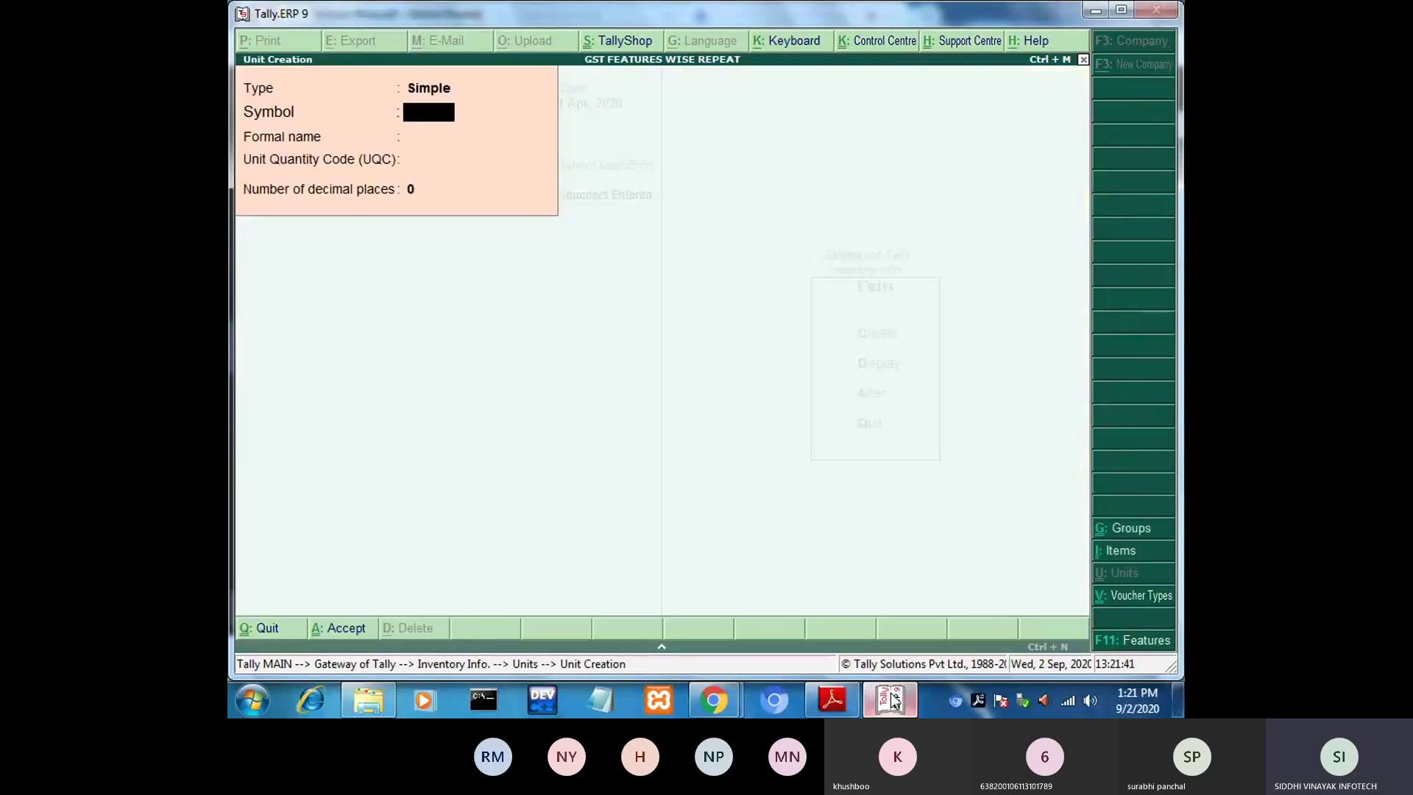
Create simple unit pcs, formal name Pieces, UQC PCS-PIECES, with 0 decimal places.
text(pc)
text(s)
key(Return)
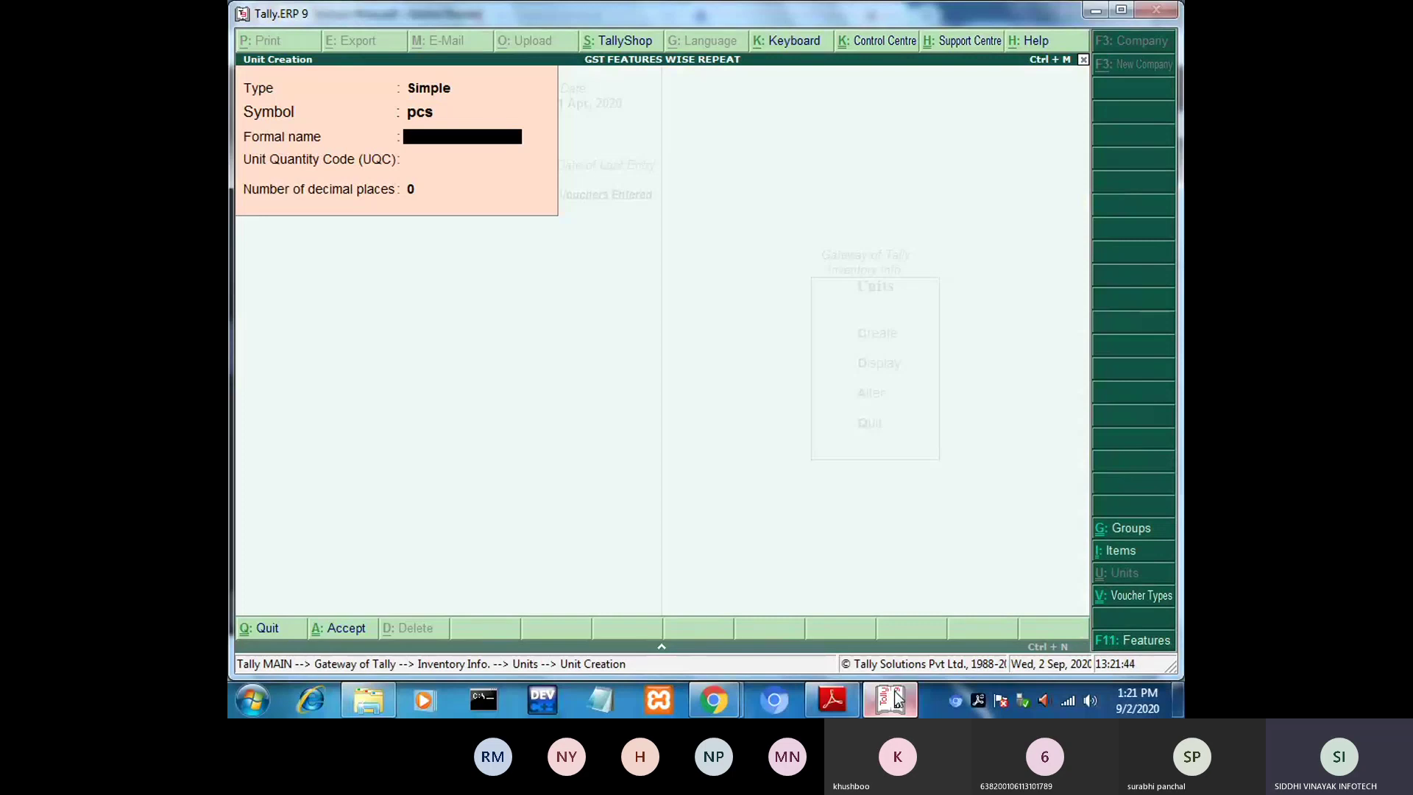
text(Pieces)
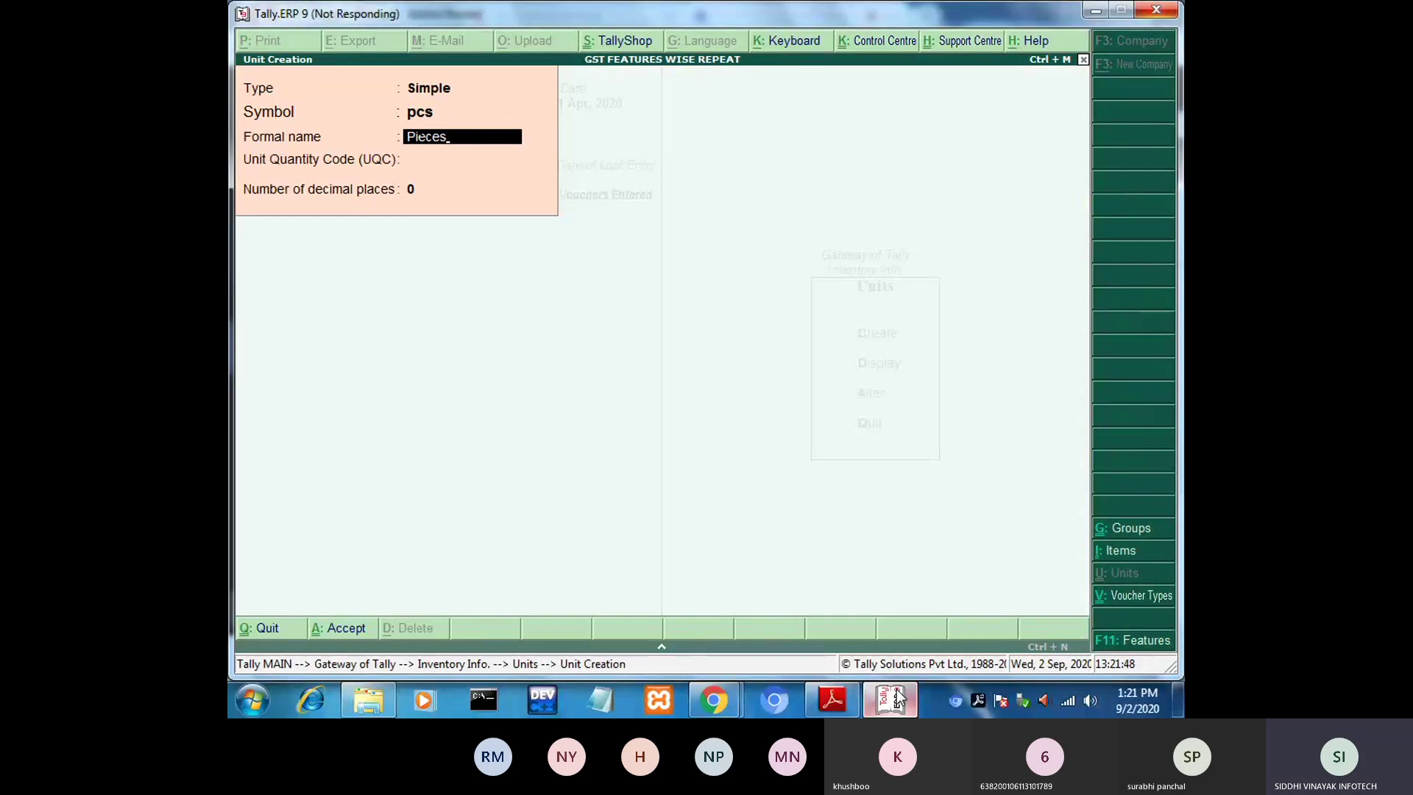
click(732, 452)
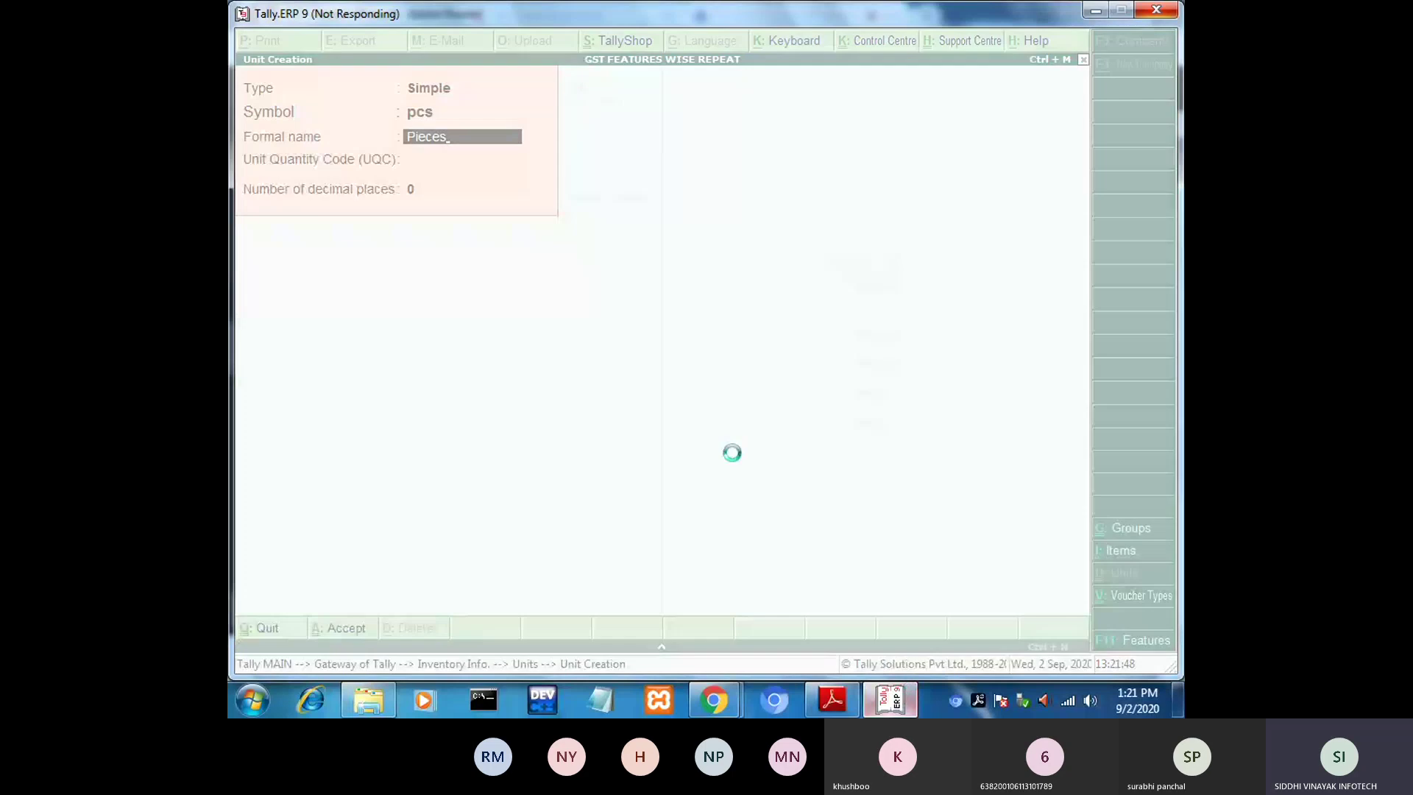
click(867, 232)
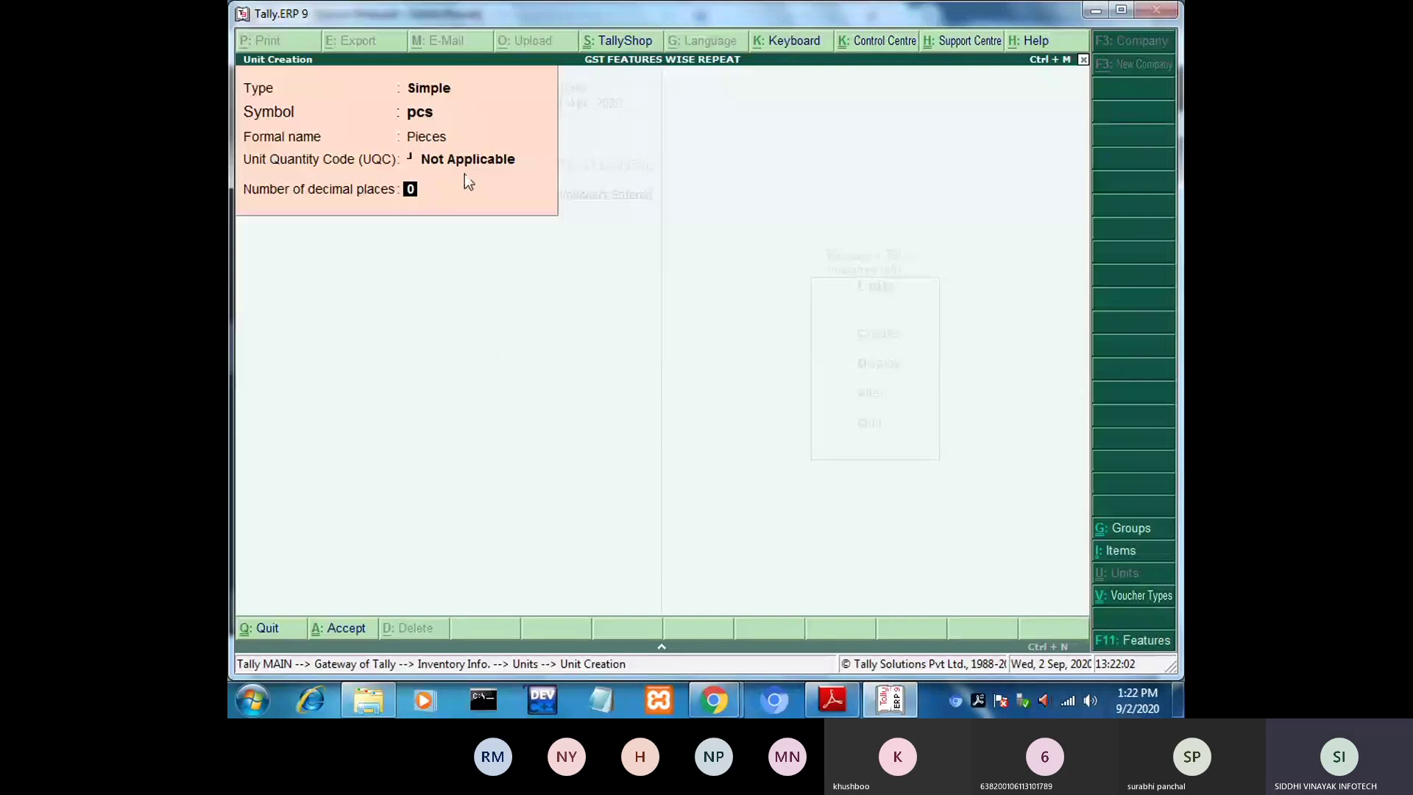
key(BackSpace)
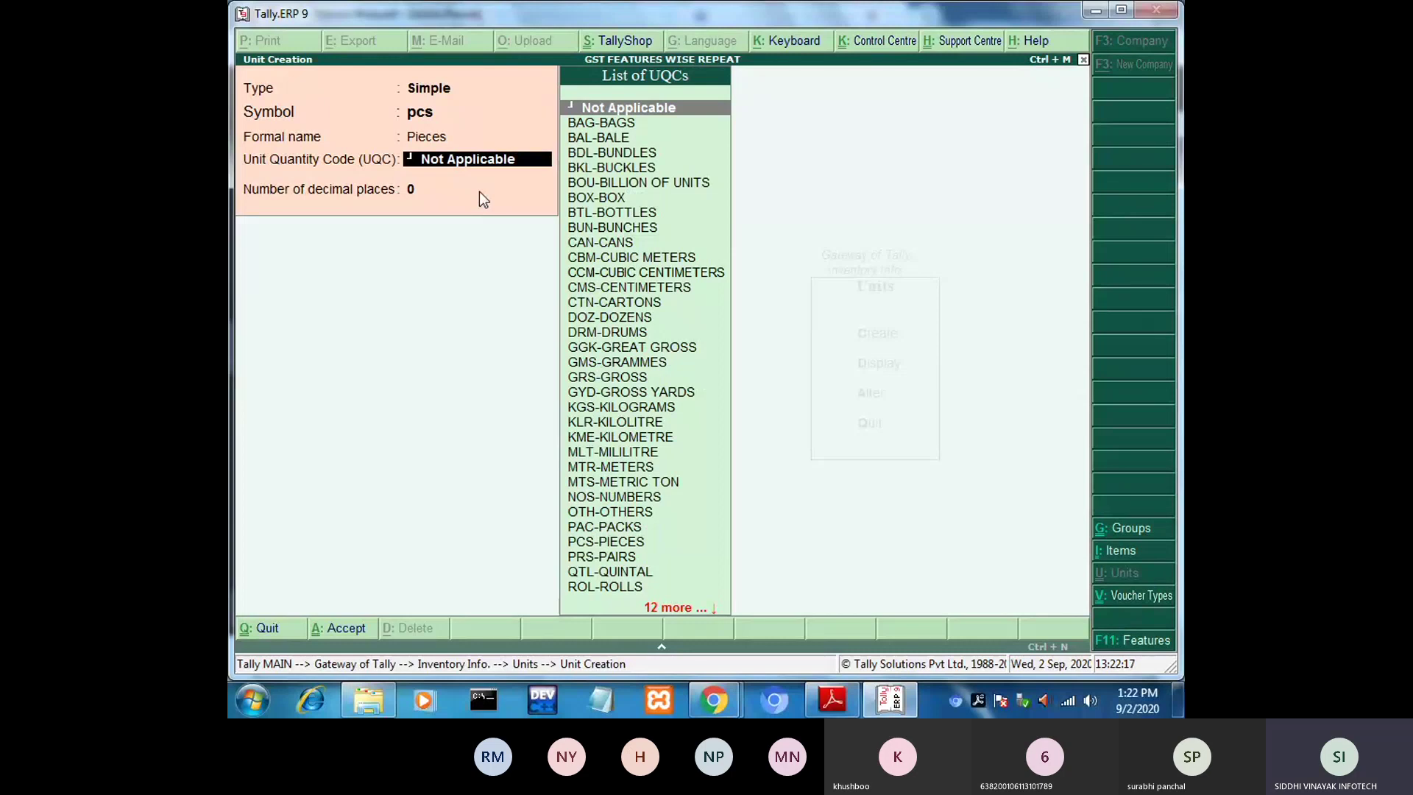
text(p)
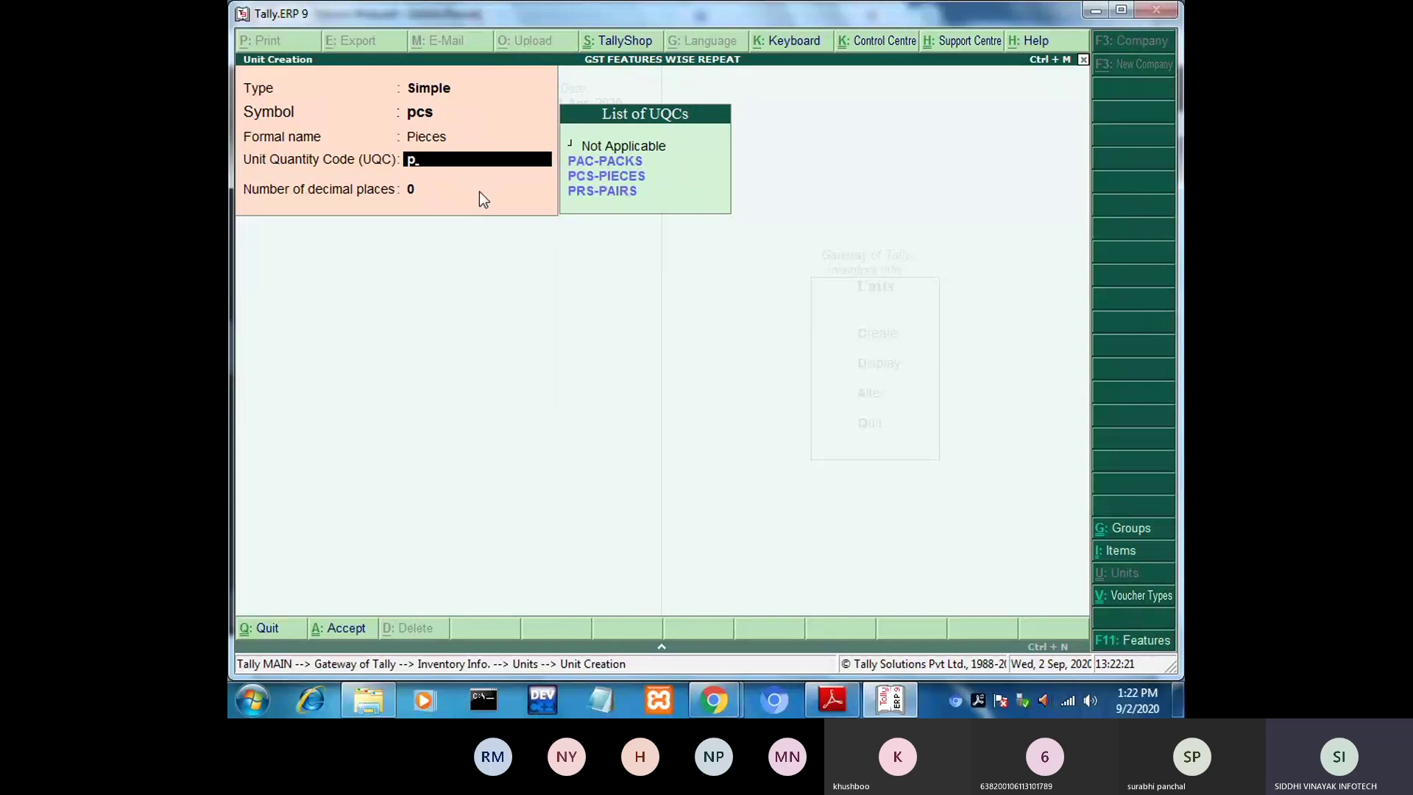
key(Down)
key(Down)
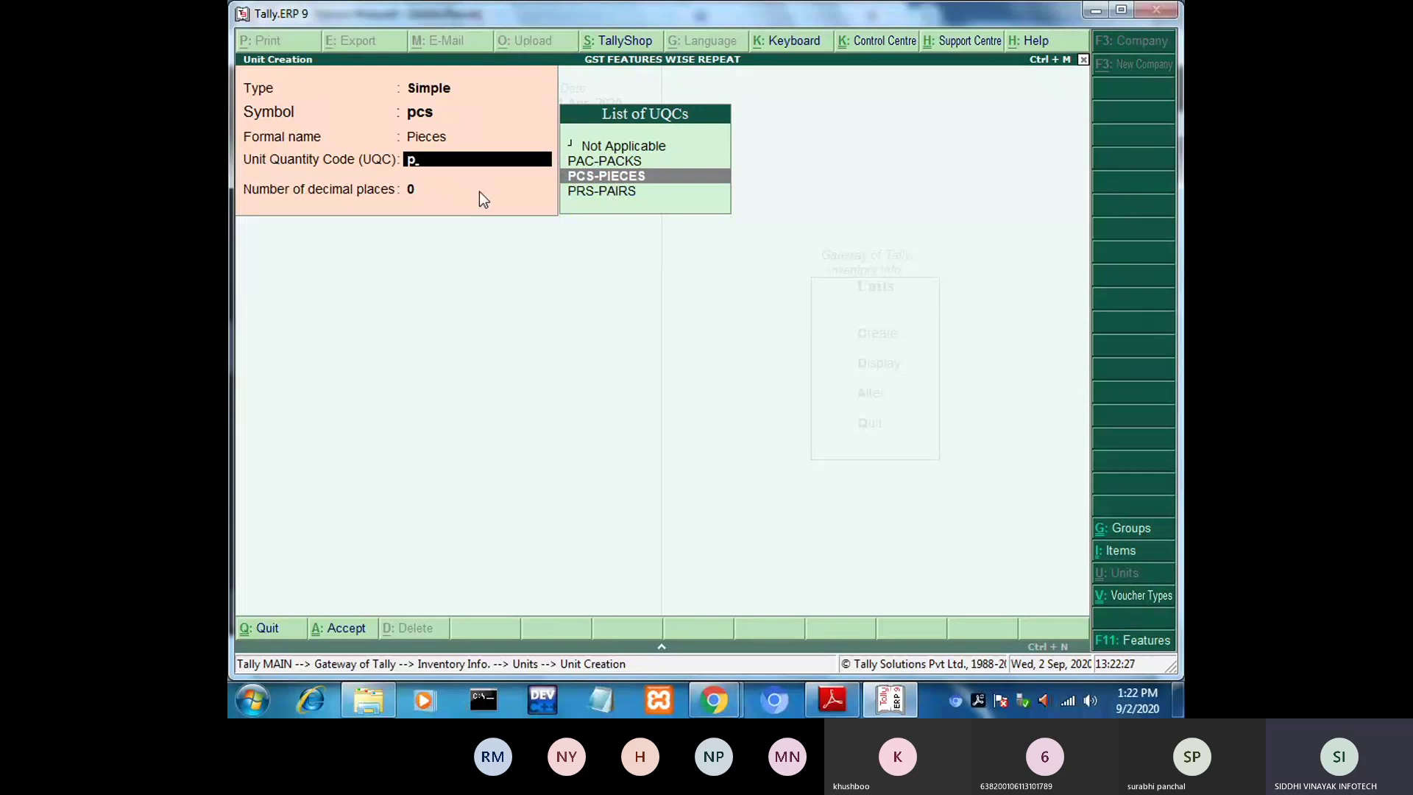
key(Return)
key(Return)
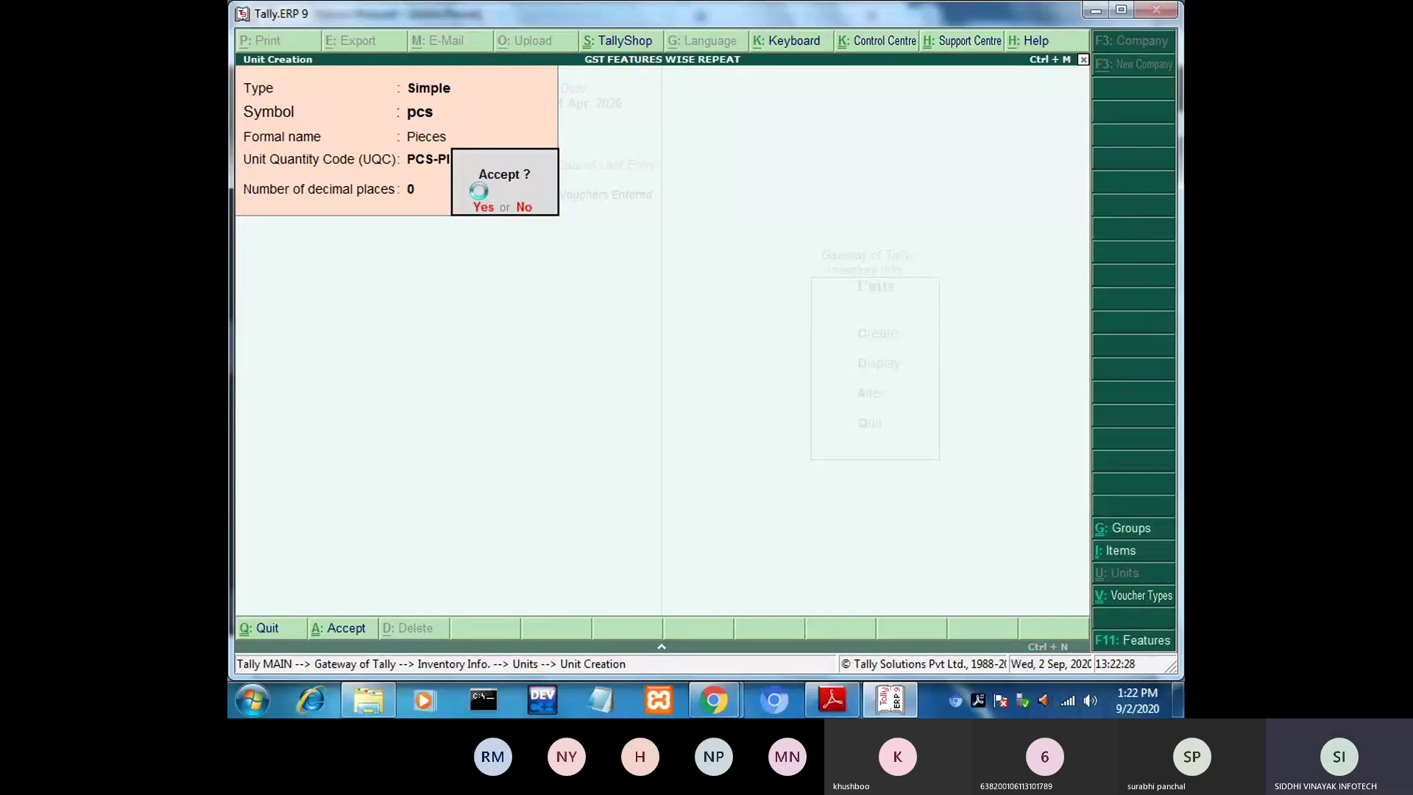
key(Return)
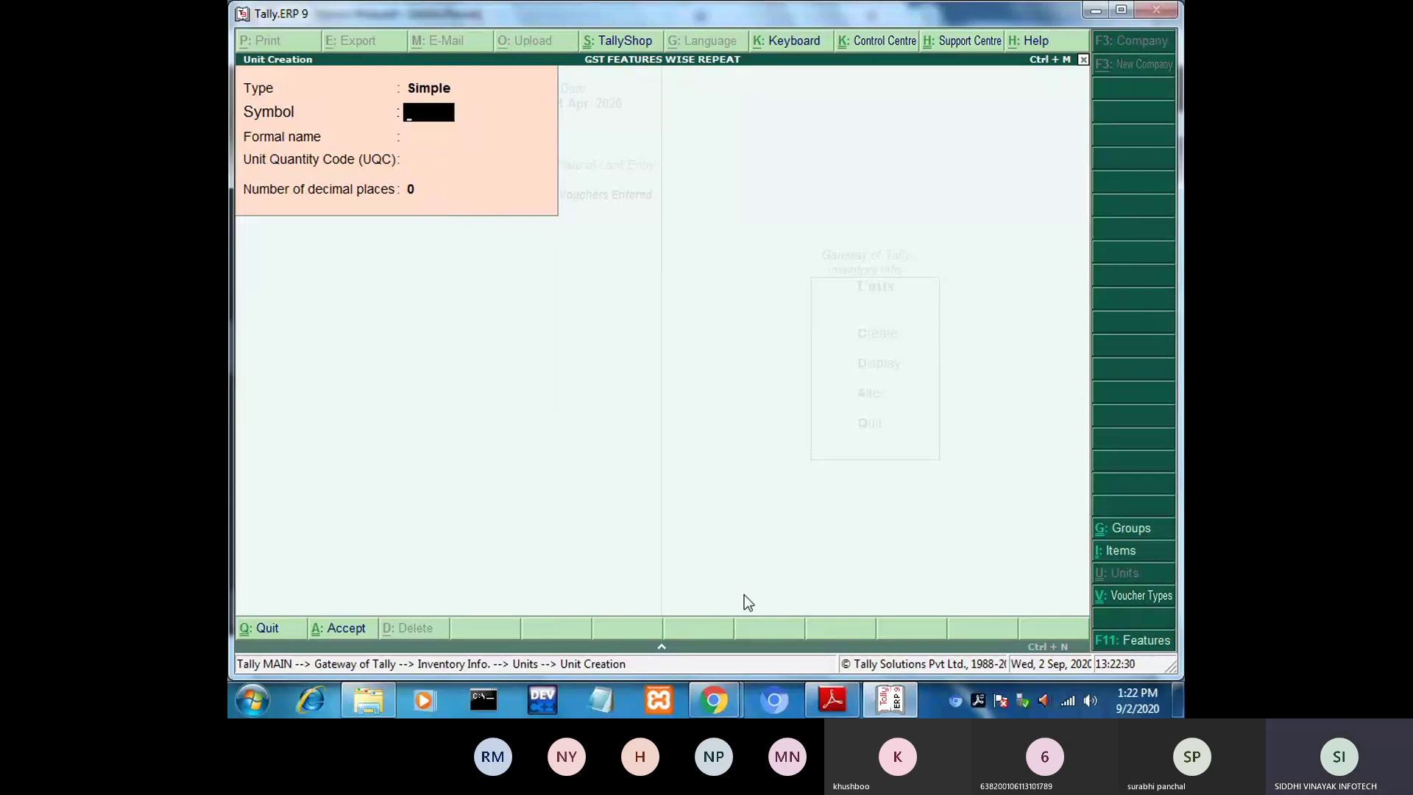
click(882, 701)
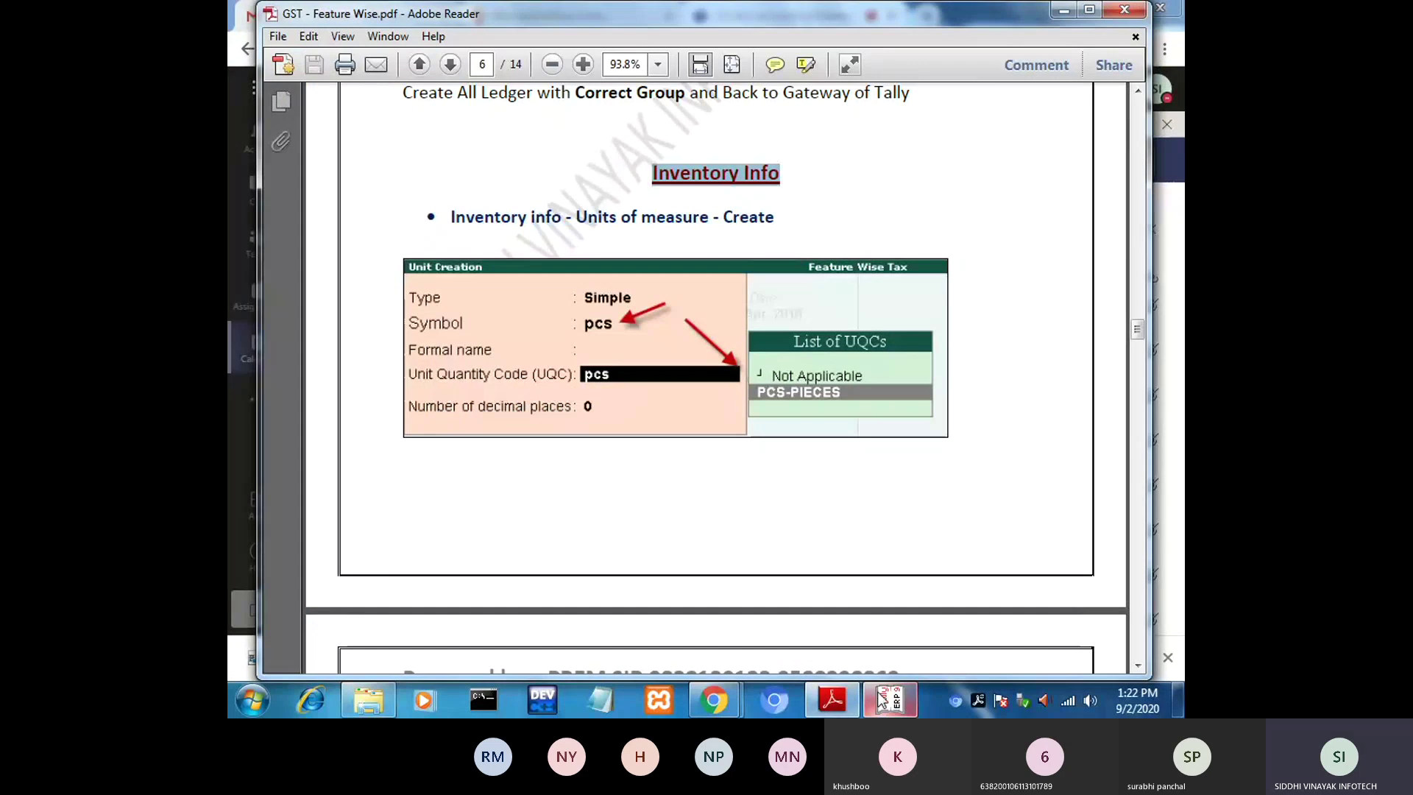
scroll(789, 527, up, 3)
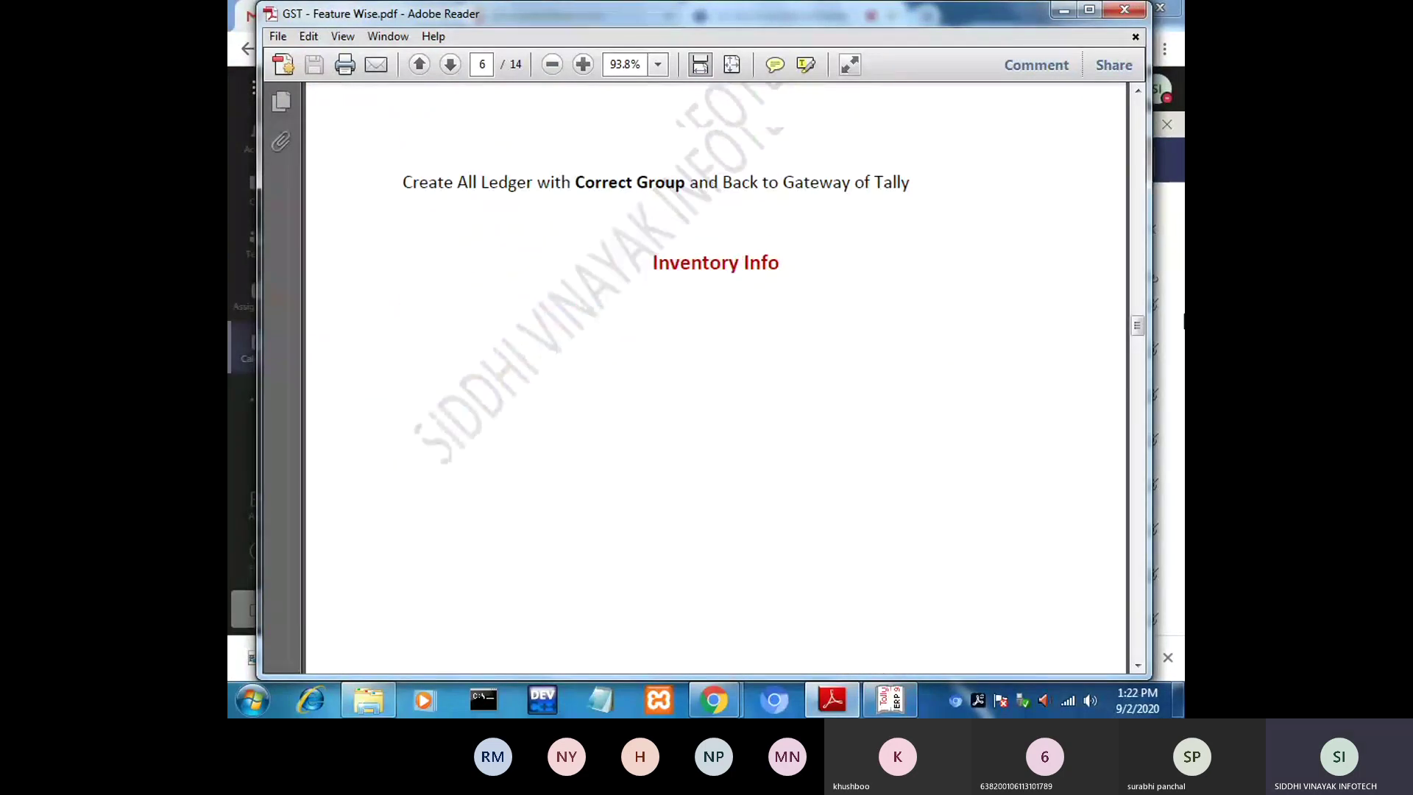
drag(1136, 326, 1147, 349)
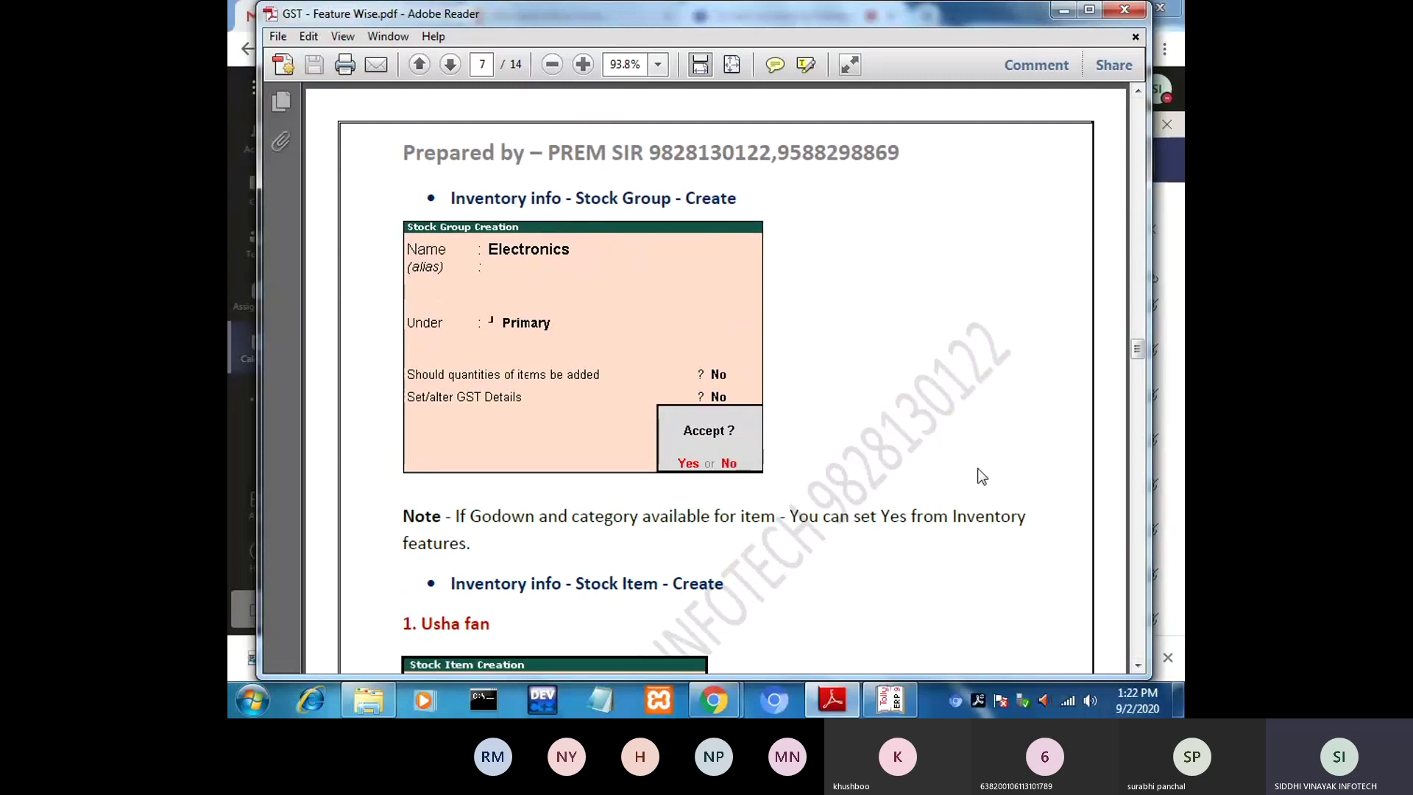
drag(1138, 349, 1140, 369)
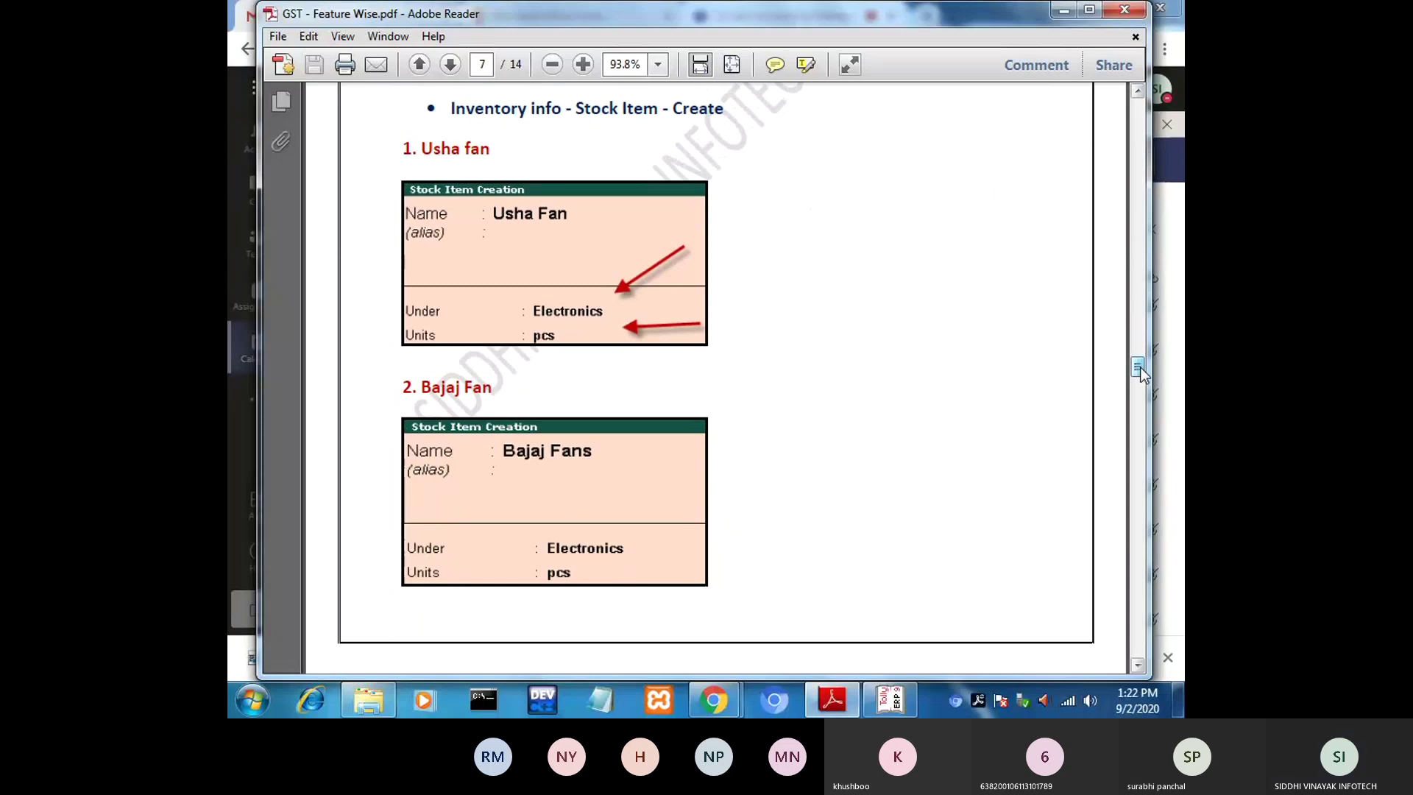
click(880, 701)
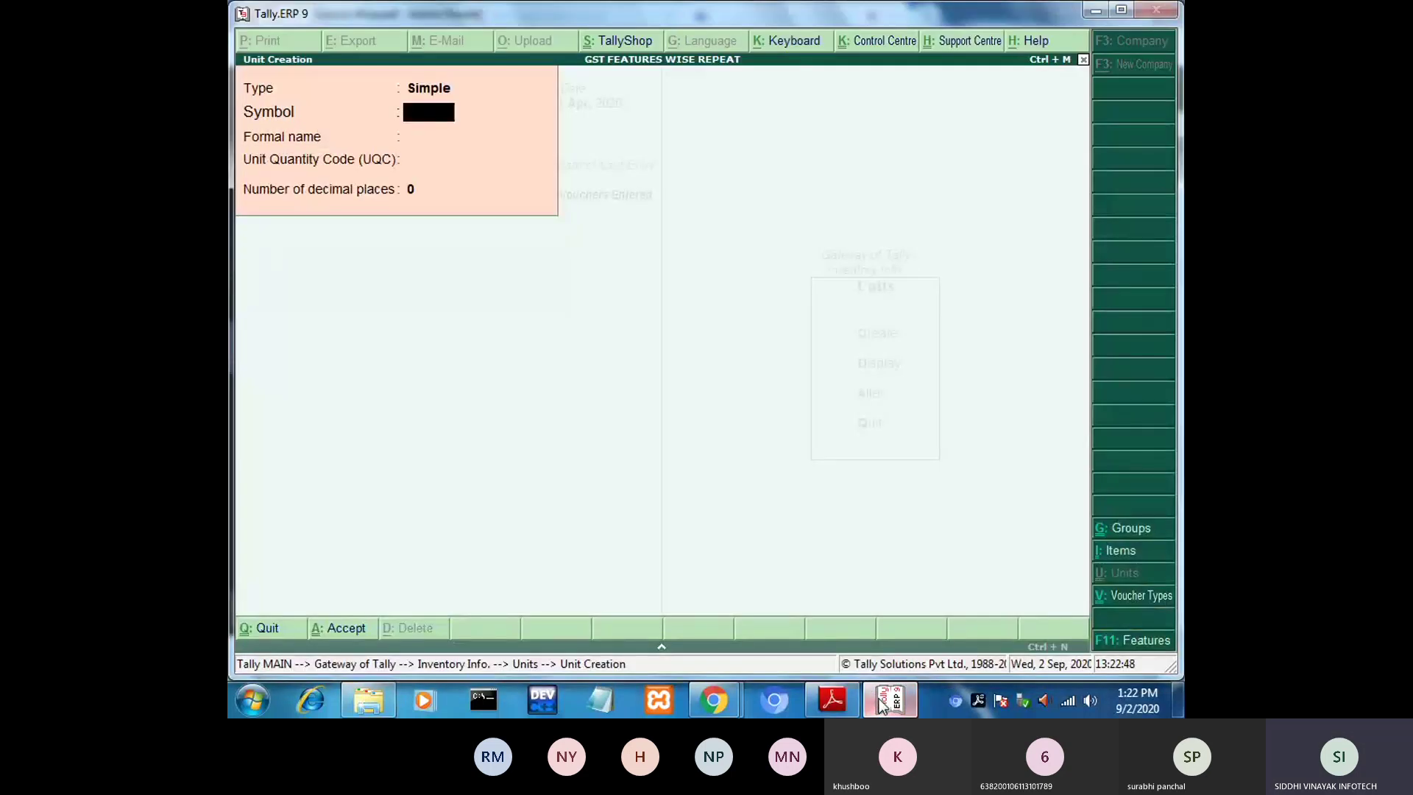
Return to the Gateway and go to Inventory Info's Stock Groups menu.
key(Escape)
key(Escape)
key(Escape)
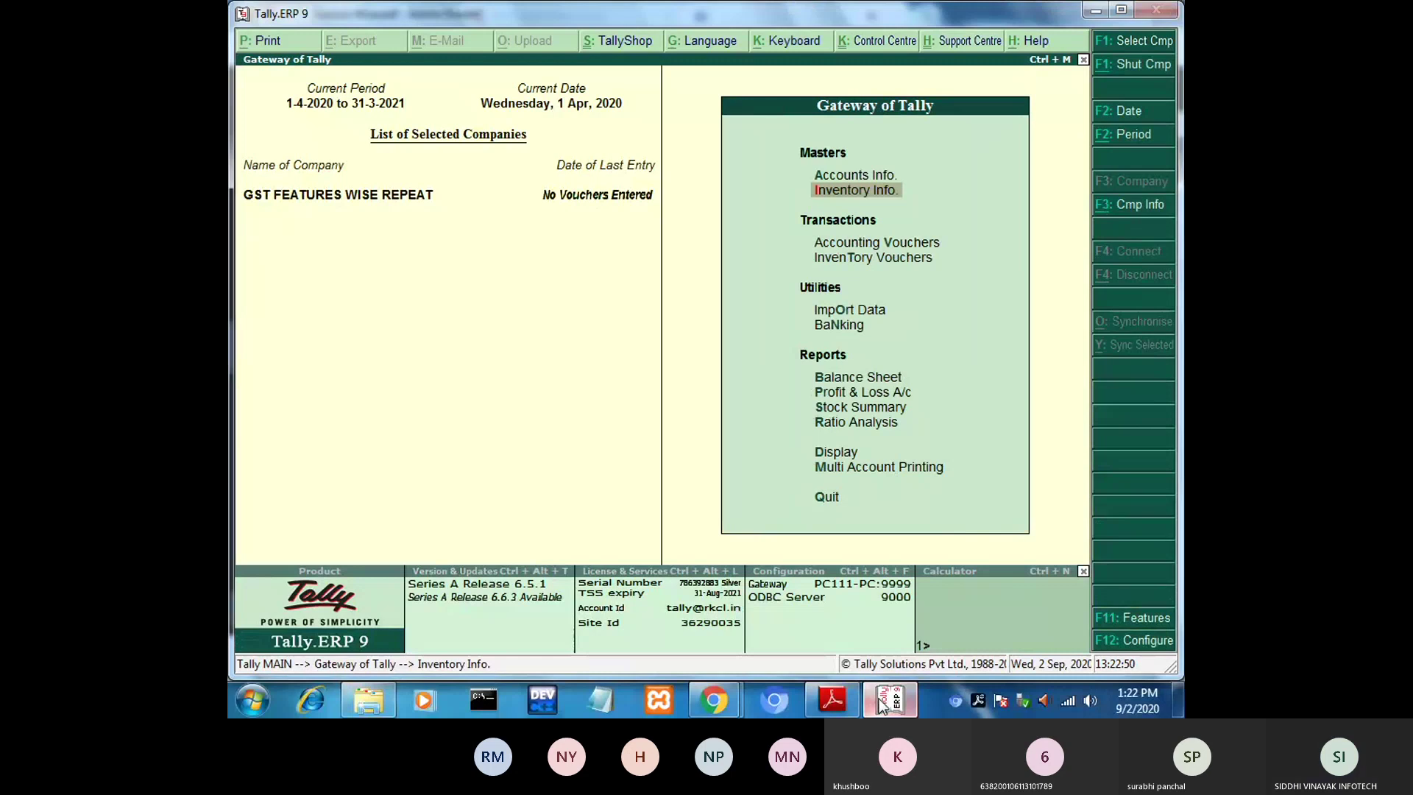
key(Return)
key(Down)
key(Down)
key(Down)
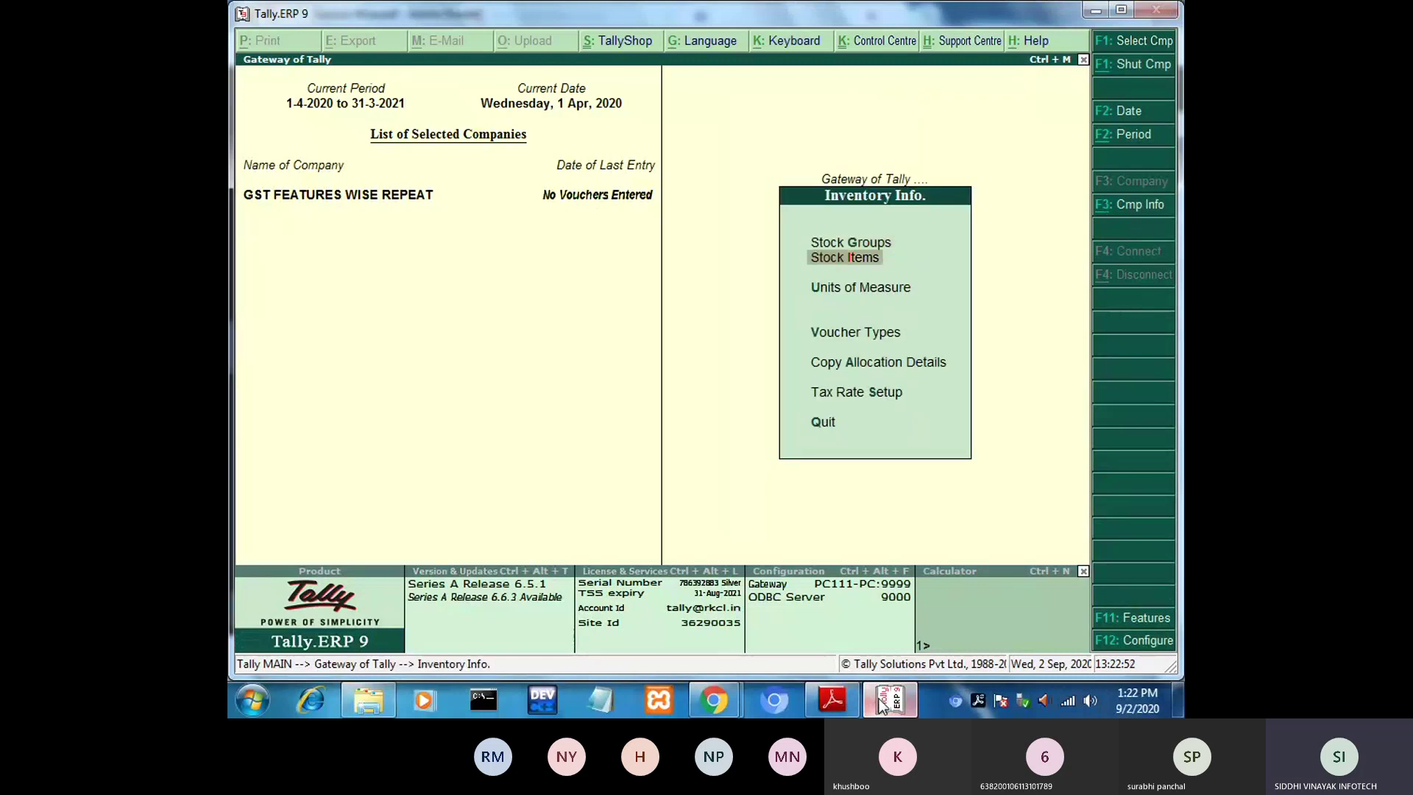
key(Up)
key(Up)
key(Up)
key(Return)
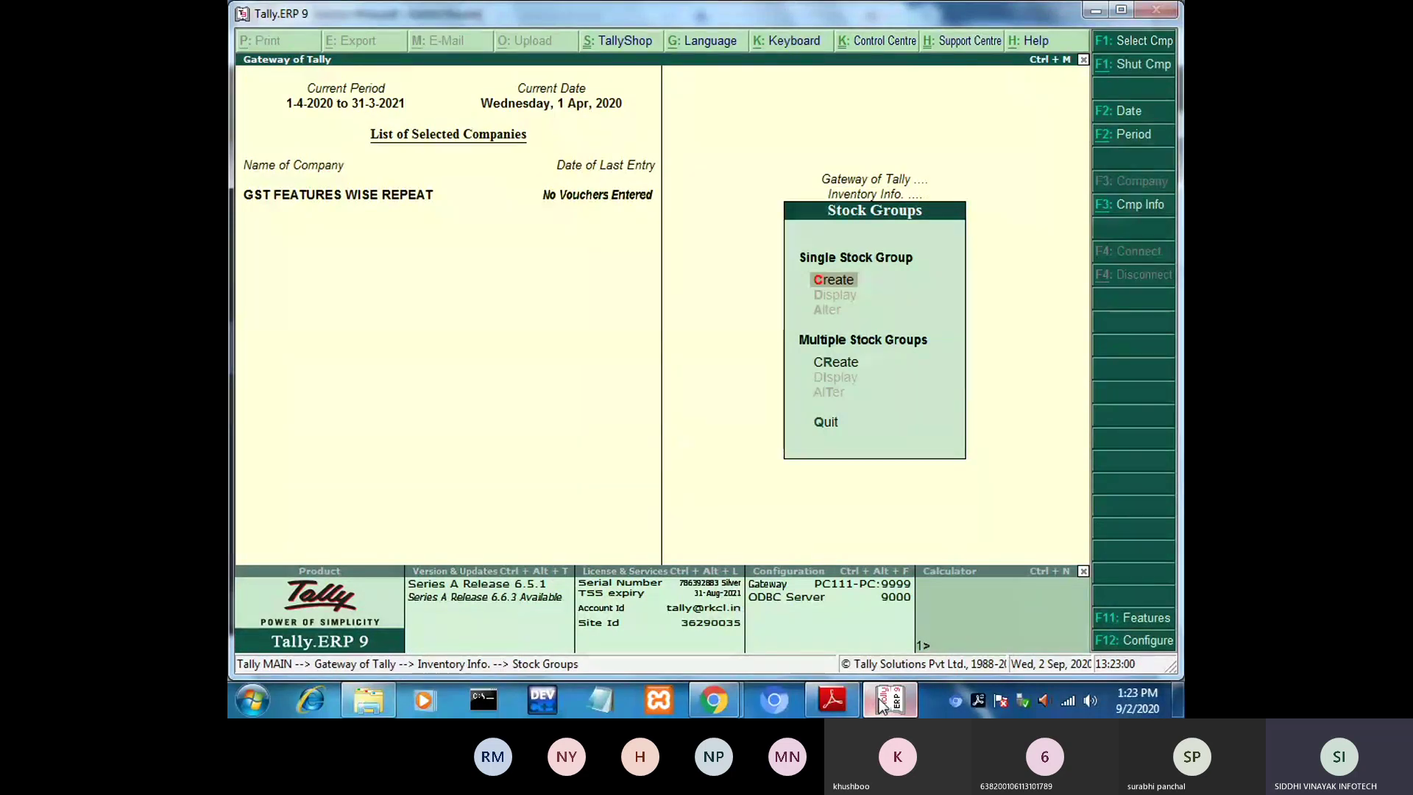
Create and save the stock group Electronics under Primary.
key(Return)
text(E)
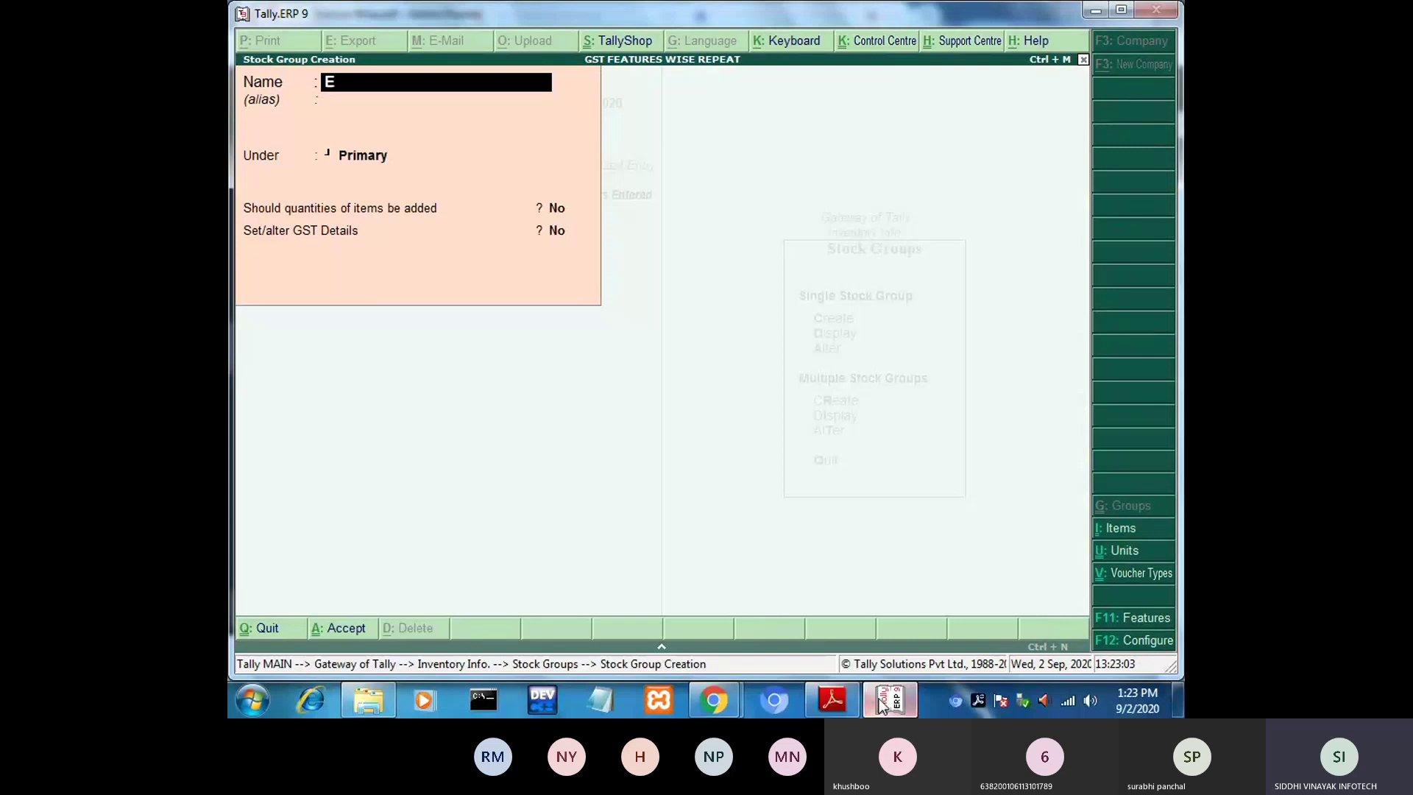
text(lectronics)
key(Return)
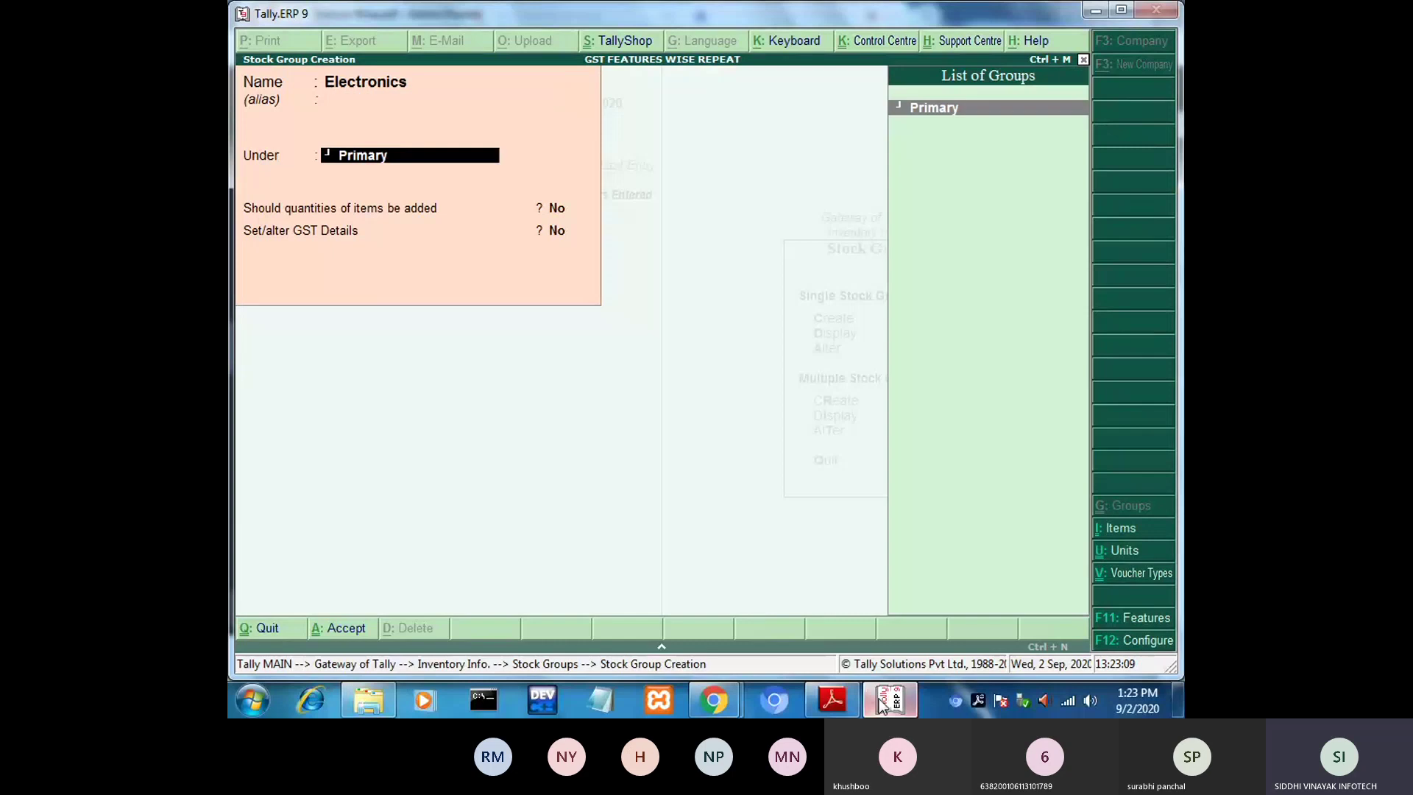
key(Return)
key(Return)
key(Return)
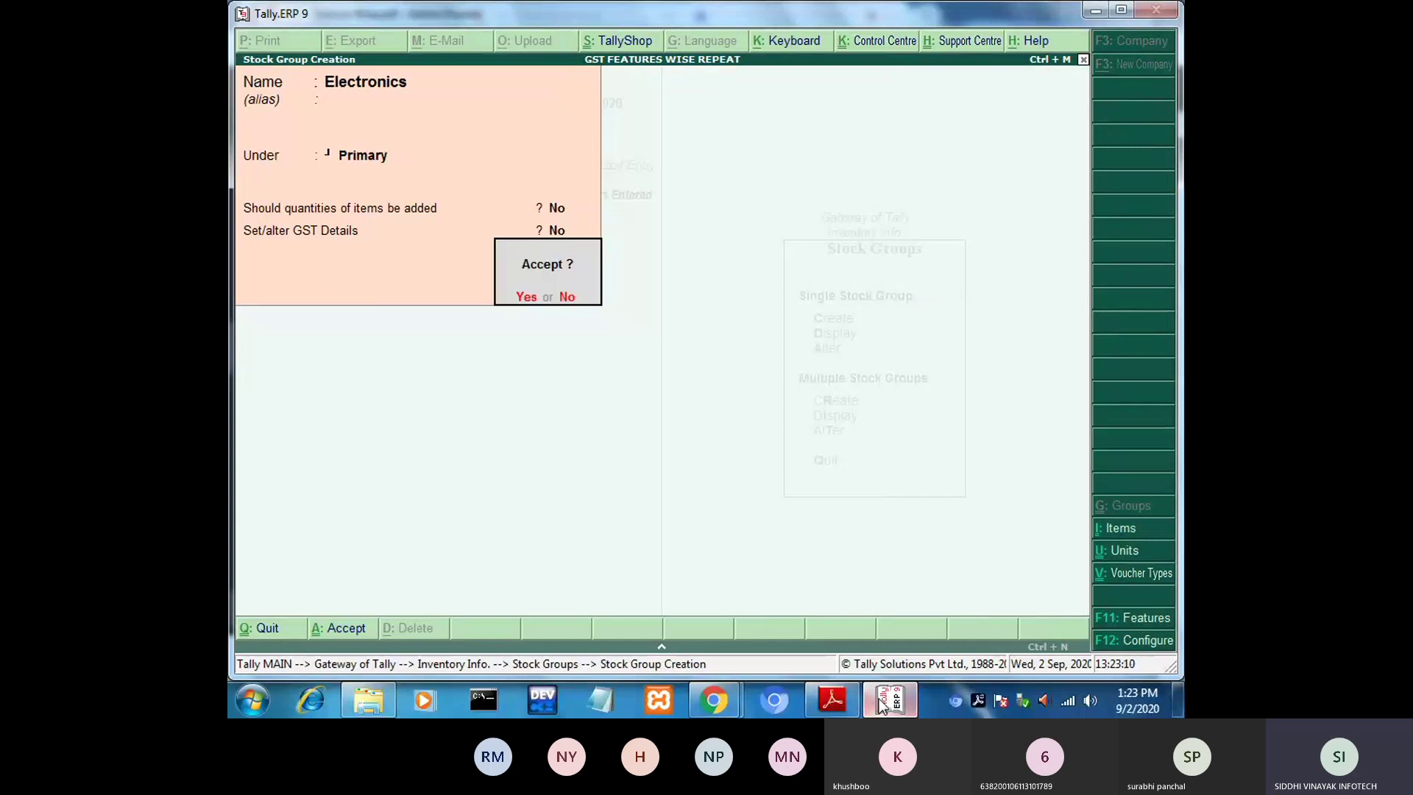
key(Escape)
key(Escape)
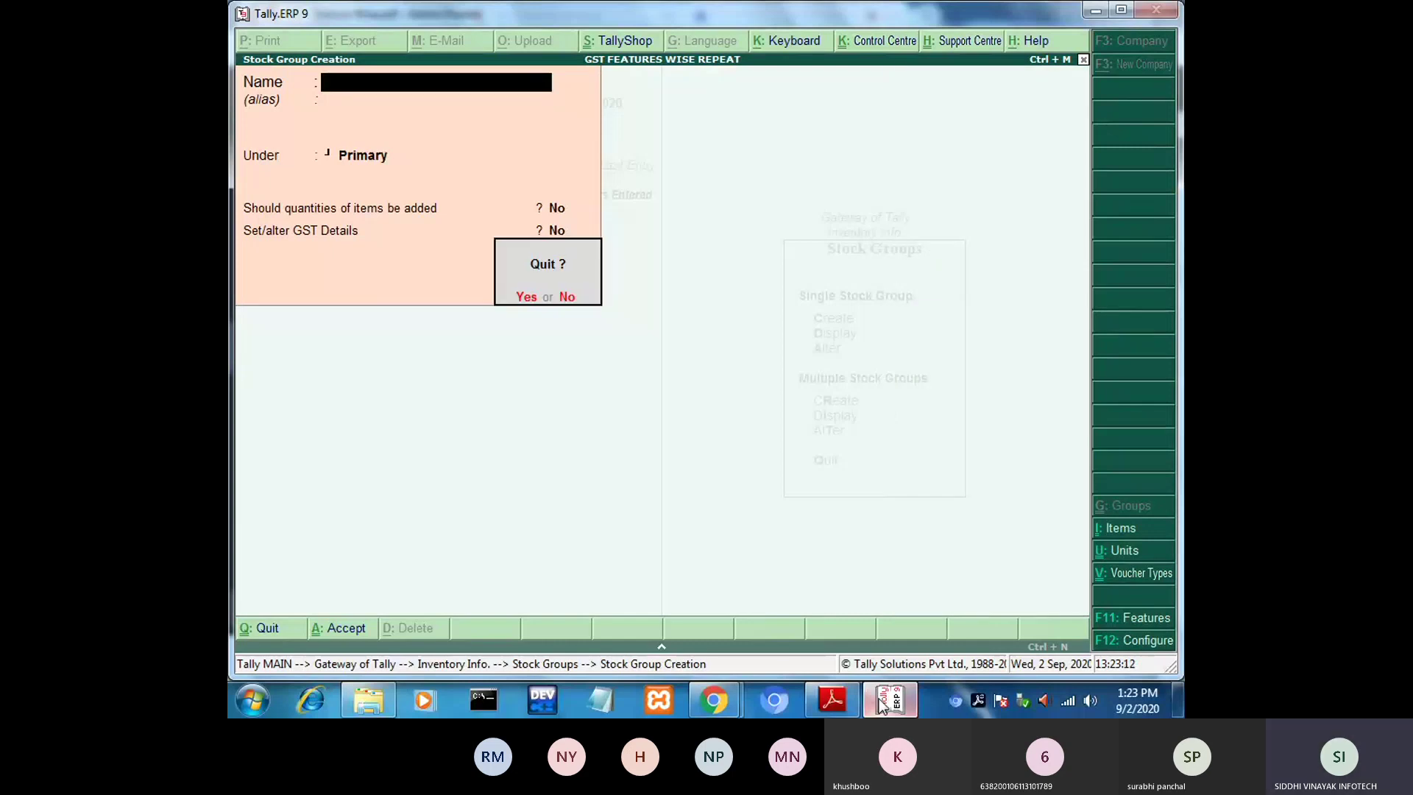
key(Return)
key(Escape)
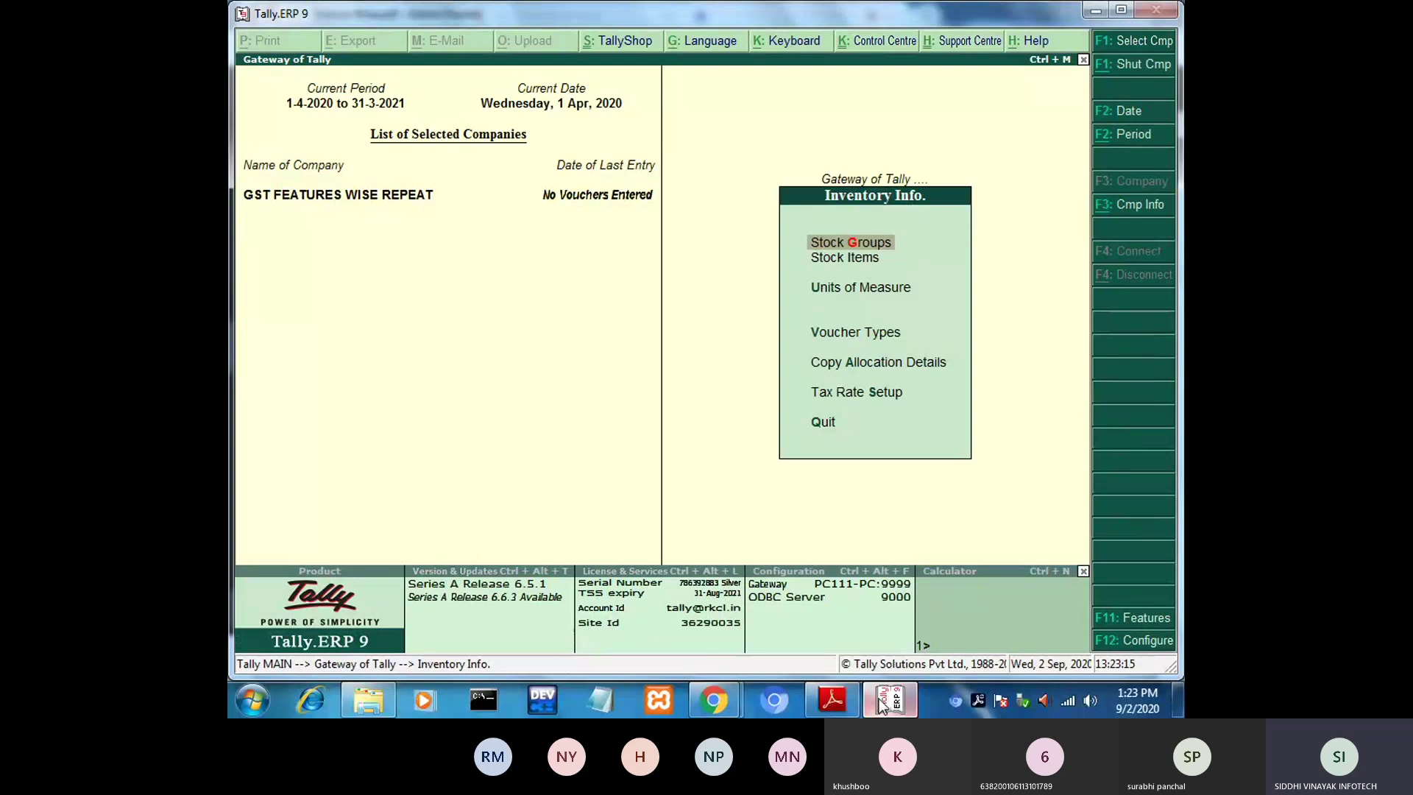
key(Down)
key(Return)
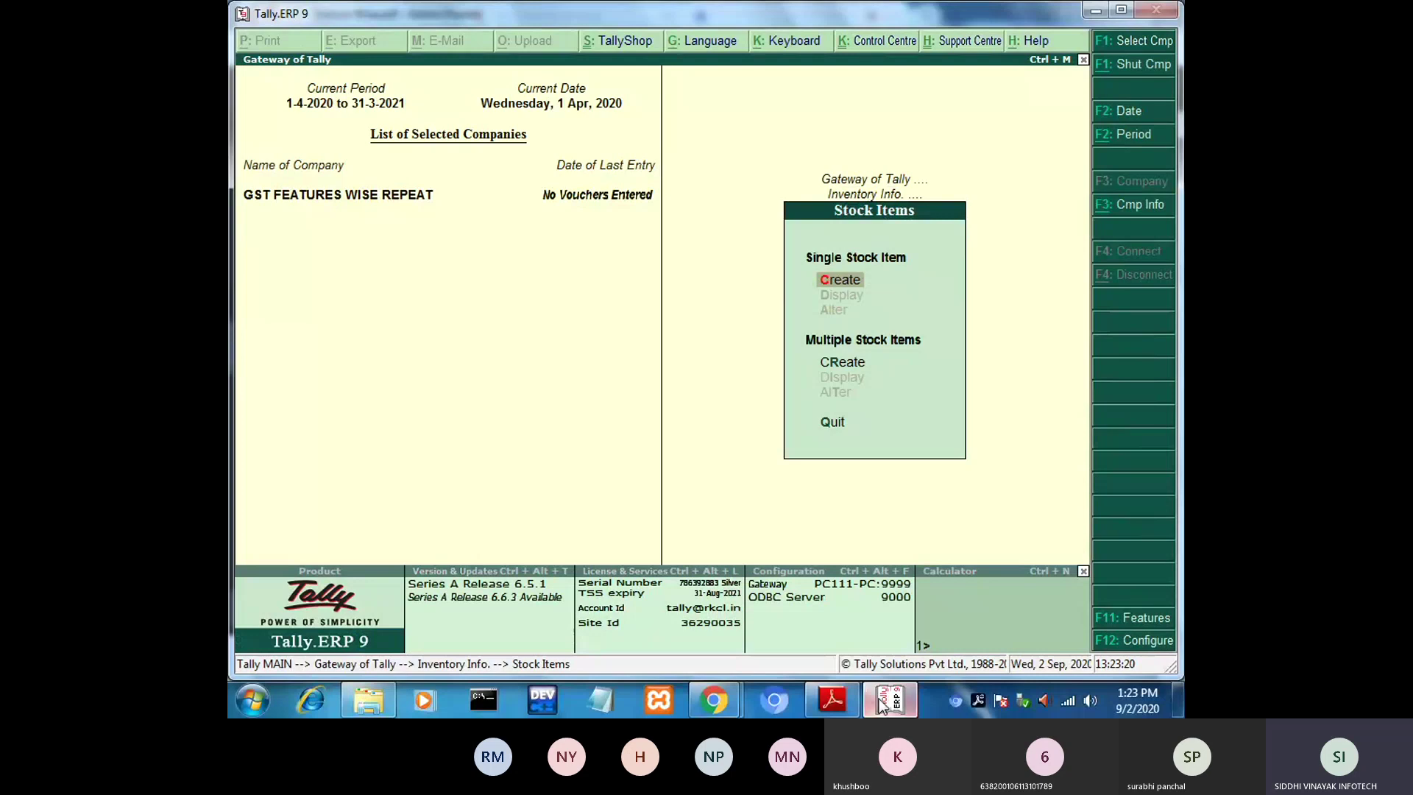
Create stock item Usha Fan under Electronics, unit pcs, rate of duty 0.
key(Return)
text(U)
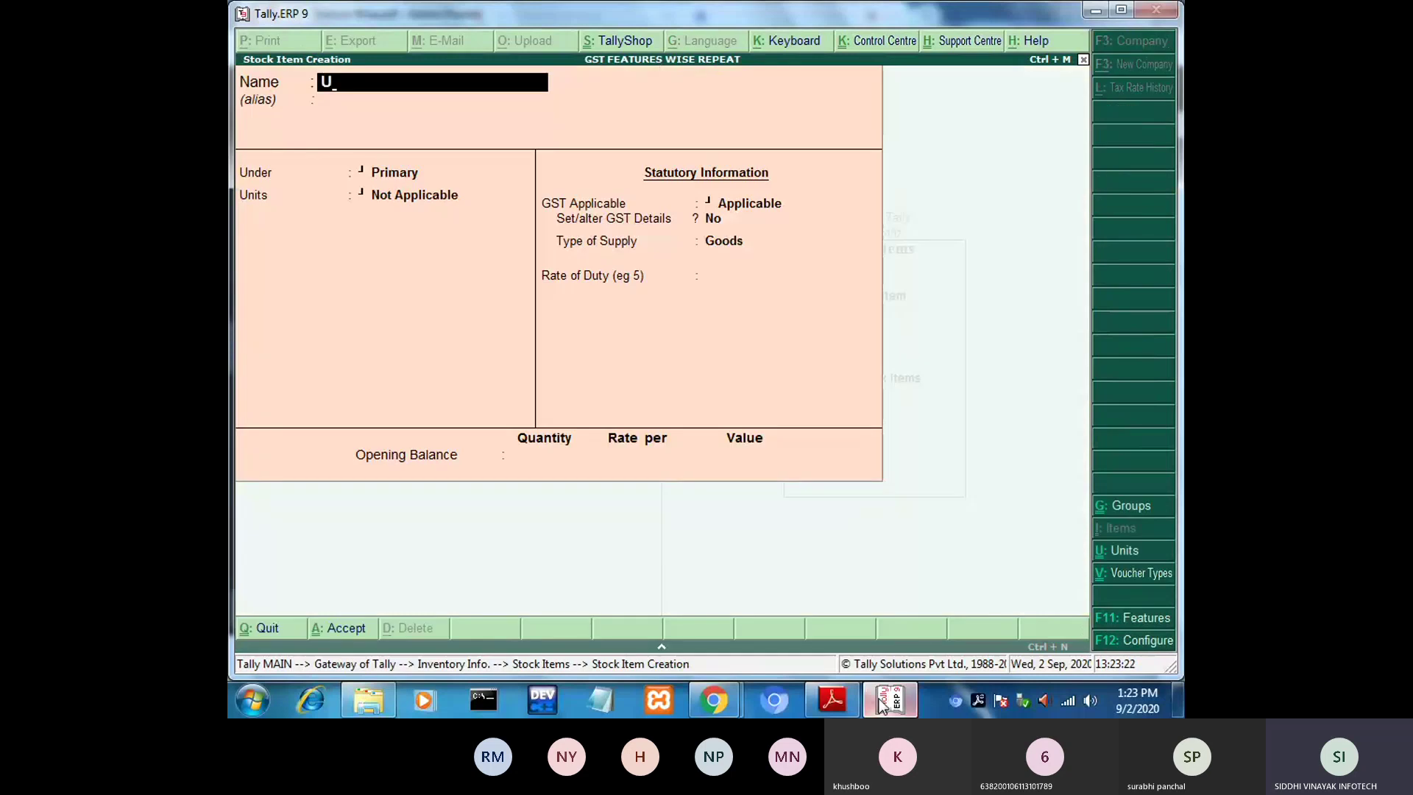
text(sha Fan)
key(Return)
key(Return)
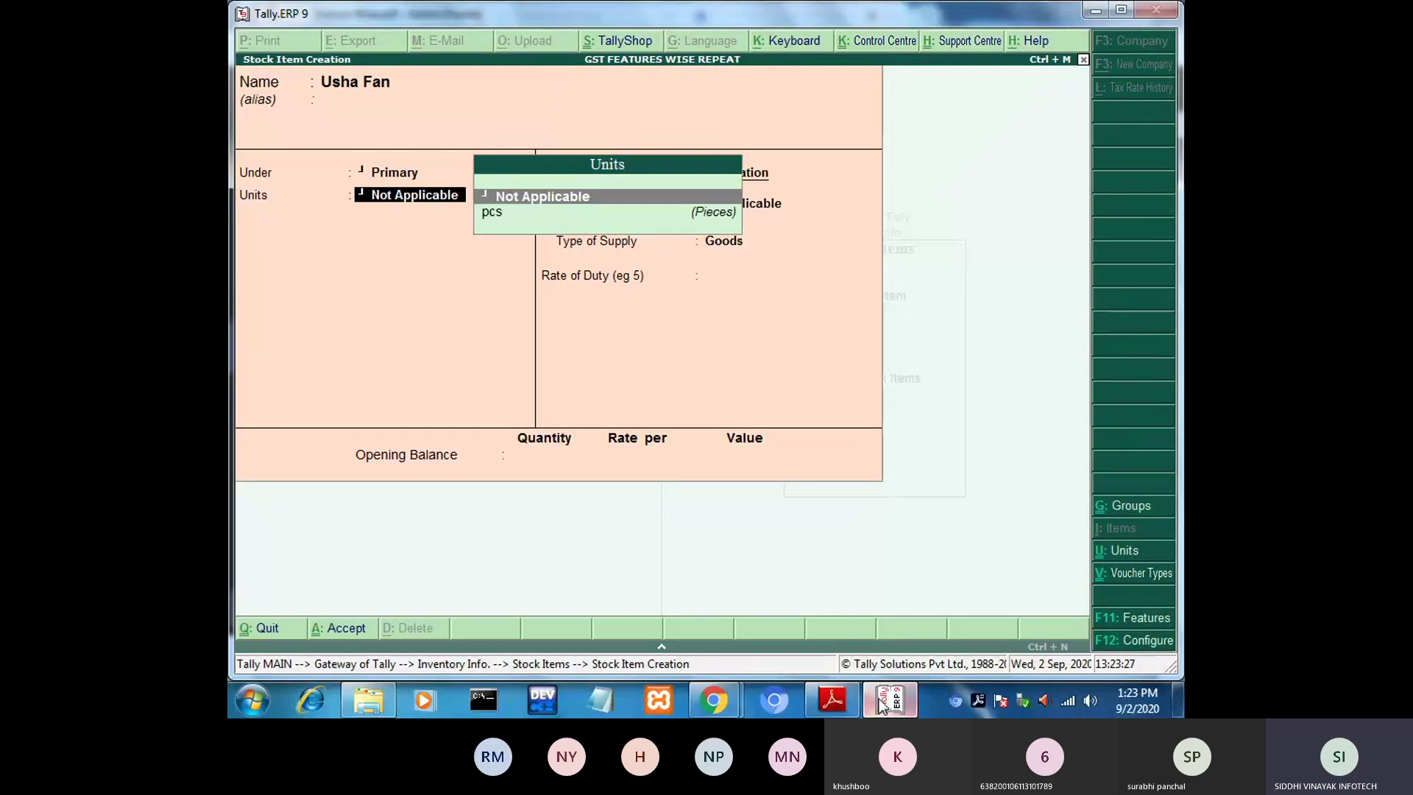
key(BackSpace)
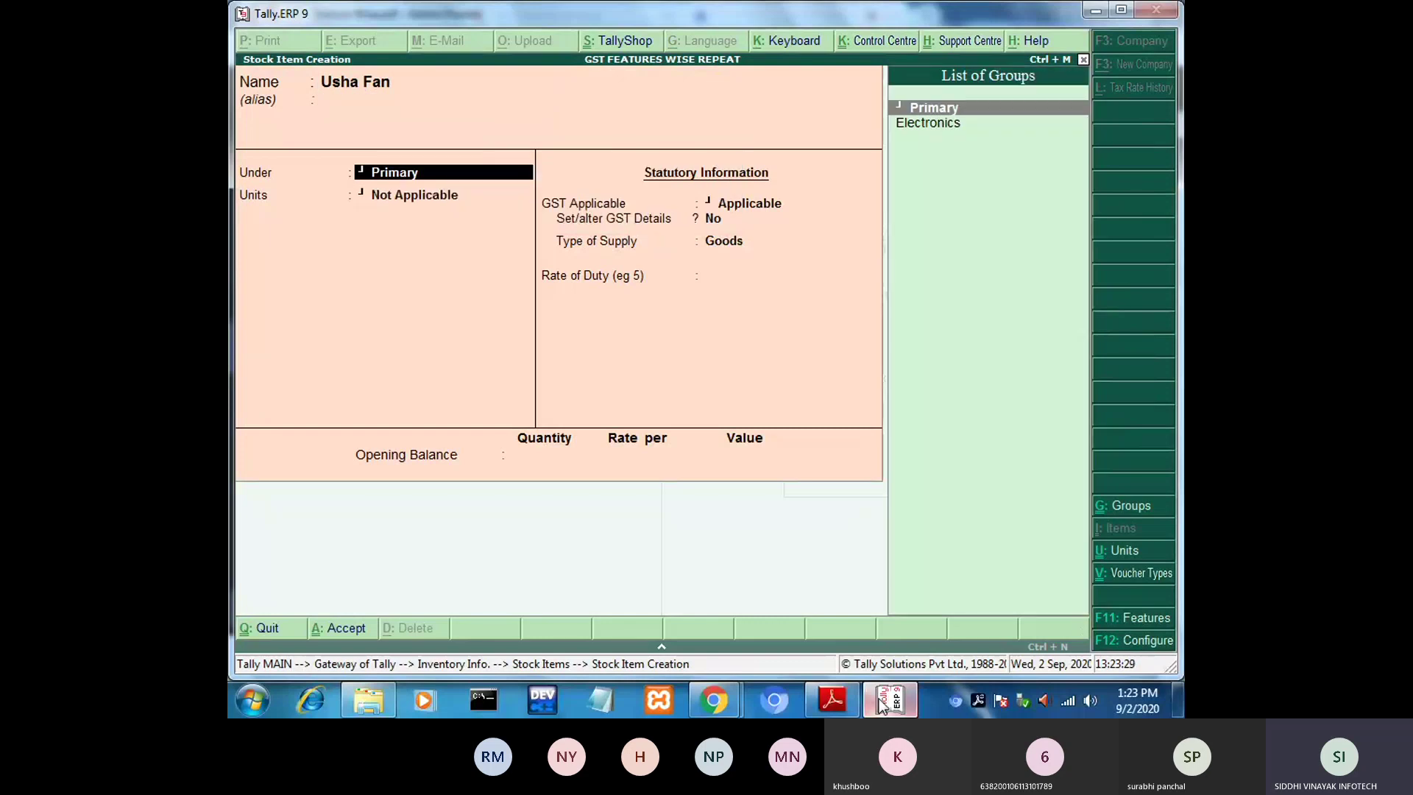
key(Down)
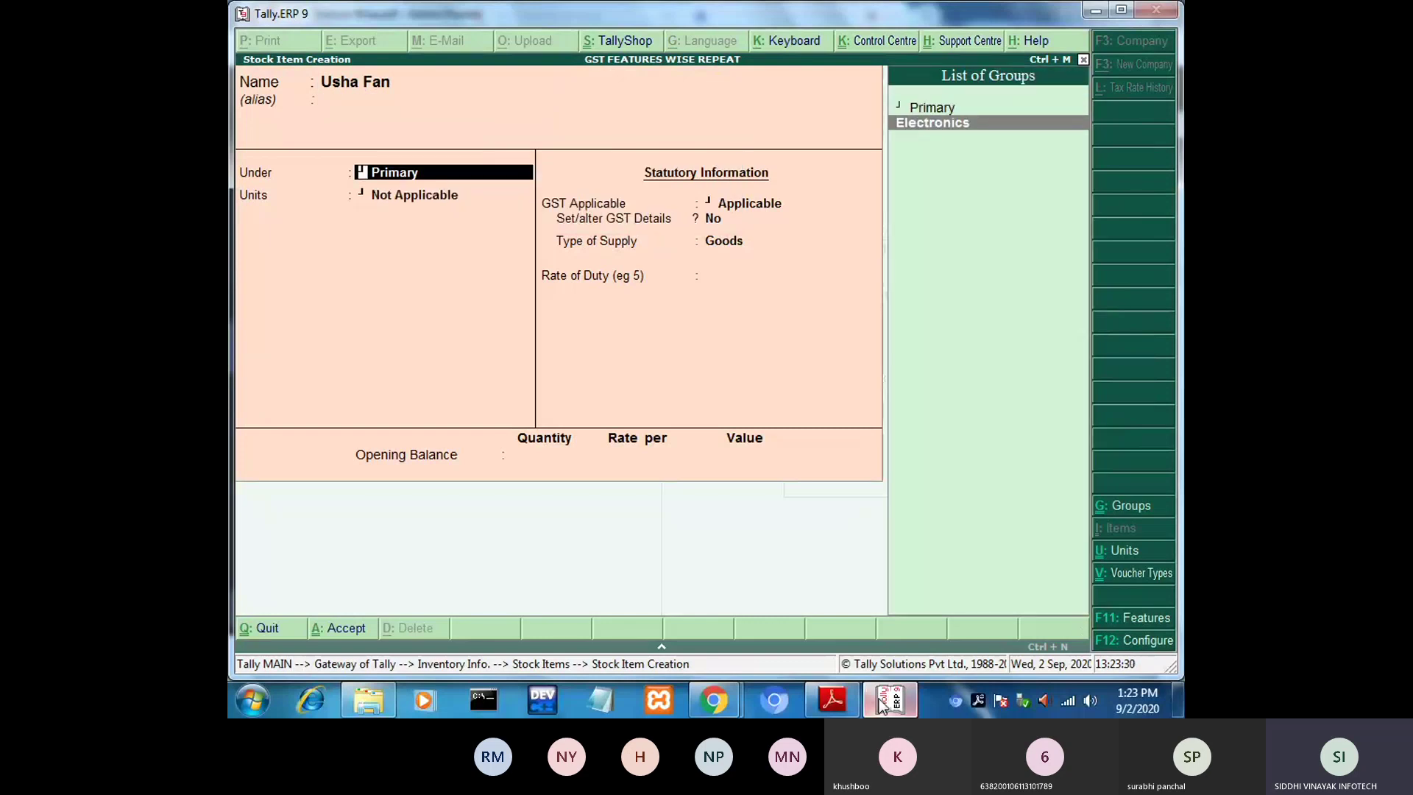
key(Return)
key(Down)
key(Return)
key(Return)
key(Return)
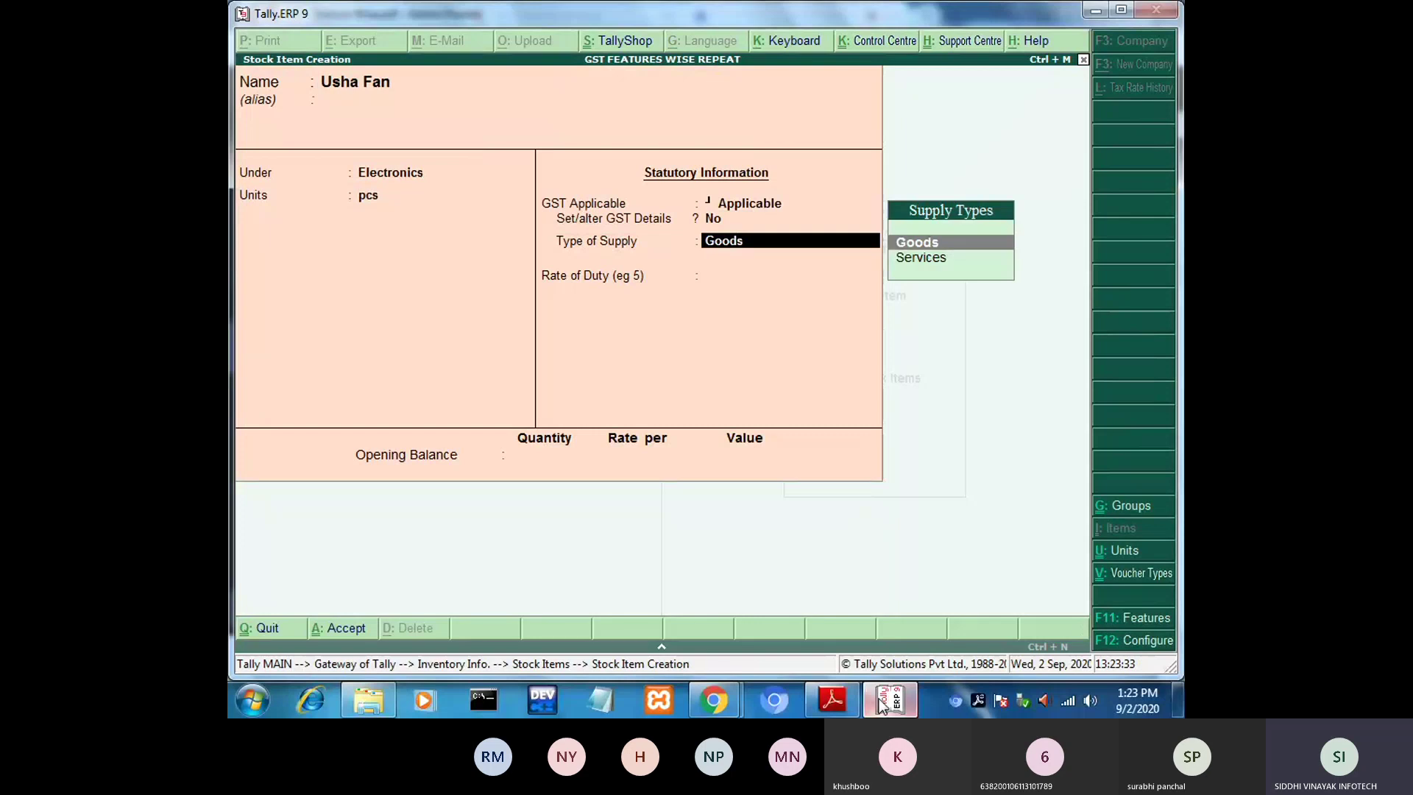
key(Return)
key(Return)
key(Return)
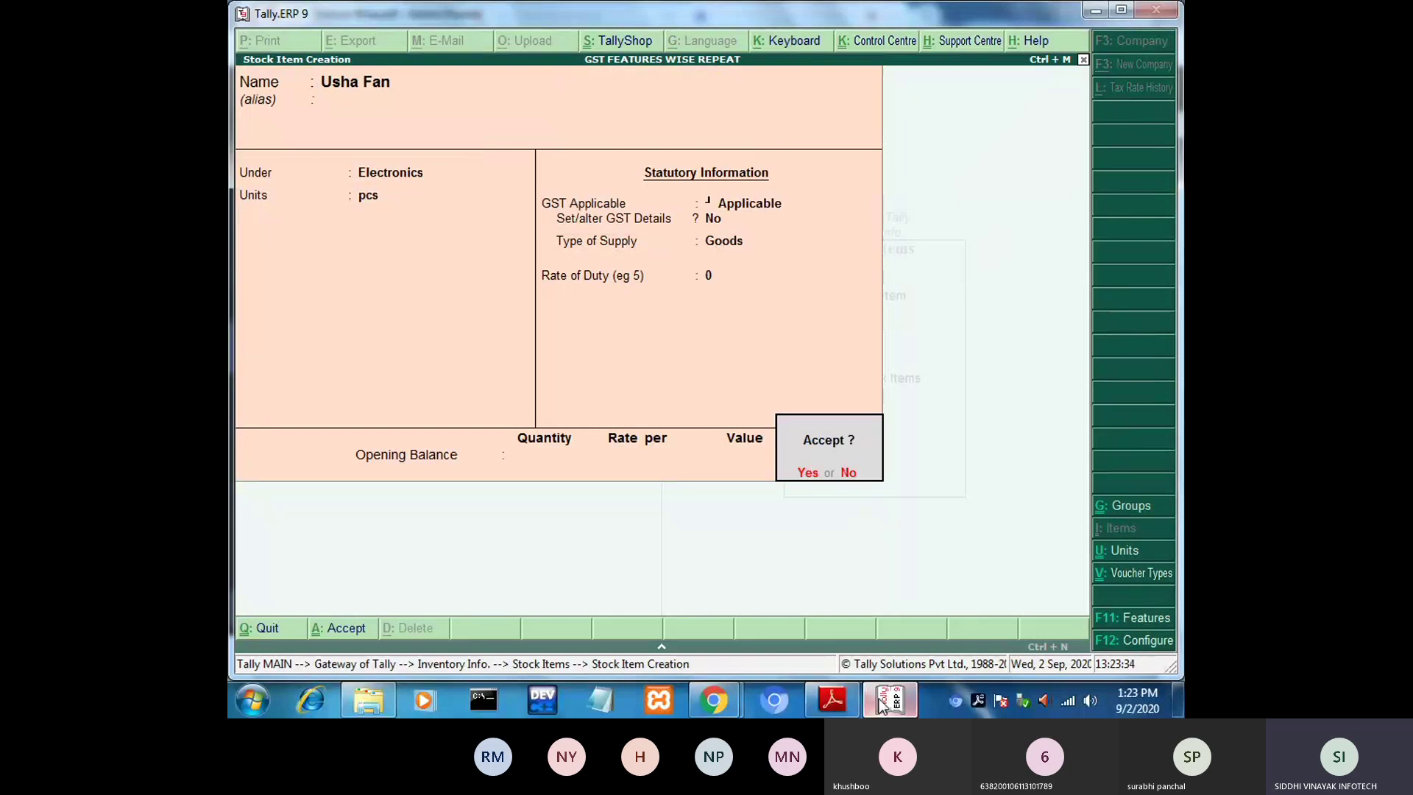
Enter stock item Bajaj Fan under Electronics, unit pcs, with Goods as the supply type.
key(Return)
text(B)
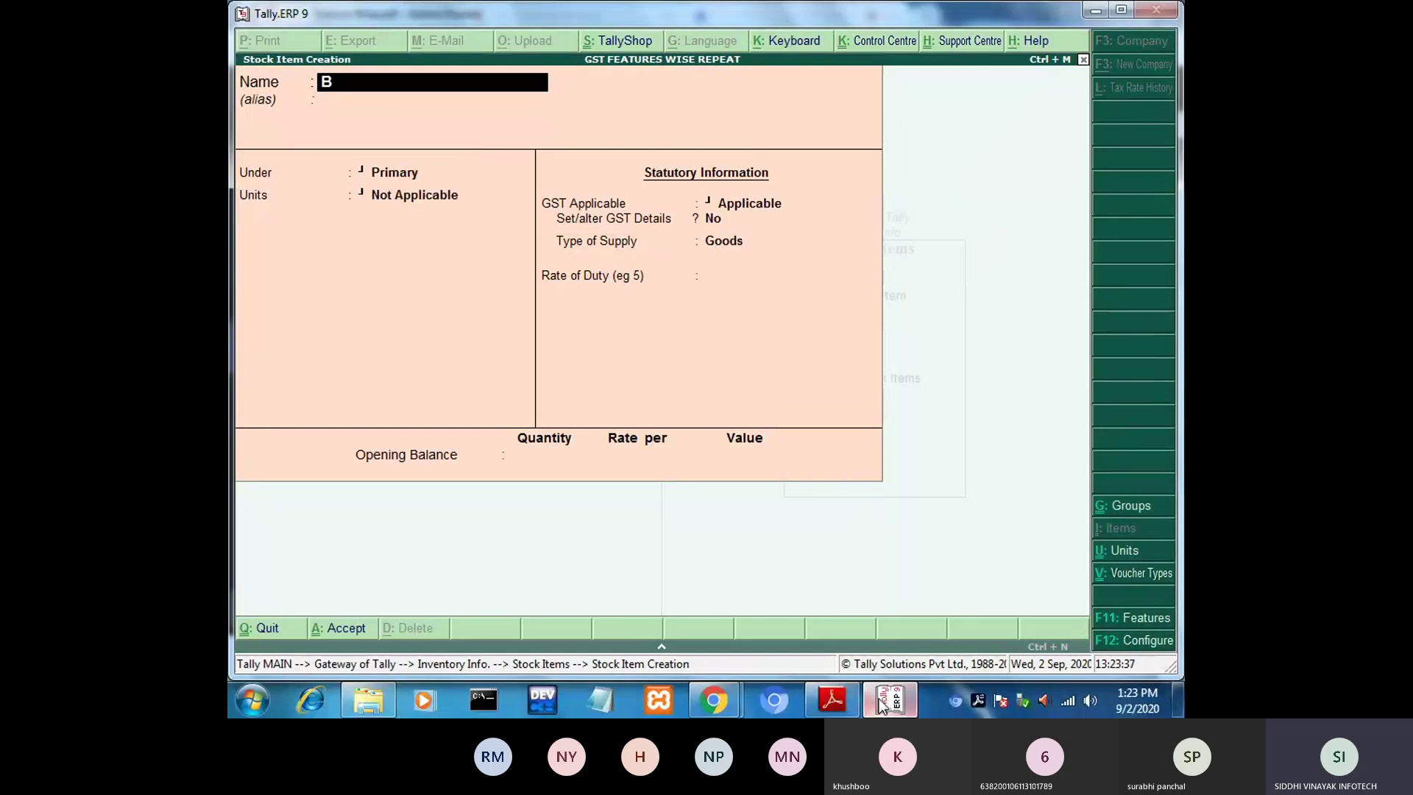
text(ajaj Fab)
key(BackSpace)
text(n)
key(Return)
key(Down)
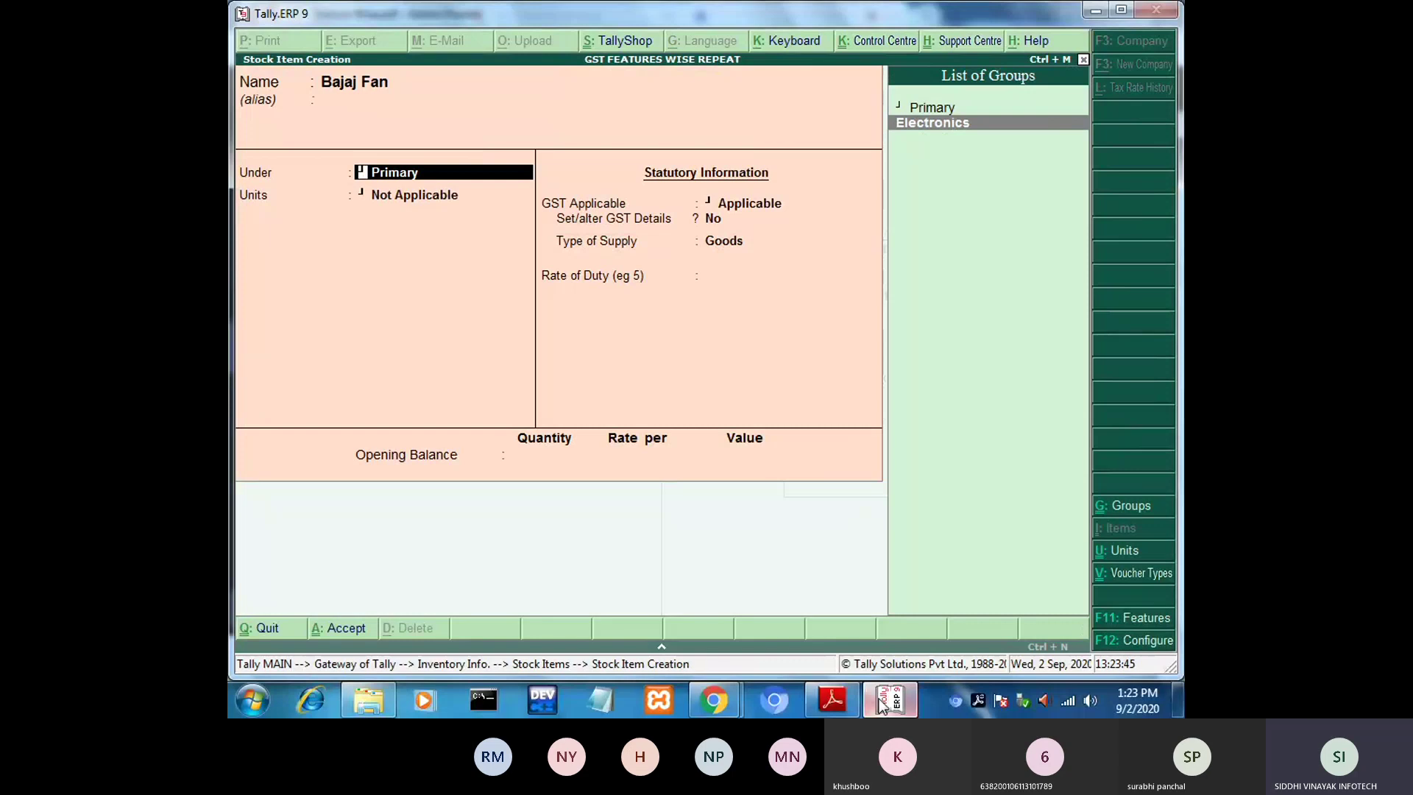
key(Return)
key(Down)
key(Return)
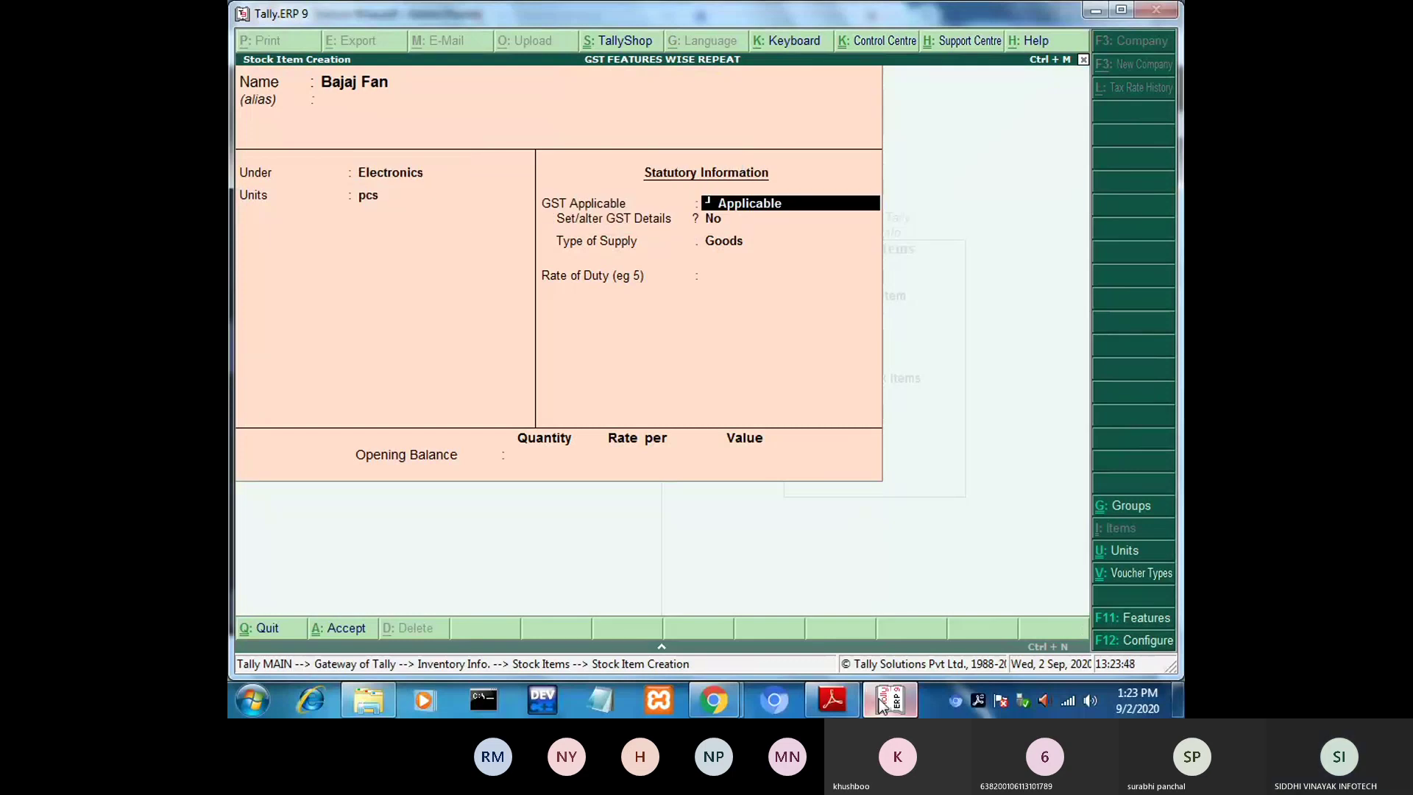
key(Return)
key(Return)
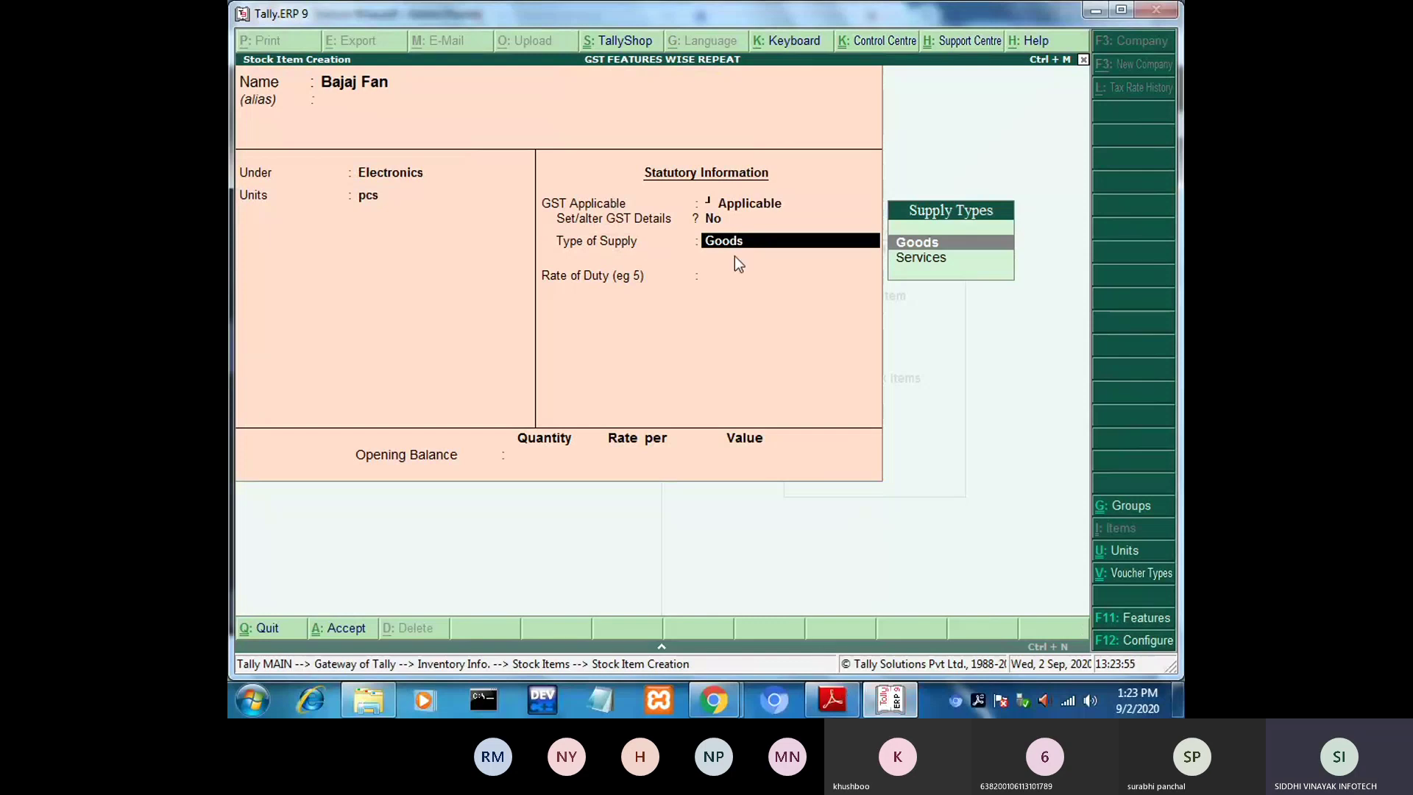
key(Return)
key(Return)
key(Return)
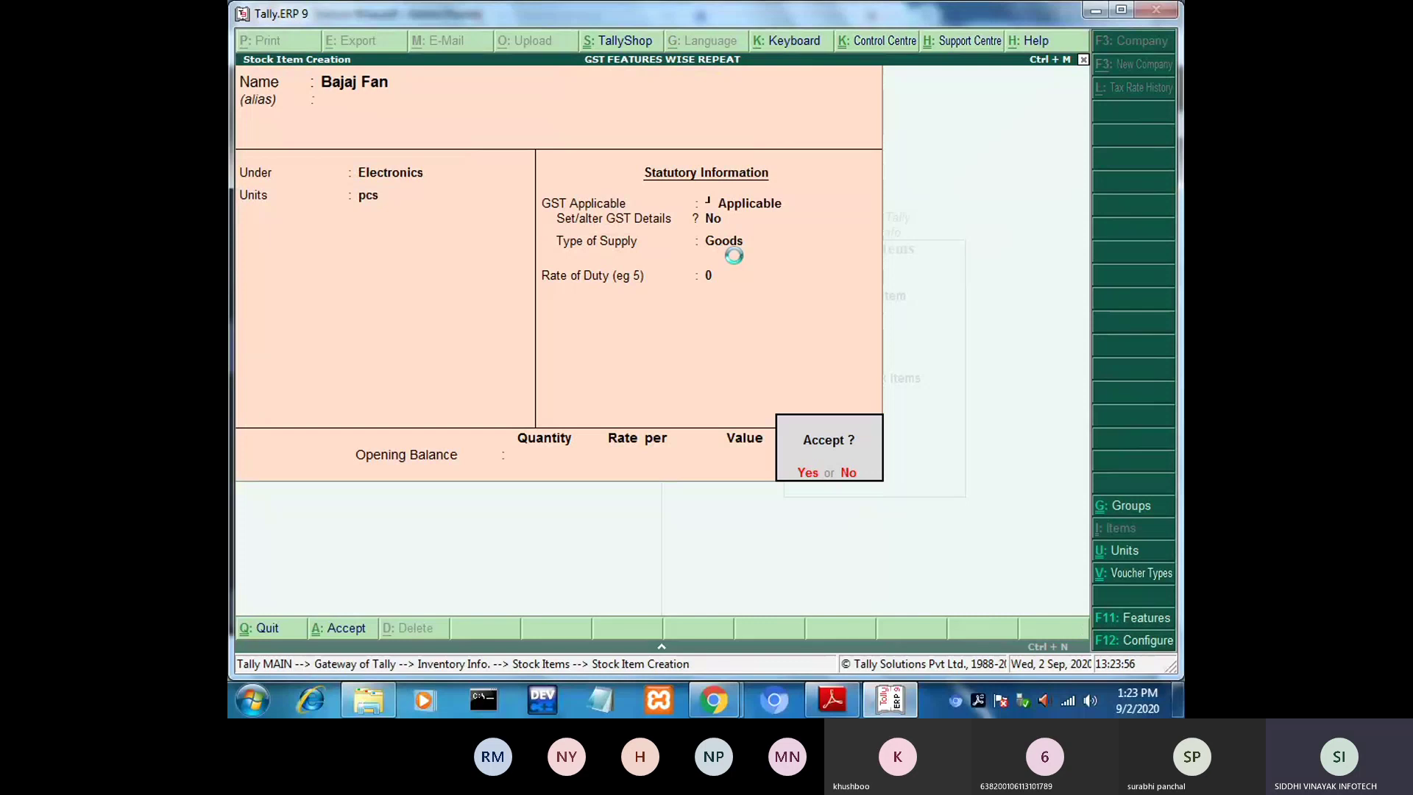
key(Return)
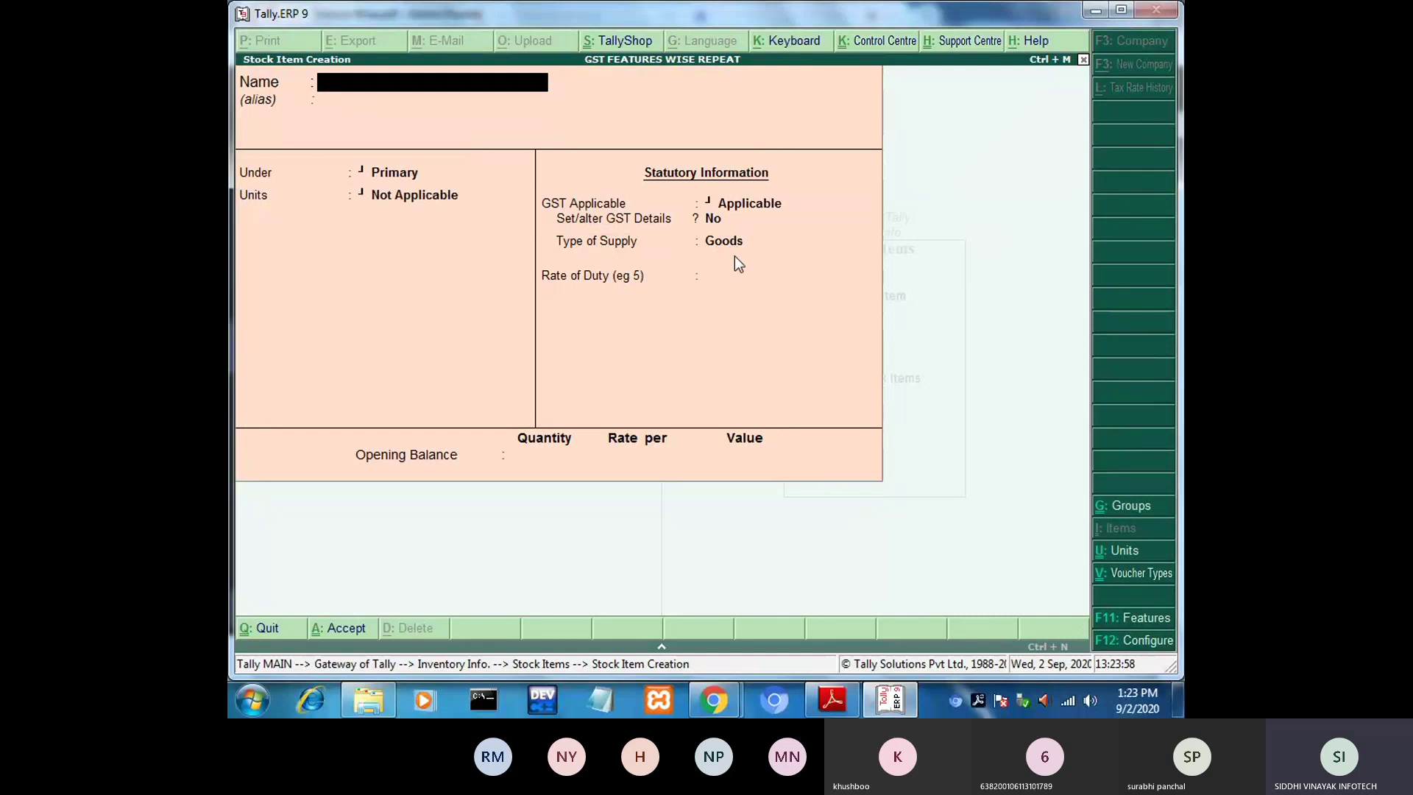
Bring up page 8's Local Purchase example: 40 Usha Fans at Rs 300, CGST/SGST 9%.
click(833, 699)
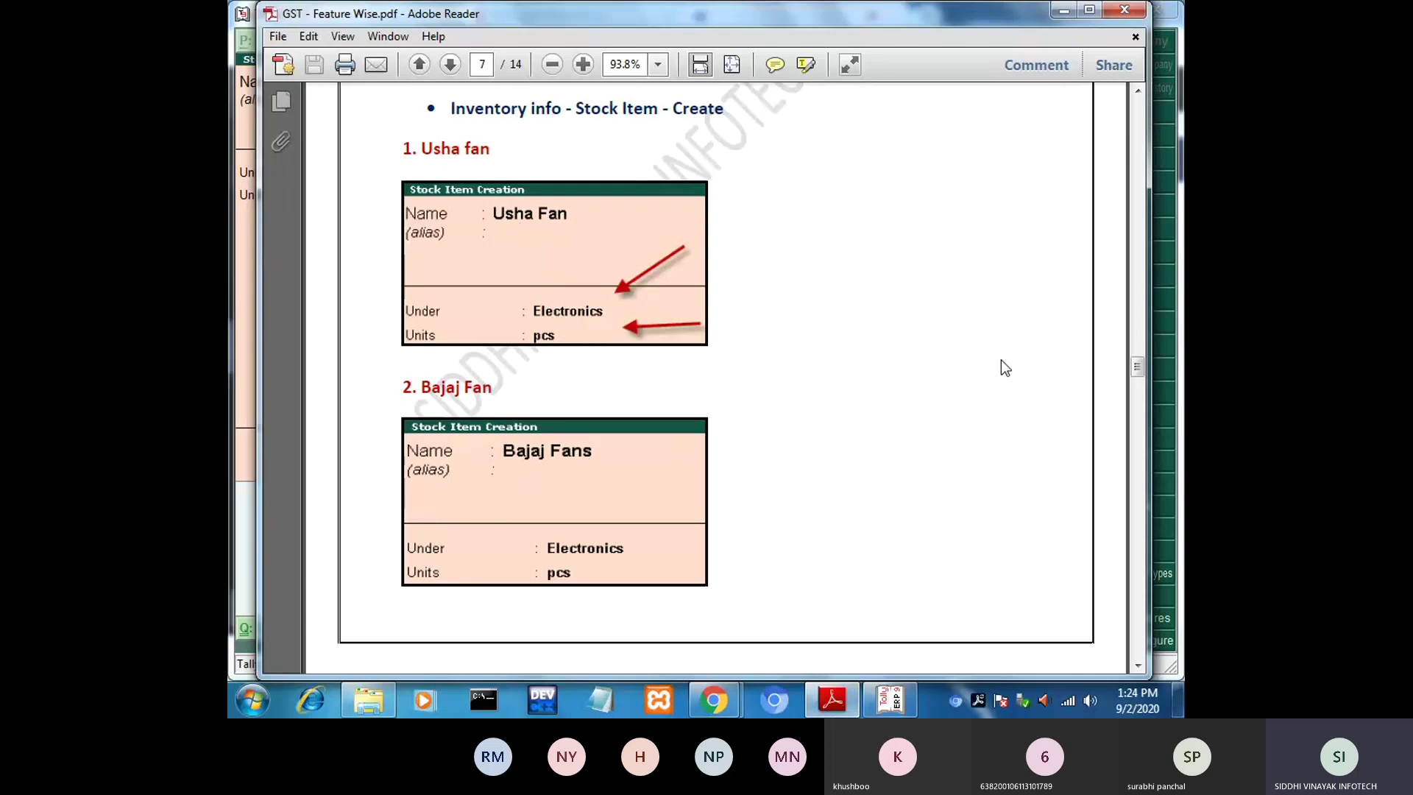
drag(1141, 361, 1138, 392)
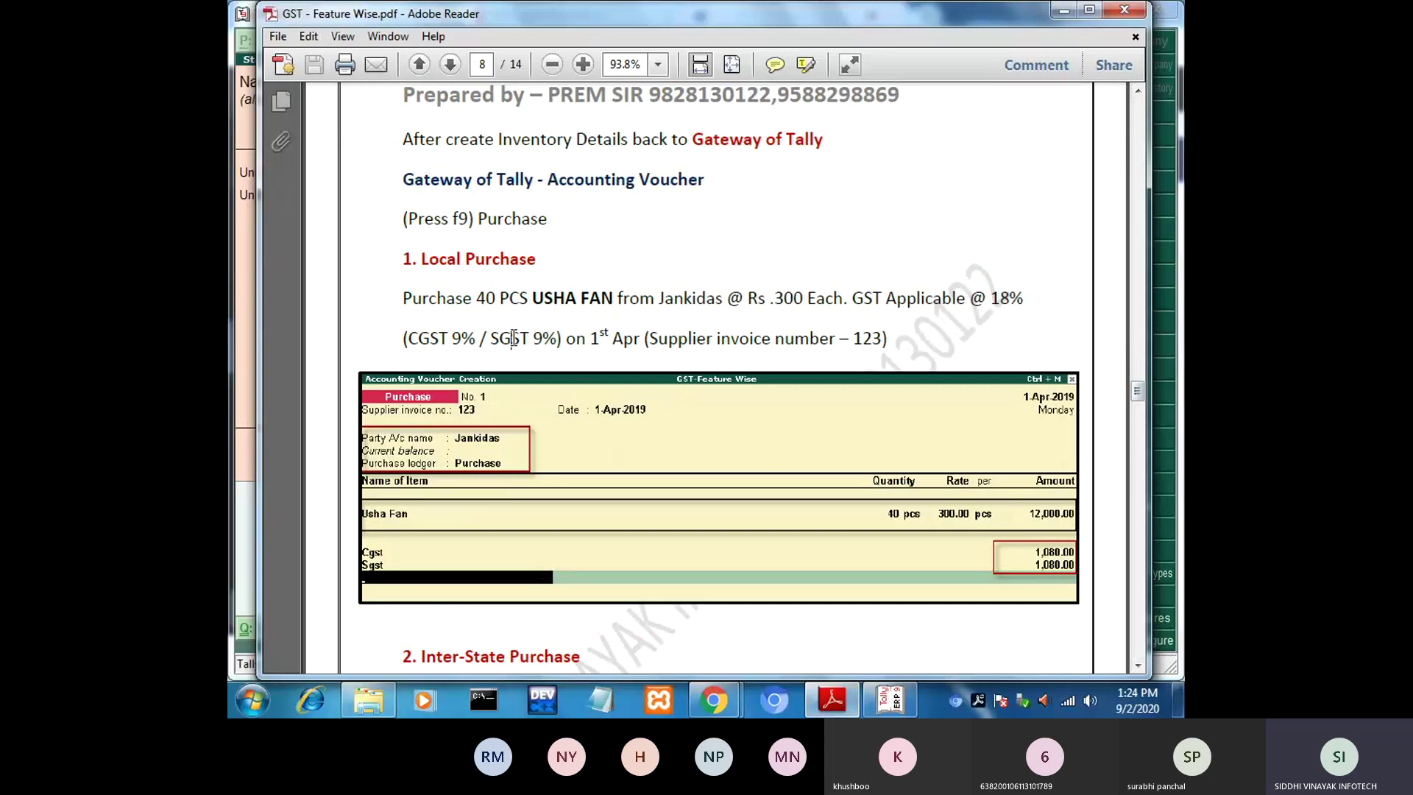
drag(402, 340, 534, 341)
click(441, 346)
drag(501, 340, 492, 338)
click(495, 340)
drag(715, 340, 837, 342)
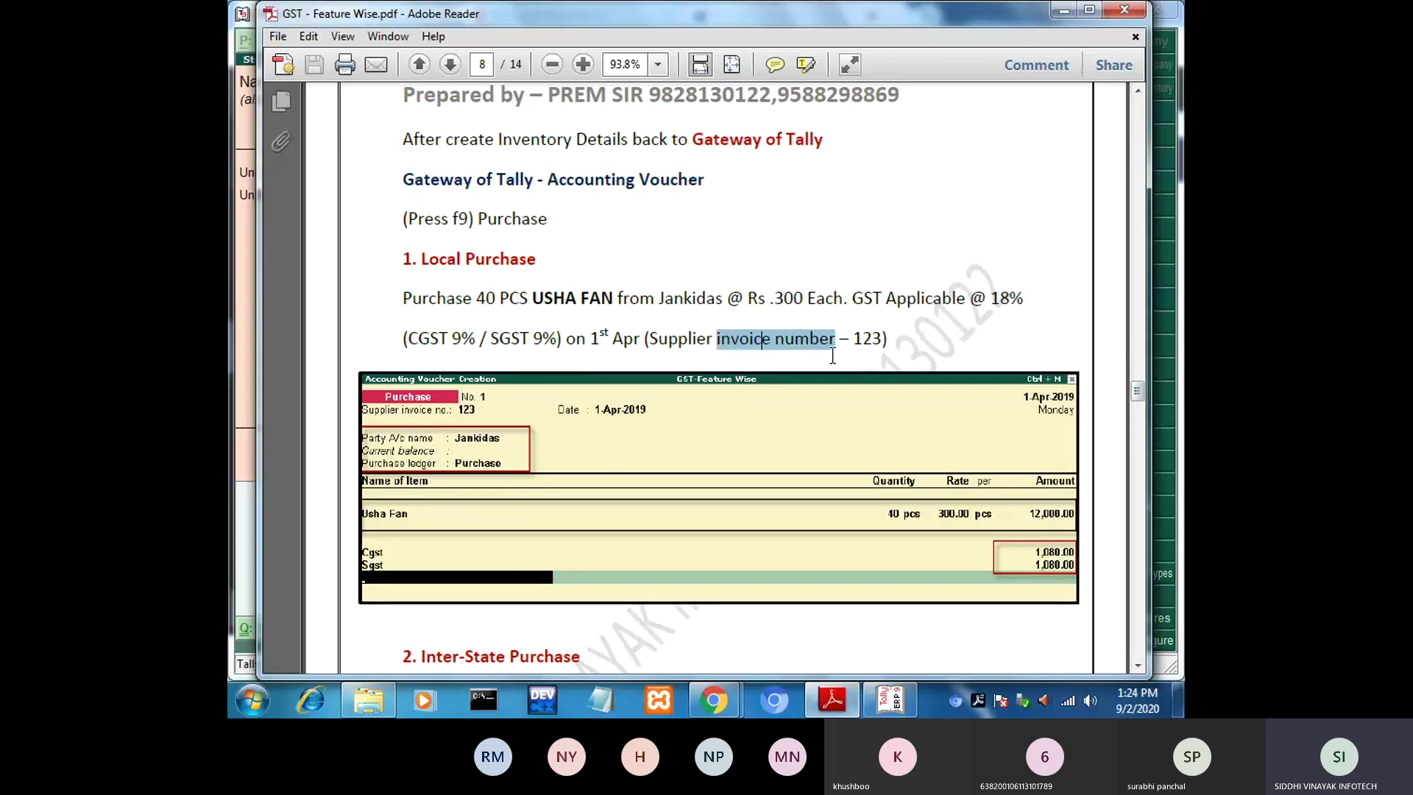
click(872, 338)
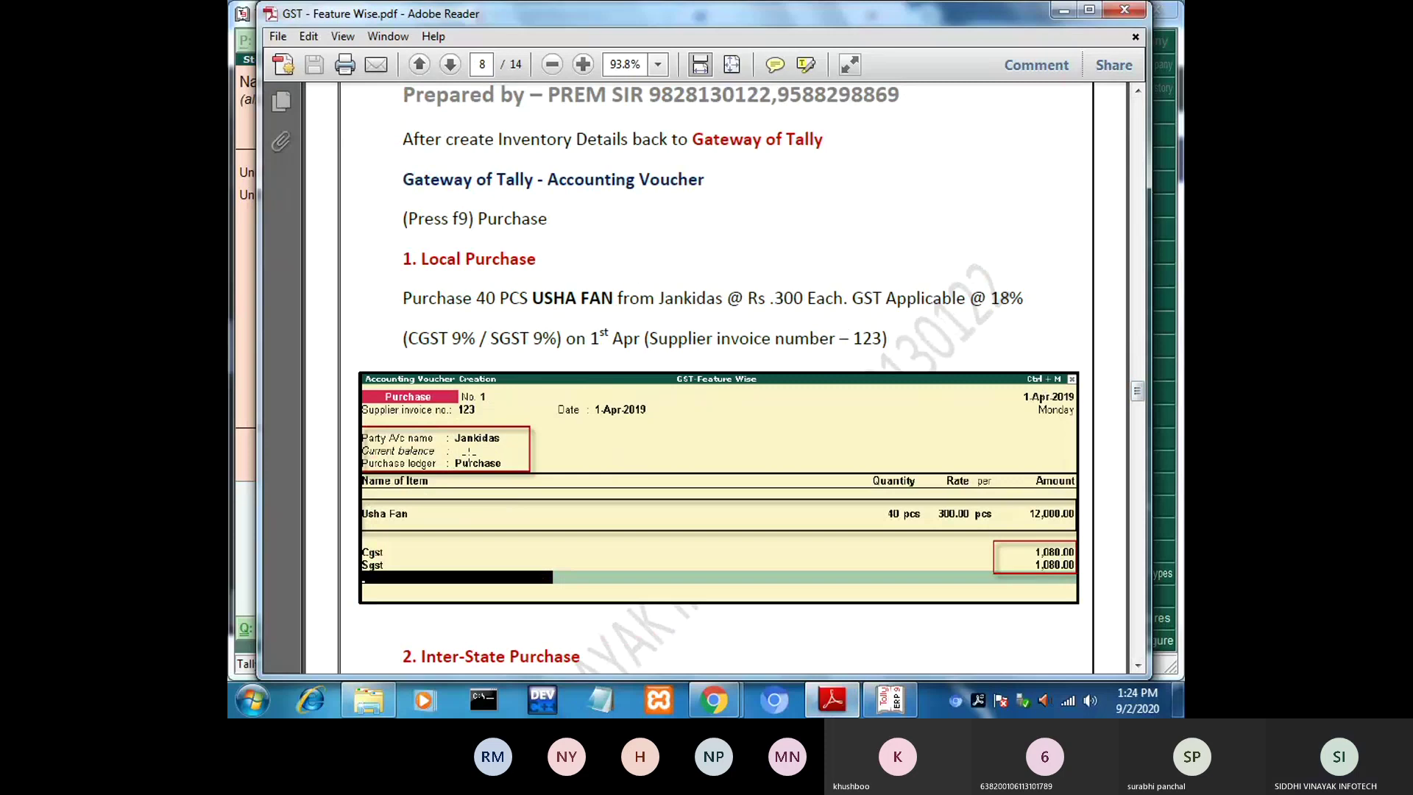
Start a Purchase voucher dated 1-Apr-2020 with supplier invoice number 123.
click(881, 699)
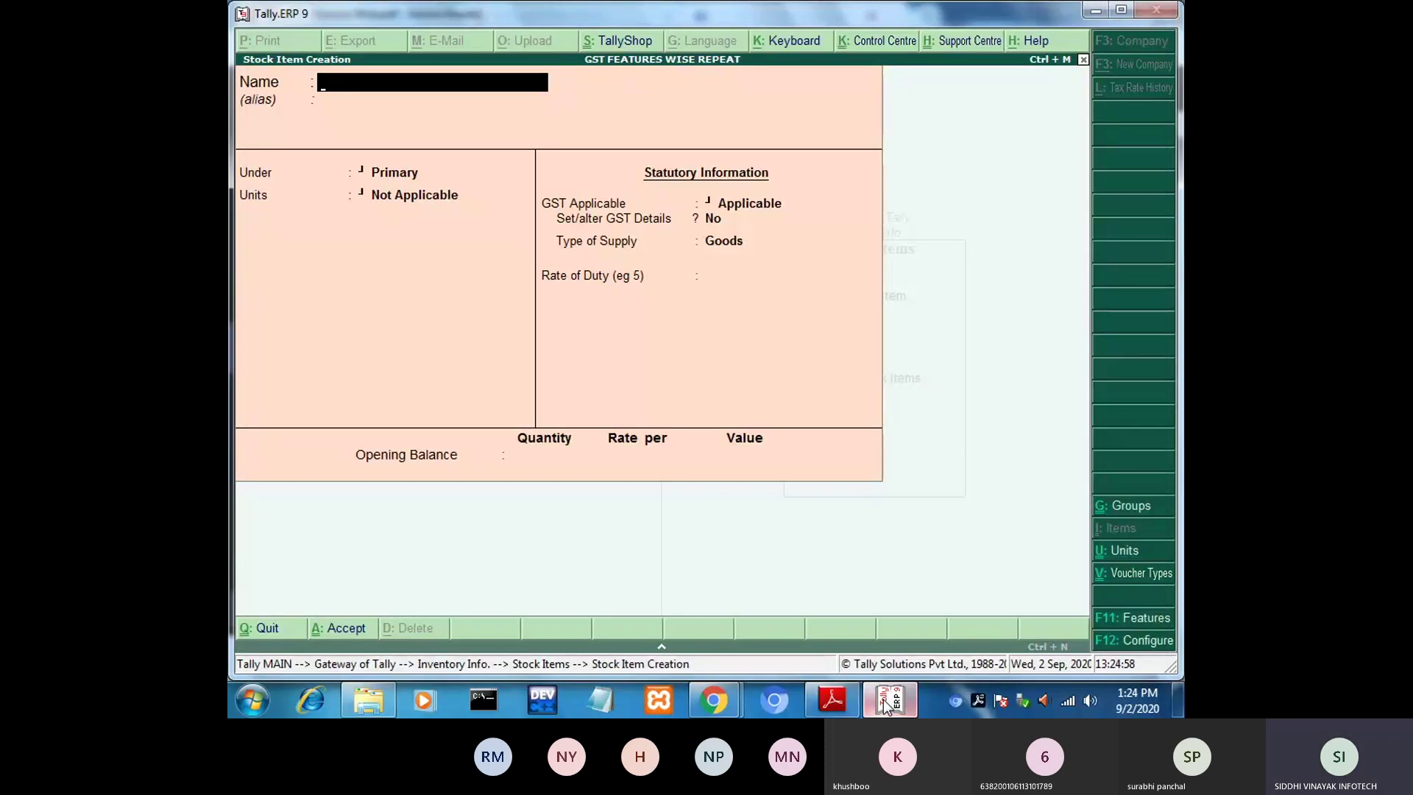
key(Escape)
key(Escape)
key(Escape)
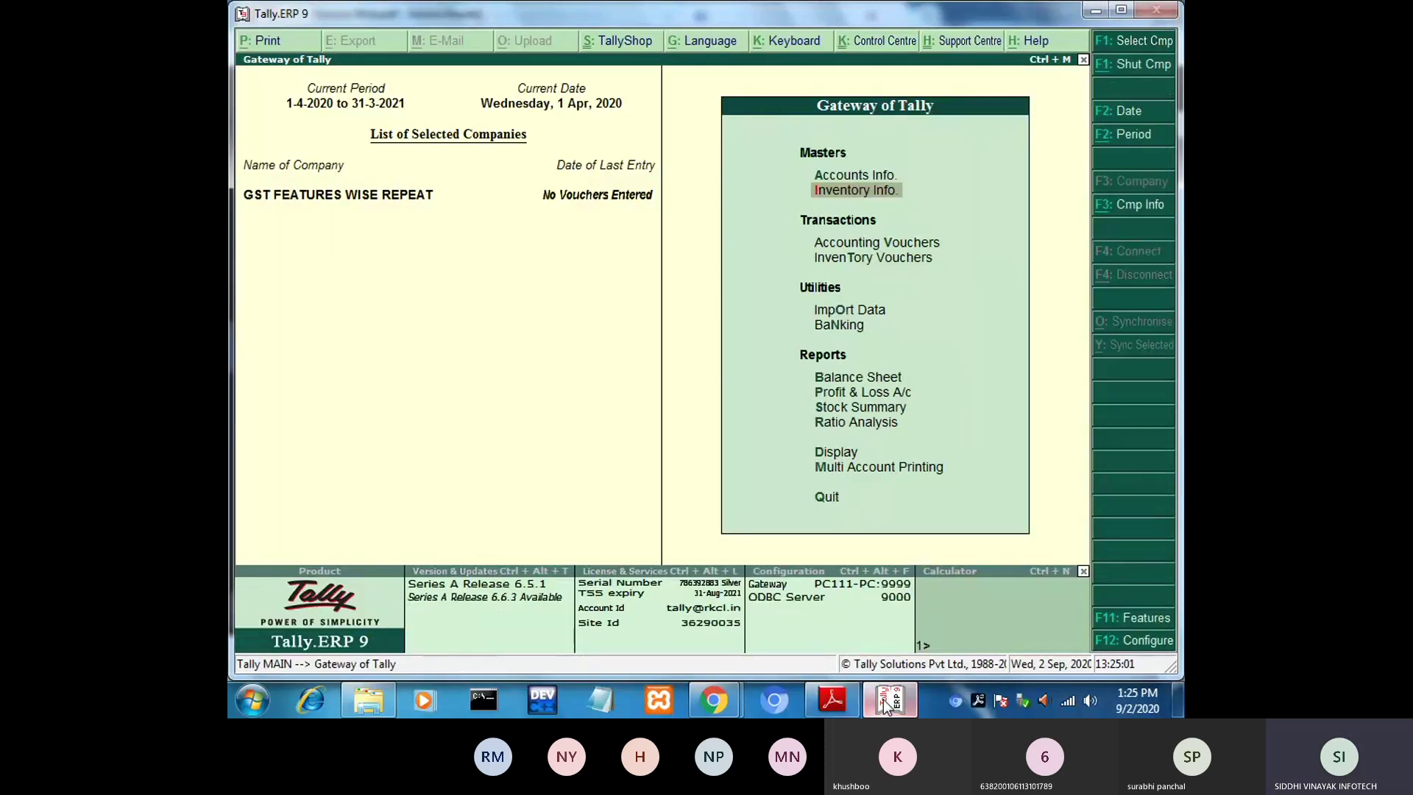
key(Down)
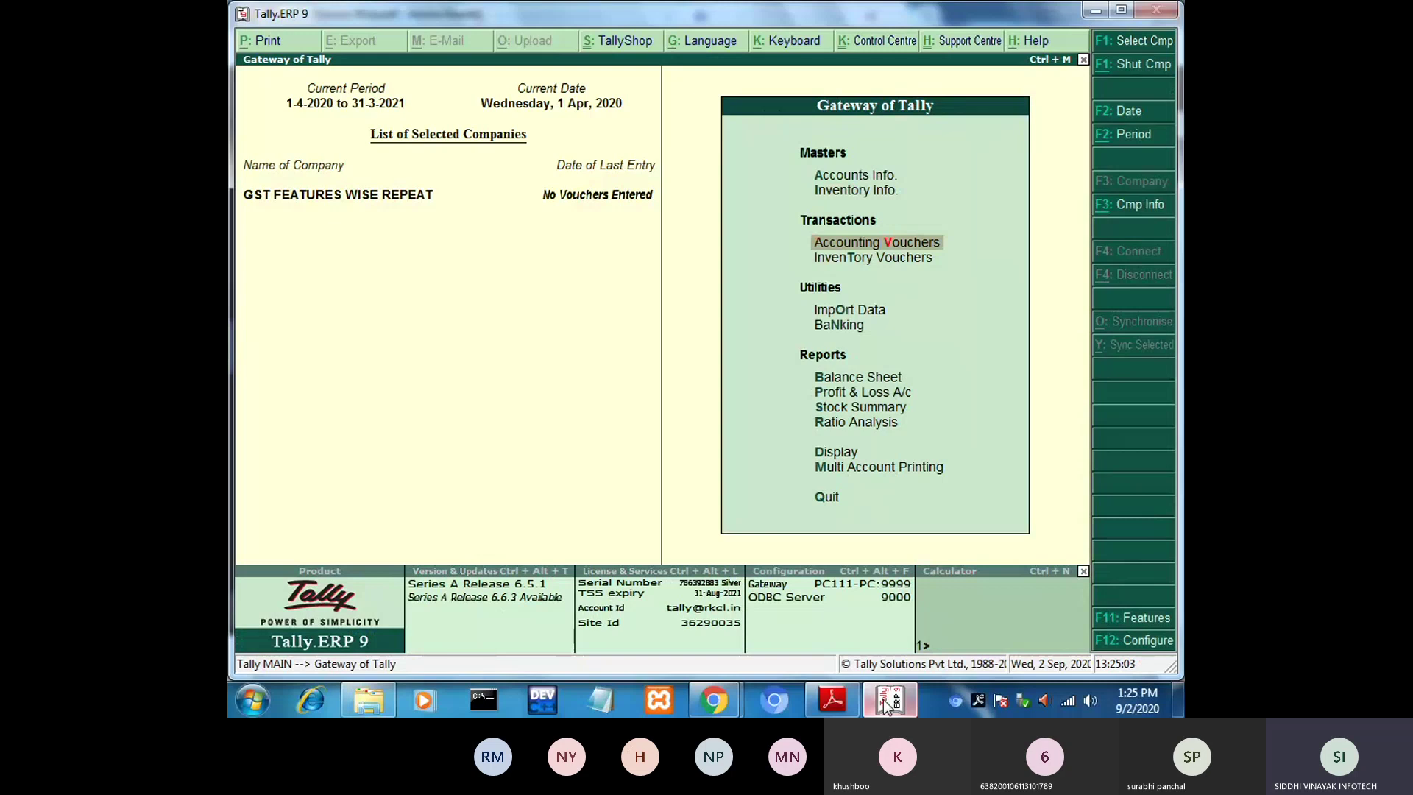
key(Return)
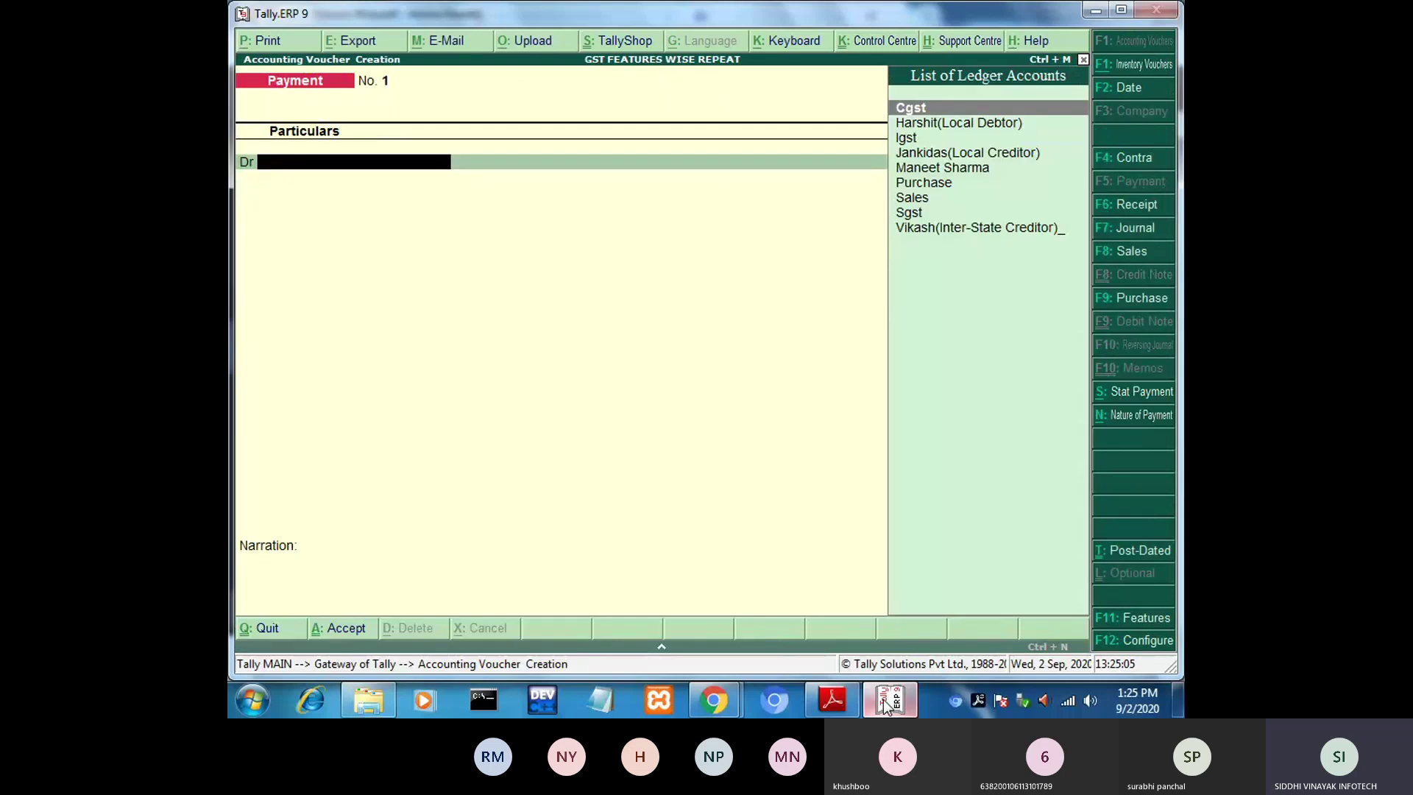
key(F9)
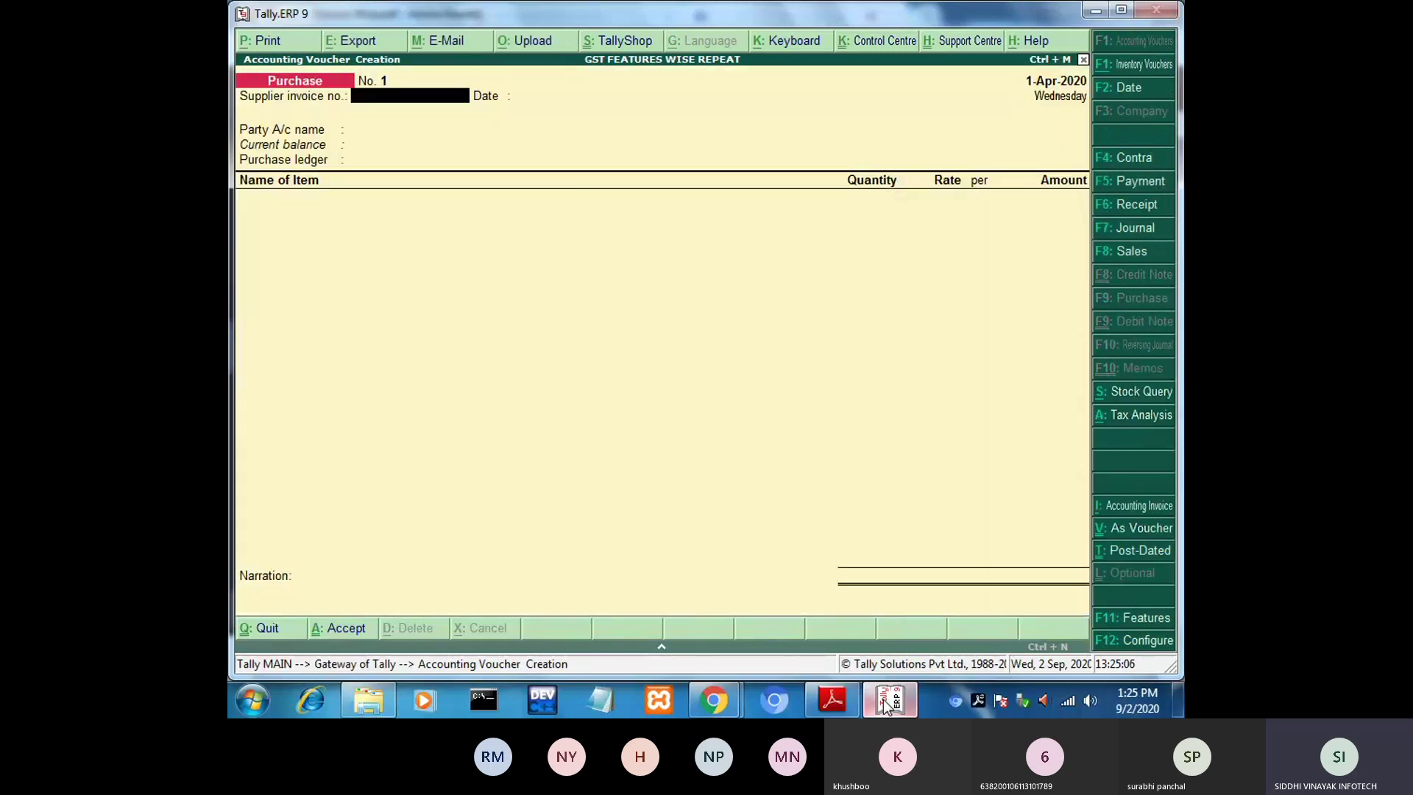
text(123)
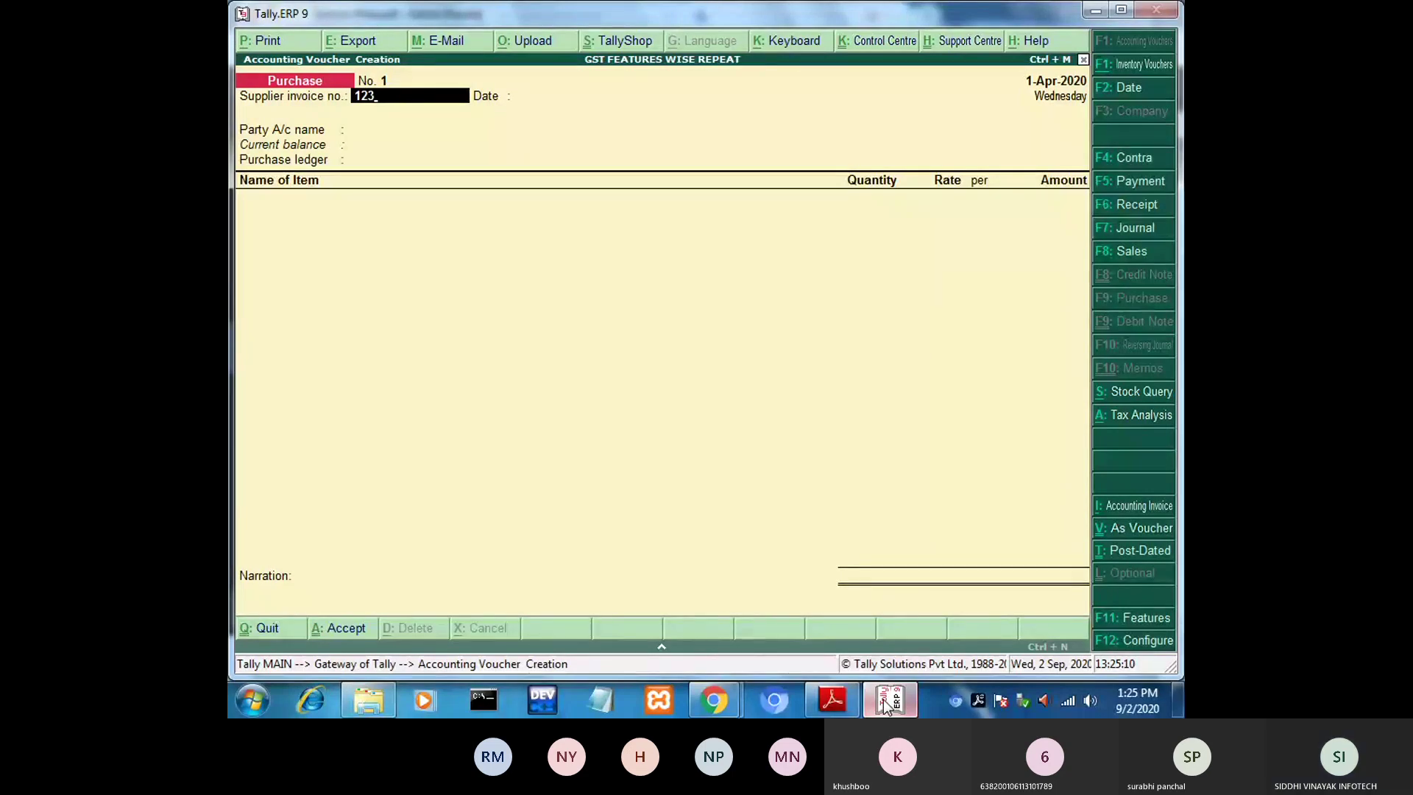
key(Return)
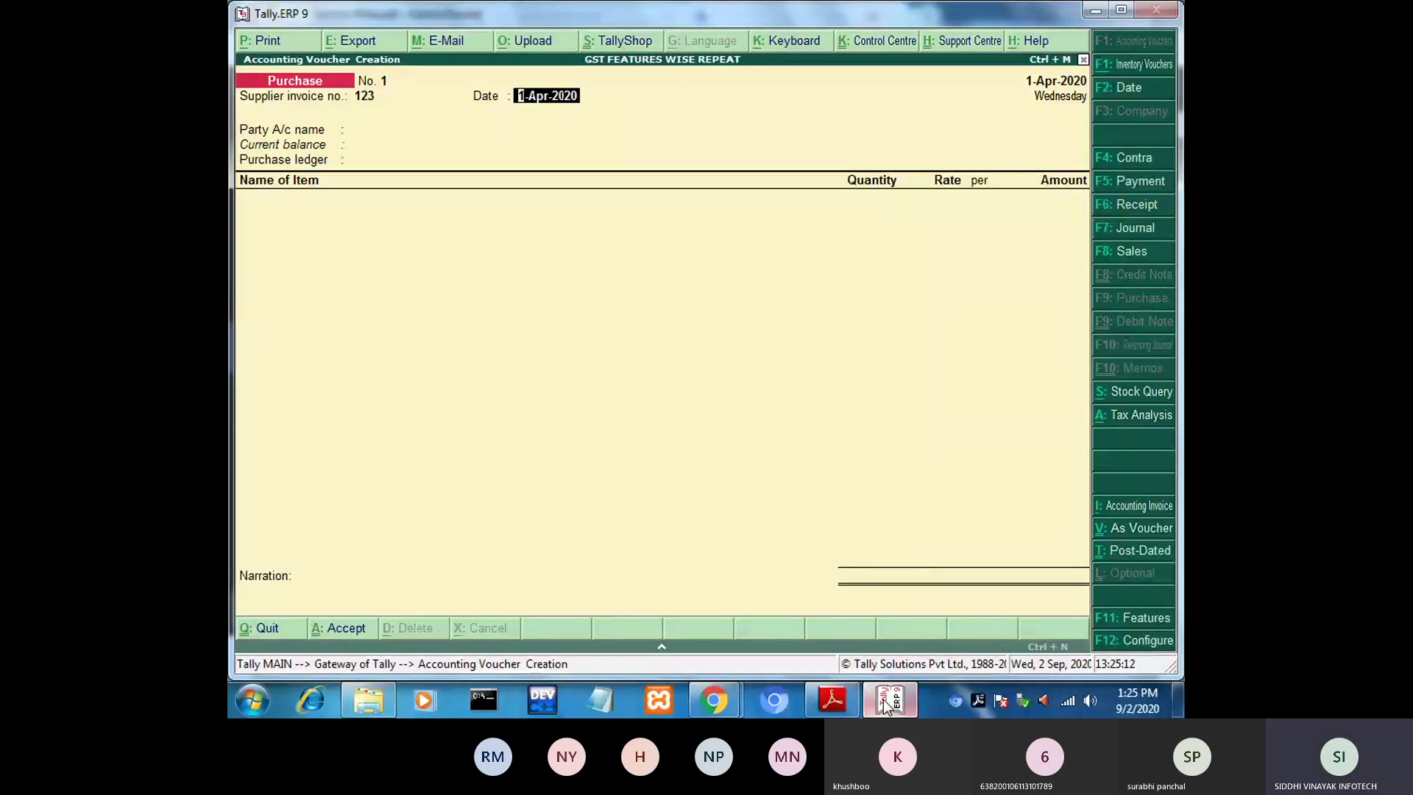
key(Return)
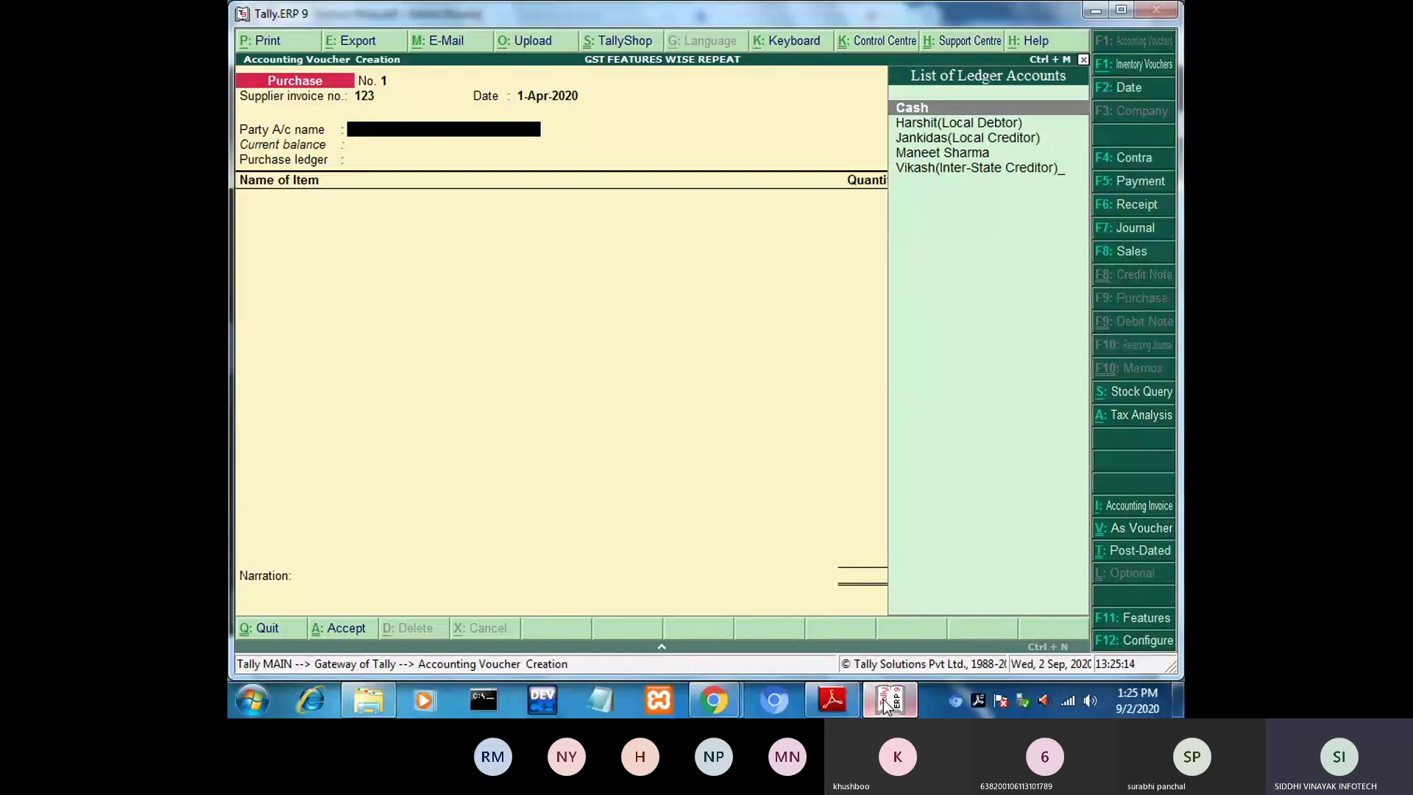
Select the local creditor ledger as the voucher's party.
key(Down)
key(Down)
key(Down)
key(Up)
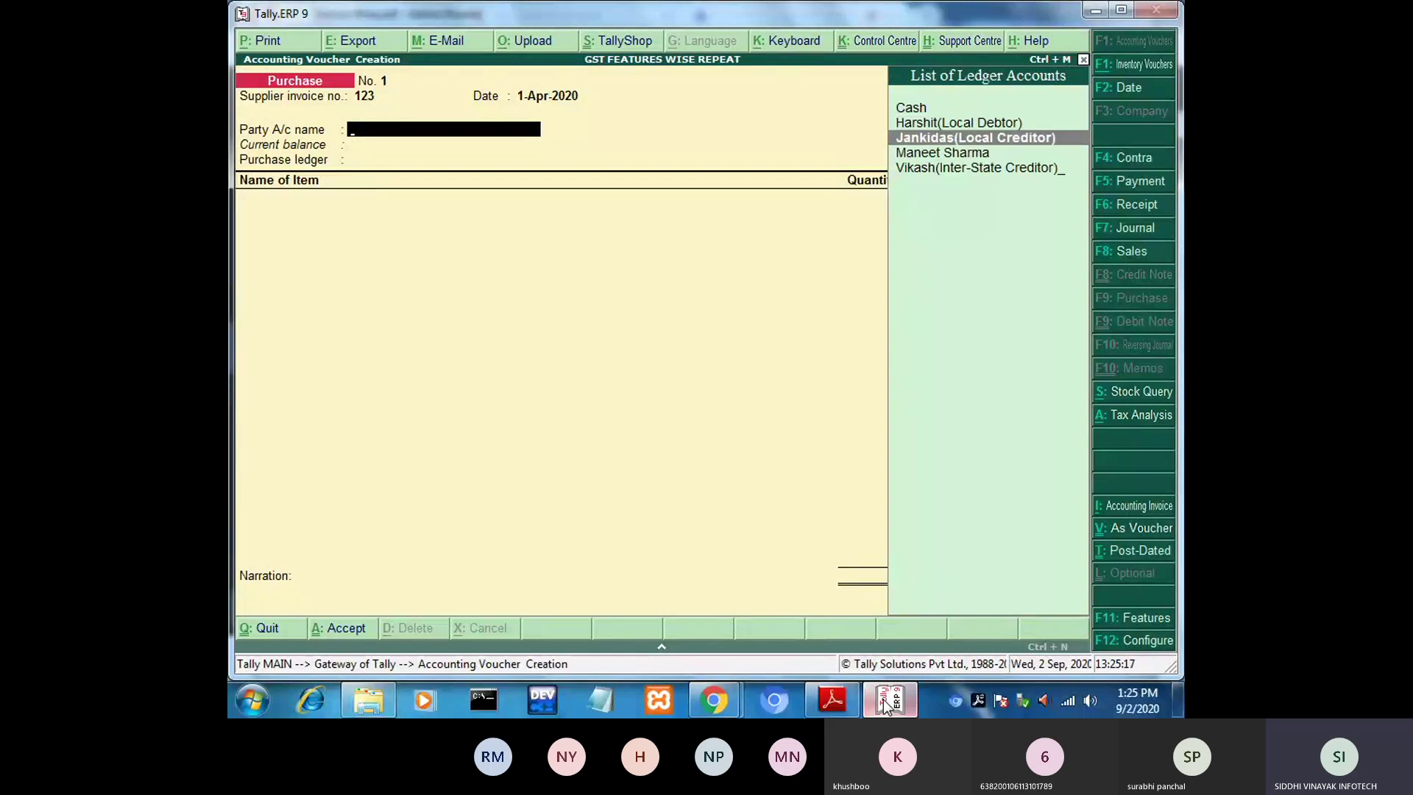
key(Down)
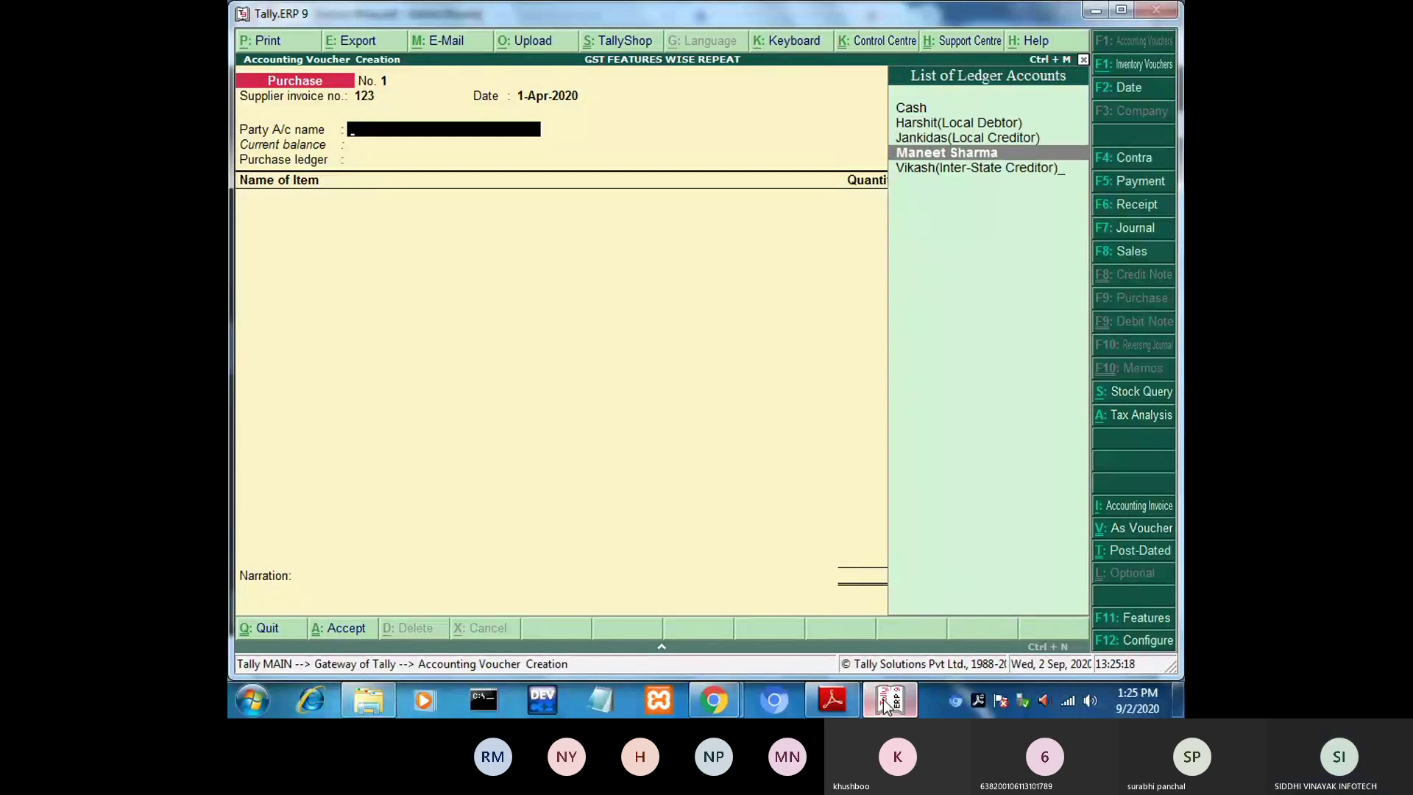
key(Up)
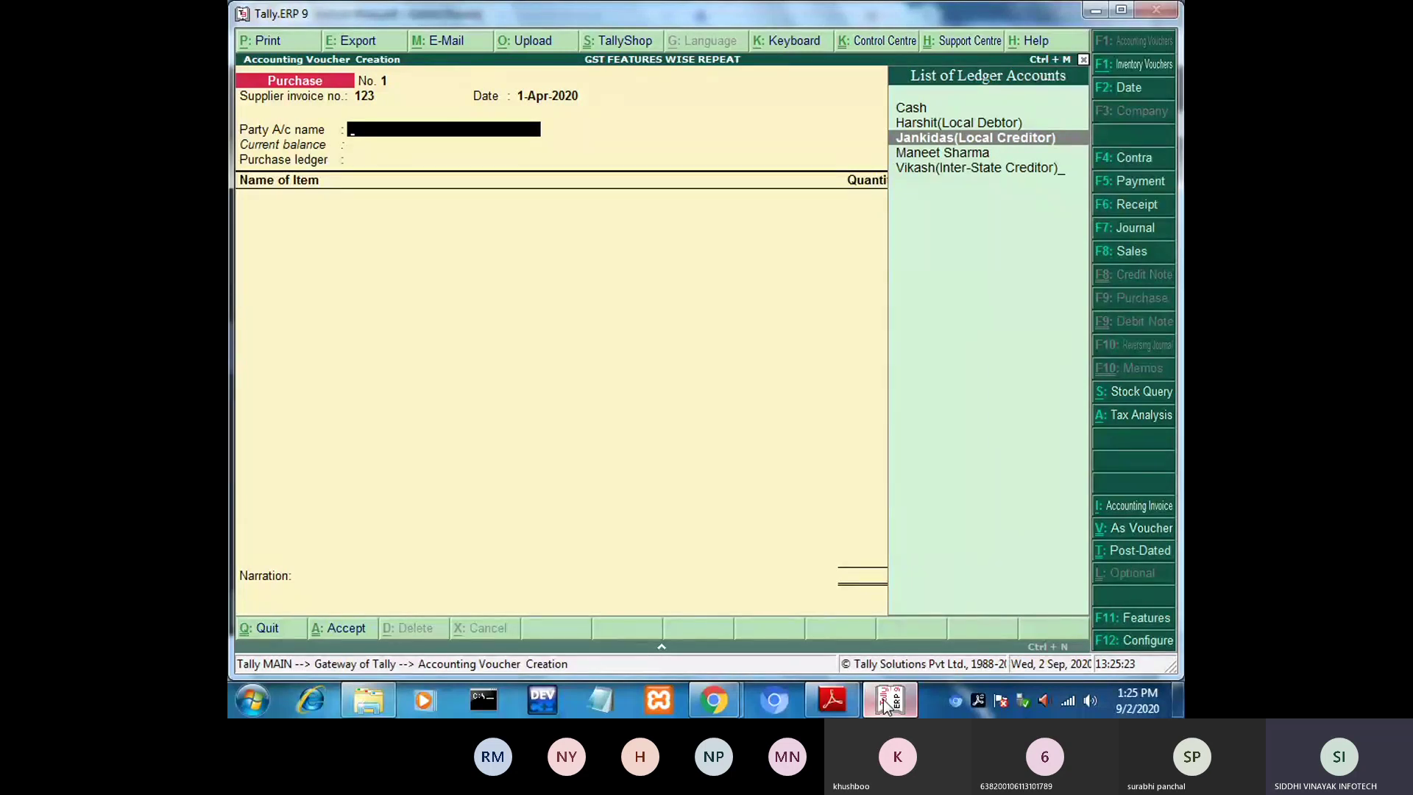
key(Return)
key(Return)
key(Return)
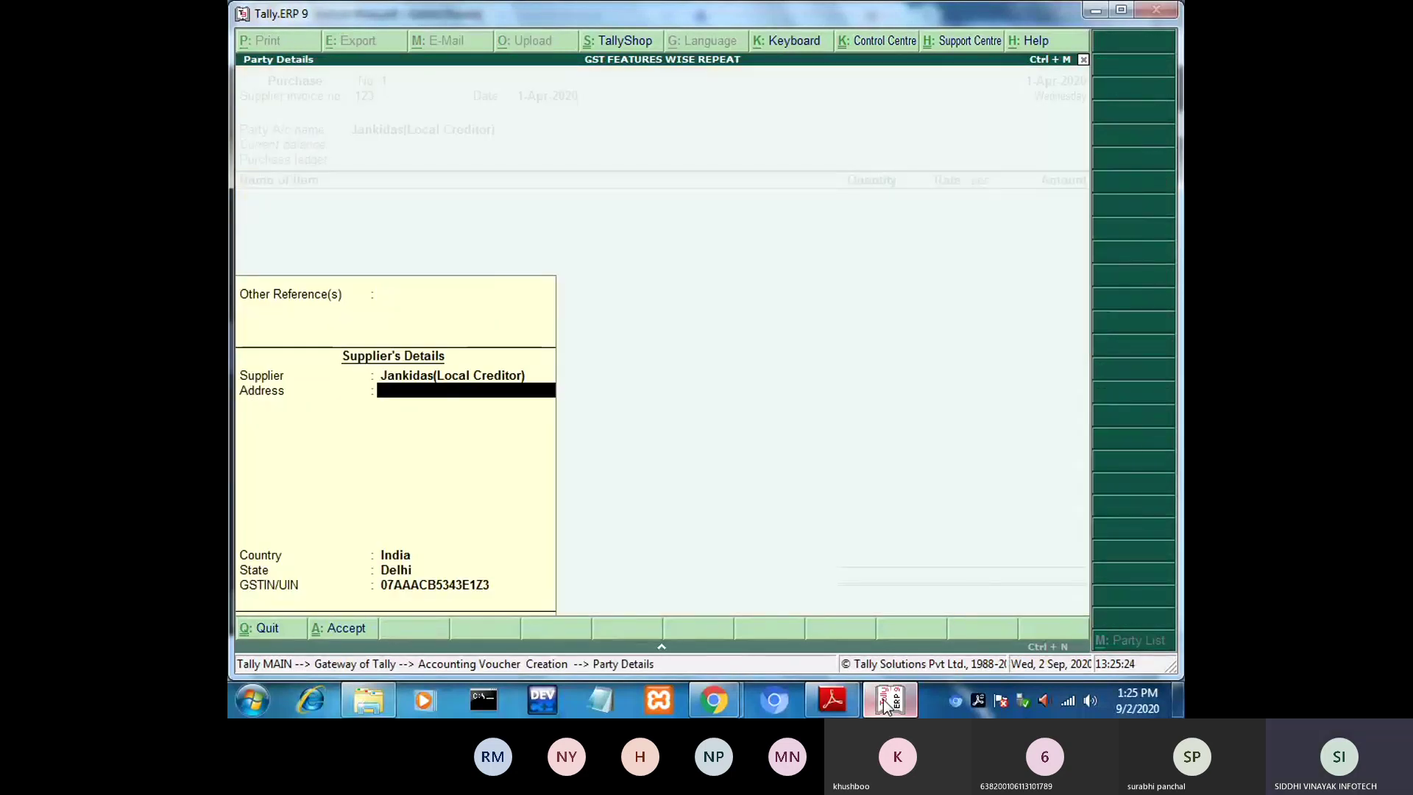
key(Return)
key(Return)
key(Return)
key(Return)
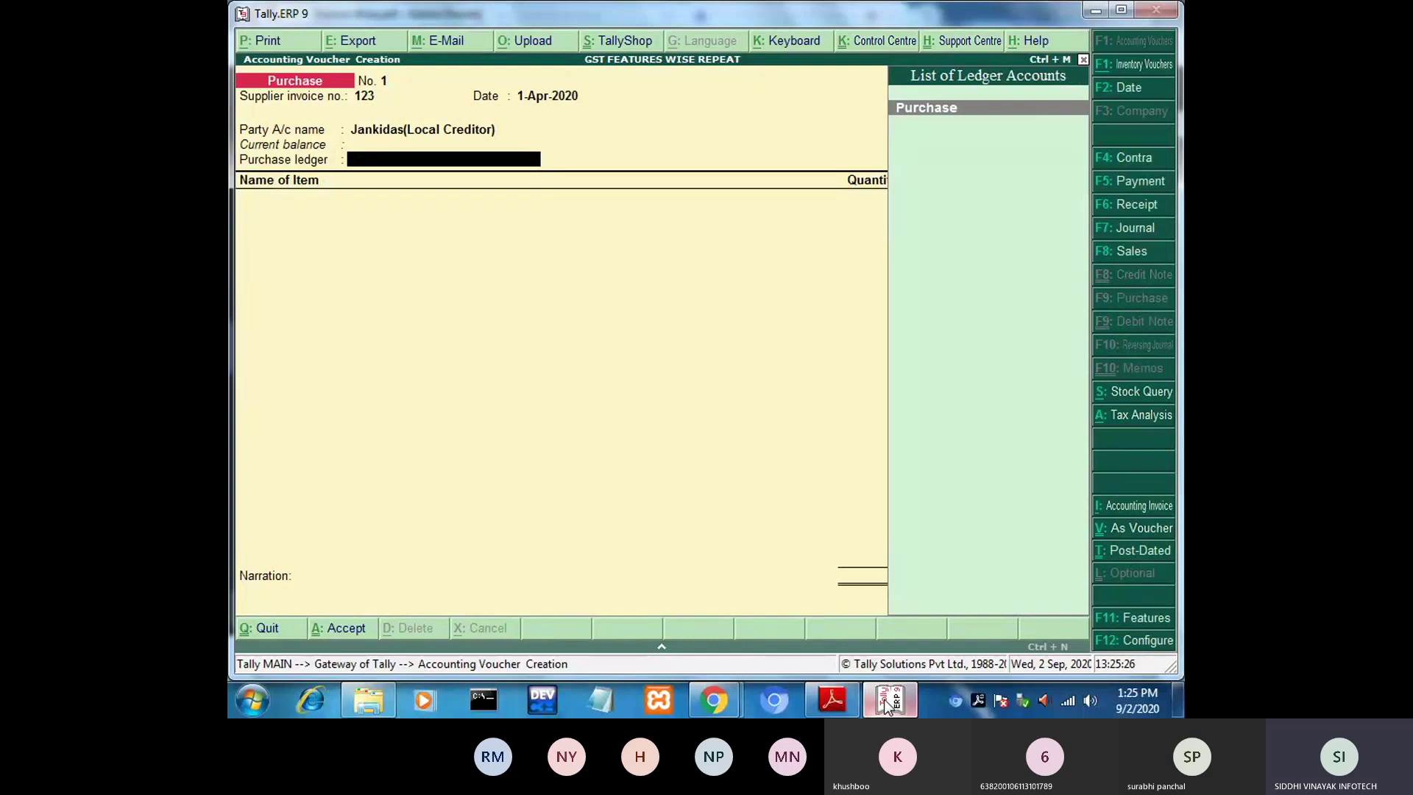
key(Return)
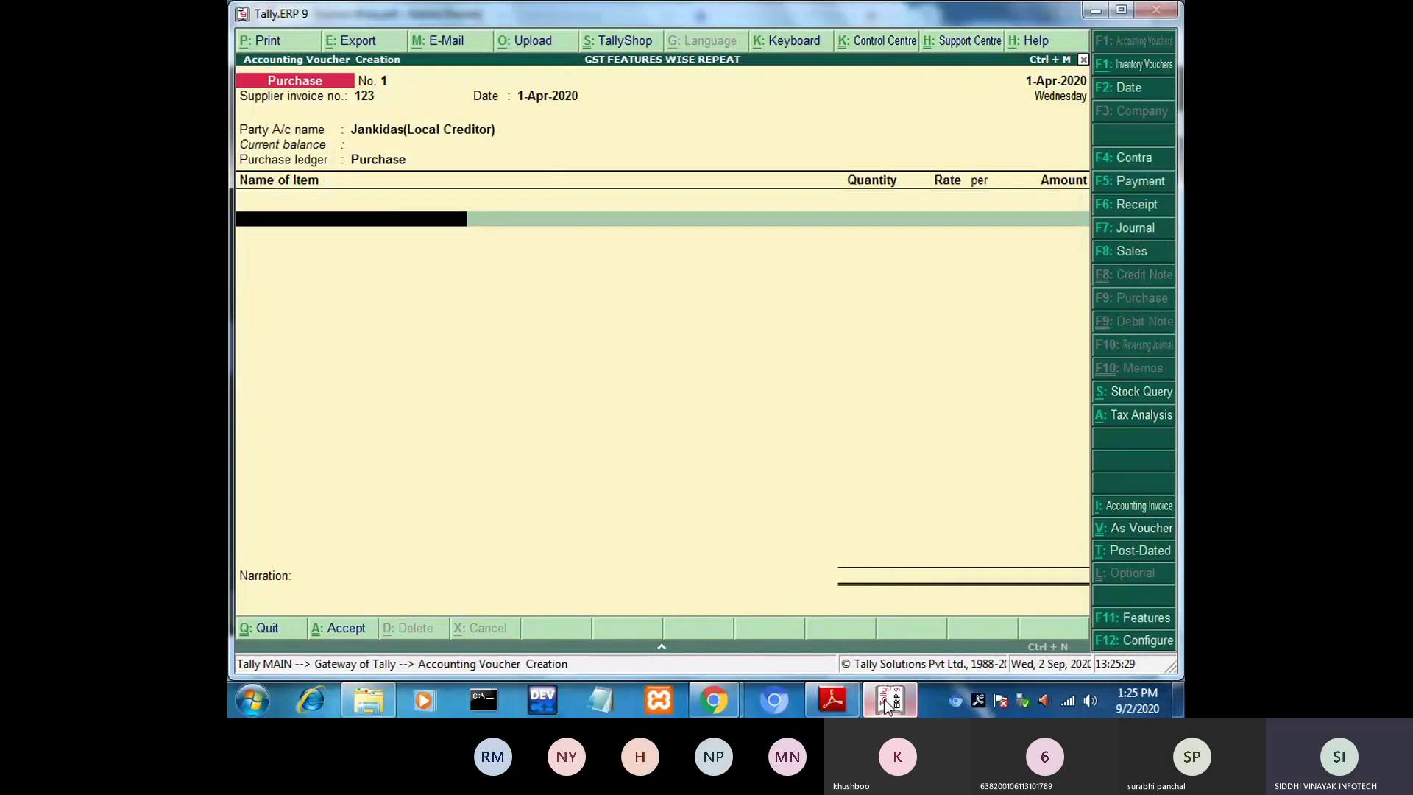
Add Usha Fan as the purchased item with quantity 40 pcs.
click(885, 700)
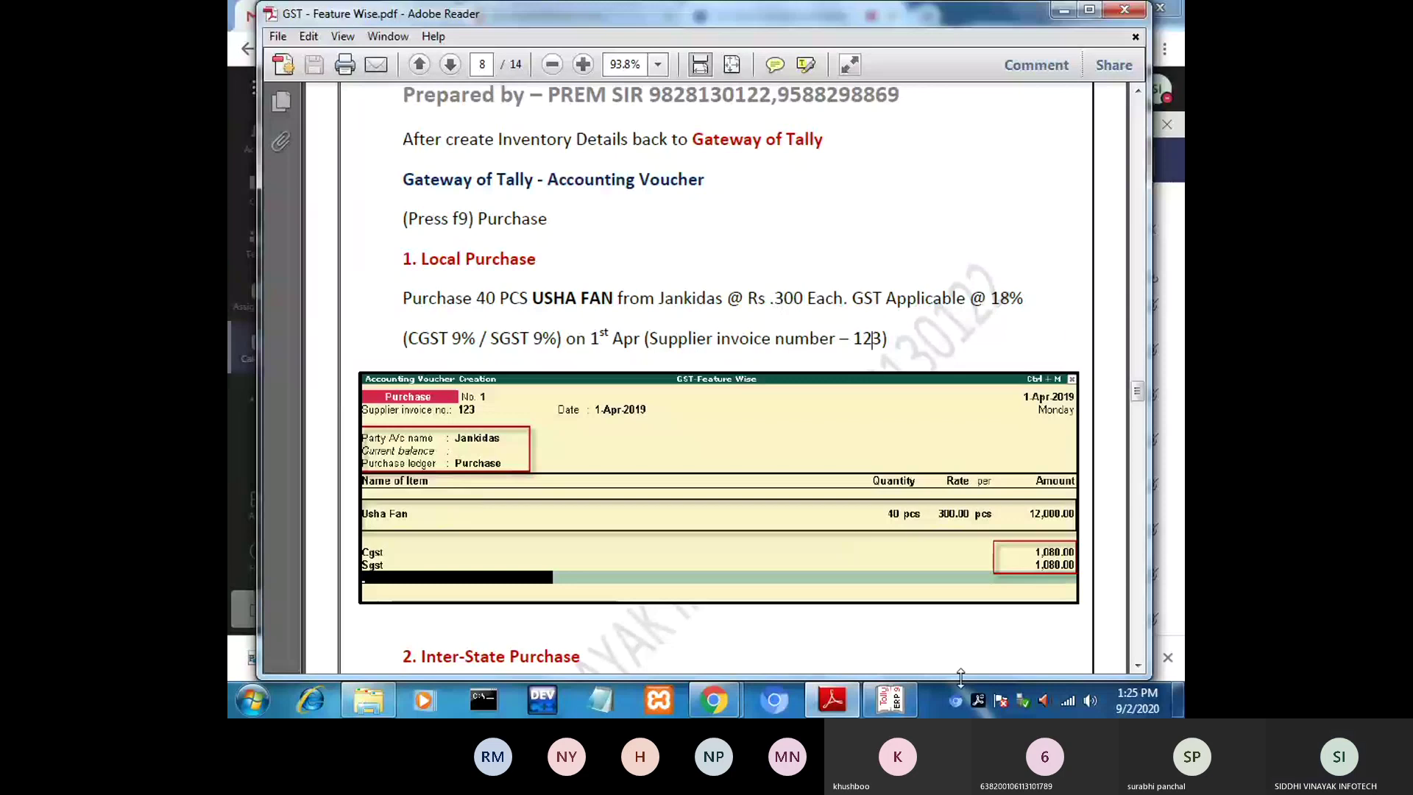
click(894, 701)
key(Down)
key(Down)
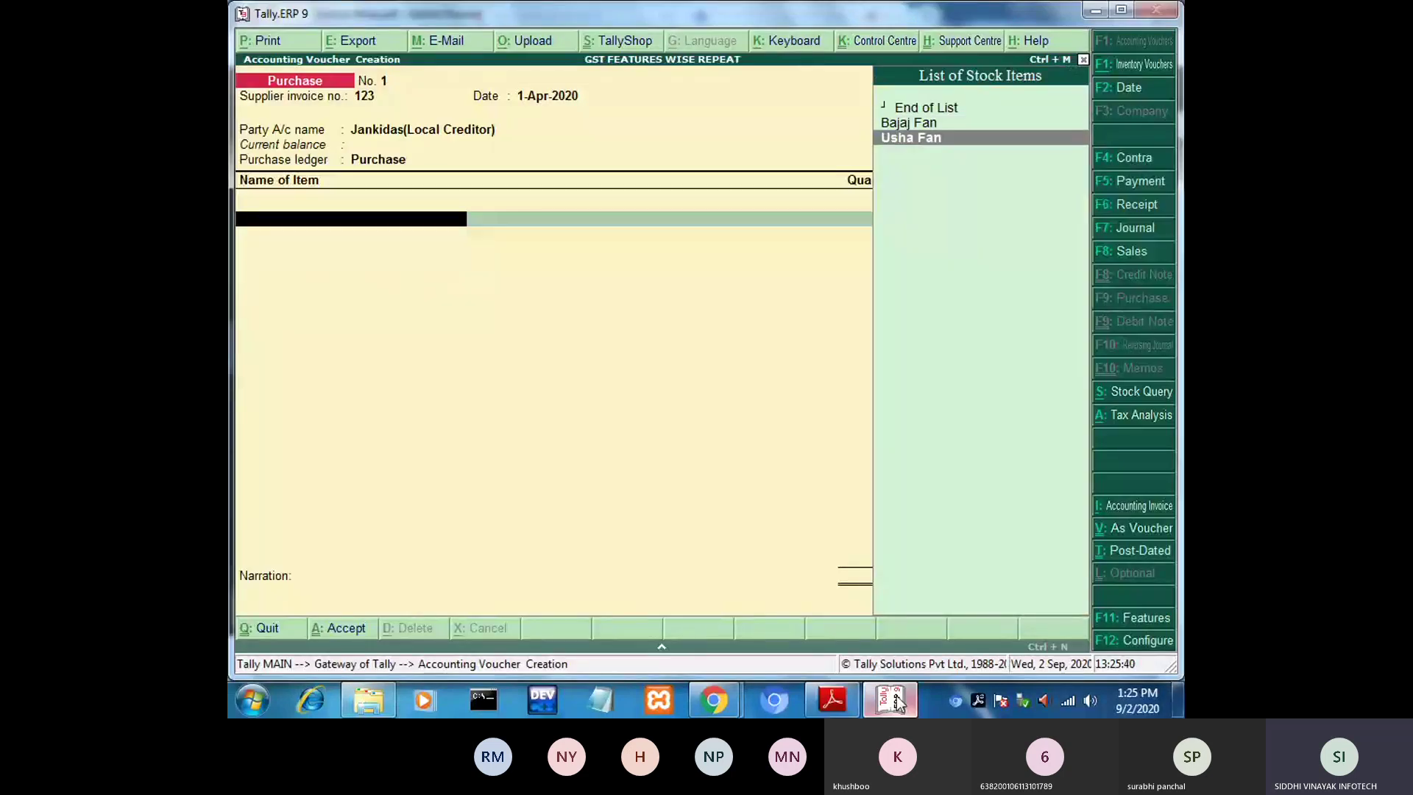
key(Up)
key(Down)
key(Up)
key(Down)
key(Up)
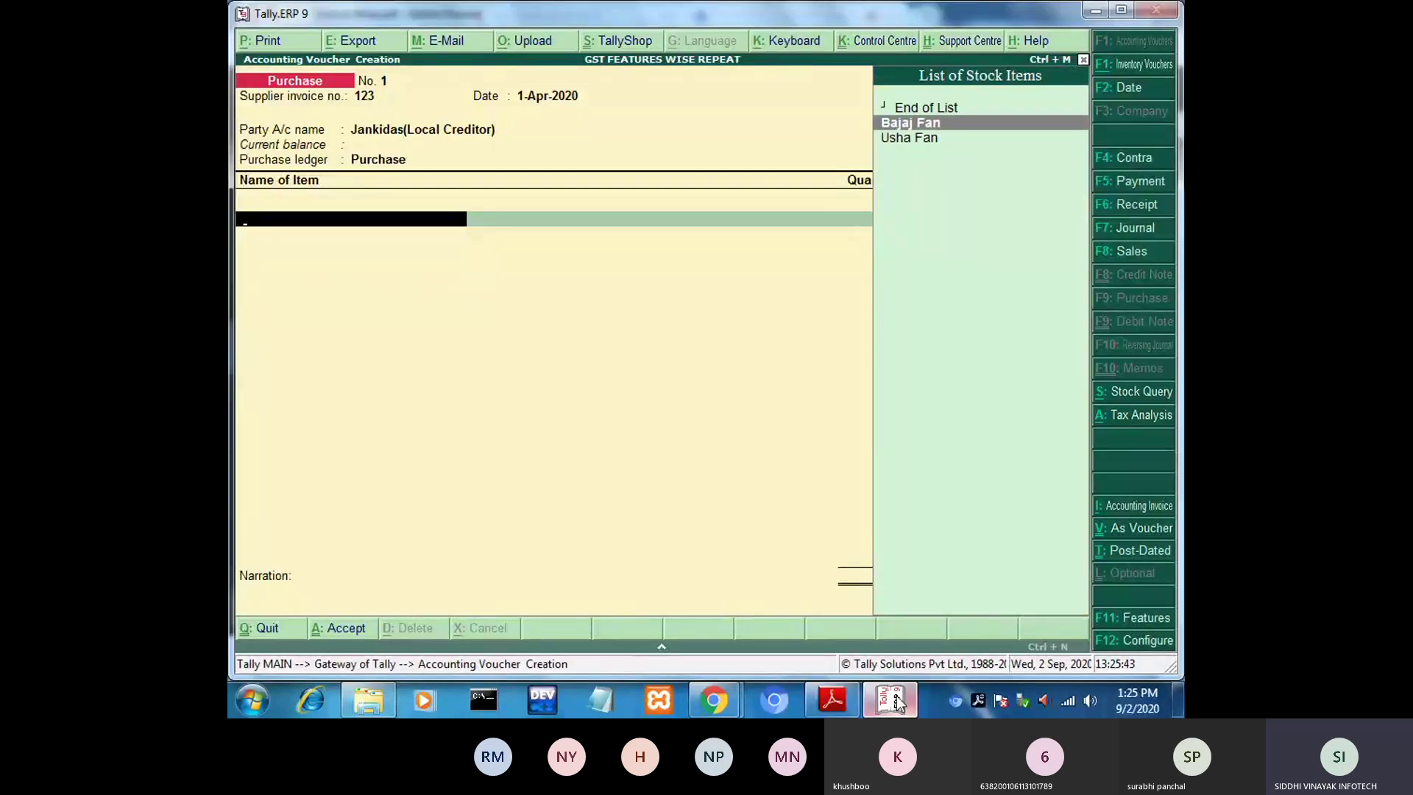
key(Down)
key(Up)
key(Down)
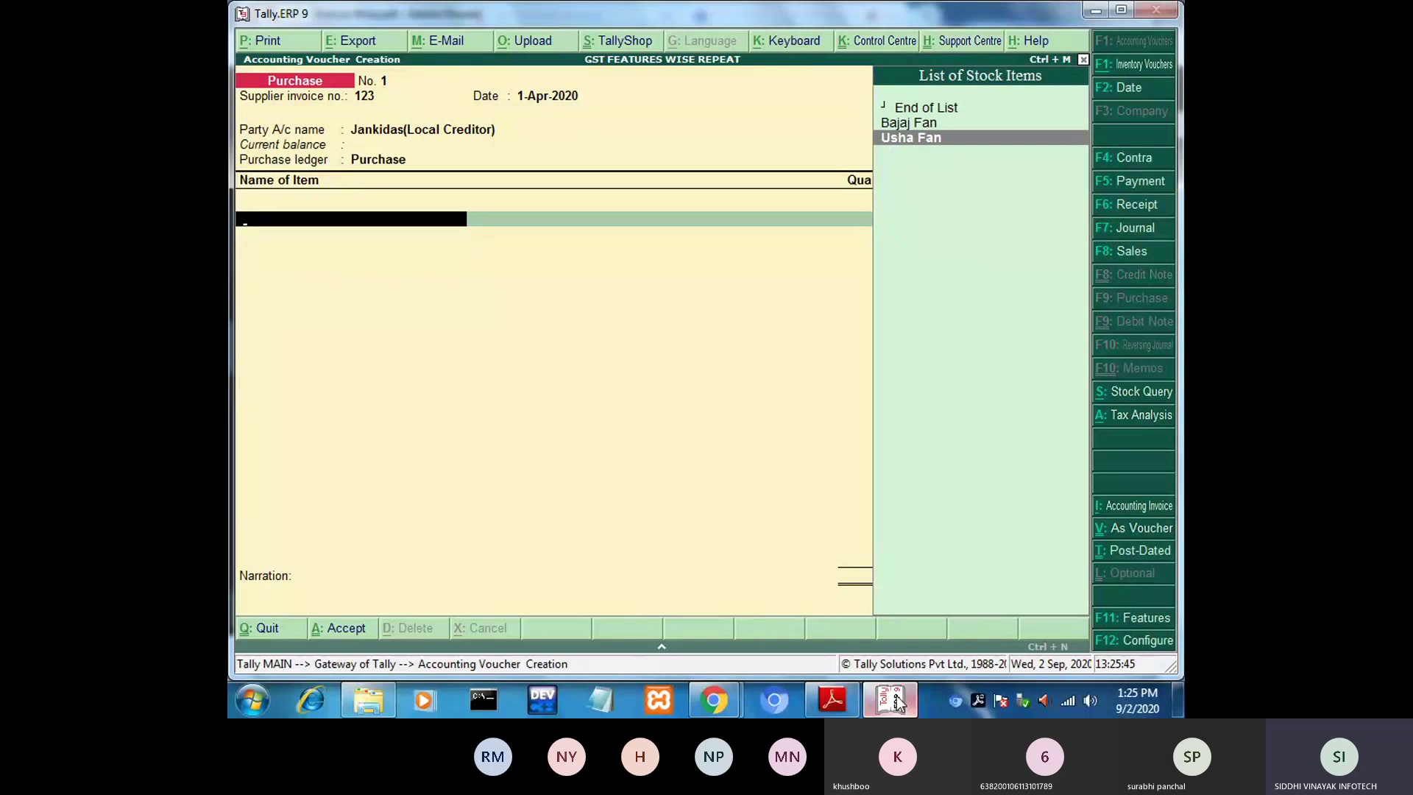
key(Return)
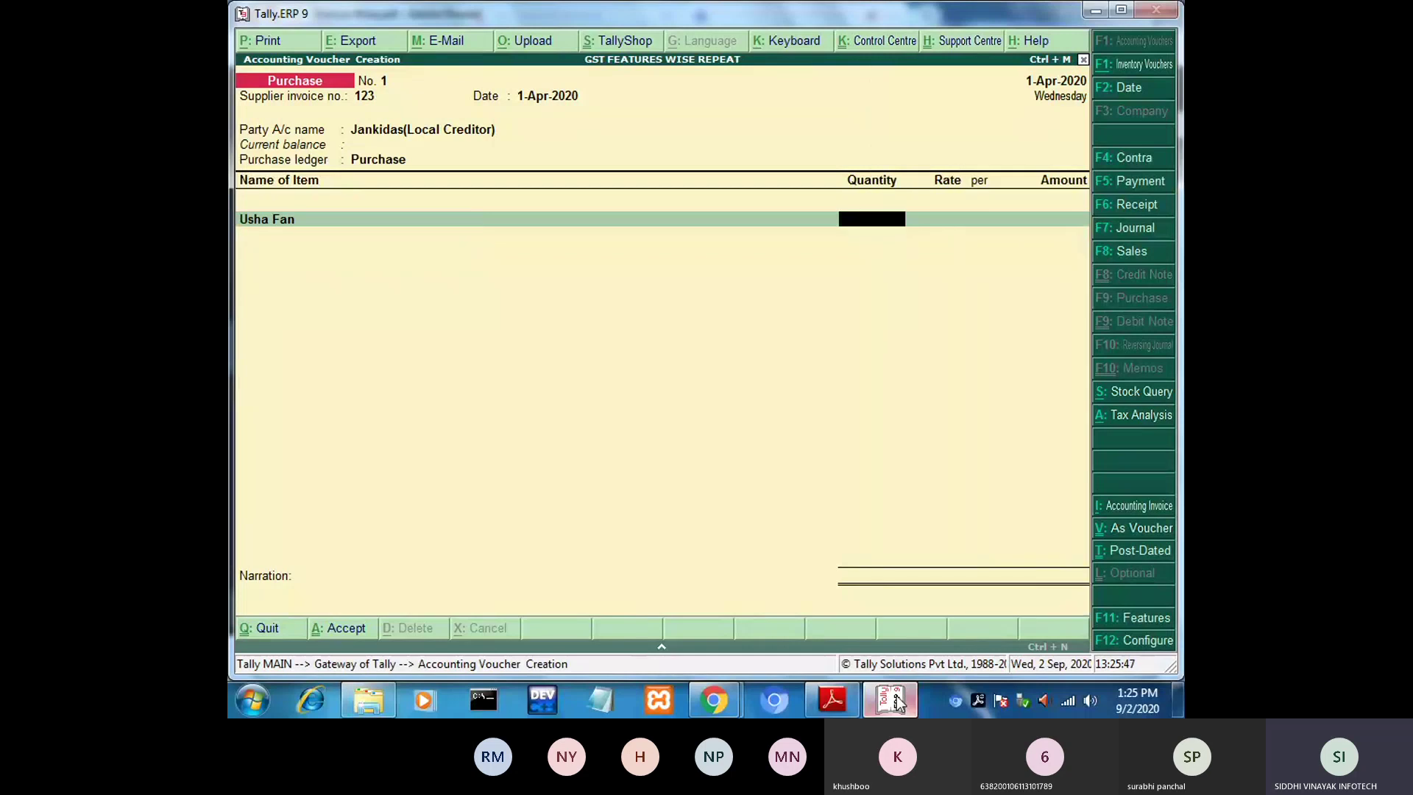
text(40)
key(Return)
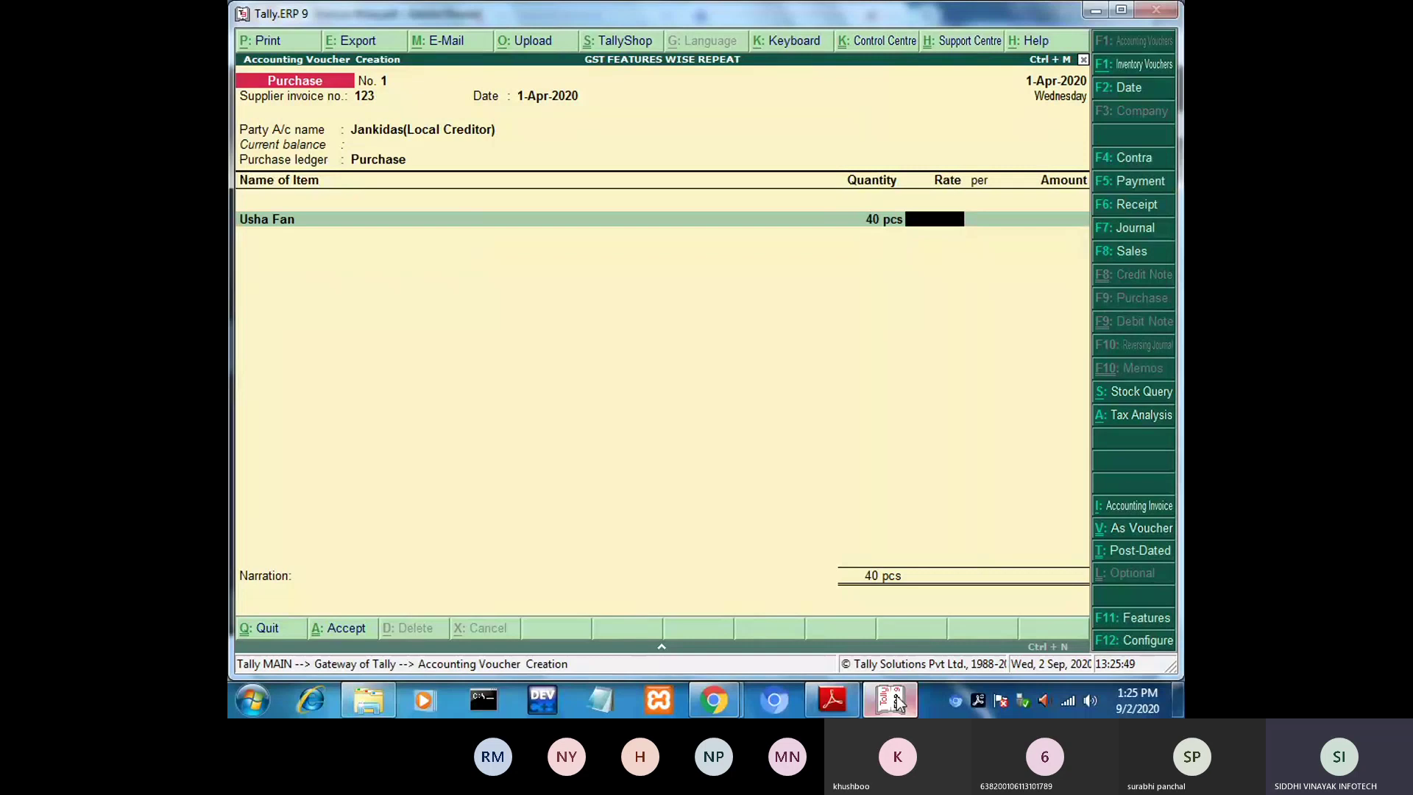
Enter a rate of 300 per pcs and accept the 12,000.00 amount.
click(896, 701)
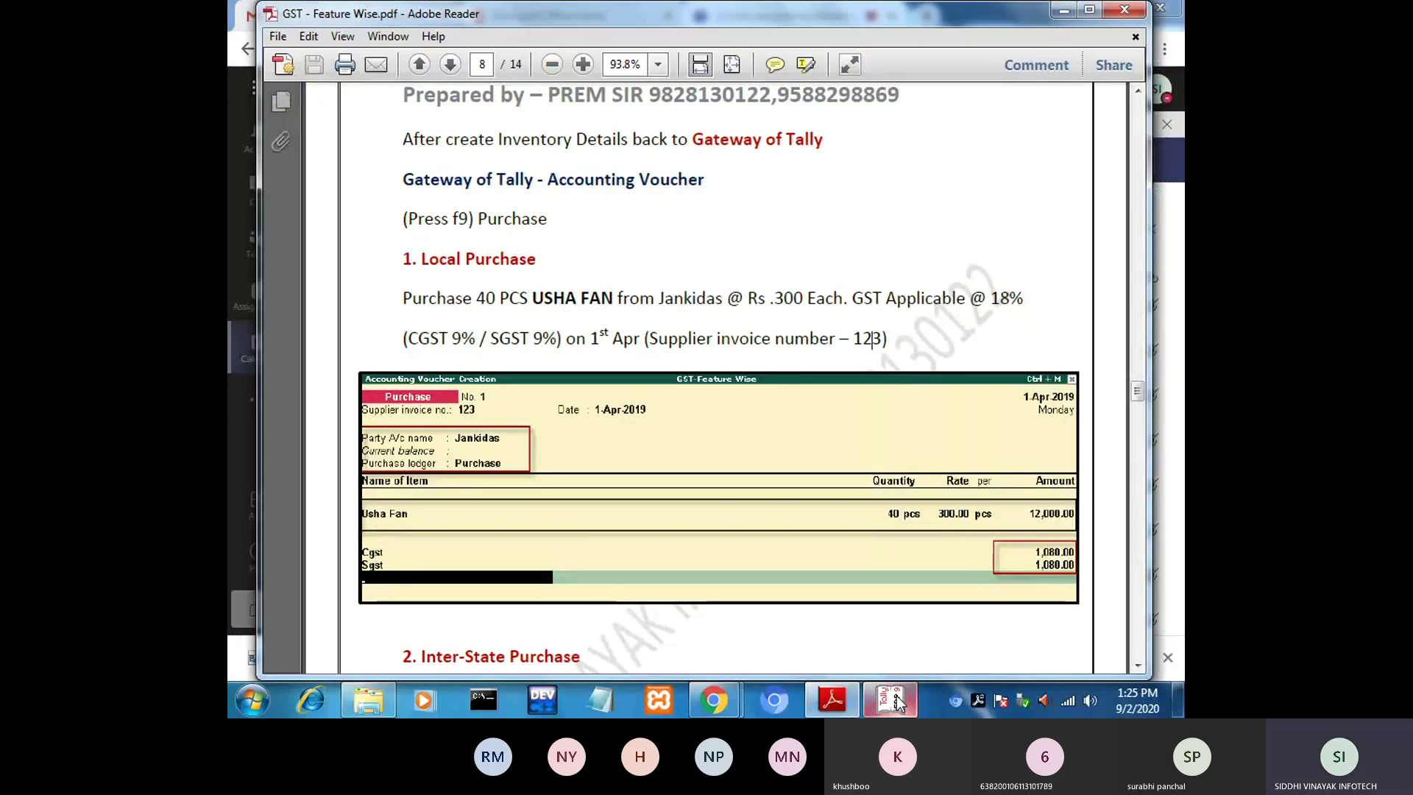
click(897, 701)
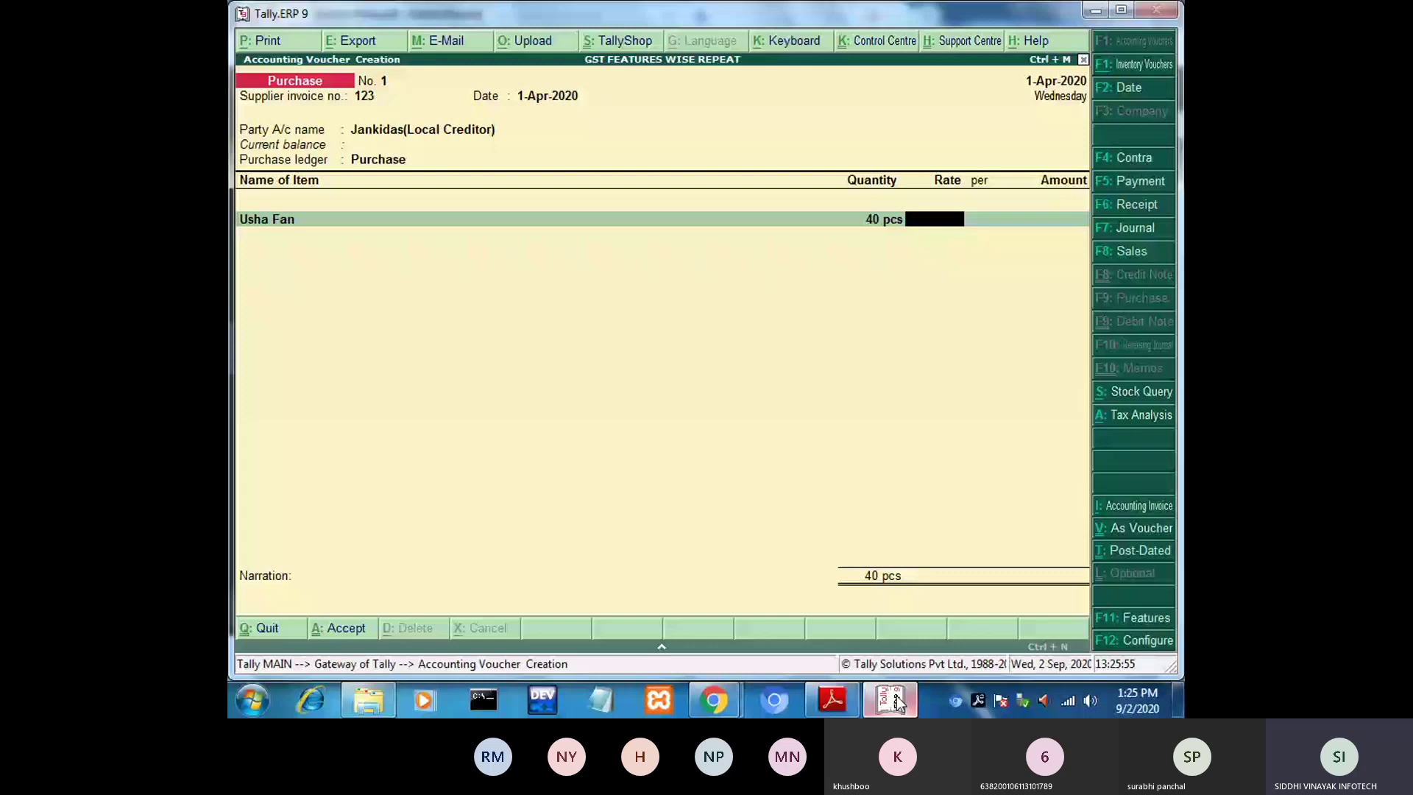
text(300)
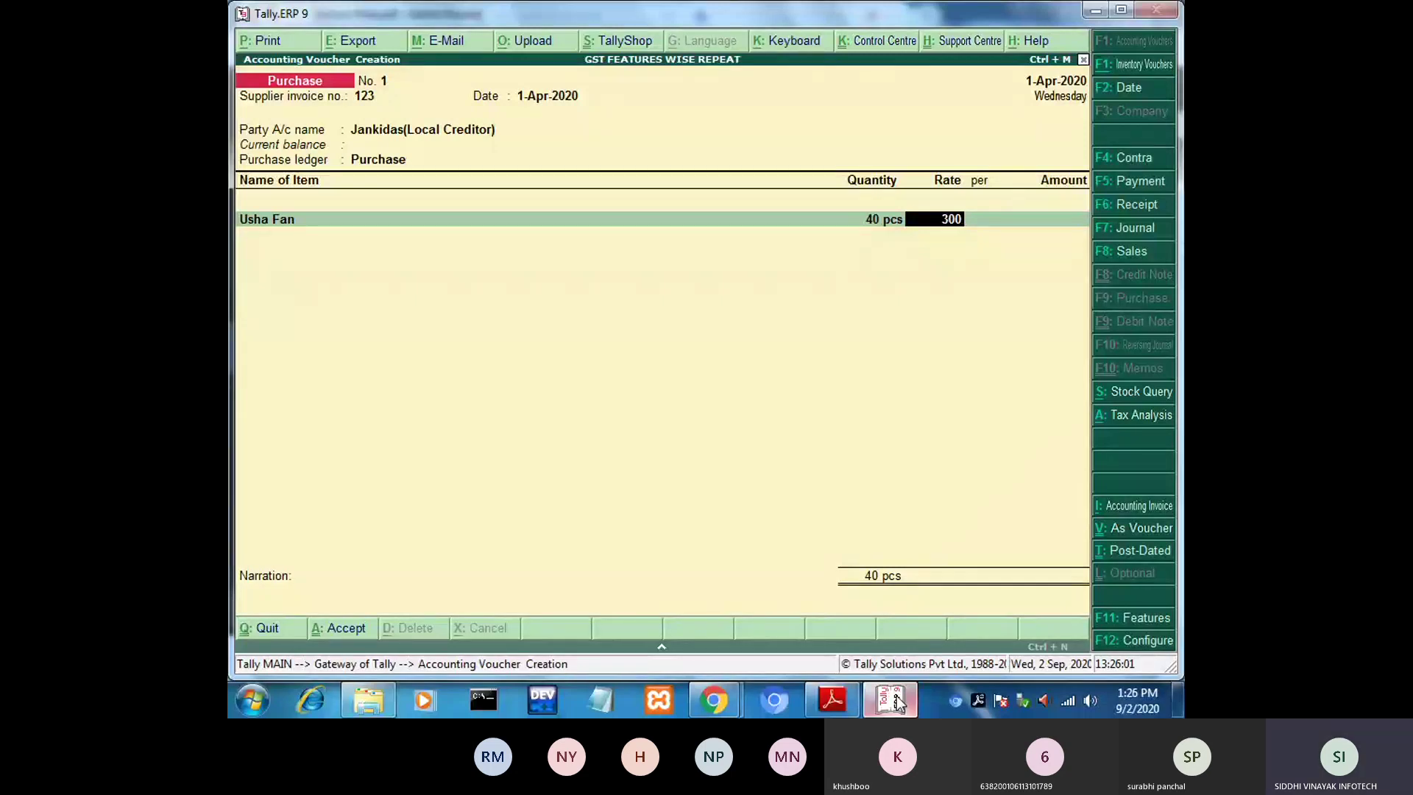
key(Return)
key(Return)
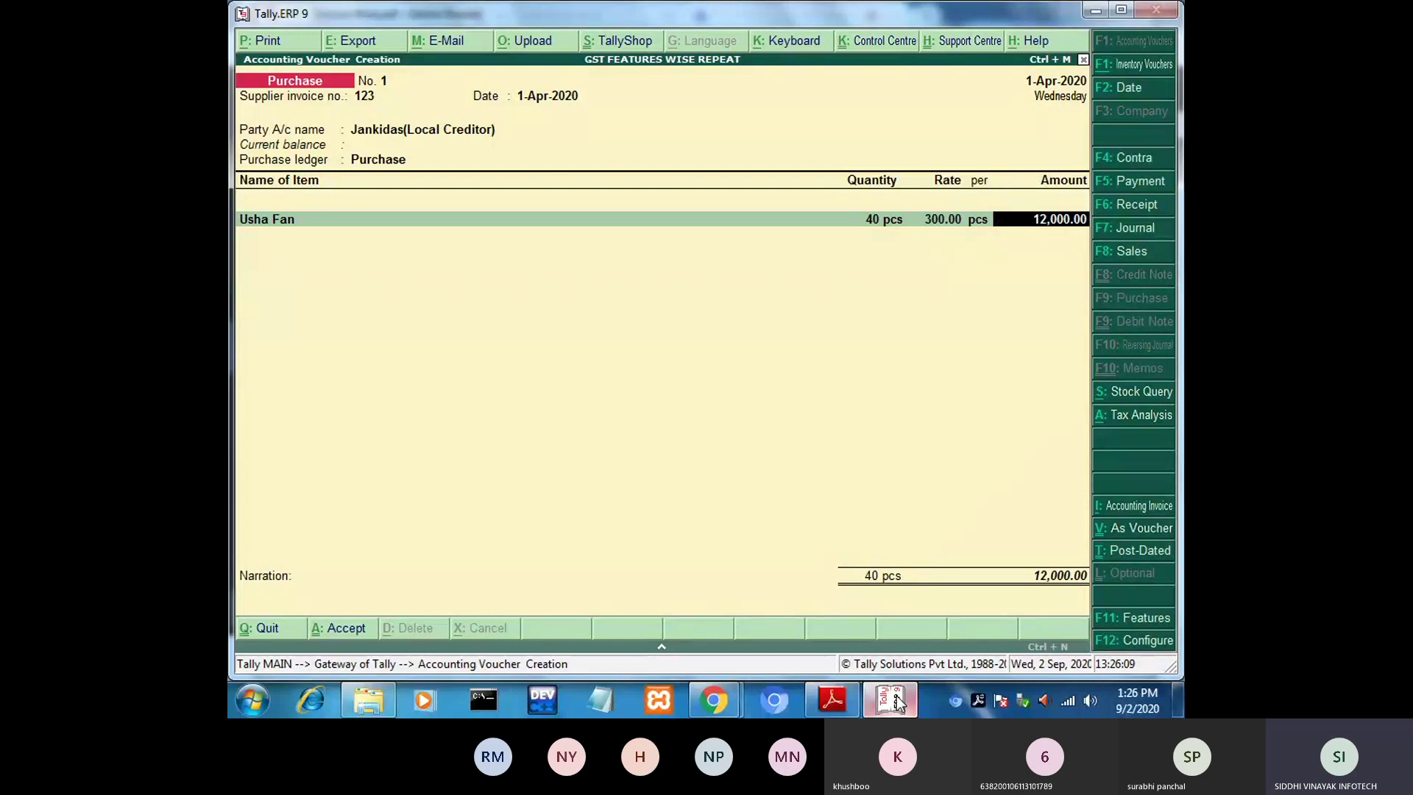
key(Return)
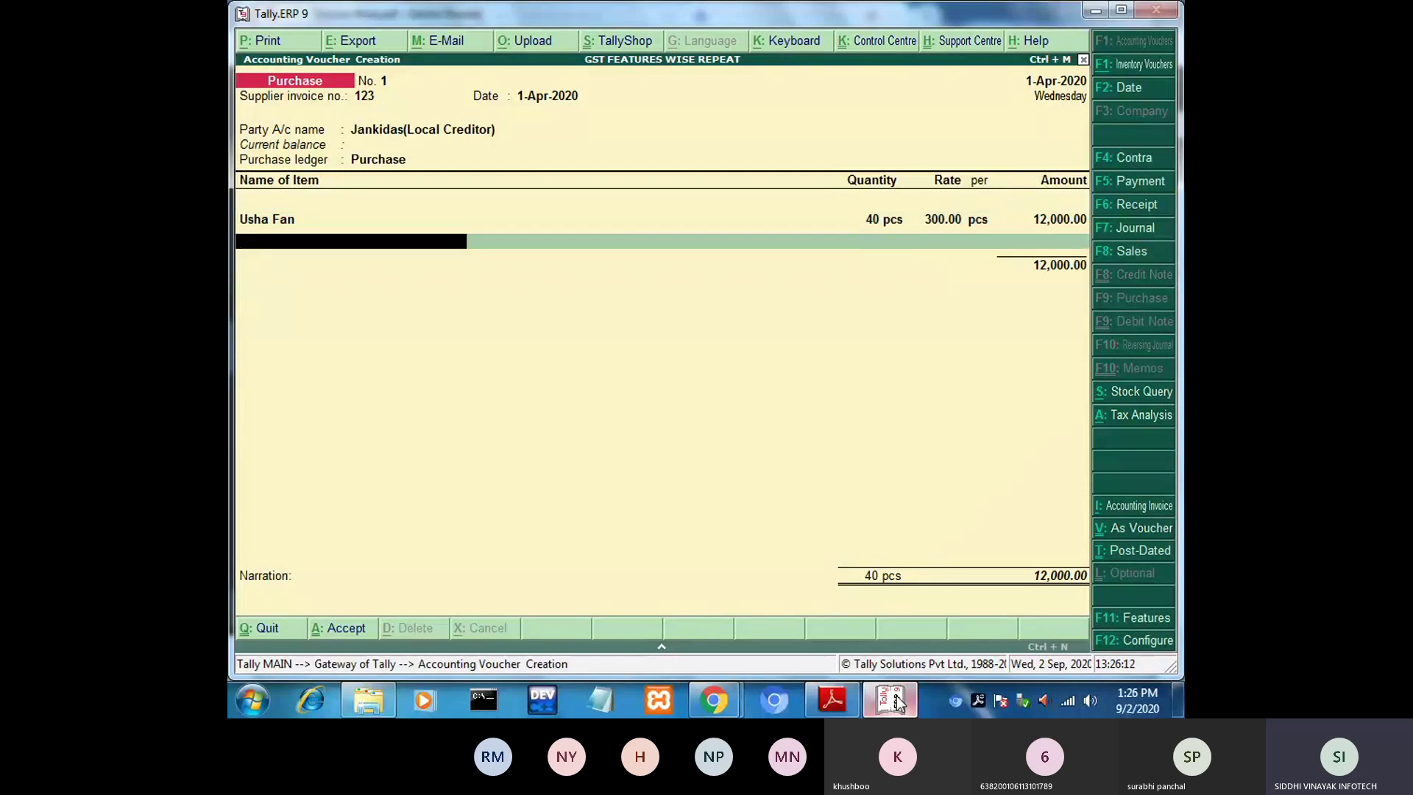
Add Cgst and Sgst ledgers of 1,080.00 each, making the total 14,160.00.
key(Return)
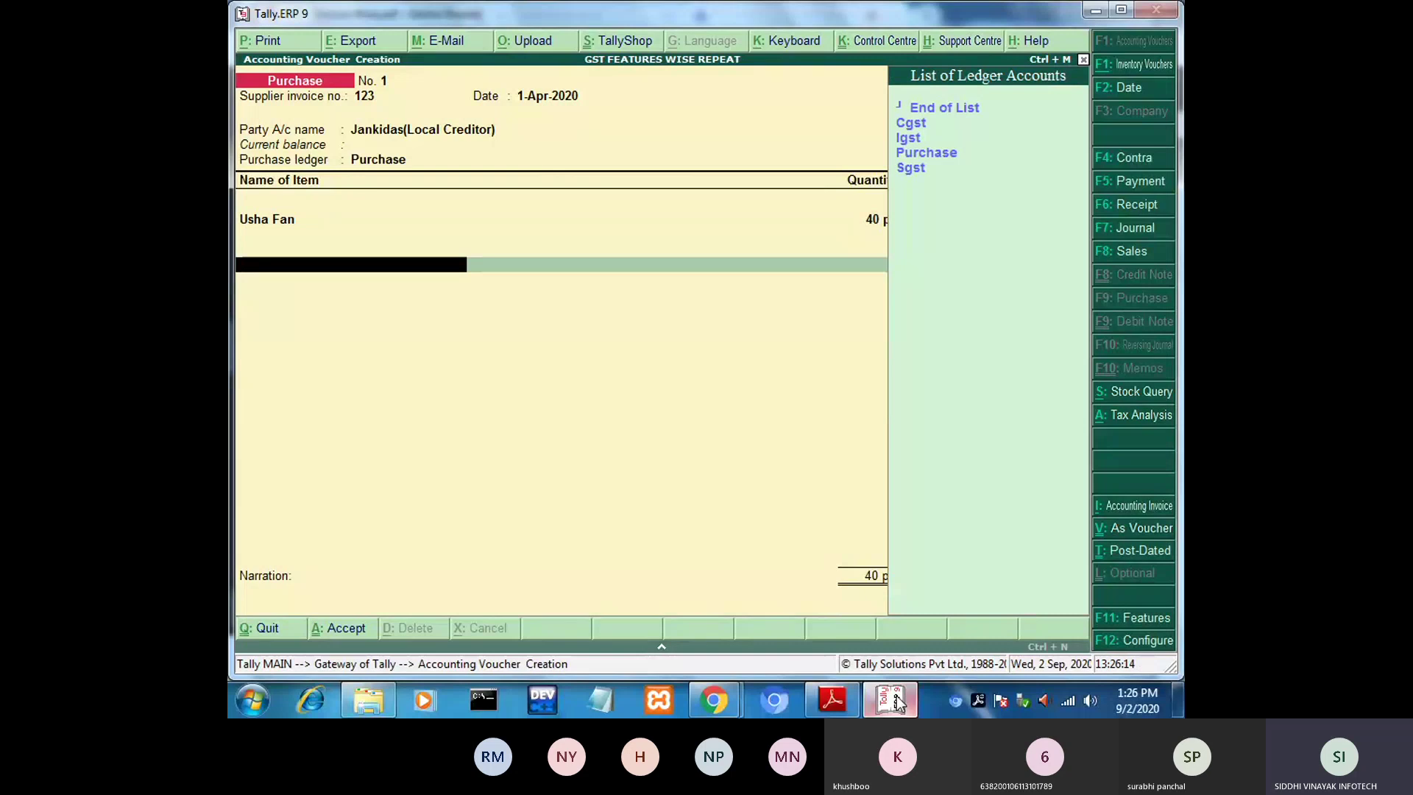
key(Down)
key(Return)
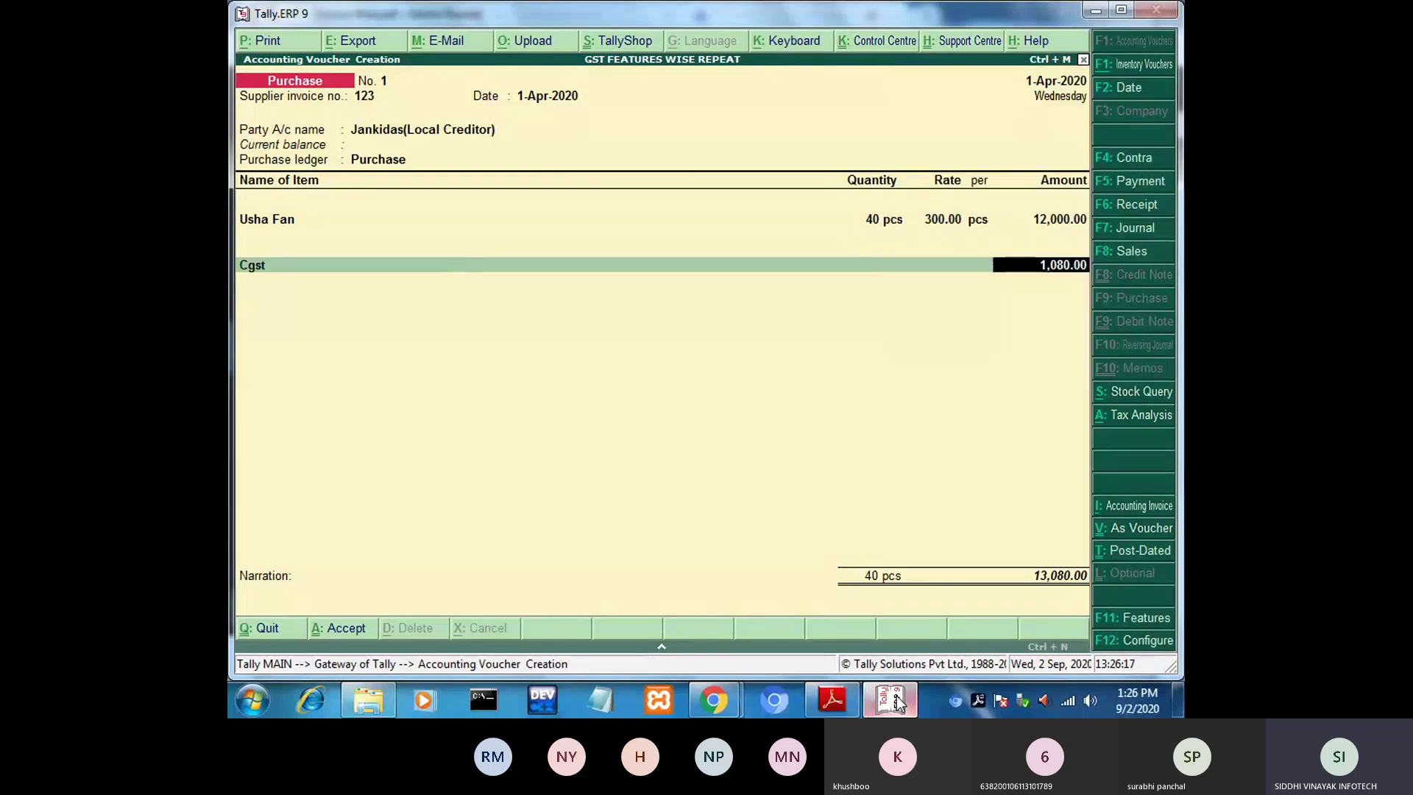
key(Return)
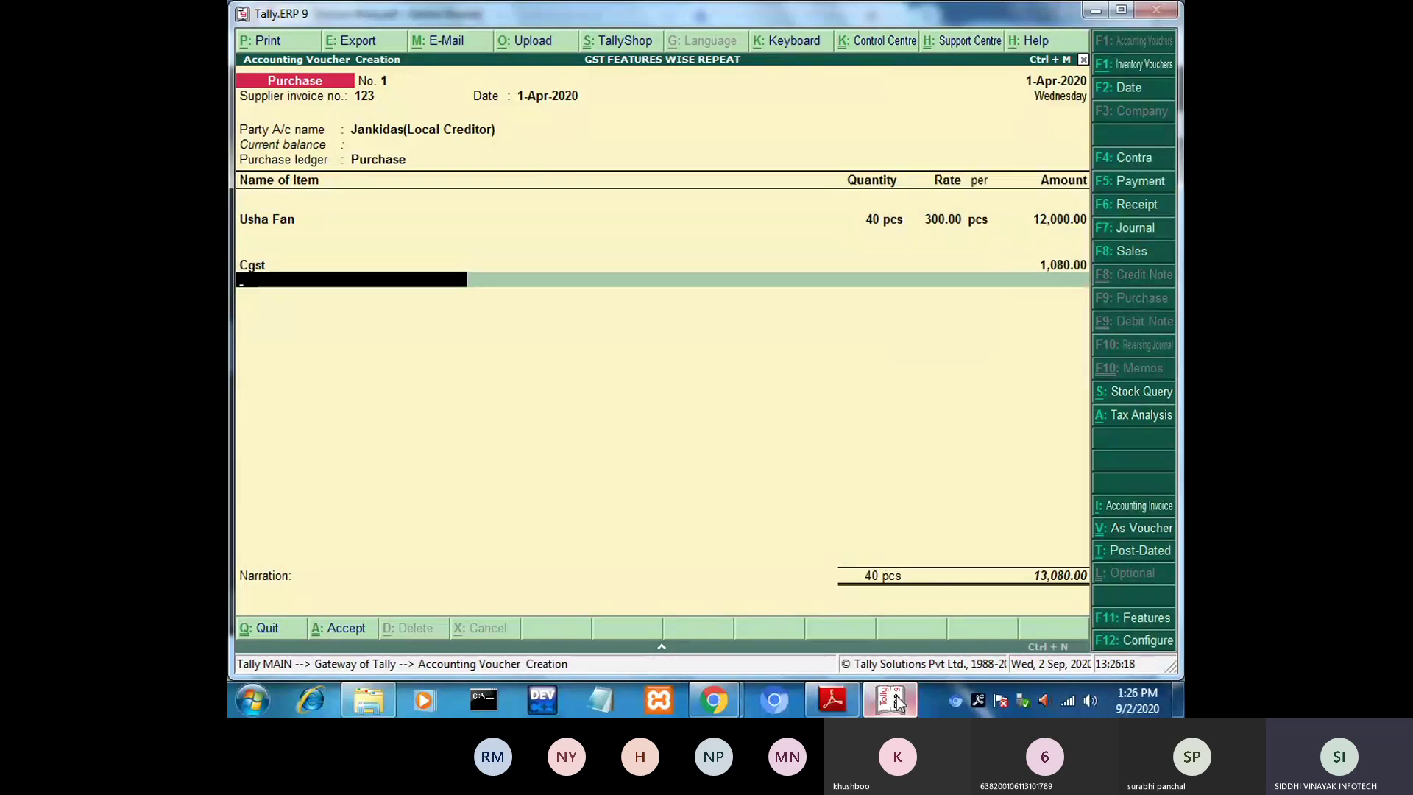
key(Down)
key(Down)
key(Down)
key(Down)
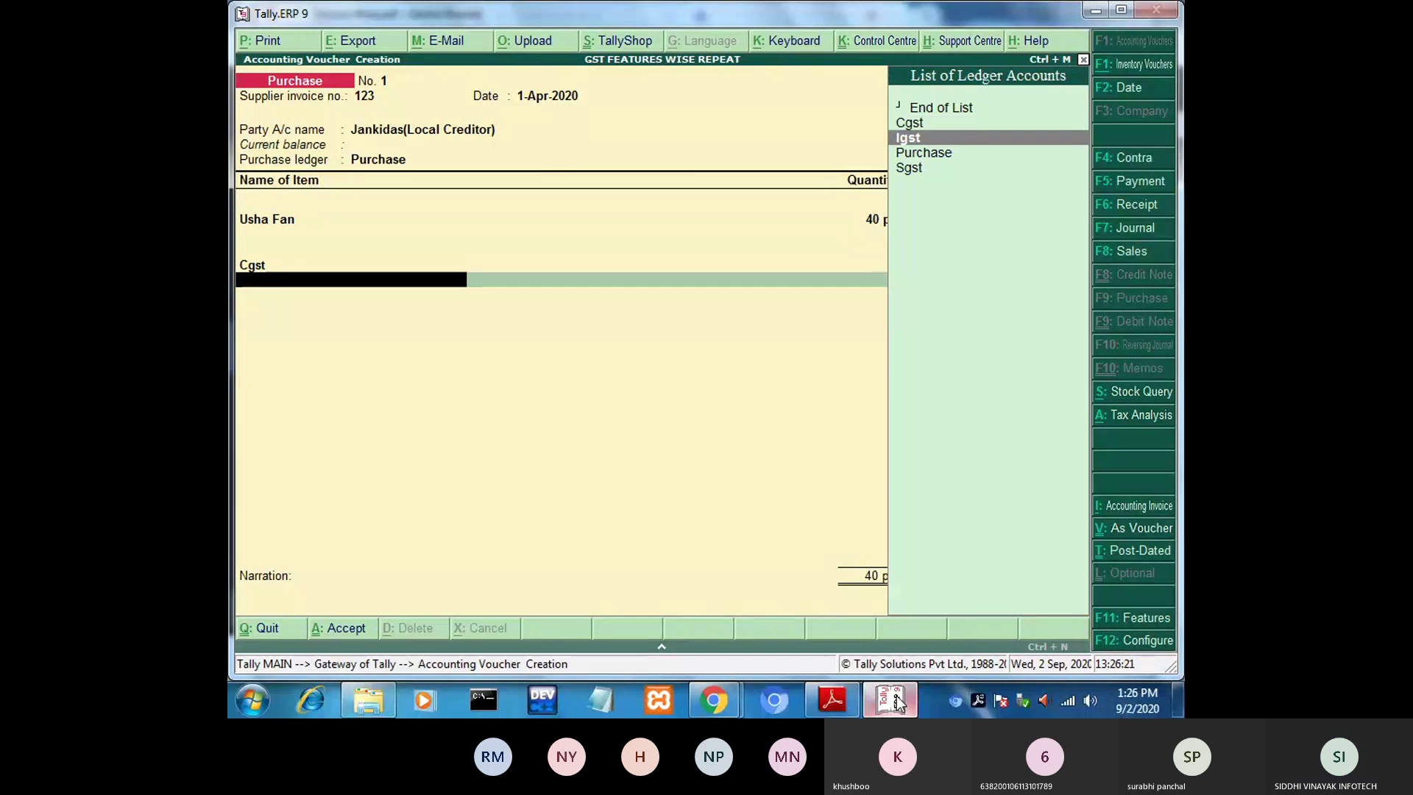
key(Return)
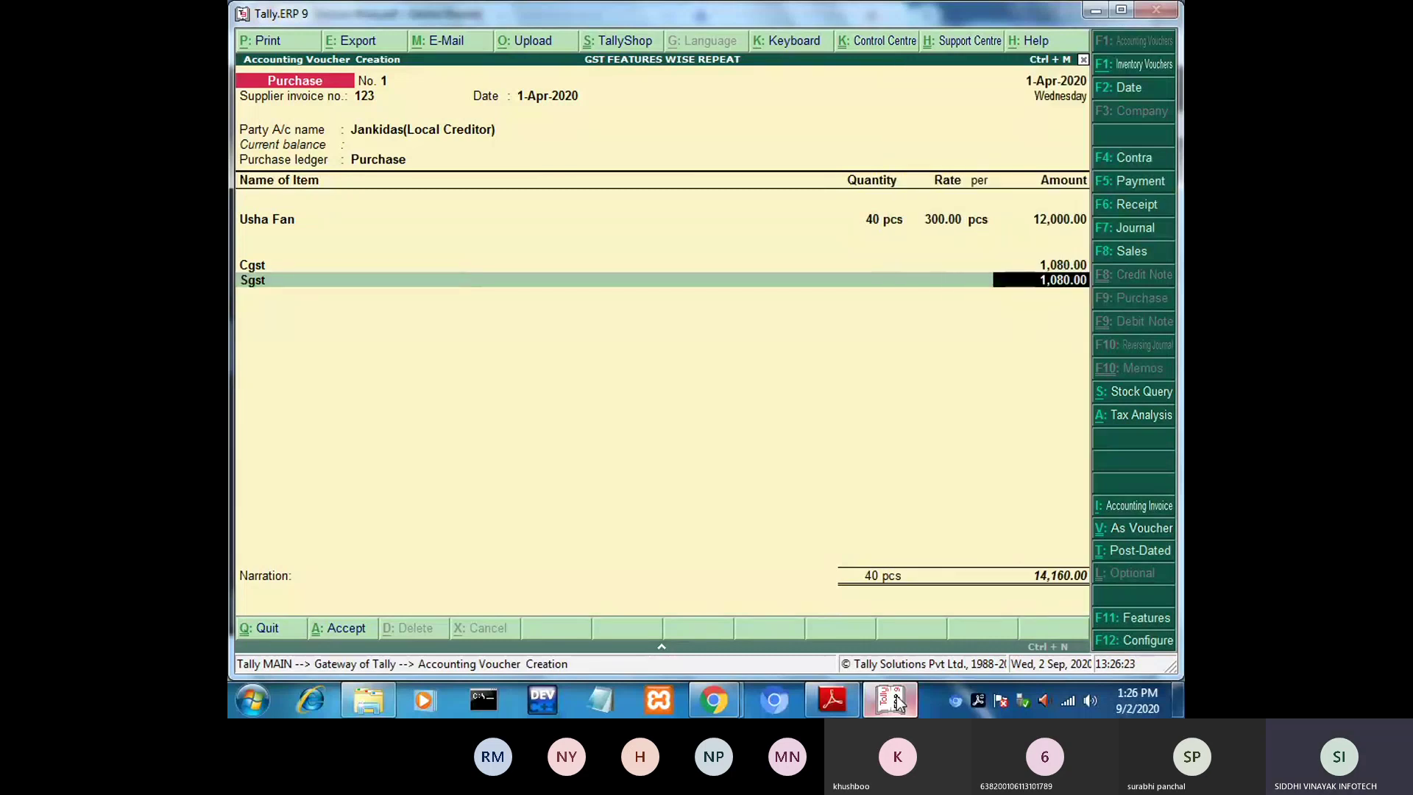
click(899, 702)
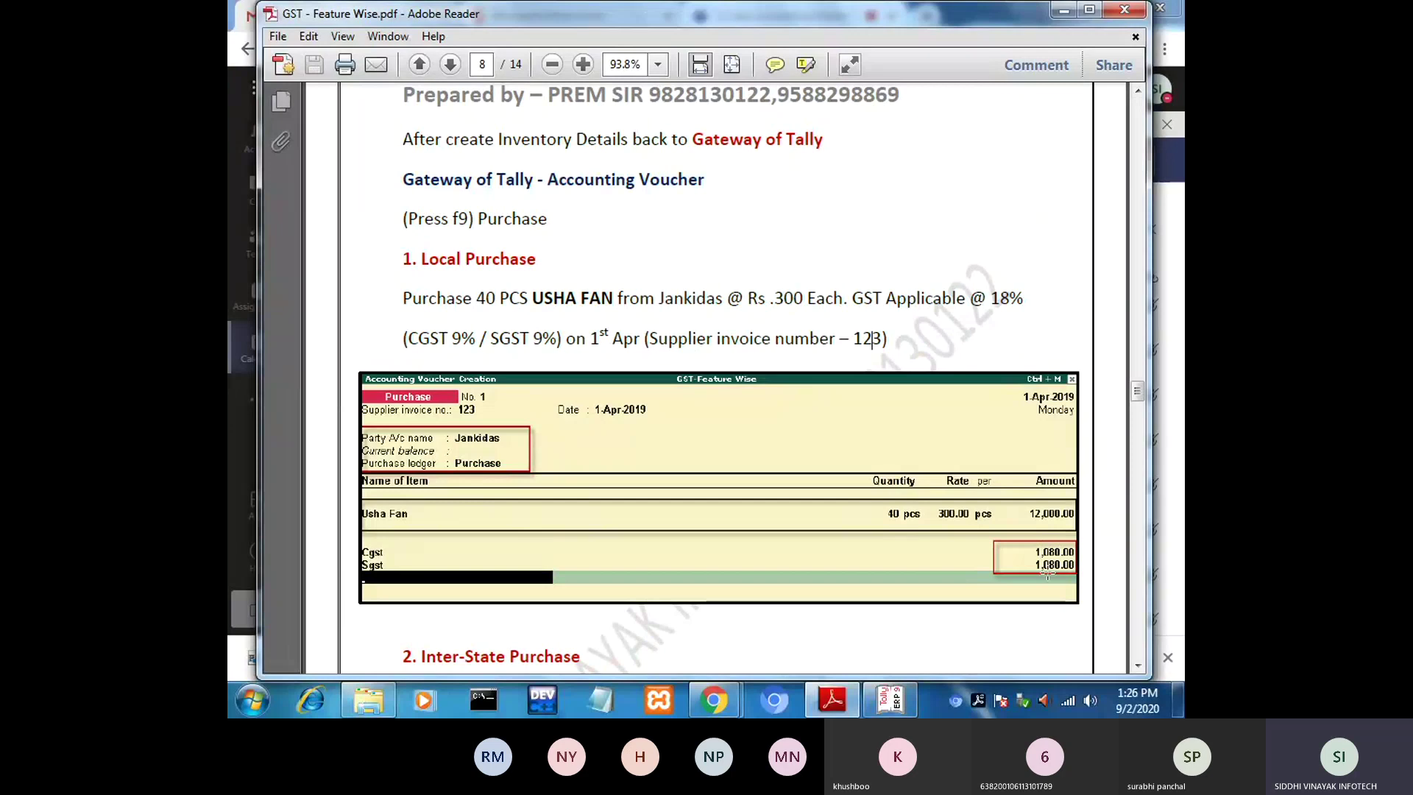
click(893, 702)
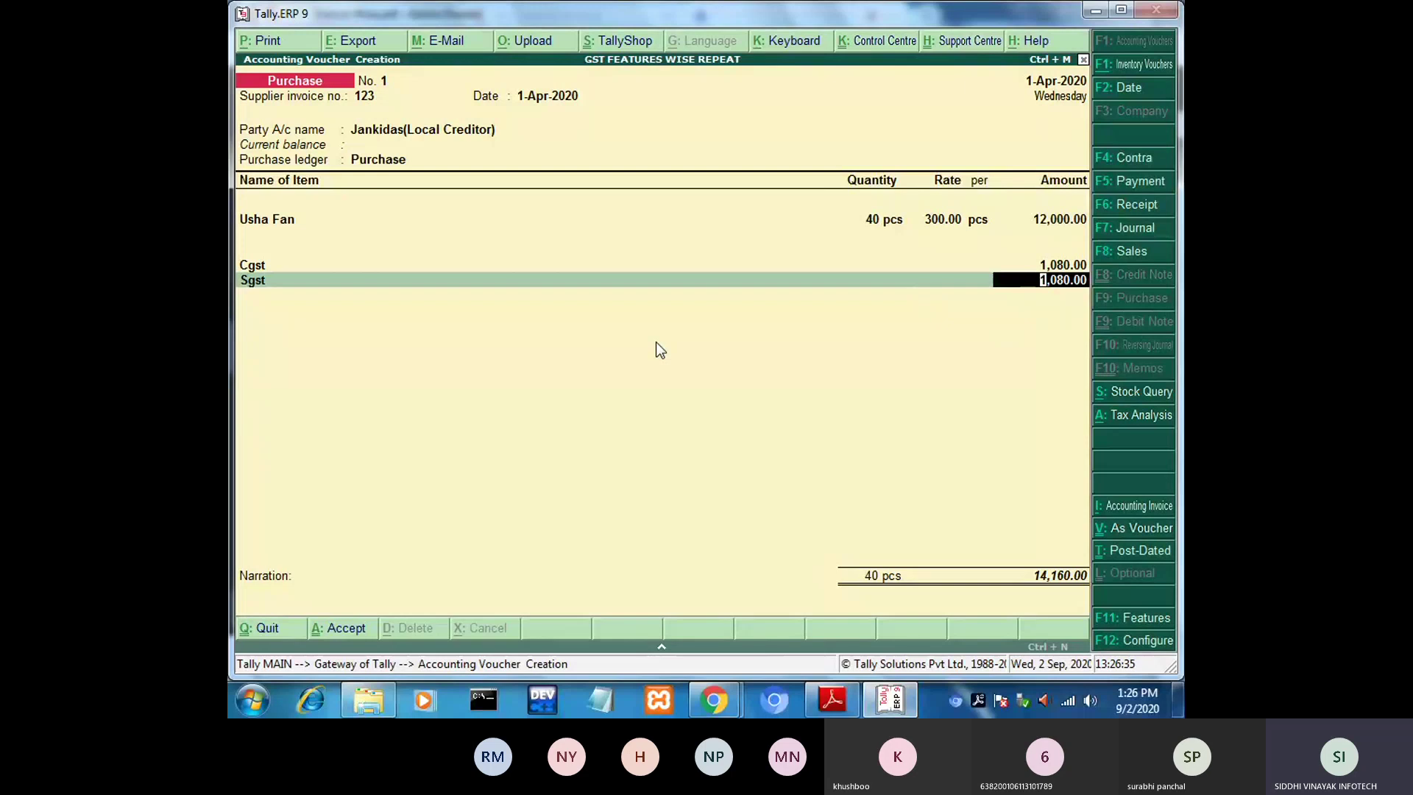
key(alt+a)
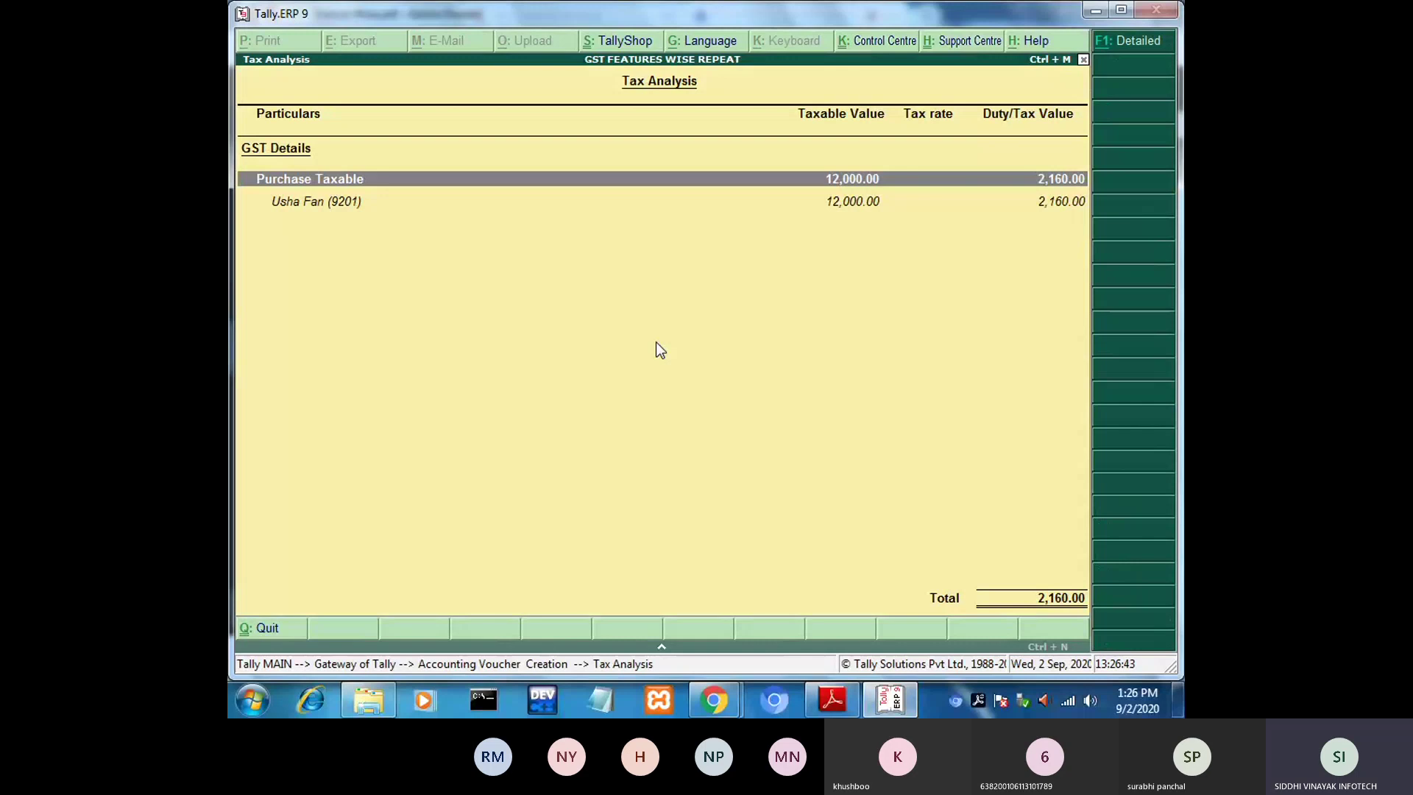
key(F1)
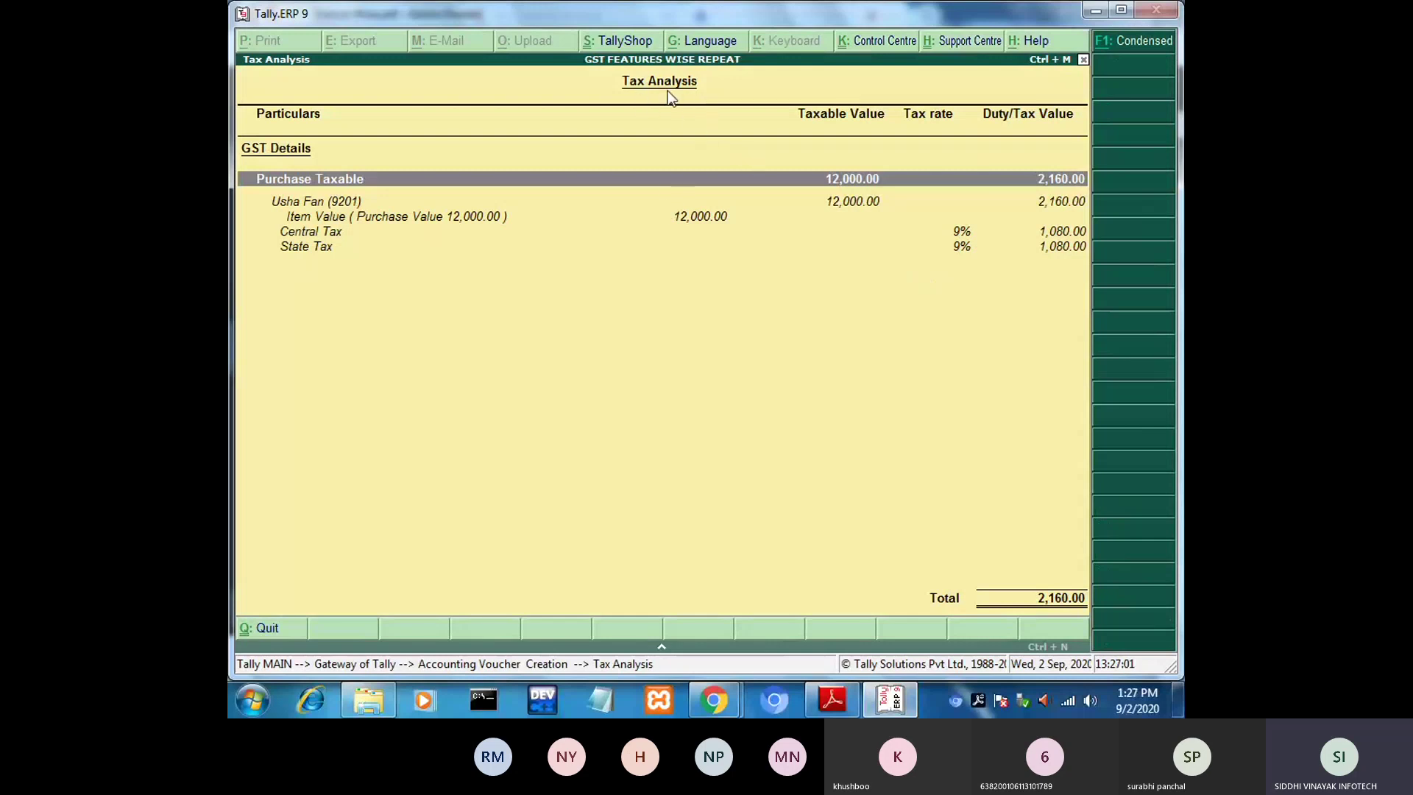
key(Escape)
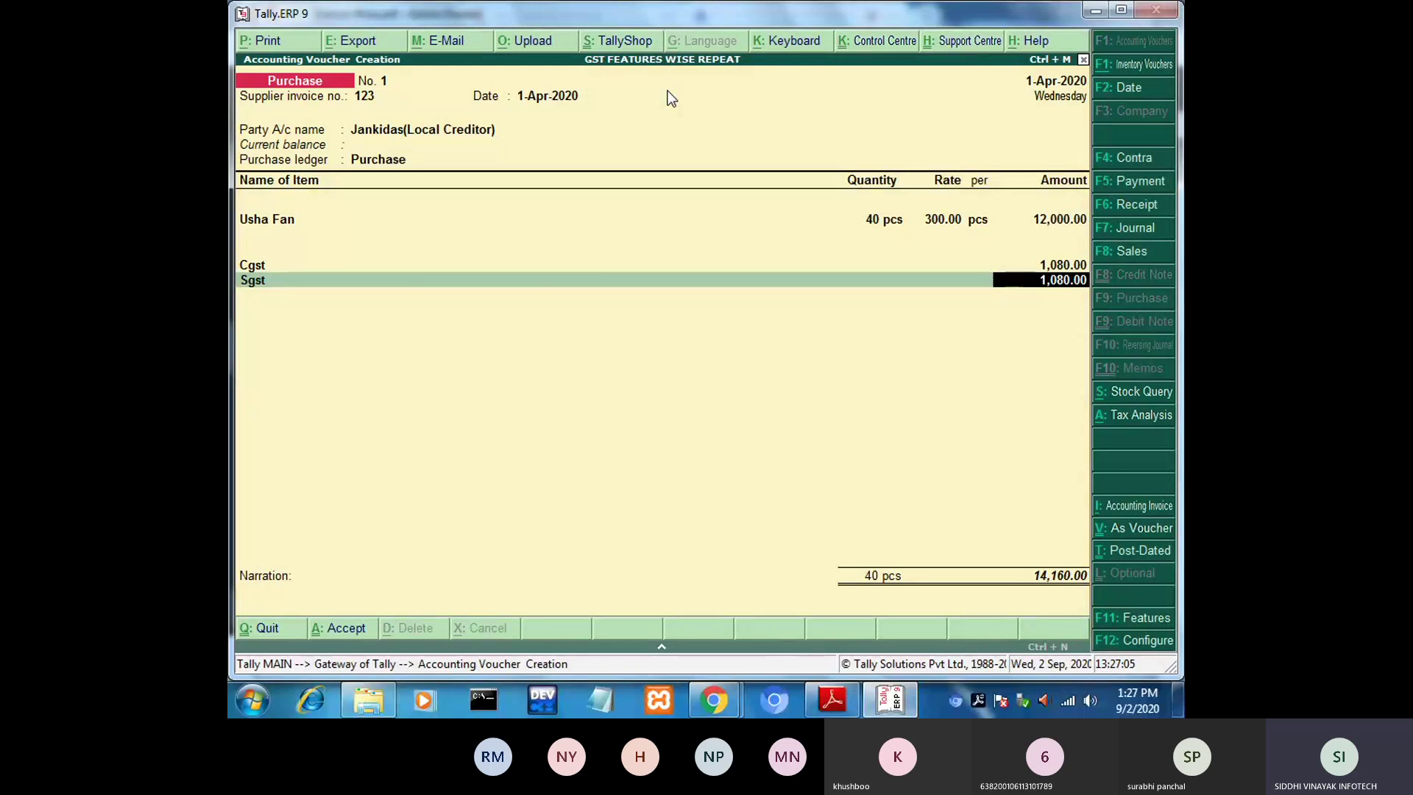
Leave narration blank and accept Purchase voucher No. 1 for 14,160.00.
key(Return)
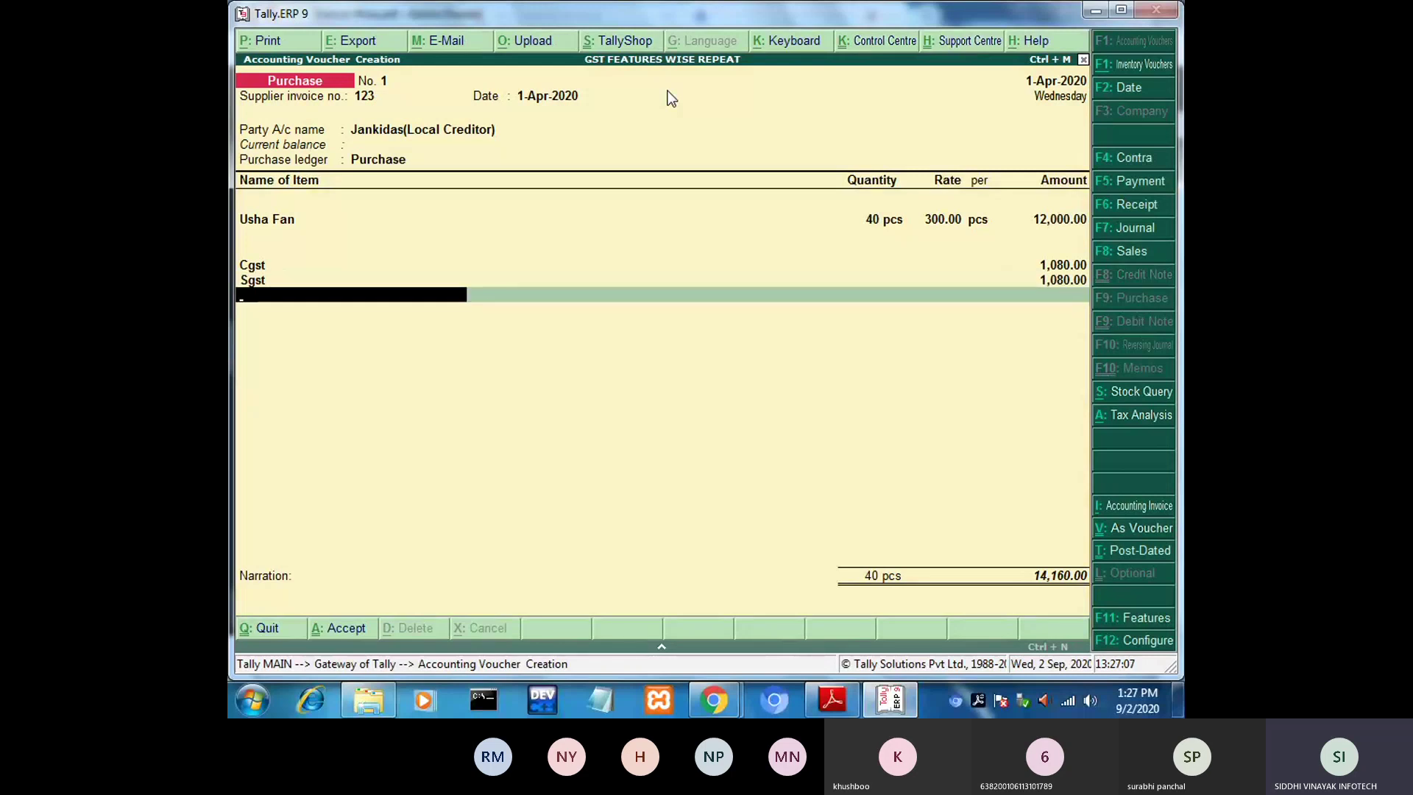
key(Return)
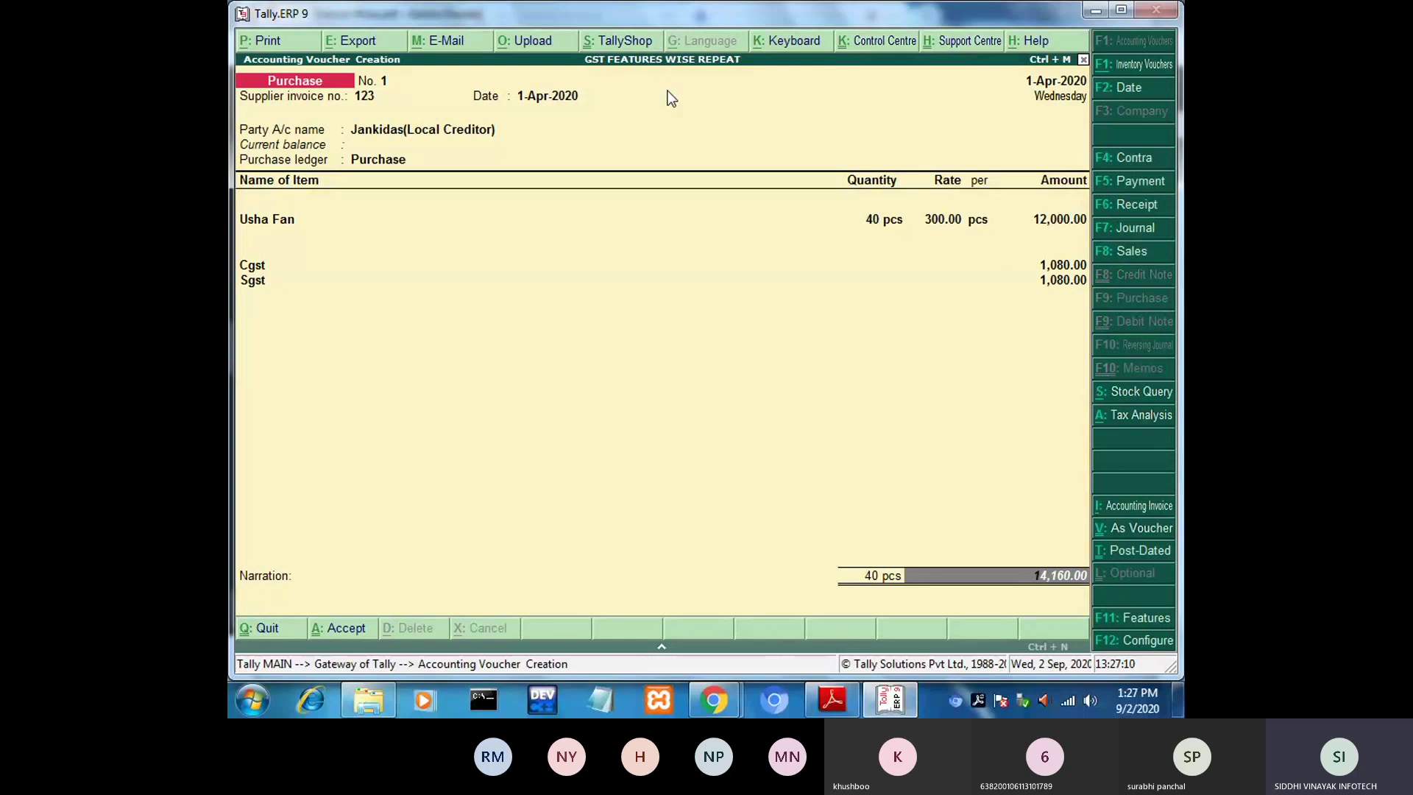
key(Return)
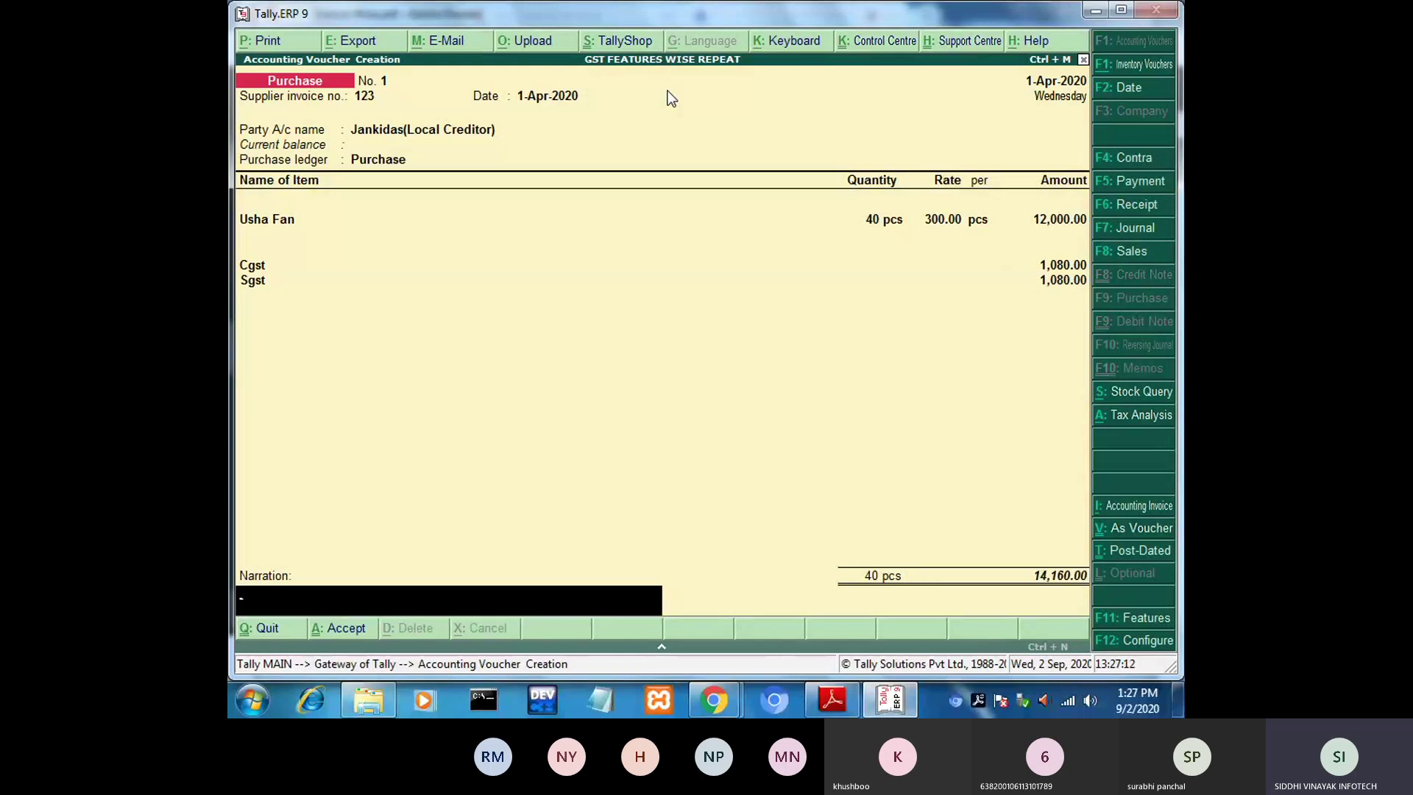
key(Return)
key(Return)
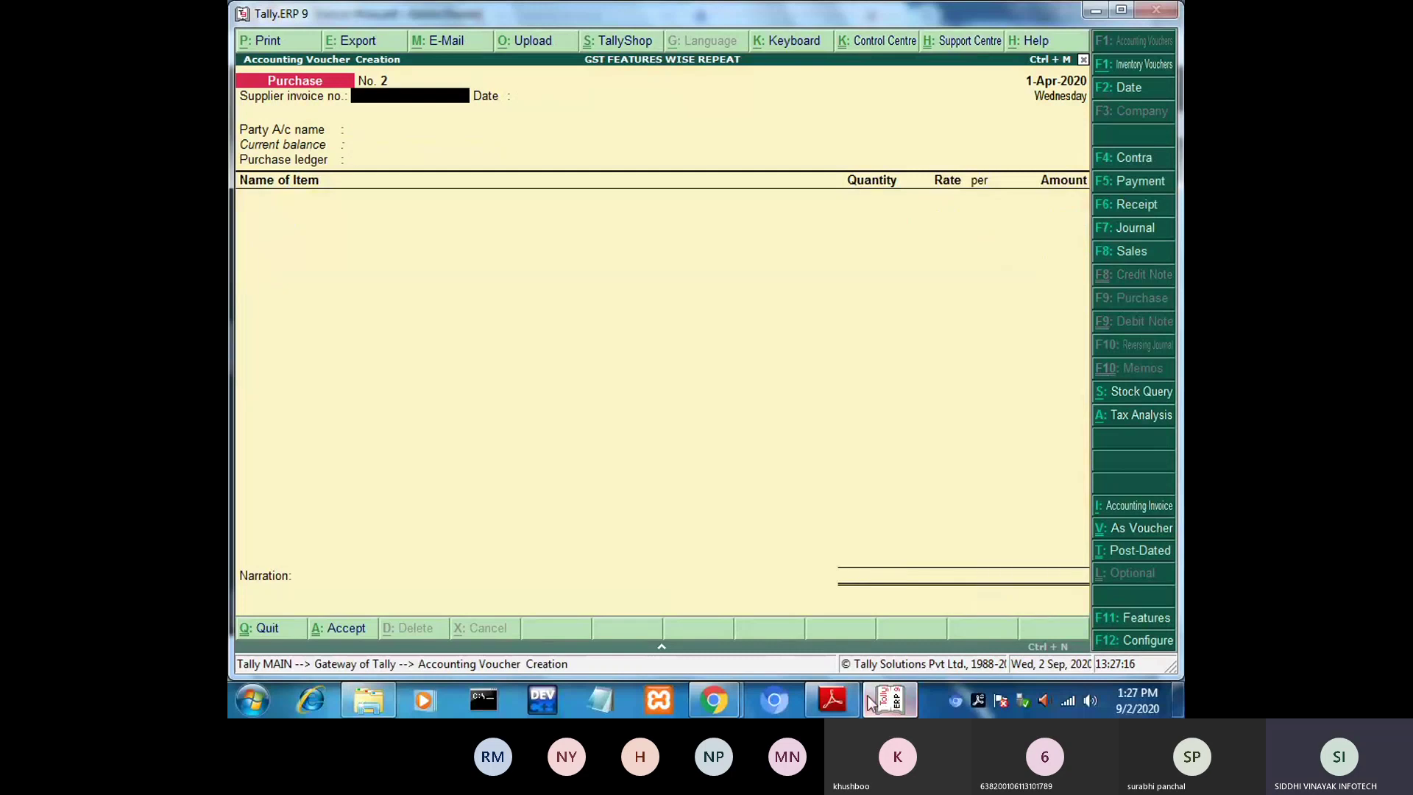
Scroll the guide to the Inter-State Purchase example: 30 Bajaj Fans at Rs 500, IGST 18%.
click(839, 700)
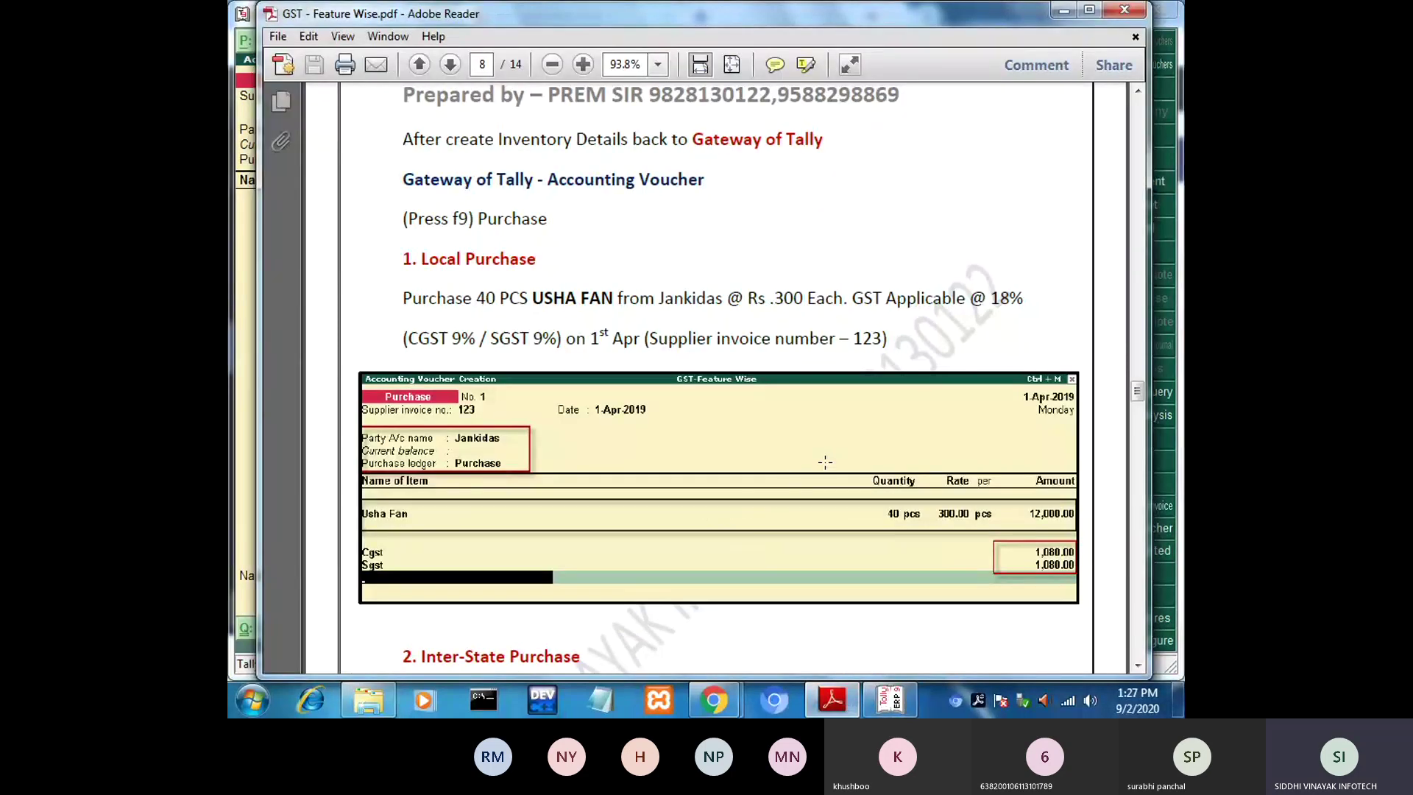
click(1141, 665)
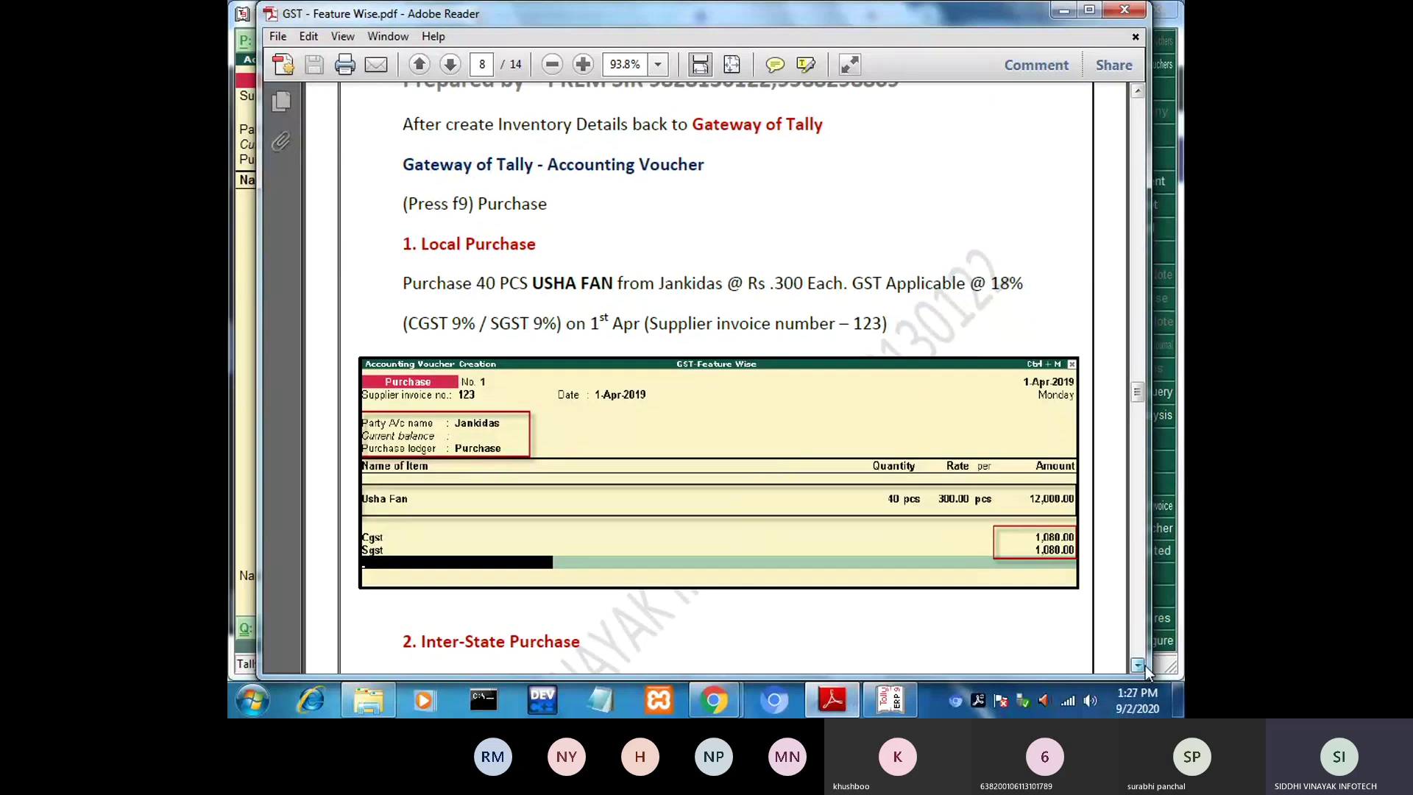
click(1138, 666)
scroll(1007, 627, down, 5)
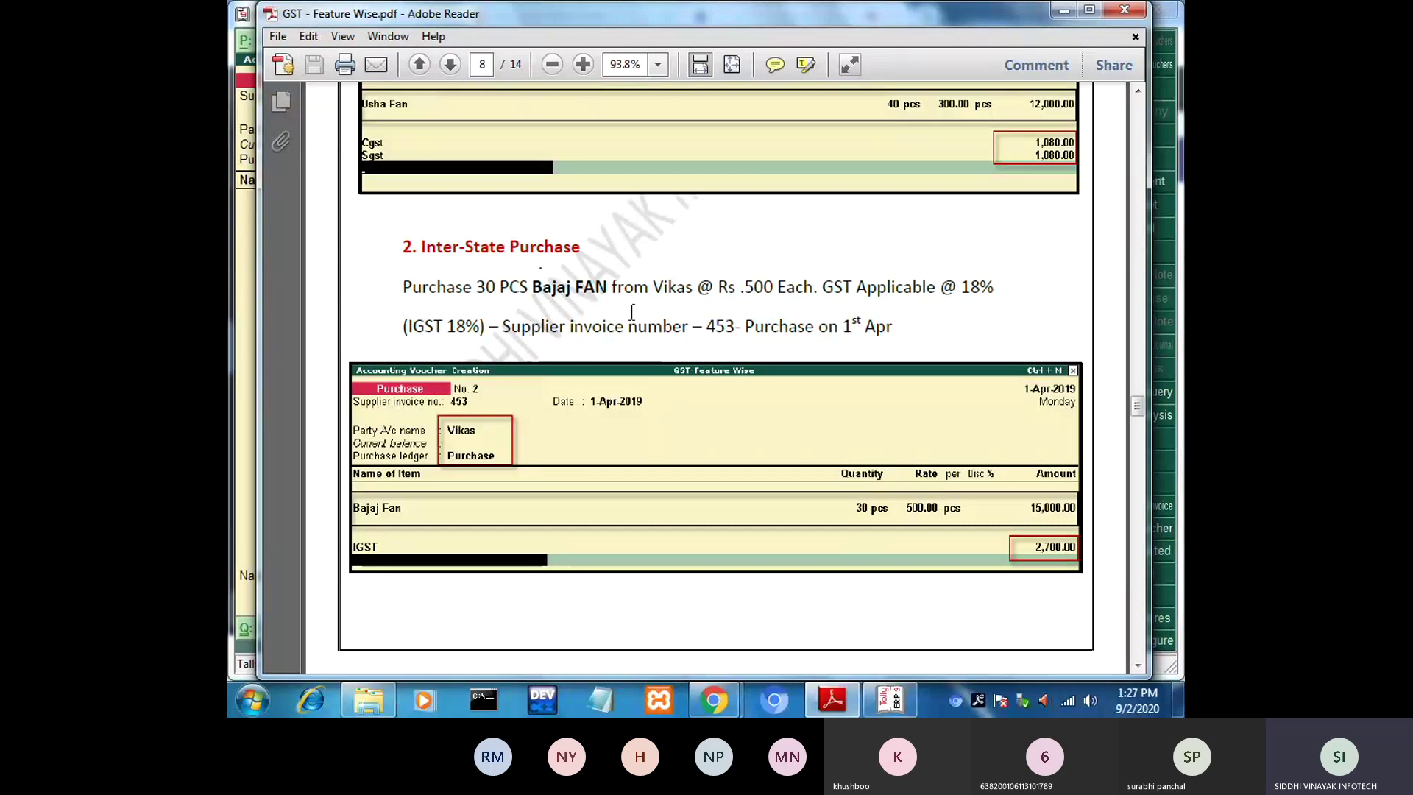
drag(824, 287, 1013, 285)
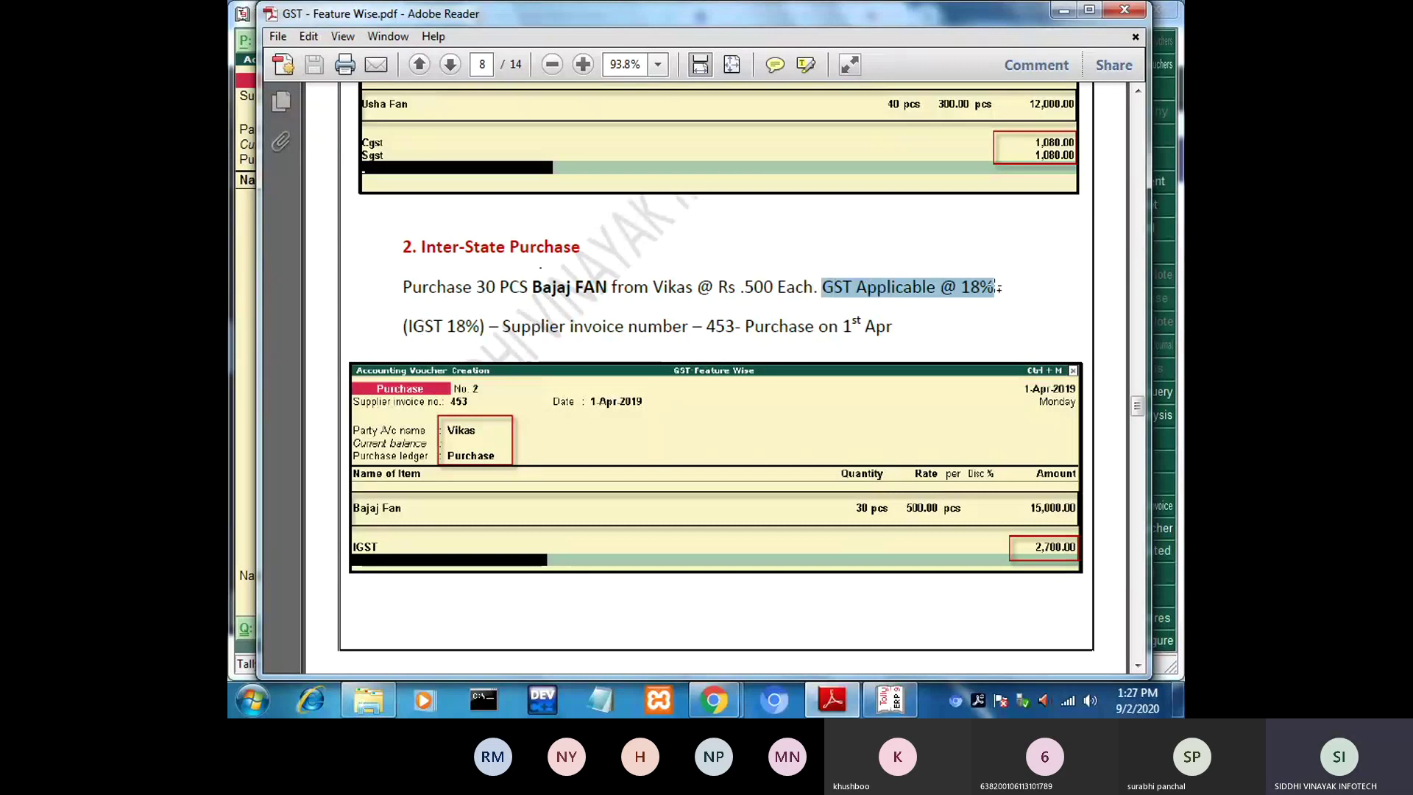
click(927, 288)
drag(888, 287, 996, 285)
click(939, 293)
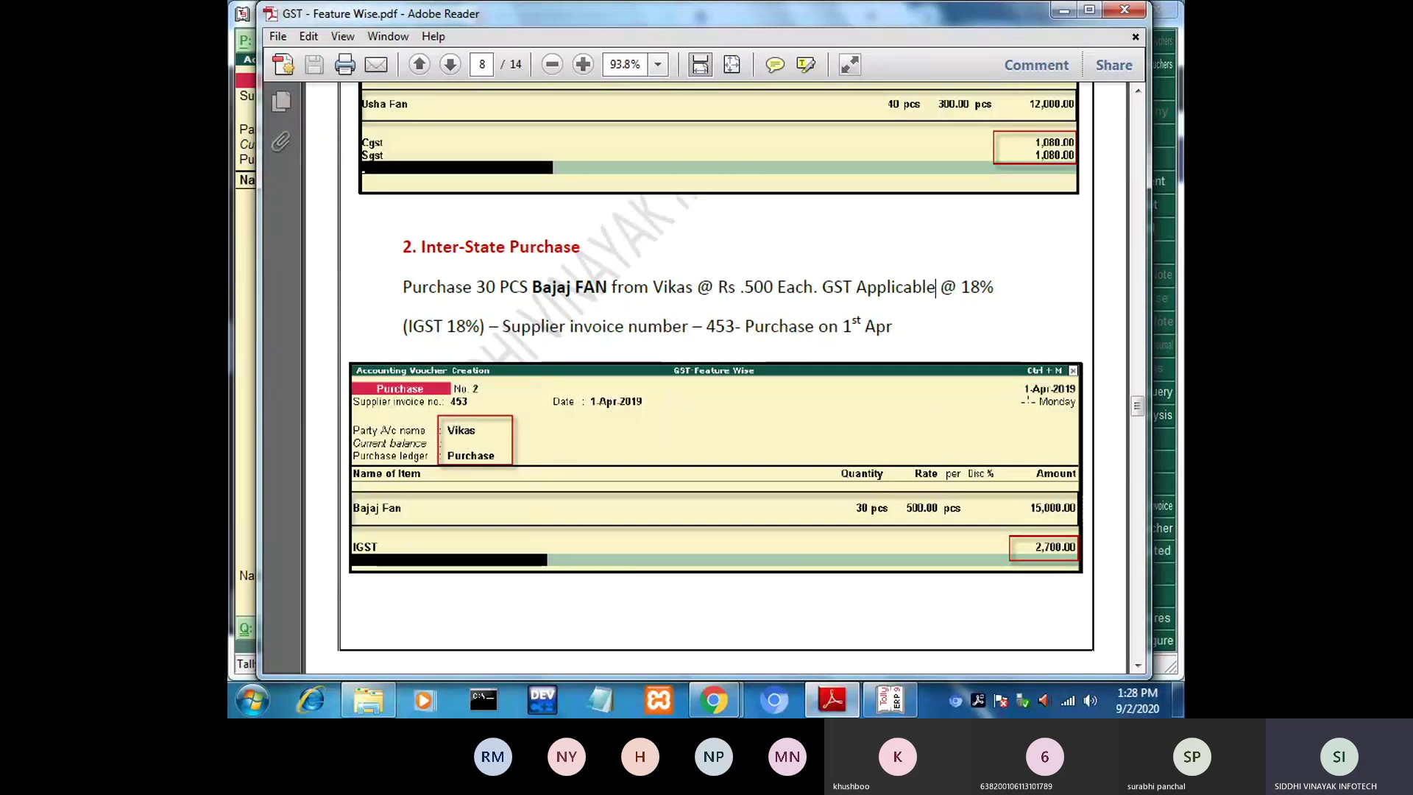
On voucher No. 2, choose the Inter-State Creditor as party and Purchase as the purchase ledger.
click(892, 700)
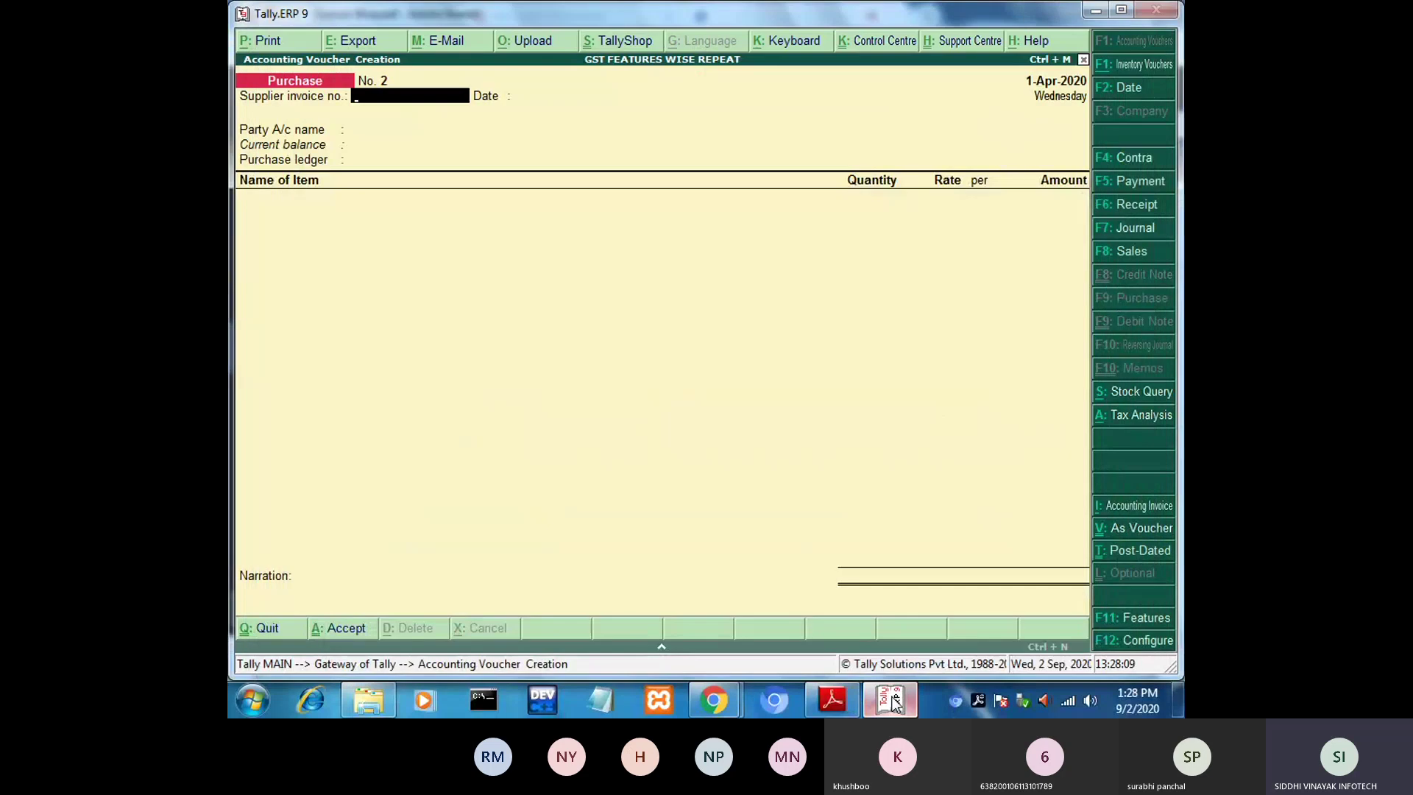
key(Return)
key(Return)
key(Down)
key(Down)
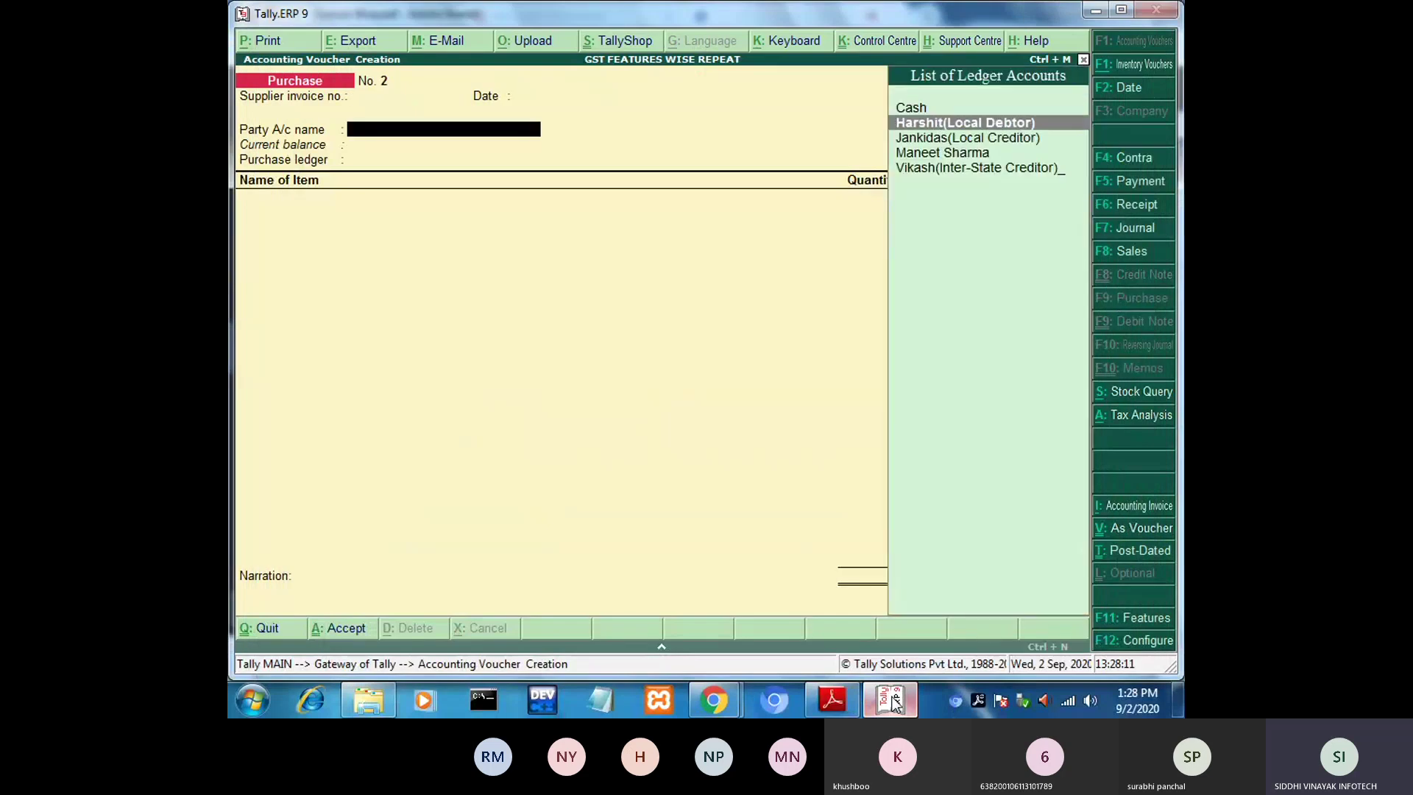
key(Down)
key(Up)
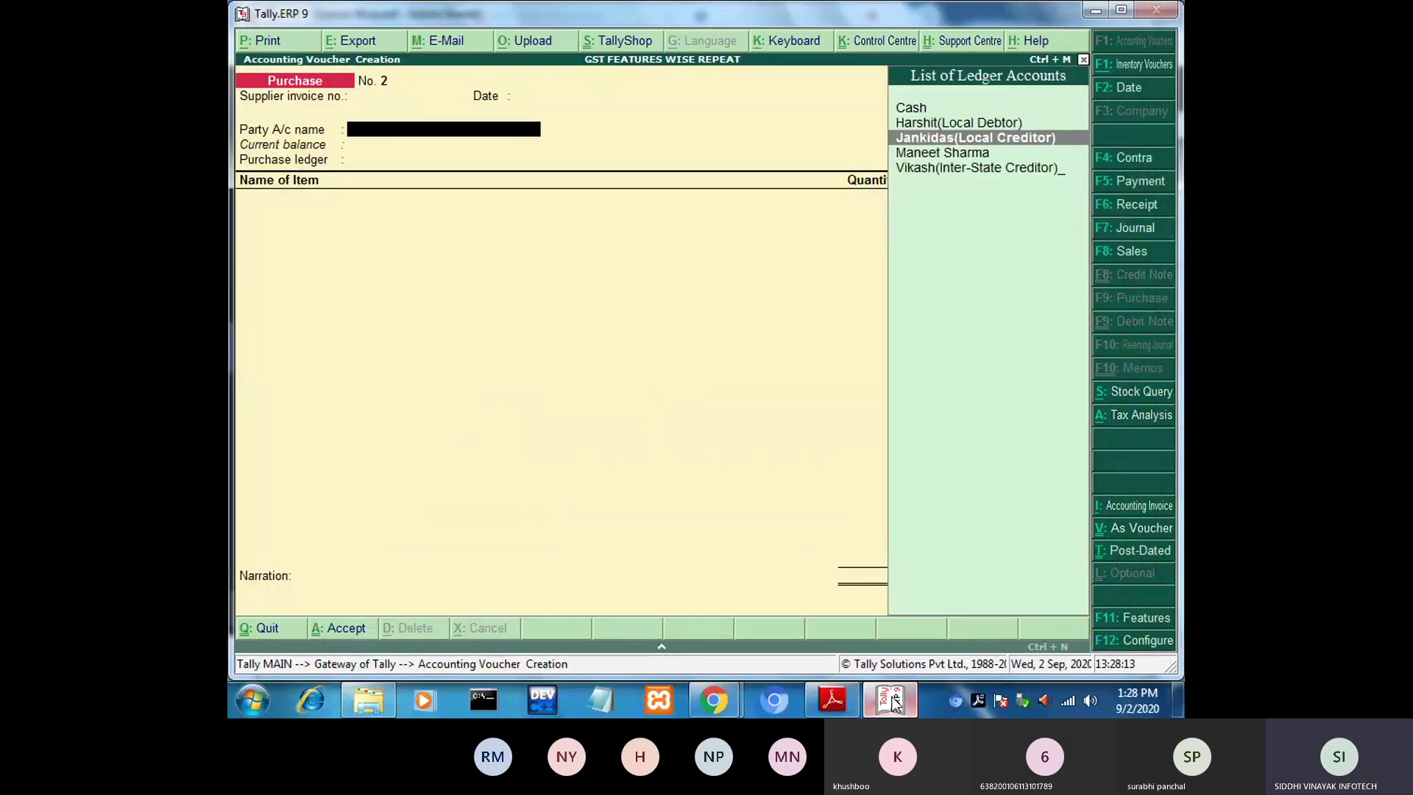
key(Down)
key(Down)
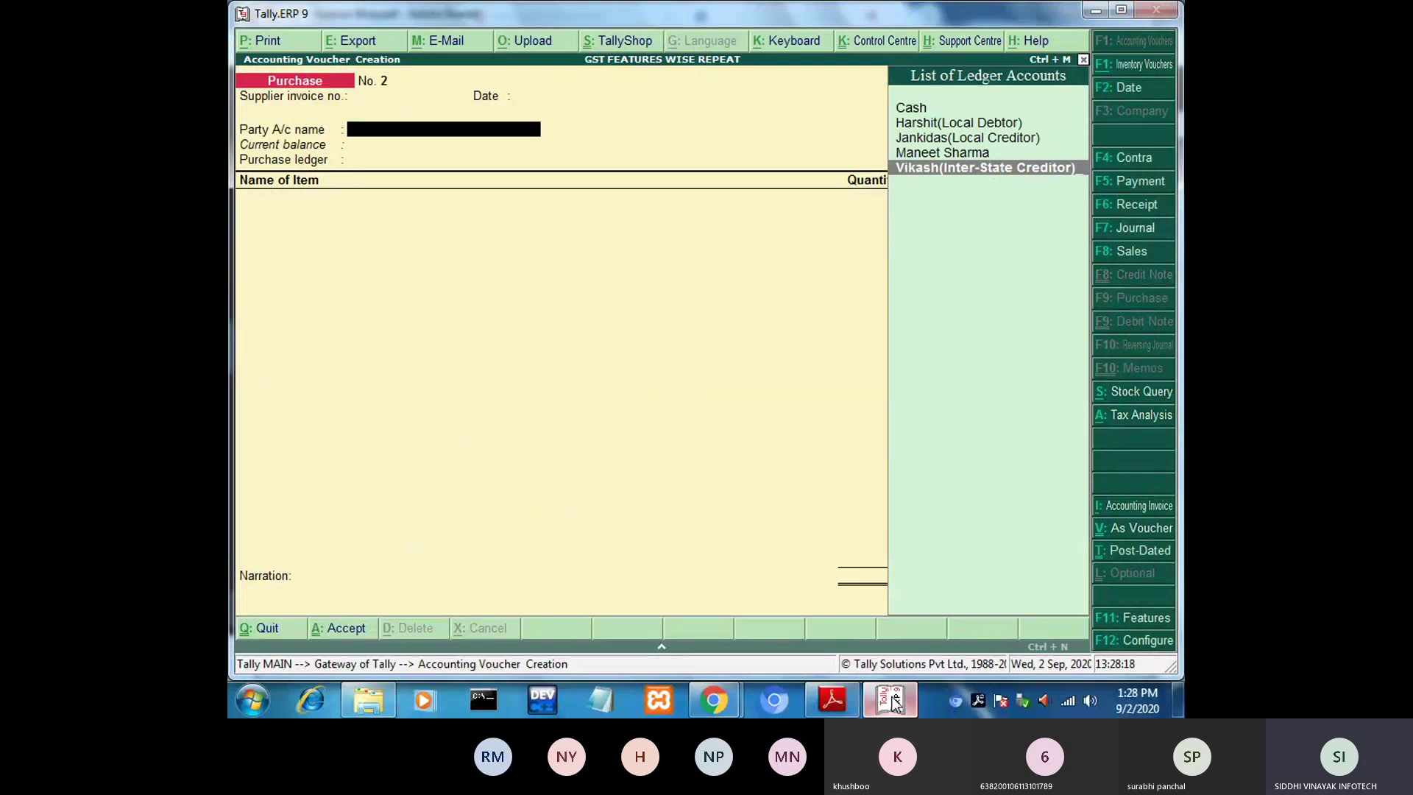
key(Return)
key(Return)
key(Return)
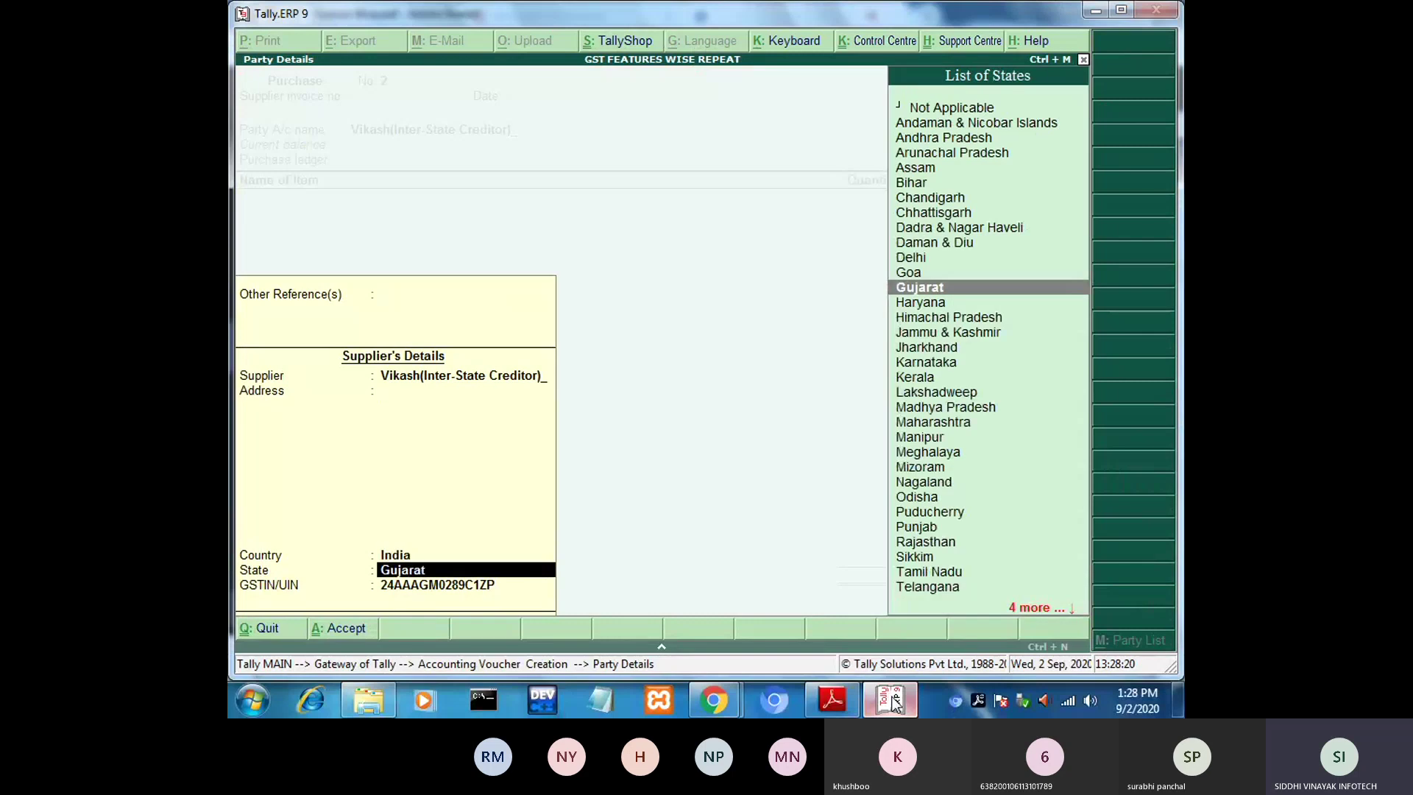
key(Return)
key(Return)
key(Return)
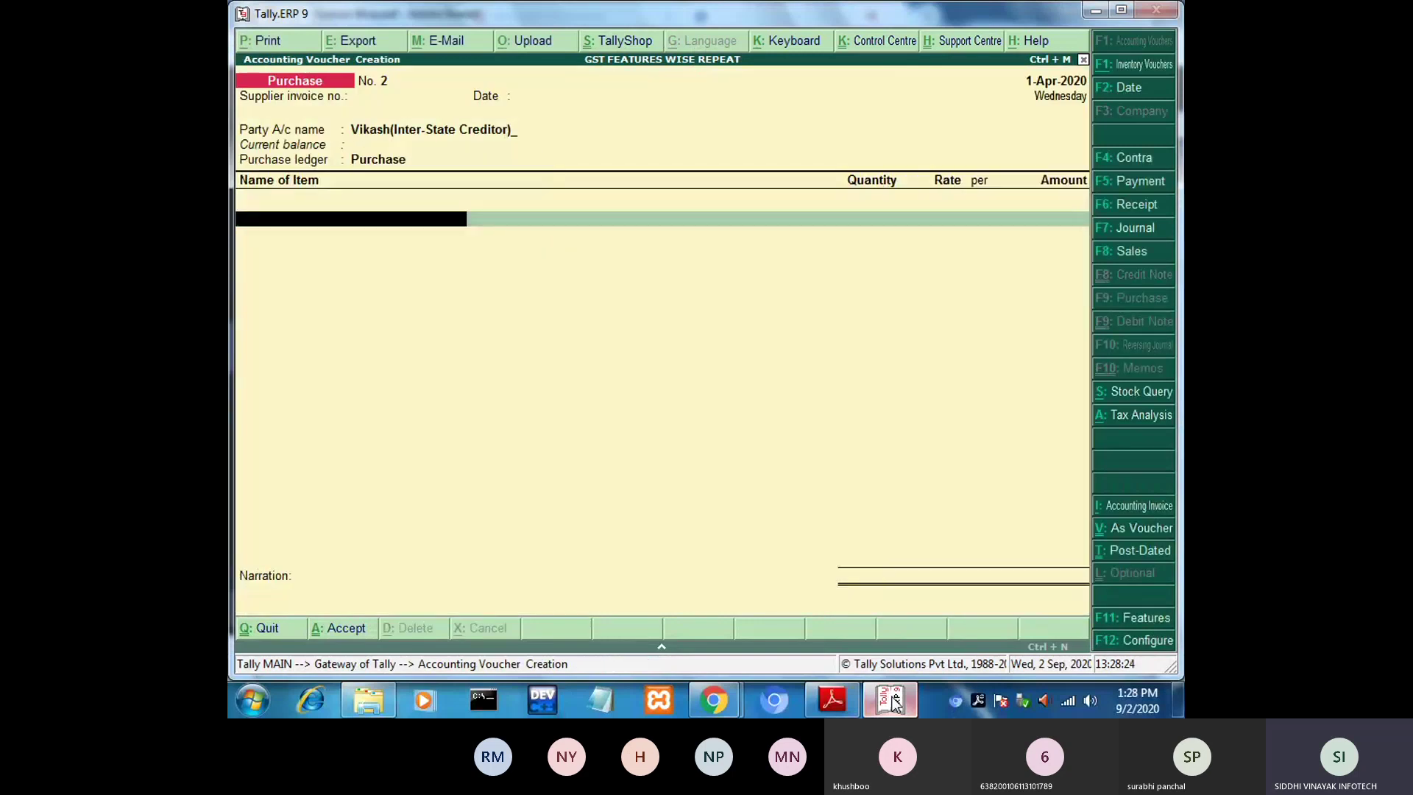
key(alt+Tab)
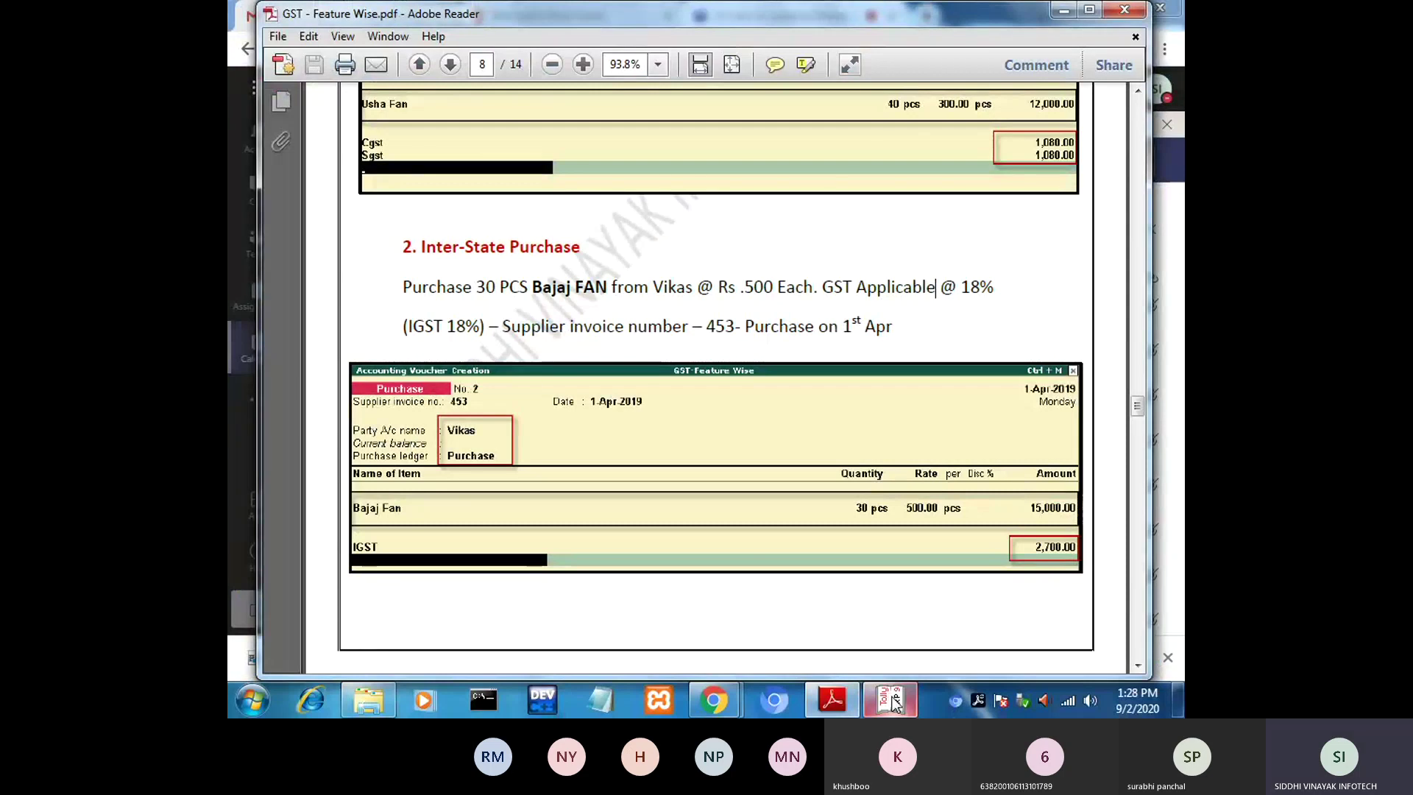
click(895, 701)
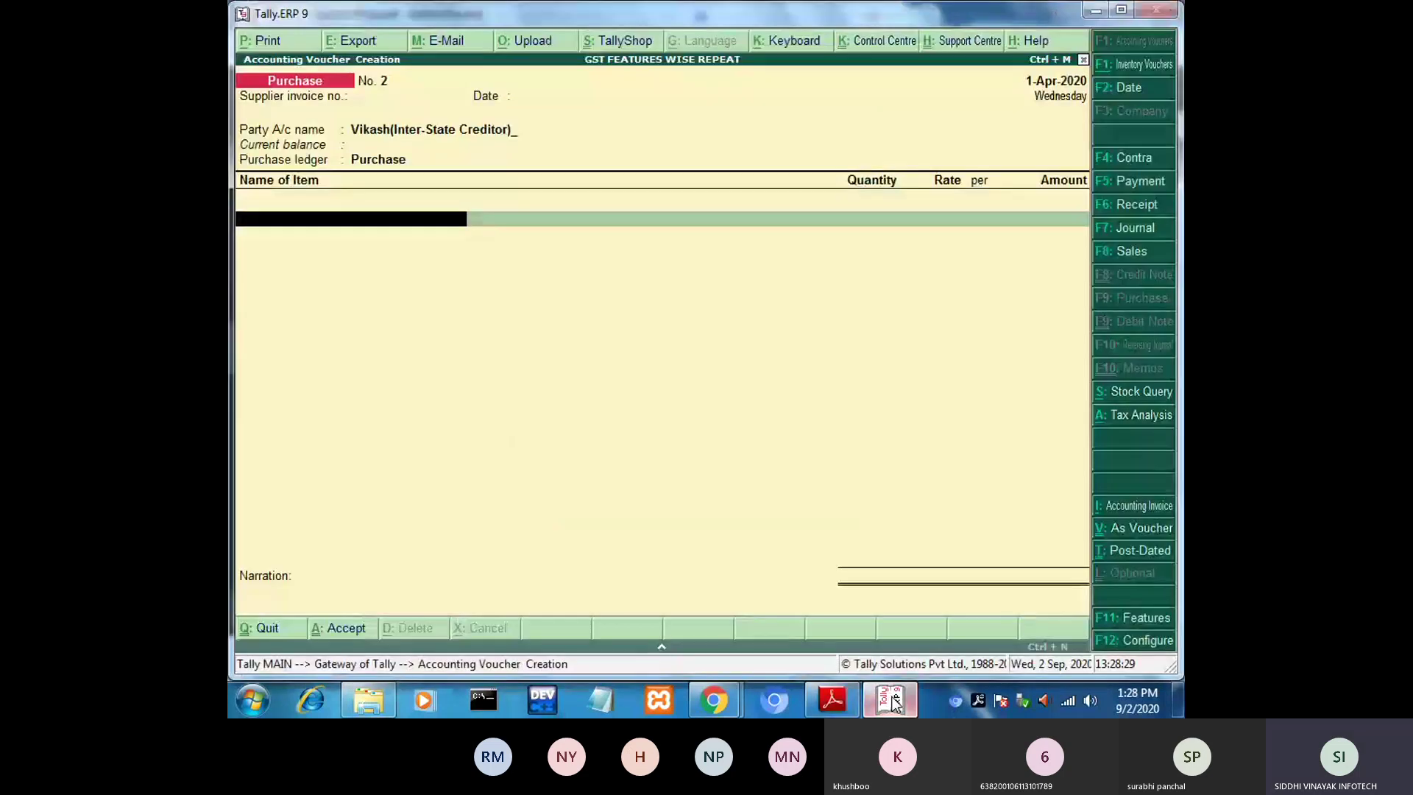
Enter Bajaj Fan as the item: 30 pcs at 500, amount 15,000.00.
key(Return)
text(30)
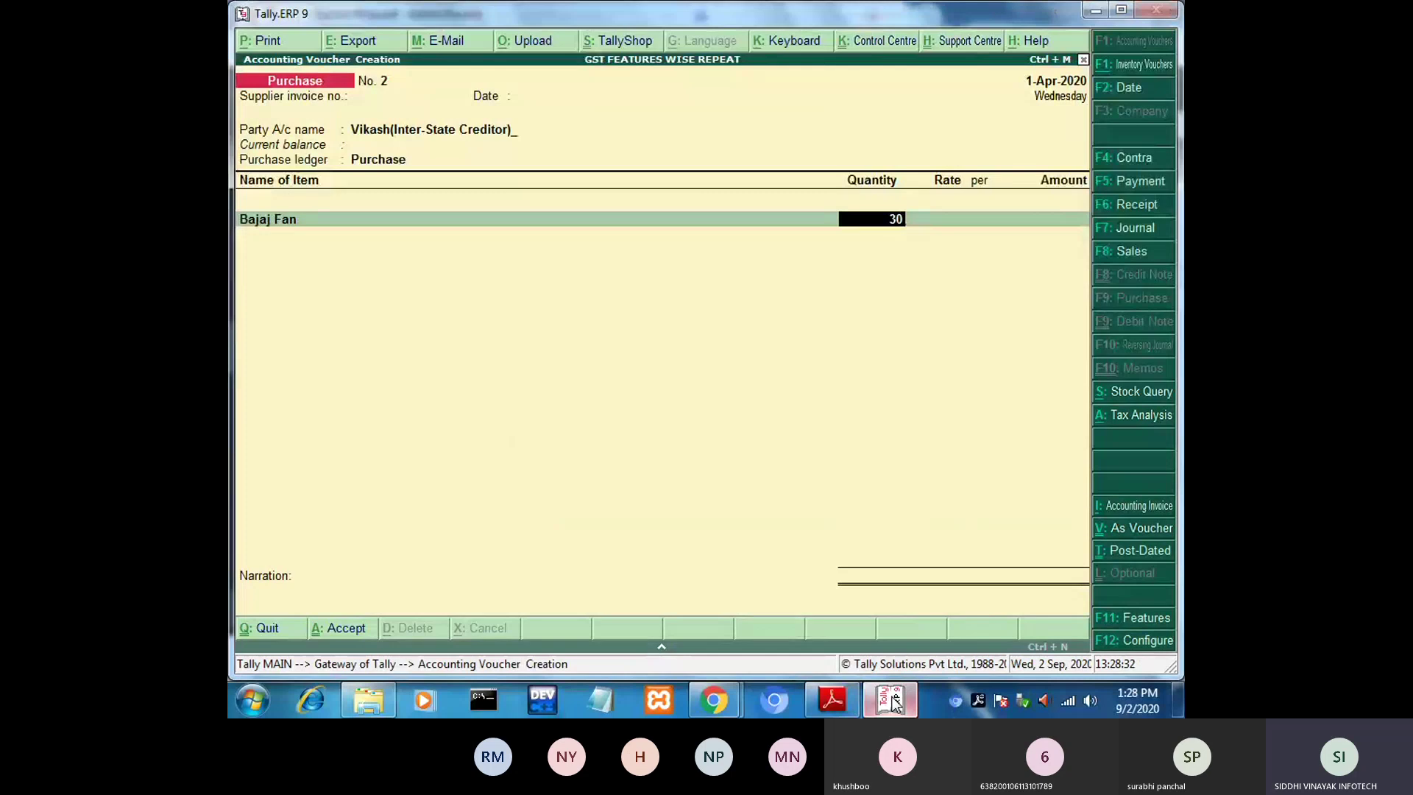
key(Return)
text(500)
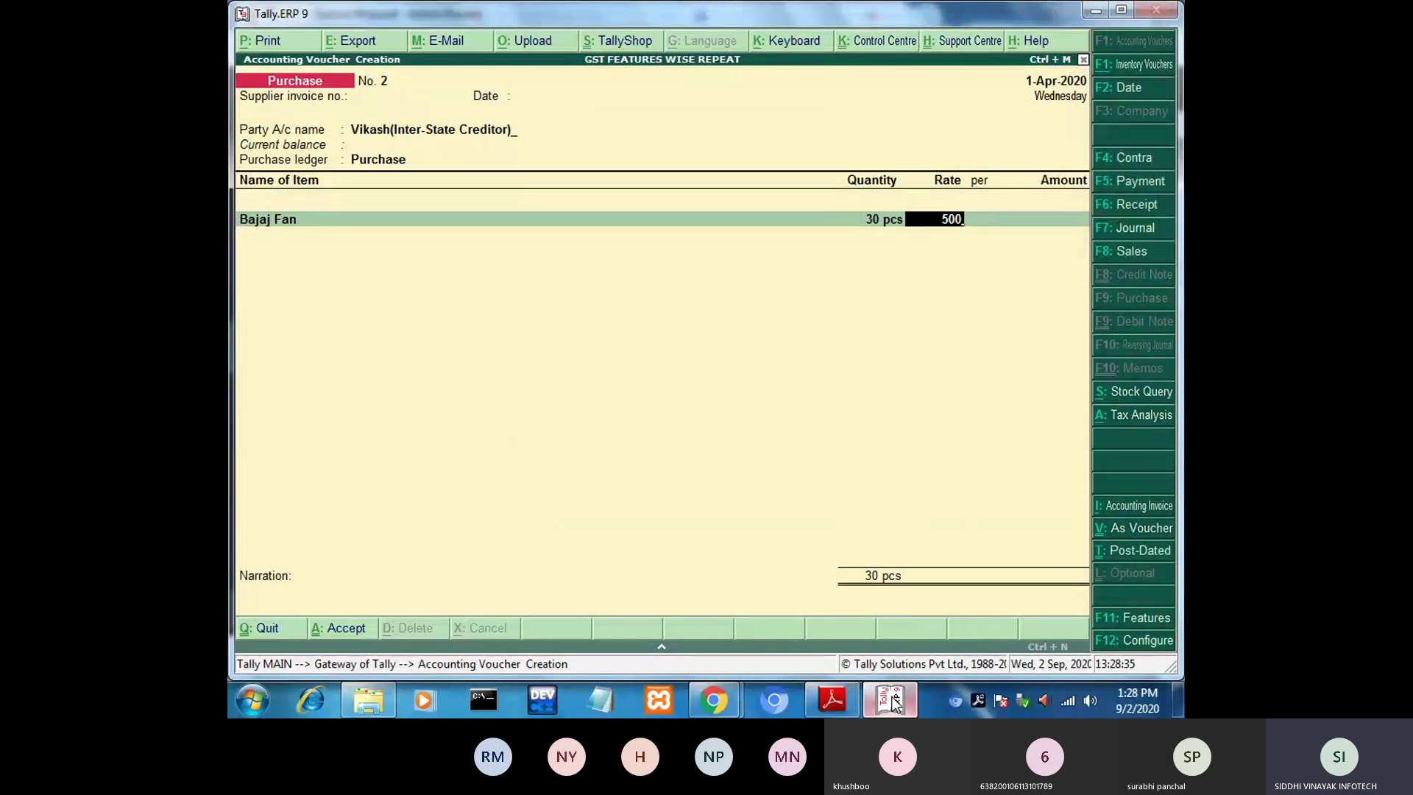
key(Return)
key(Return)
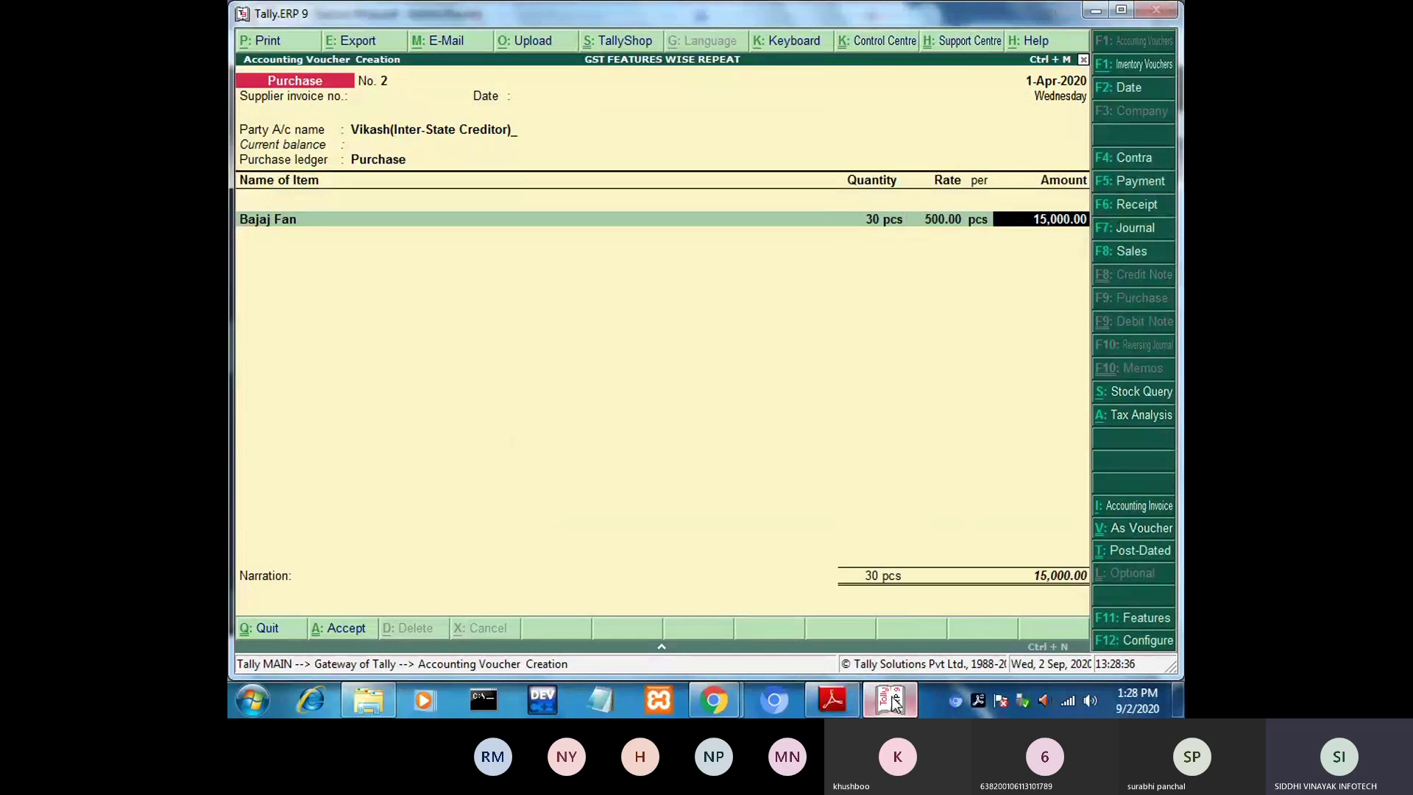
key(Return)
key(Return)
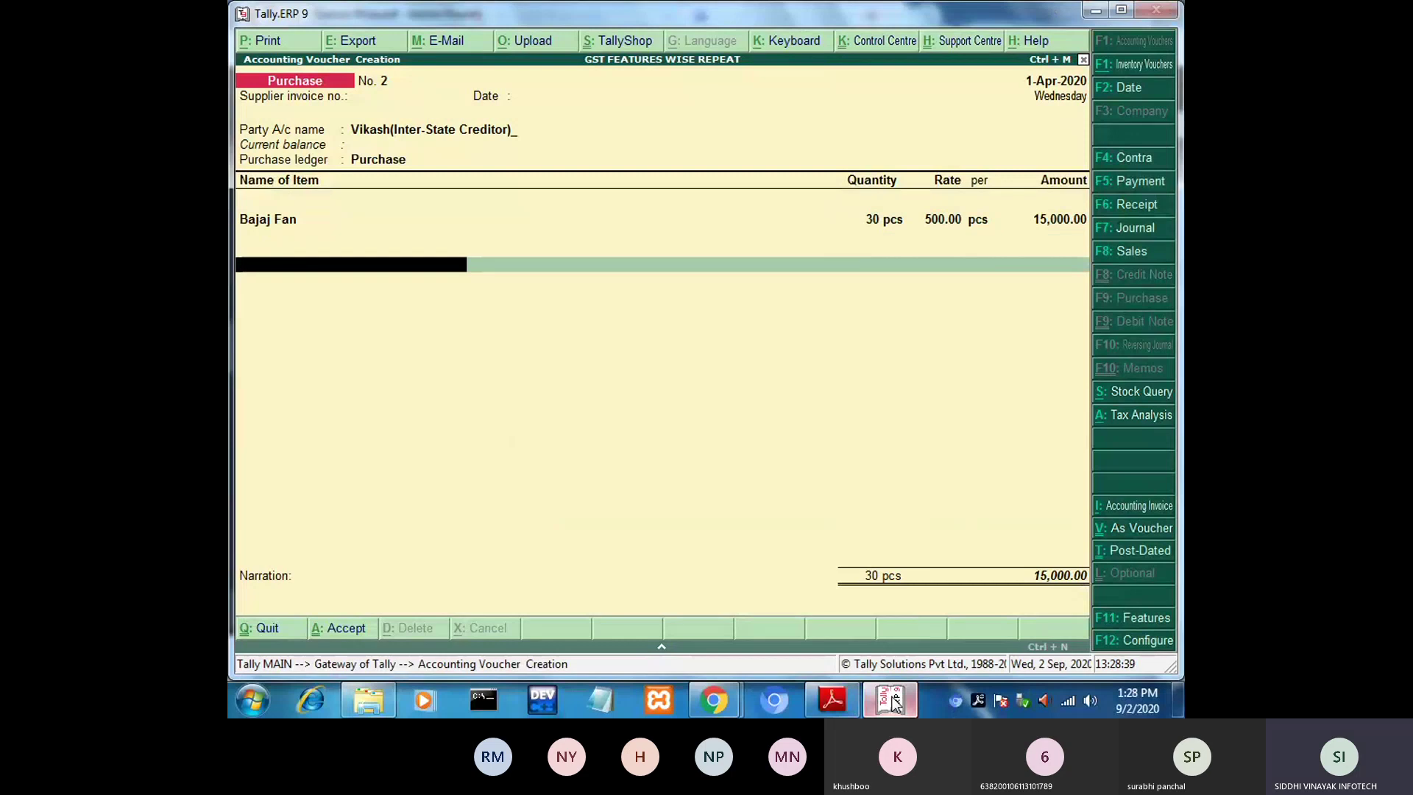
key(BackSpace)
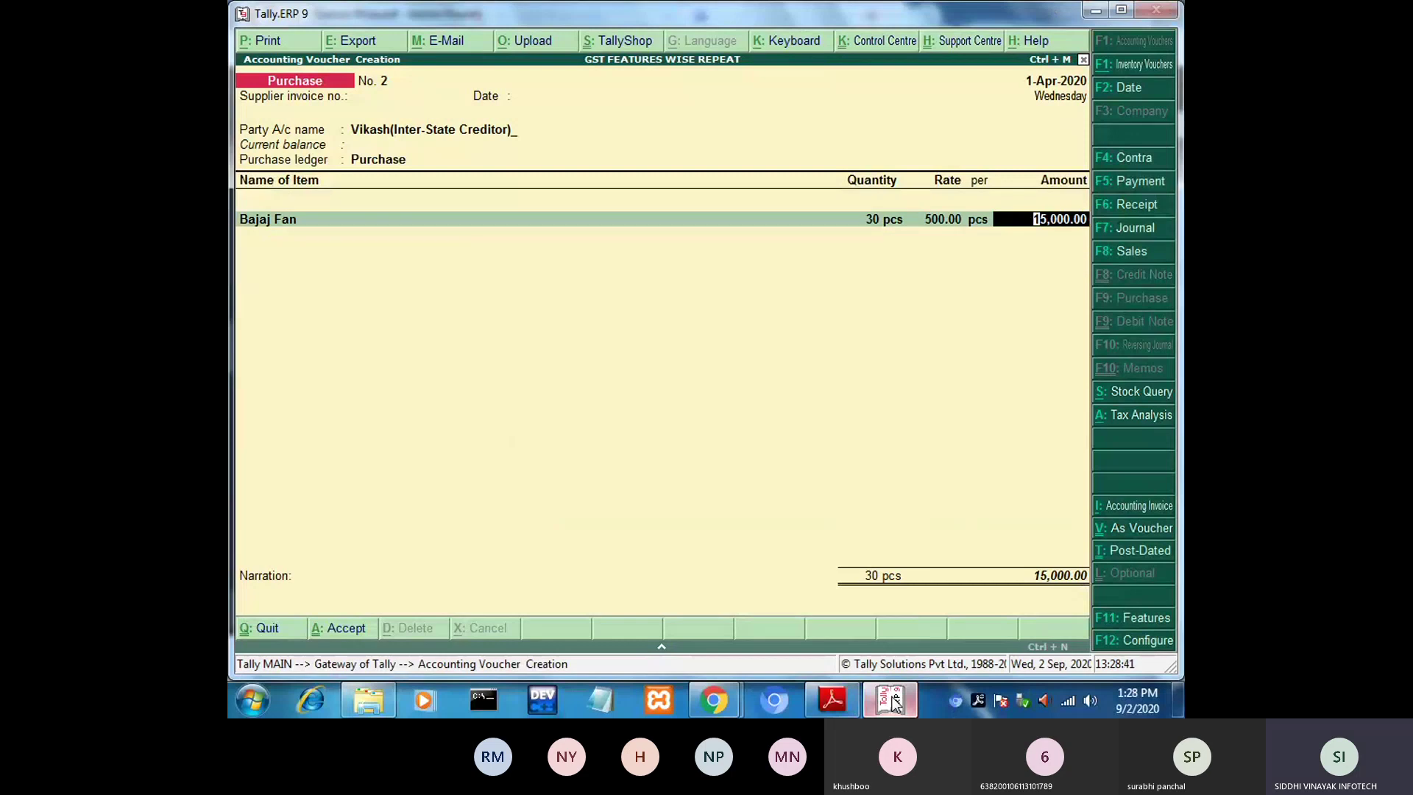
key(Return)
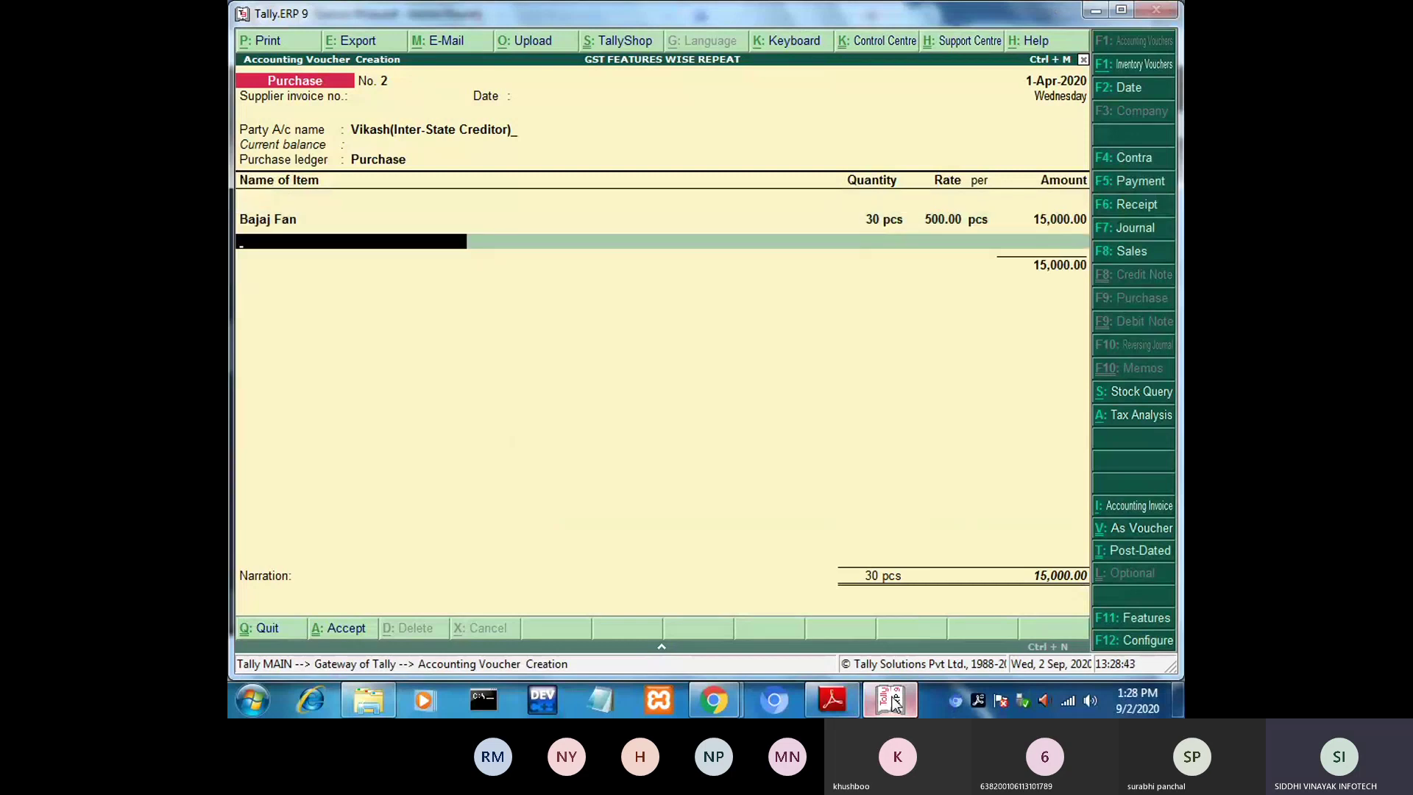
Add an Igst tax line of 2,700.00 below Bajaj Fan, after trying Cgst and Sgst.
key(Return)
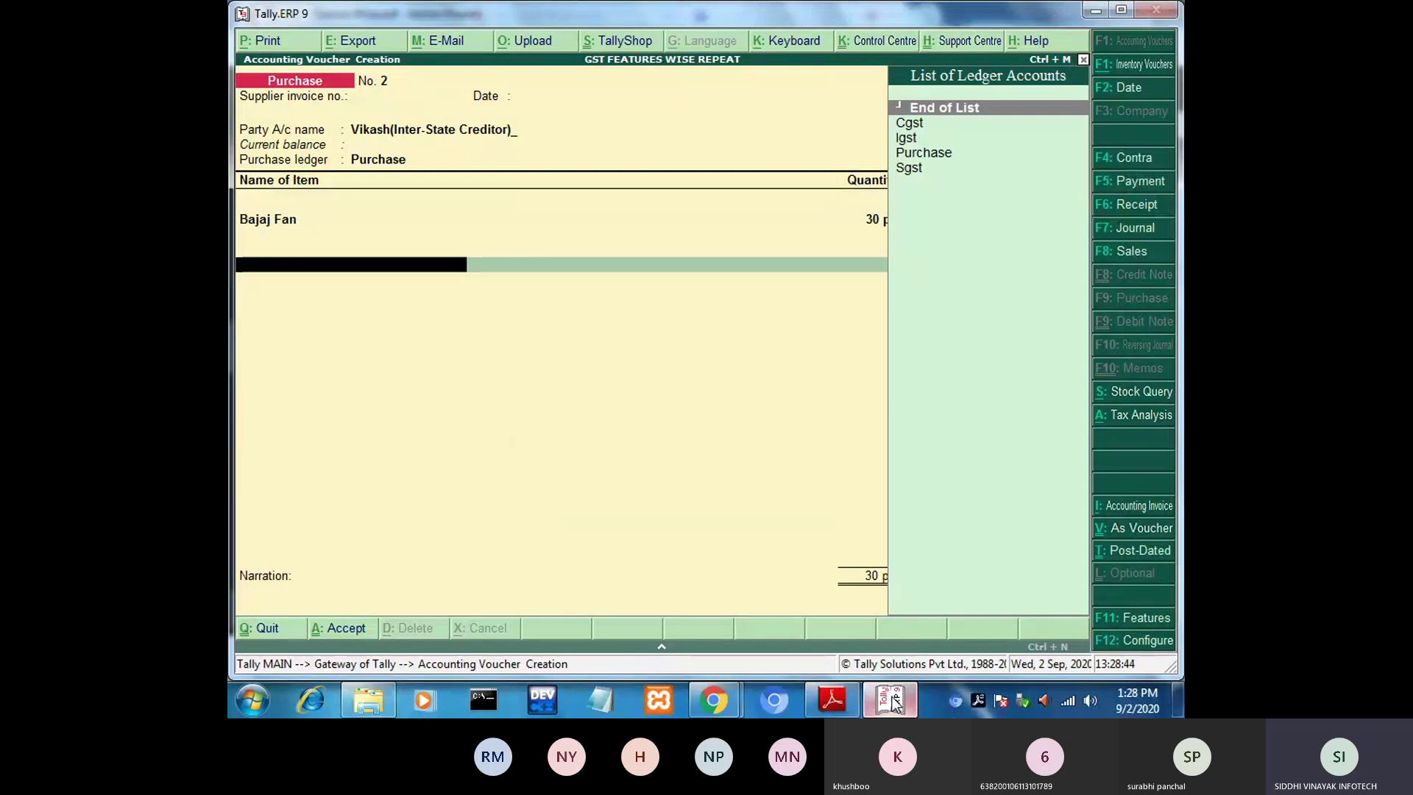
key(Down)
key(Down)
key(Down)
key(Up)
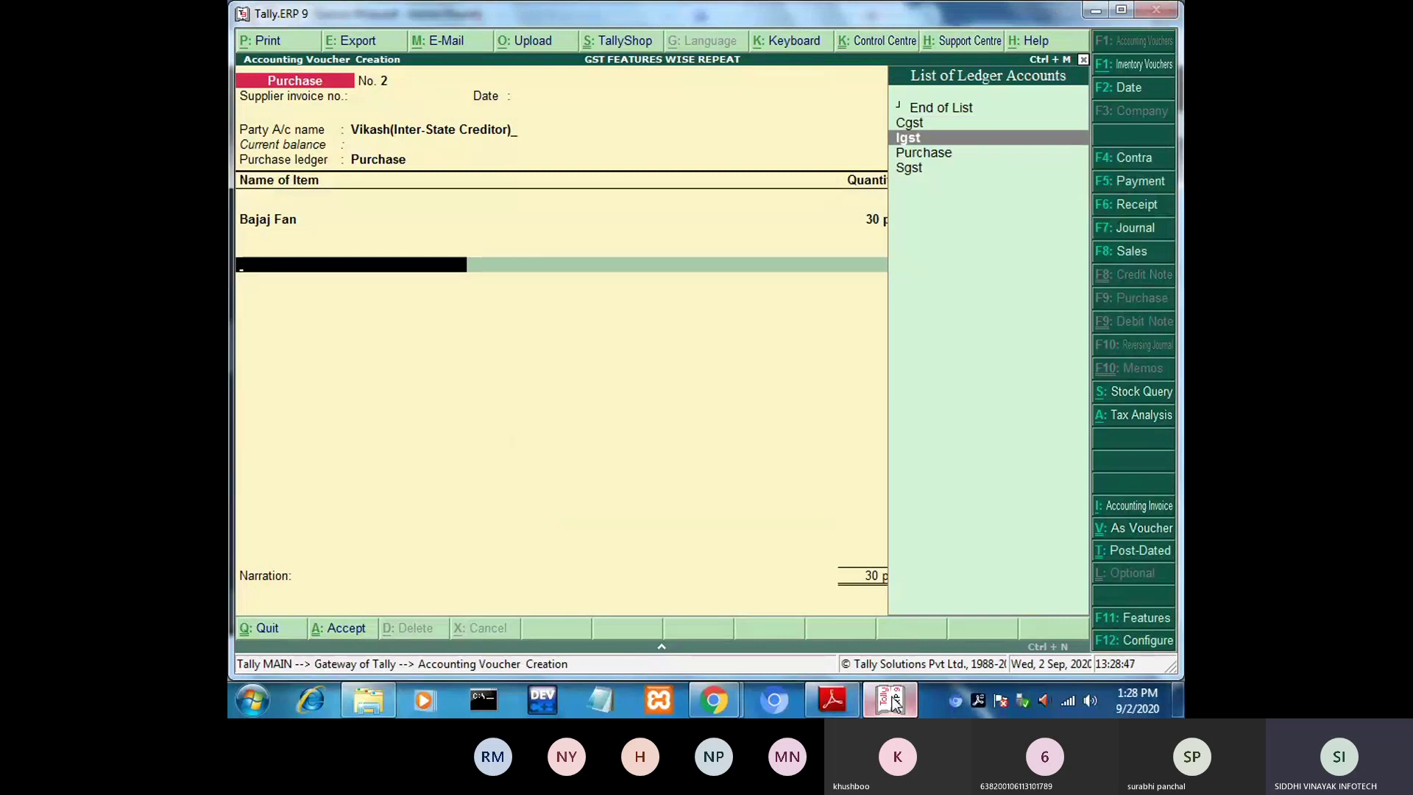
key(Up)
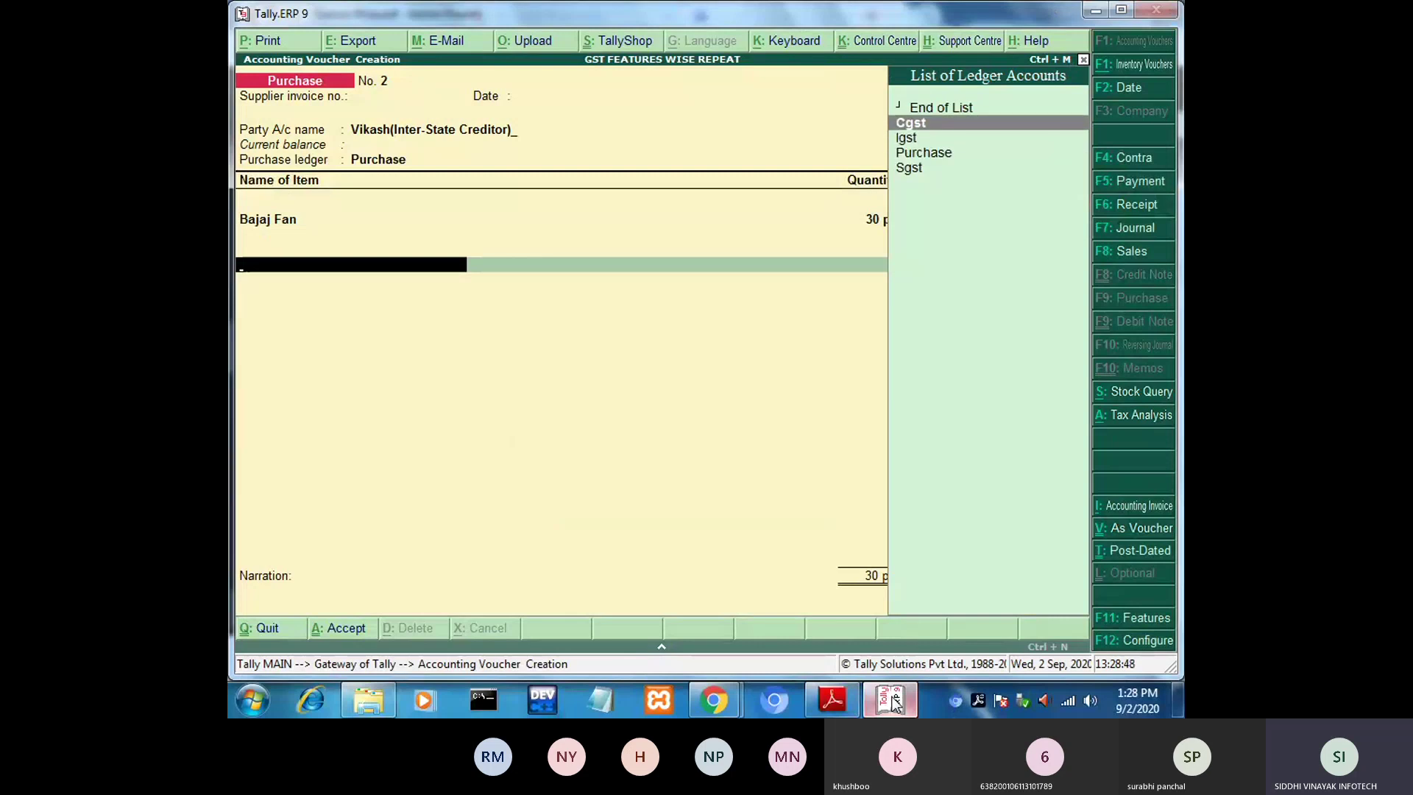
key(Return)
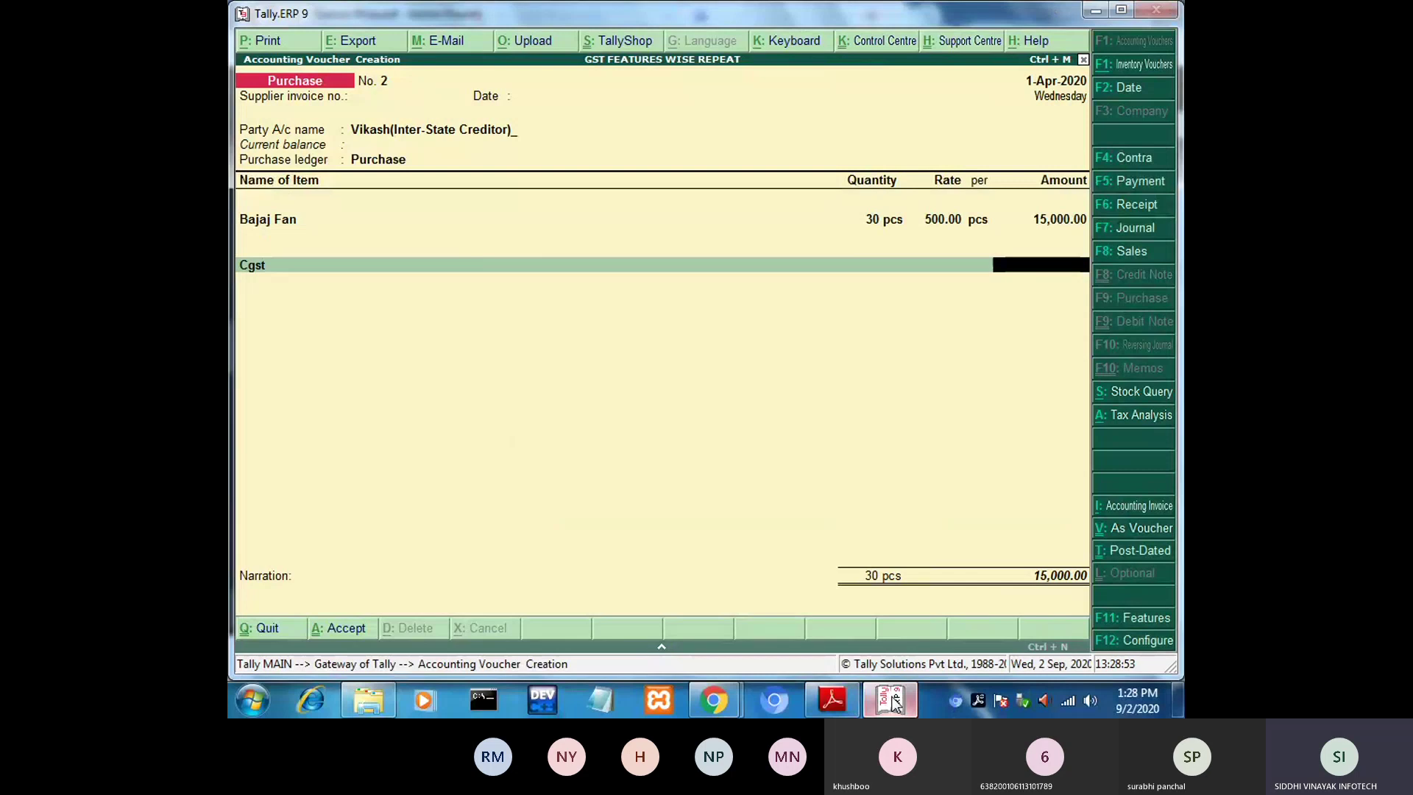
key(BackSpace)
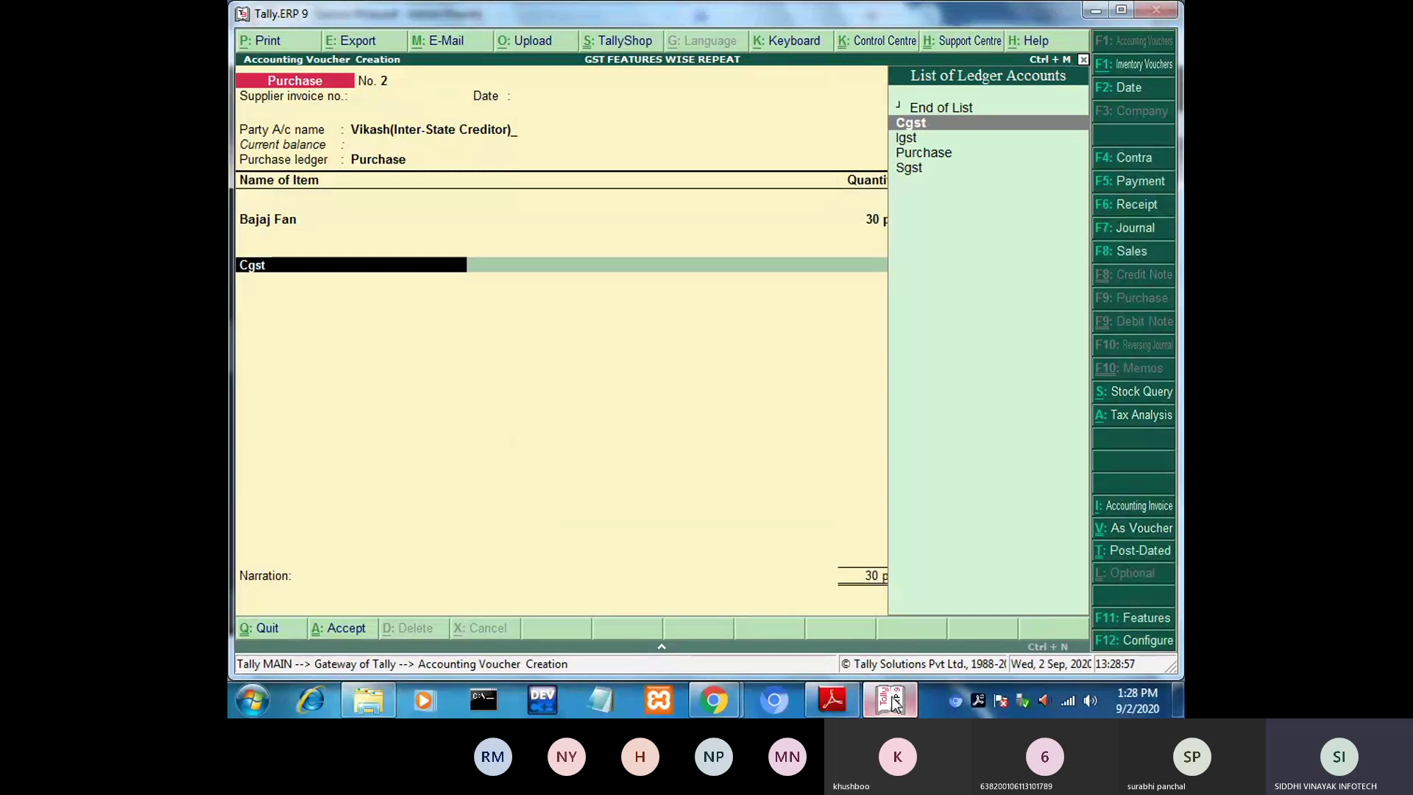
key(Down)
key(Down)
key(Down)
key(Return)
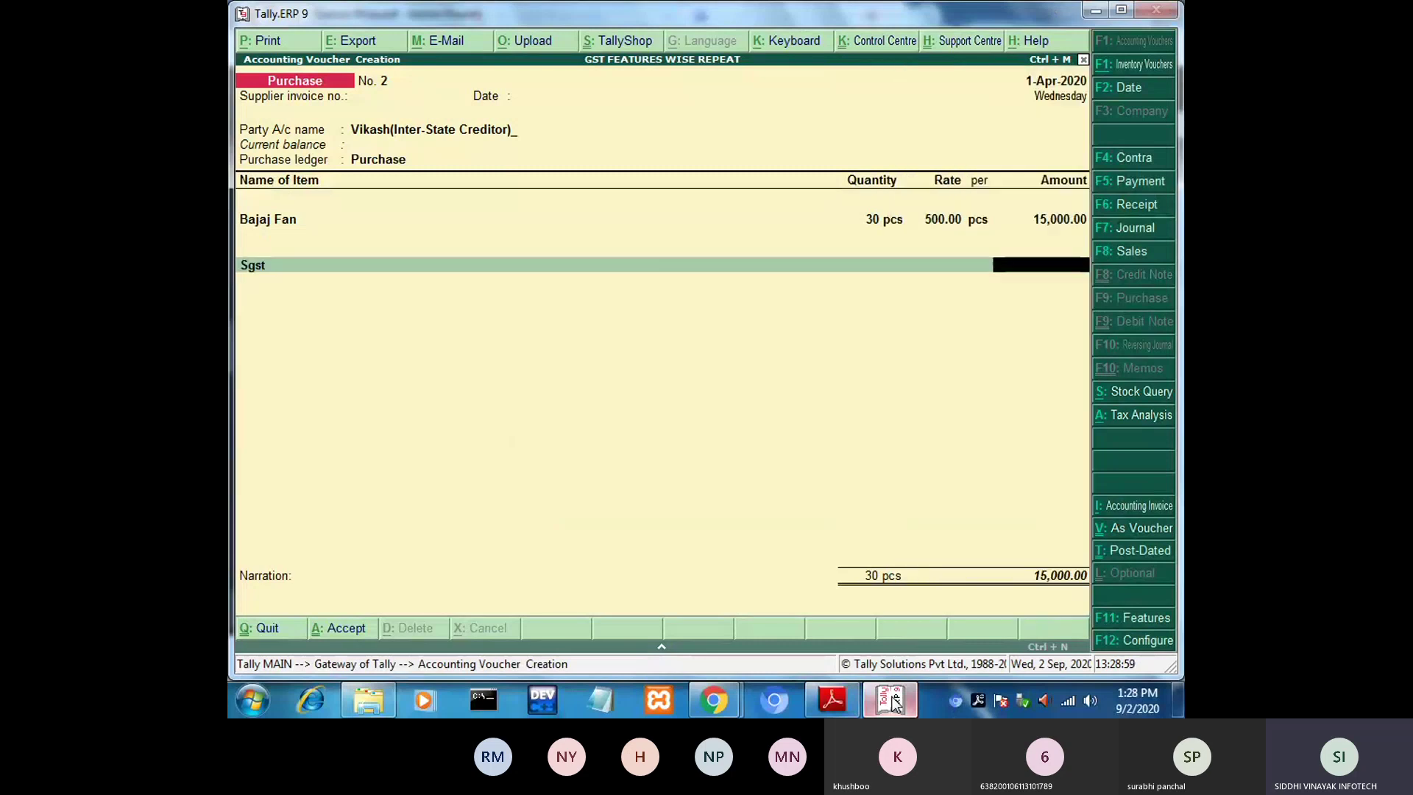
key(BackSpace)
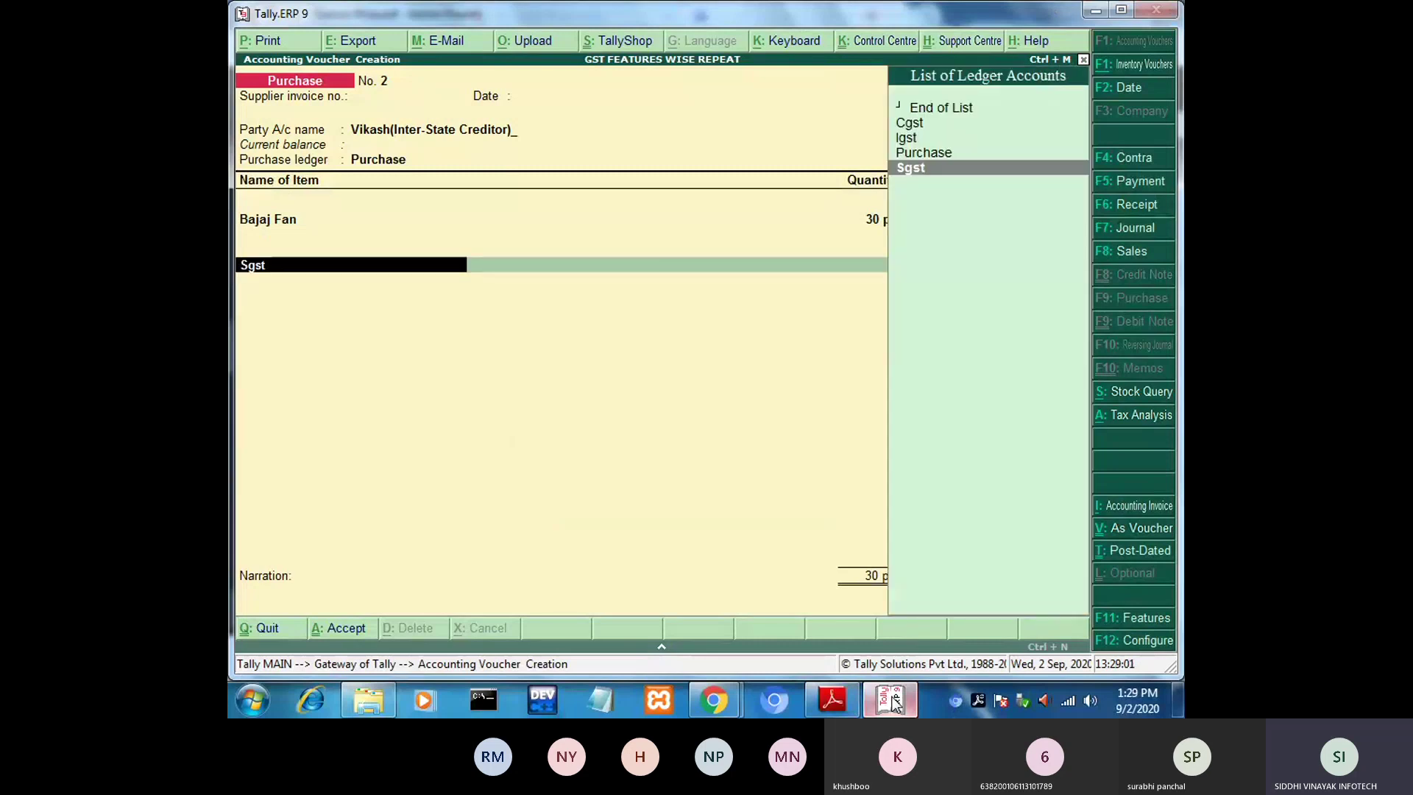
key(Up)
key(Up)
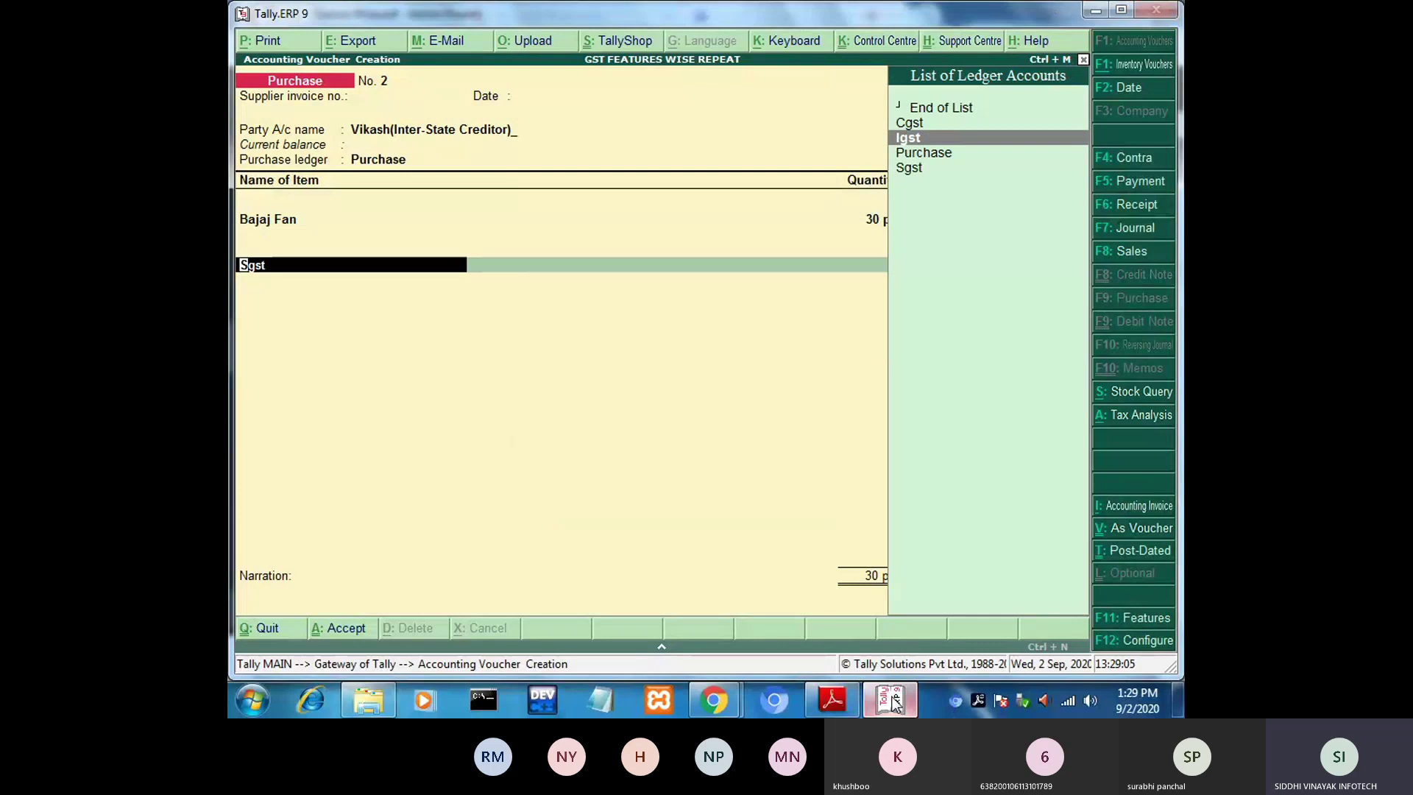
key(Return)
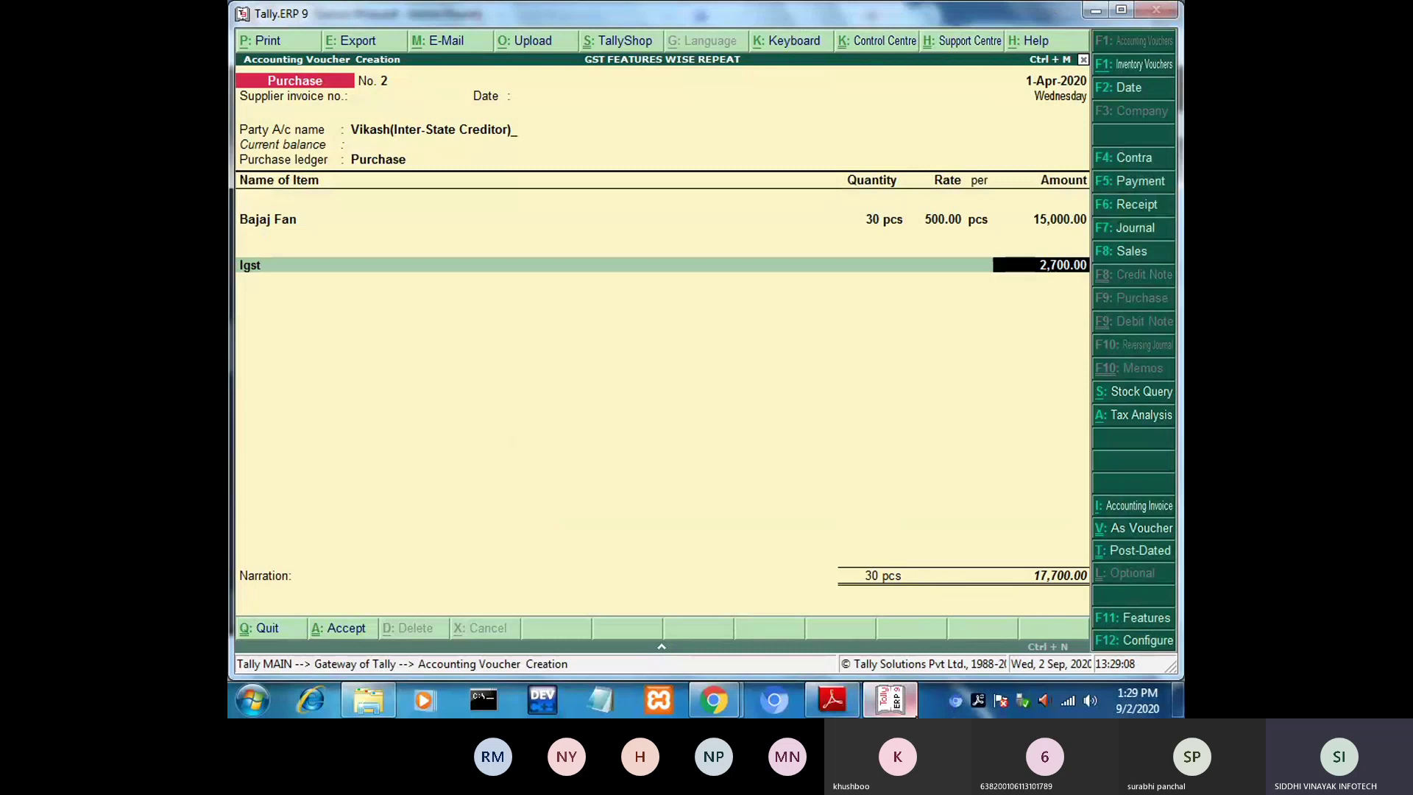
click(890, 697)
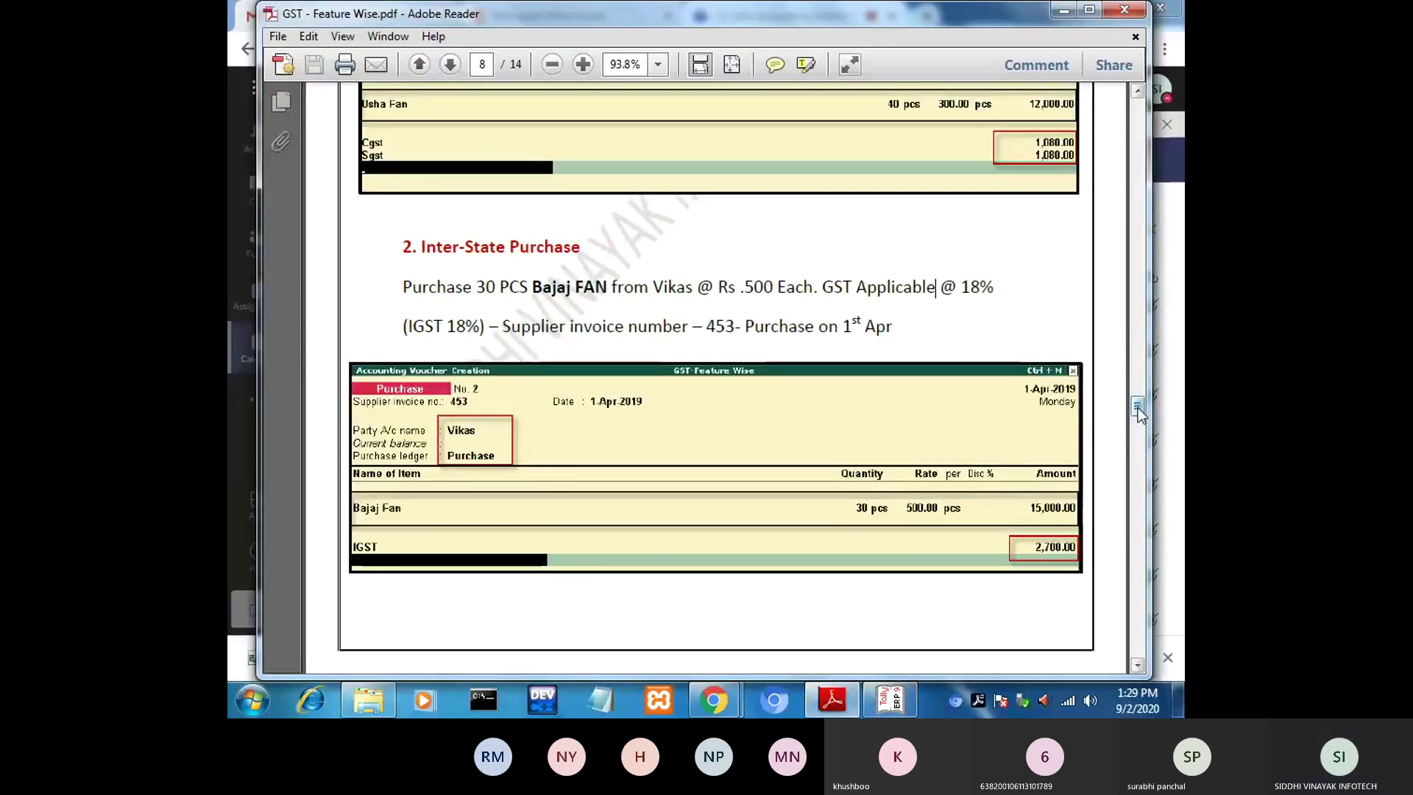
drag(1138, 408, 1136, 421)
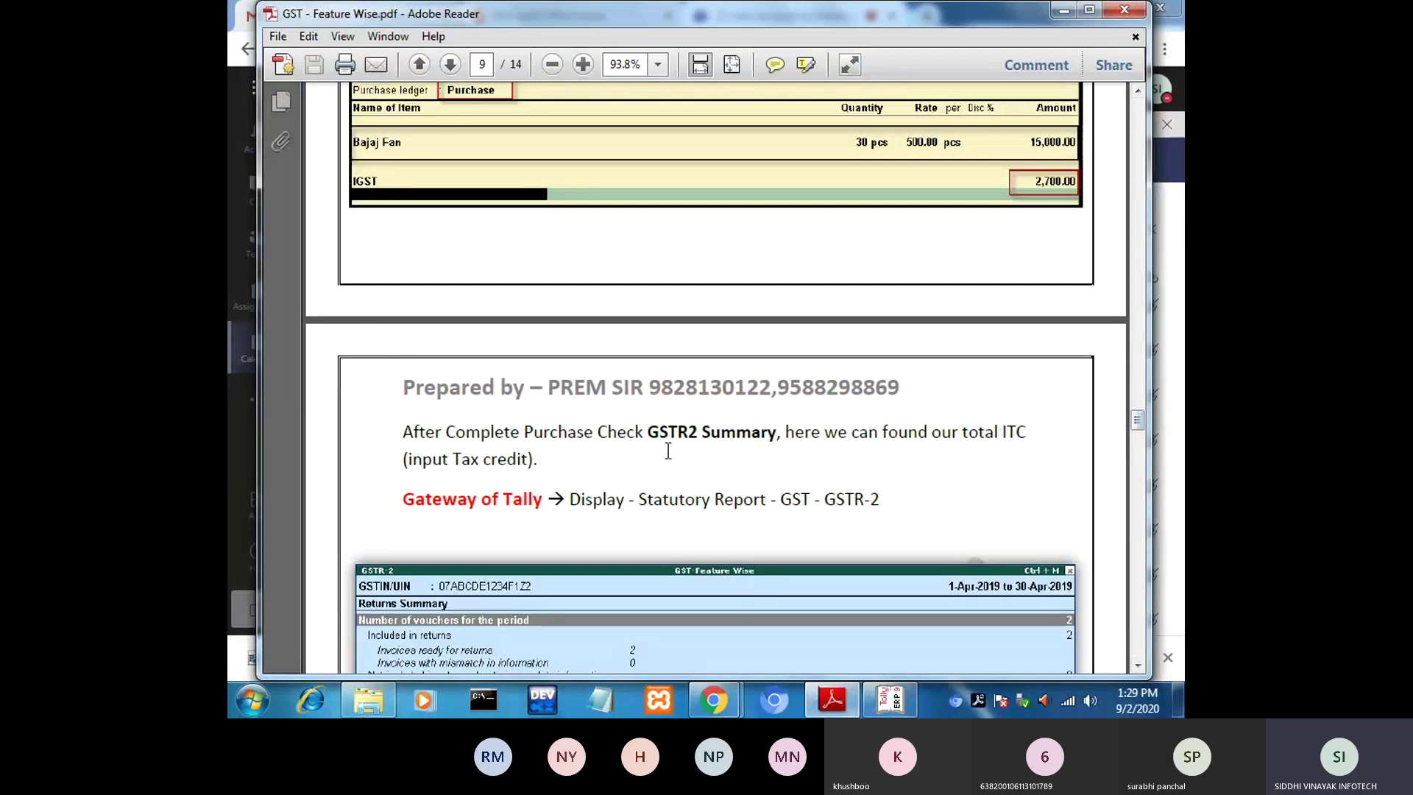
drag(699, 436, 647, 433)
click(701, 442)
drag(740, 434, 683, 450)
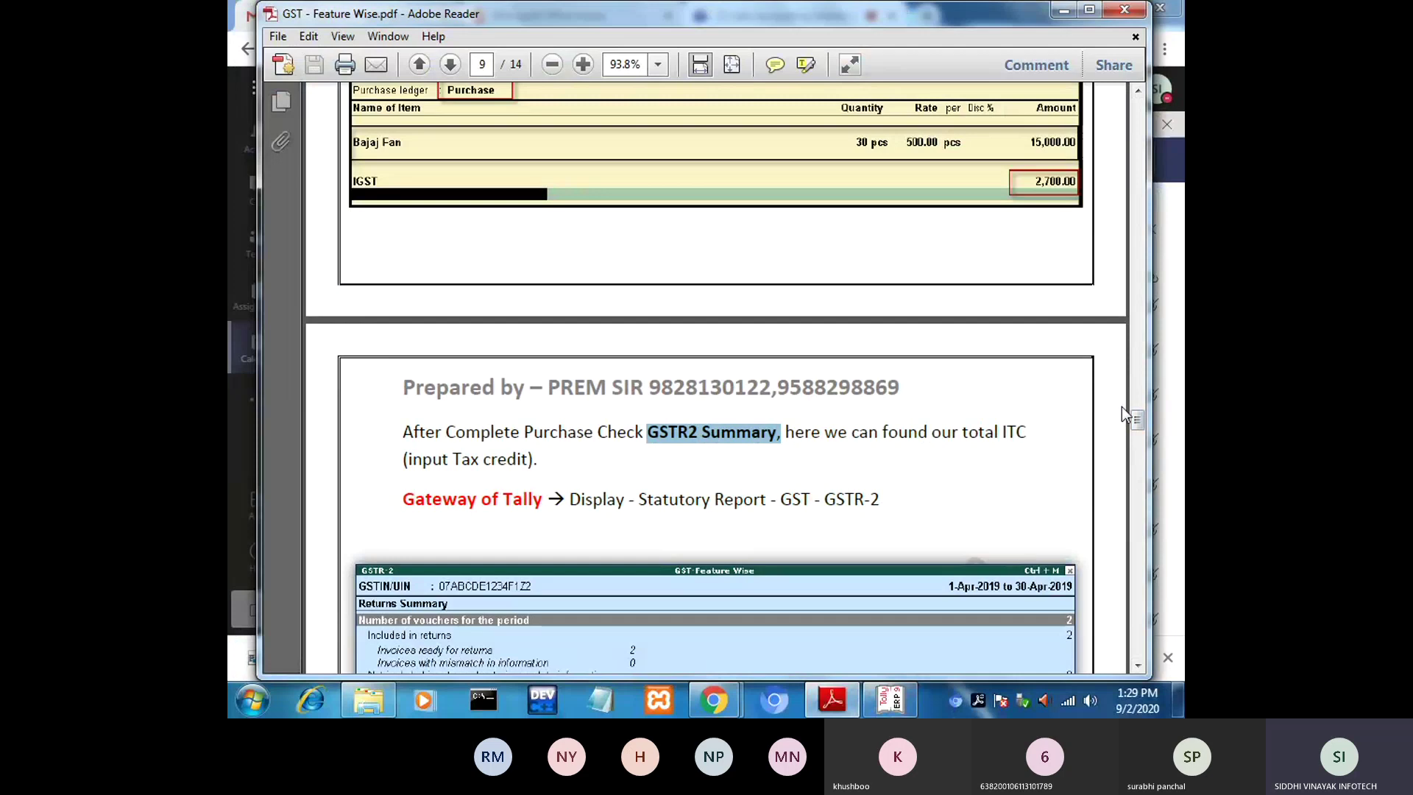
scroll(1137, 419, down, 3)
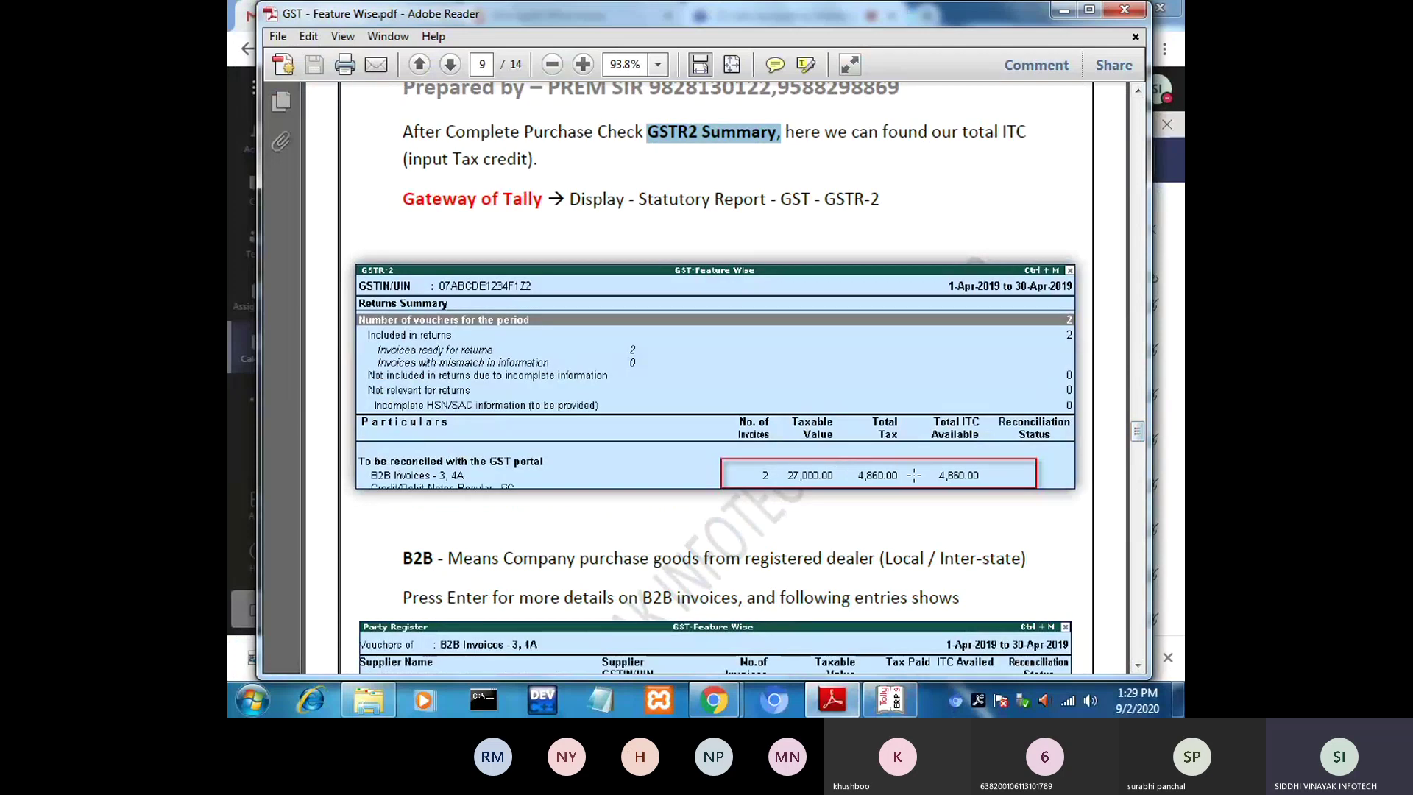
click(894, 699)
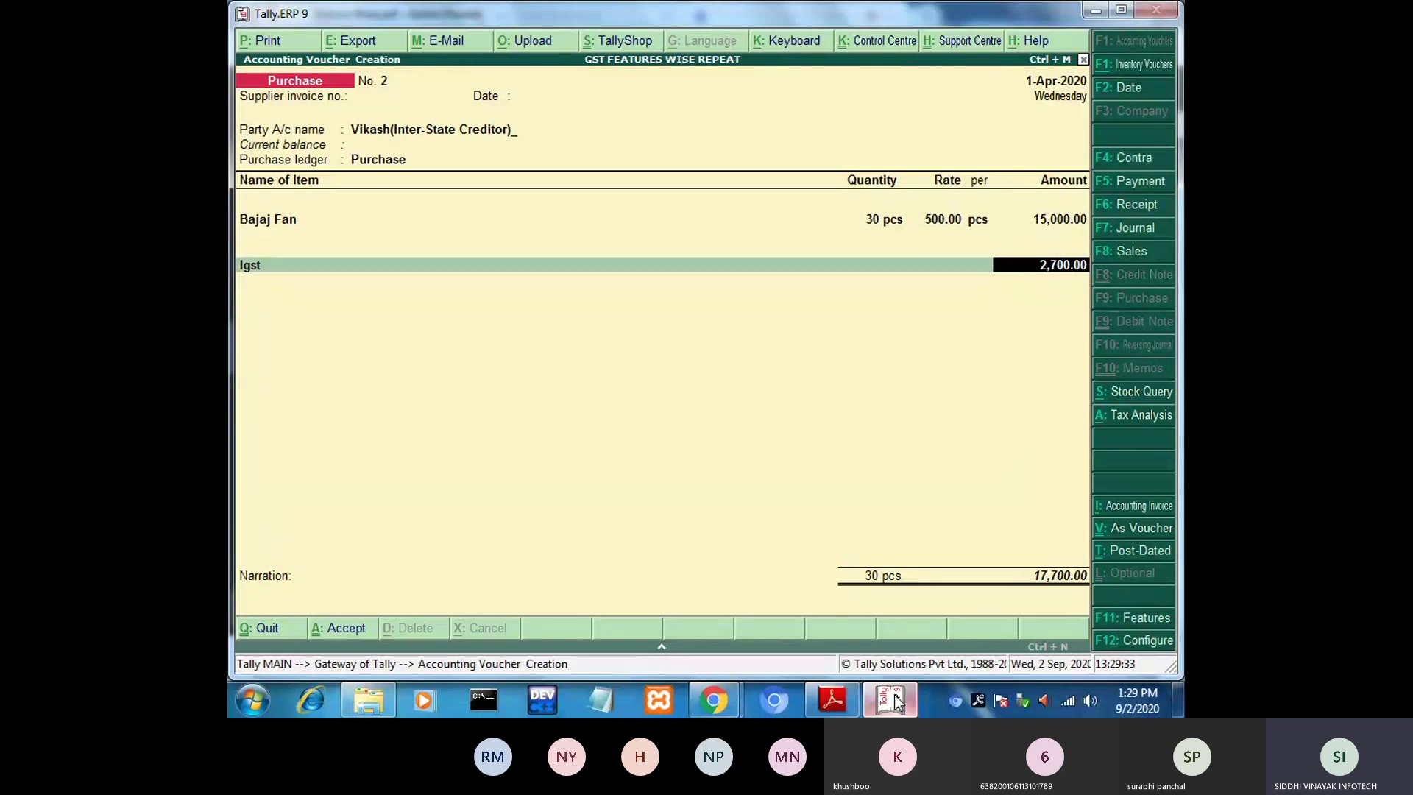
Save purchase voucher No. 2 and return to the Gateway of Tally.
key(Return)
key(Return)
key(Return)
key(Return)
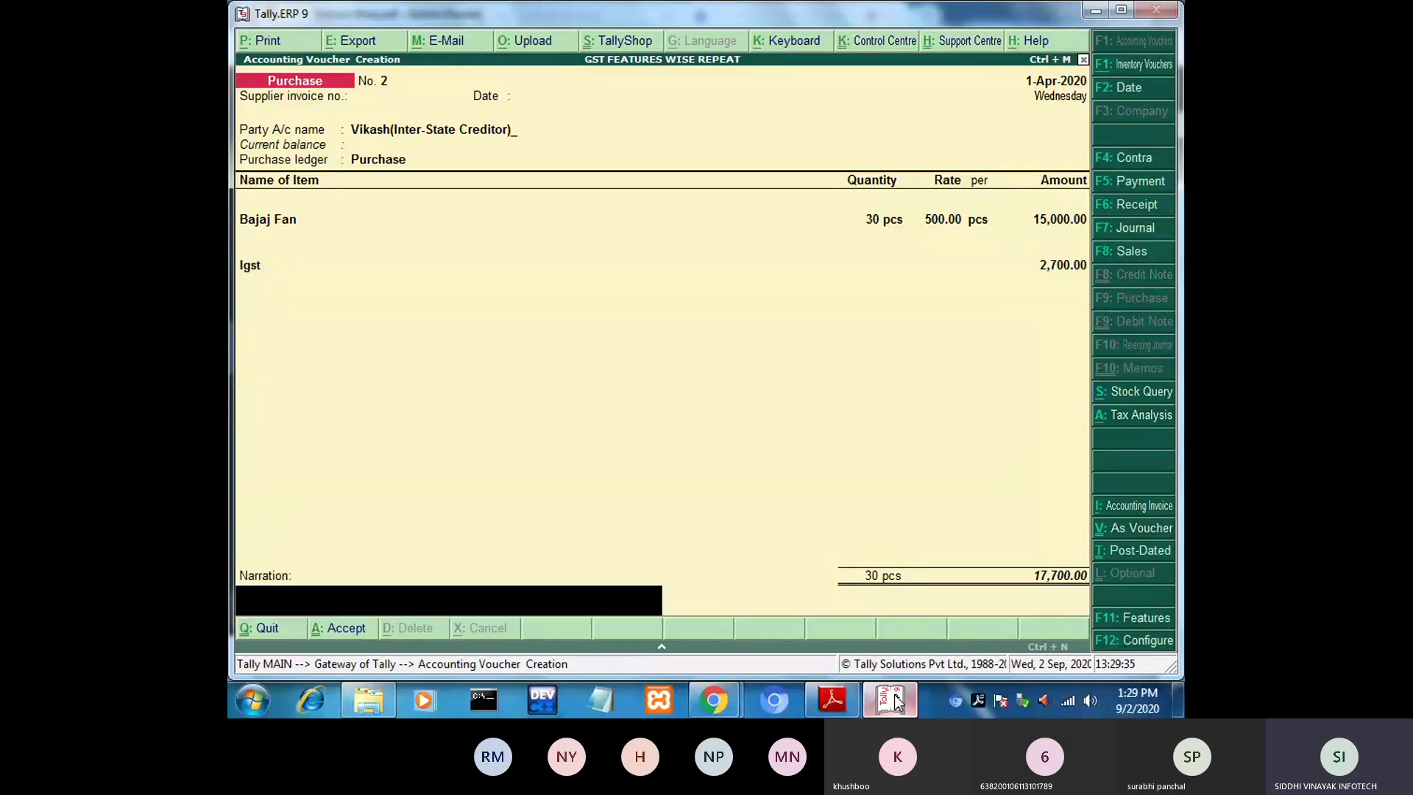
key(Return)
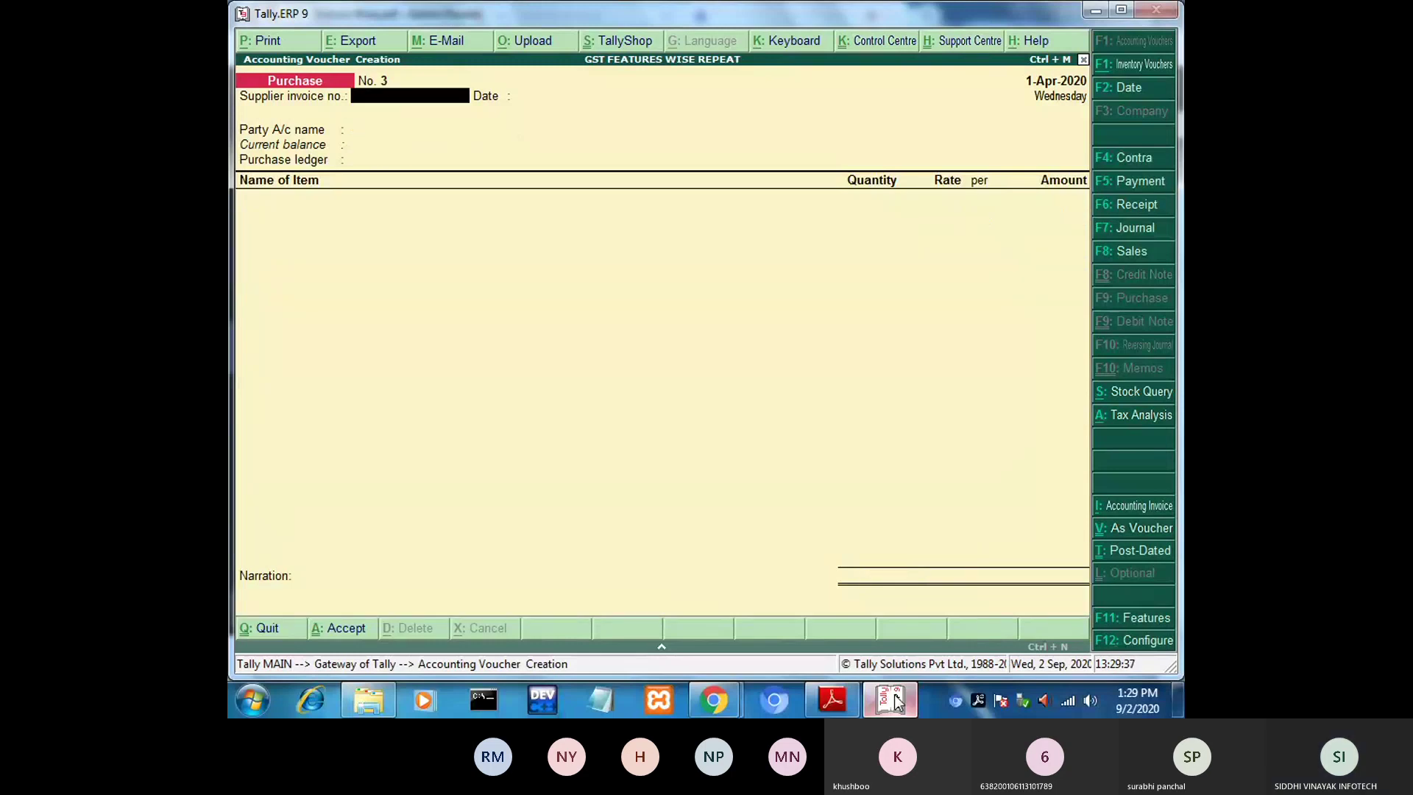
key(Escape)
key(Return)
key(Escape)
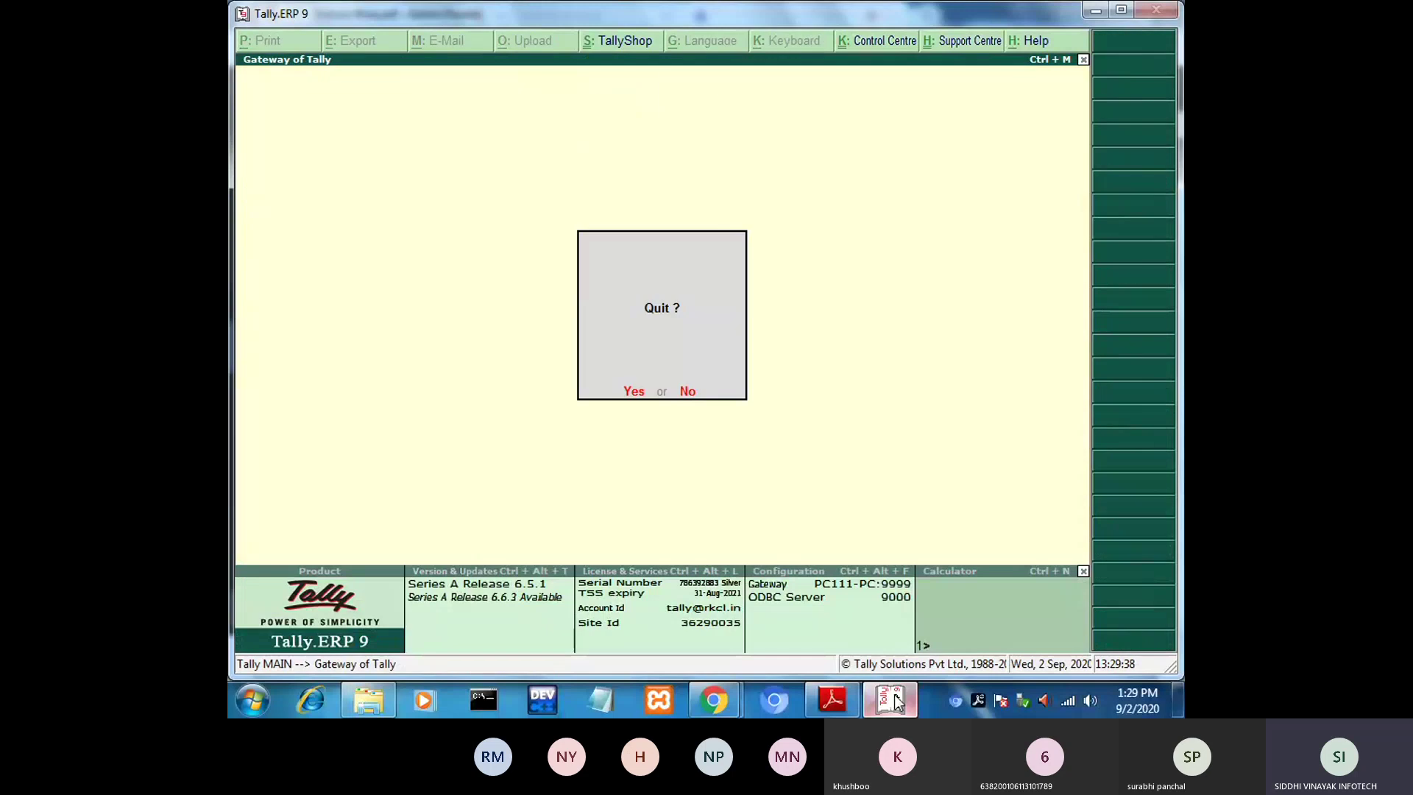
key(Escape)
Go to Display > Statutory Reports > GST Reports.
key(Down)
key(Down)
key(Down)
key(Down)
key(Down)
key(Down)
key(Down)
key(Down)
key(Down)
key(Down)
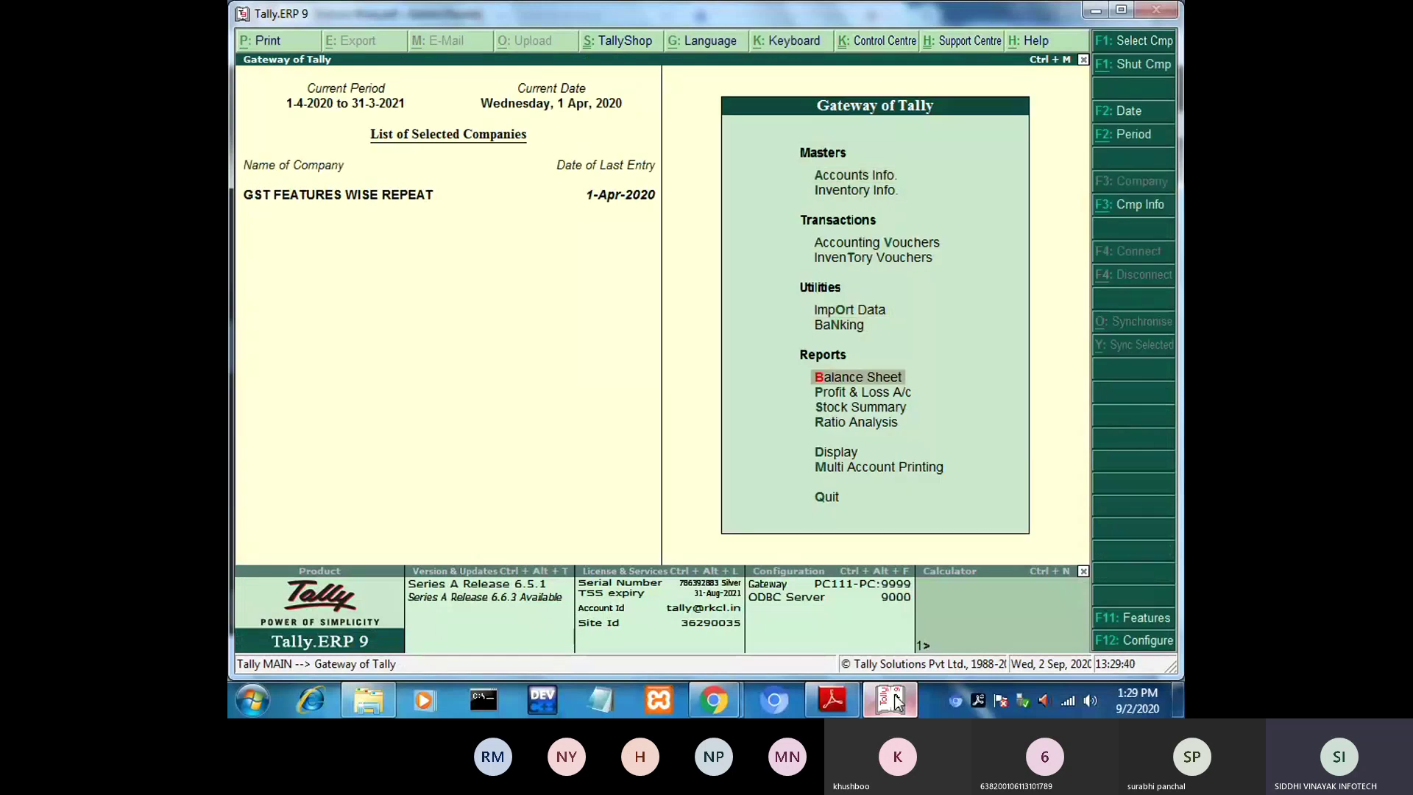
key(Return)
key(Down)
key(Down)
key(Down)
key(Down)
key(Down)
key(Down)
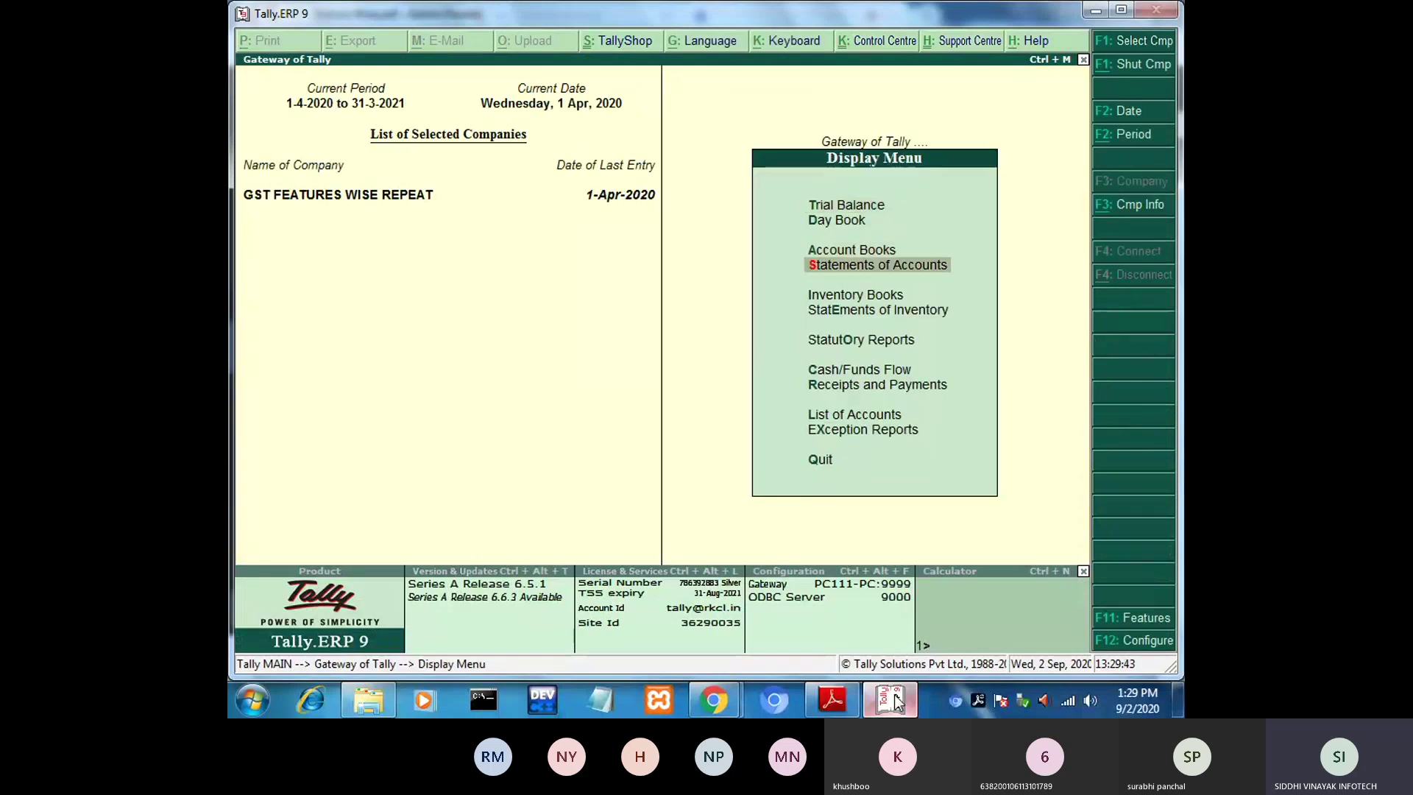
key(Return)
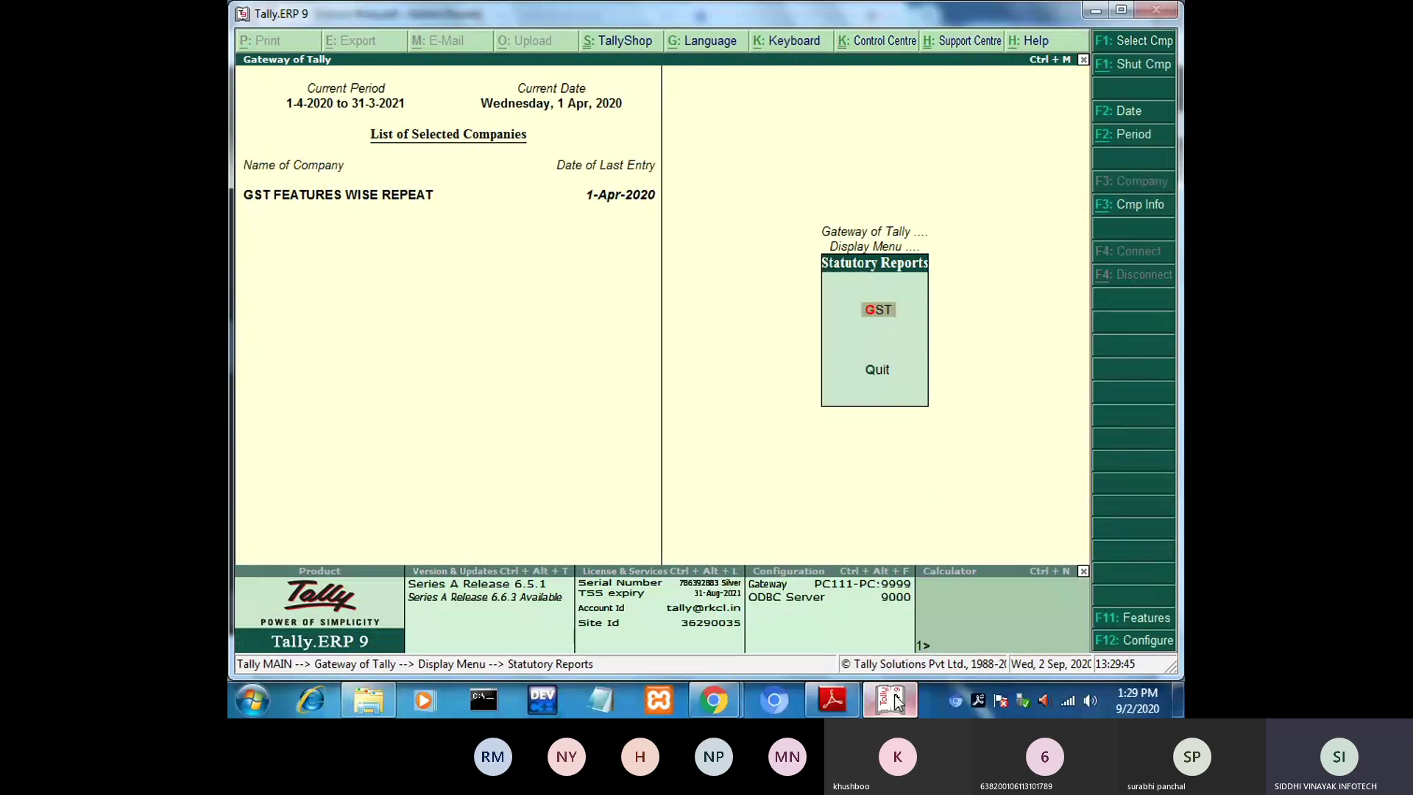
key(Return)
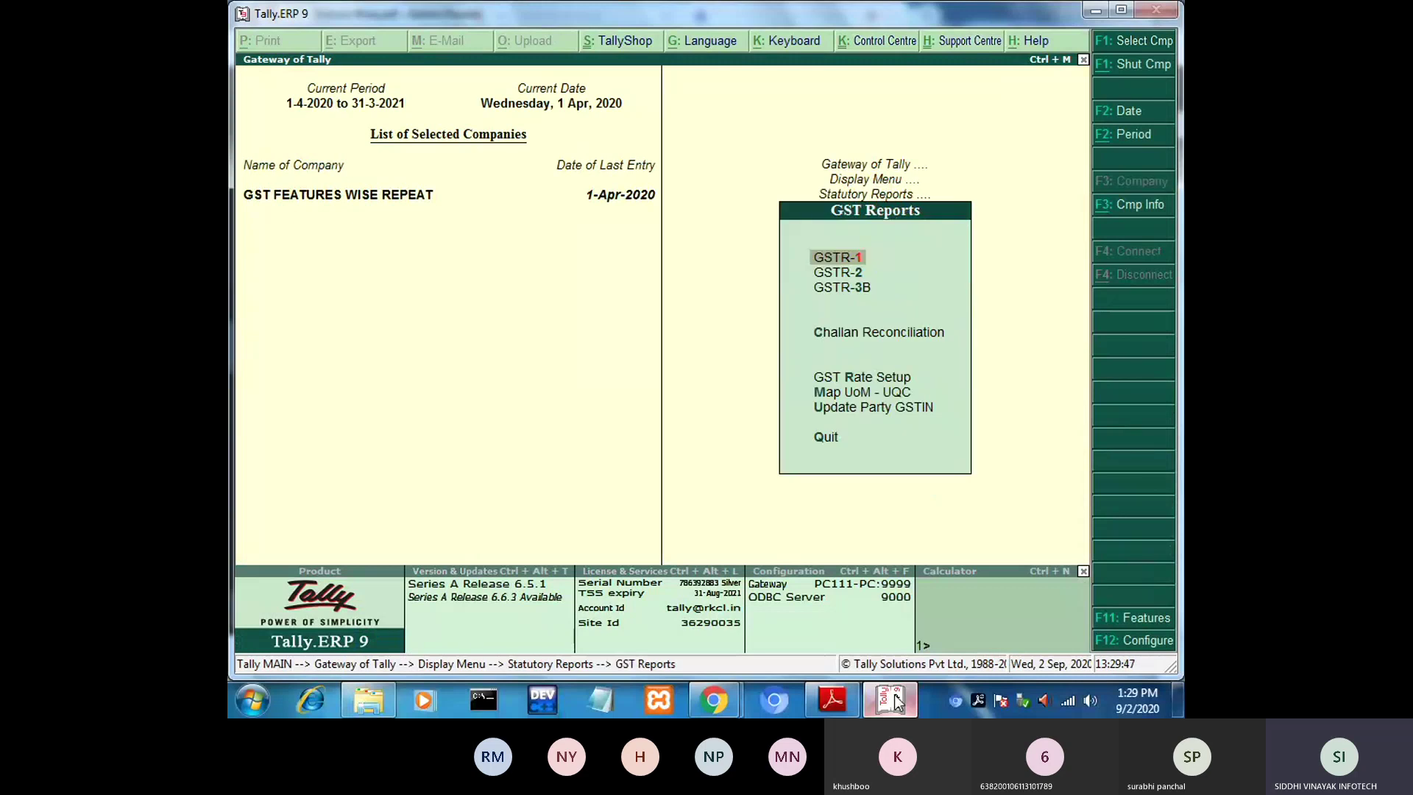
Compare GSTR-1, GSTR-2 and GSTR-3B in the GST Reports list, ending on GSTR-2.
key(Down)
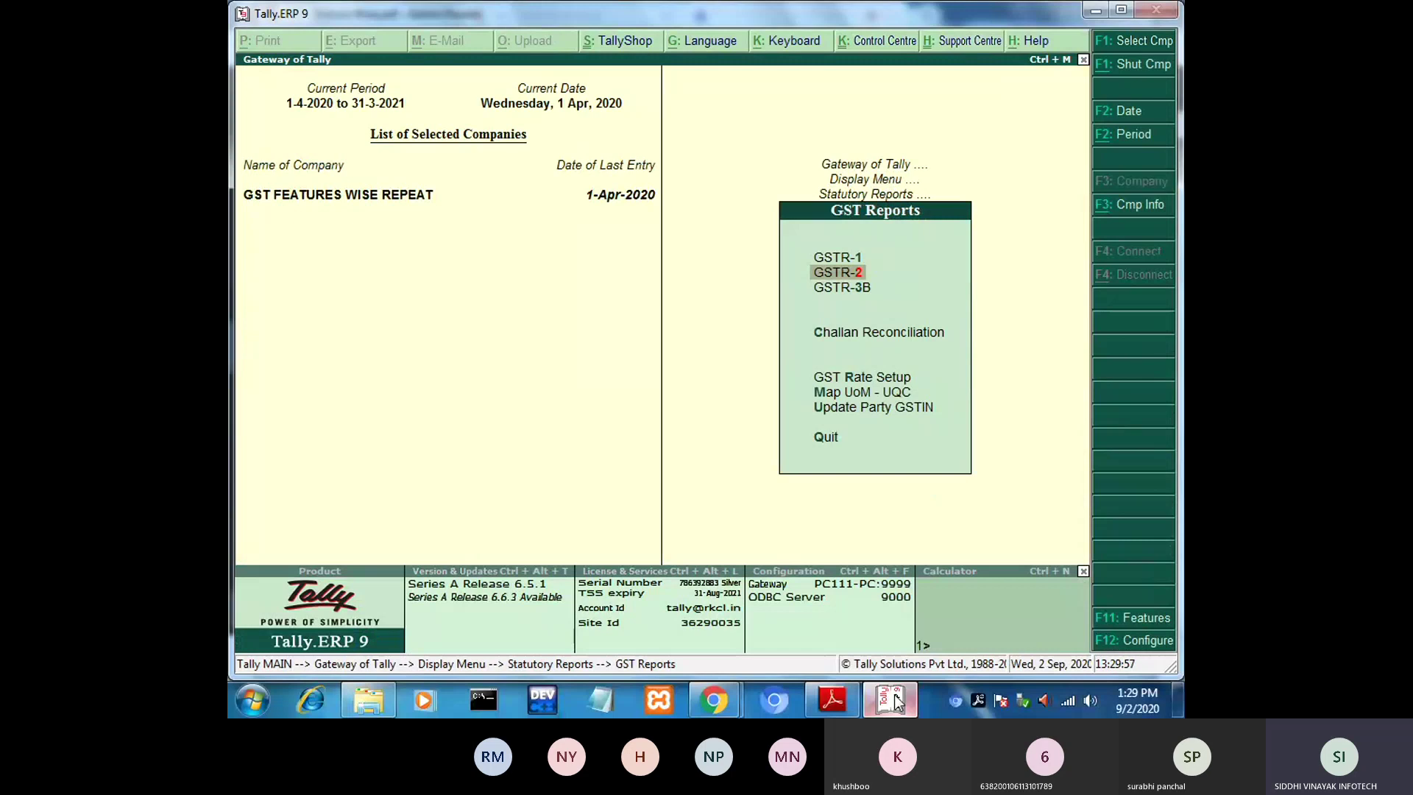
key(Up)
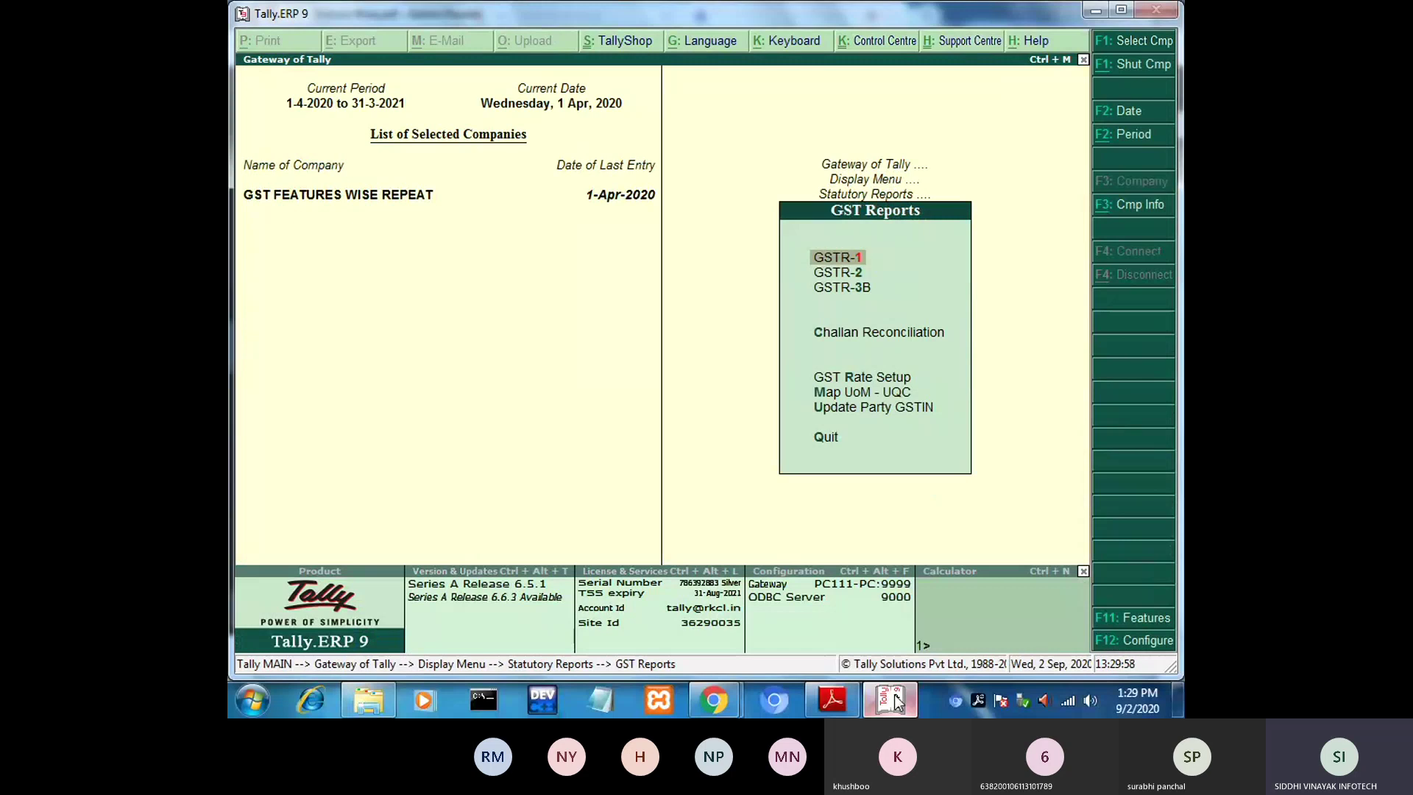
key(Down)
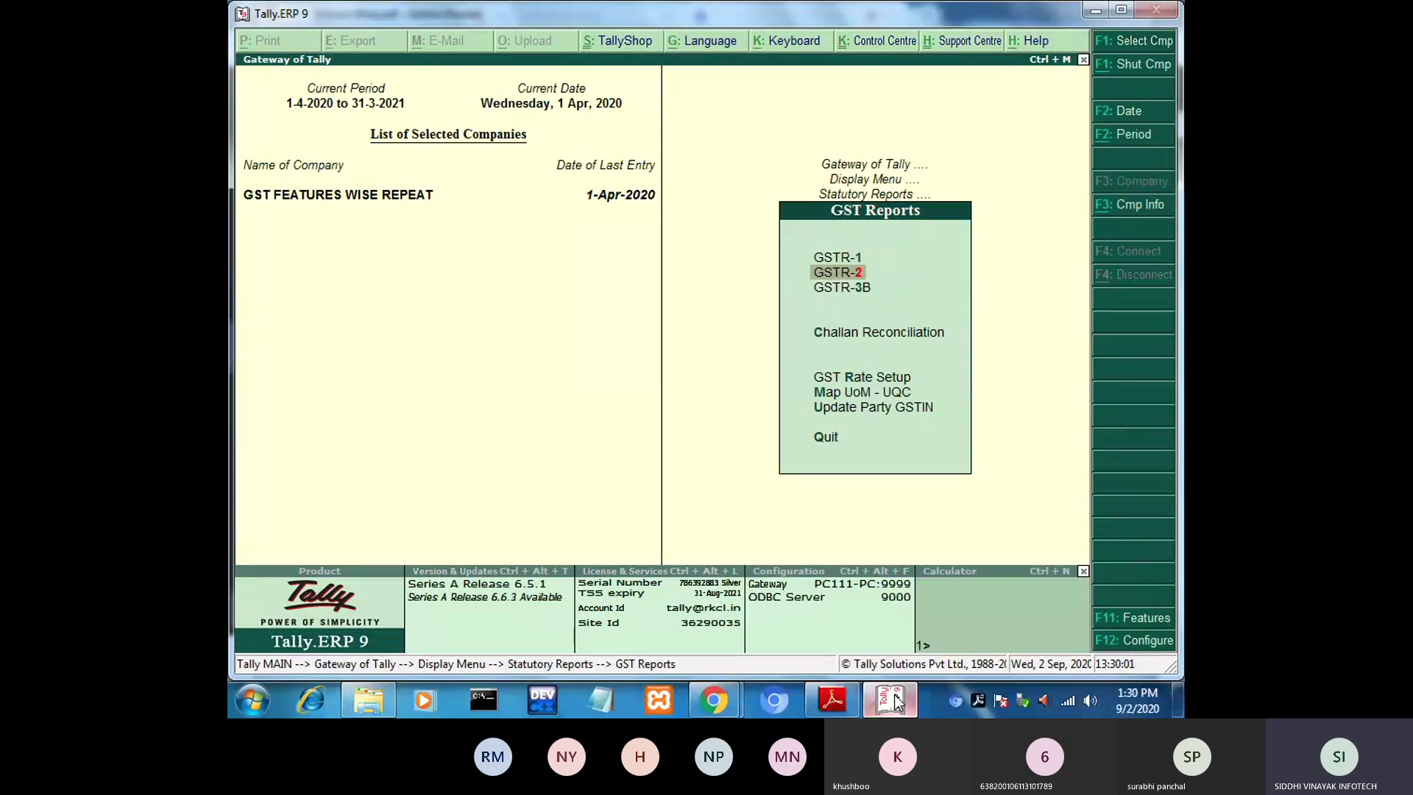
key(Down)
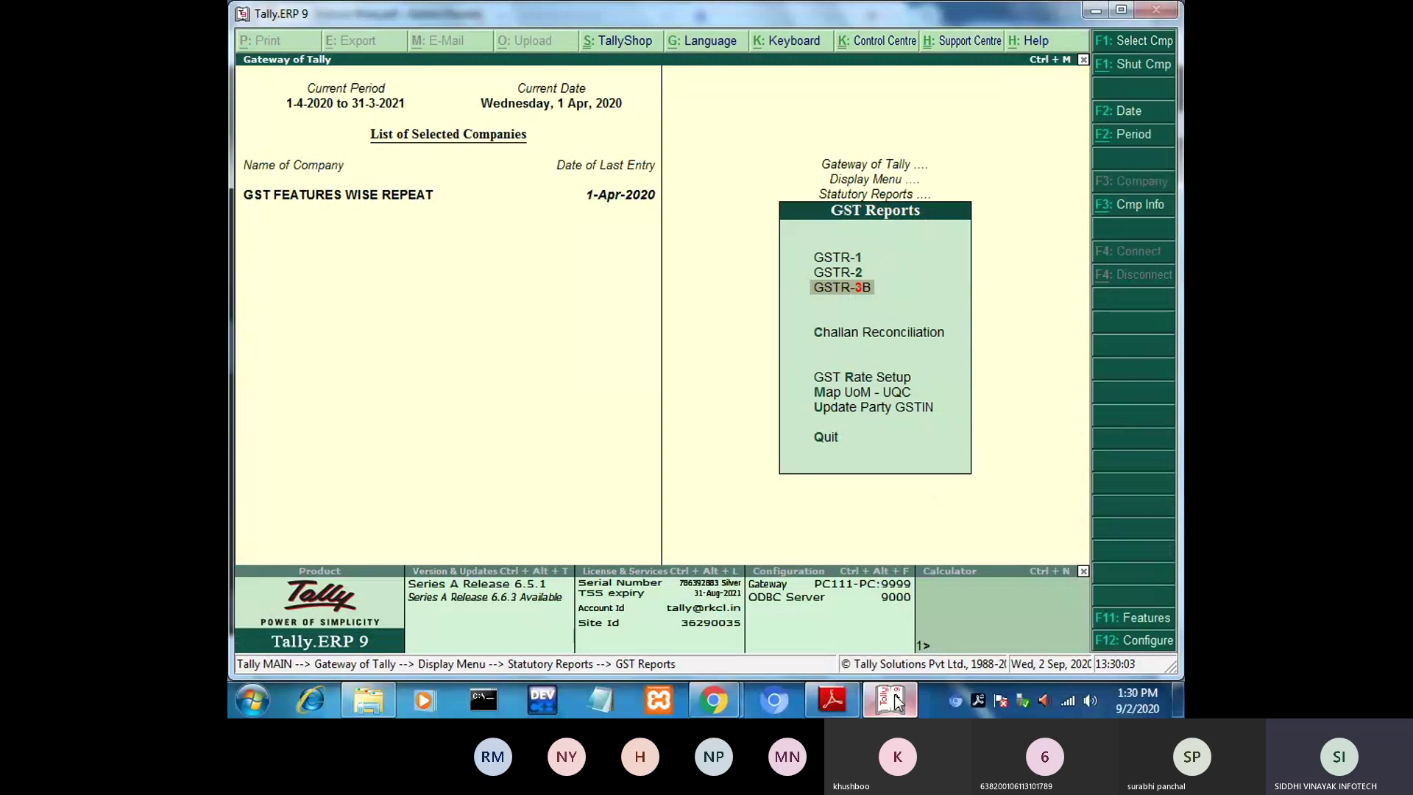
key(Up)
key(Down)
key(Up)
key(Down)
key(Up)
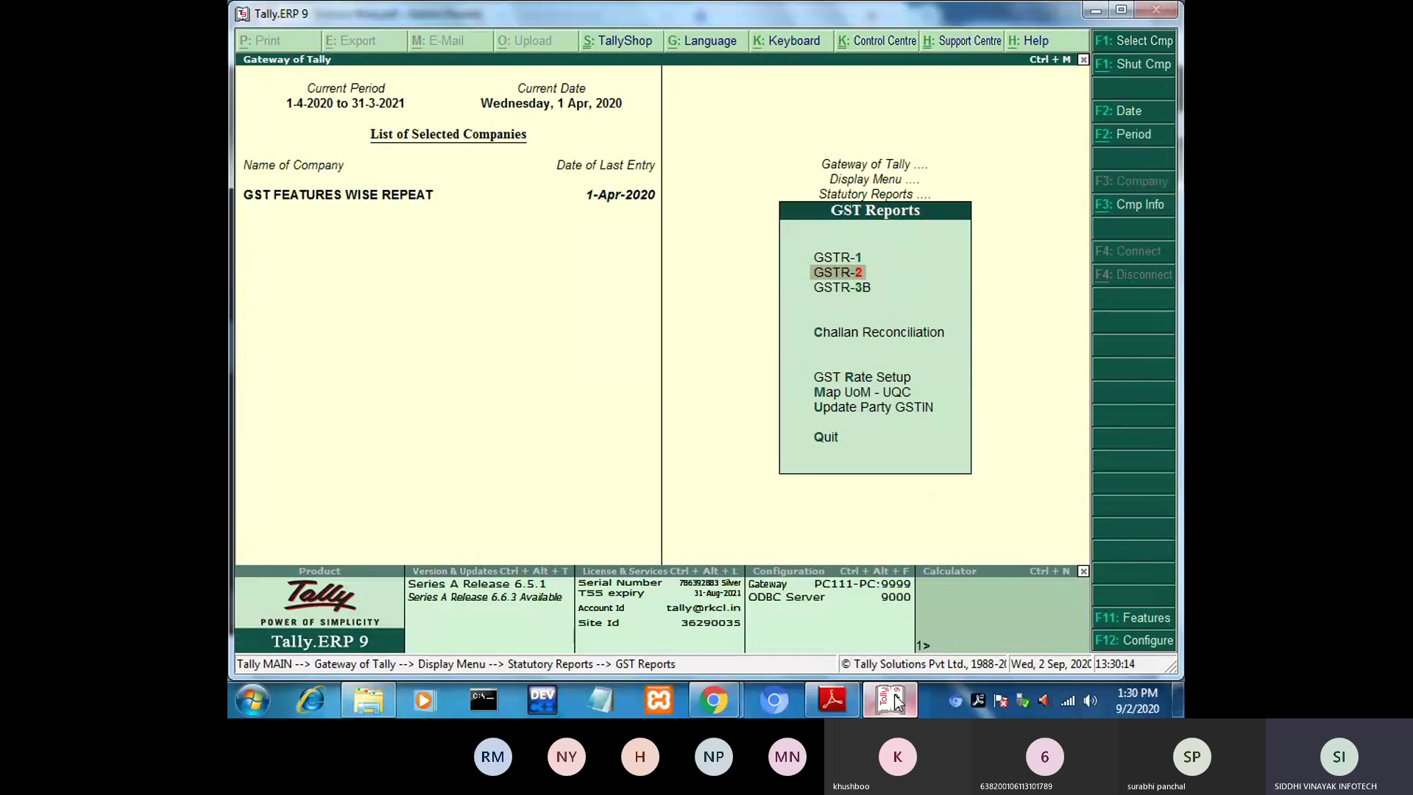
Open GSTR-2 in detailed view: 2 B2B invoices, 27,000.00 taxable, ITC 4,860.00.
key(Return)
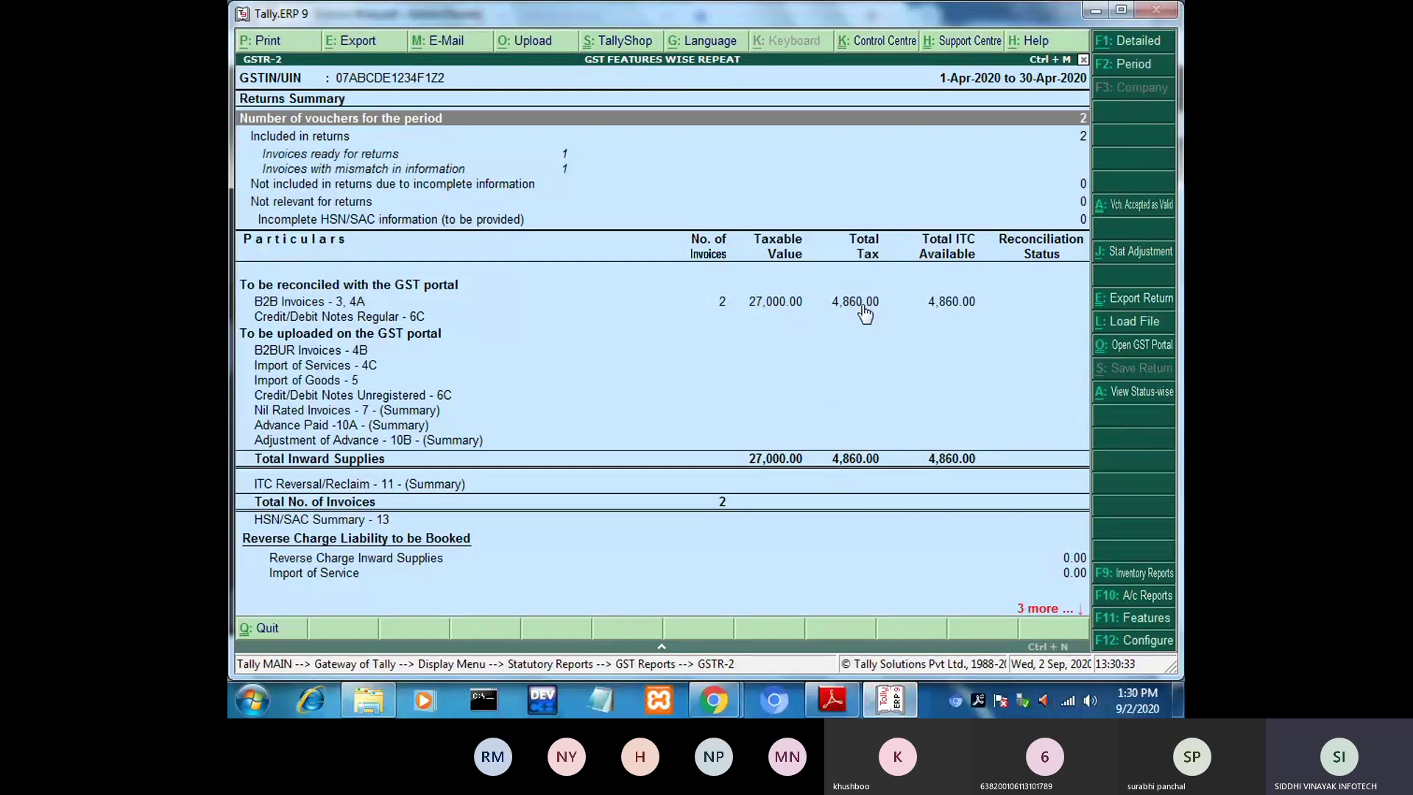
key(alt+F1)
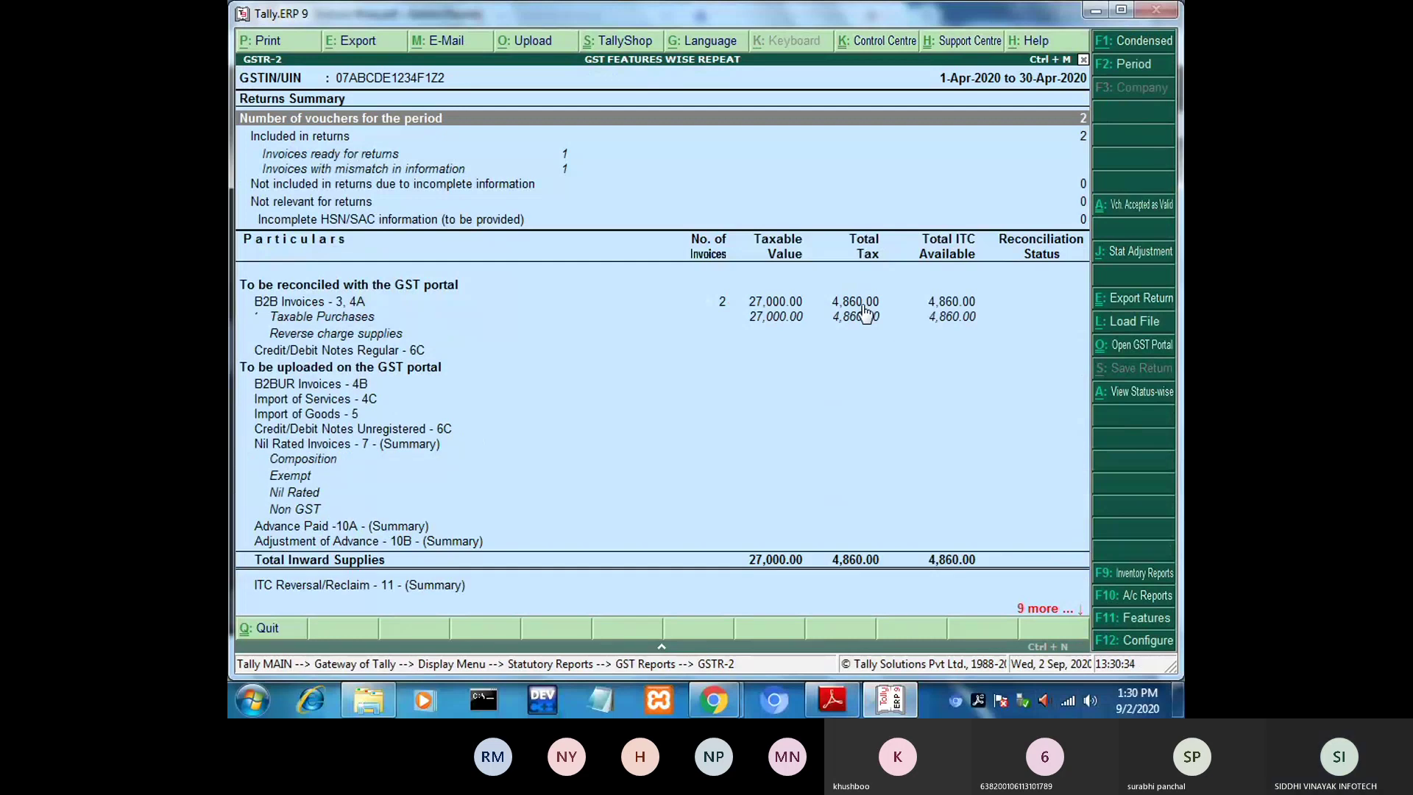
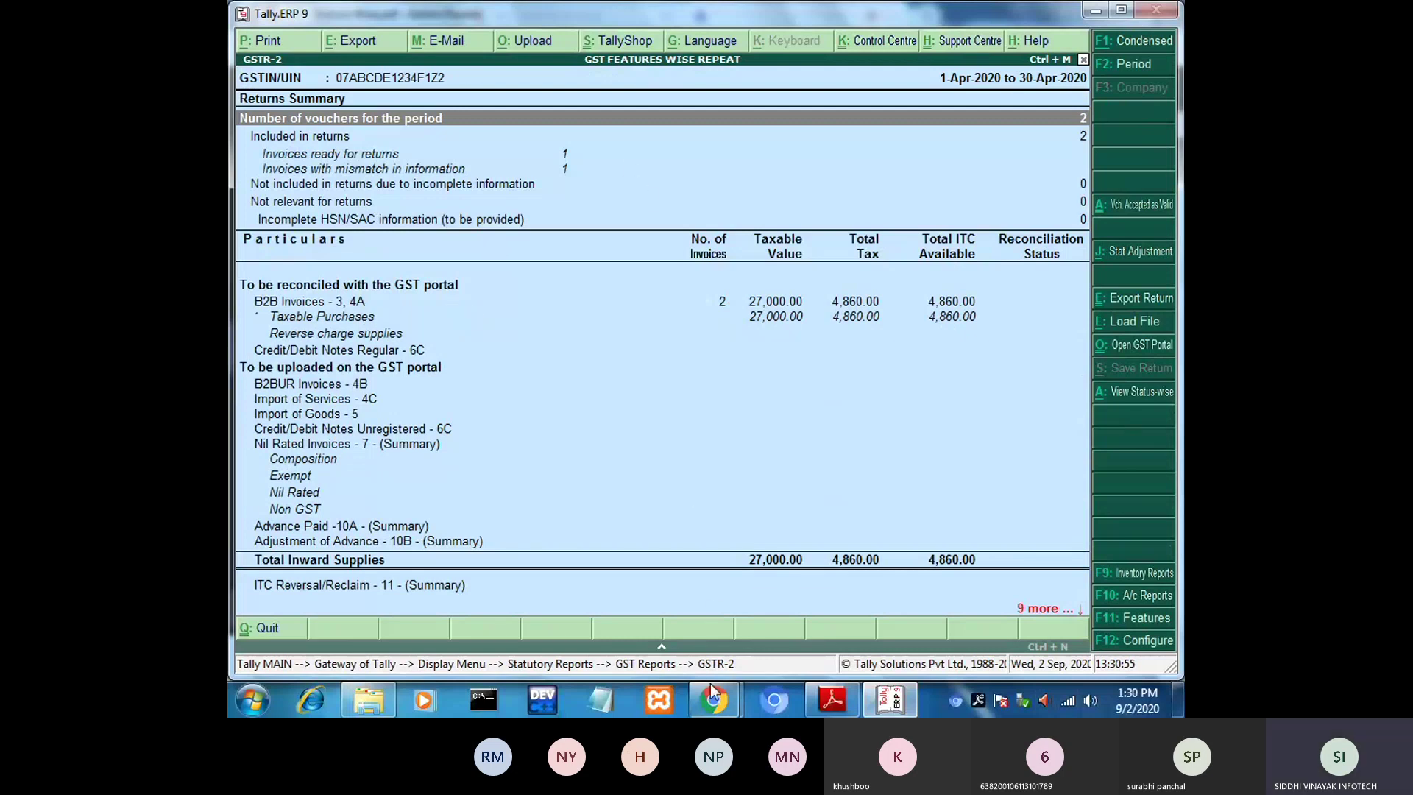
Switch from Tally's GSTR-2 report to the GST Feature Wise PDF guide at its GSTR-2 summary notes.
click(891, 699)
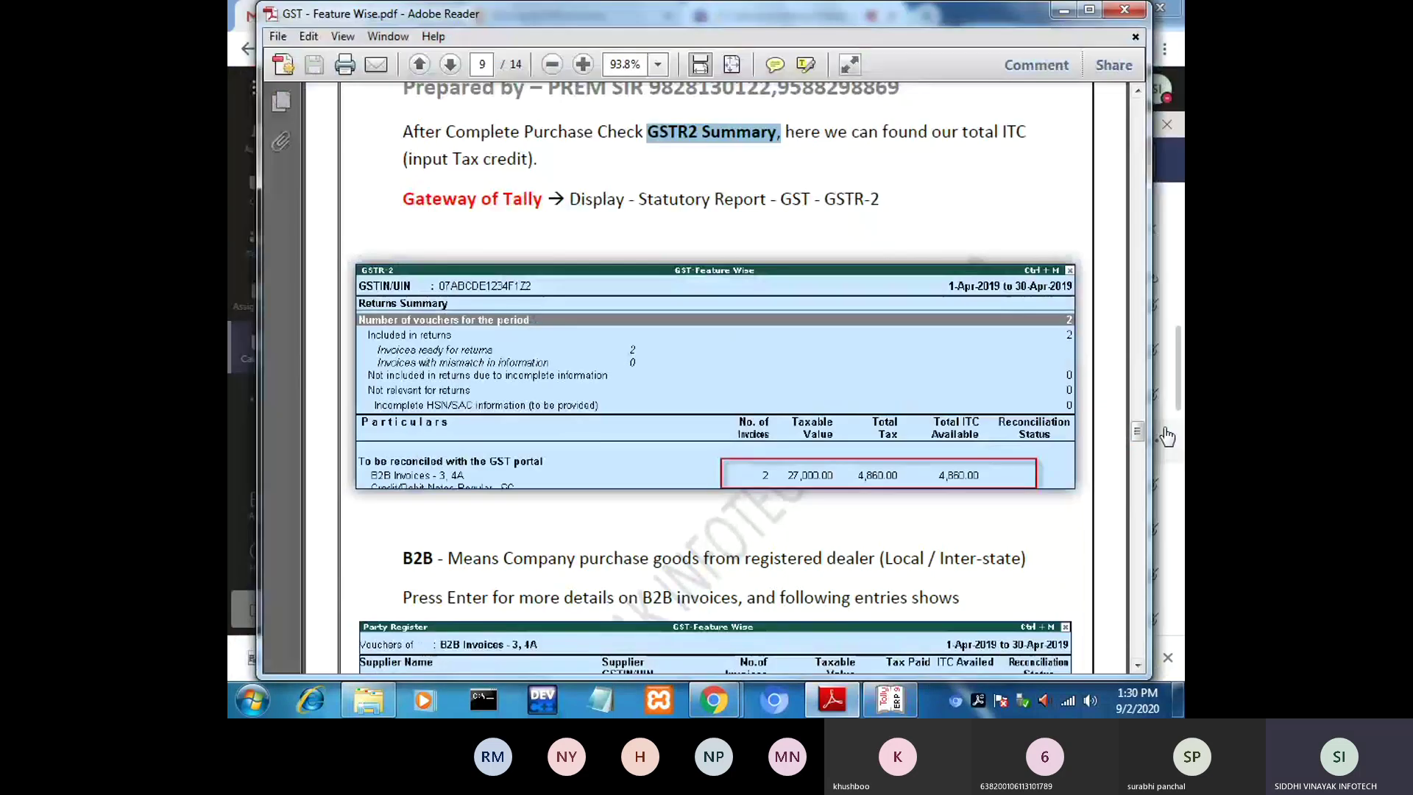
Scroll to the B2B section and highlight the B2B definition about registered dealers.
click(1137, 667)
scroll(1137, 667, down, 3)
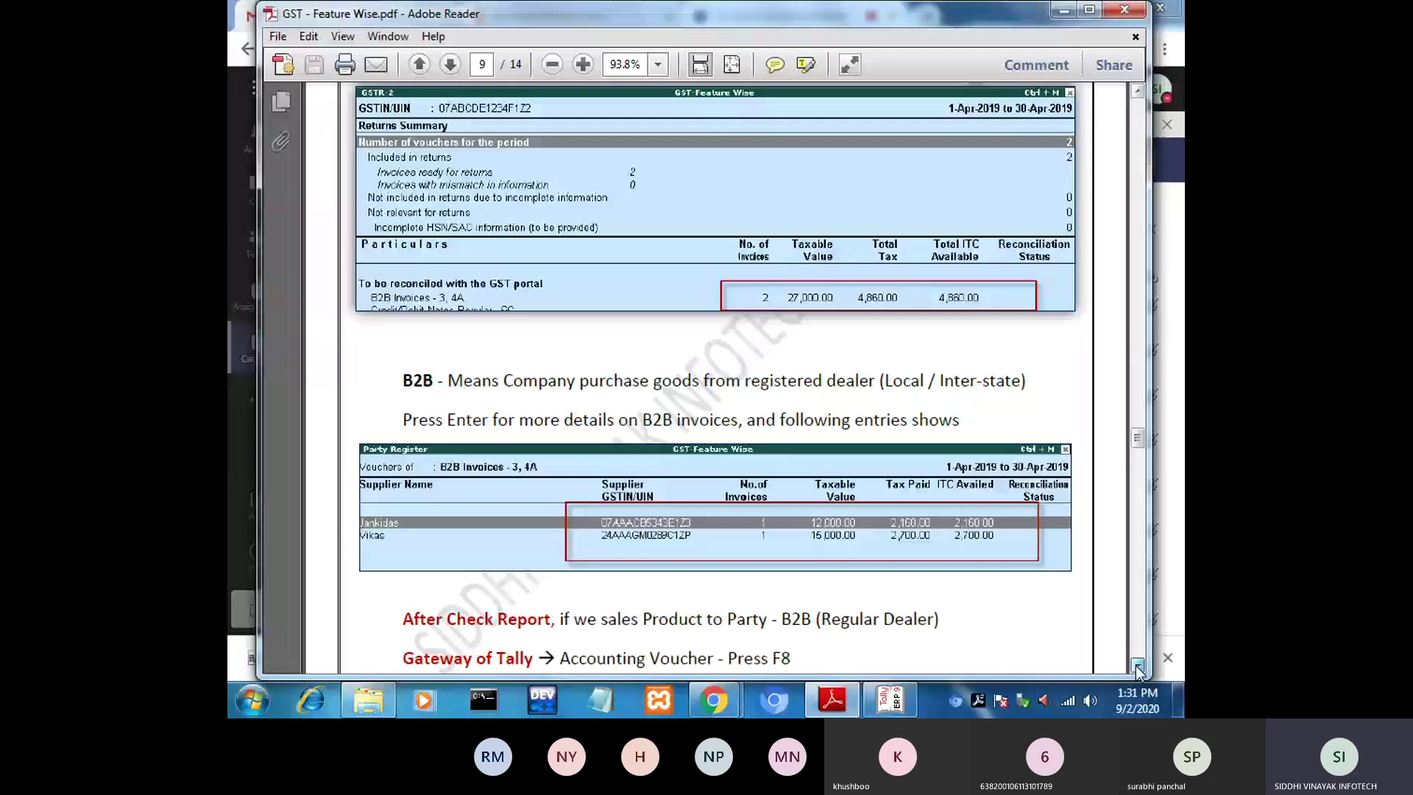
drag(403, 278, 876, 280)
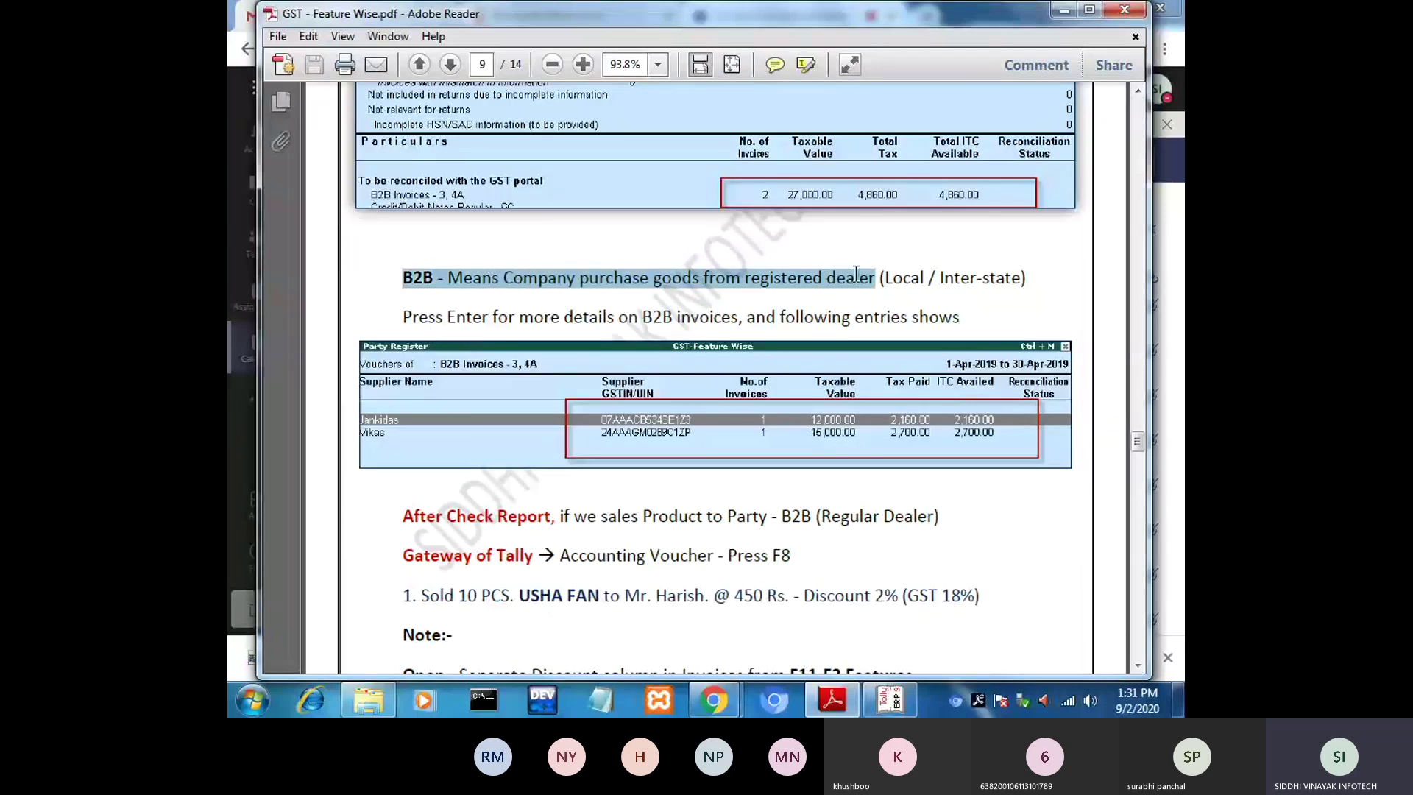
click(441, 278)
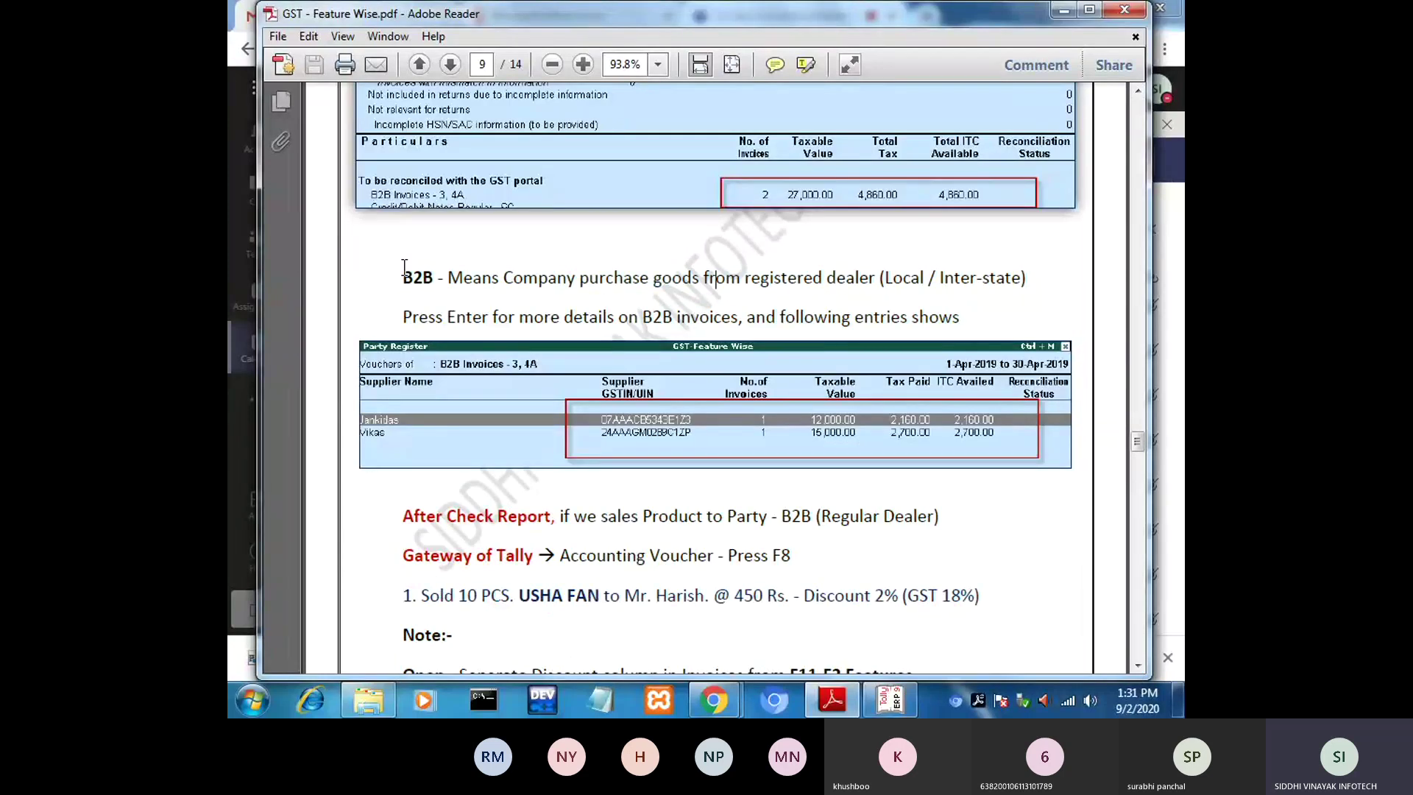
drag(402, 279, 822, 279)
click(479, 277)
click(694, 287)
drag(501, 278, 883, 279)
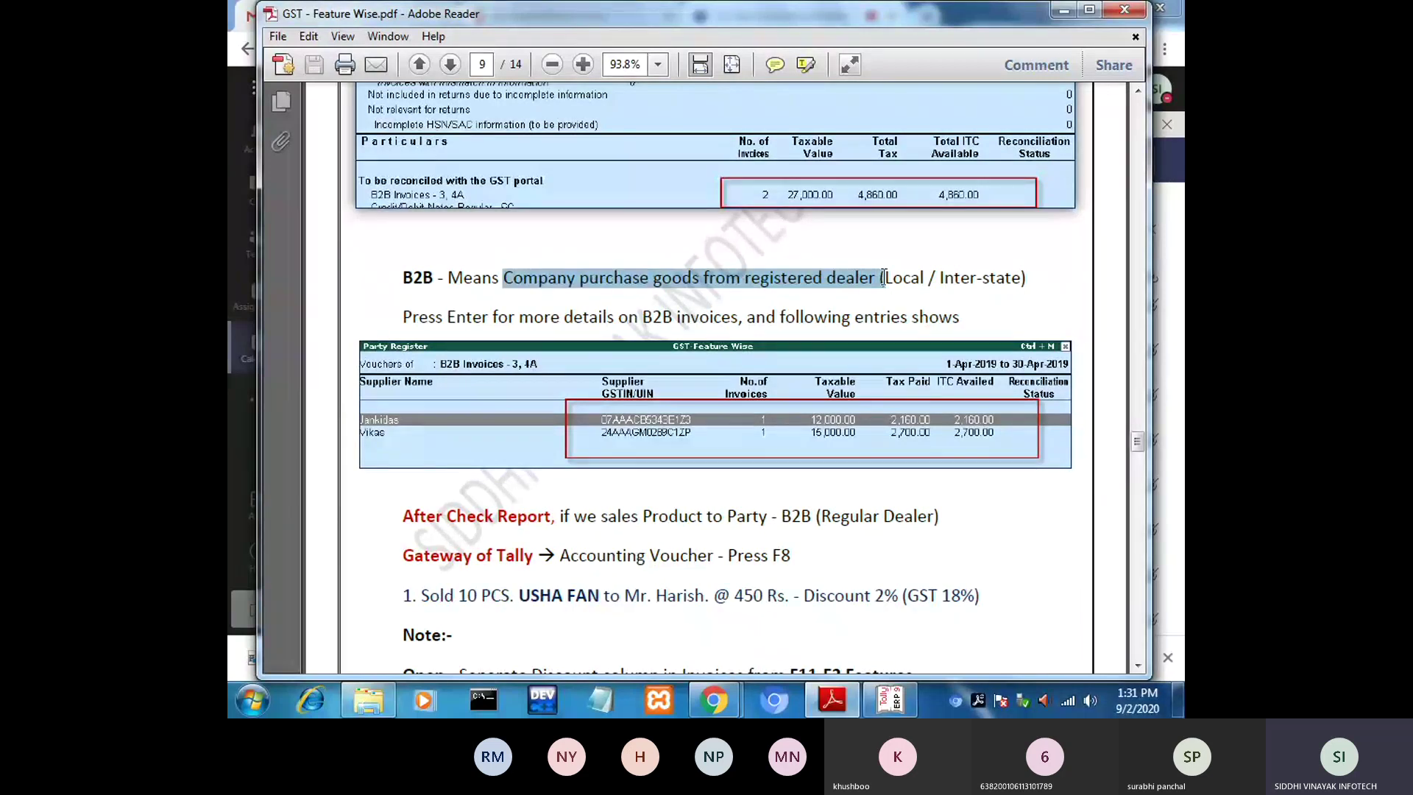
click(677, 268)
drag(499, 278, 1000, 271)
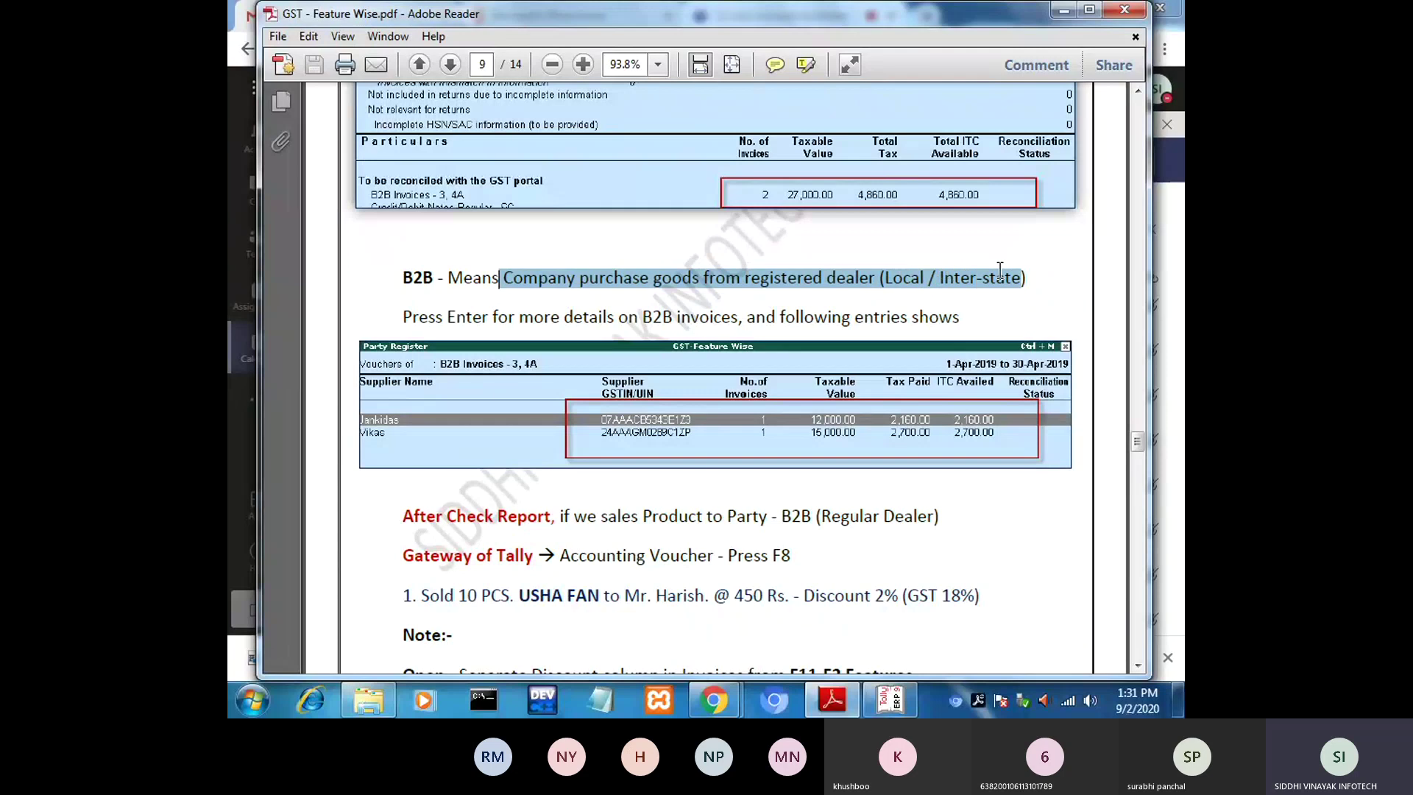
click(457, 281)
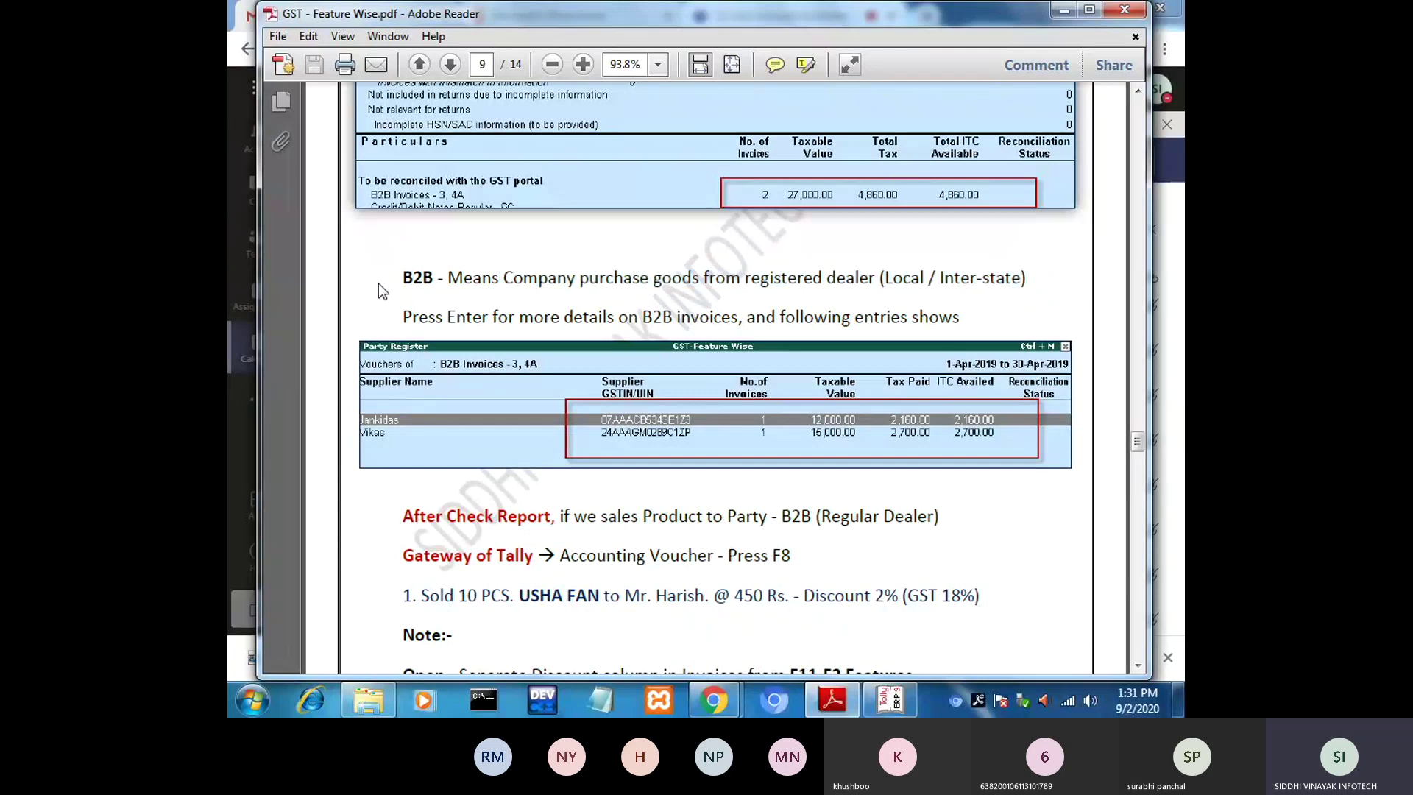
mouse_move(401, 278)
mouse_down()
mouse_move(458, 280)
mouse_move(428, 271)
mouse_up()
Highlight the sales exercise details (10 PCS USHA FAN at 450 Rs, the customer), then return to Tally.
scroll(612, 417, down, 1)
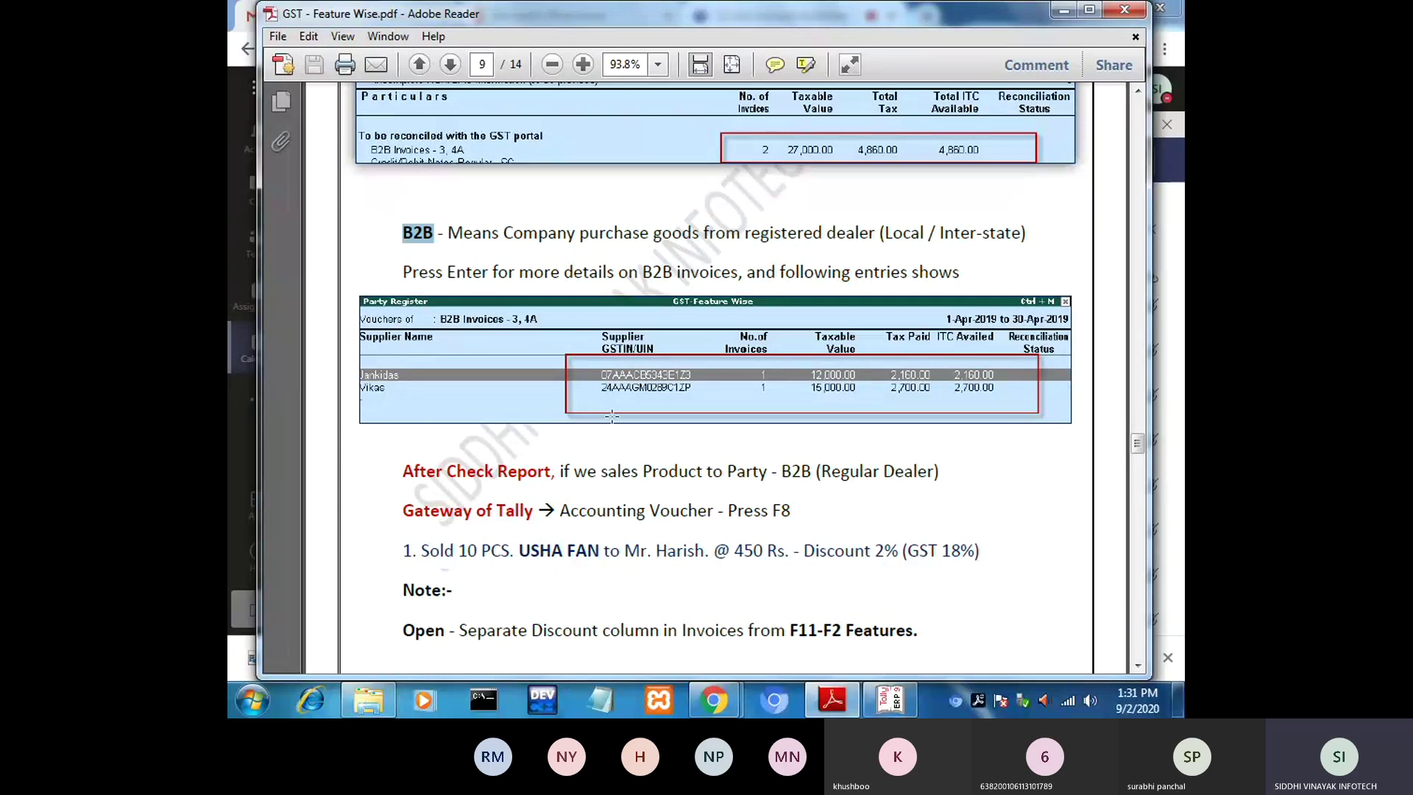
scroll(612, 416, up, 1)
click(426, 419)
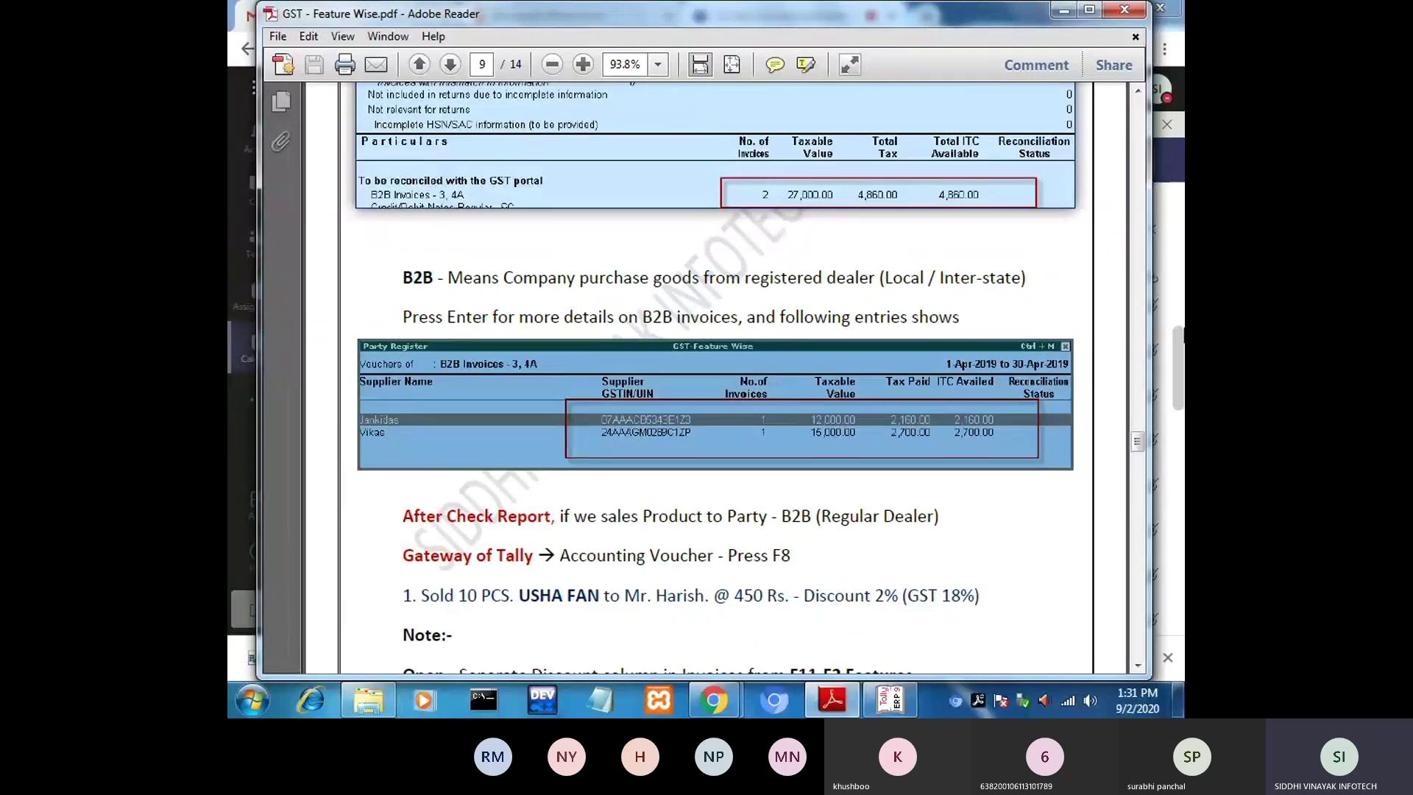
scroll(532, 376, down, 5)
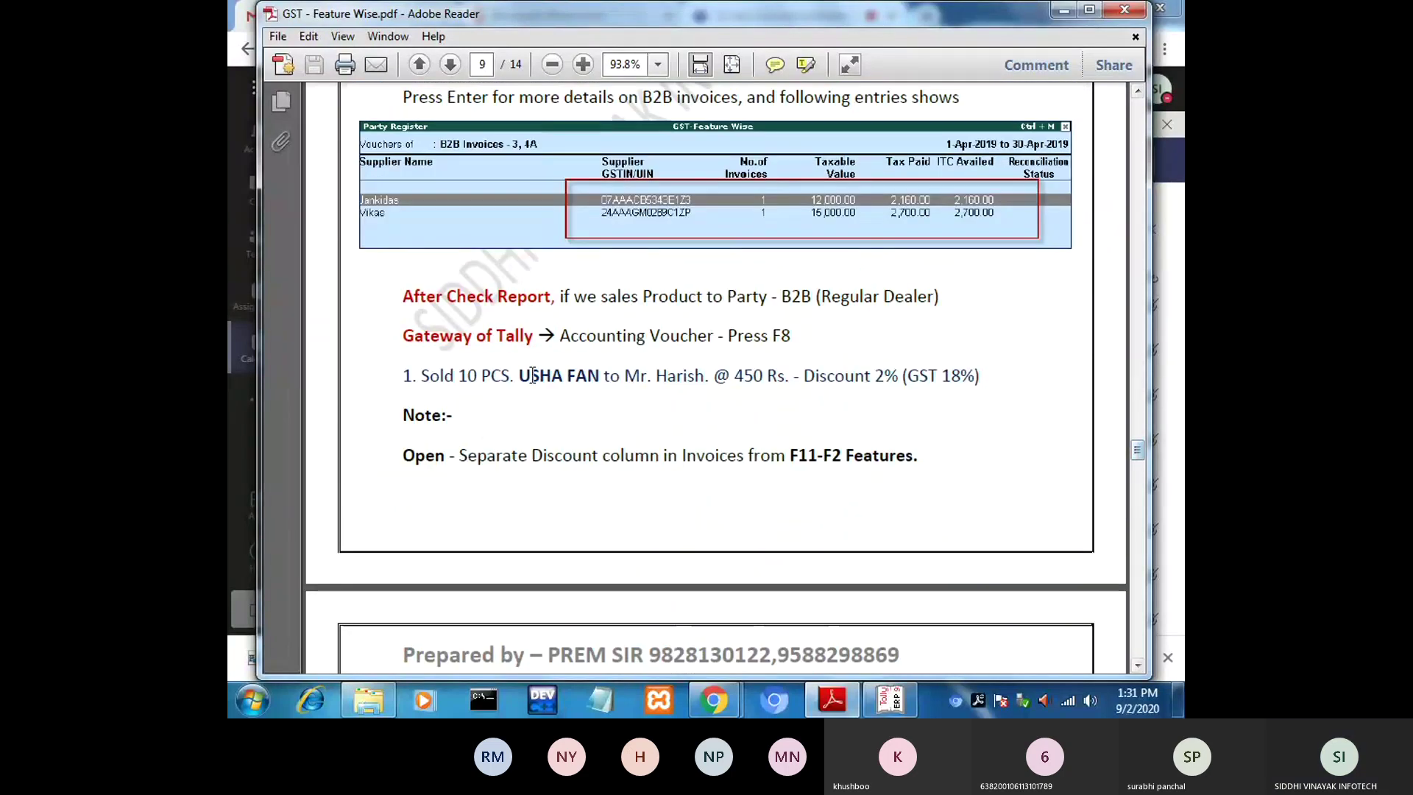
drag(482, 375, 651, 375)
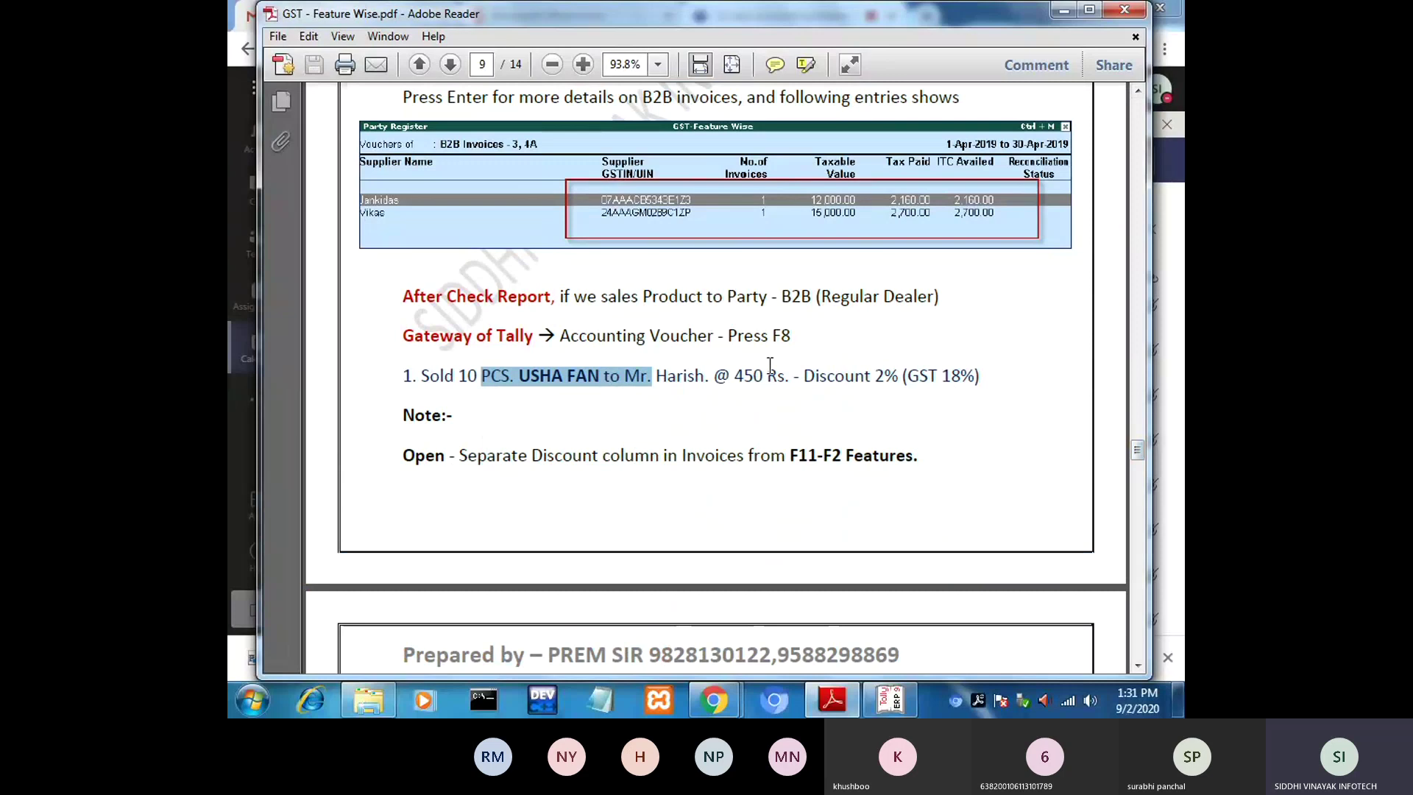
click(503, 379)
drag(624, 375, 729, 376)
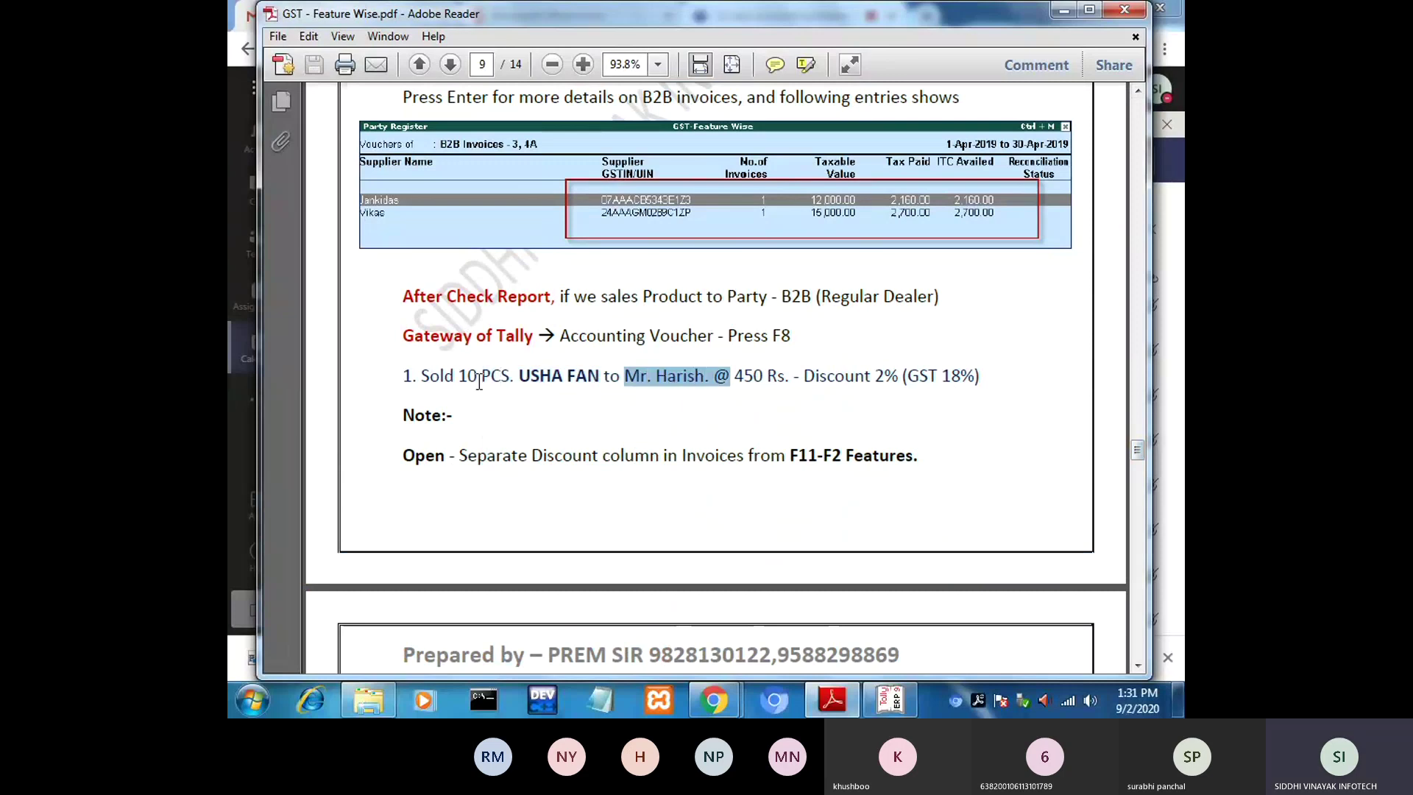
click(564, 376)
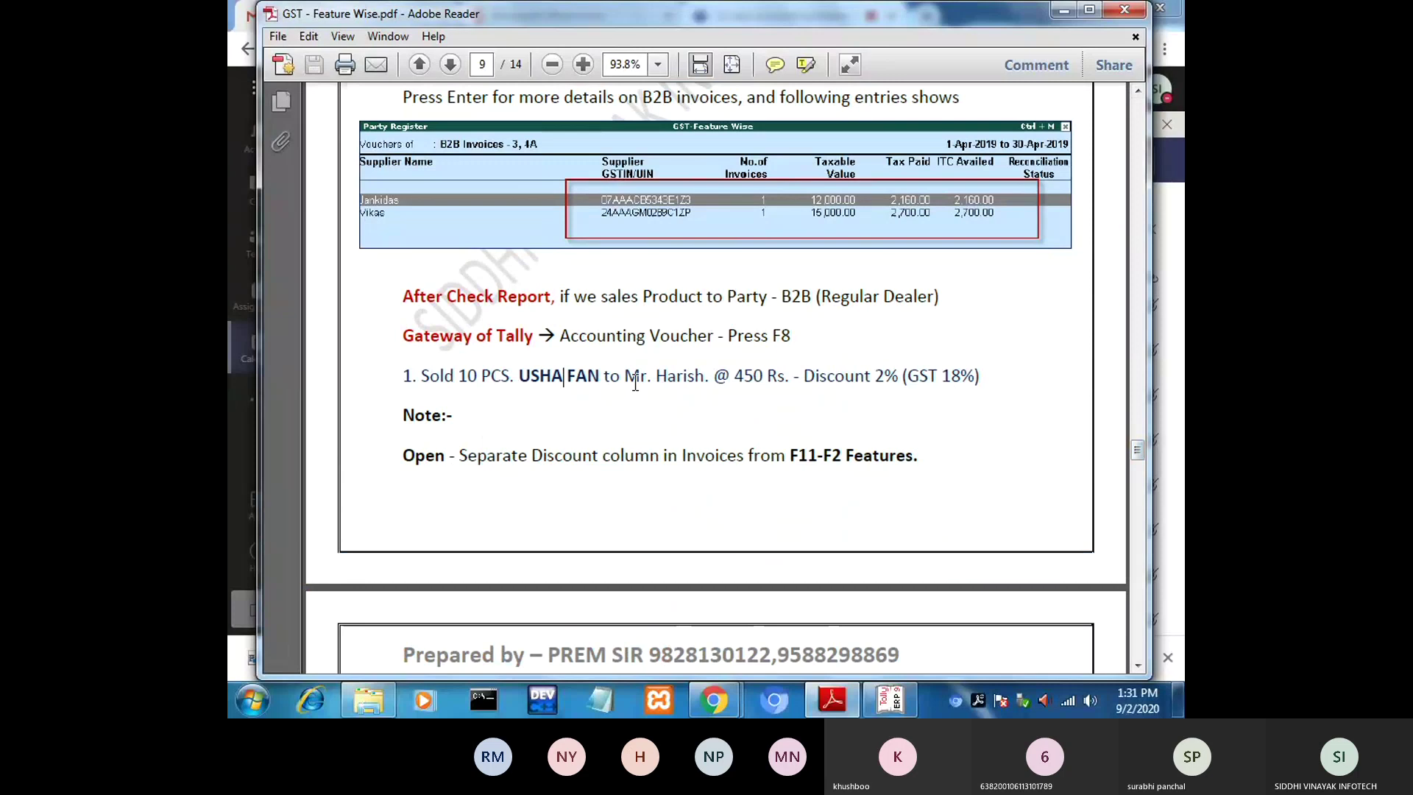
drag(625, 376, 728, 376)
click(674, 413)
click(679, 379)
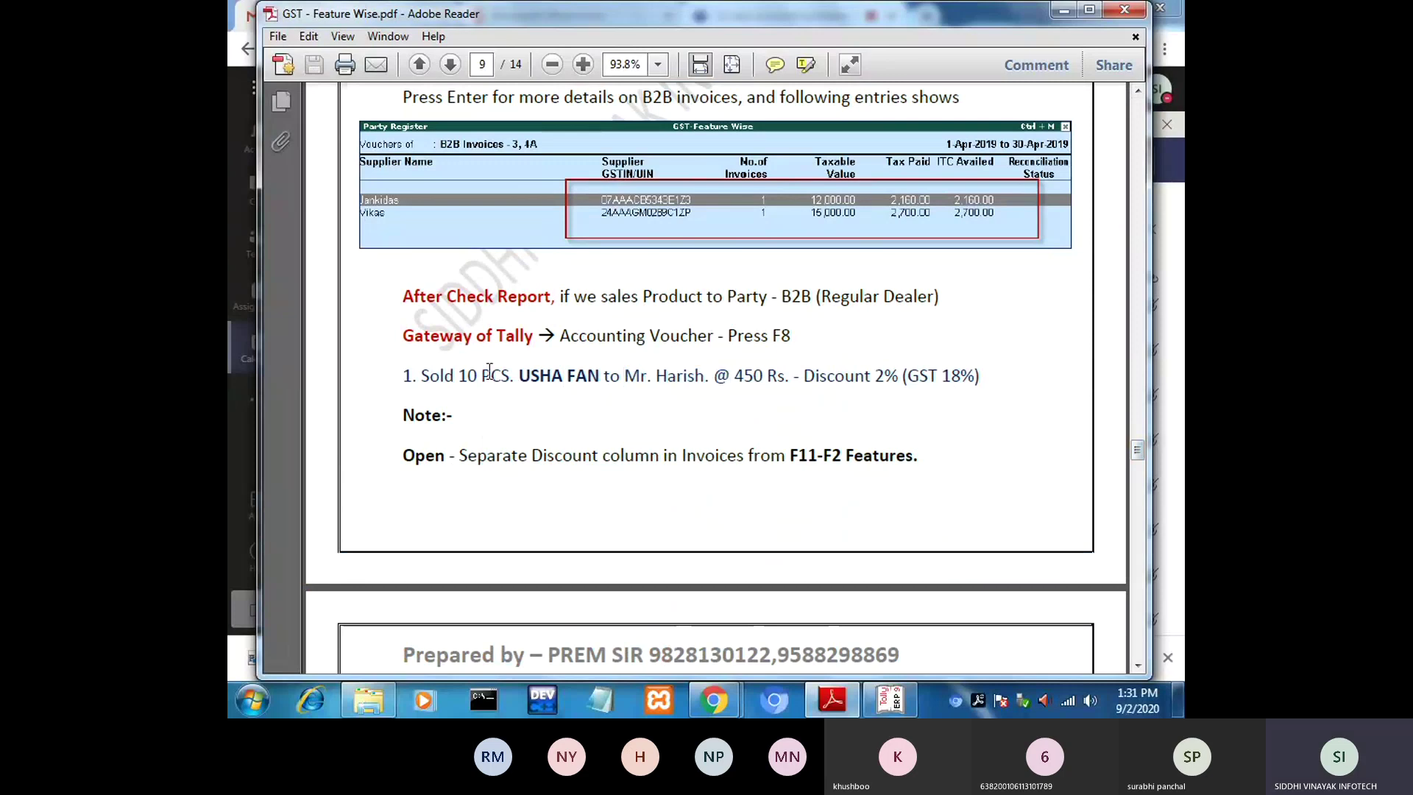
drag(421, 376, 600, 377)
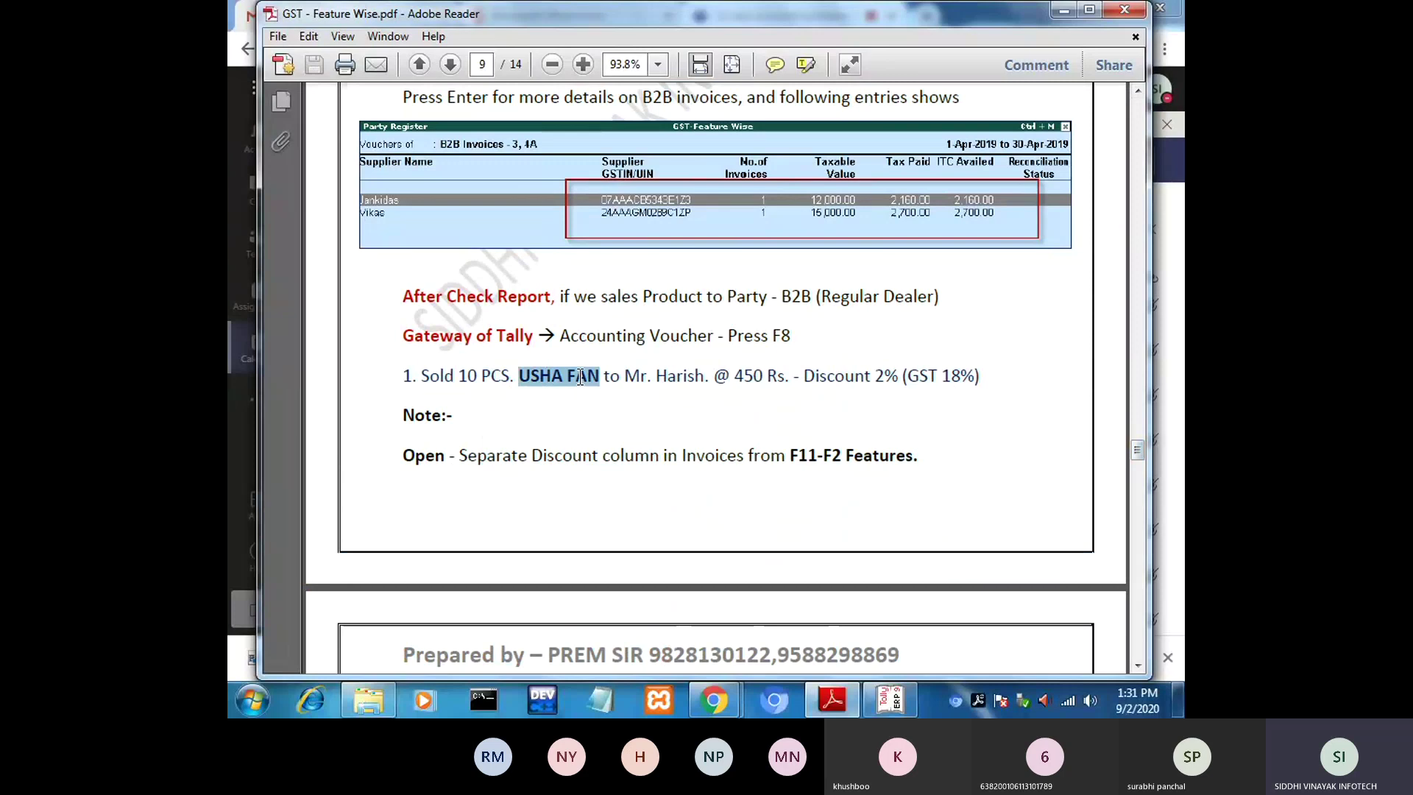
drag(734, 377, 781, 376)
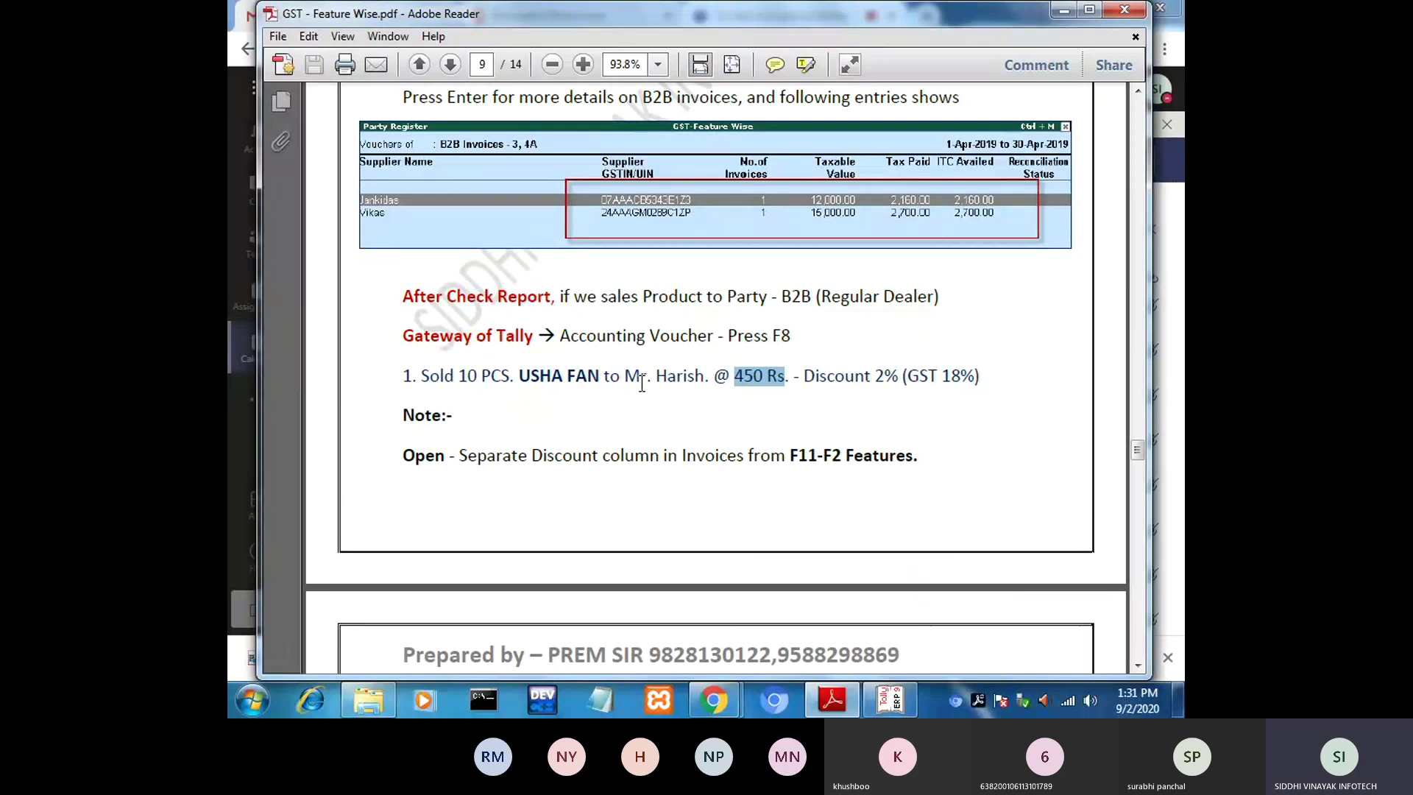
click(893, 701)
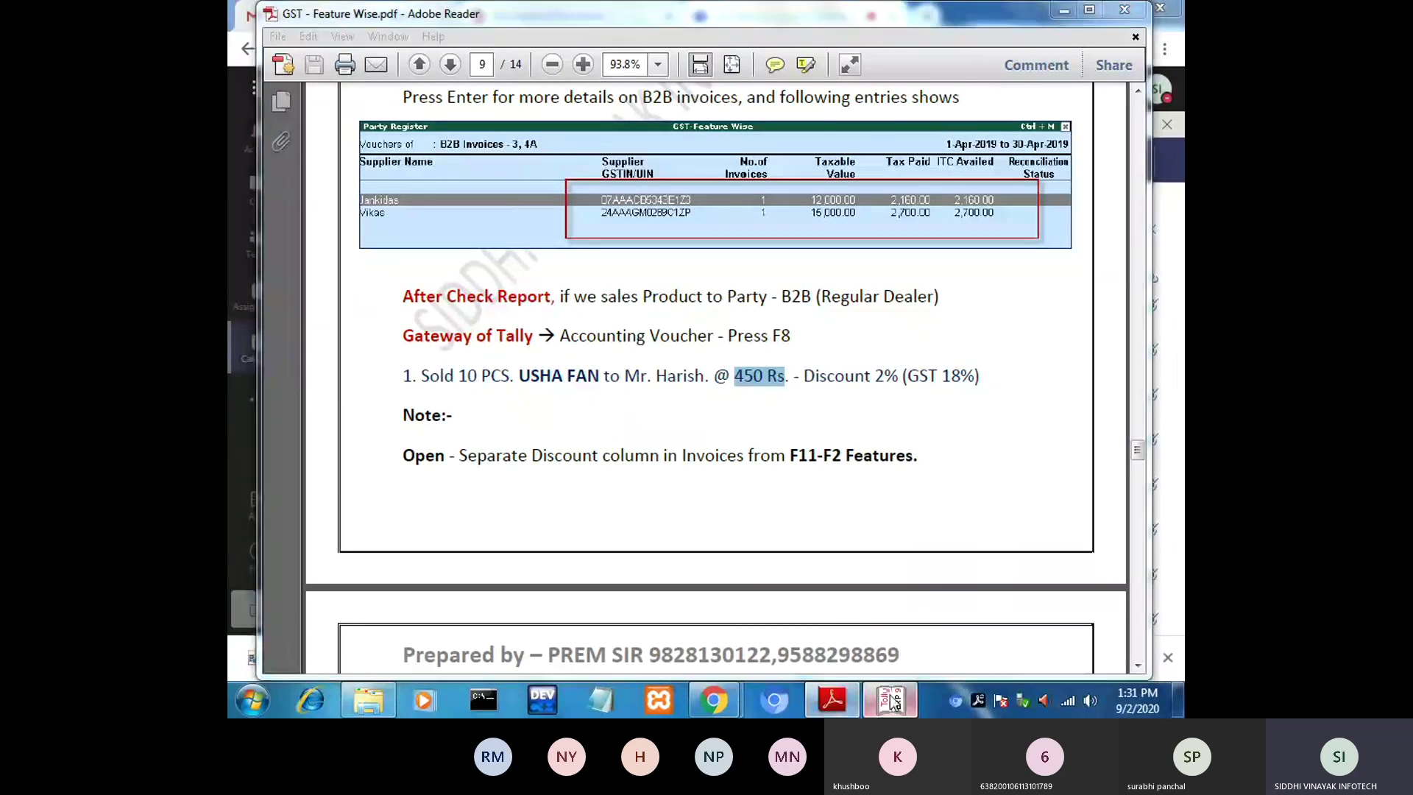
Return to Gateway of Tally and start a Sales voucher (F8) in Accounting Vouchers.
key(Escape)
key(Escape)
key(Escape)
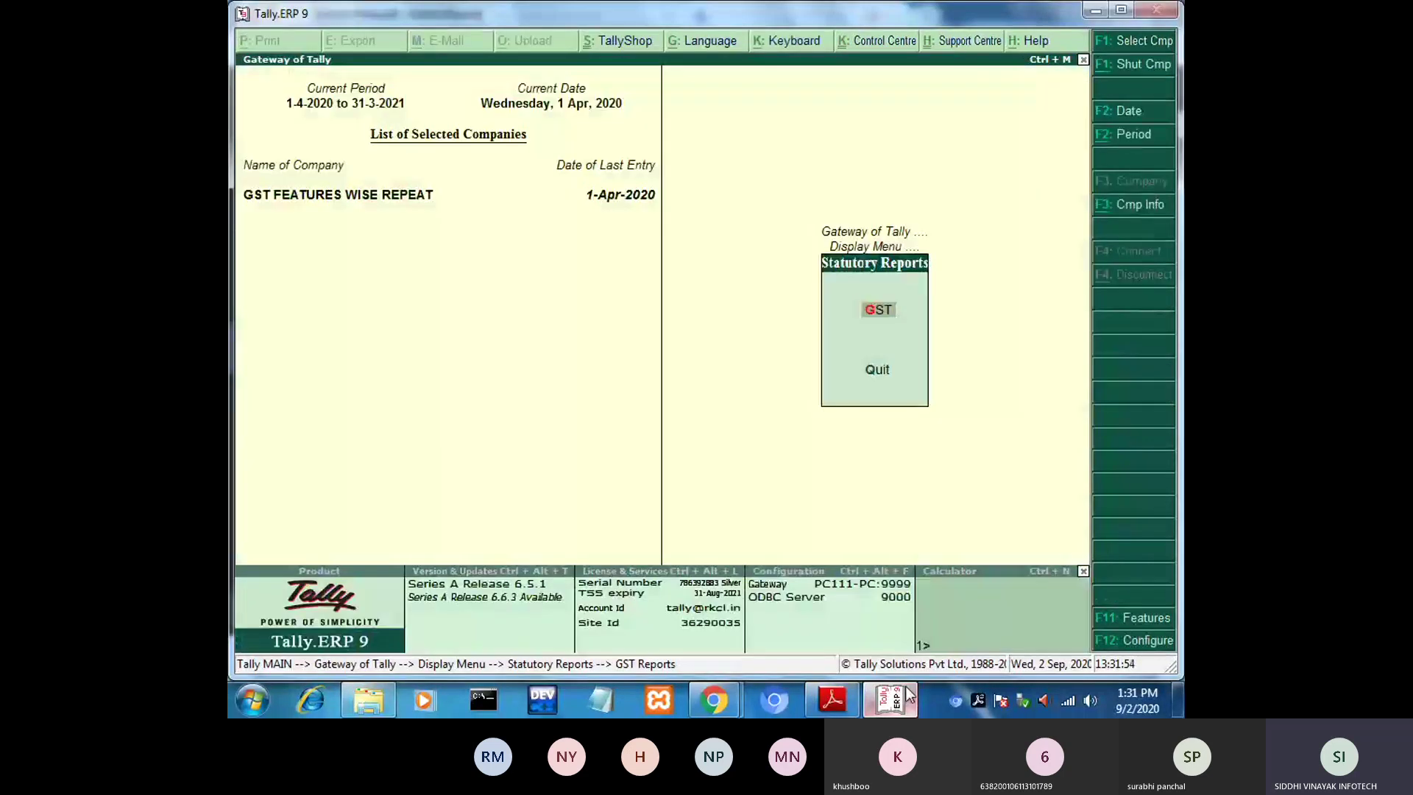
key(Escape)
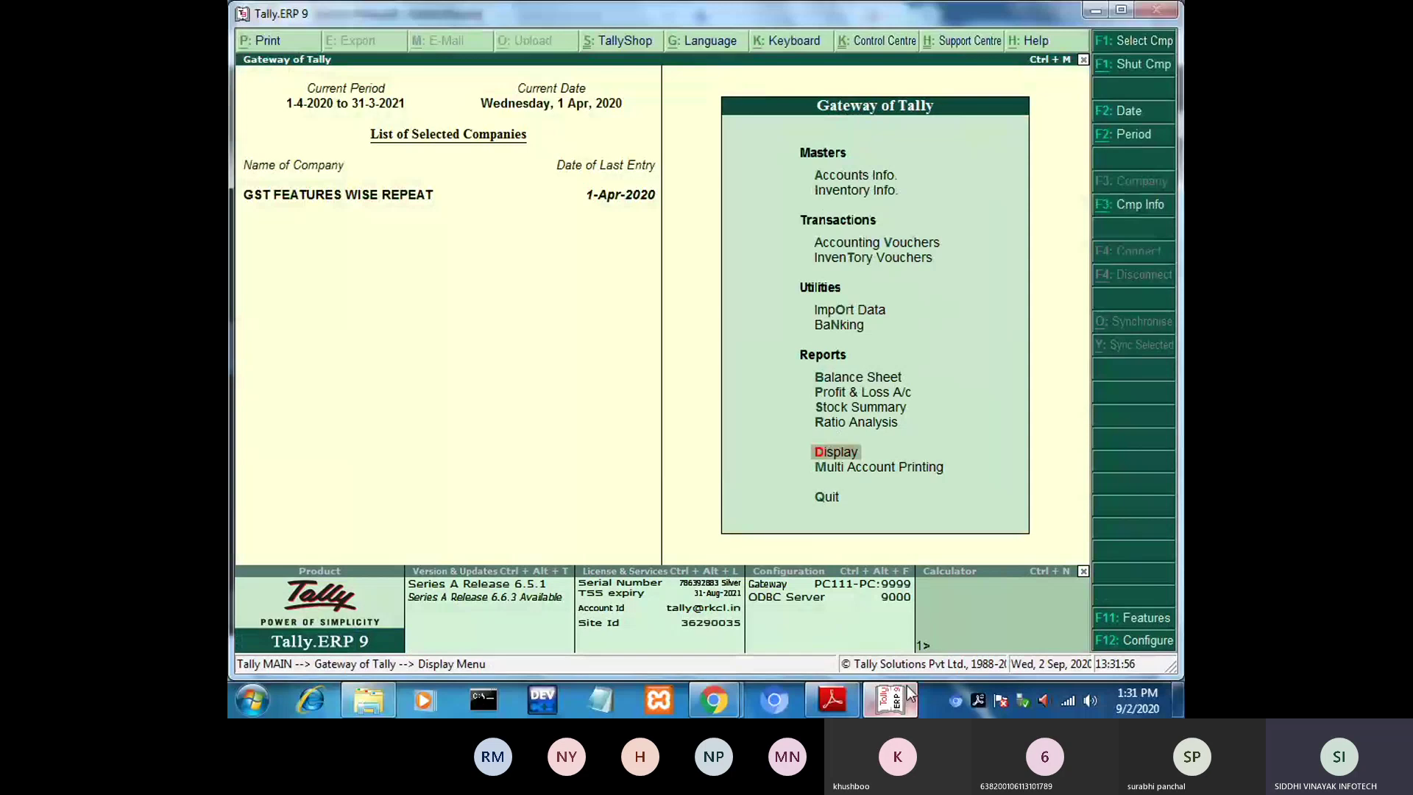
key(Up)
key(Up)
key(Up)
key(Up)
key(Up)
key(Up)
key(Up)
key(Up)
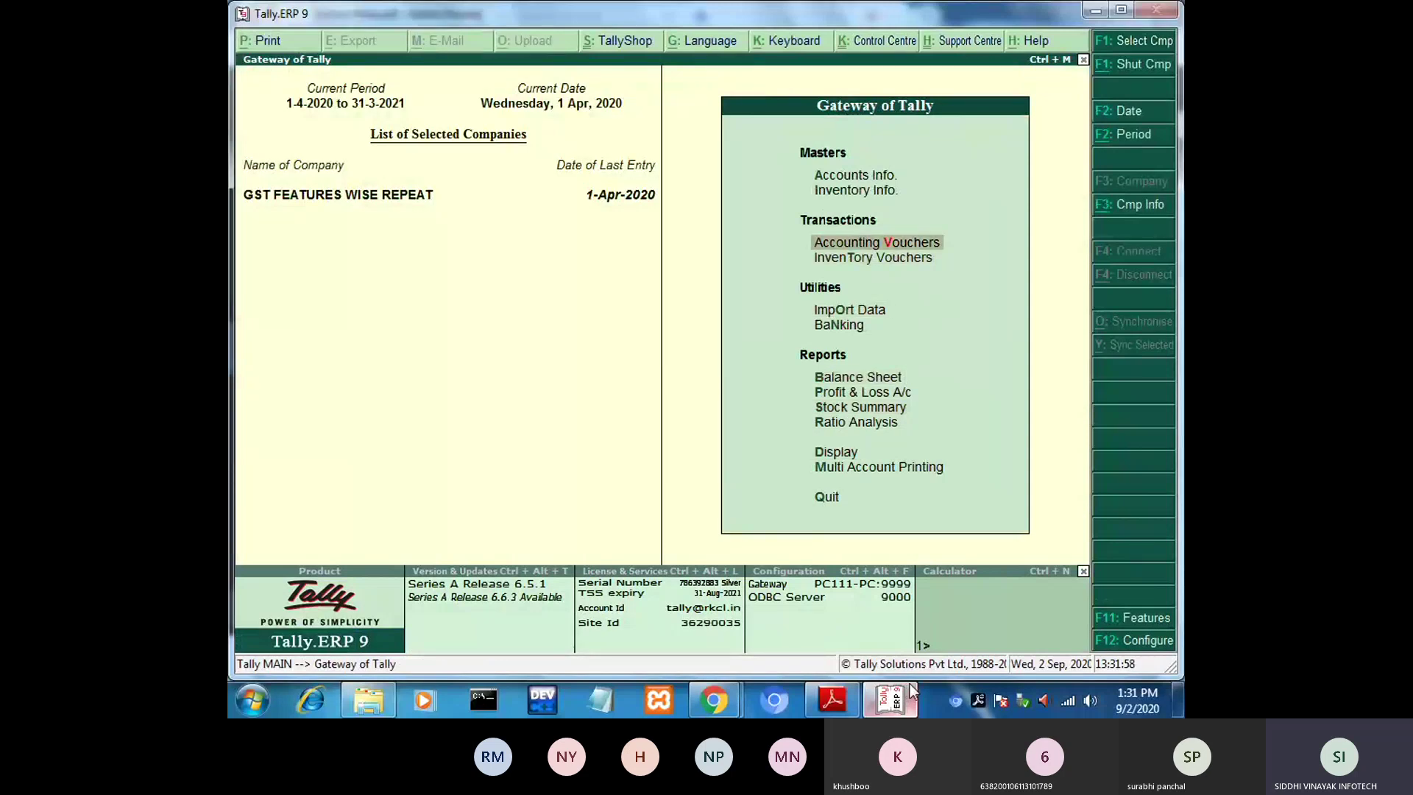
key(Return)
key(F8)
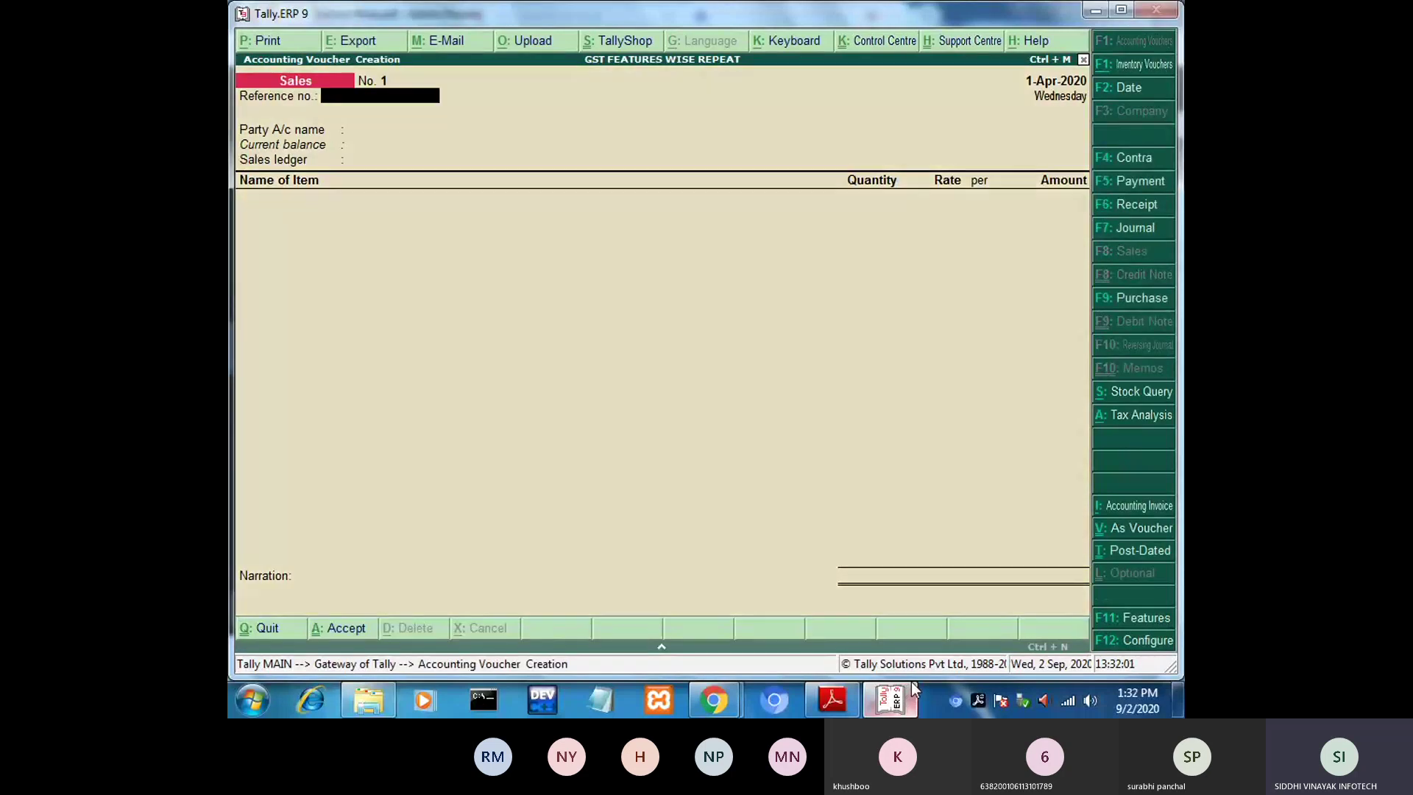
Select the local debtor as party, accept Party Details and choose the Sales ledger.
key(Down)
key(Down)
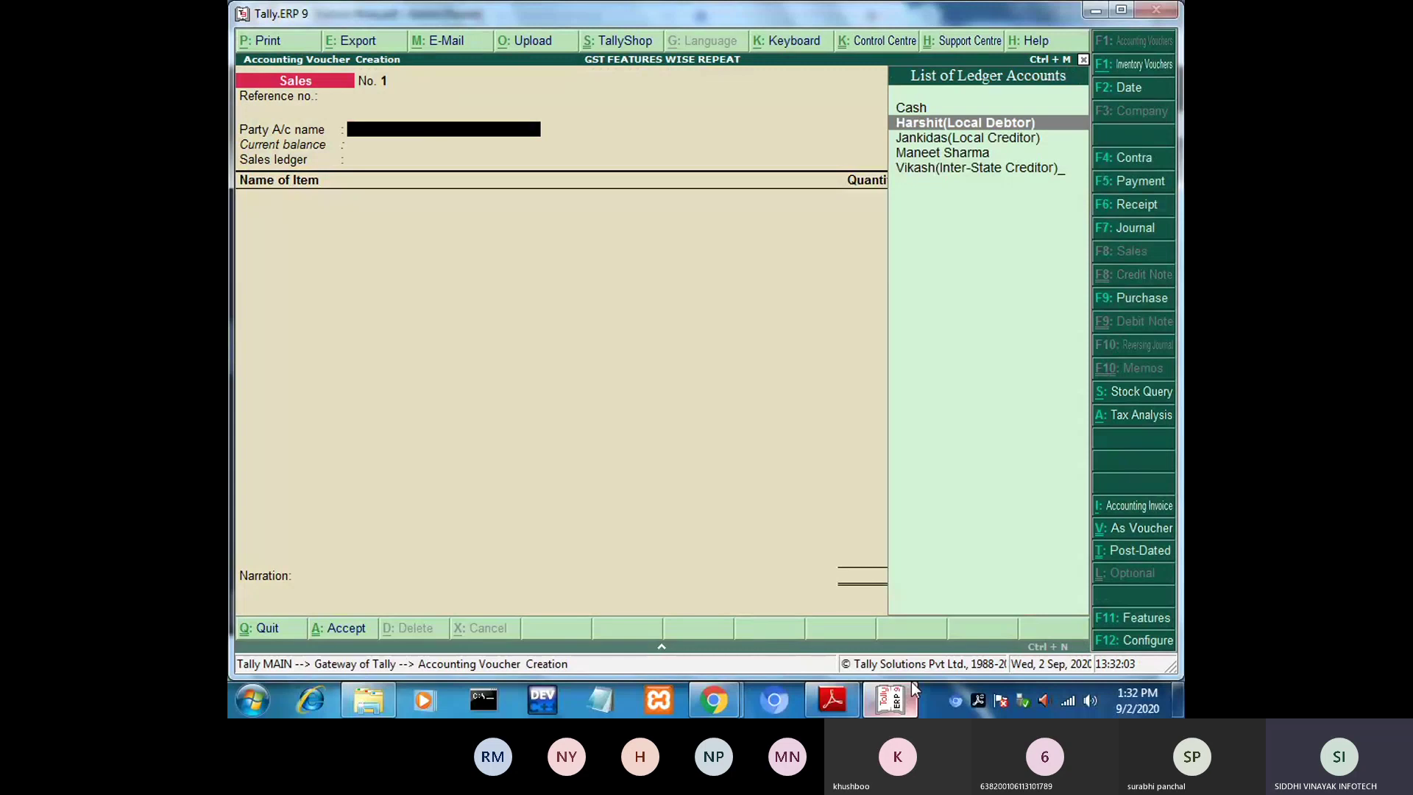
key(Up)
key(Return)
key(Return)
key(Return)
key(Return)
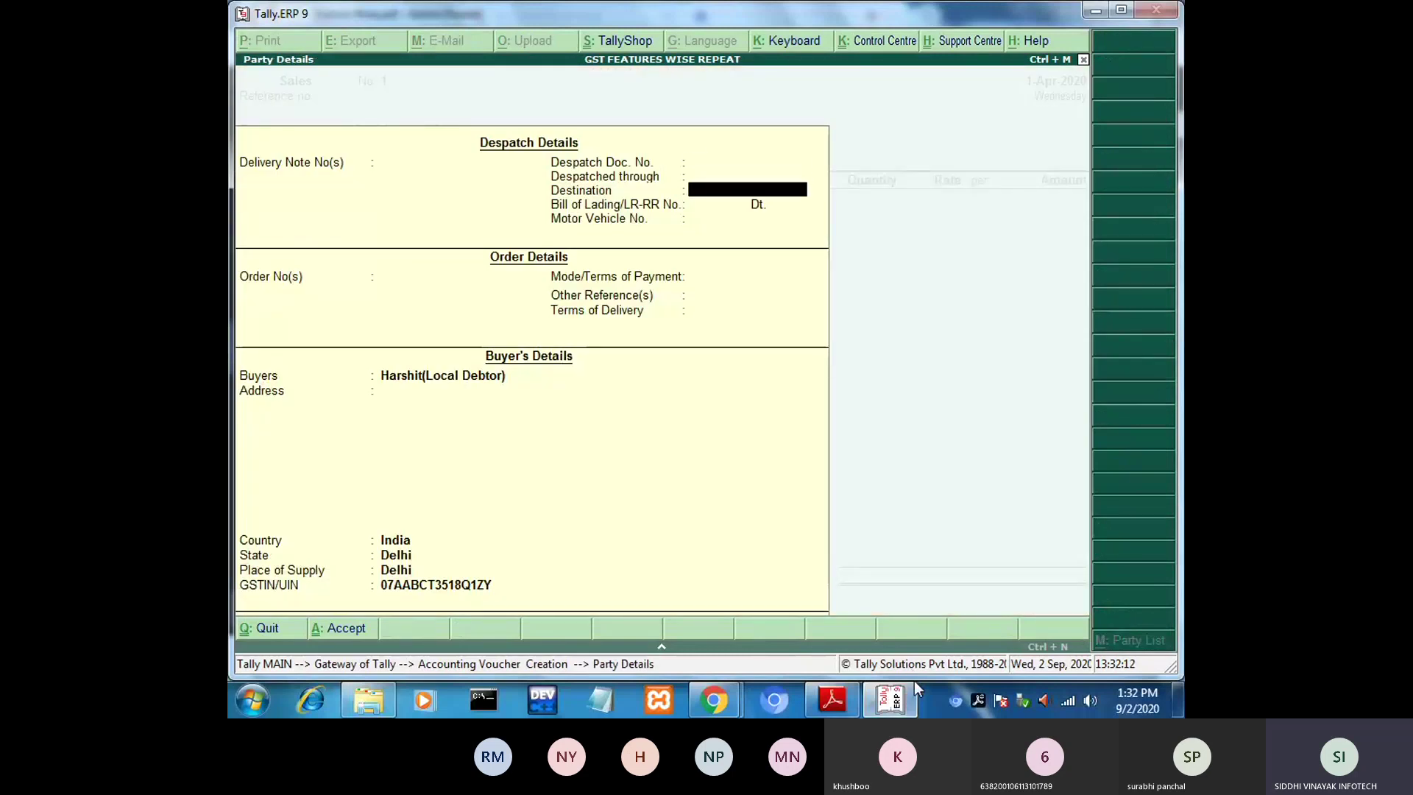
key(Return)
key(Return)
key(Return)
key(Return)
key(Return)
key(Return)
key(Return)
key(Return)
key(Return)
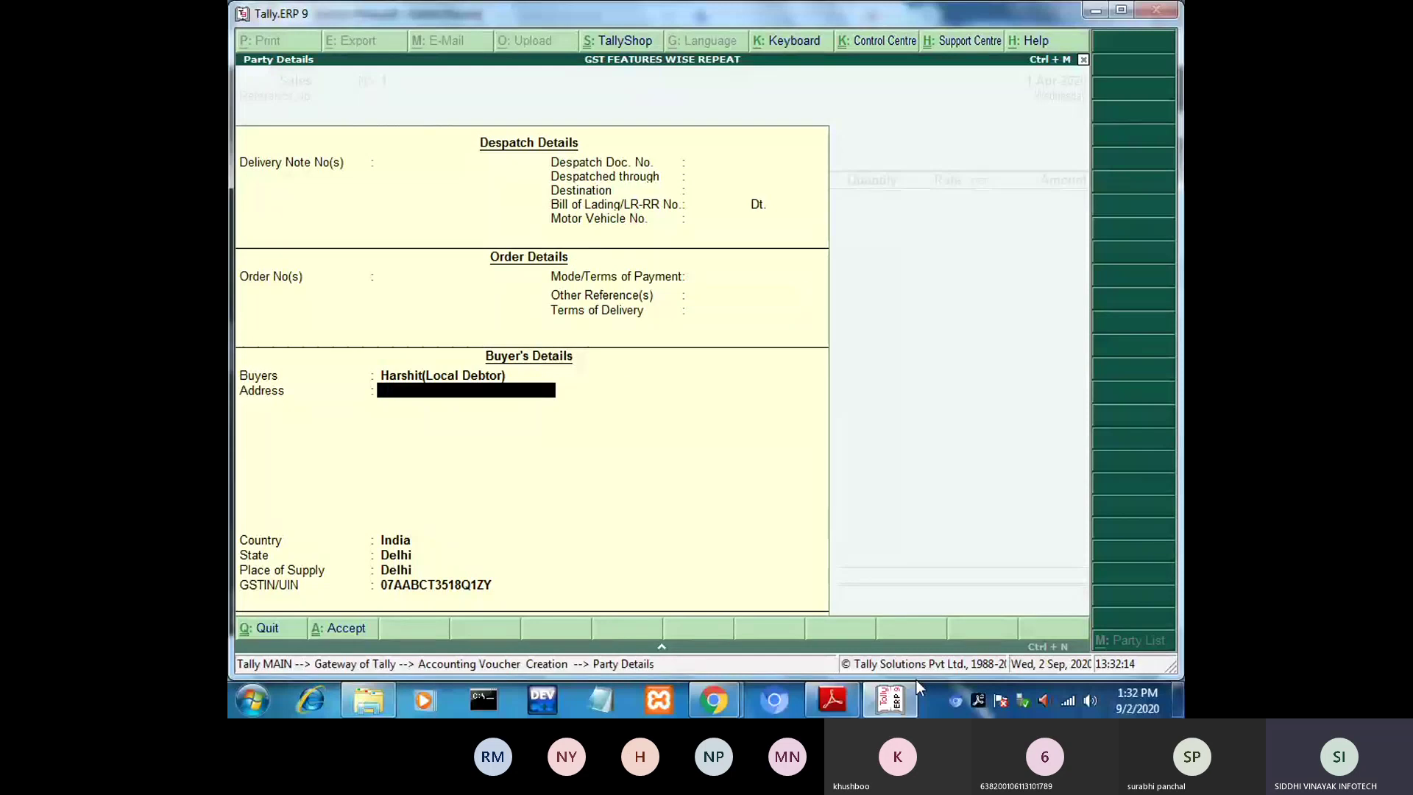
key(Return)
key(Return)
key(Return)
key(Return)
key(Return)
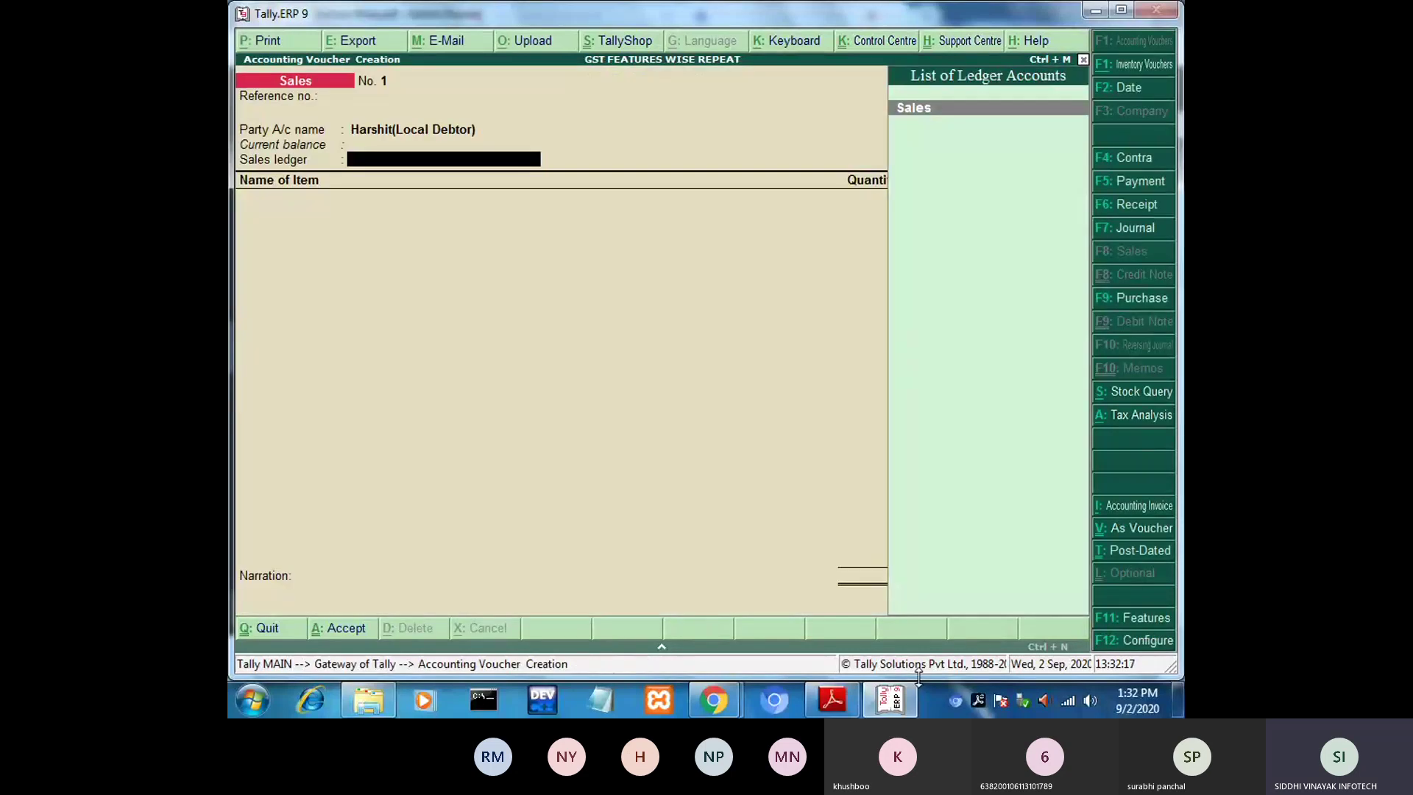
key(Return)
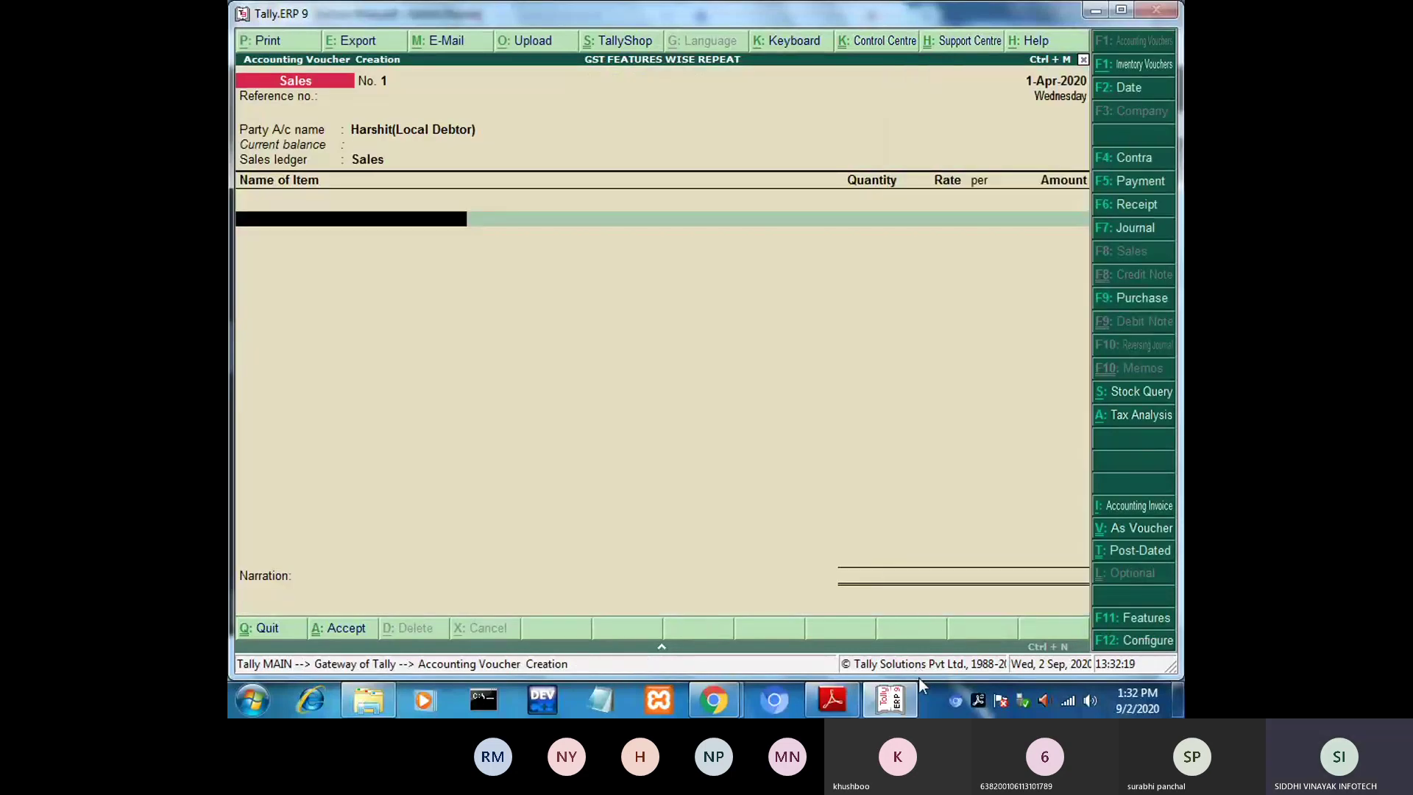
click(887, 703)
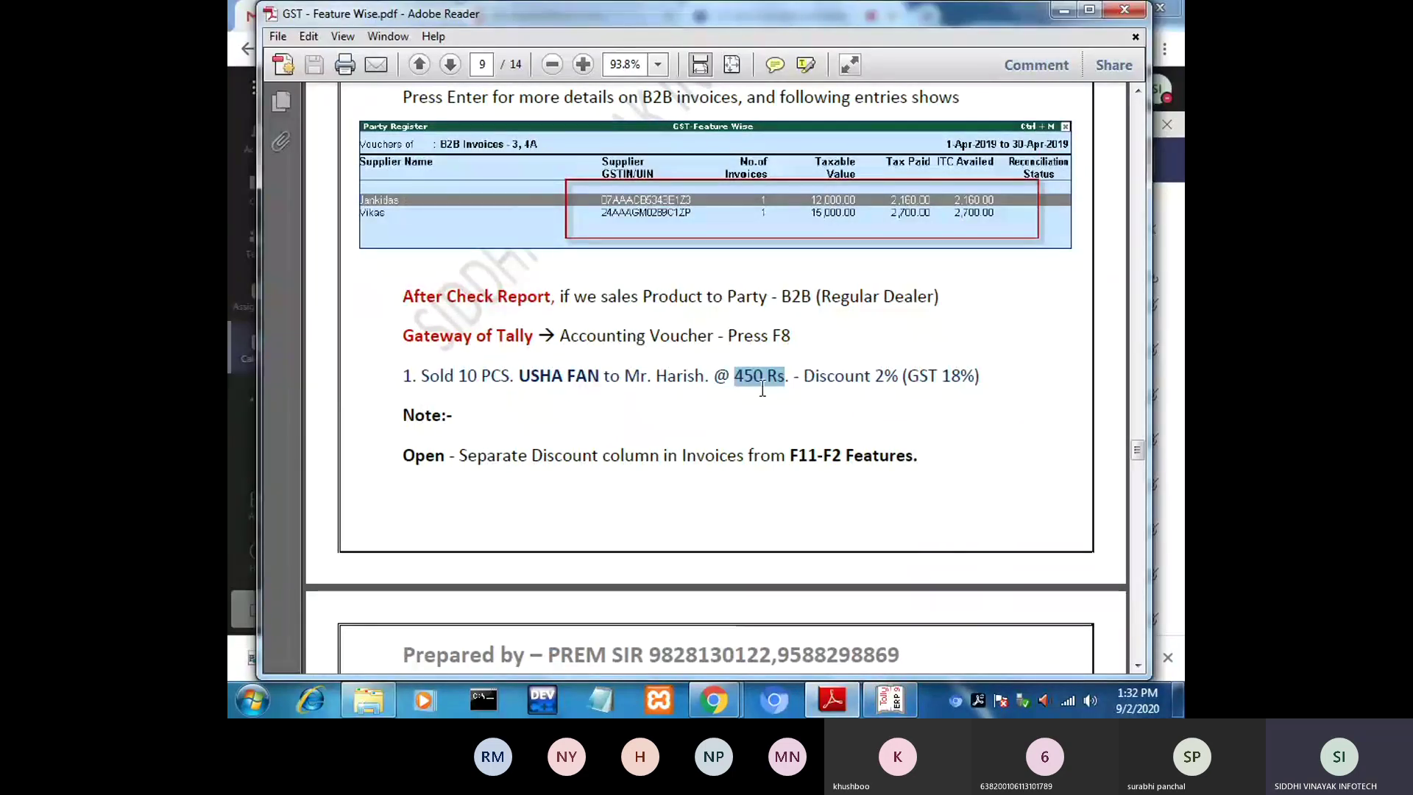
Add Usha Fan to Sales No. 1: 10 pcs at 450 per pcs, amount 4,500.00.
click(908, 699)
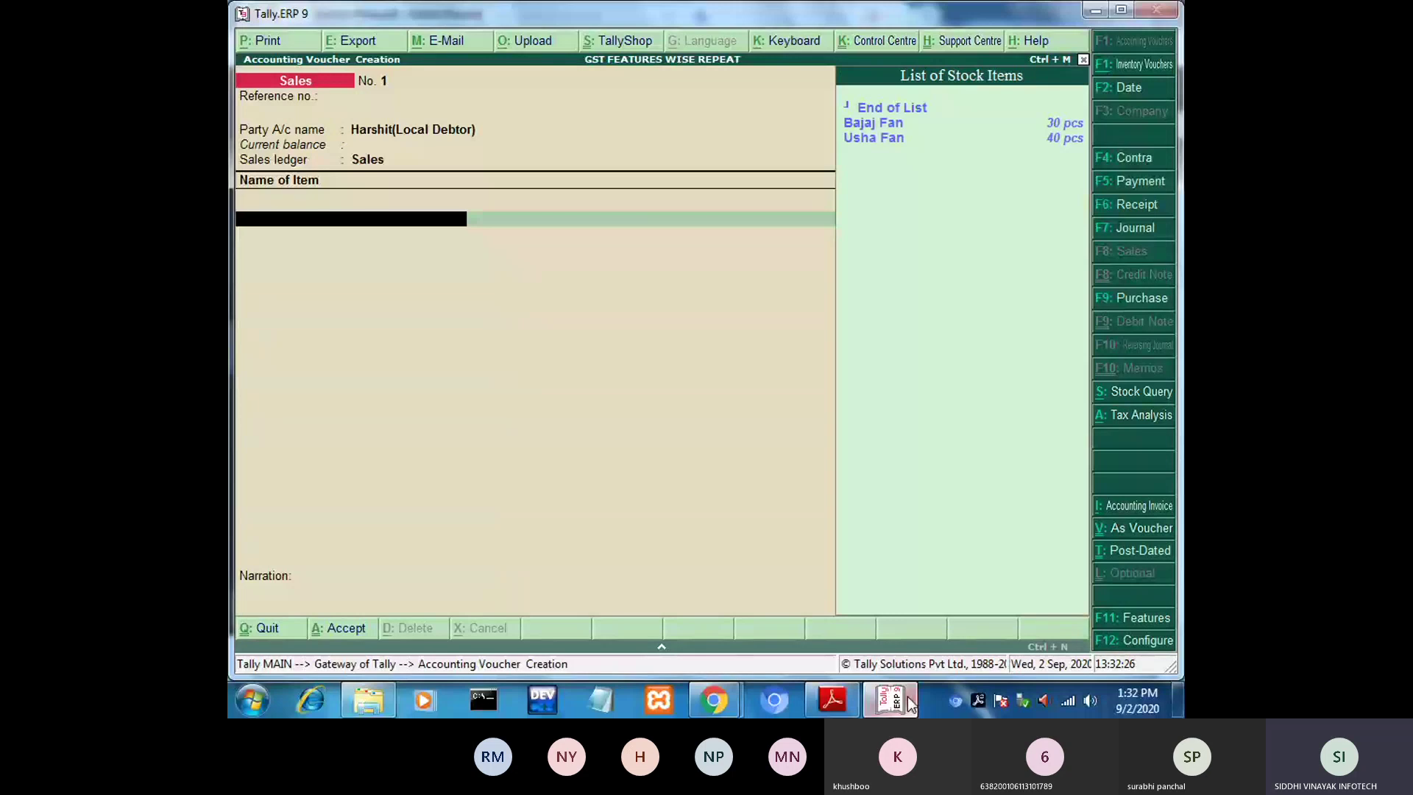
key(Down)
key(Down)
key(Return)
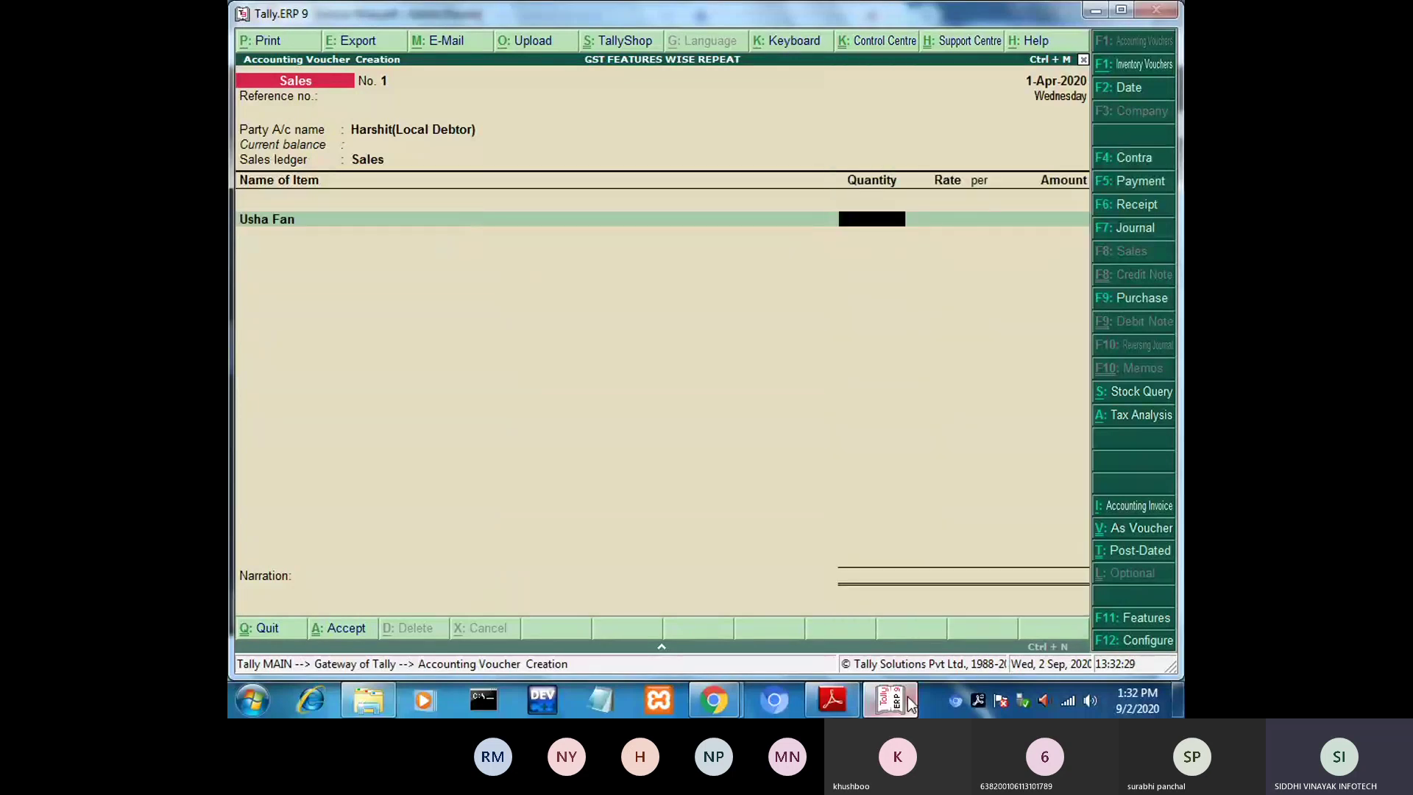
text(10)
key(Return)
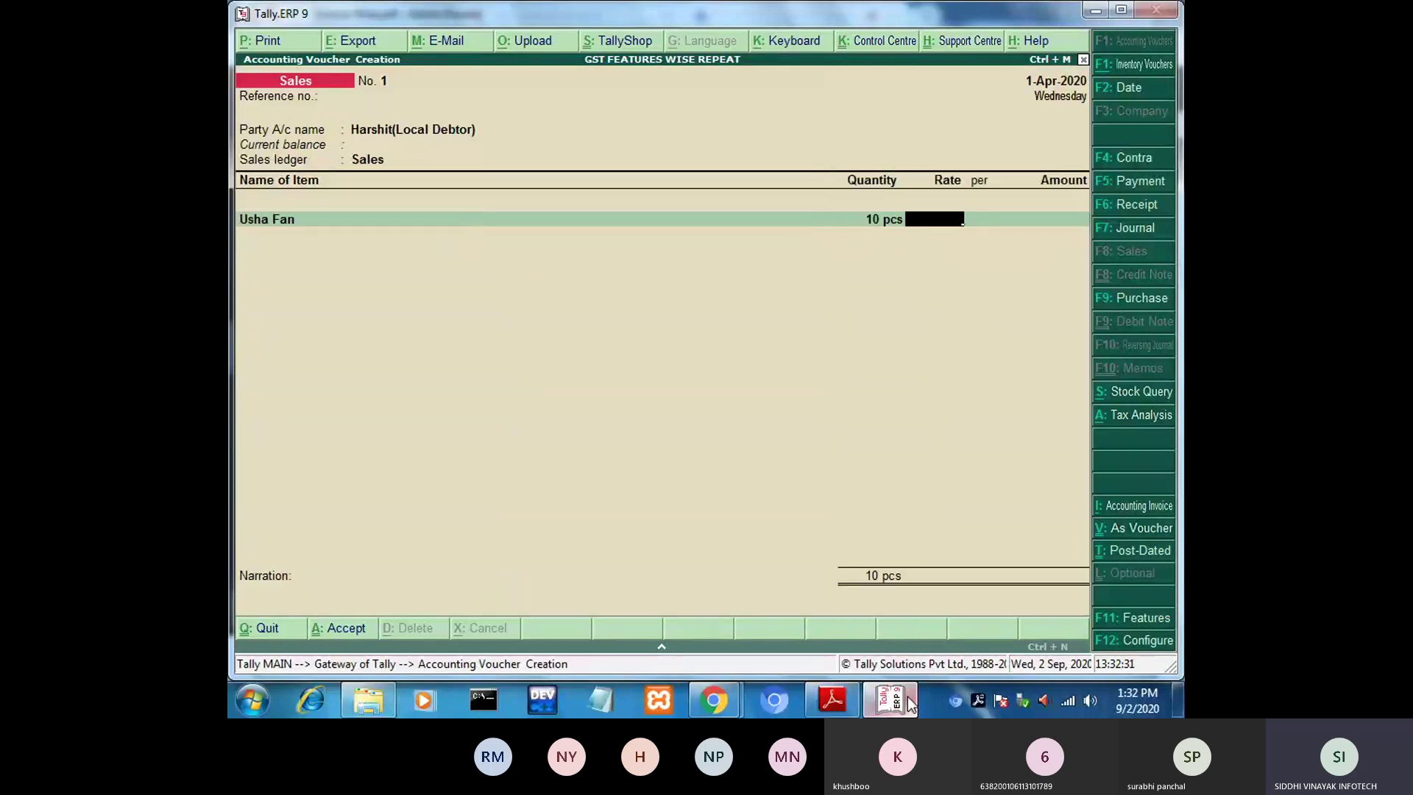
text(450)
key(Return)
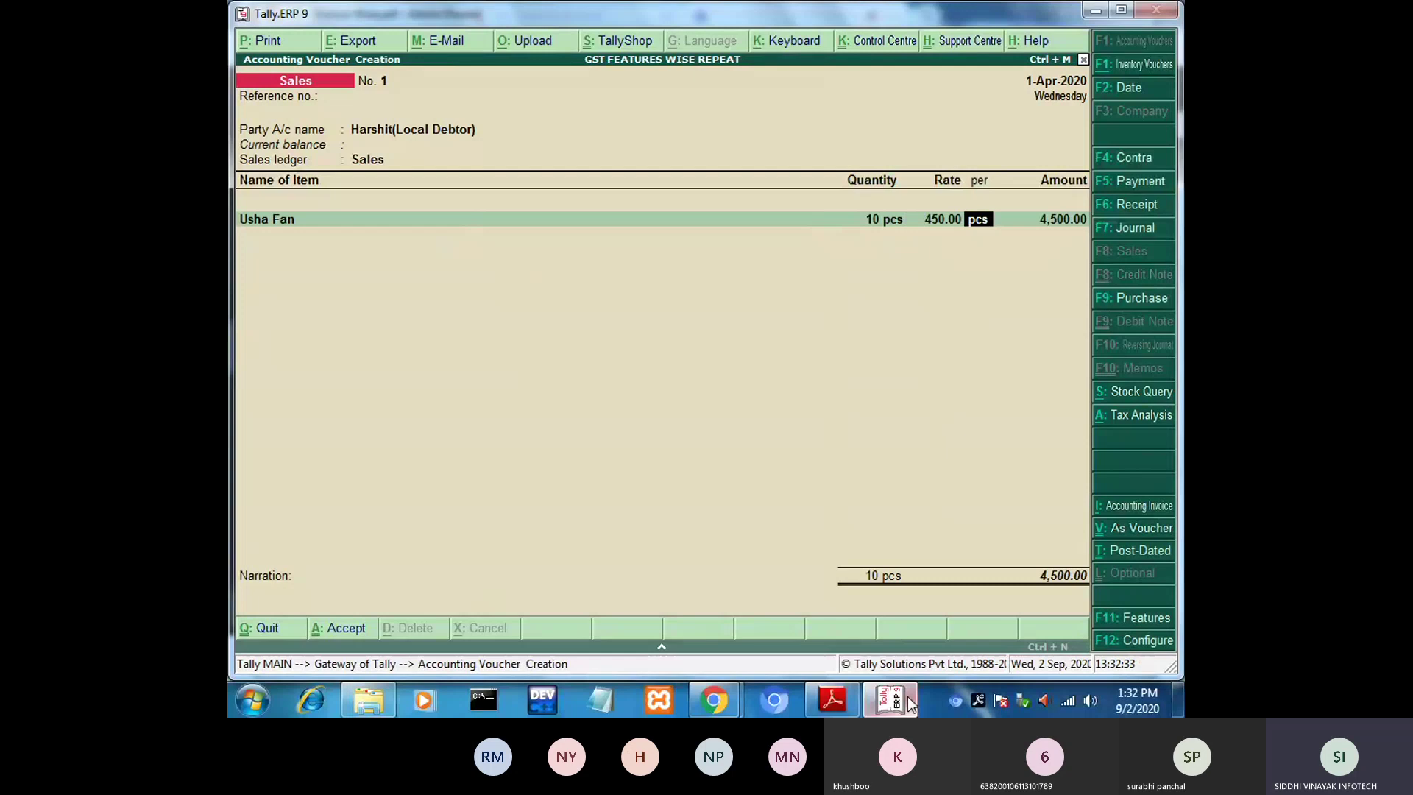
key(Return)
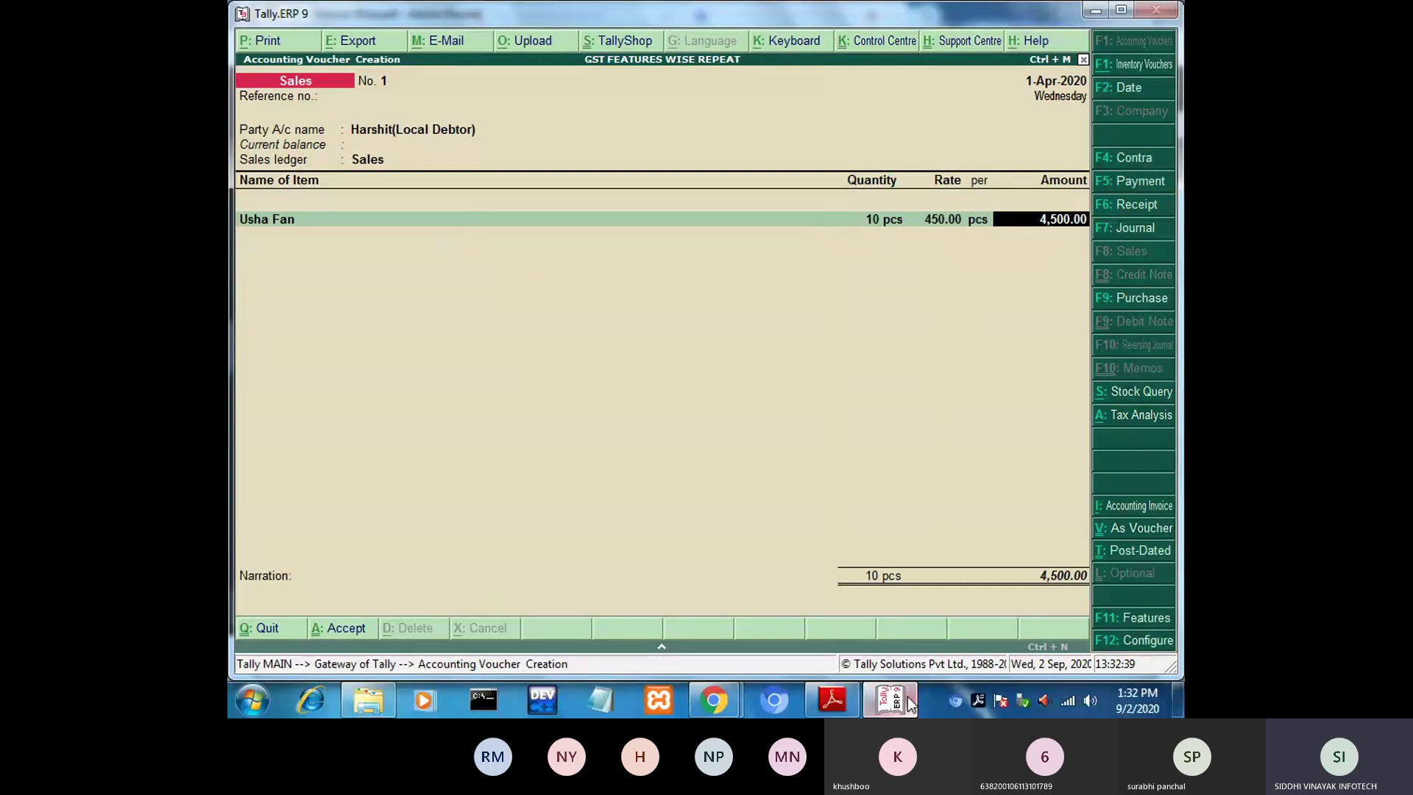
key(Return)
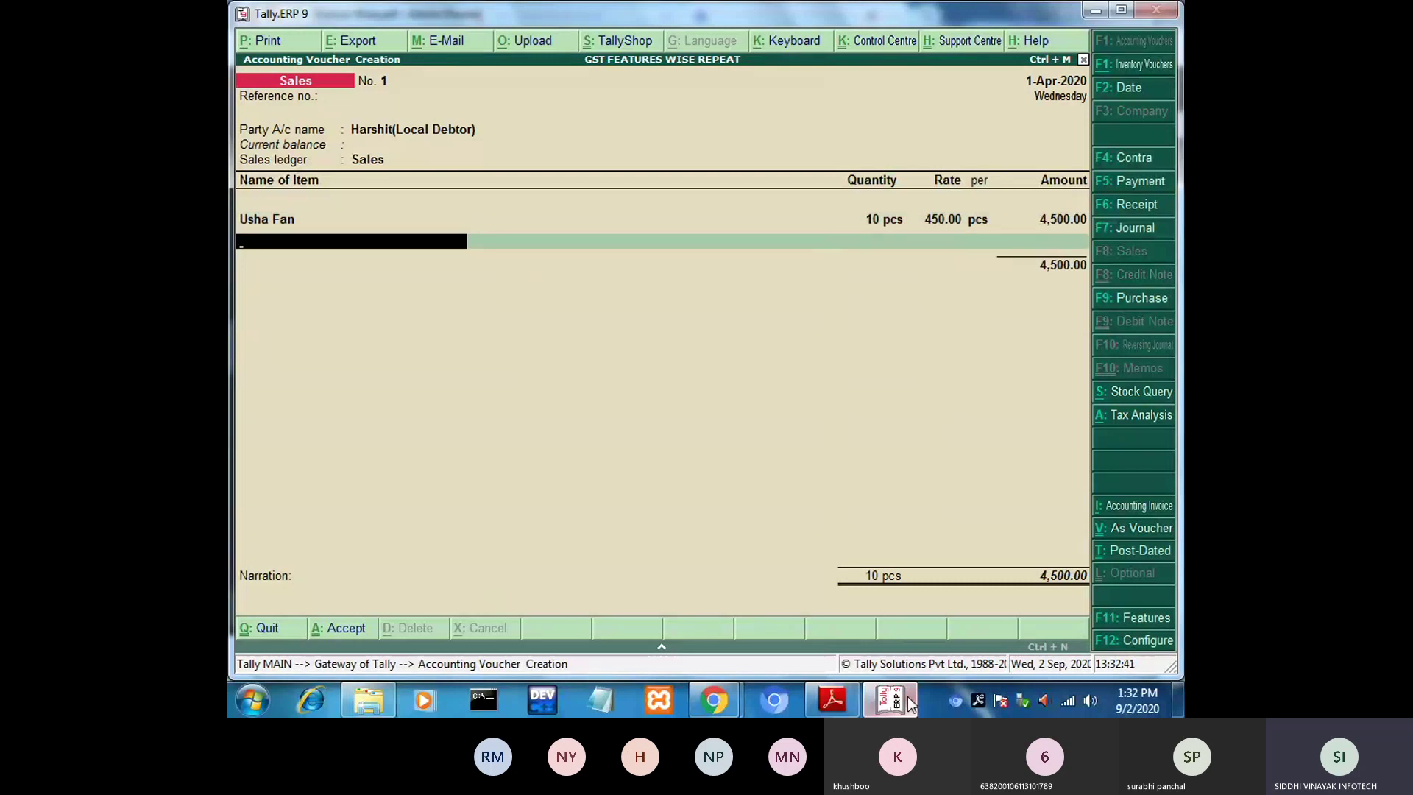
Add the Cgst and Sgst tax ledgers at 405.00 each, totalling 5,310.00.
key(Return)
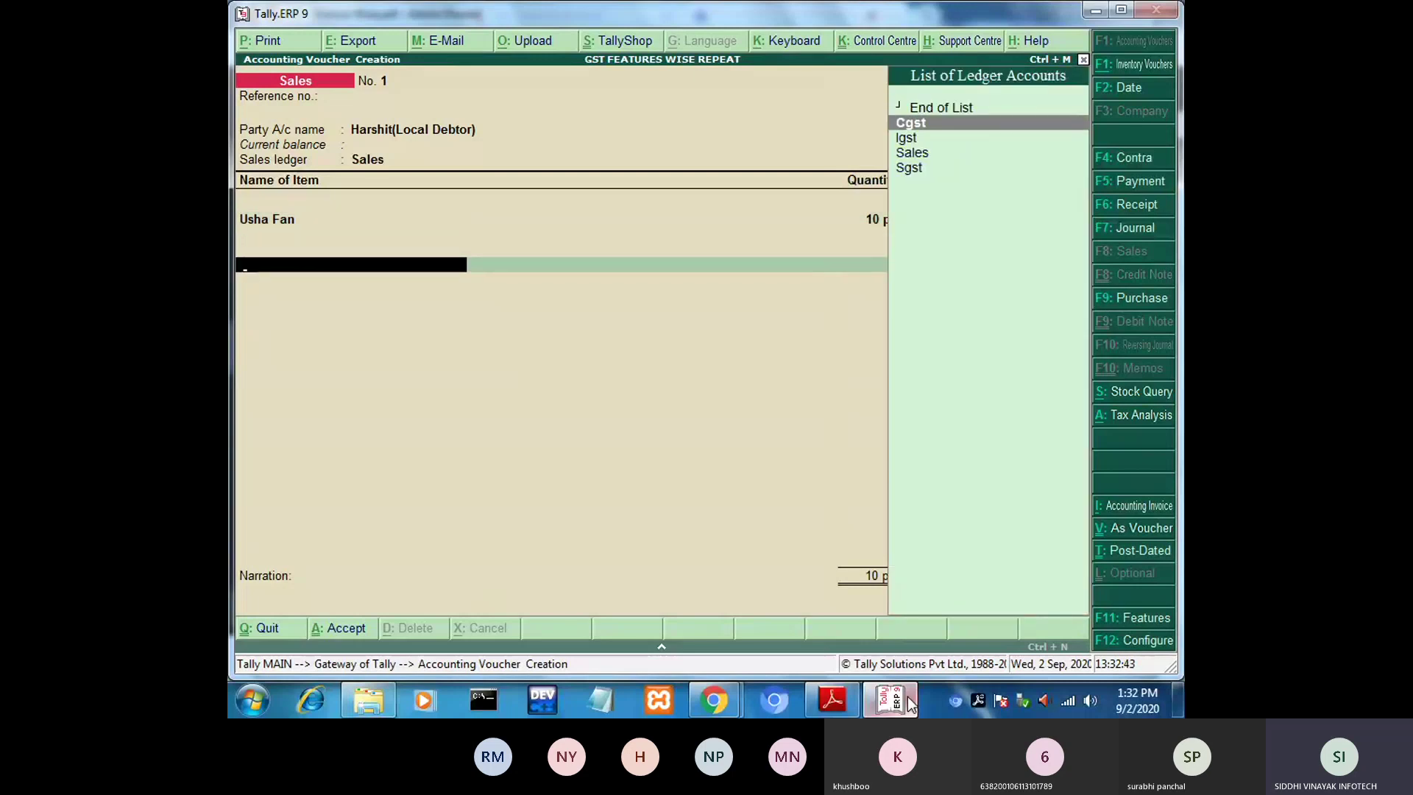
key(Return)
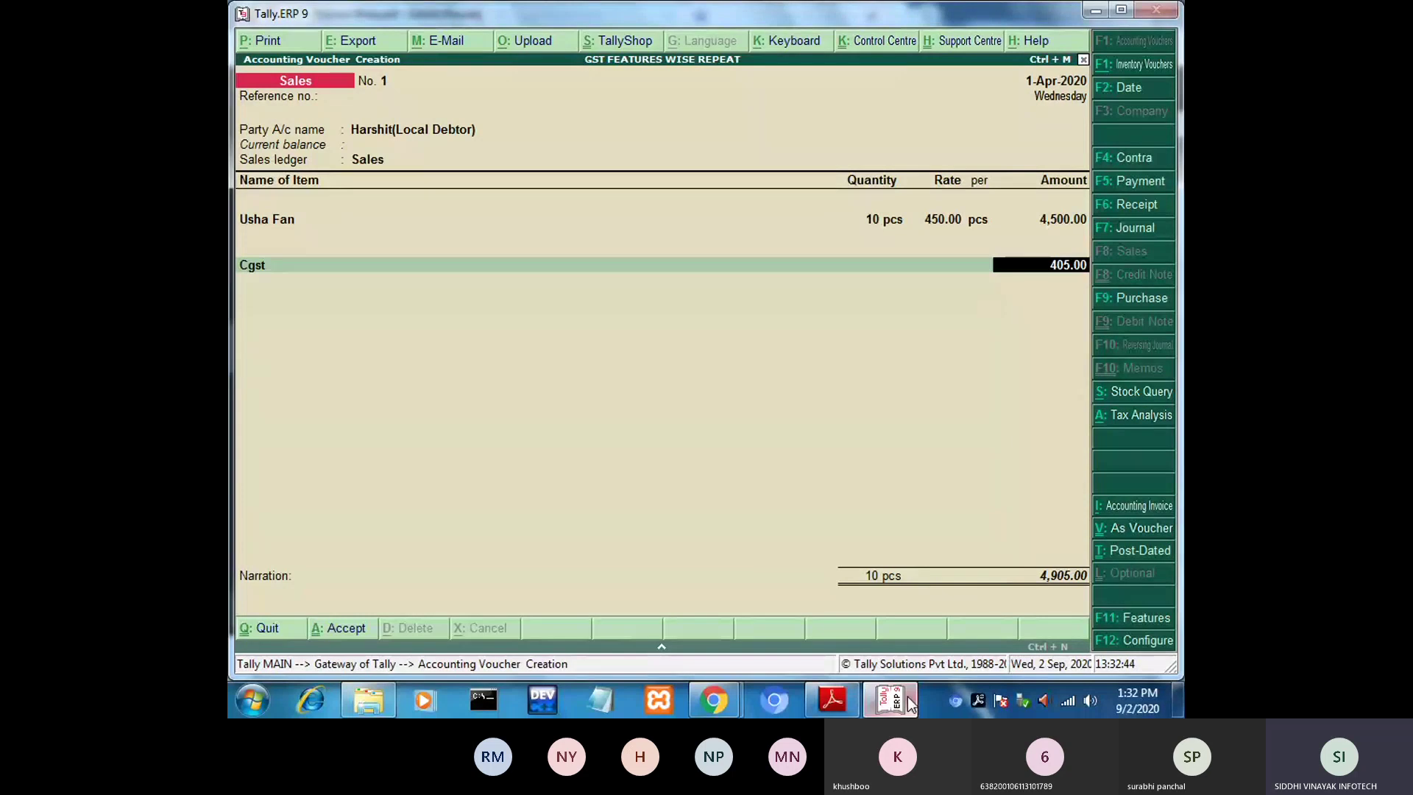
key(Return)
key(Down)
key(Down)
key(Down)
key(Down)
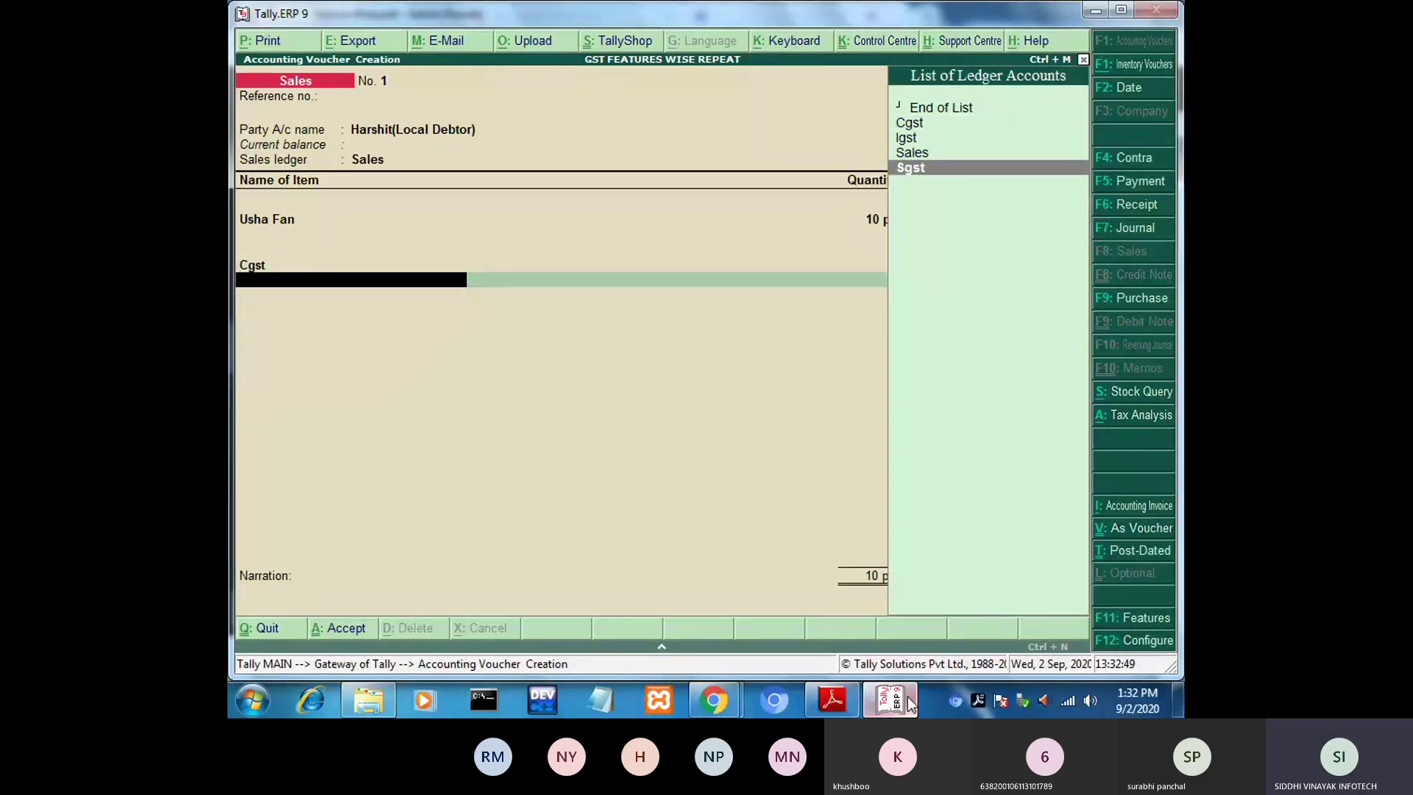
key(Return)
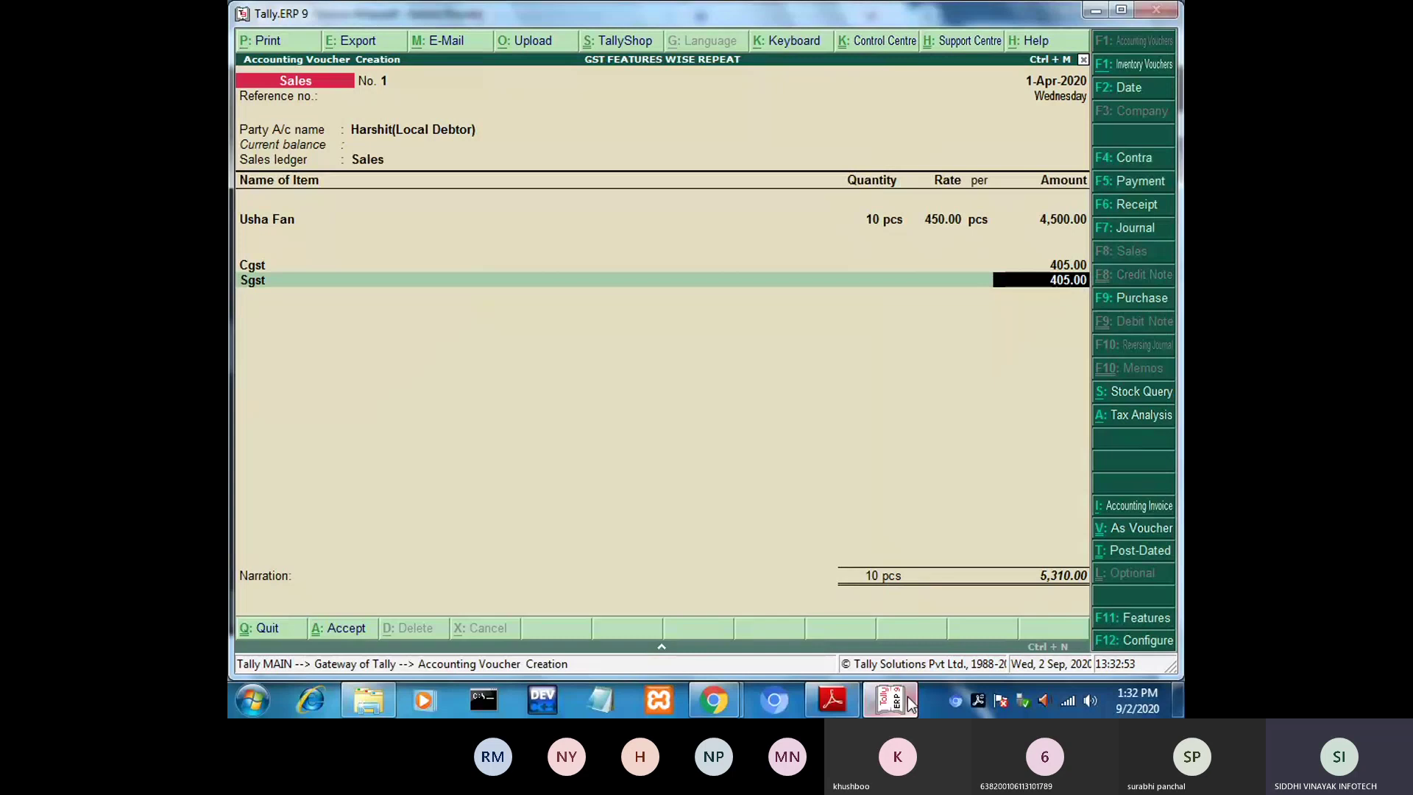
click(910, 703)
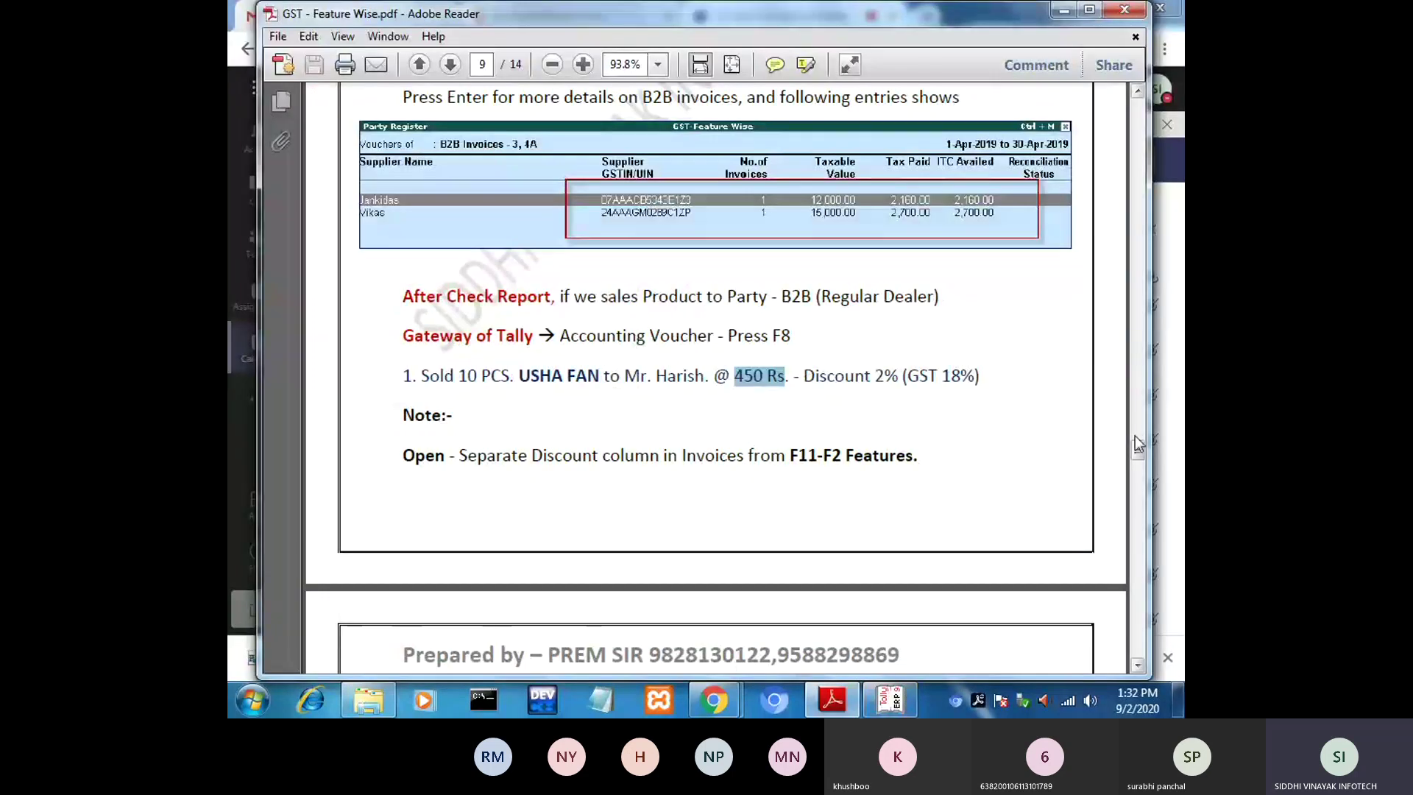
Scroll the guide to page 10's sample Usha Fan invoice with a 2% discount, then return to Tally.
drag(1137, 439, 1138, 458)
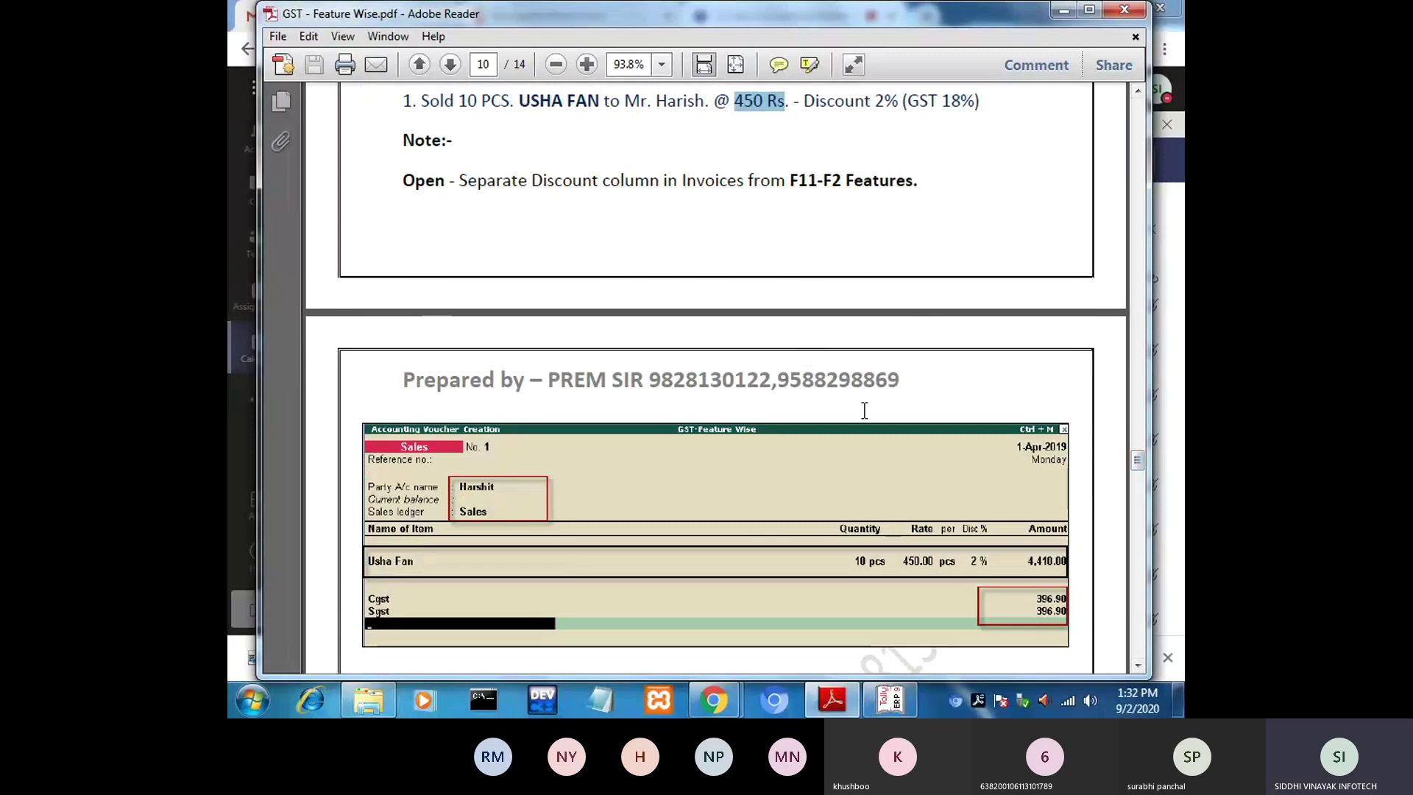
scroll(865, 410, down, 1)
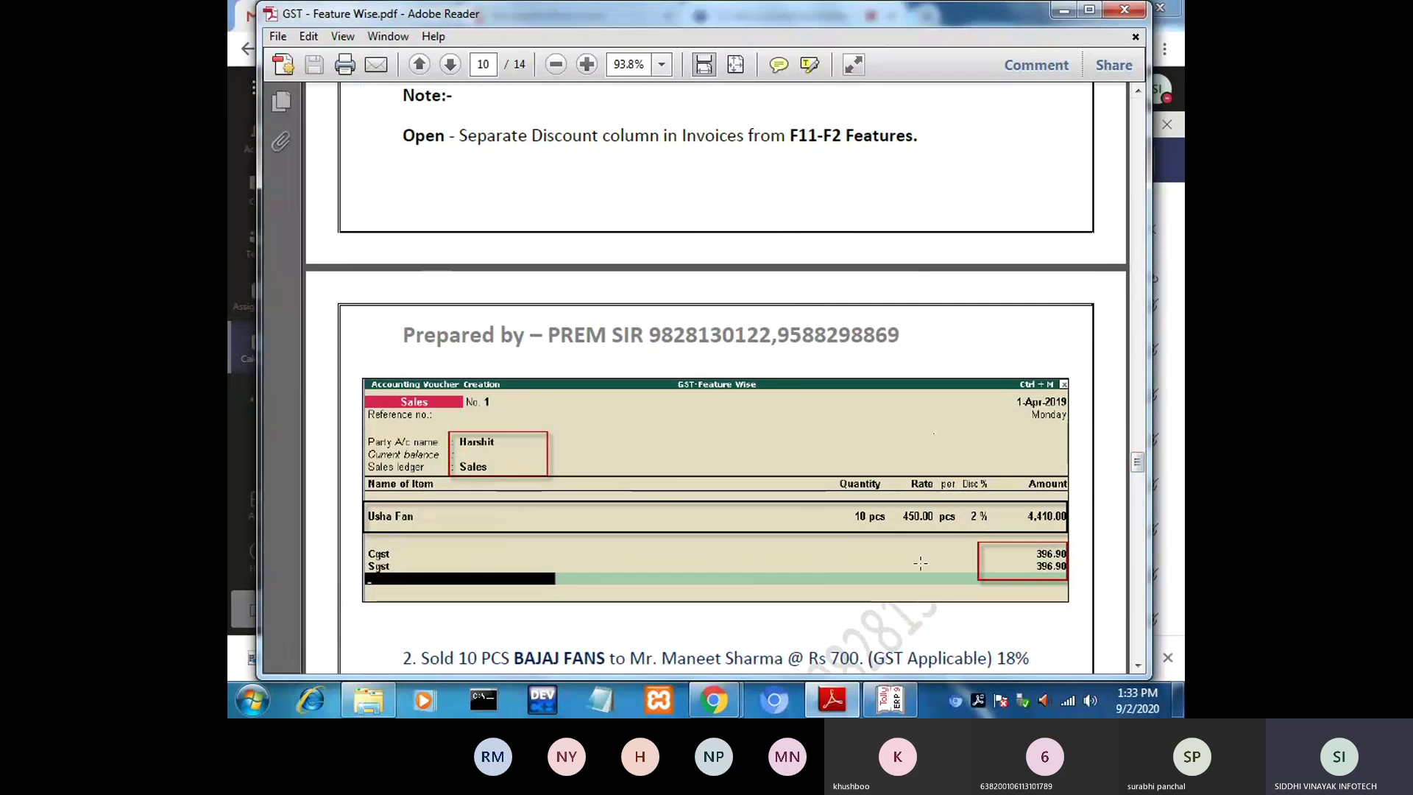
click(892, 699)
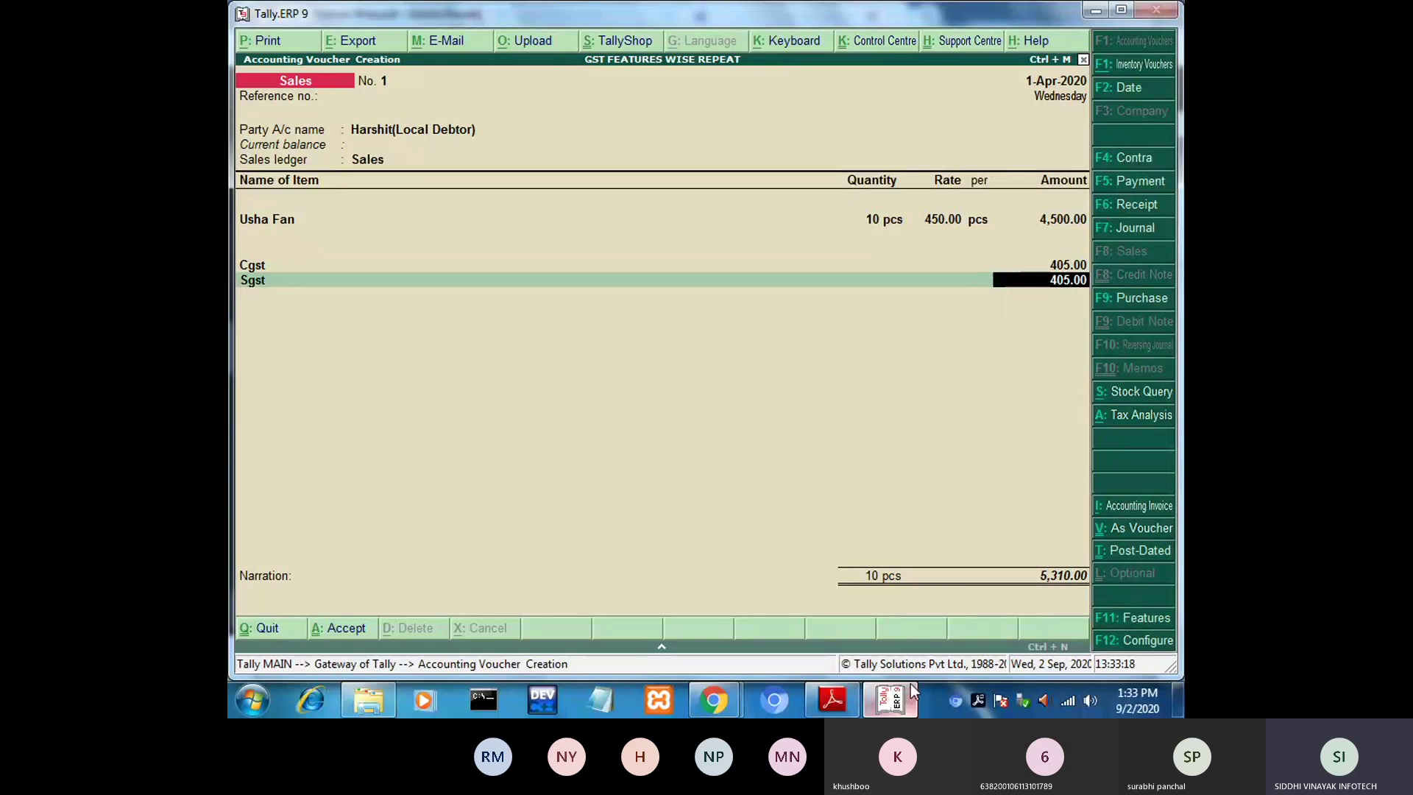
Set 'Use separate discount column in invoices' to Yes in the F11 Inventory Features.
key(F11)
key(F2)
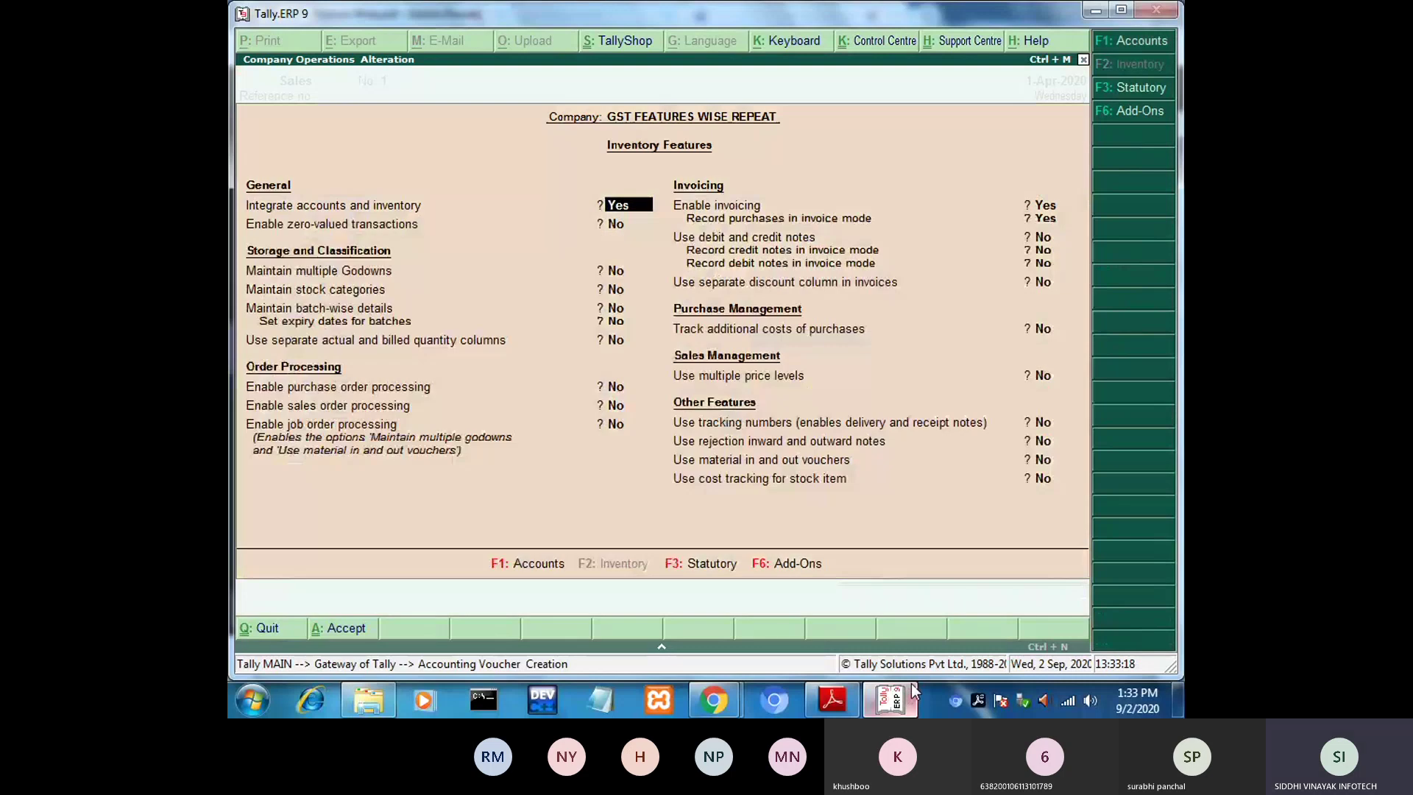
key(Return)
key(Return)
key(Return)
key(Return)
key(Return)
key(Return)
key(Return)
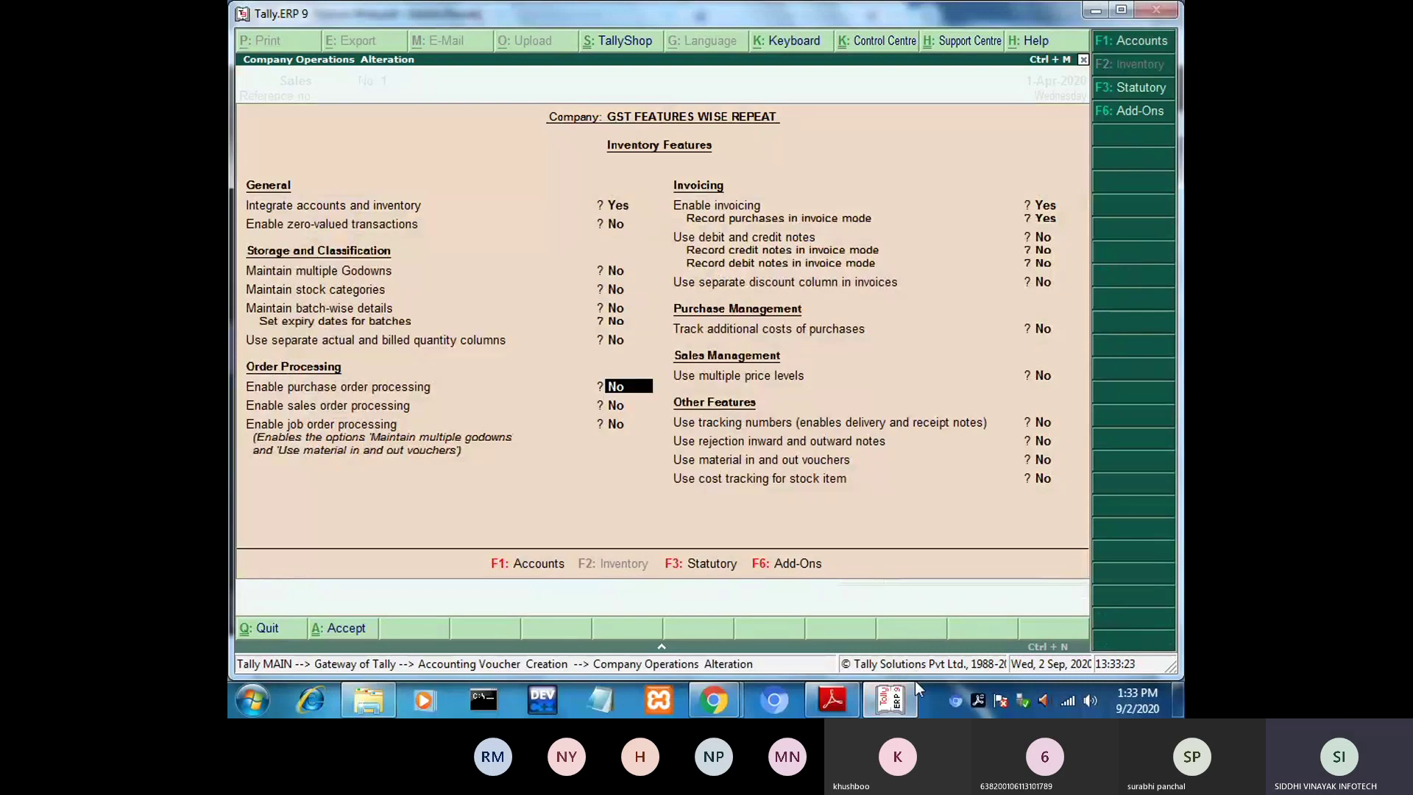
key(Return)
key(Return)
key(Return)
key(Return)
key(Return)
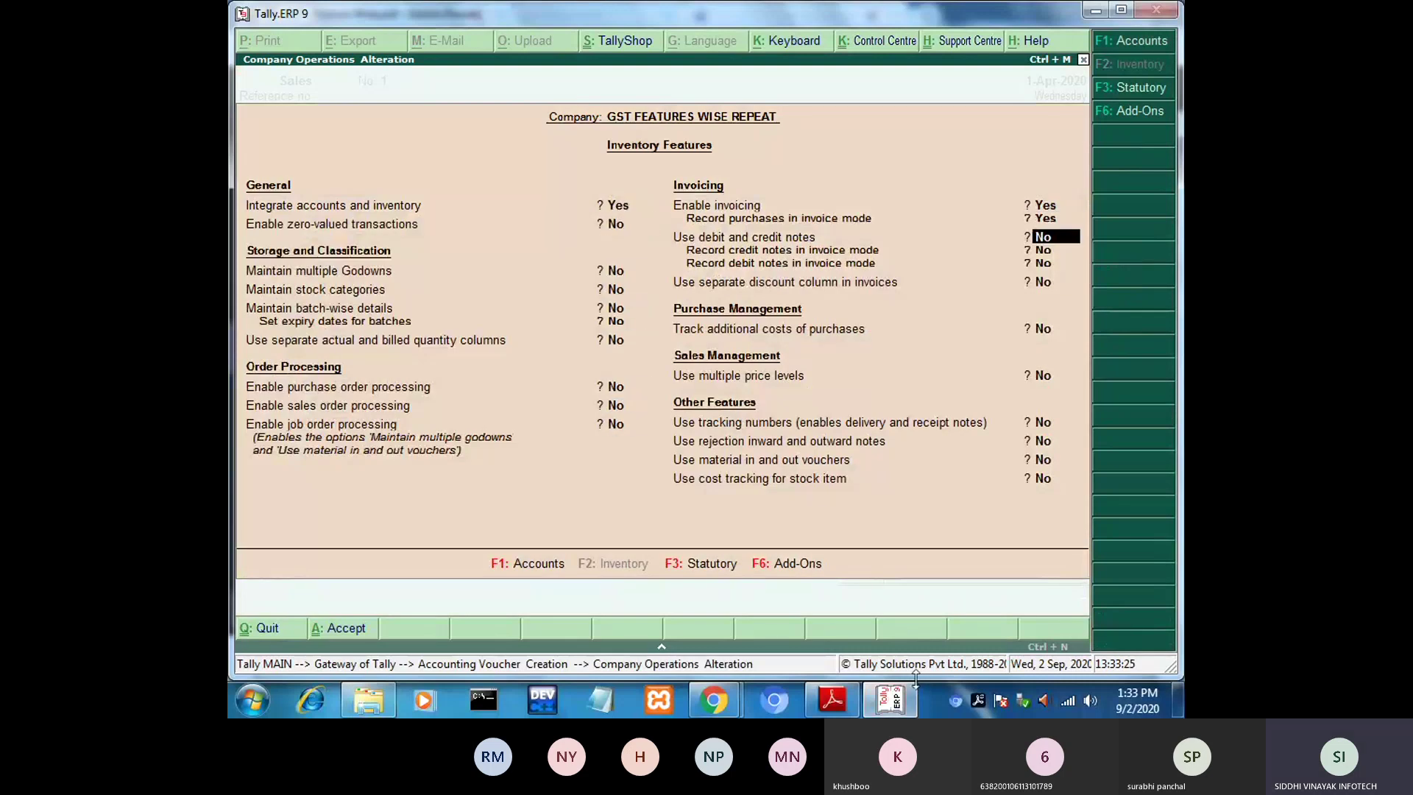
text(y)
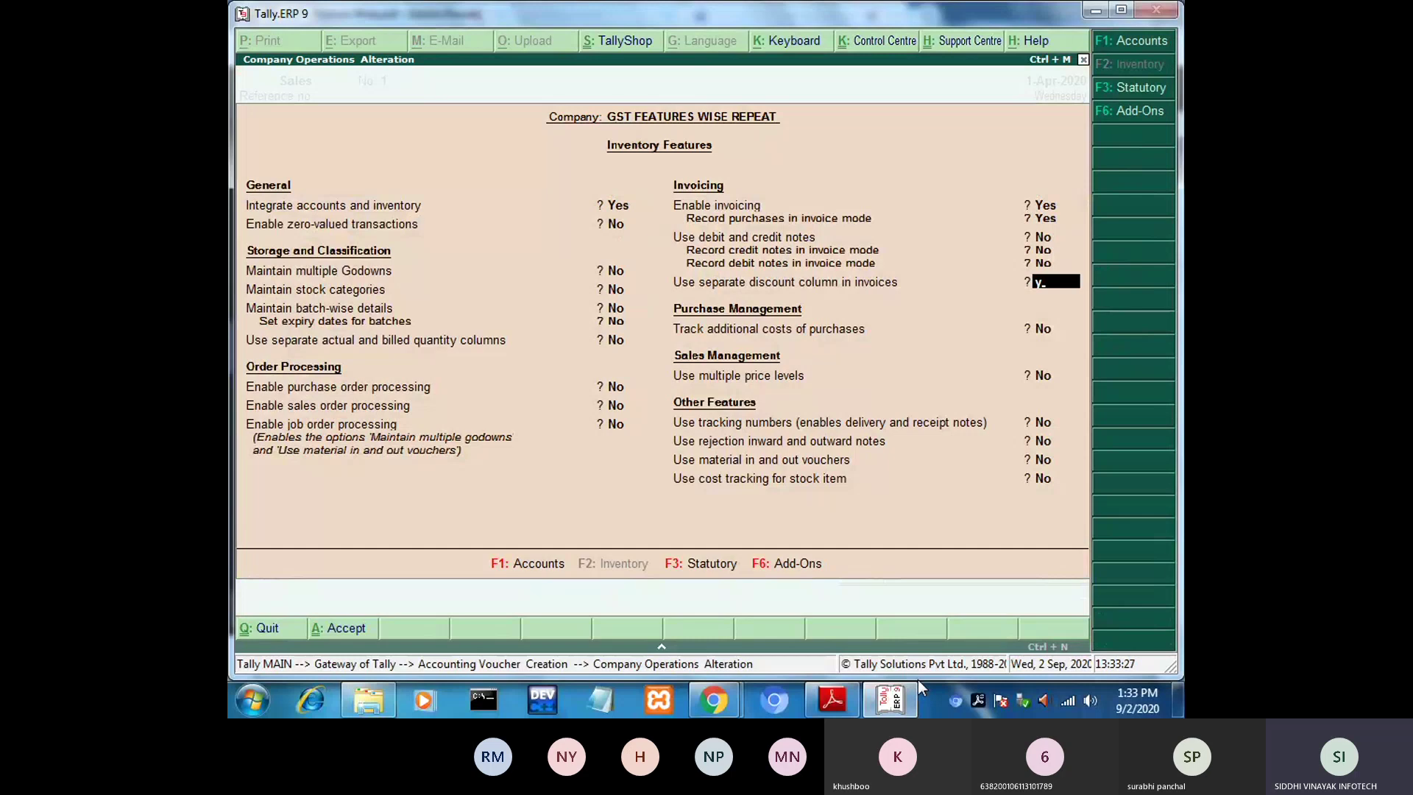
key(Return)
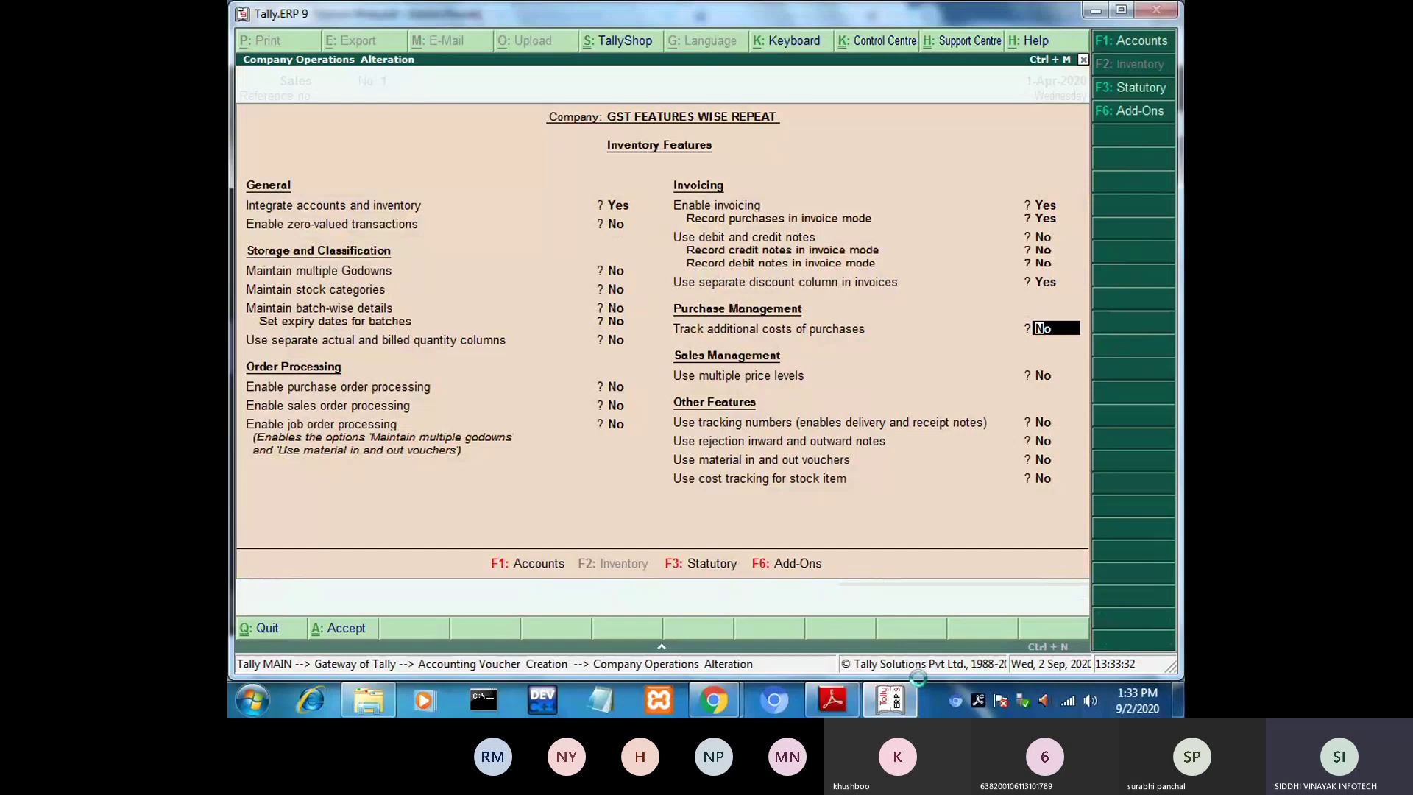
key(ctrl+a)
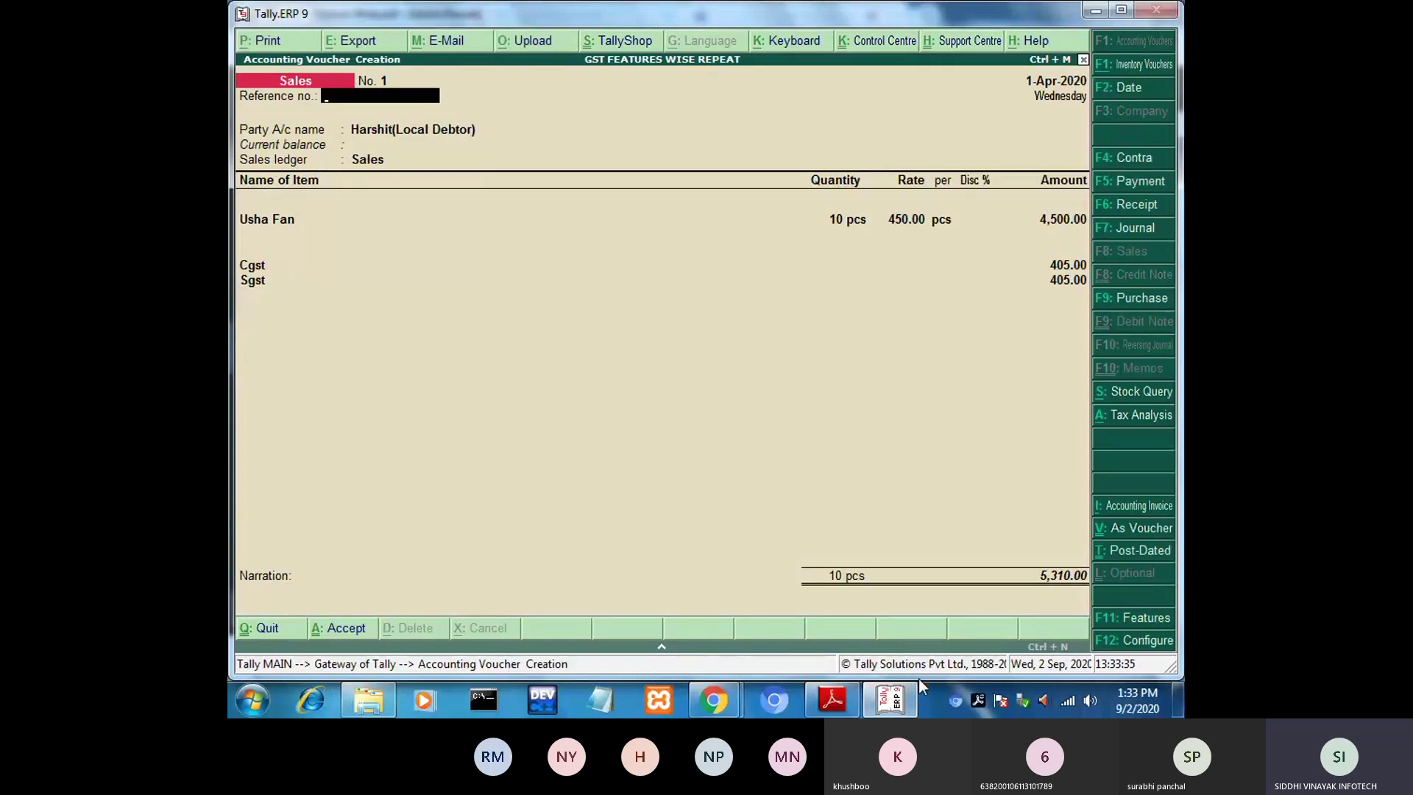
Give Usha Fan a 2% discount (amount 4,410.00, total 5,203.80) and compare against the guide.
key(Return)
key(Return)
key(Return)
key(Return)
key(Return)
key(Return)
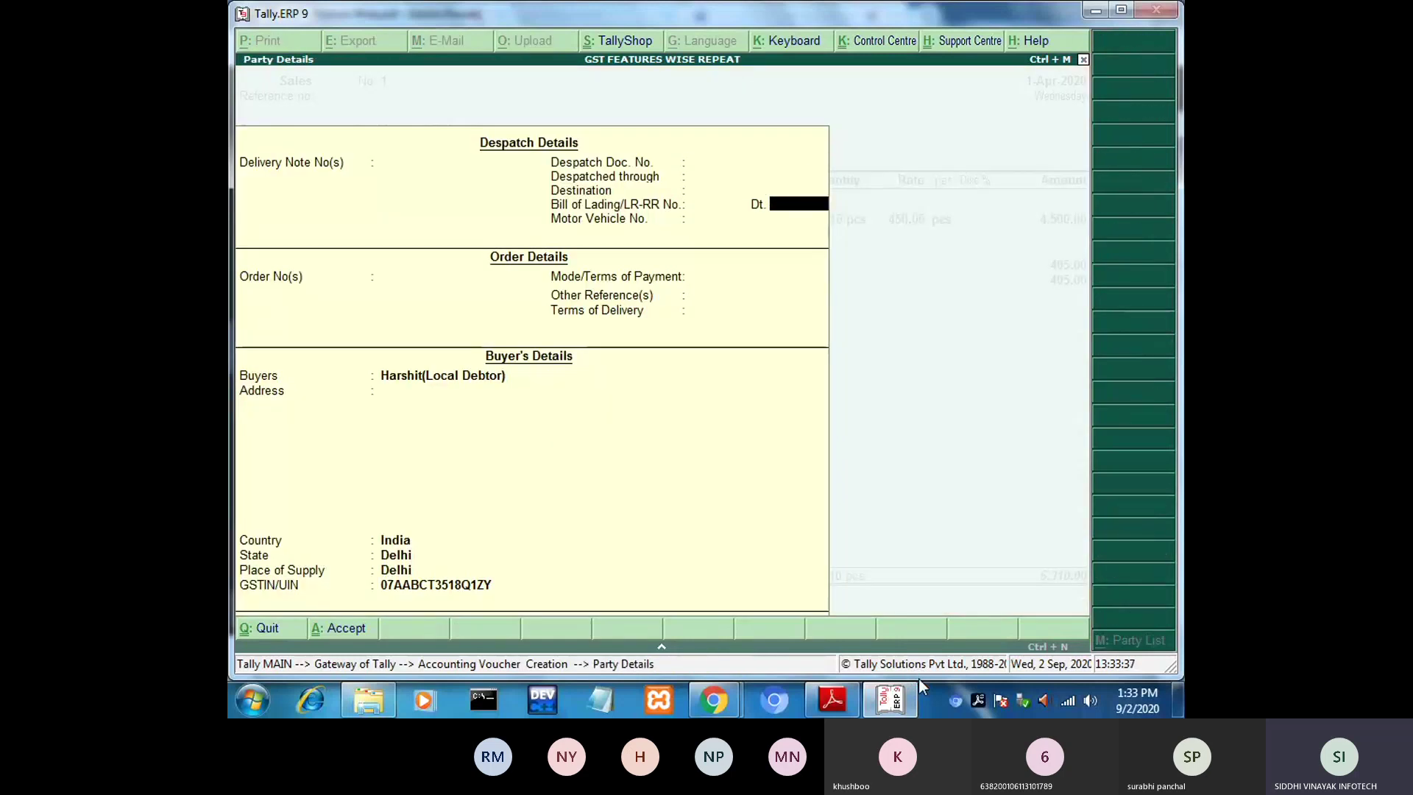
key(Return)
key(Return)
key(Return)
key(Return)
key(Return)
key(Return)
key(Return)
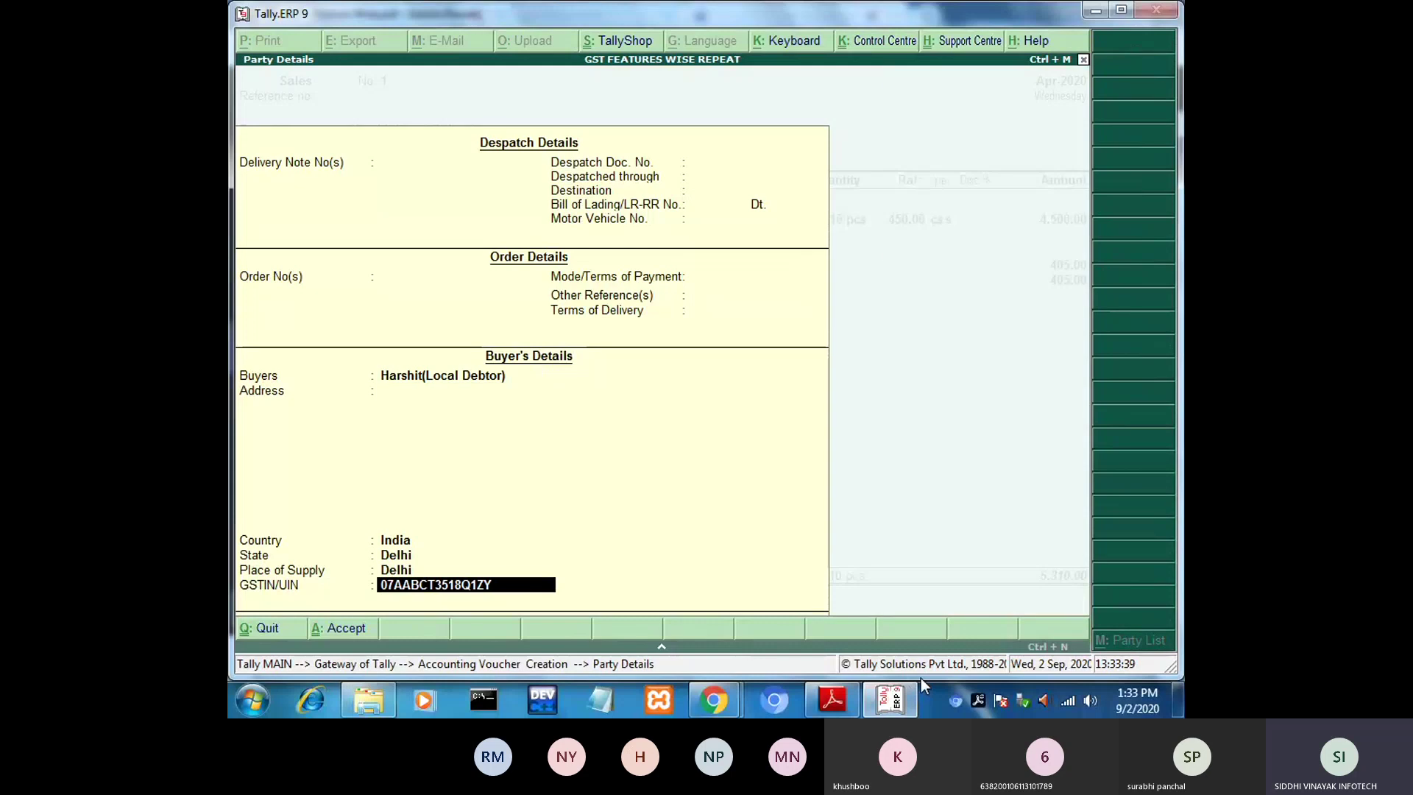
key(Return)
key(Return)
key(Return)
key(Return)
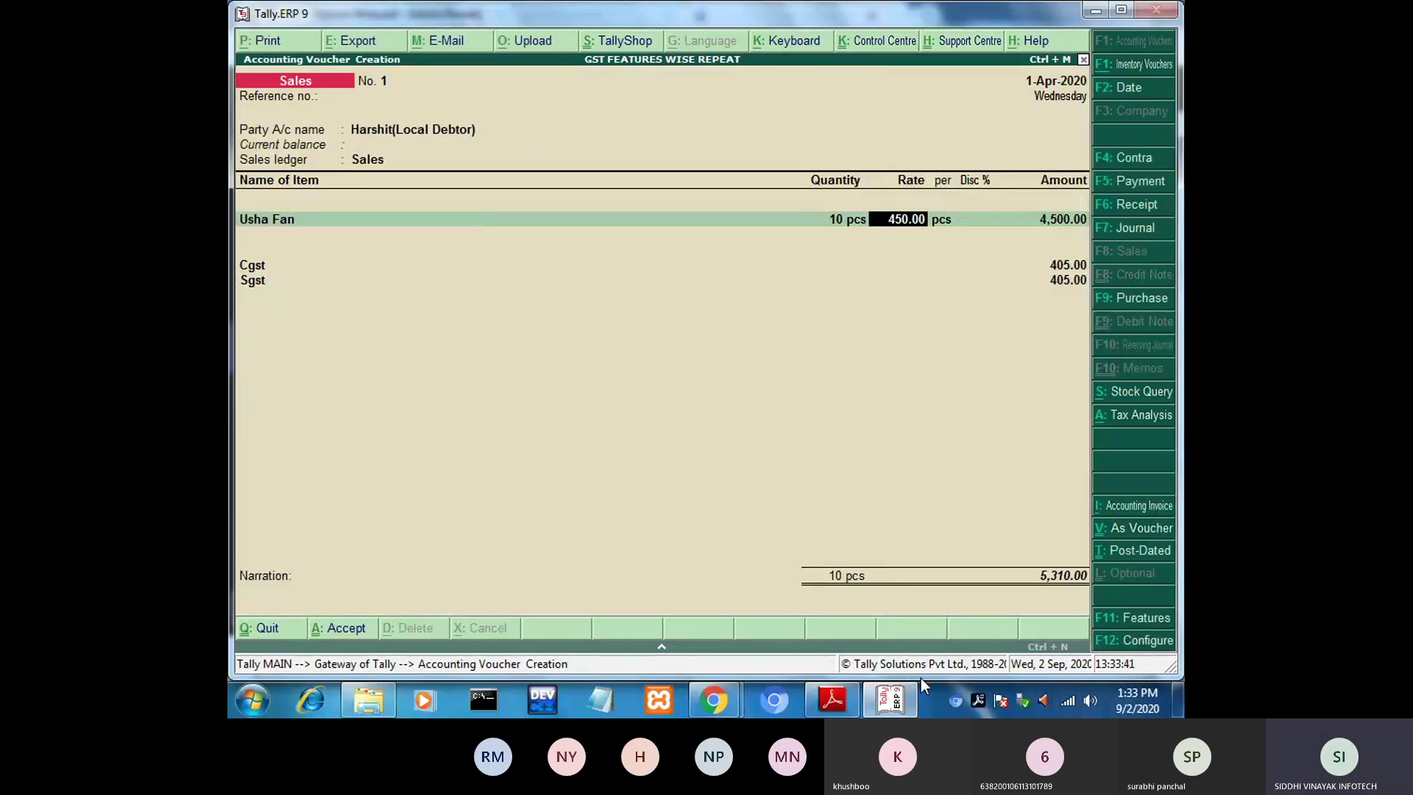
key(Return)
text(2)
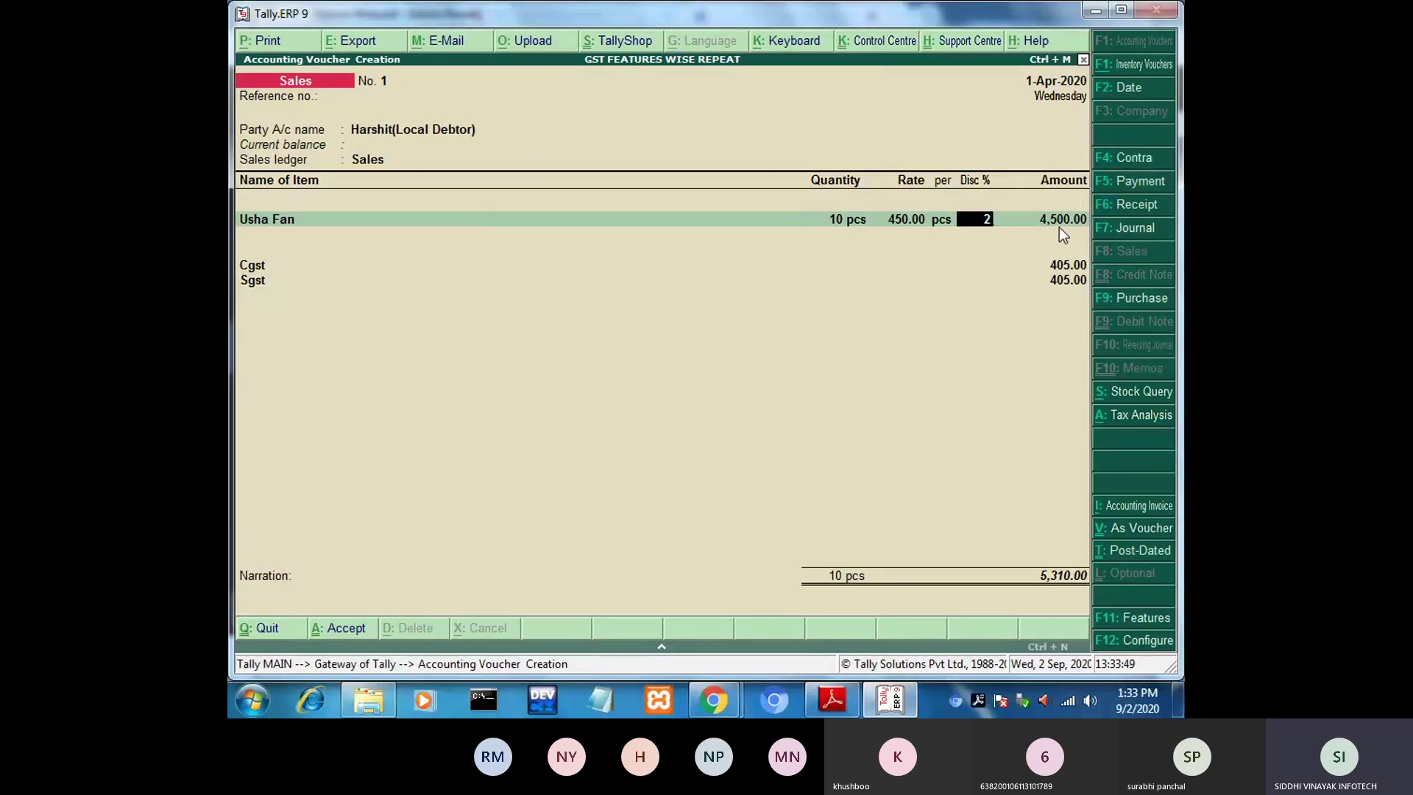
key(Return)
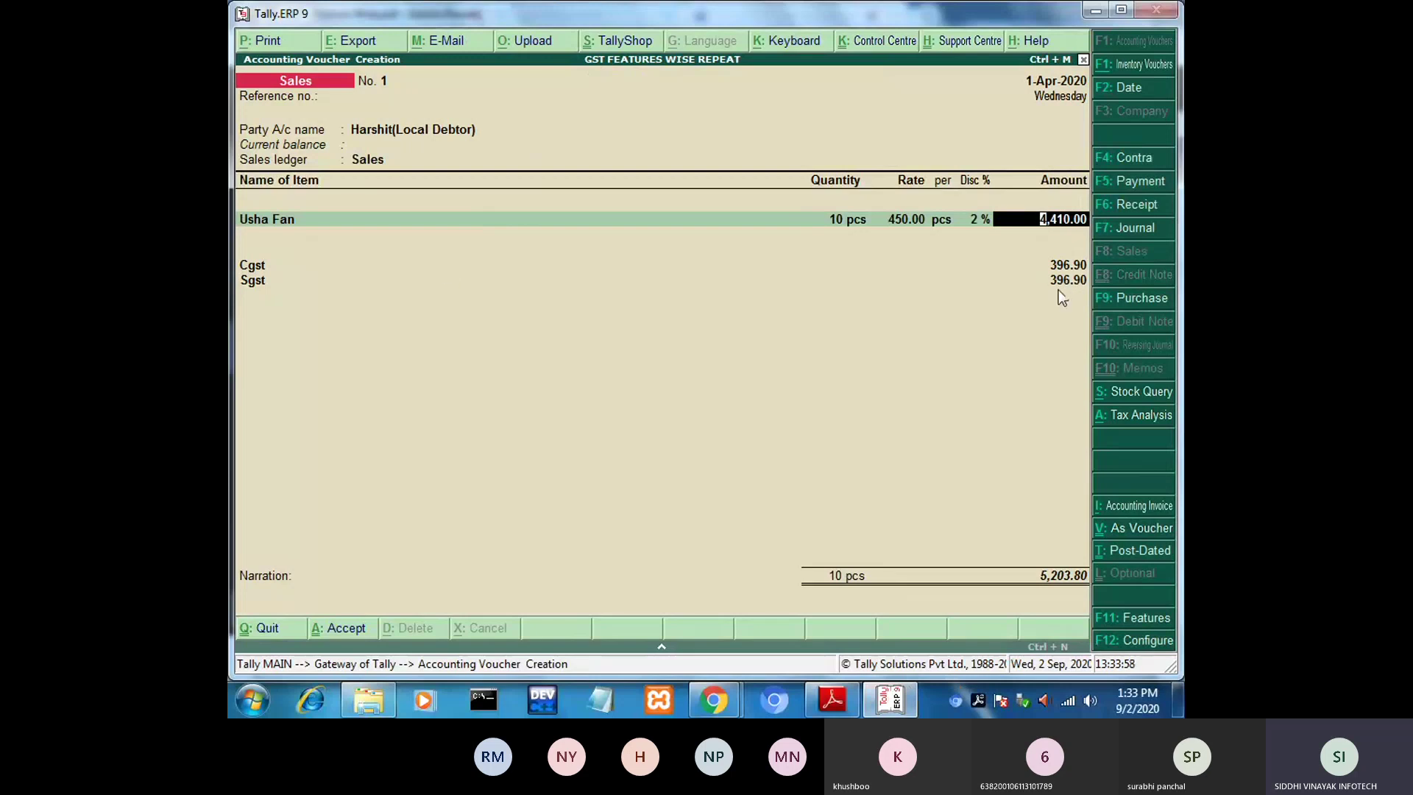
click(897, 705)
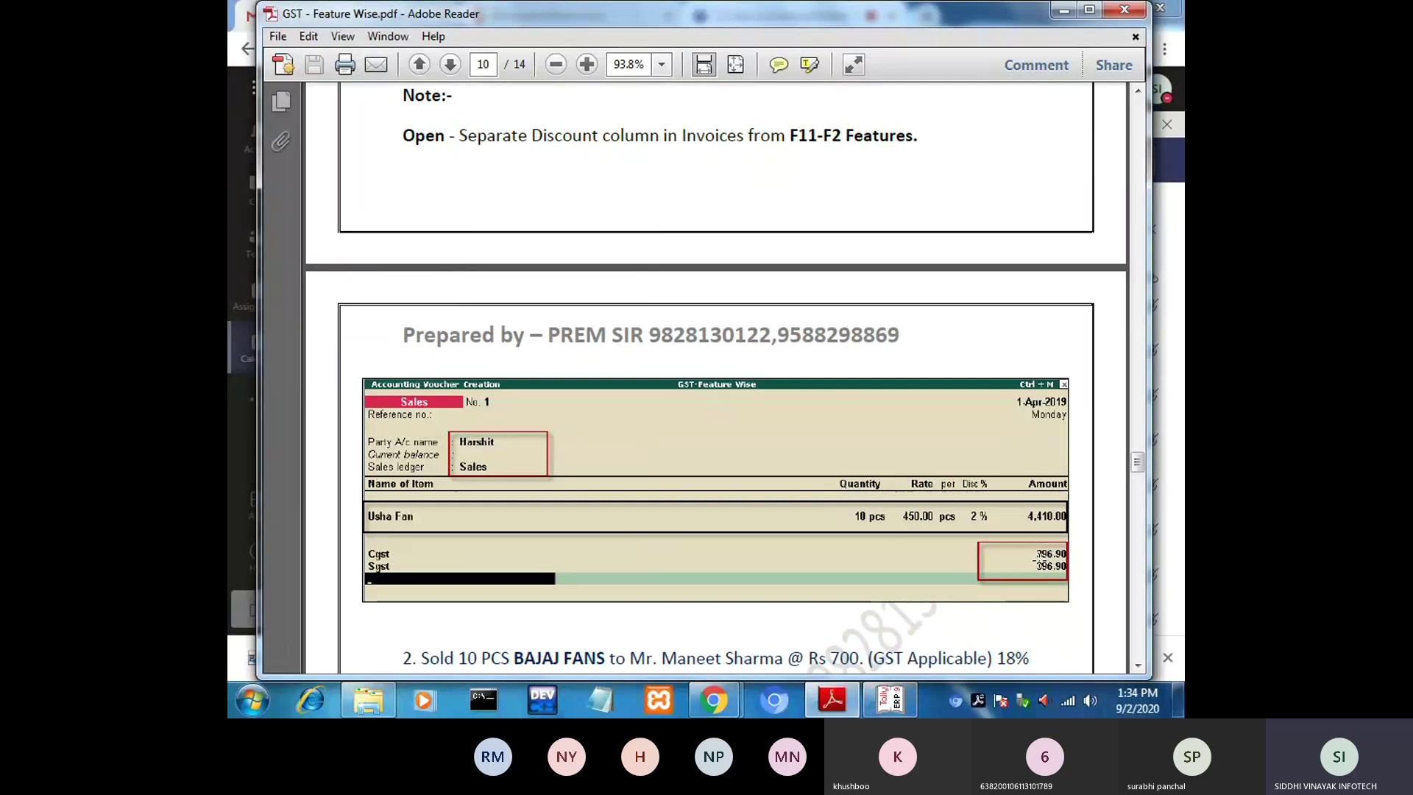
click(894, 705)
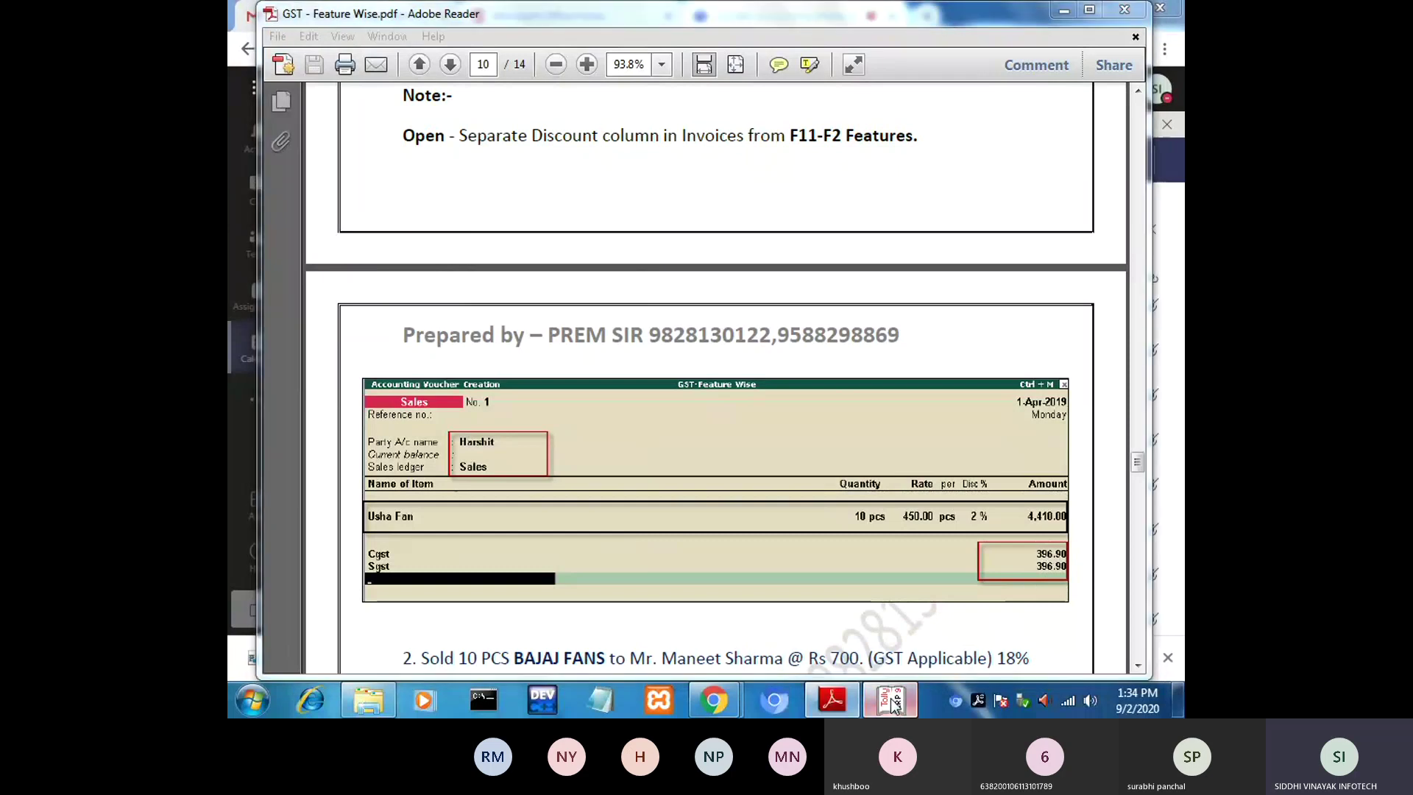
Check the tax analysis (793.80 GST on 4,410.00 taxable) and save Sales voucher No. 1.
key(Return)
key(Return)
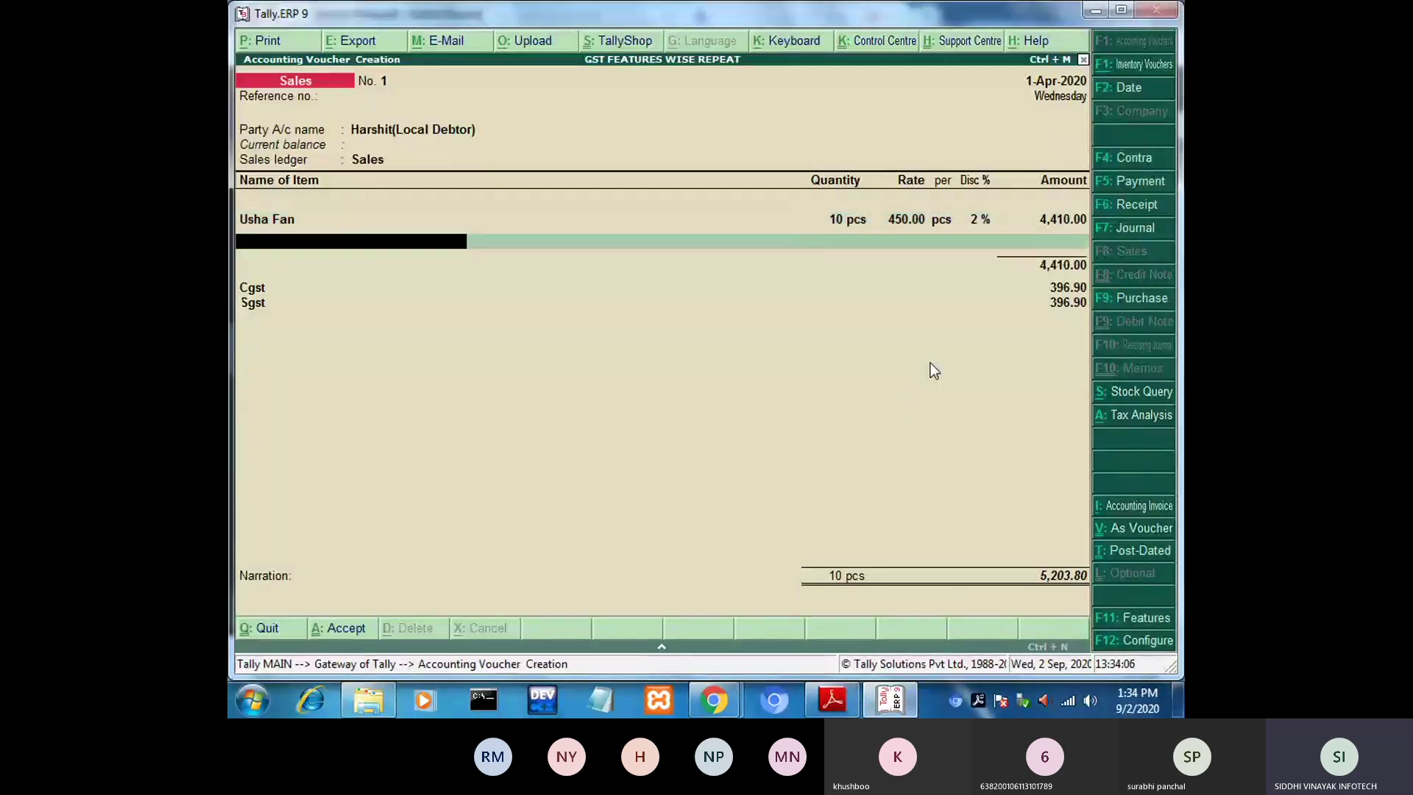
key(Return)
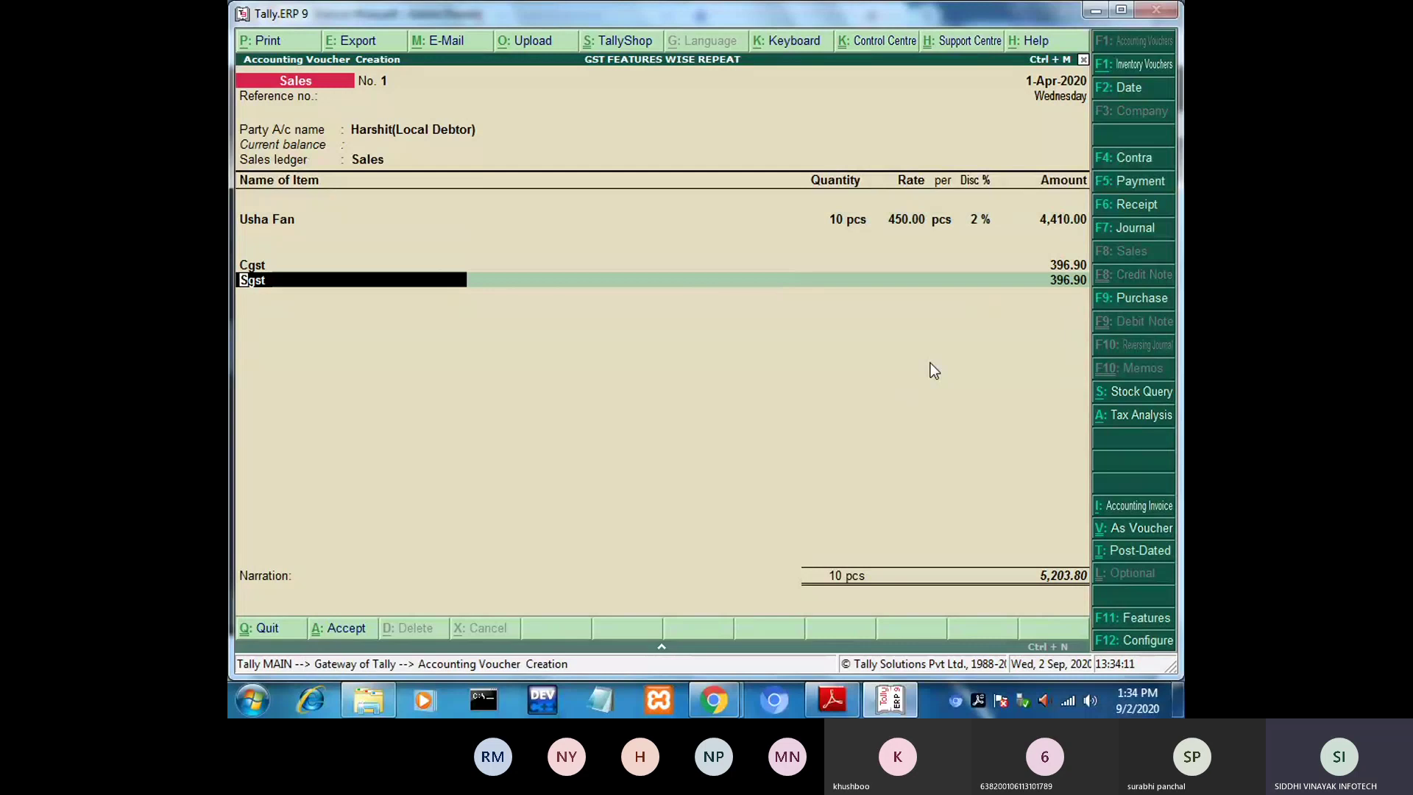
key(alt+a)
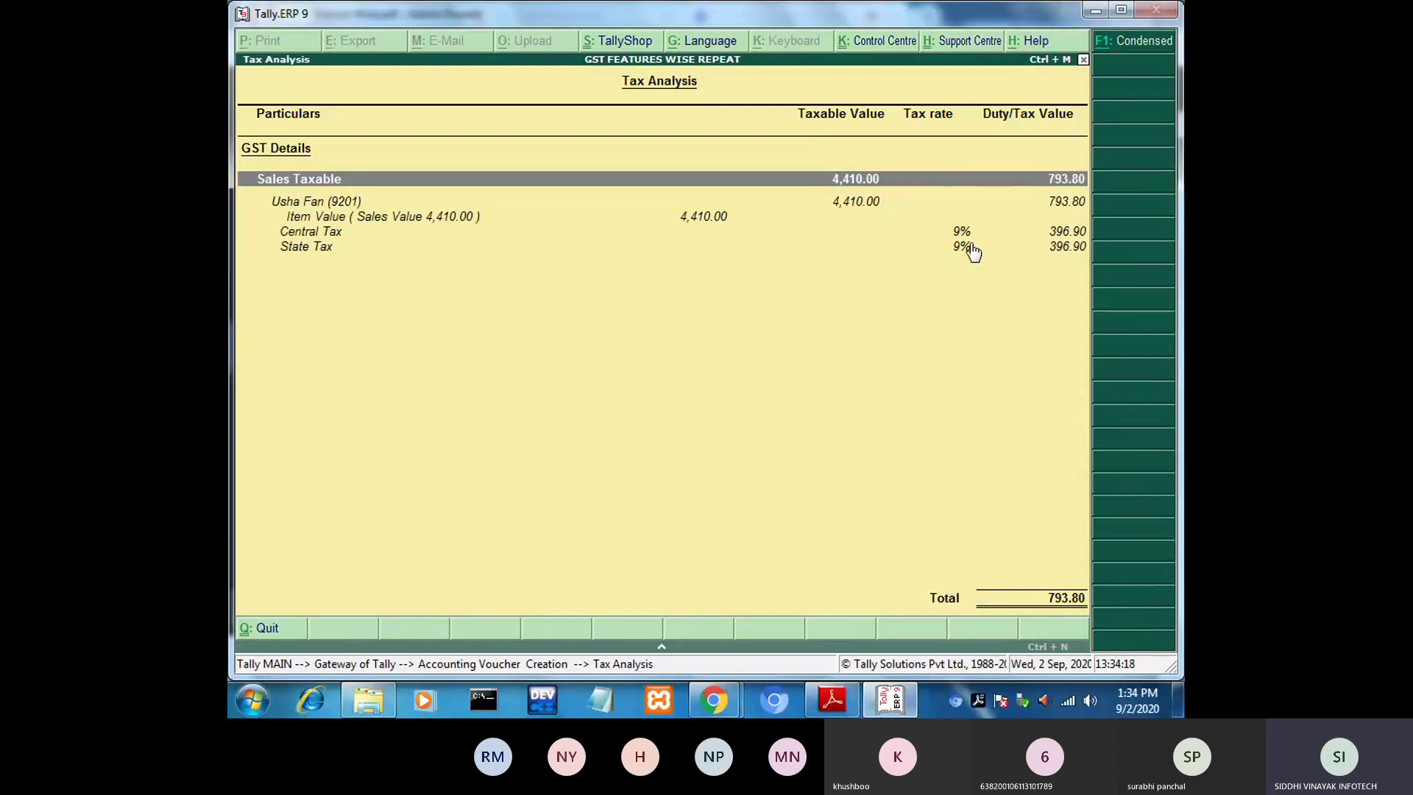
key(Escape)
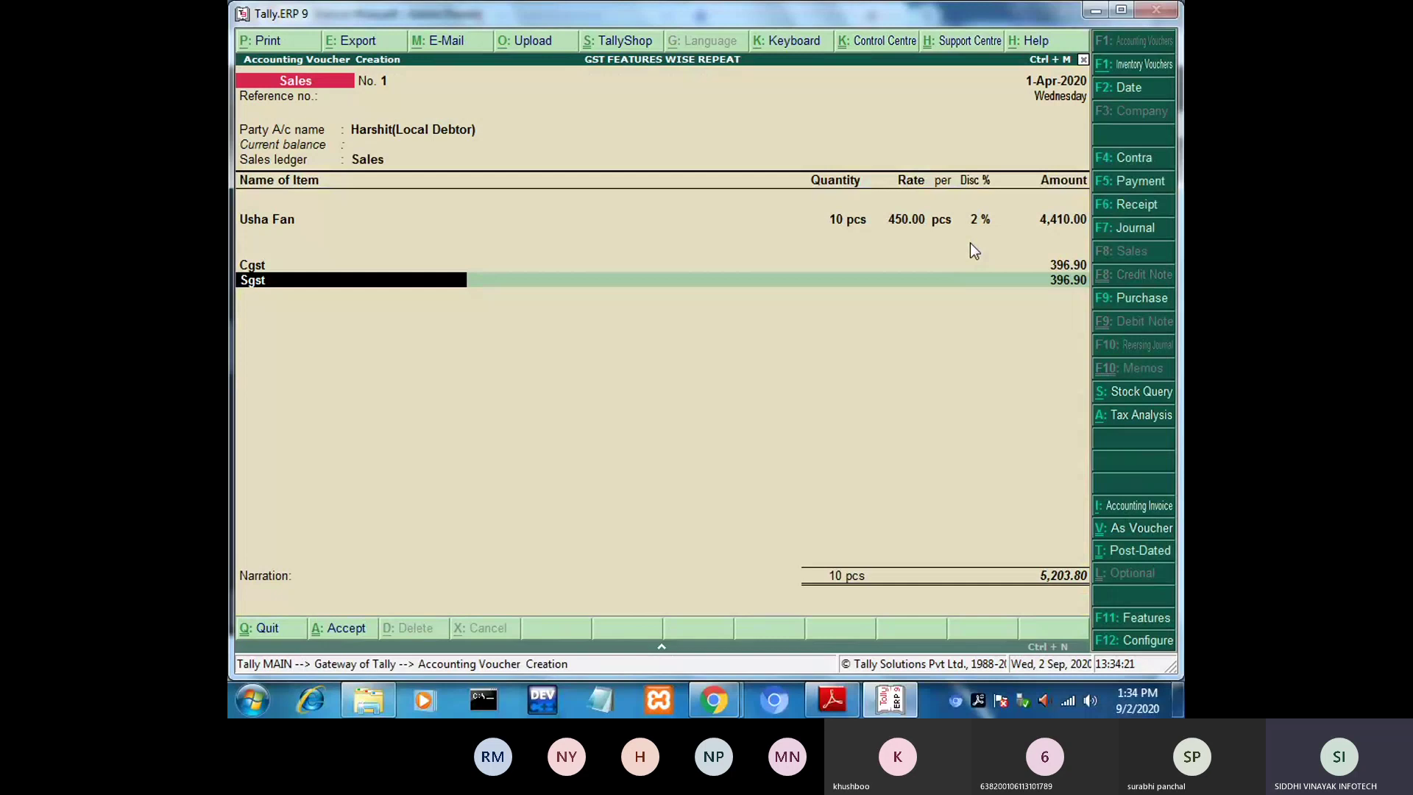
key(Return)
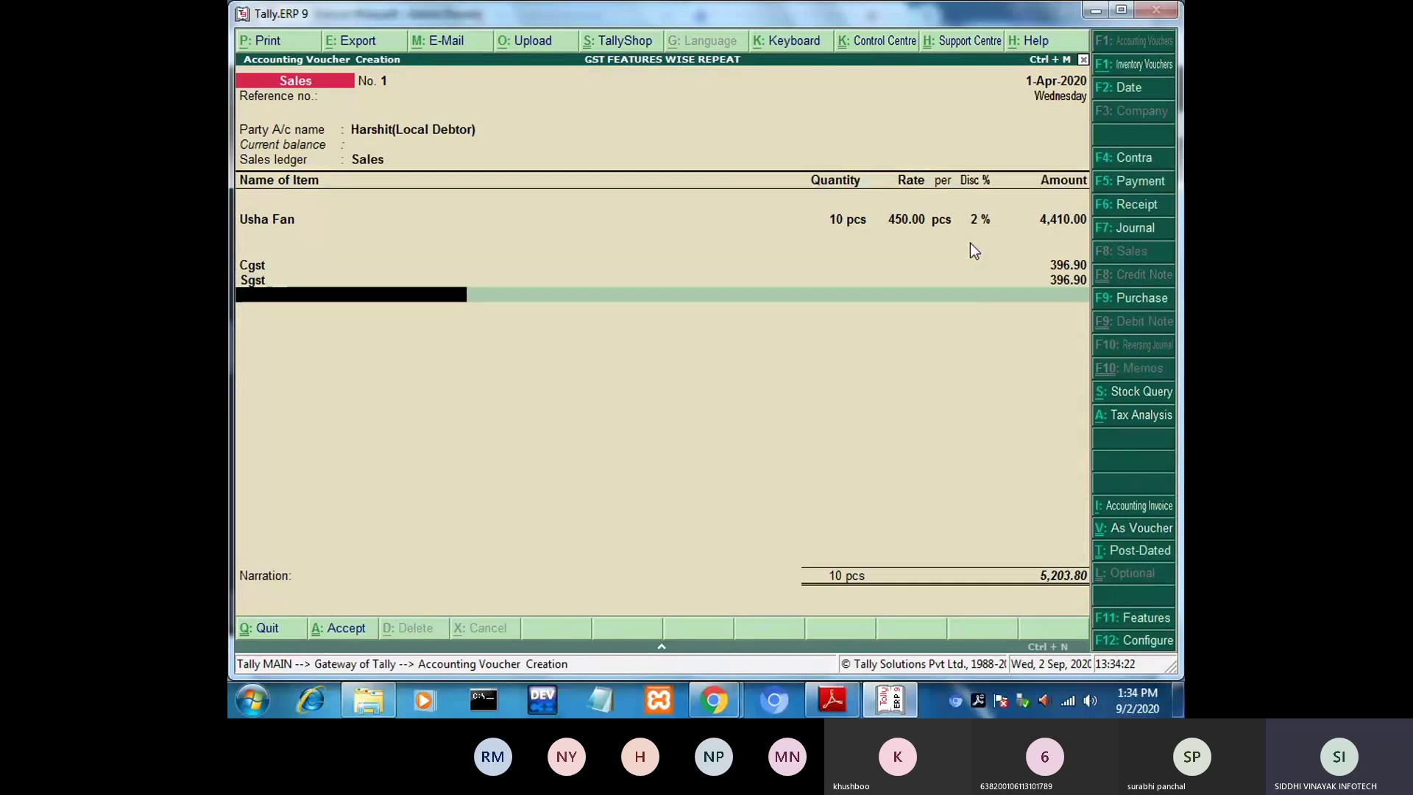
key(Return)
key(Return)
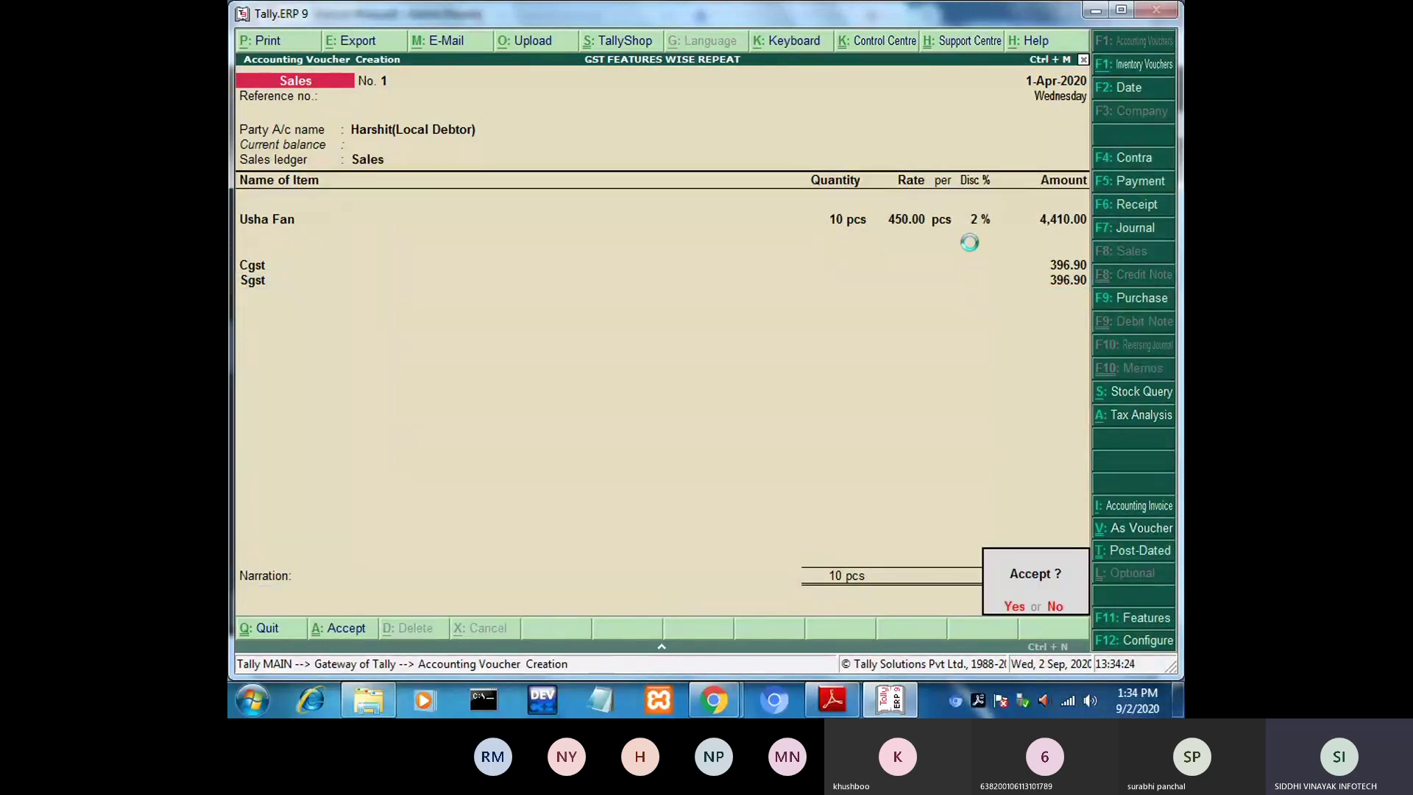
key(Return)
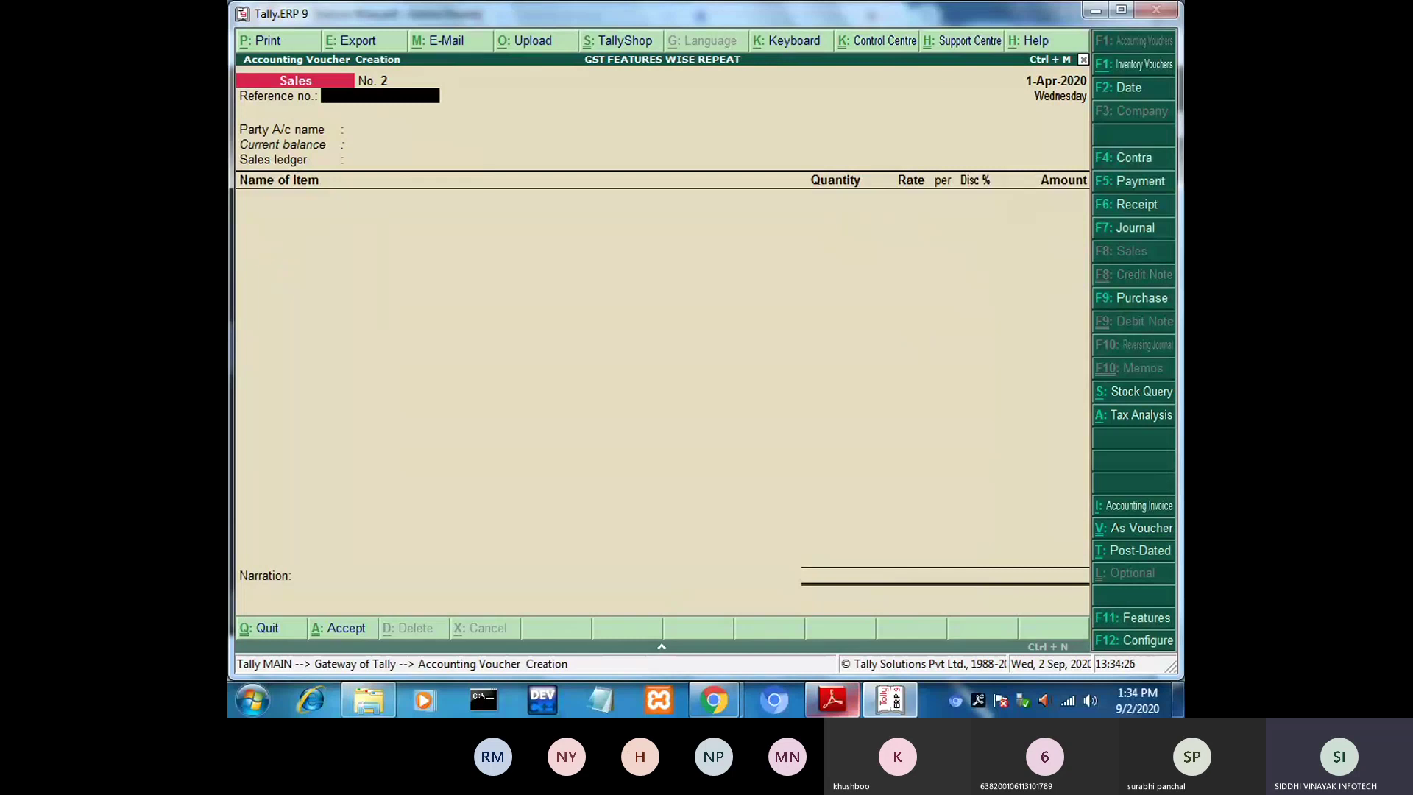
Scroll the guide to exercise 2 and mark BAJAJ FANS and the buyer's name.
click(885, 704)
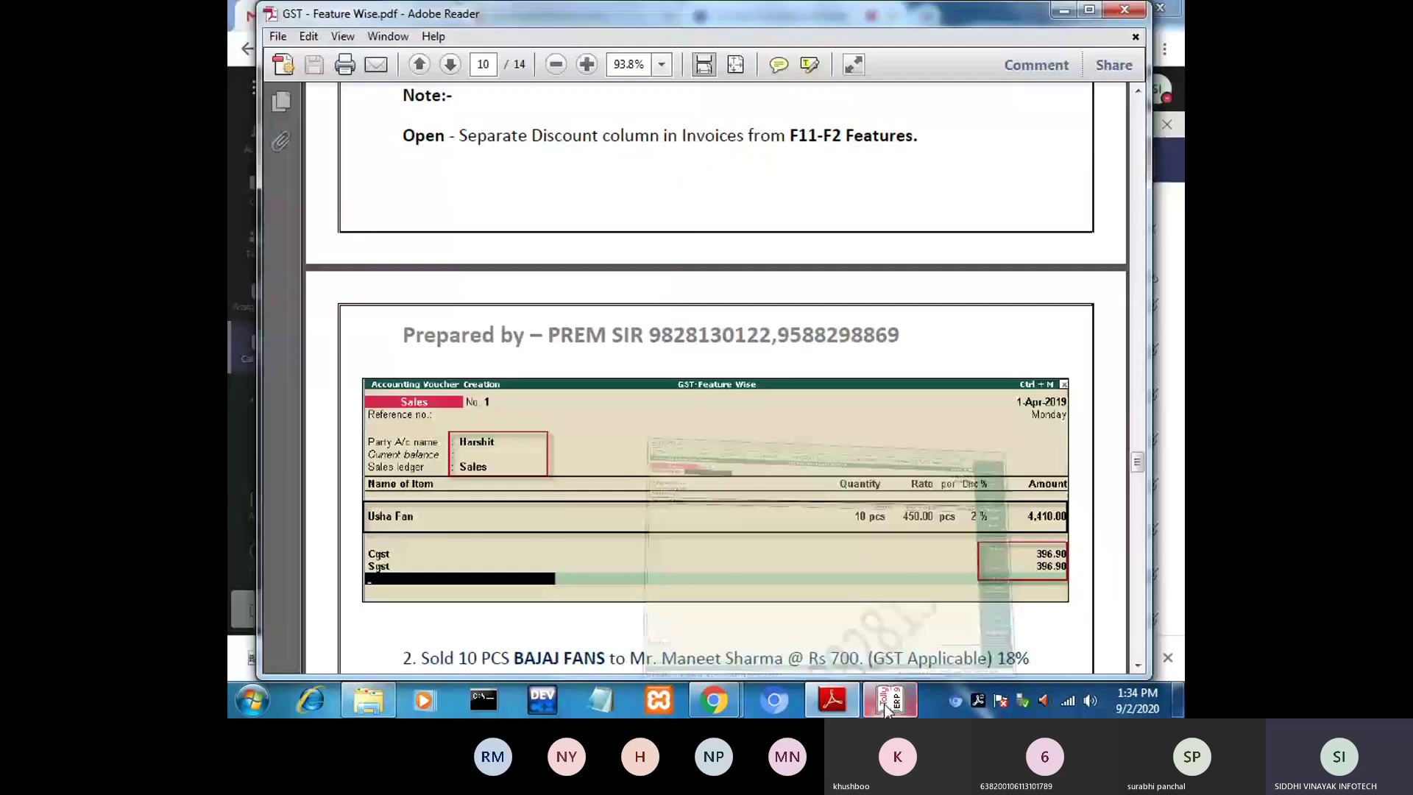
scroll(884, 704, up, 1)
drag(1137, 458, 1139, 483)
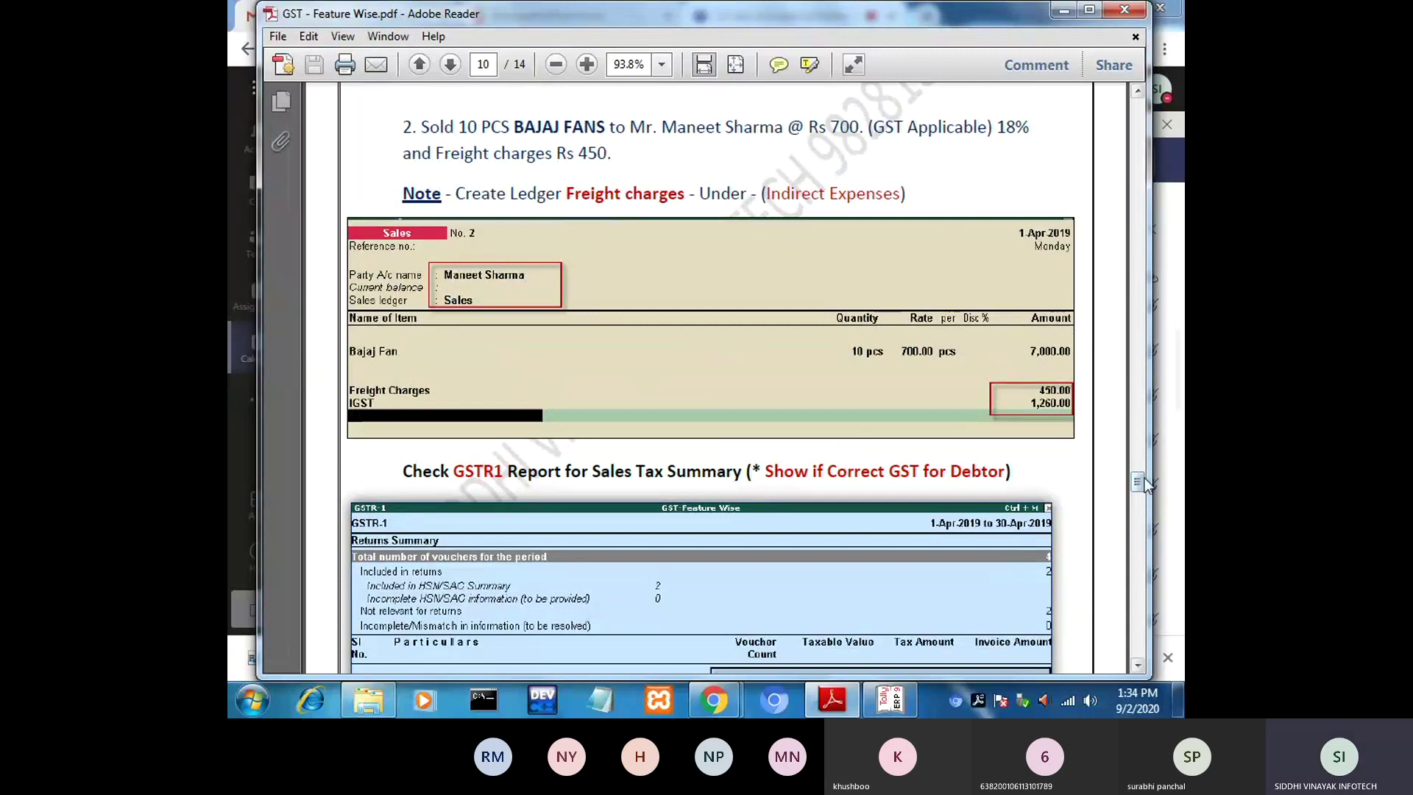
scroll(1141, 482, up, 1)
scroll(1141, 481, up, 4)
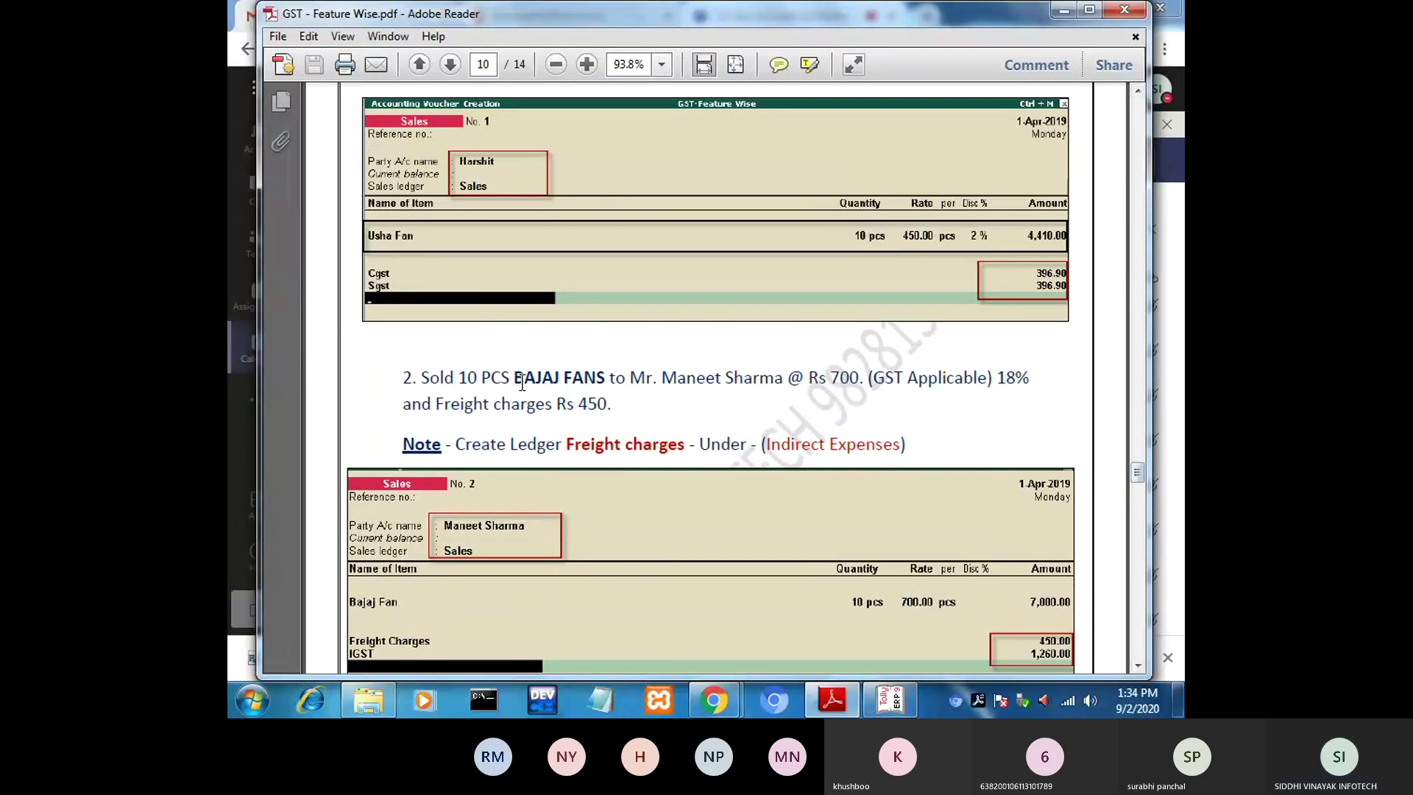
drag(513, 379, 759, 389)
click(693, 380)
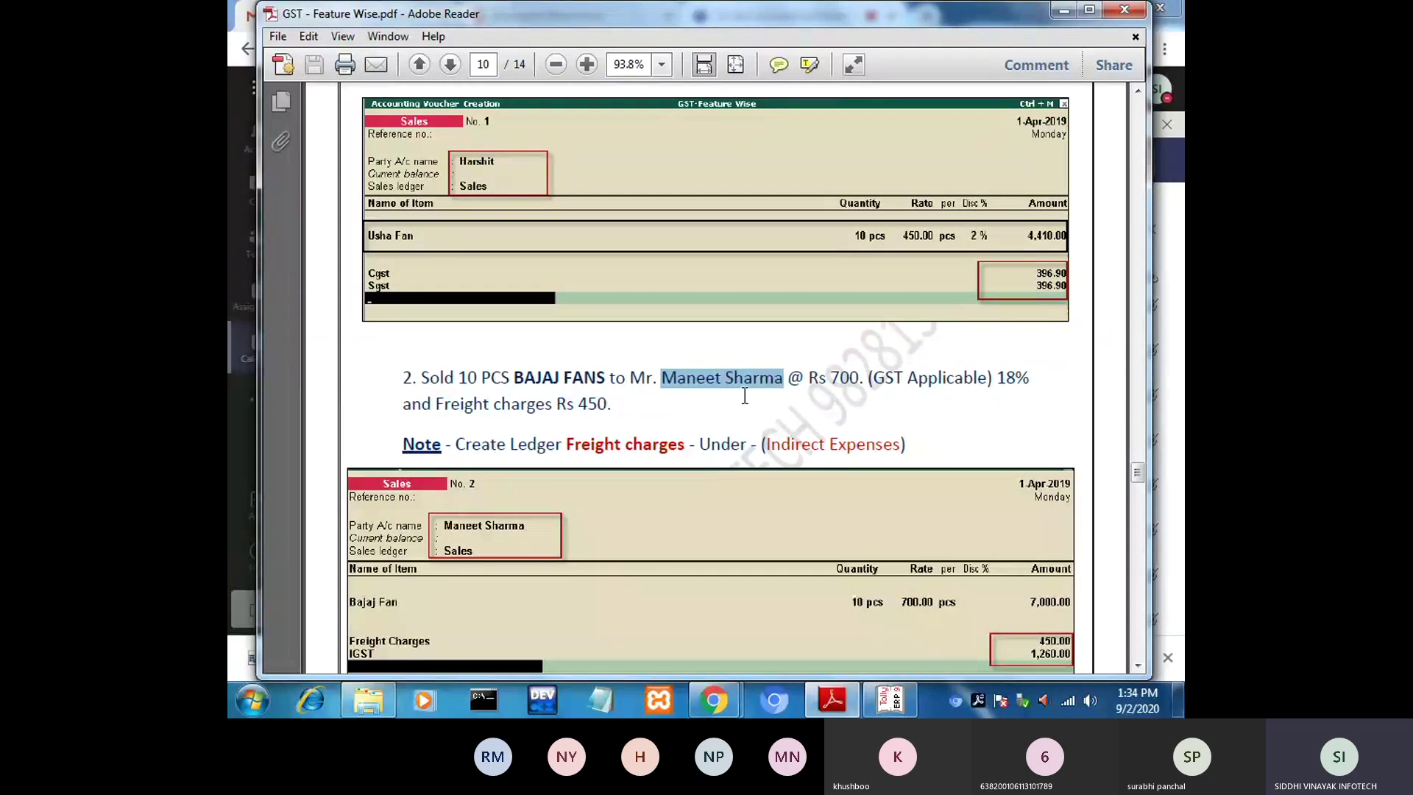
click(694, 382)
drag(672, 379, 733, 381)
Mark the Freight charges note in exercise 2 of the guide.
drag(566, 449, 686, 450)
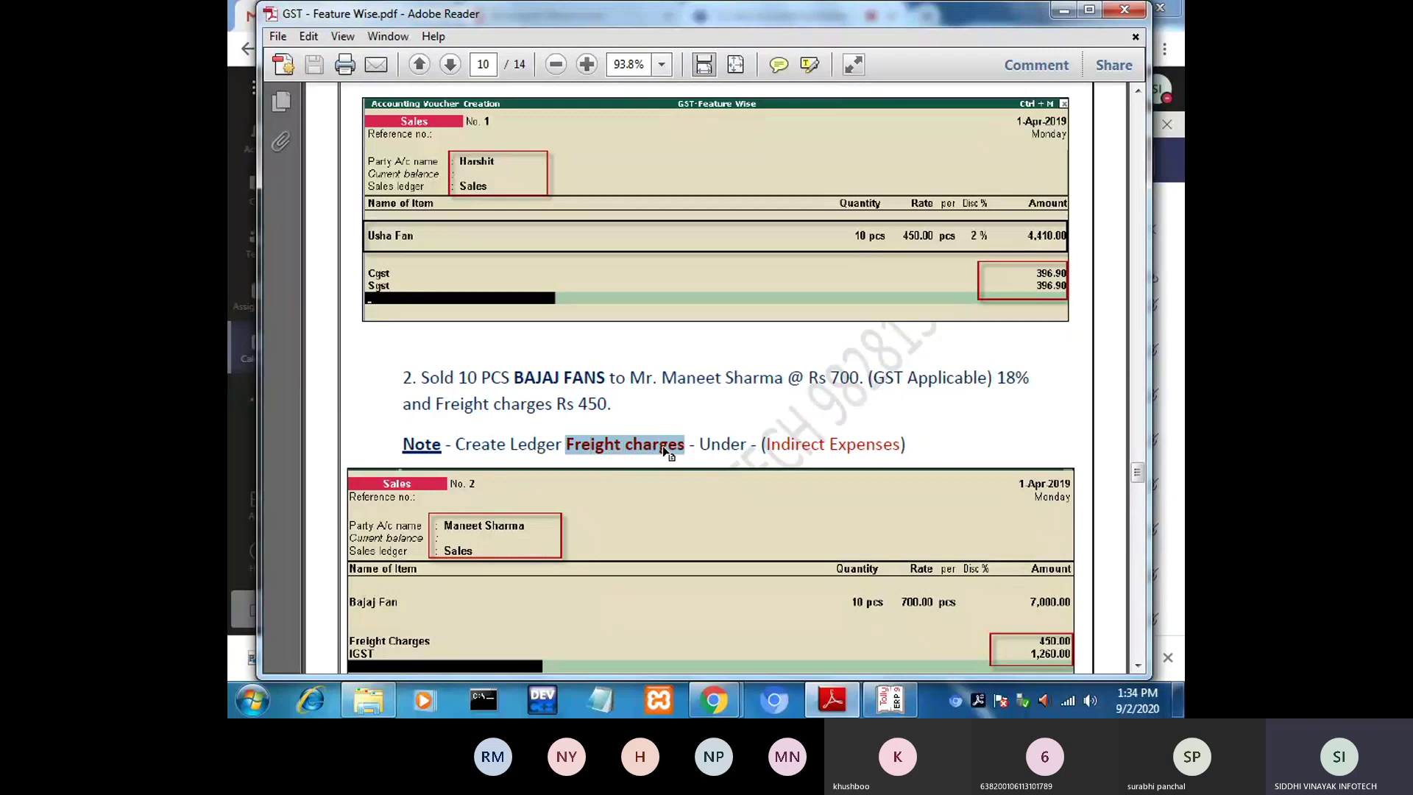
click(639, 445)
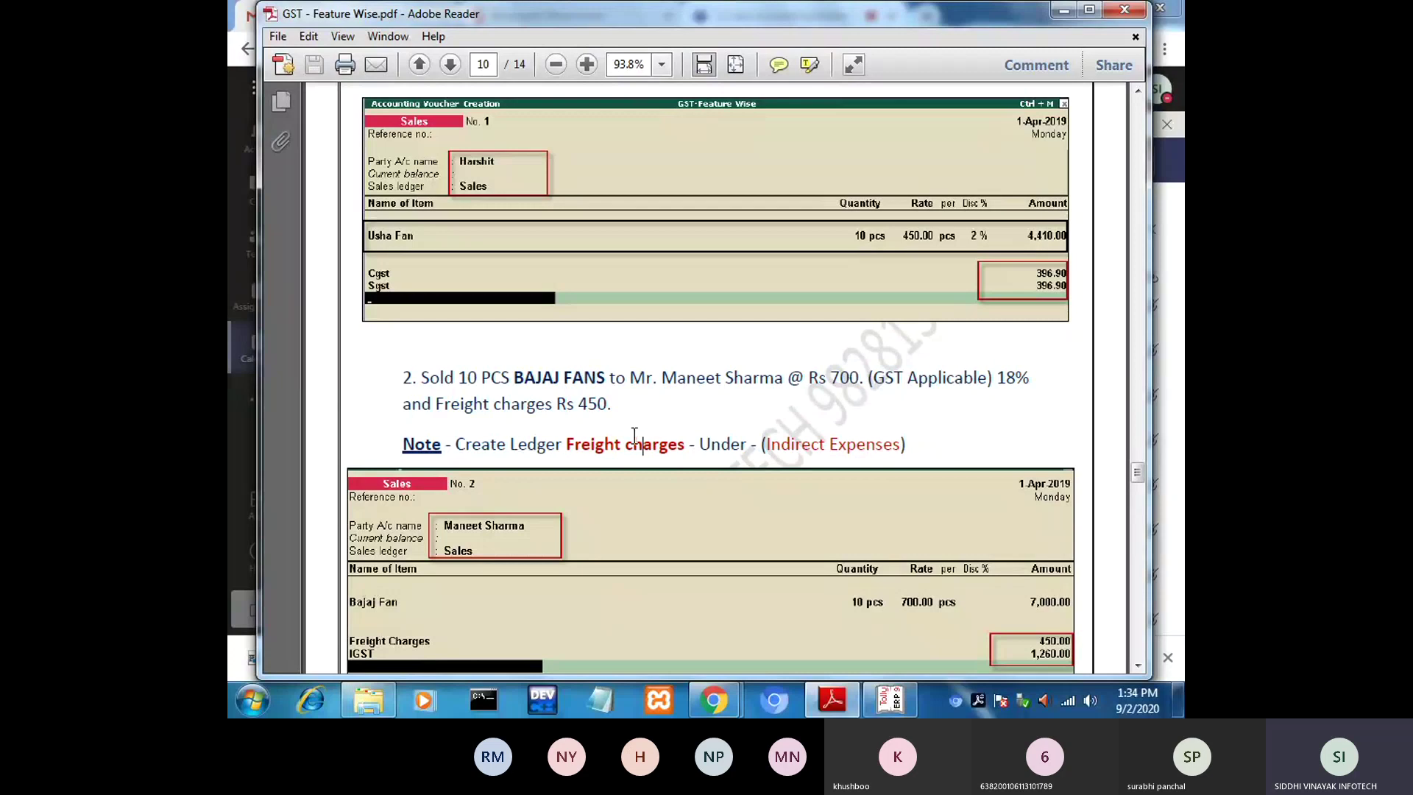
drag(567, 446, 684, 448)
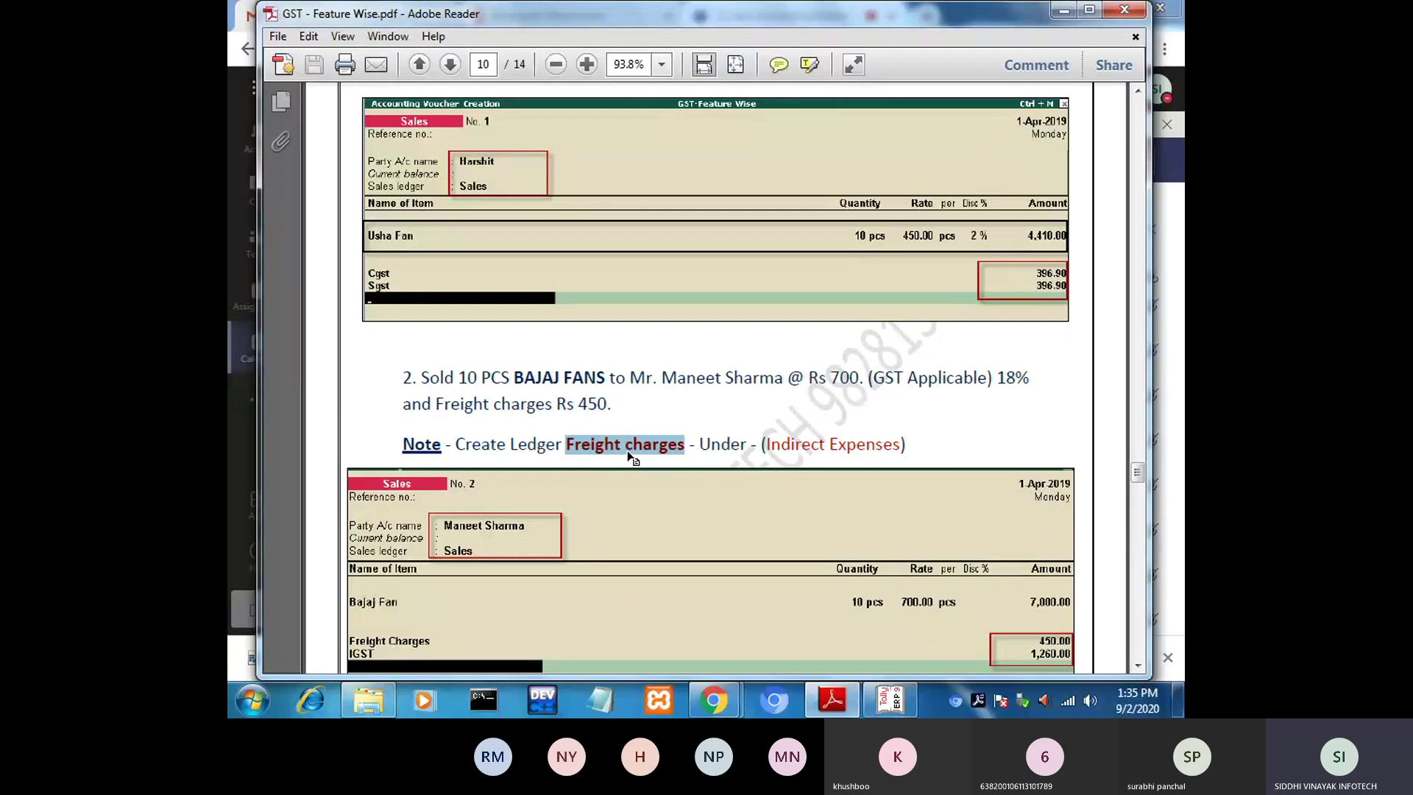
click(637, 459)
drag(566, 444, 684, 446)
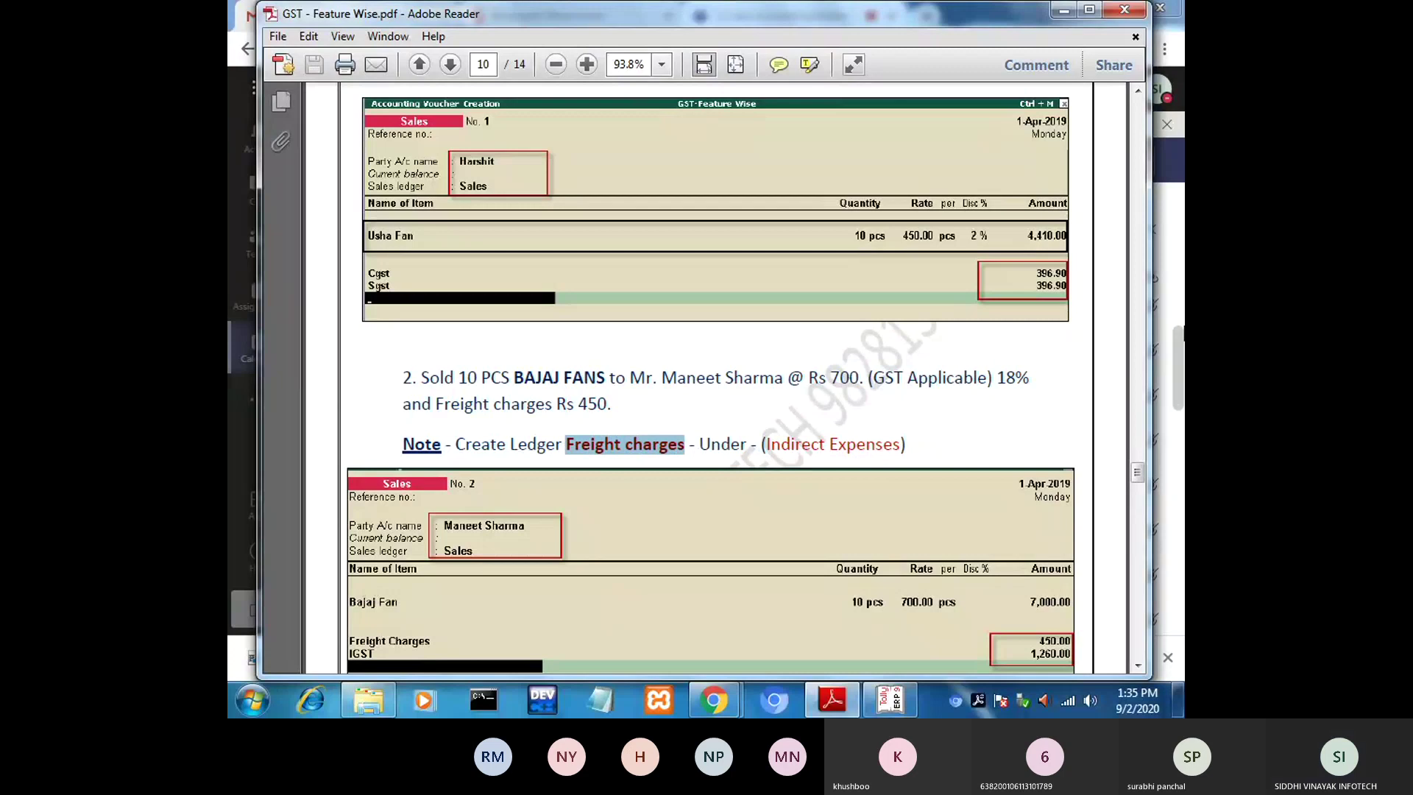
click(630, 448)
drag(566, 444, 683, 446)
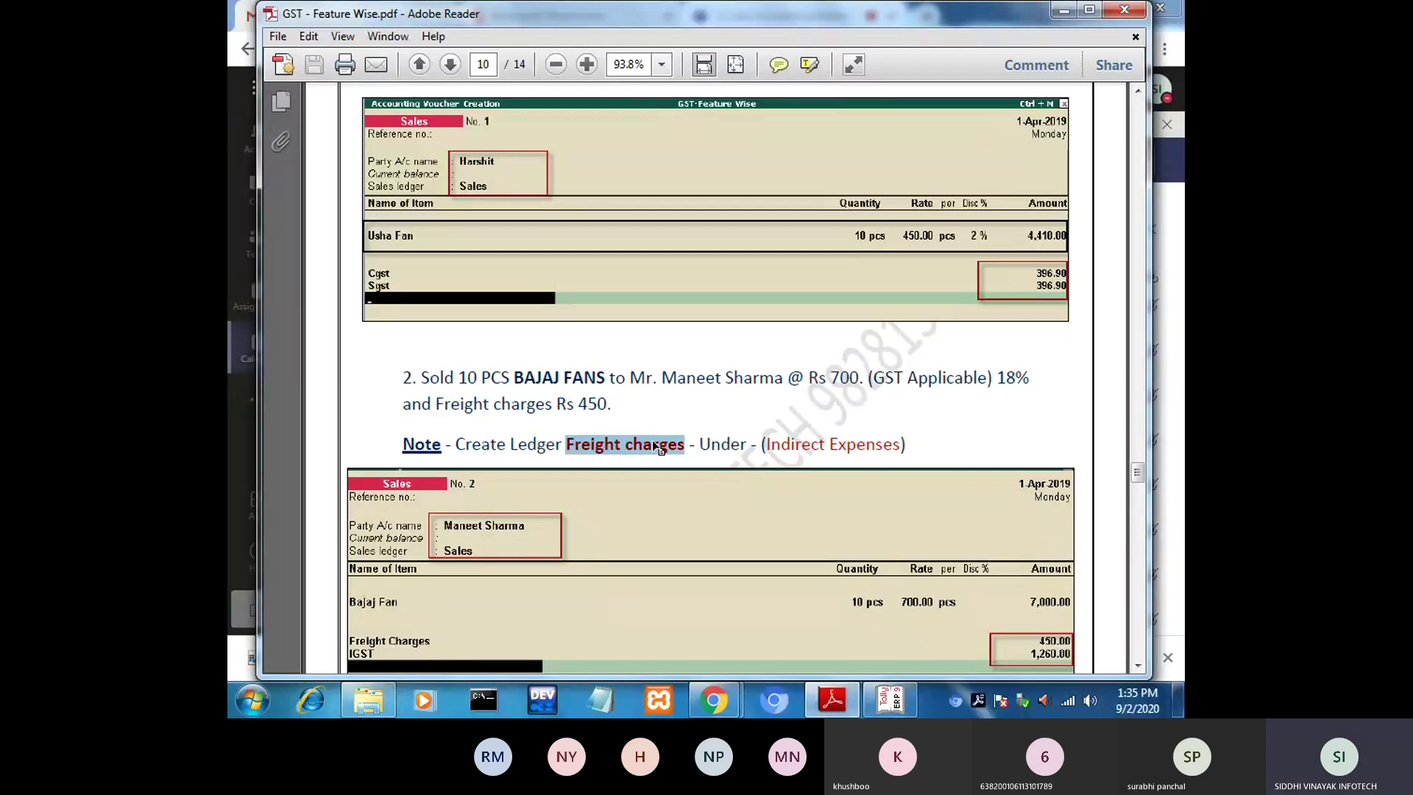
click(580, 442)
drag(581, 442, 683, 446)
Re-mark the buyer's name and BAJAJ FANS, then return to the Tally Sales voucher.
drag(662, 379, 783, 378)
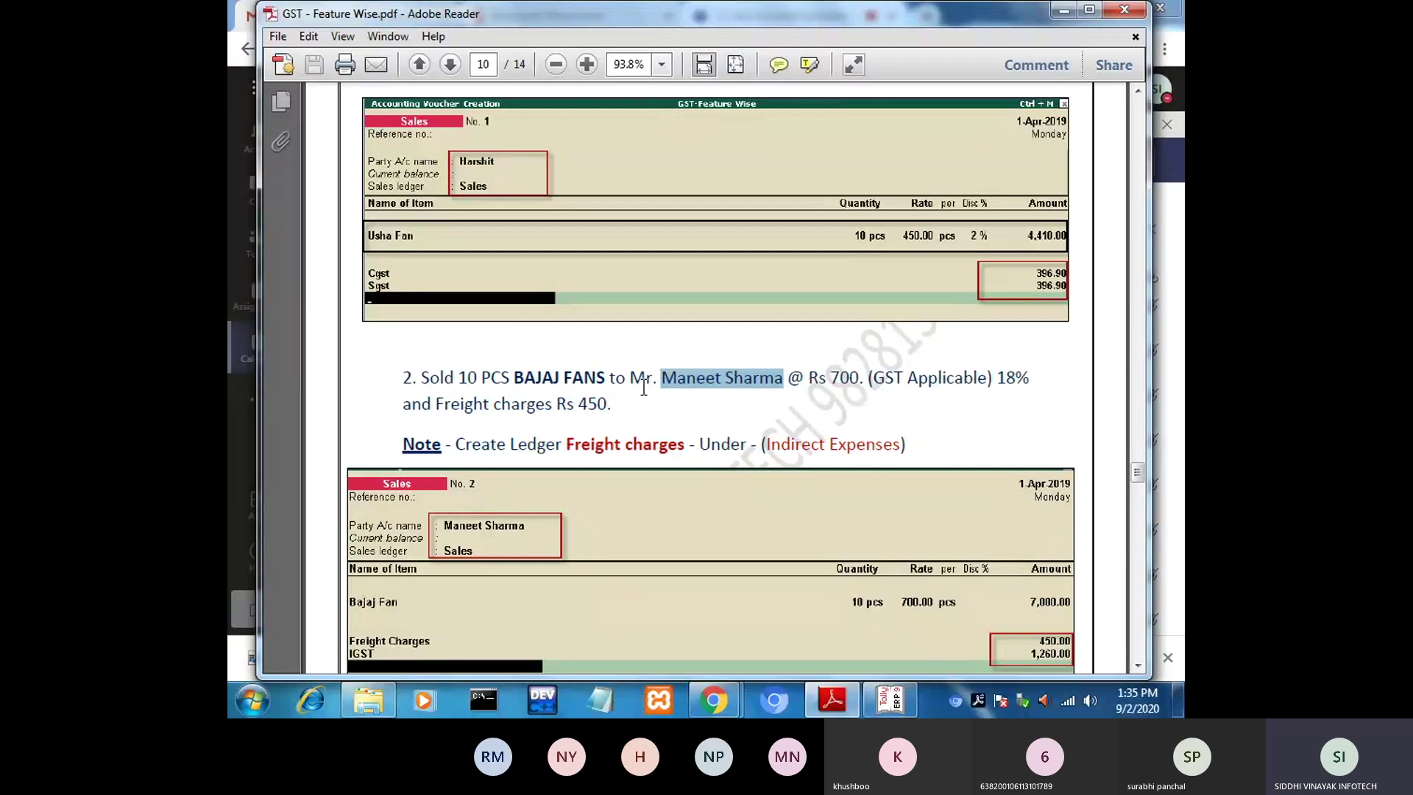
click(616, 382)
drag(483, 376, 597, 386)
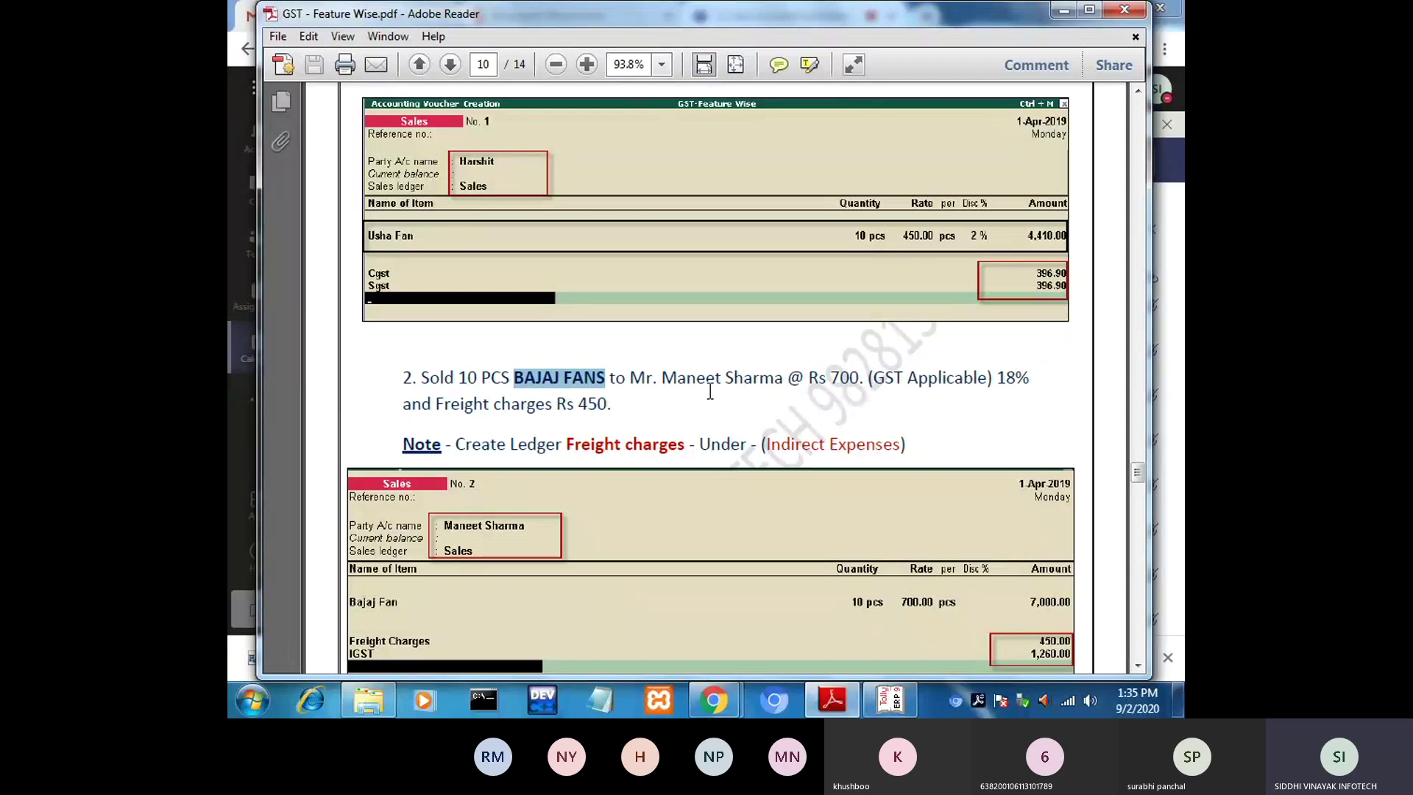
click(771, 390)
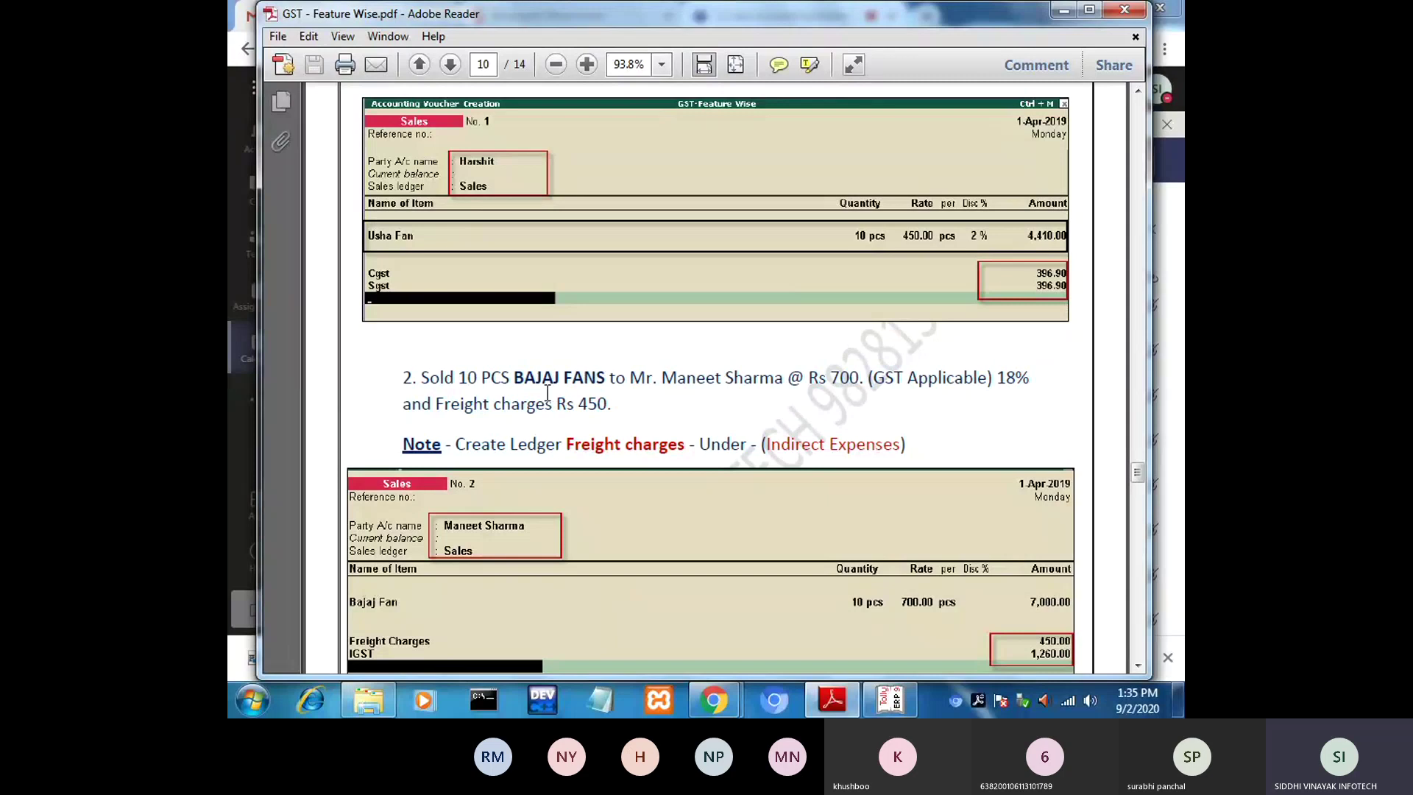
click(900, 703)
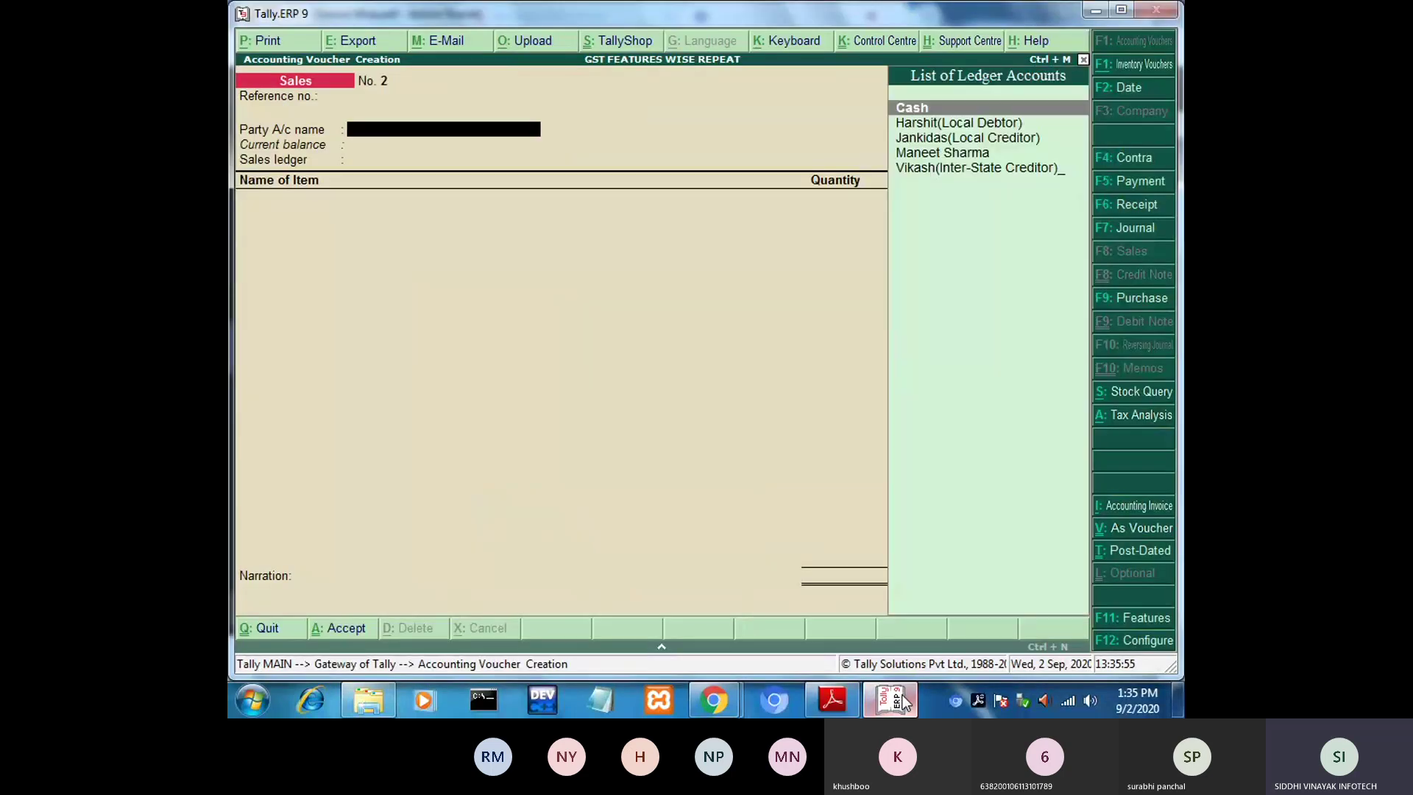
Choose the Haryana buyer's ledger as party on Sales No. 2 and accept Party Details.
key(Down)
key(Down)
key(Down)
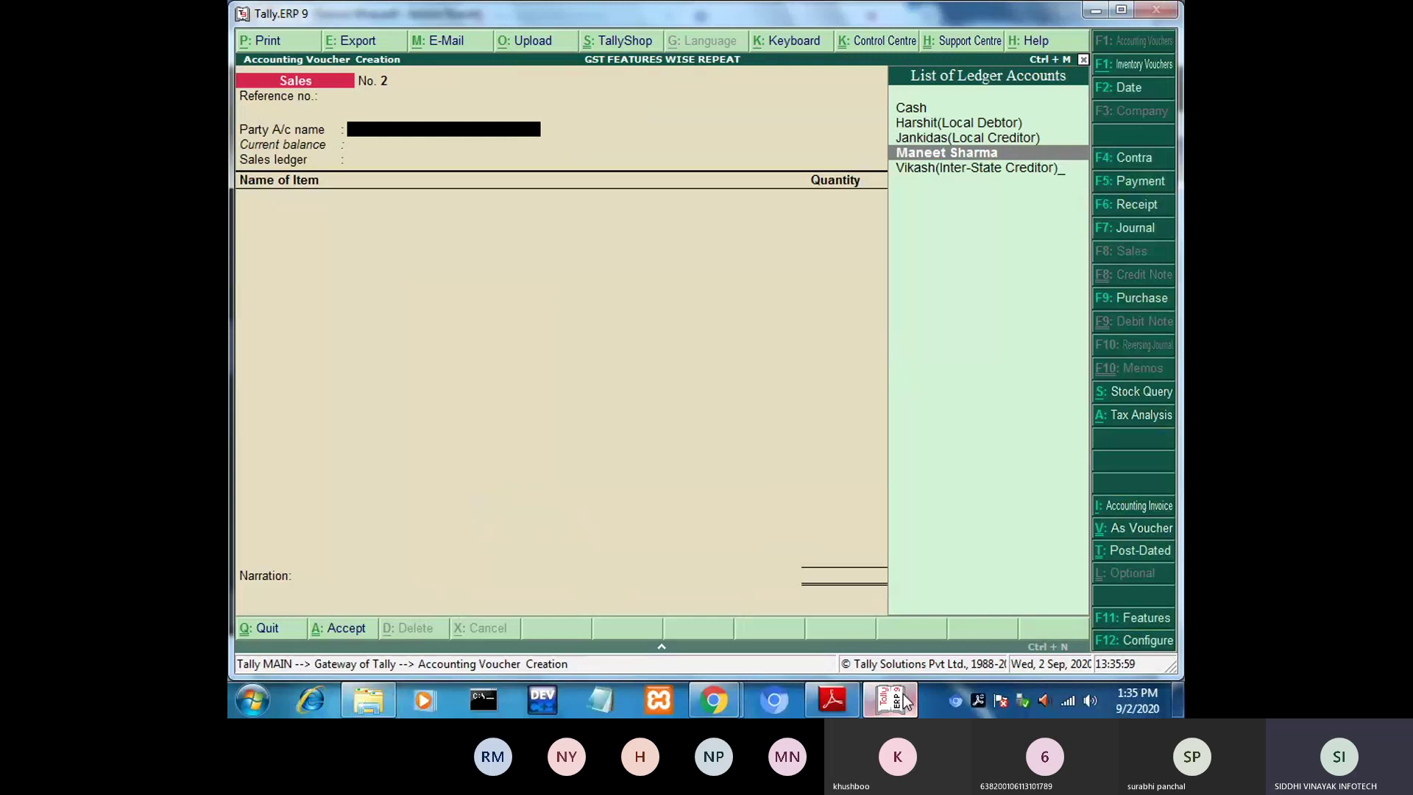
key(Return)
key(Return)
key(Return)
key(Return)
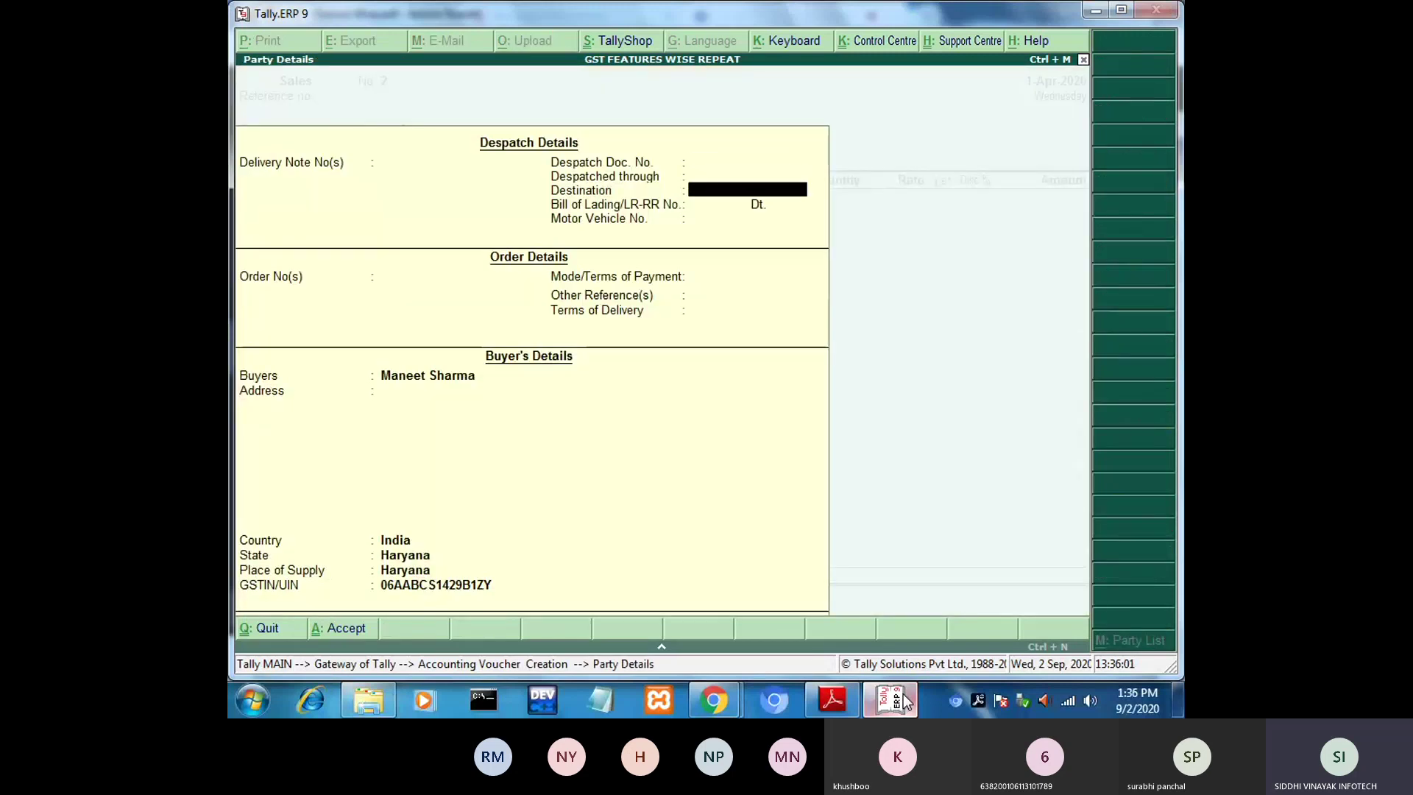
key(Return)
key(Return)
key(Return)
key(Return)
key(Return)
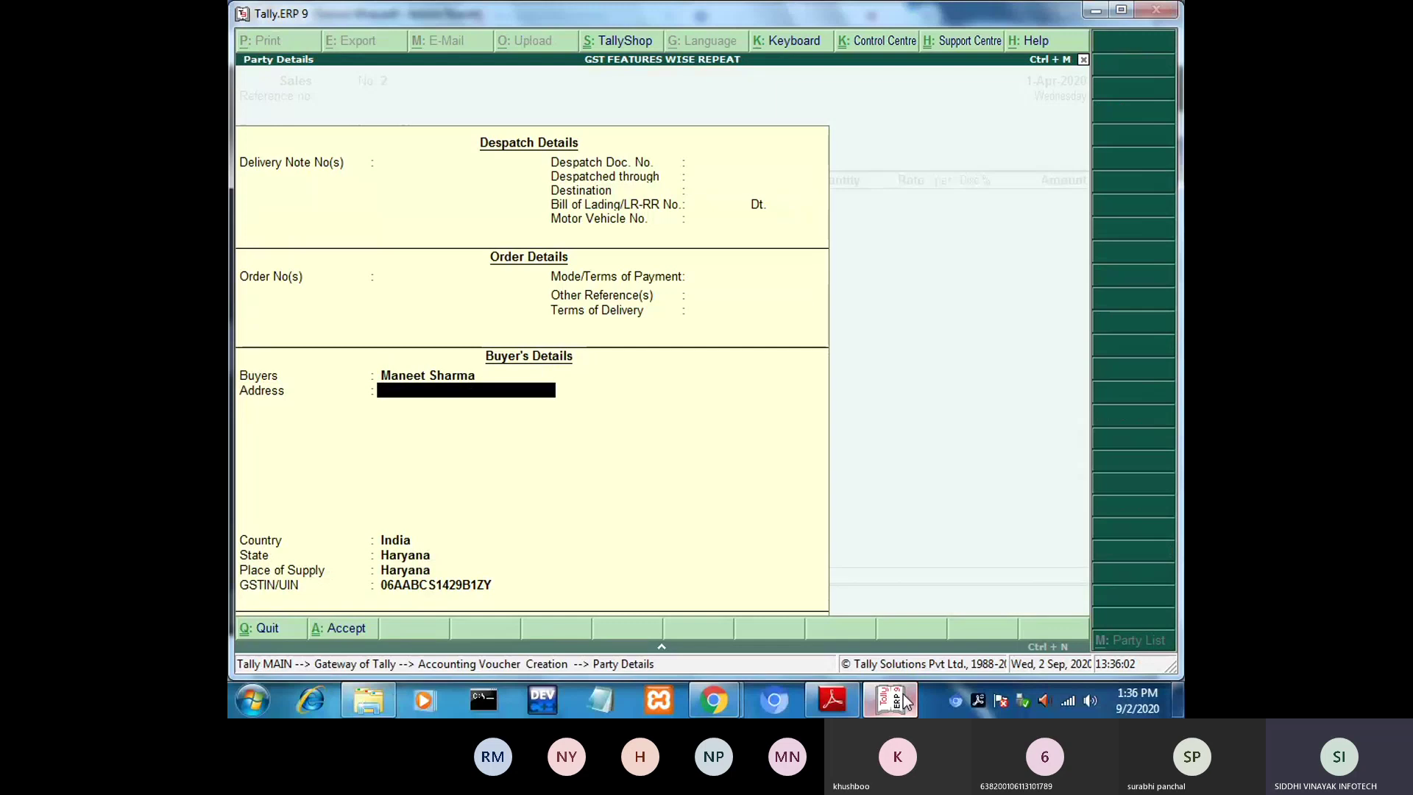
key(Return)
key(Return)
key(Return)
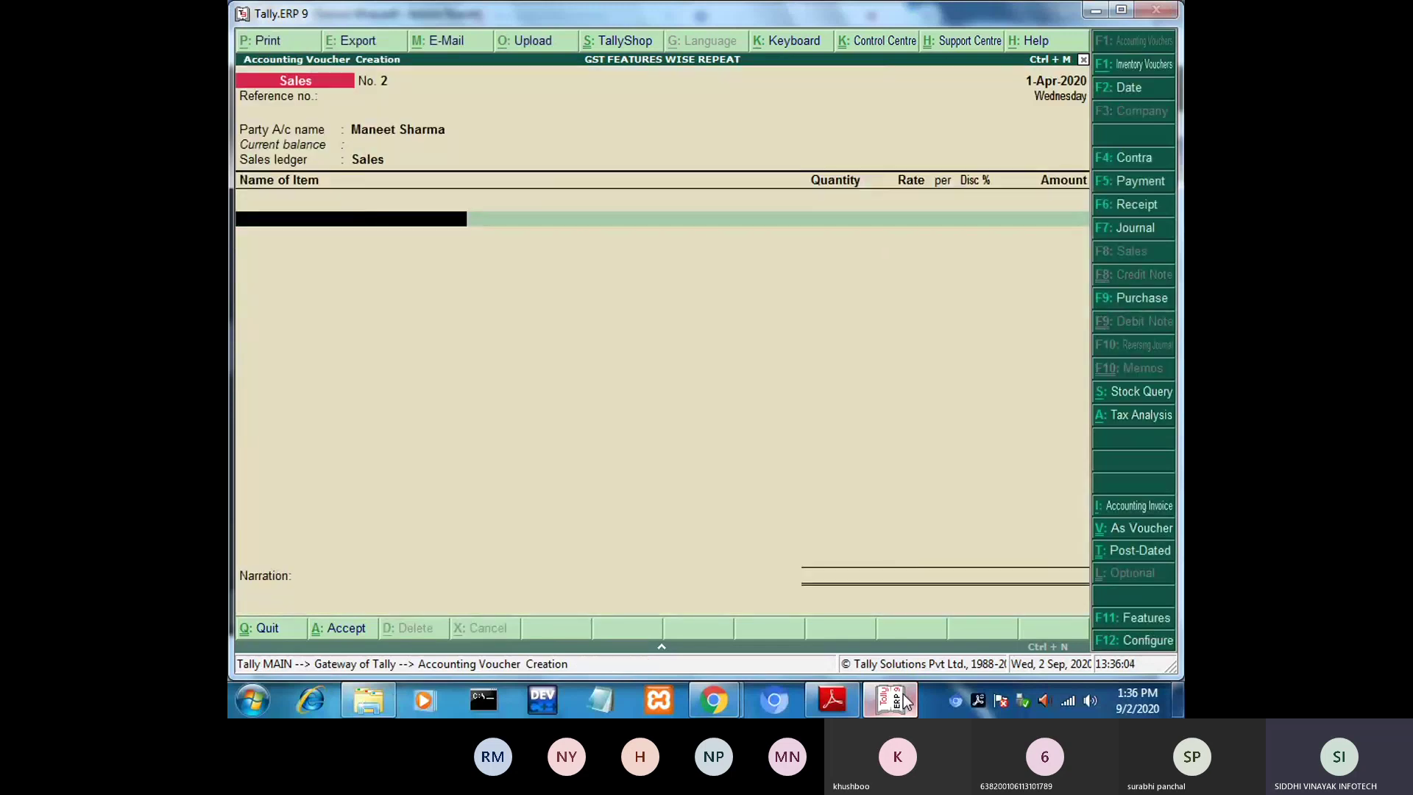
Go back to the Party A/c name field, browse the ledger list and retype the buyer's name.
key(BackSpace)
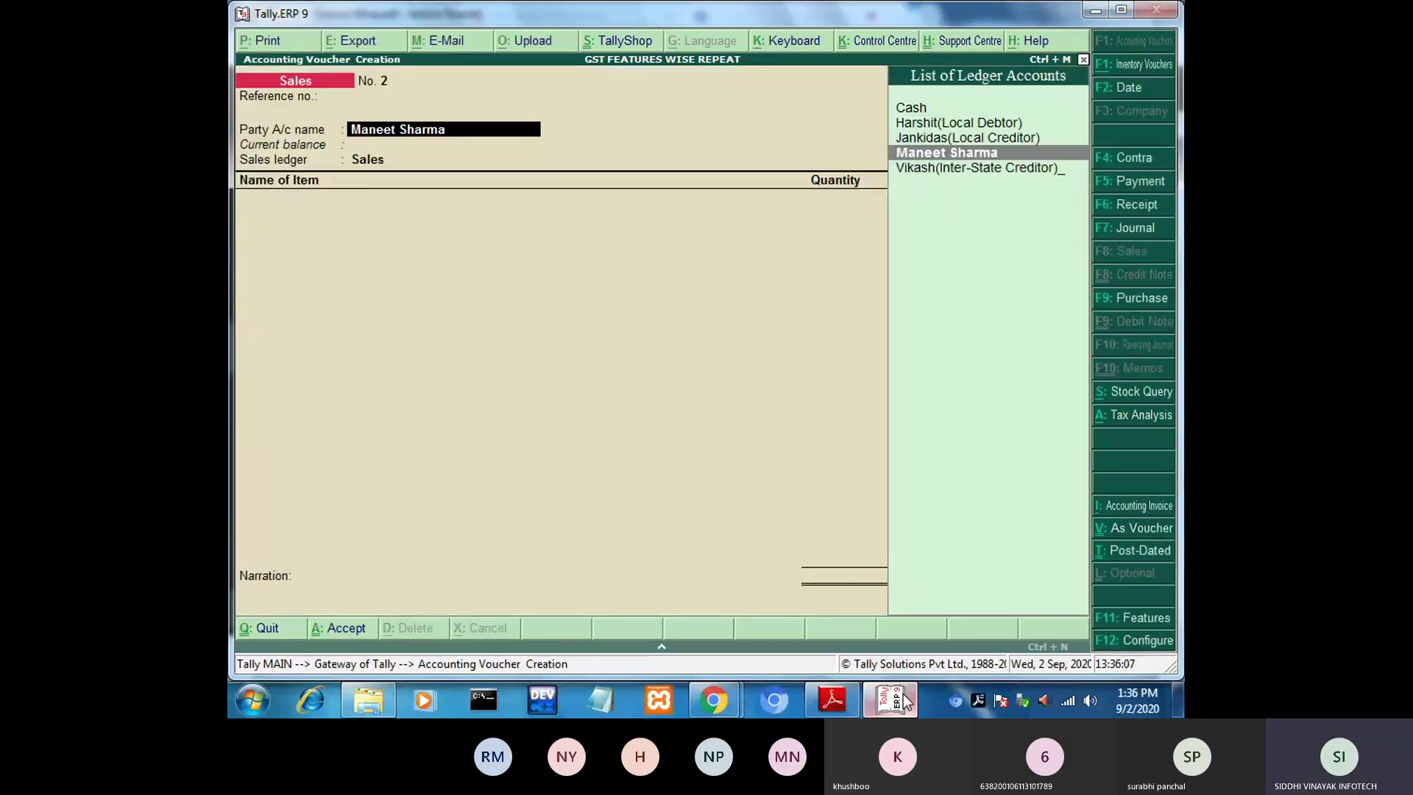
key(Down)
key(Up)
key(Up)
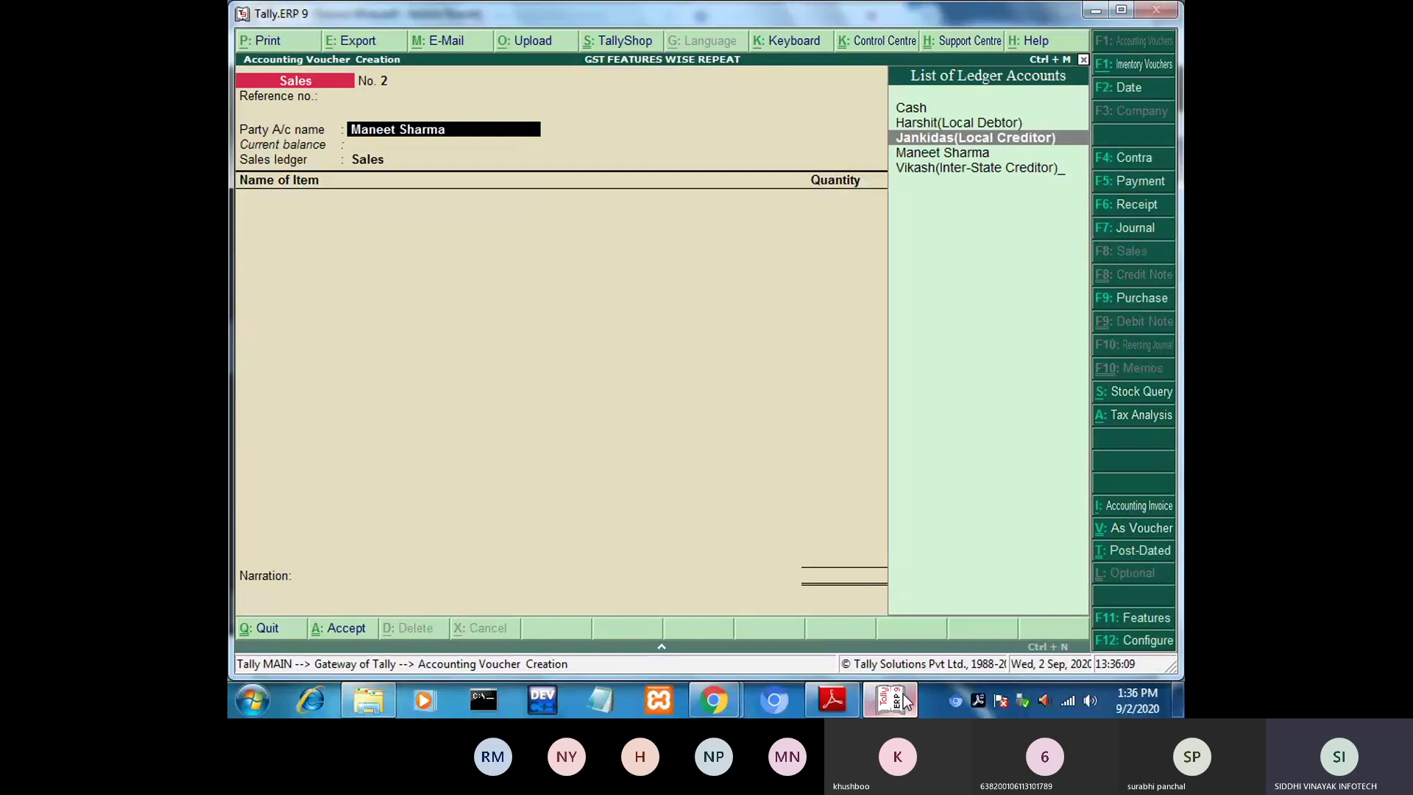
key(Up)
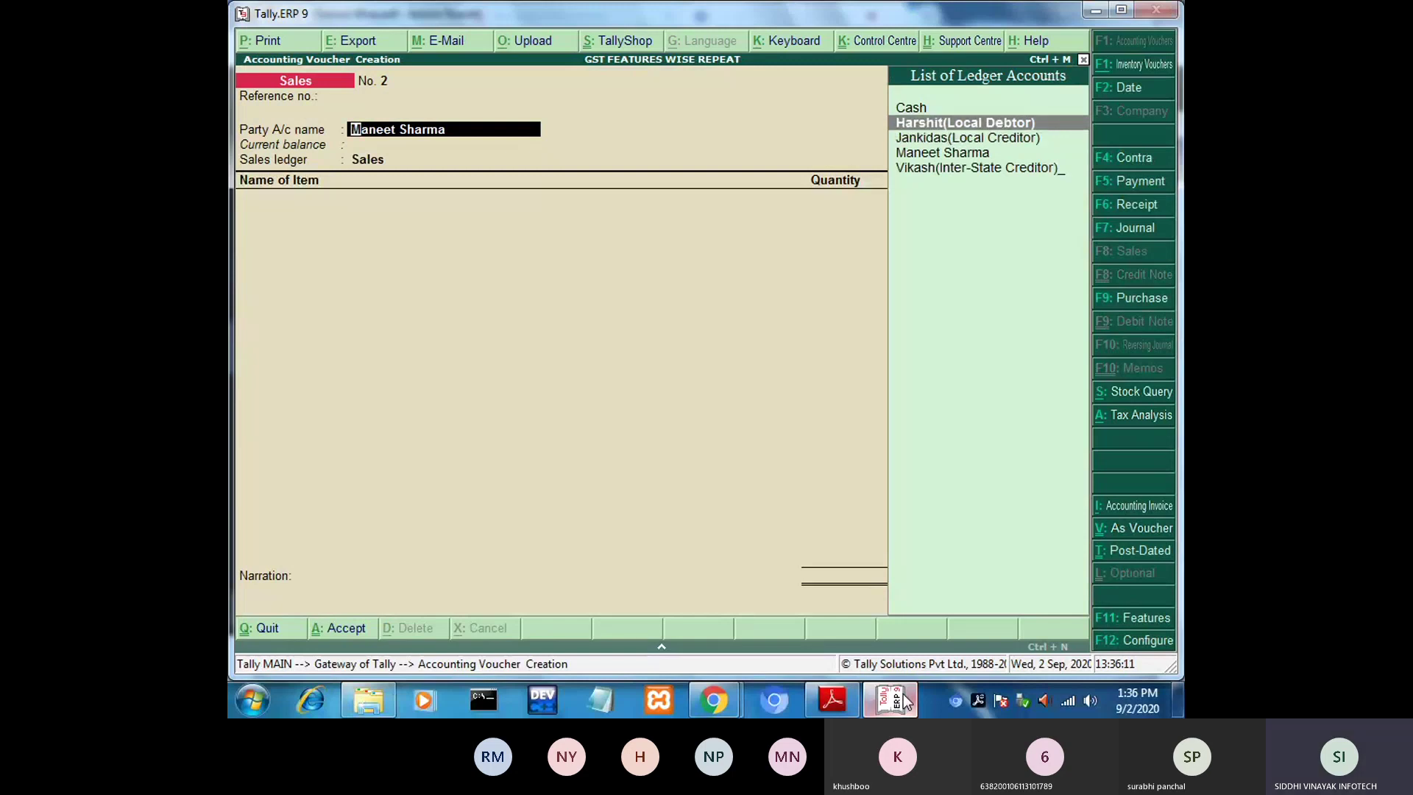
key(Down)
key(Down)
key(Down)
key(Up)
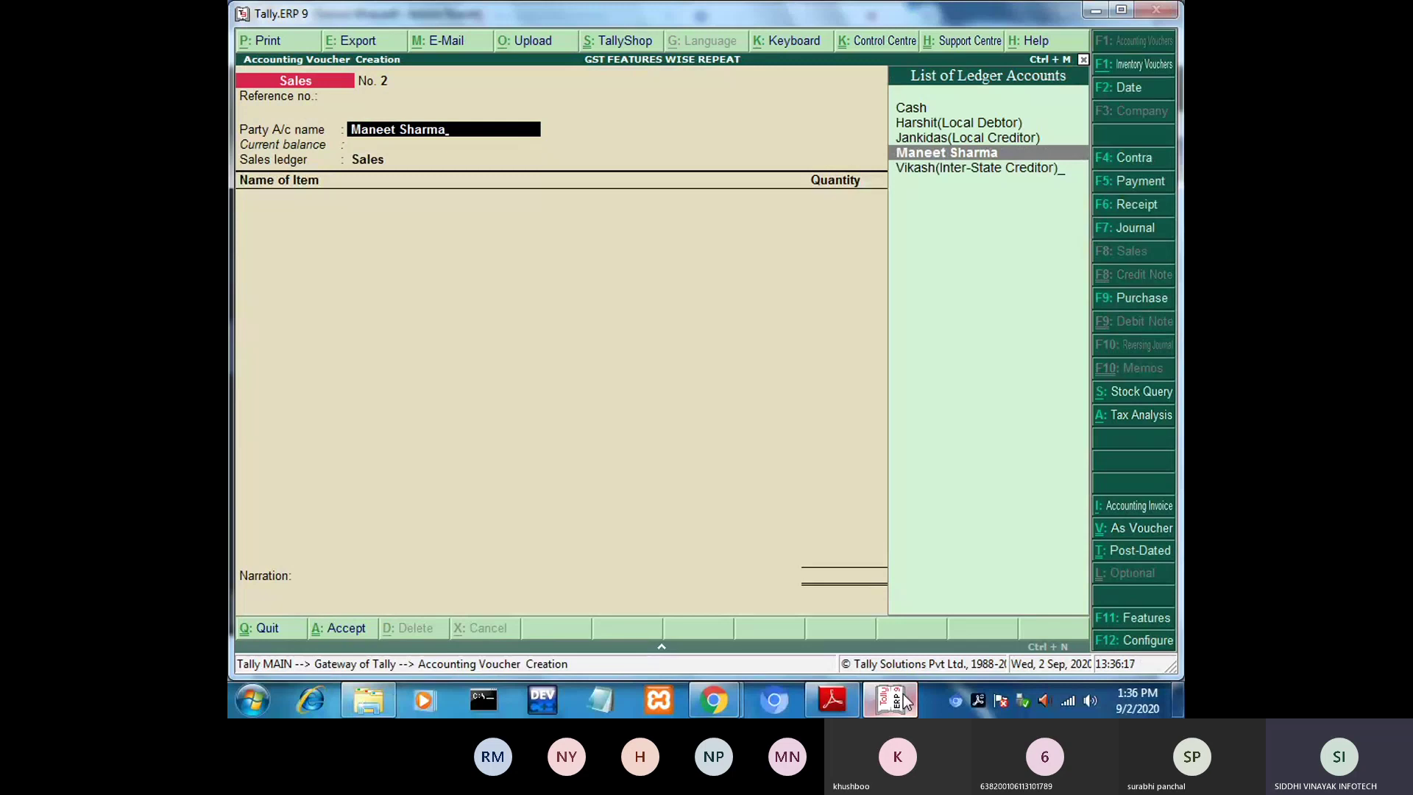
text(()
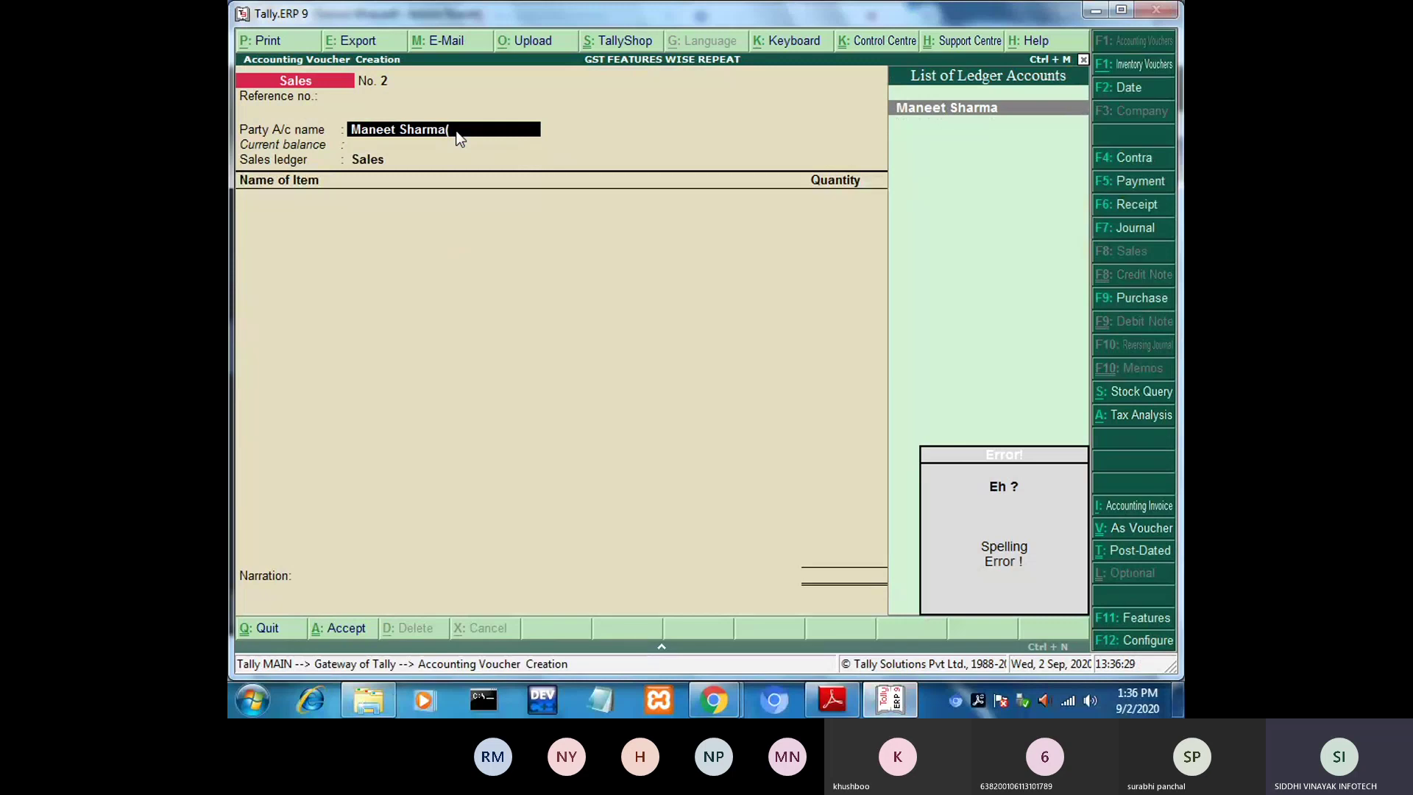
Append '(interstare Debtor)' to the Haryana buyer ledger's name and save the ledger.
key(BackSpace)
key(ctrl+Return)
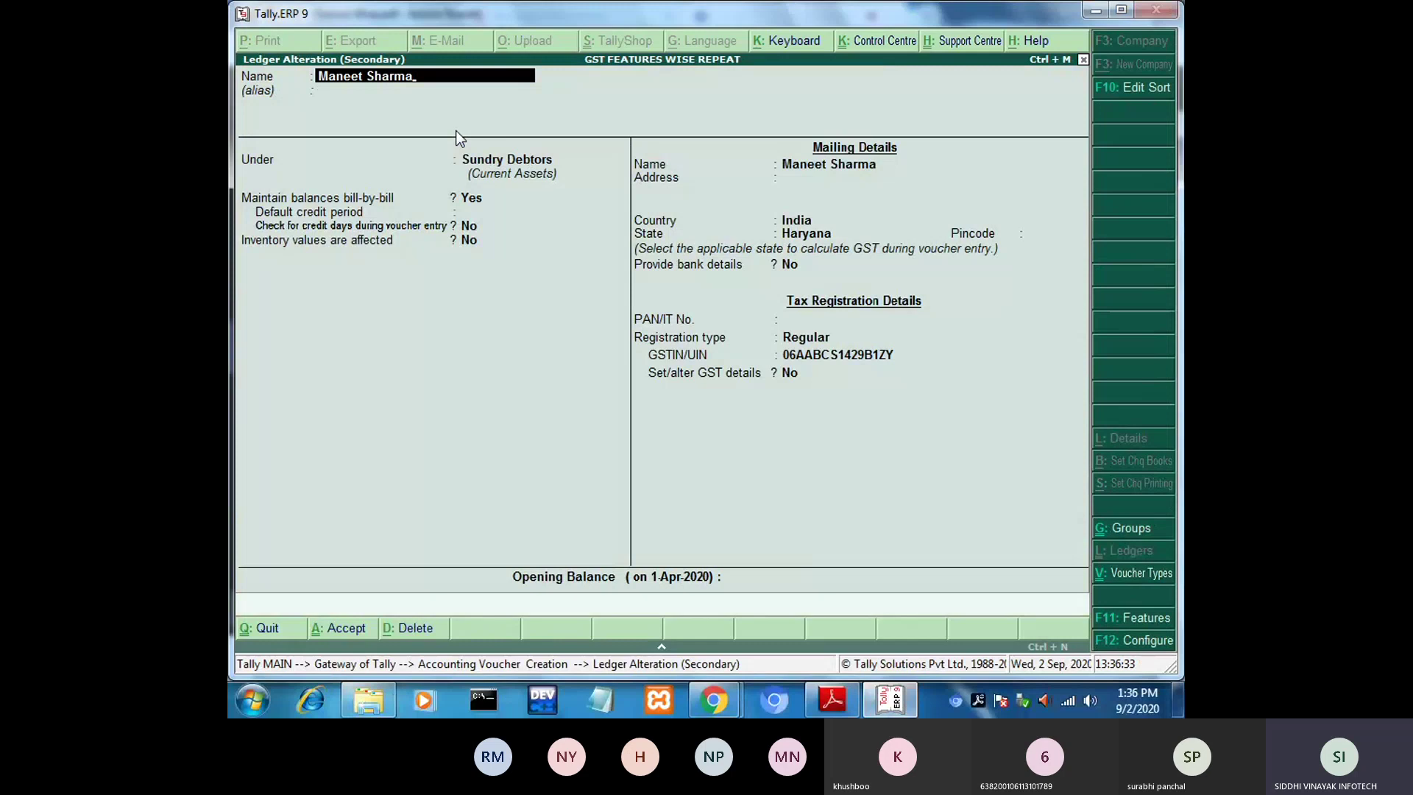
text((interstare Debtor))
key(Return)
key(Return)
key(Return)
key(Return)
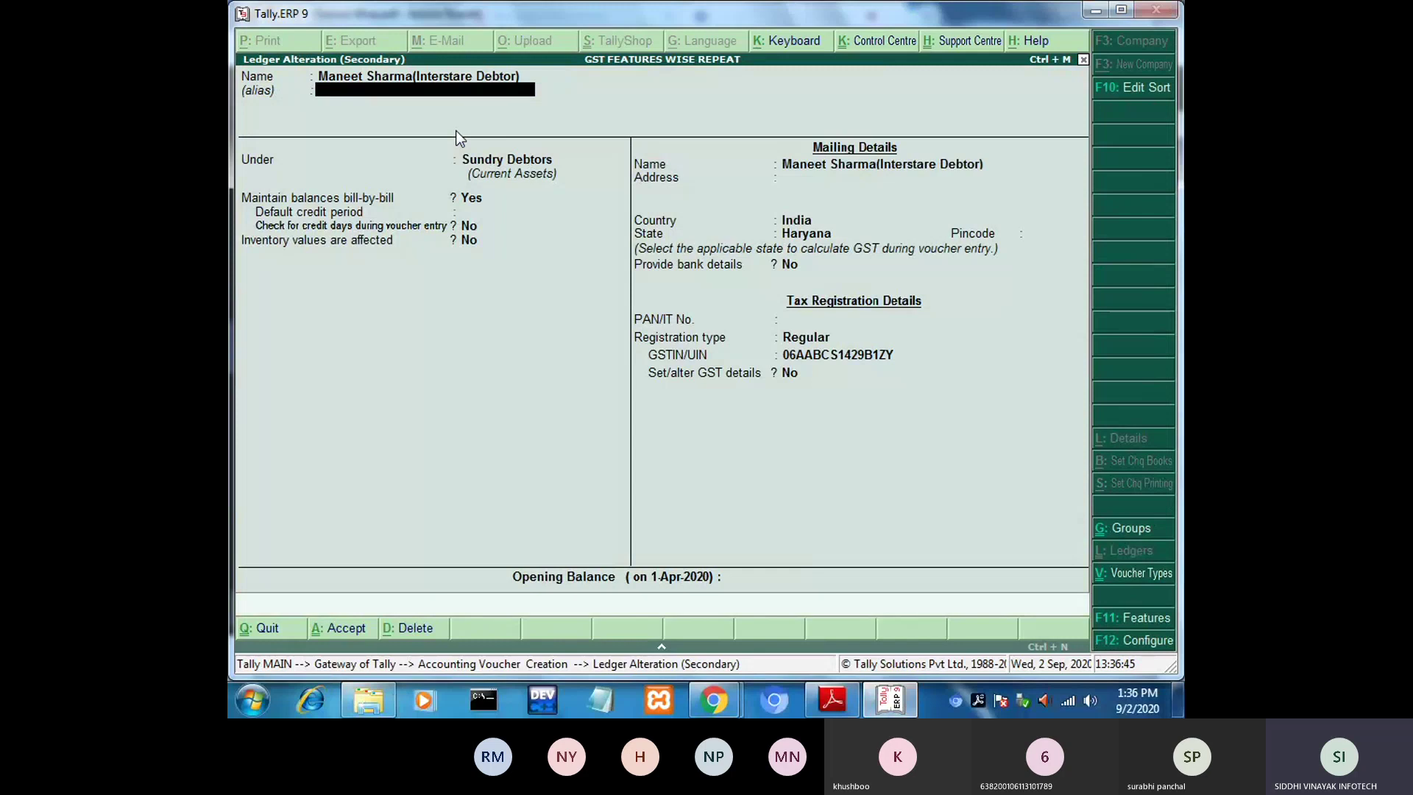
key(Return)
key(Return)
key(Return)
key(Return)
key(Return)
key(Return)
key(Return)
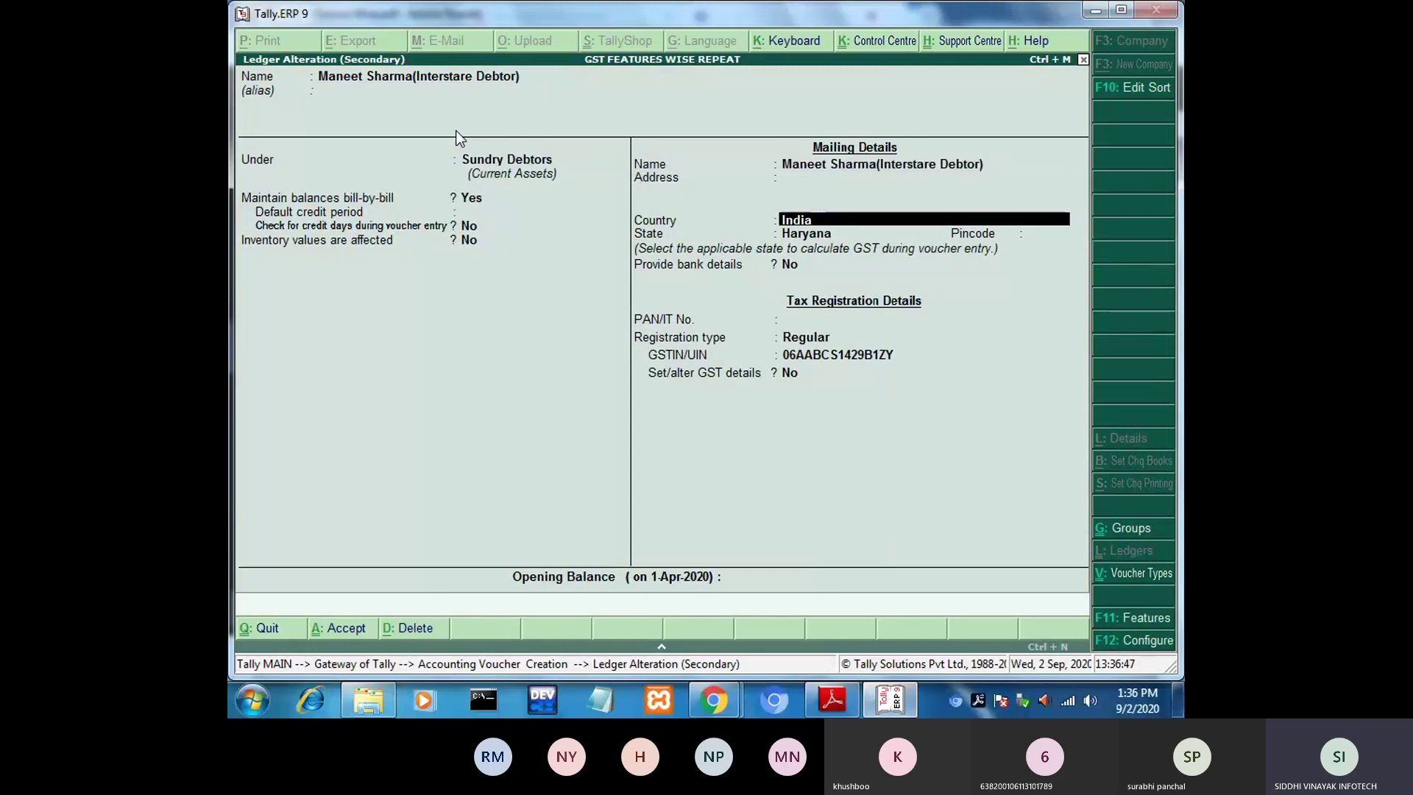
key(Return)
key(Return)
key(Return)
key(Return)
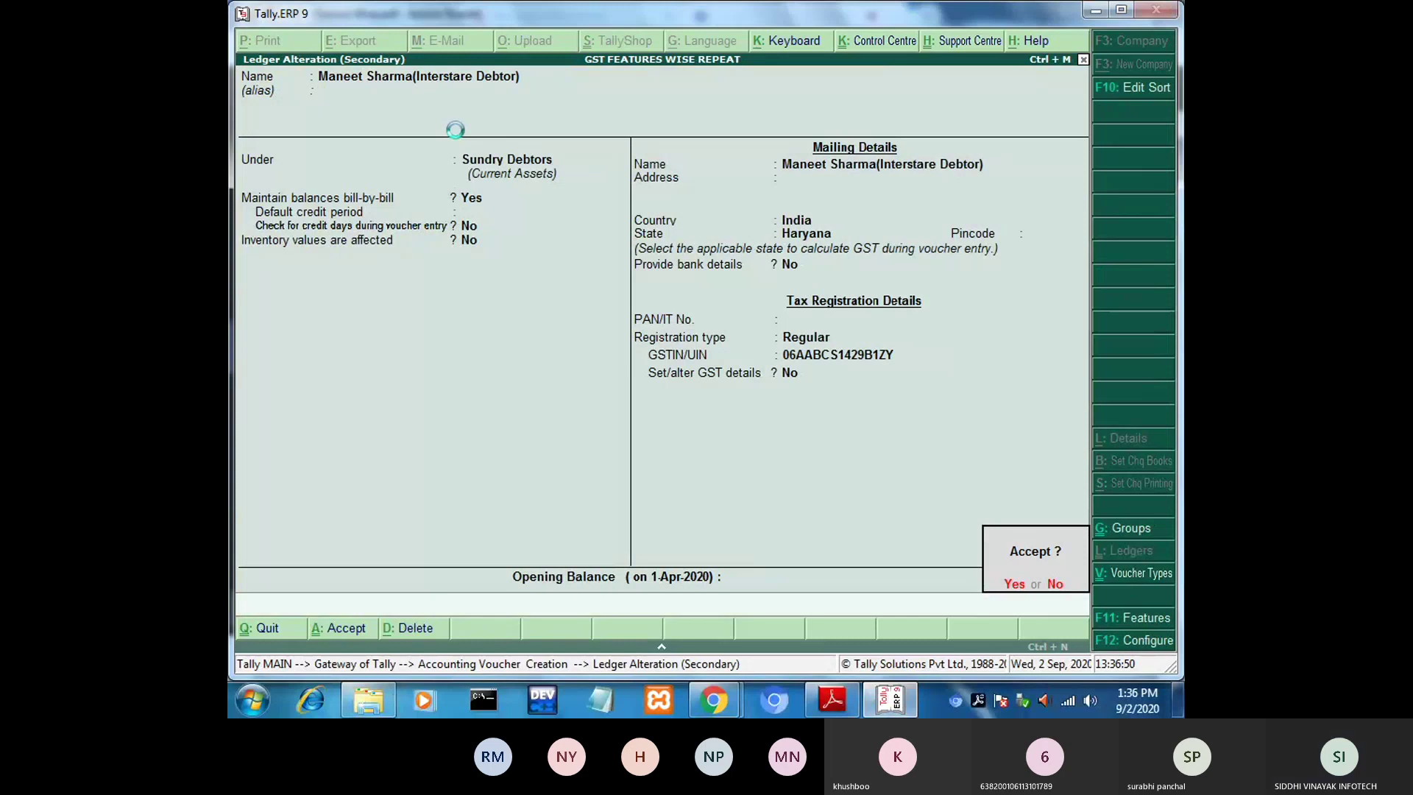
key(Return)
key(Return)
key(Return)
key(Return)
key(Return)
key(Return)
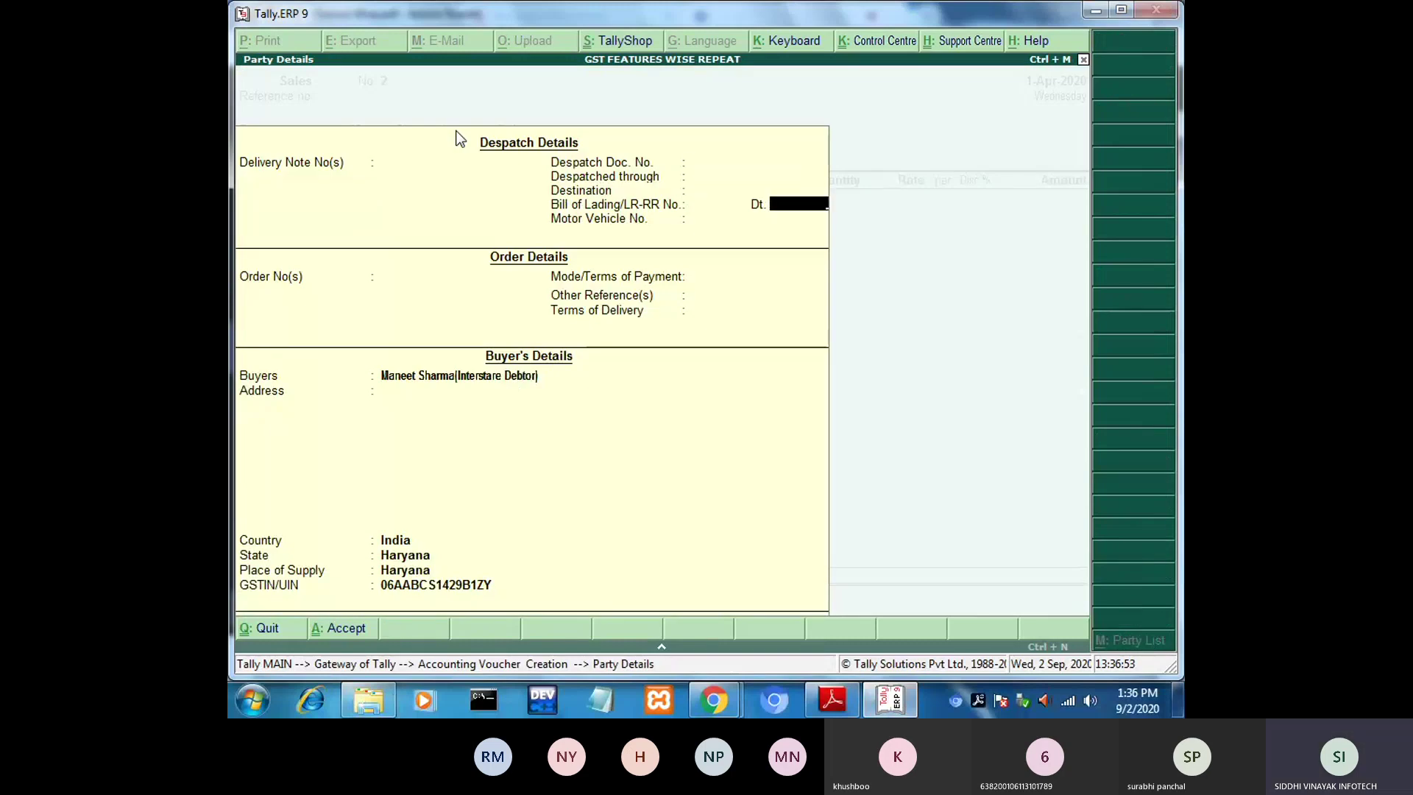
Keep Haryana as the buyer's state, accept Sales as the ledger, then bring up the exercise PDF.
key(Return)
key(Return)
key(Return)
key(Return)
key(Return)
key(Return)
key(Return)
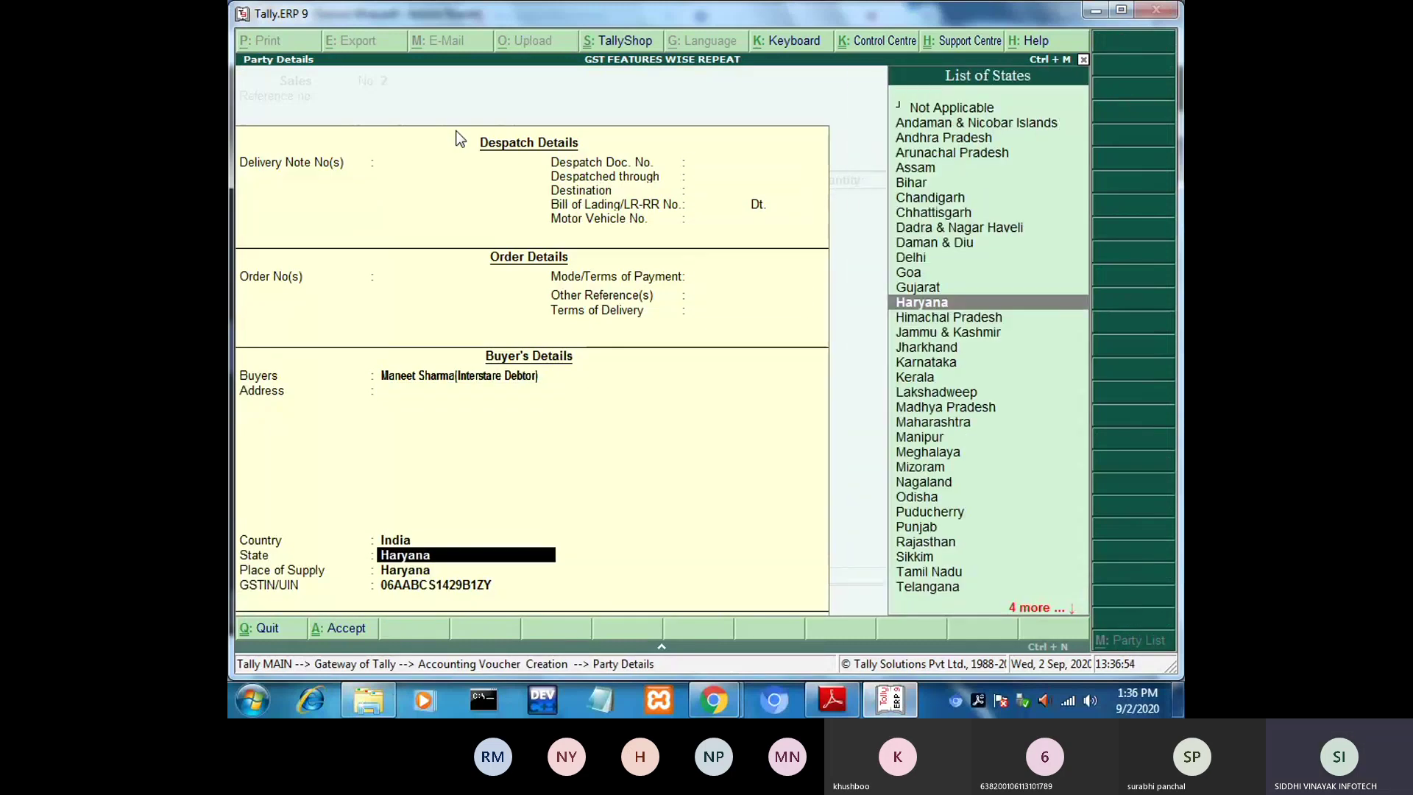
key(Return)
key(Return)
key(Return)
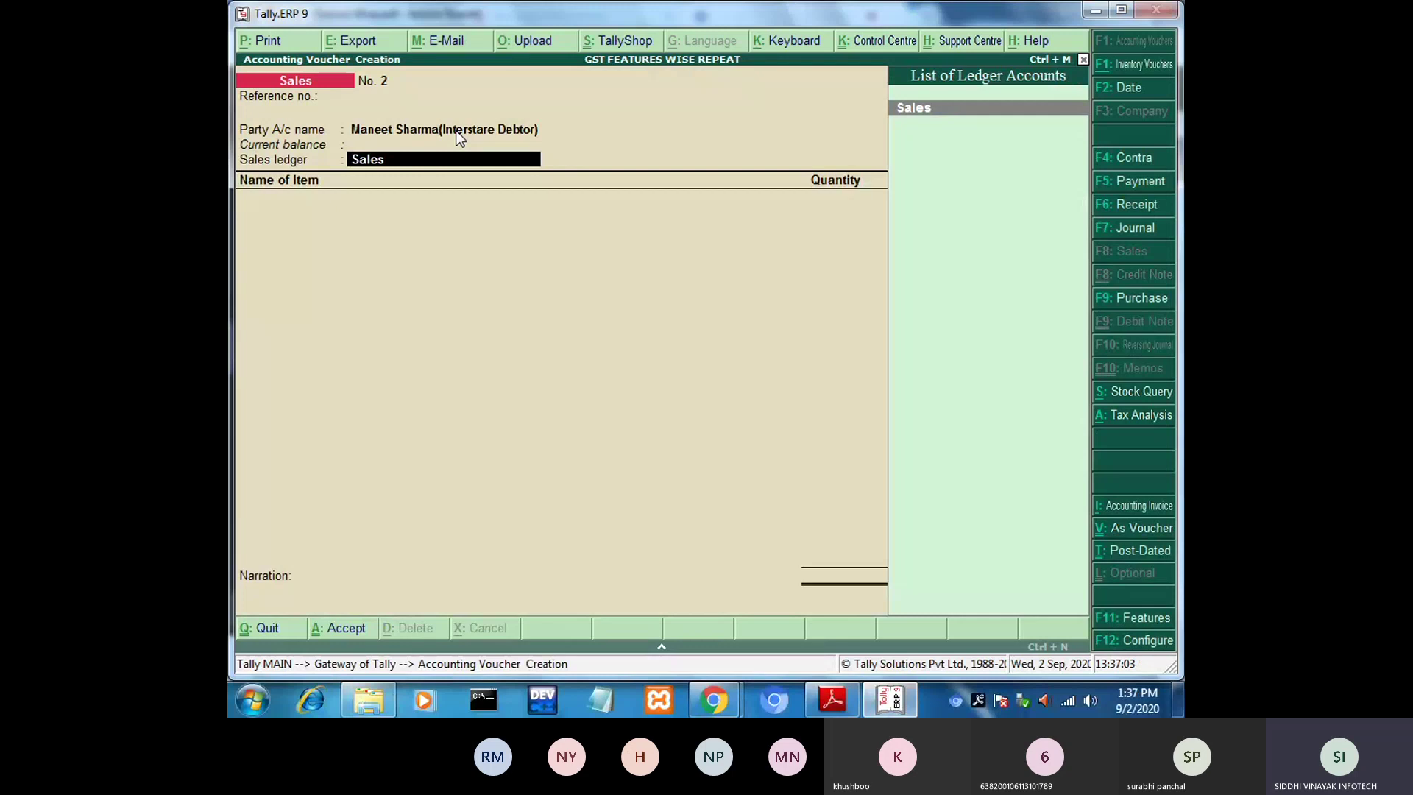
key(Return)
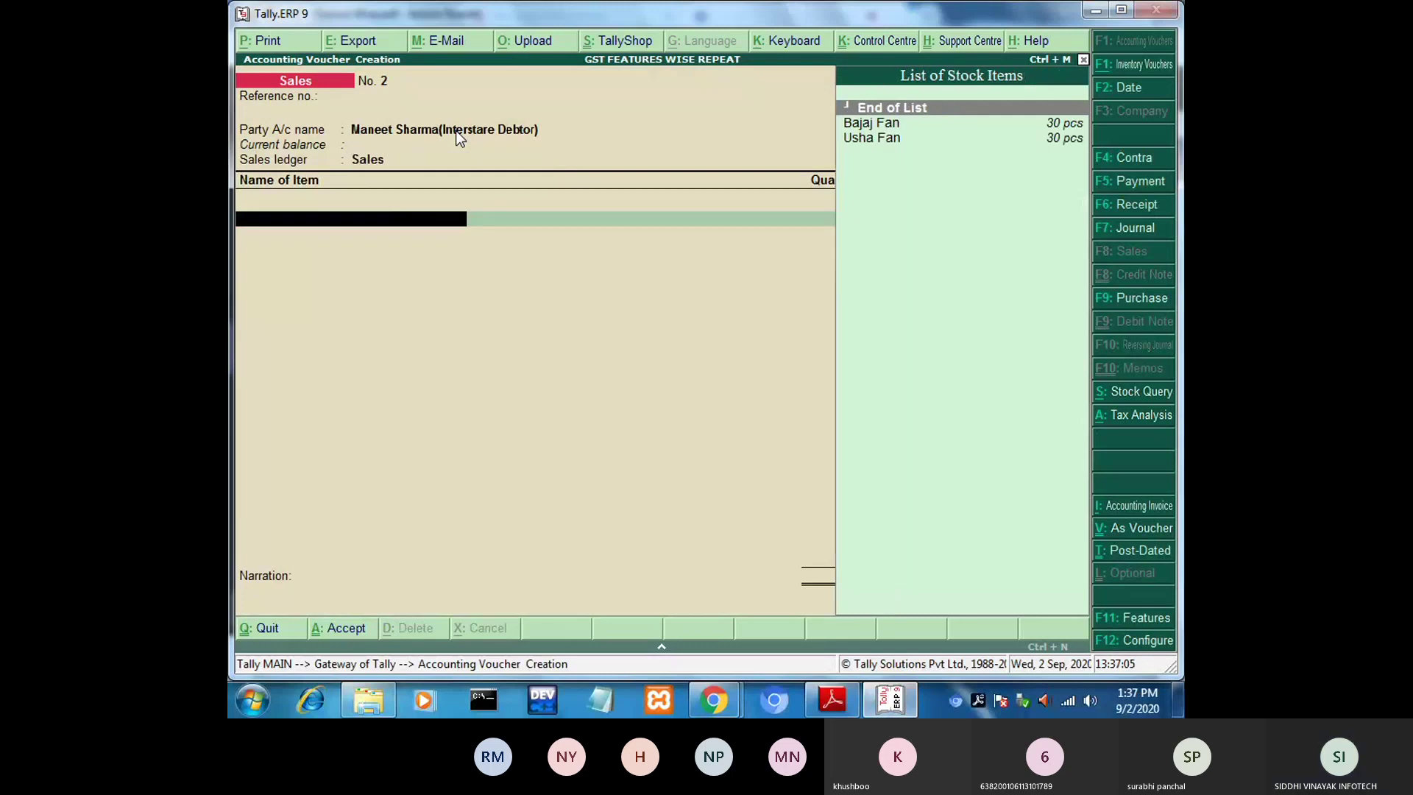
click(881, 713)
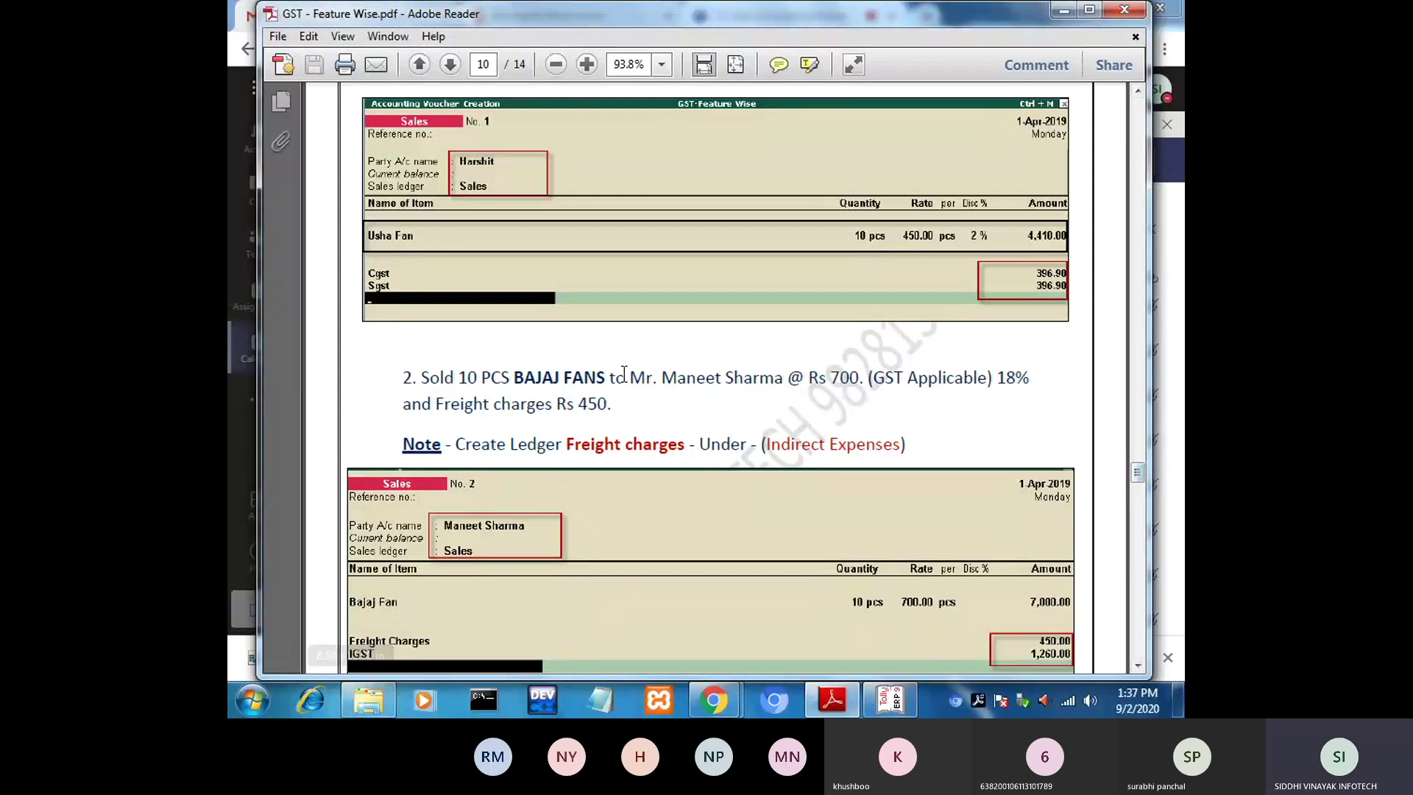
Highlight '10 PCS BAJAJ' in exercise 2 and return to the Tally sales voucher.
drag(458, 378, 585, 387)
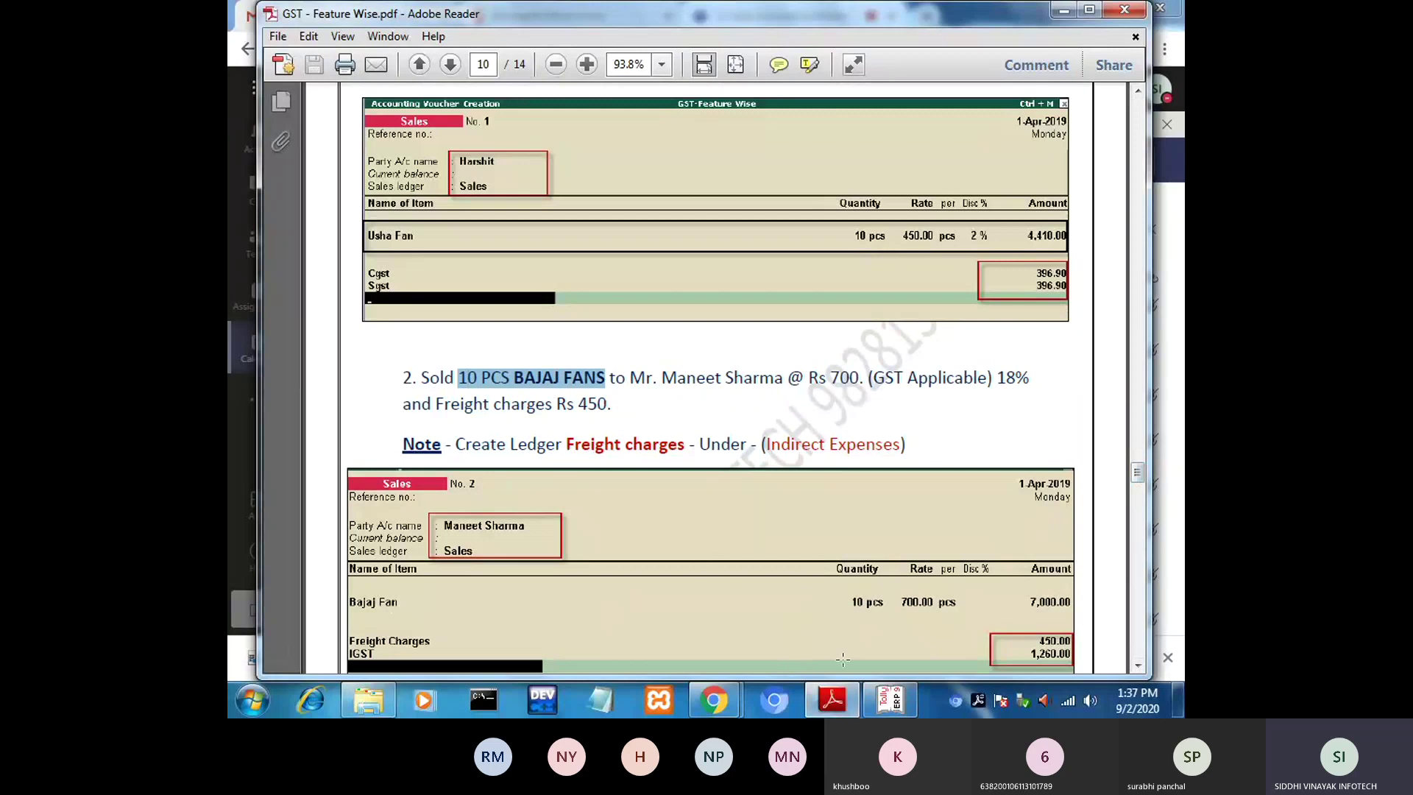
click(893, 700)
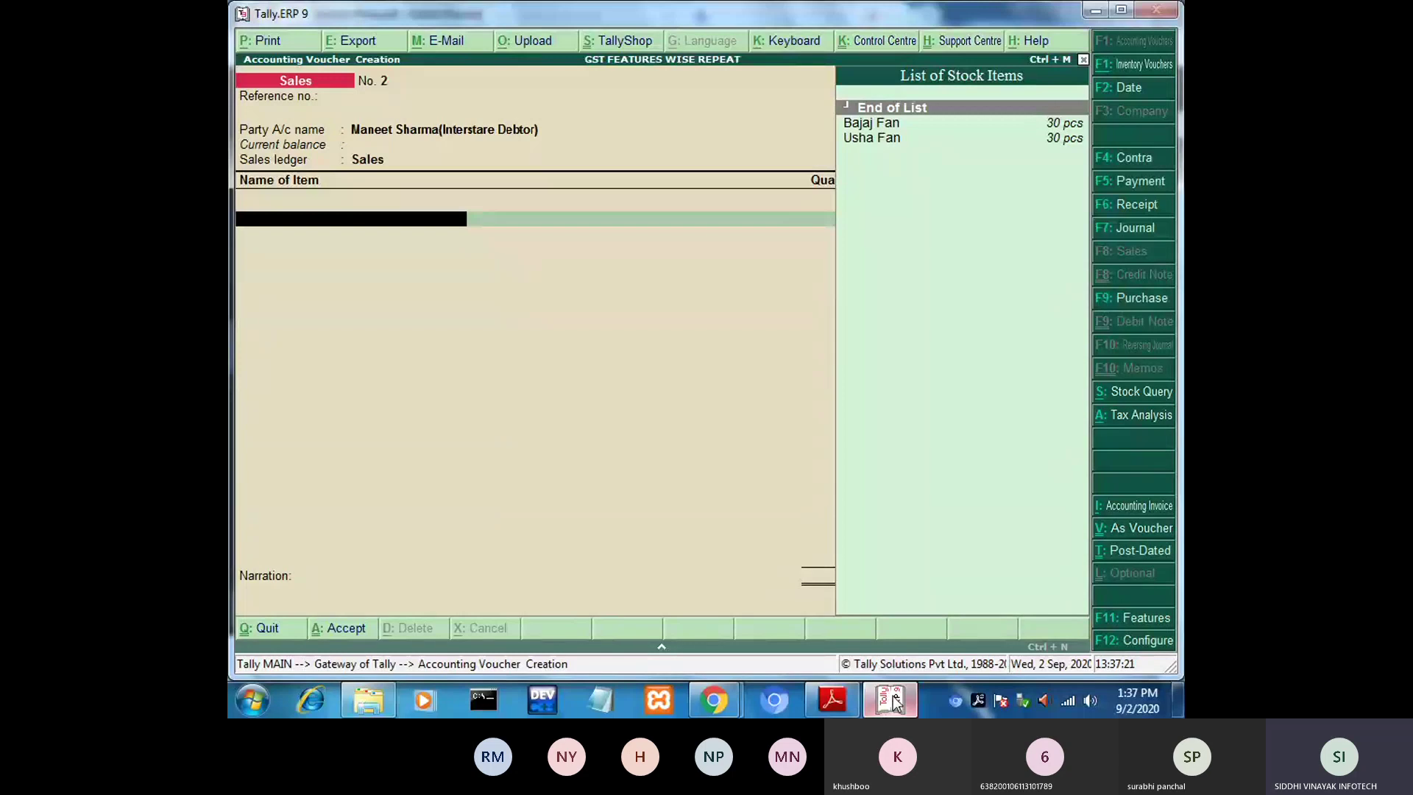
Bill 10 pcs of Bajaj Fan at 700.00 (7,000.00), then start a stock item 'Fright Chatges'.
key(Down)
key(Return)
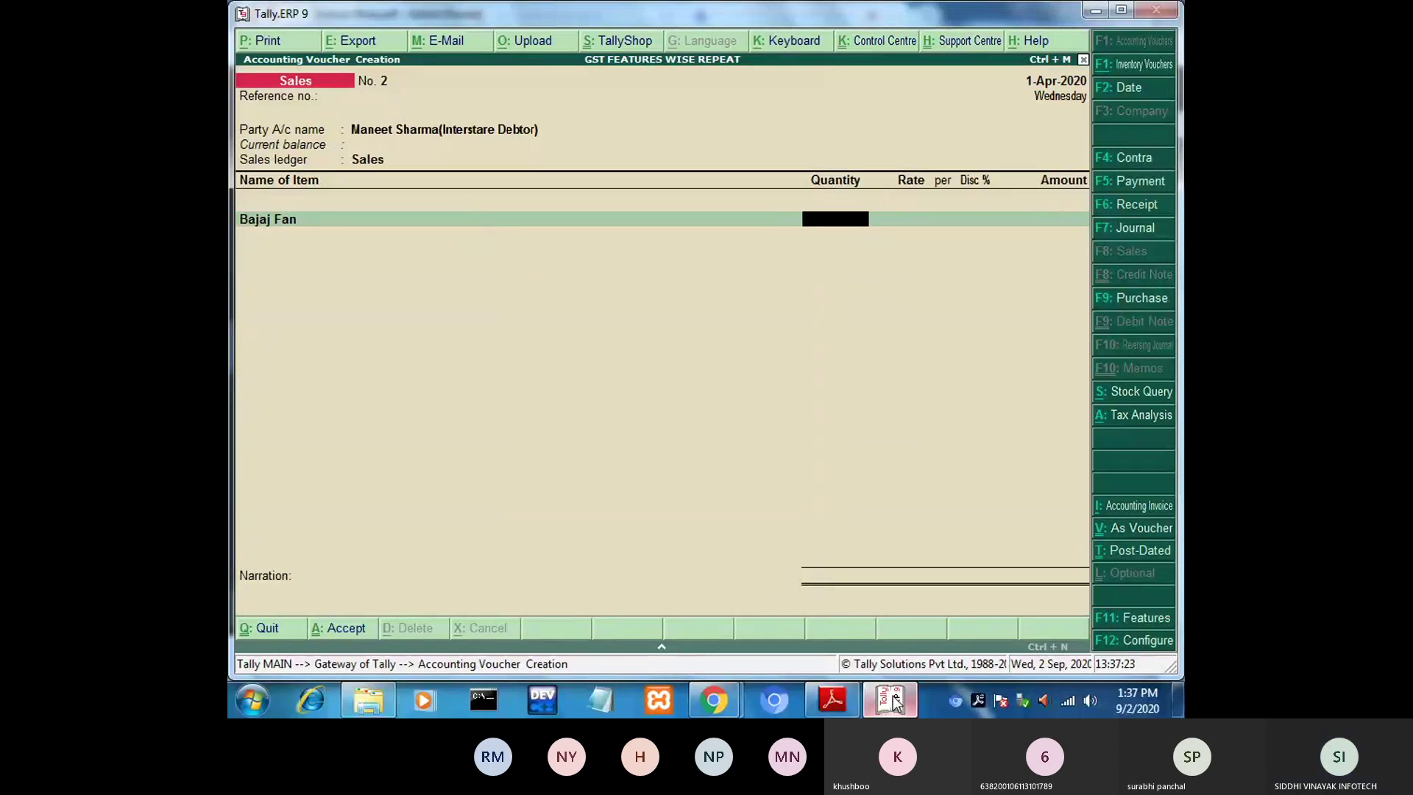
text(10)
key(Return)
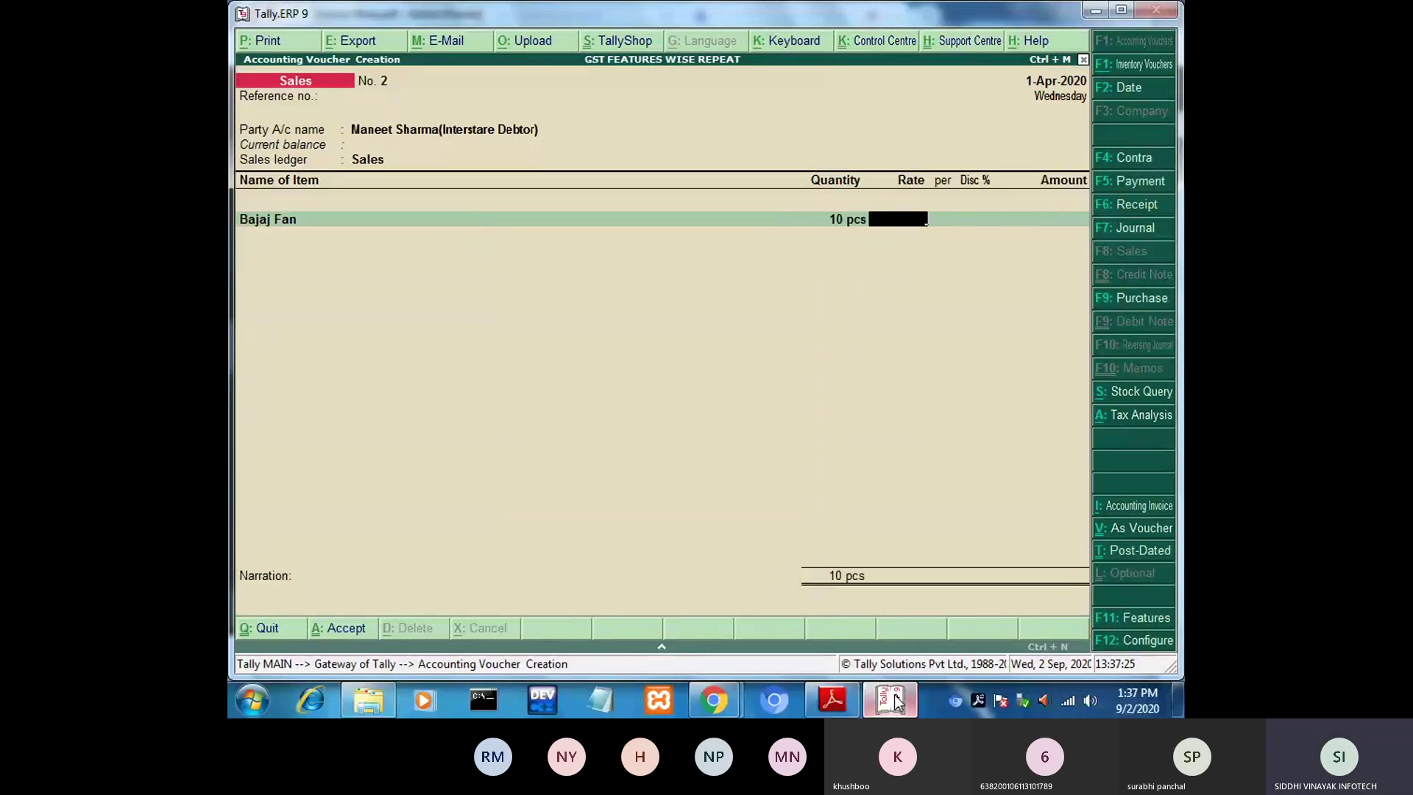
text(700)
key(Return)
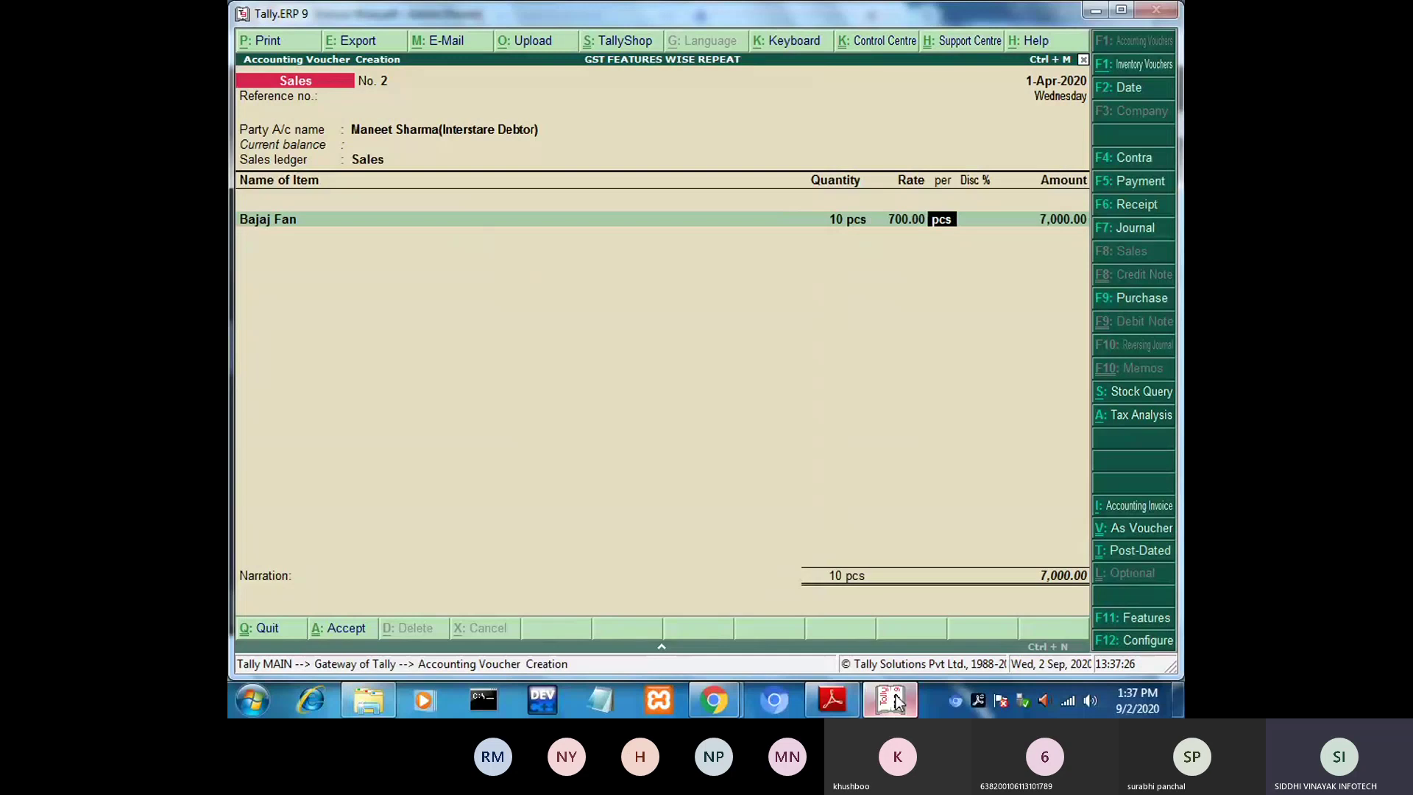
key(Return)
key(Return)
key(Return)
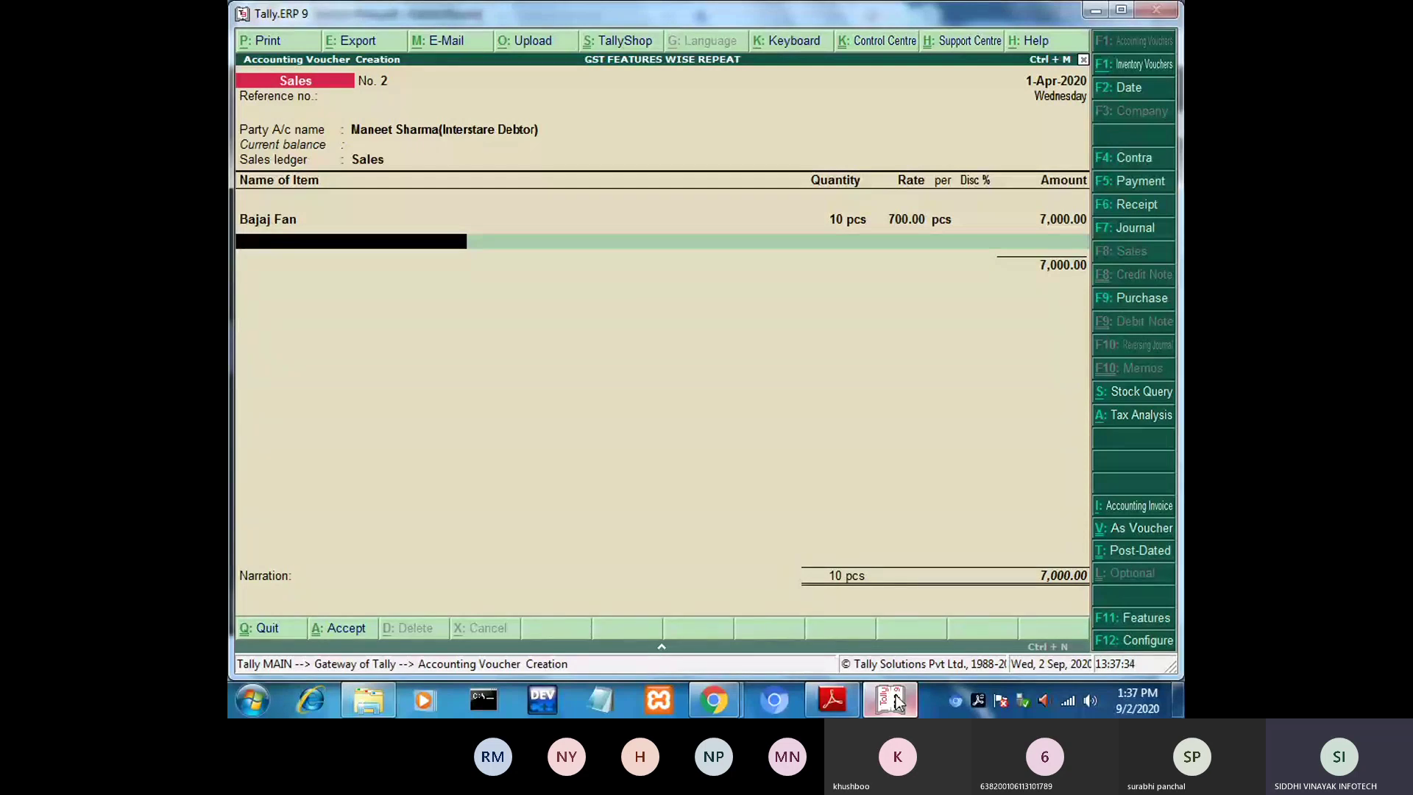
key(alt+c)
text(Fr)
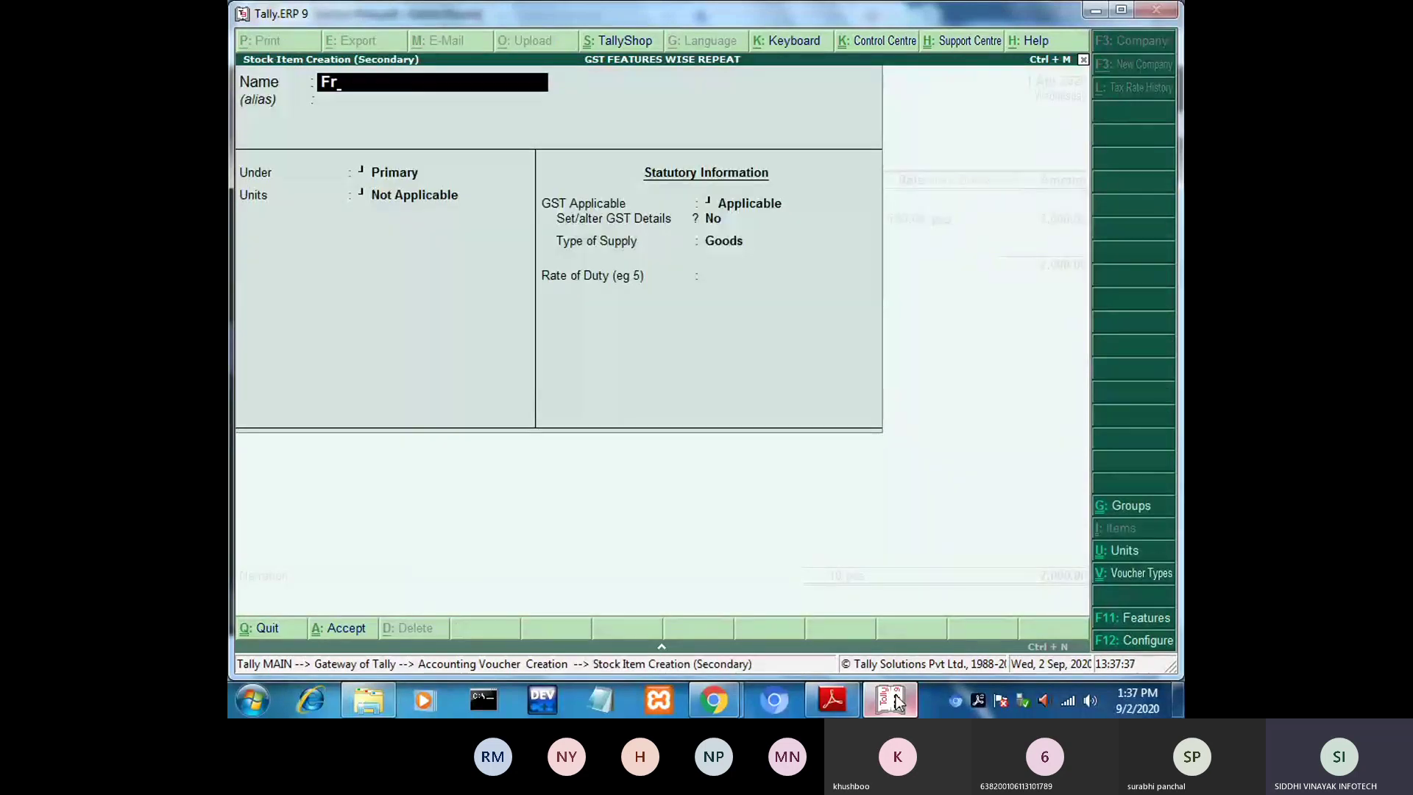
text(ight Chatges)
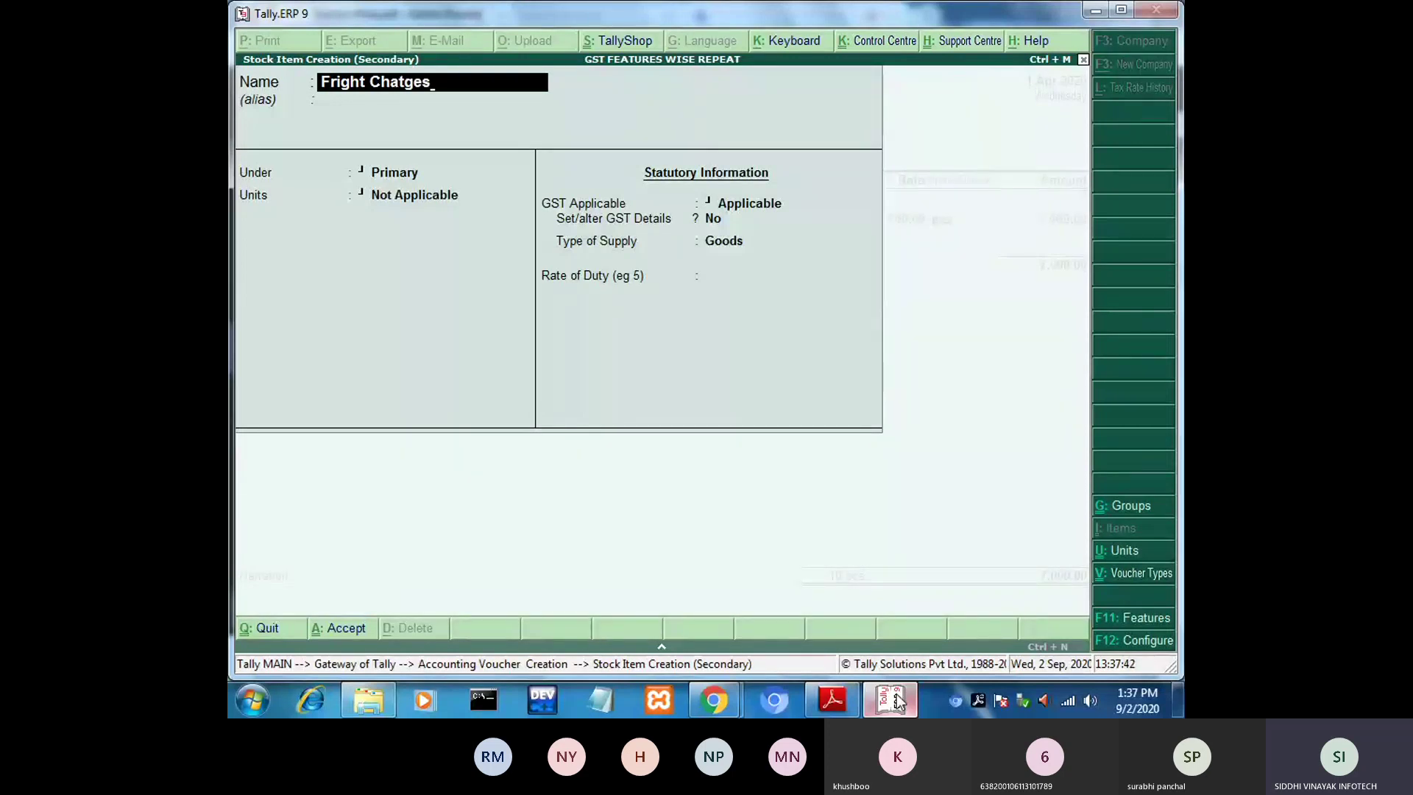
Abandon the mistaken 'Fright Chatges' stock item without saving and return to the voucher.
key(Return)
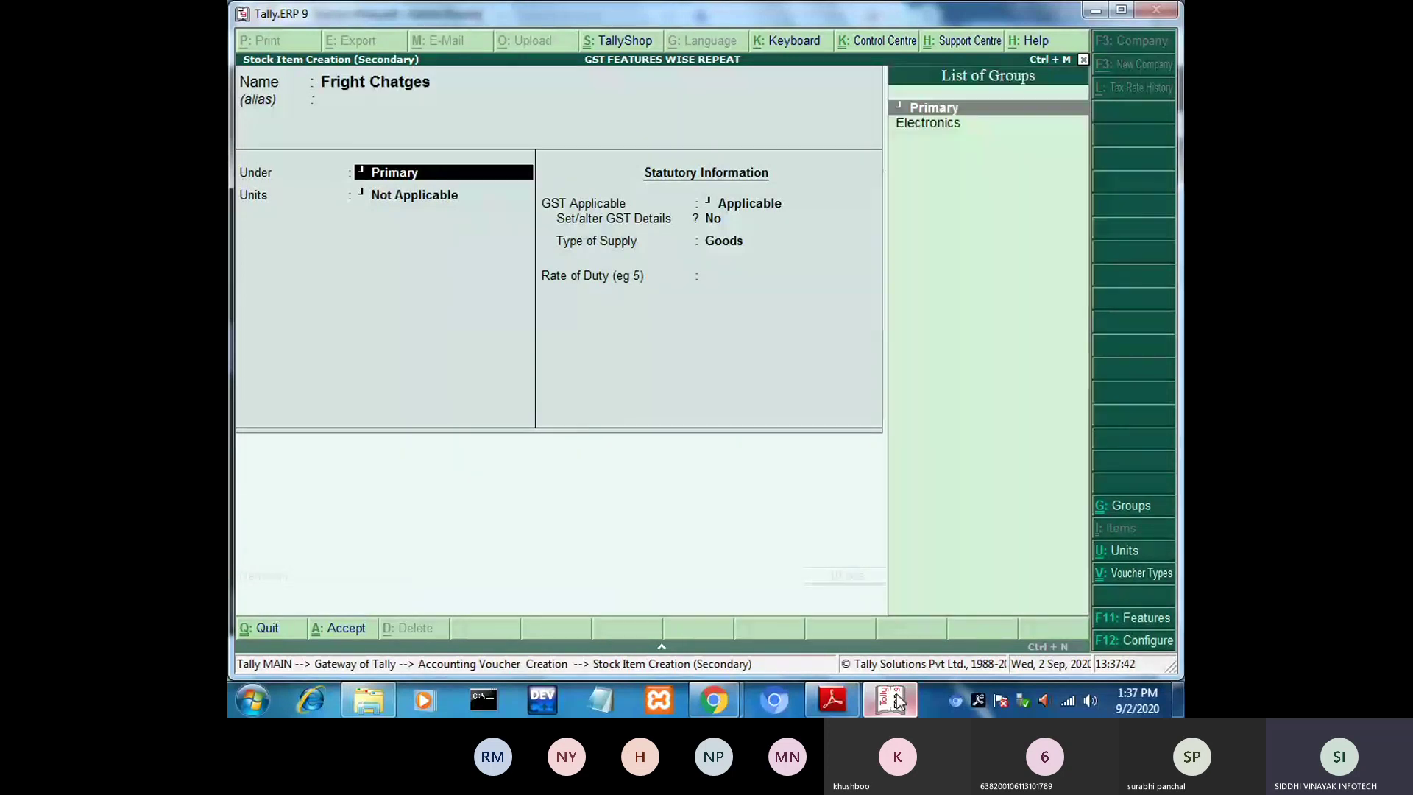
text(s)
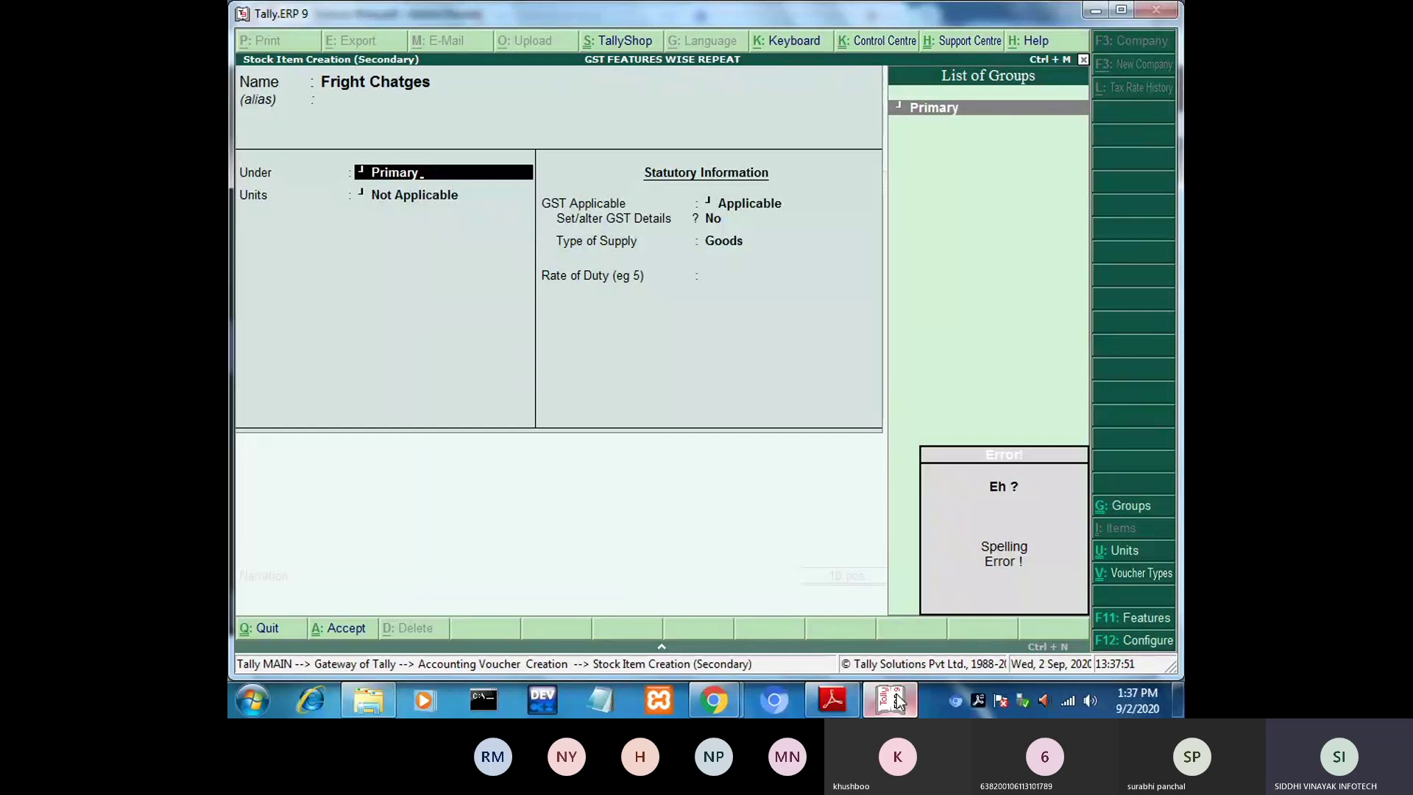
key(Escape)
key(Escape)
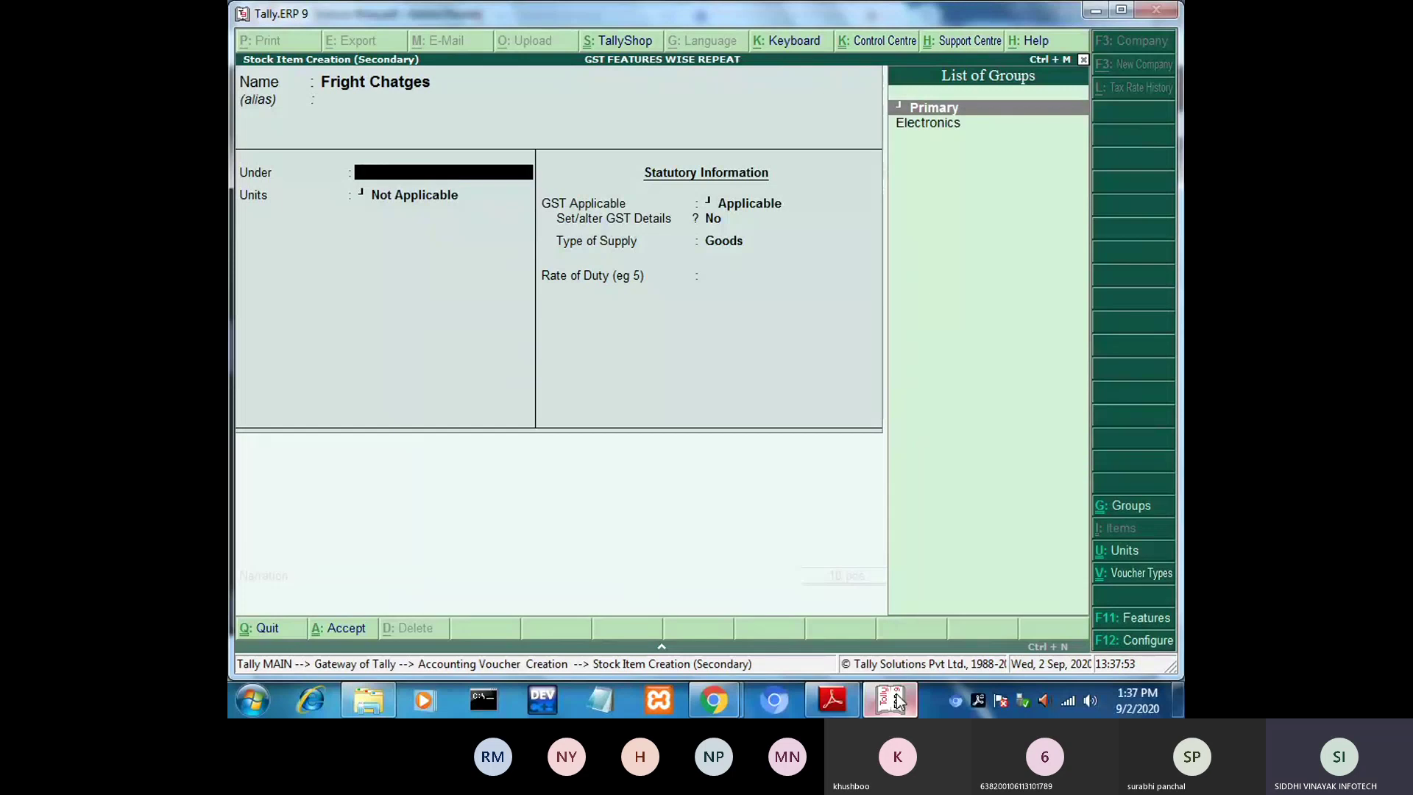
key(y)
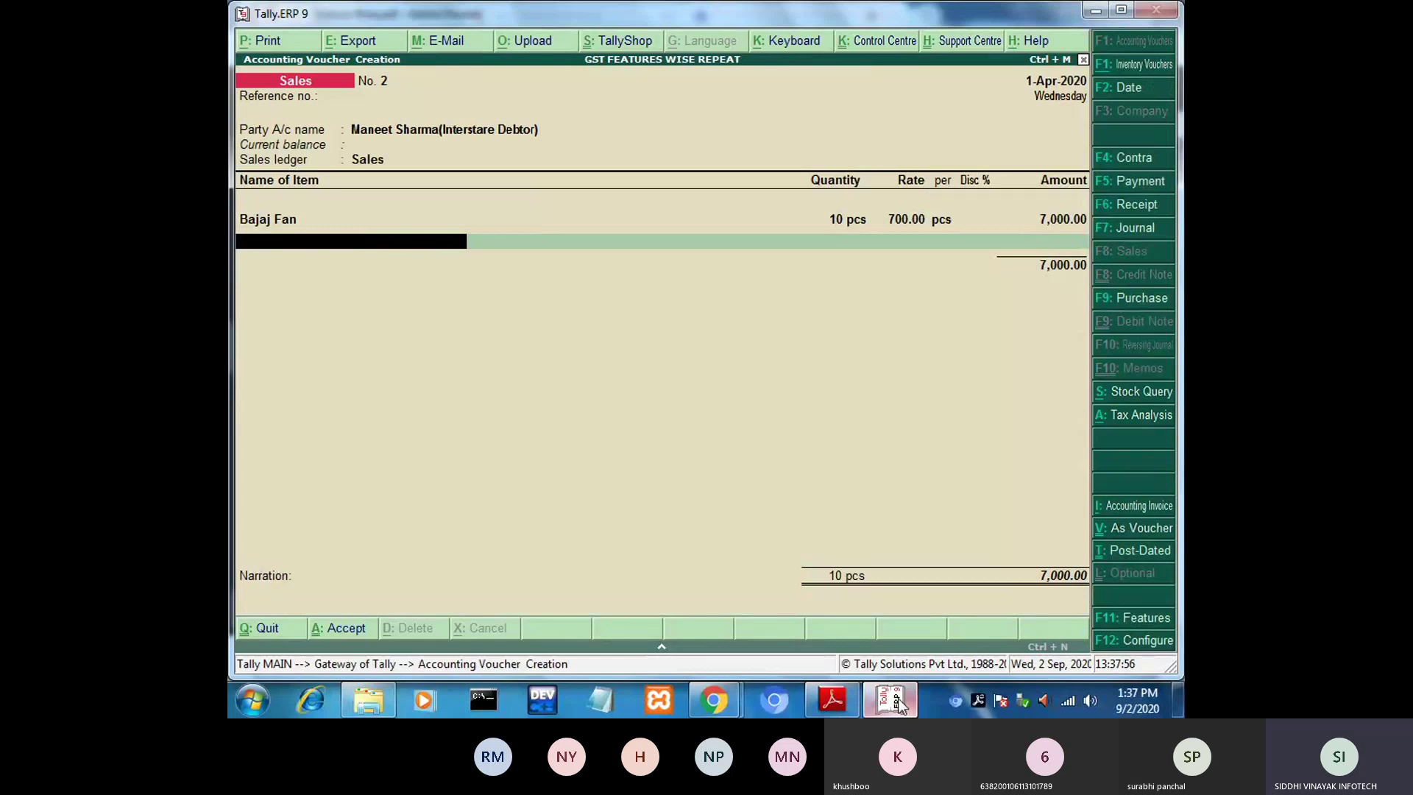
Check the exercise PDF, then add an Igst ledger line of 1,260.00 to the voucher.
click(898, 705)
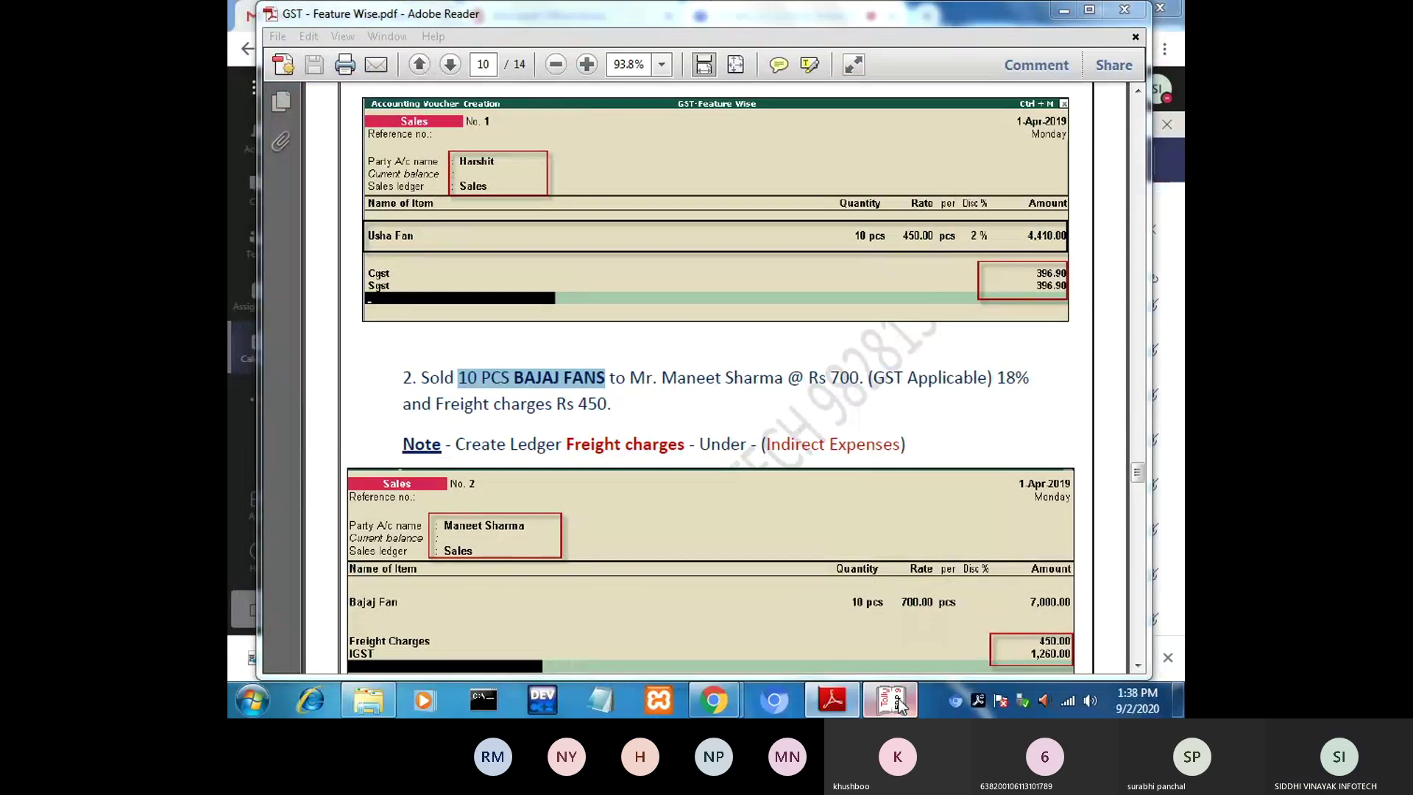
click(899, 703)
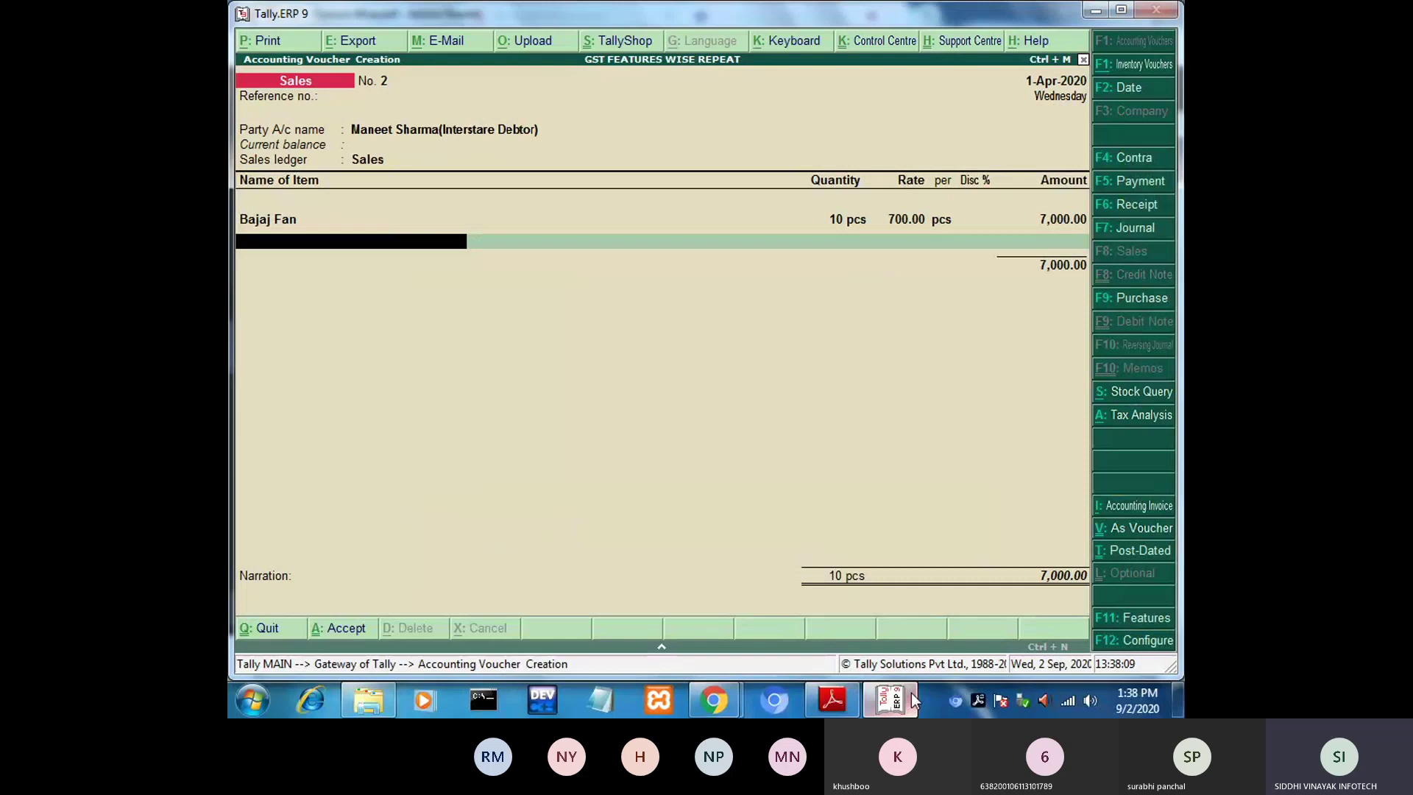
key(Return)
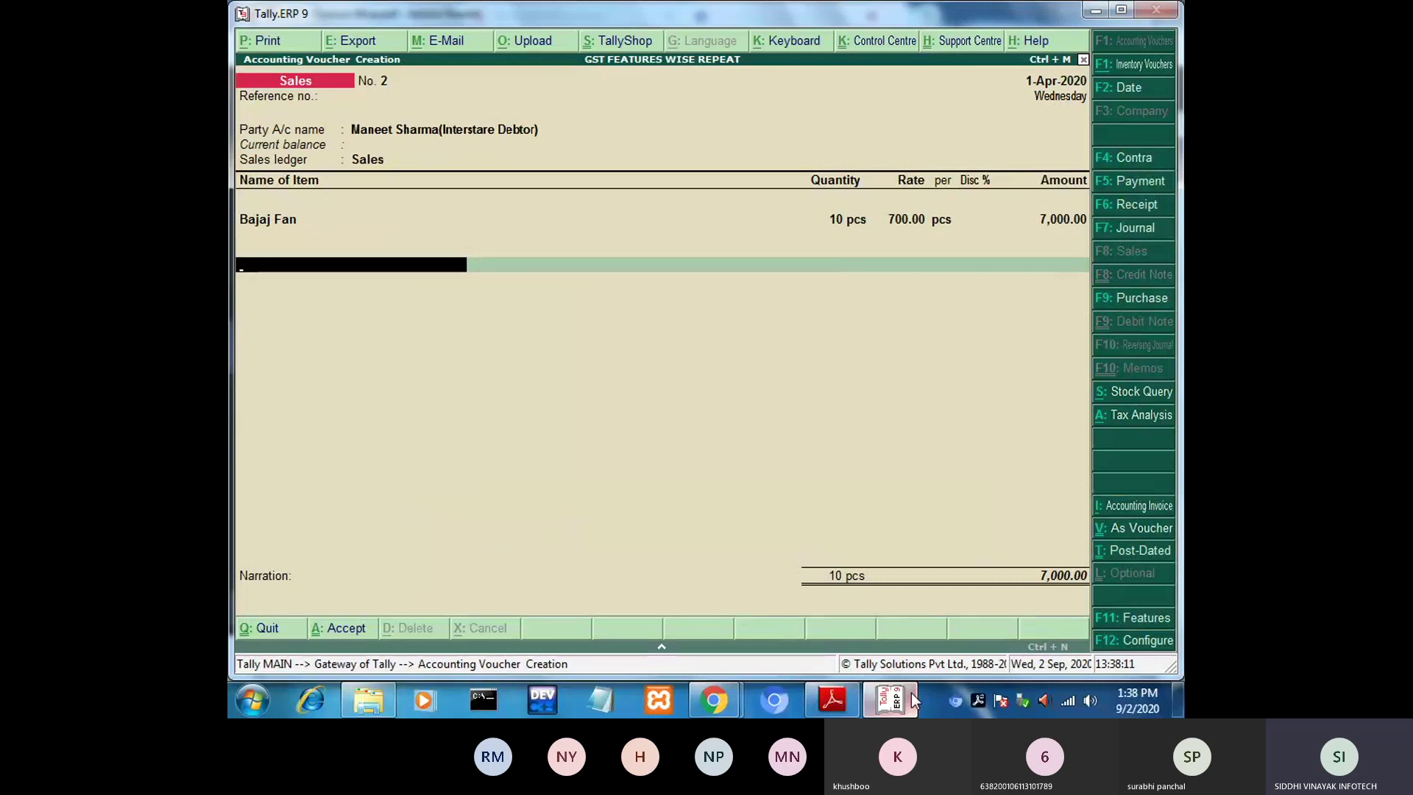
key(Down)
key(Down)
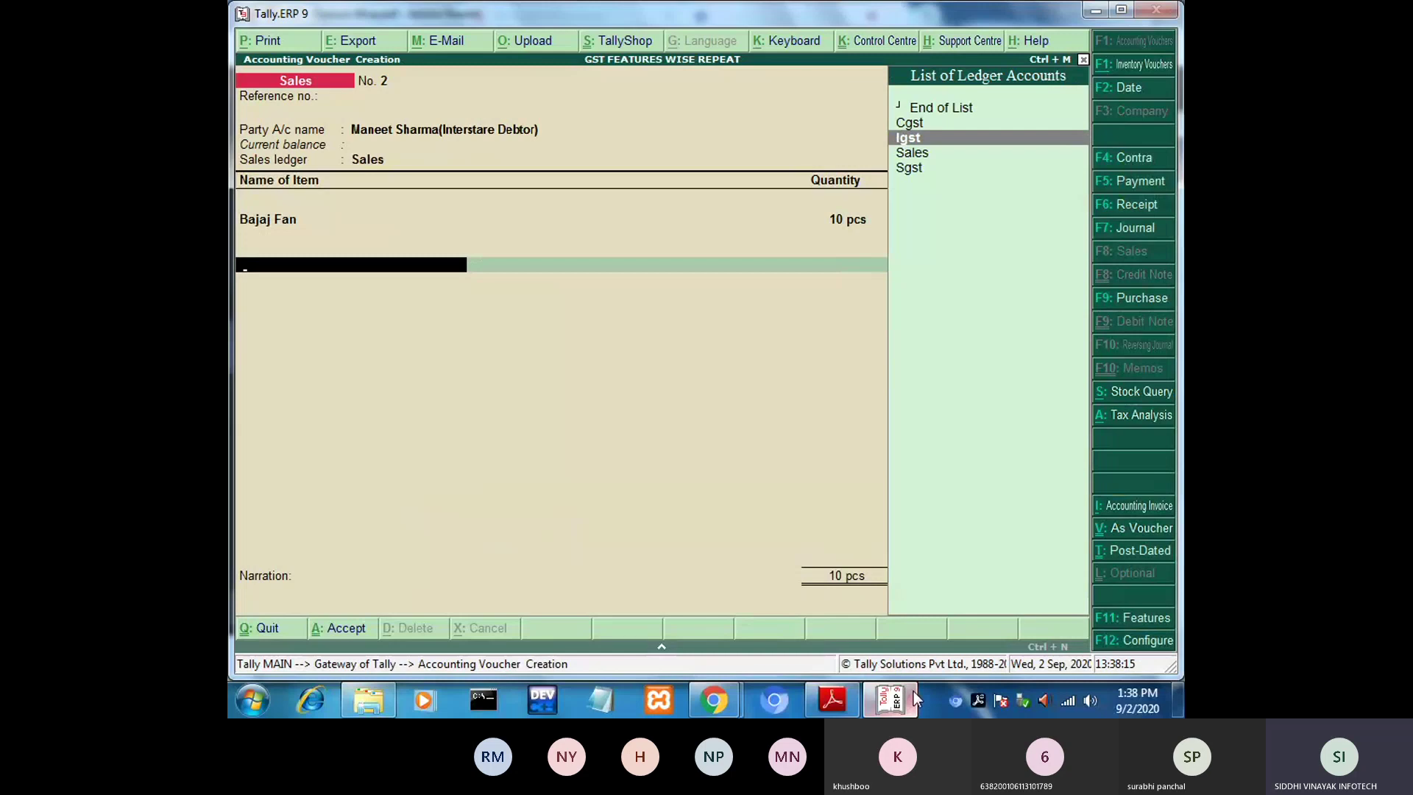
key(Return)
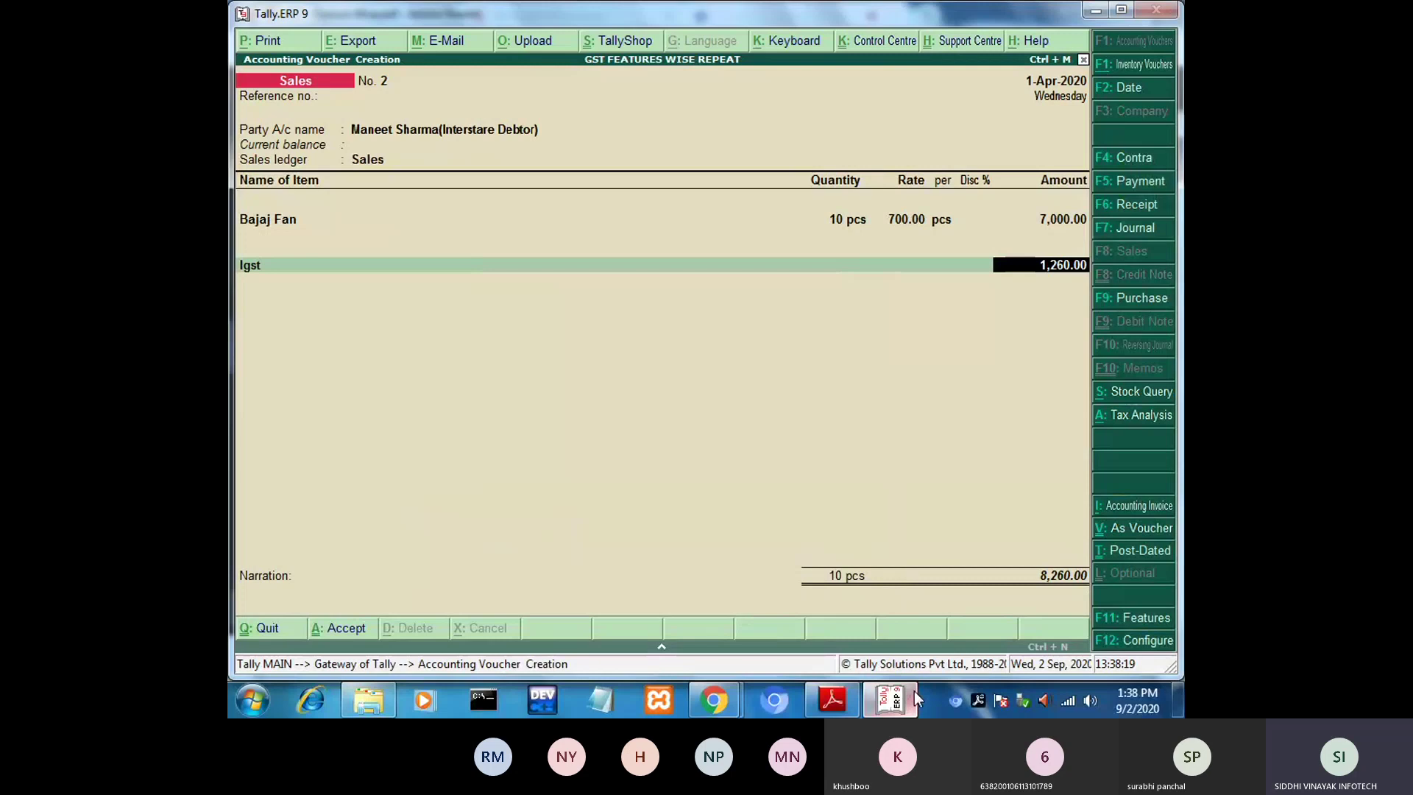
Review the exercise PDF again and return to the Tally sales voucher.
key(alt+Tab)
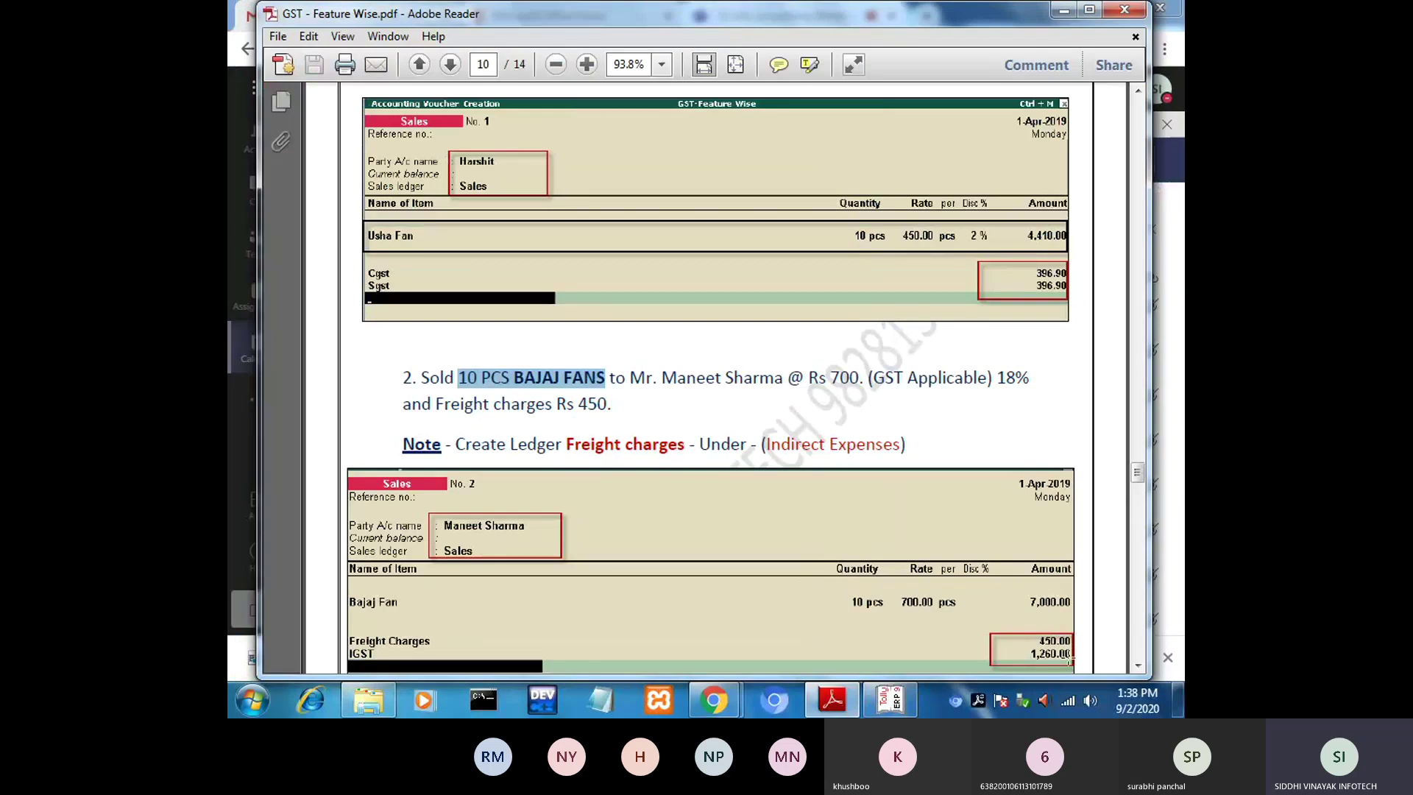
click(835, 710)
click(836, 710)
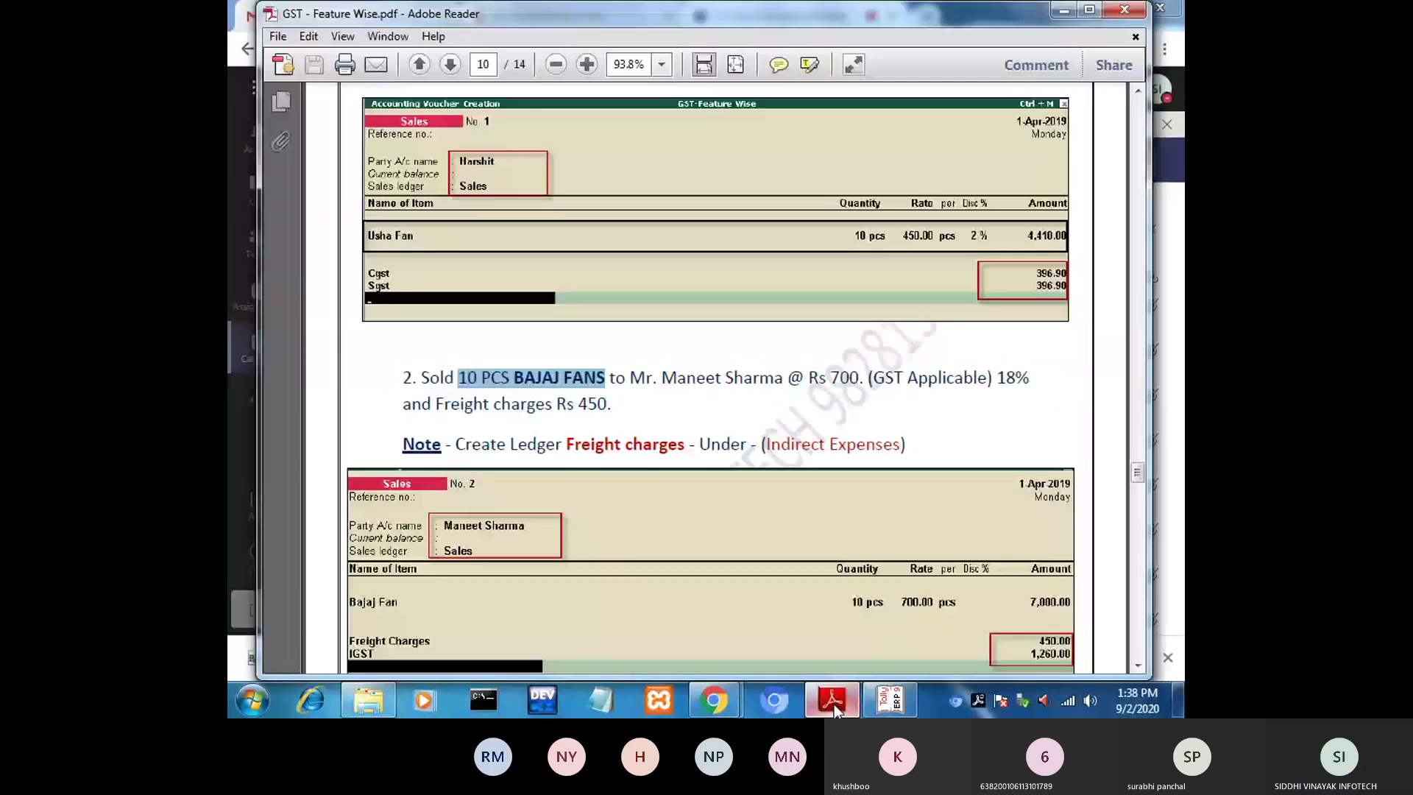
click(835, 710)
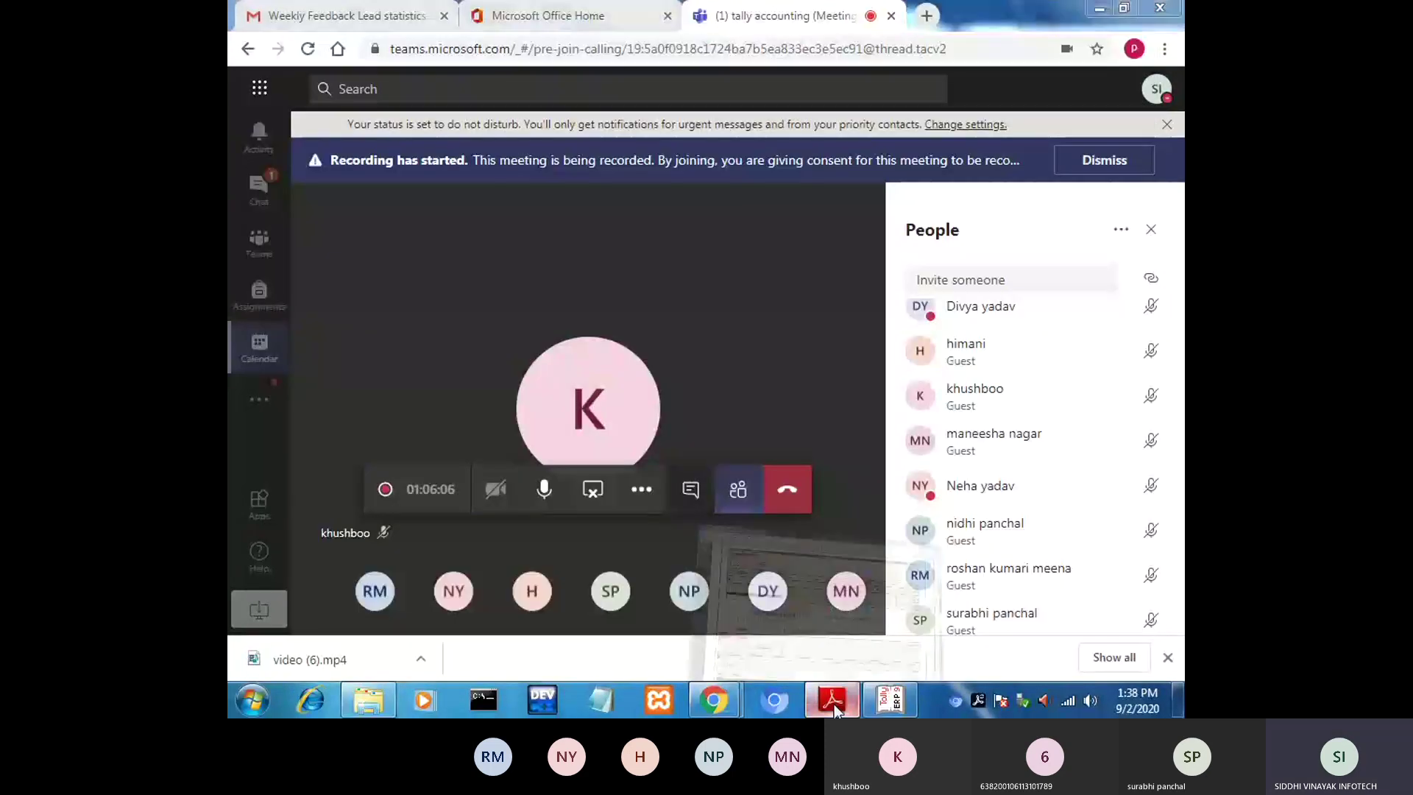
click(835, 707)
click(900, 703)
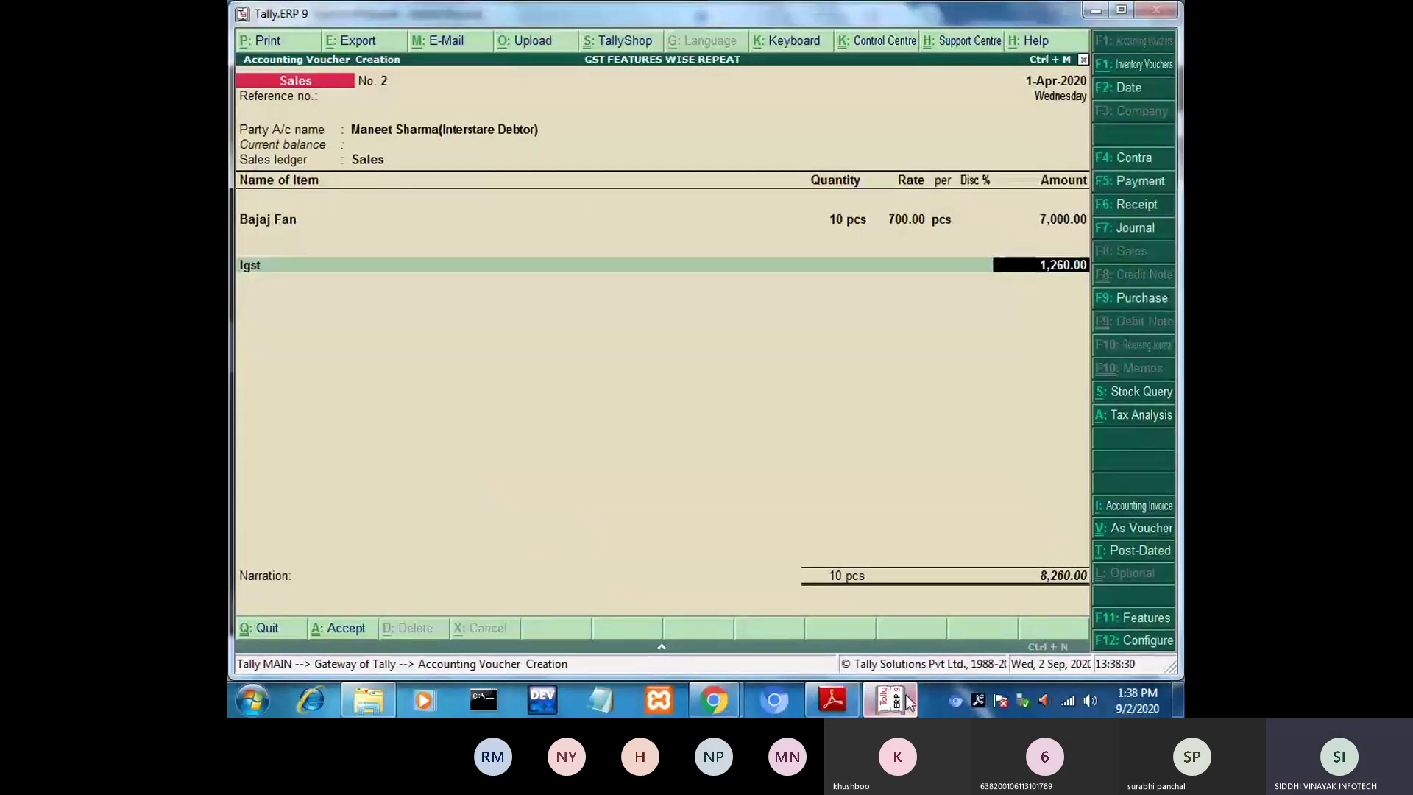
Accept the Igst amount and create a 'Fright charges' ledger under Direct Expenses.
key(Return)
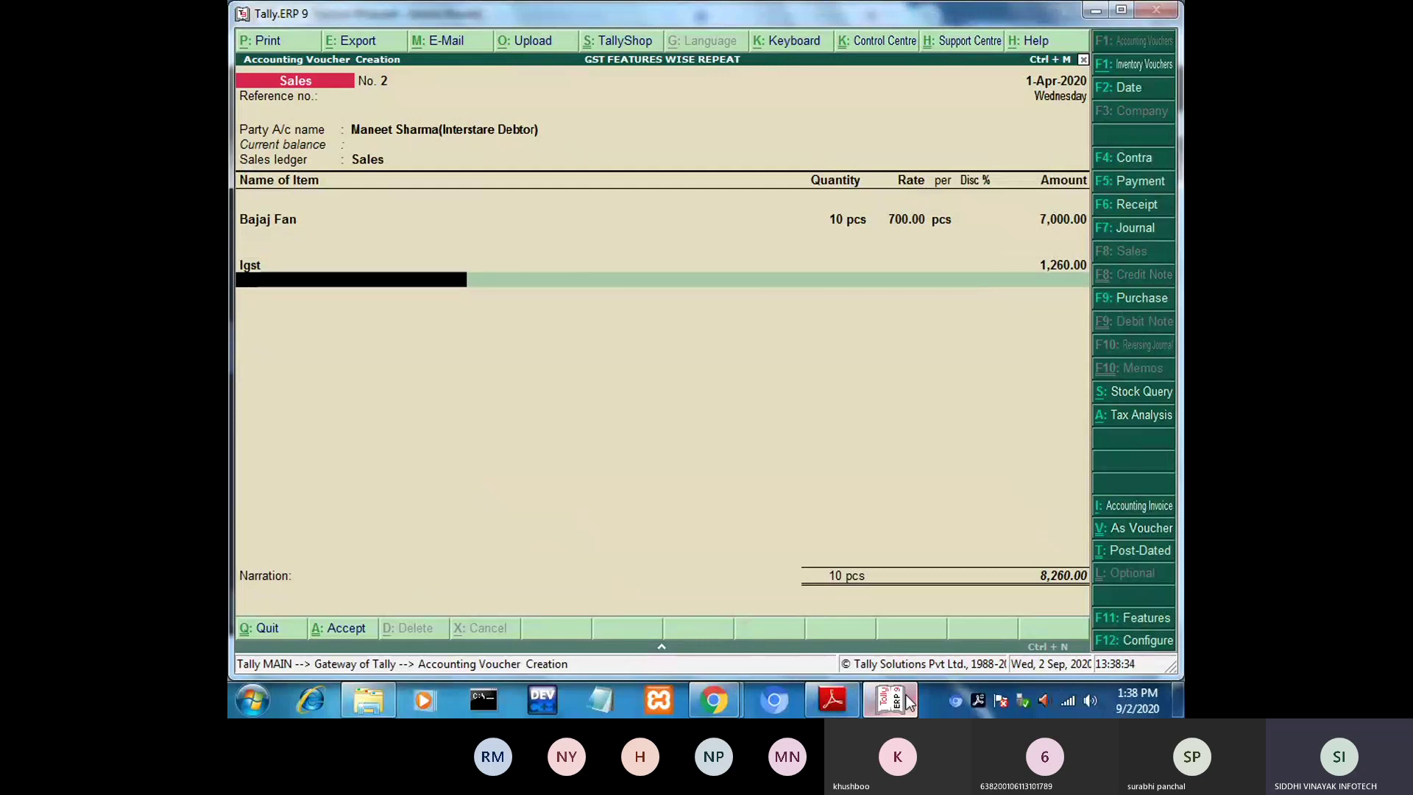
key(alt+c)
text(Fr)
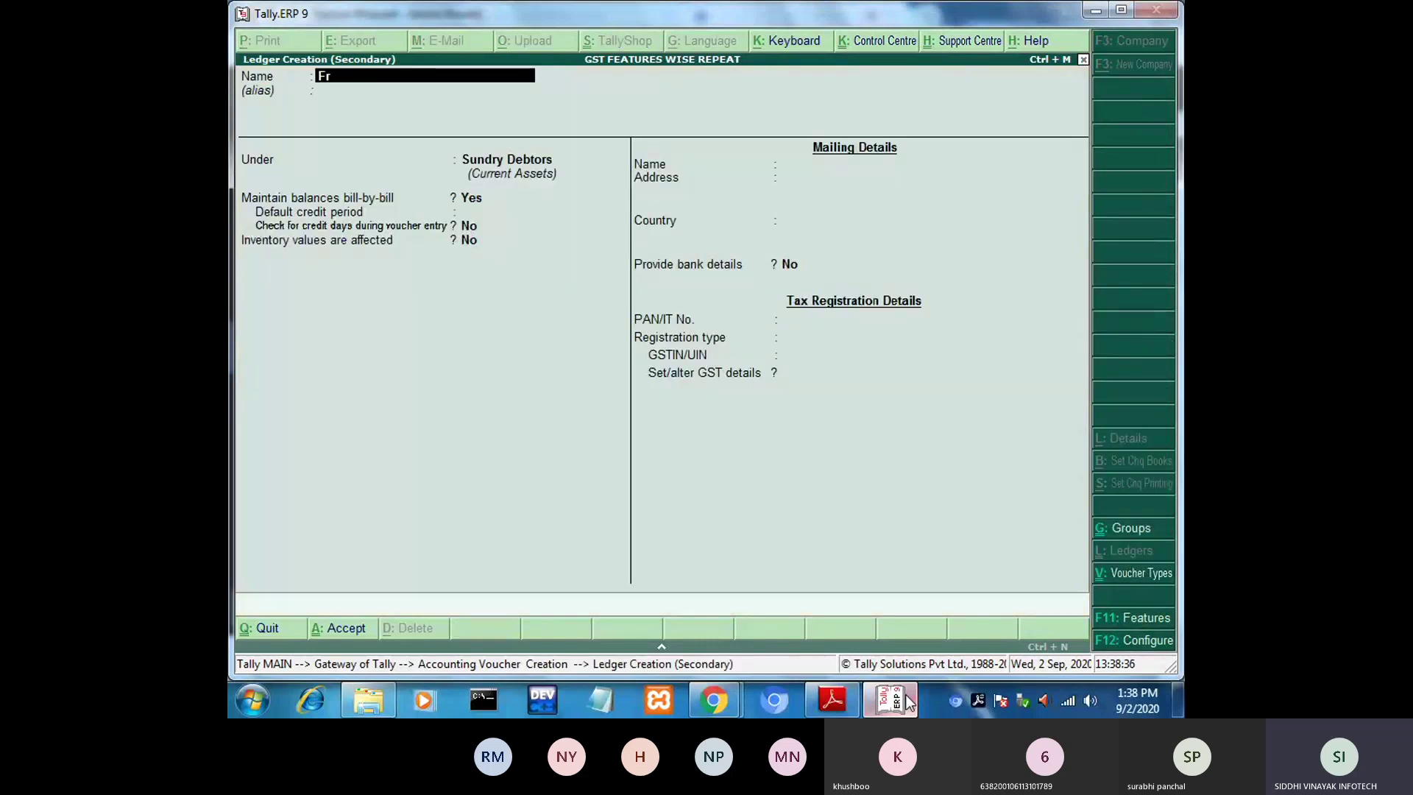
text(ight charges)
key(Return)
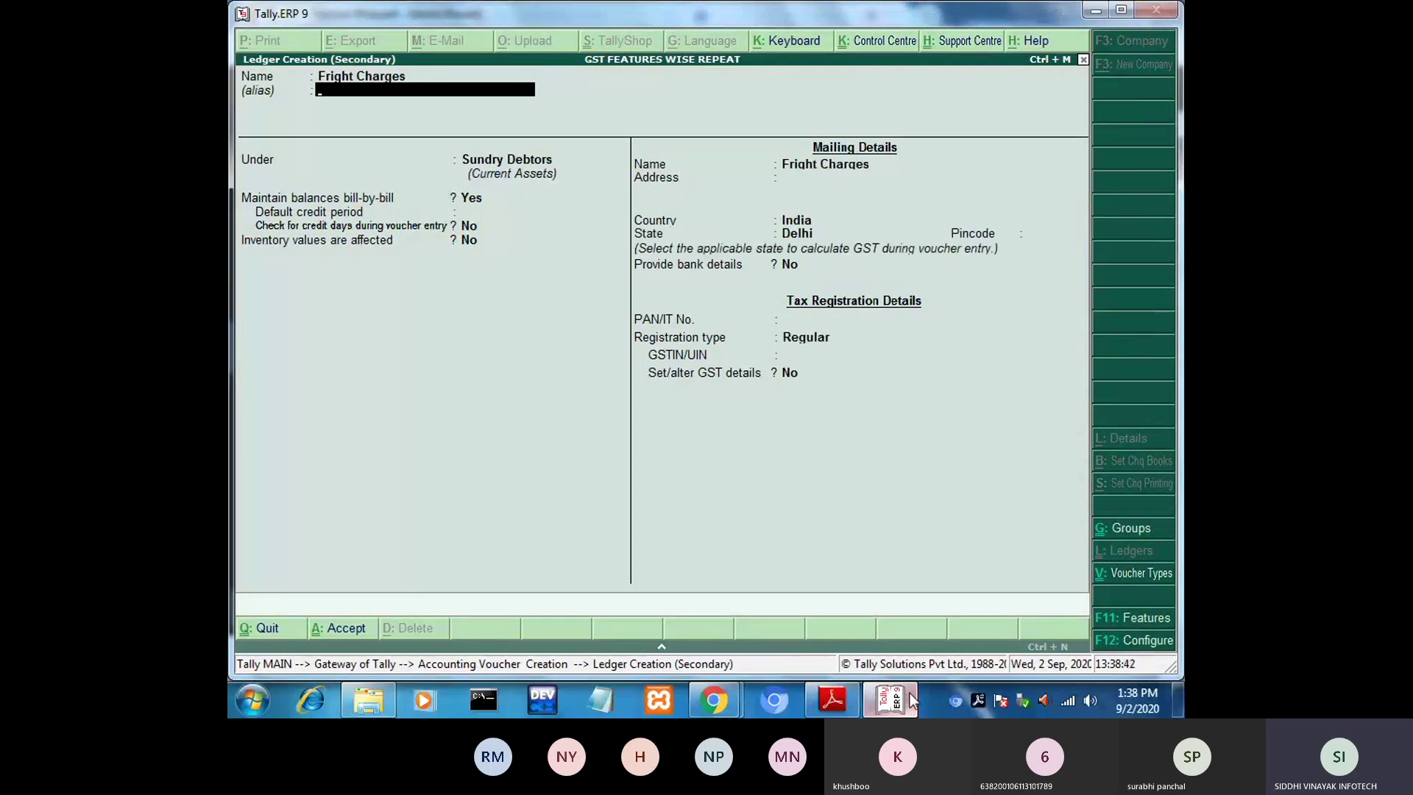
key(Return)
text(D)
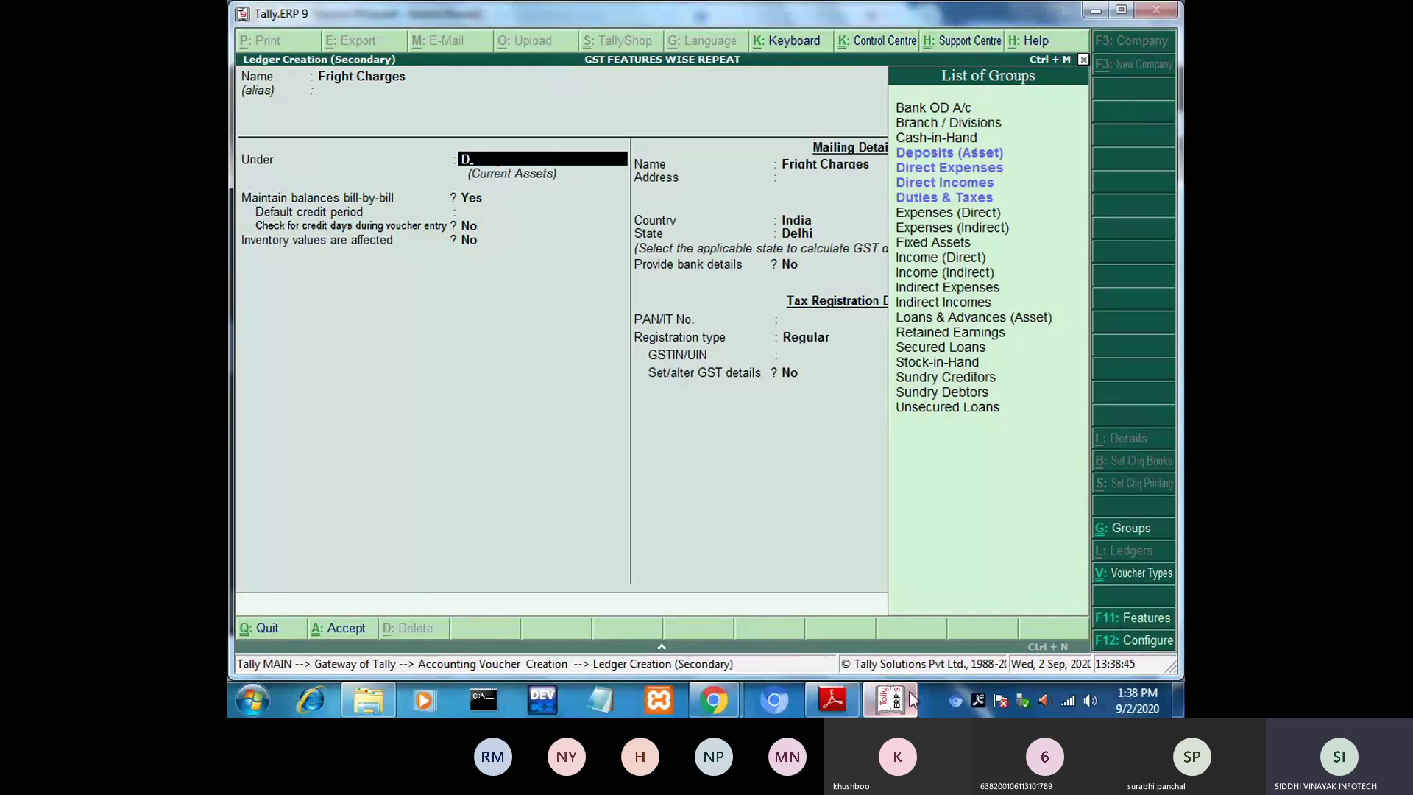
key(Down)
key(Return)
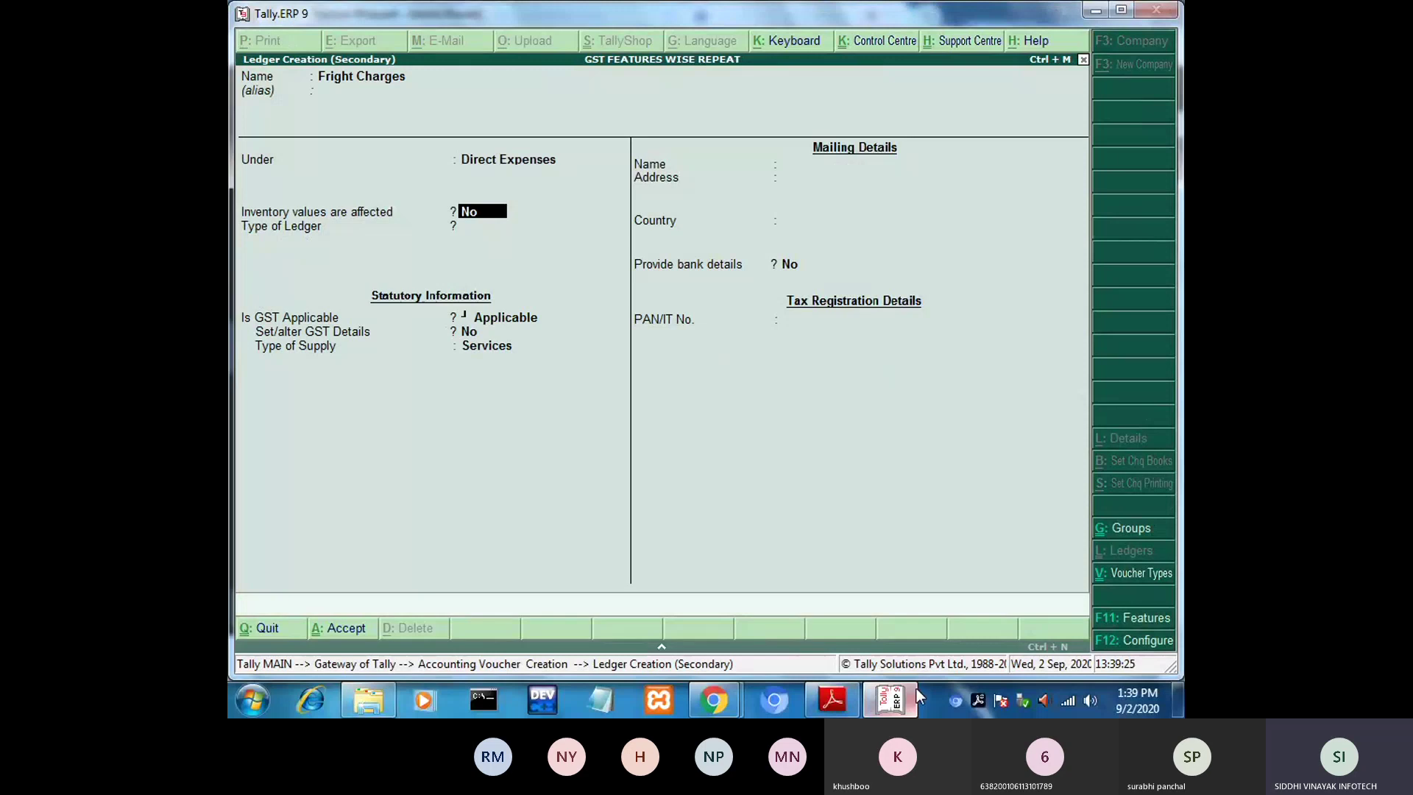
Leave inventory unaffected, set ledger type to Not Applicable and supply type to Goods.
key(Return)
key(Return)
key(Return)
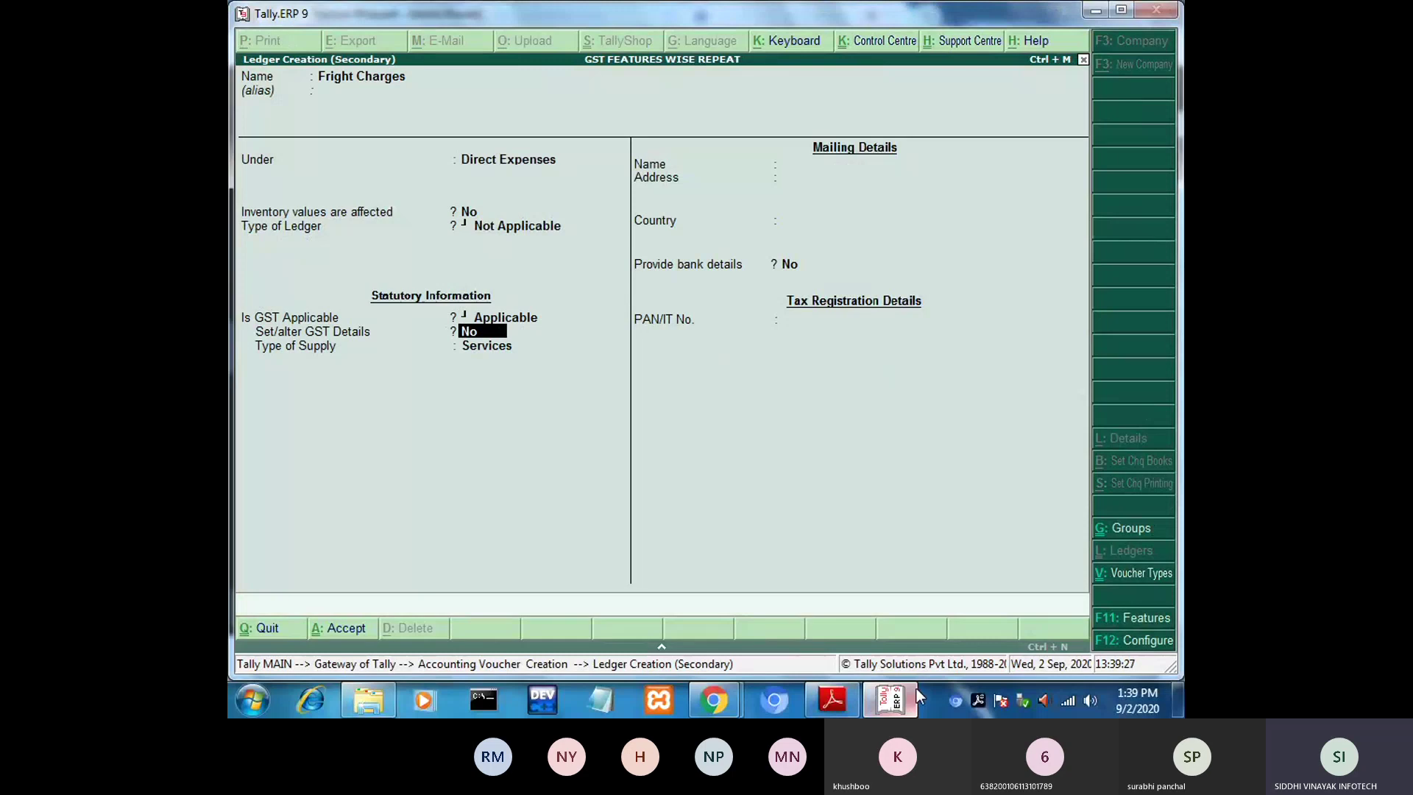
key(Return)
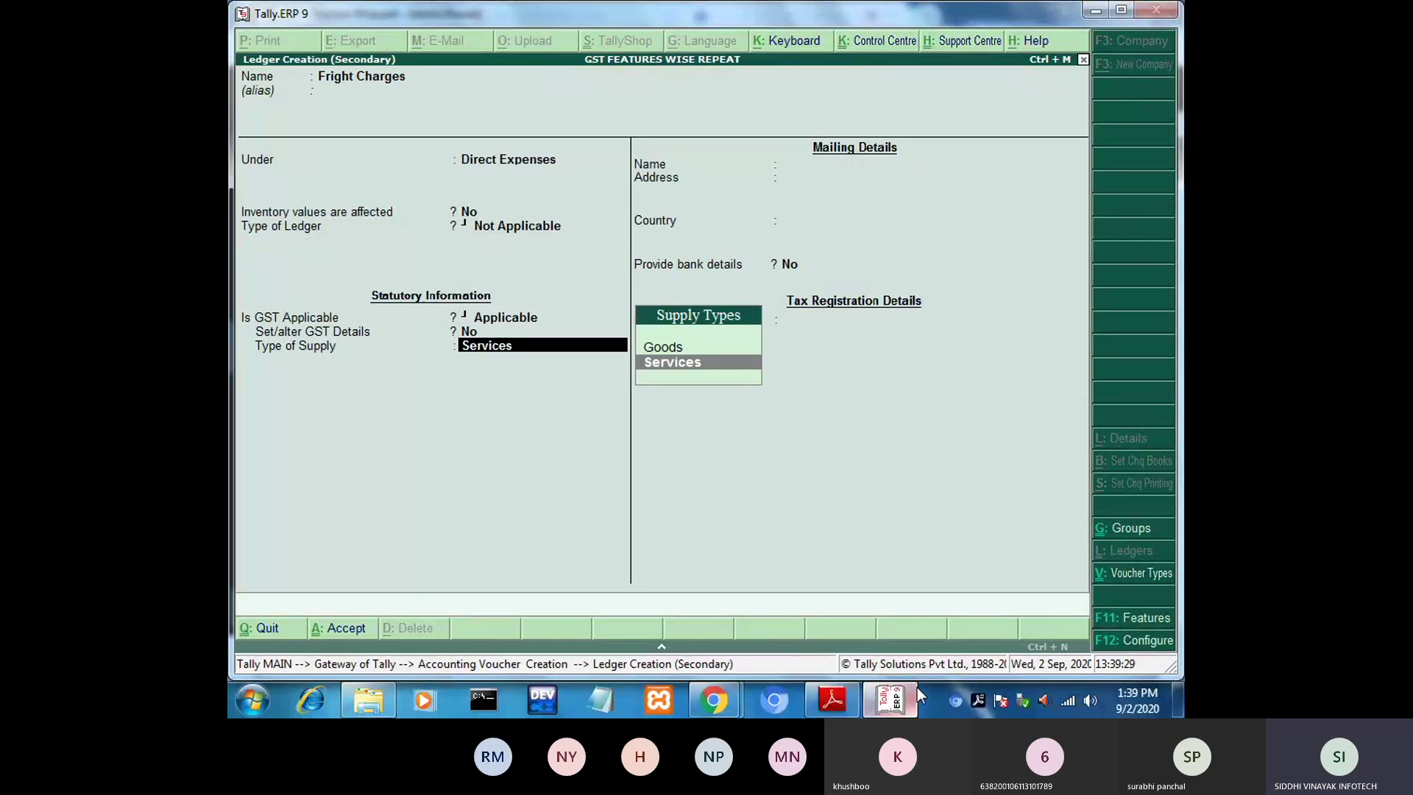
key(Up)
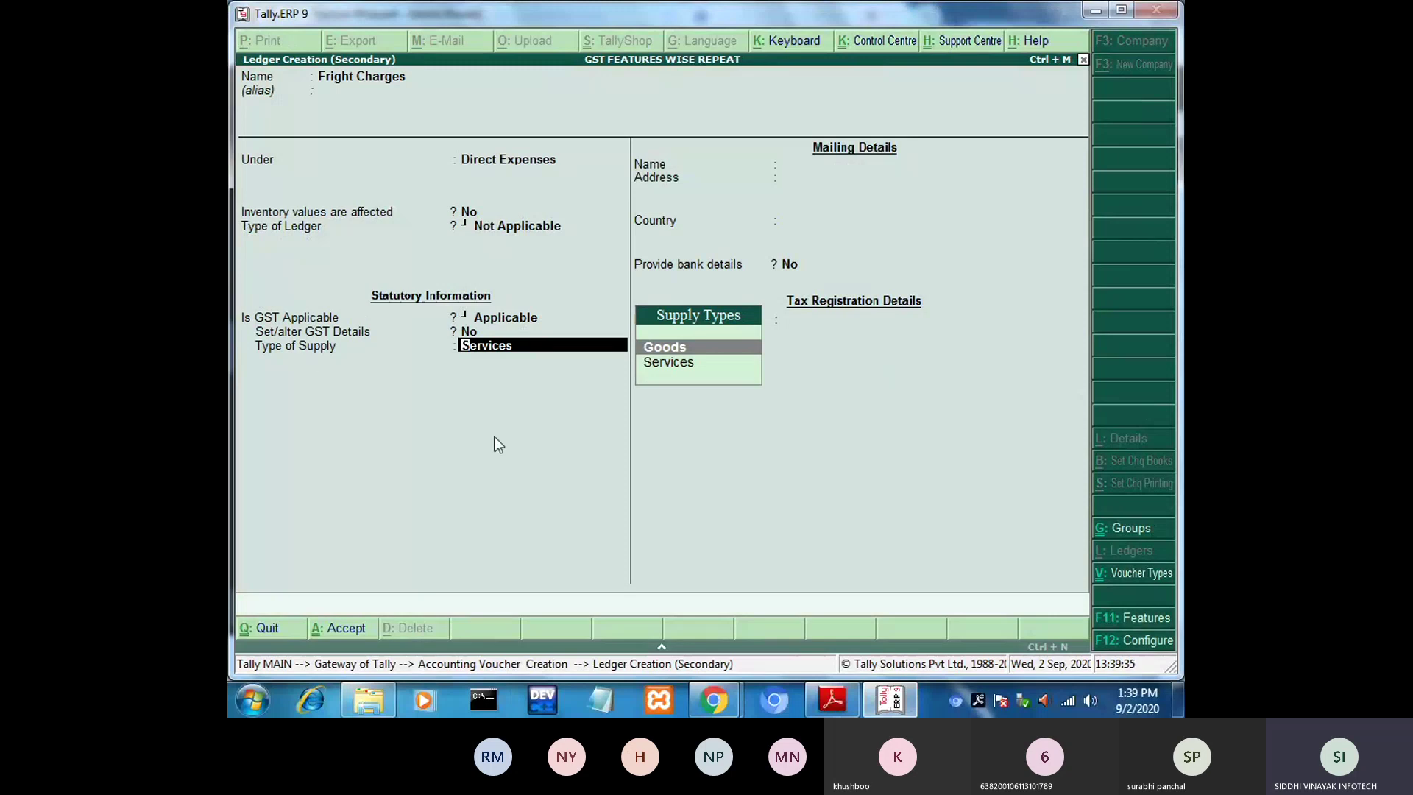
key(Return)
Save the Fright Charges ledger into the voucher and switch to the exercise PDF.
key(Return)
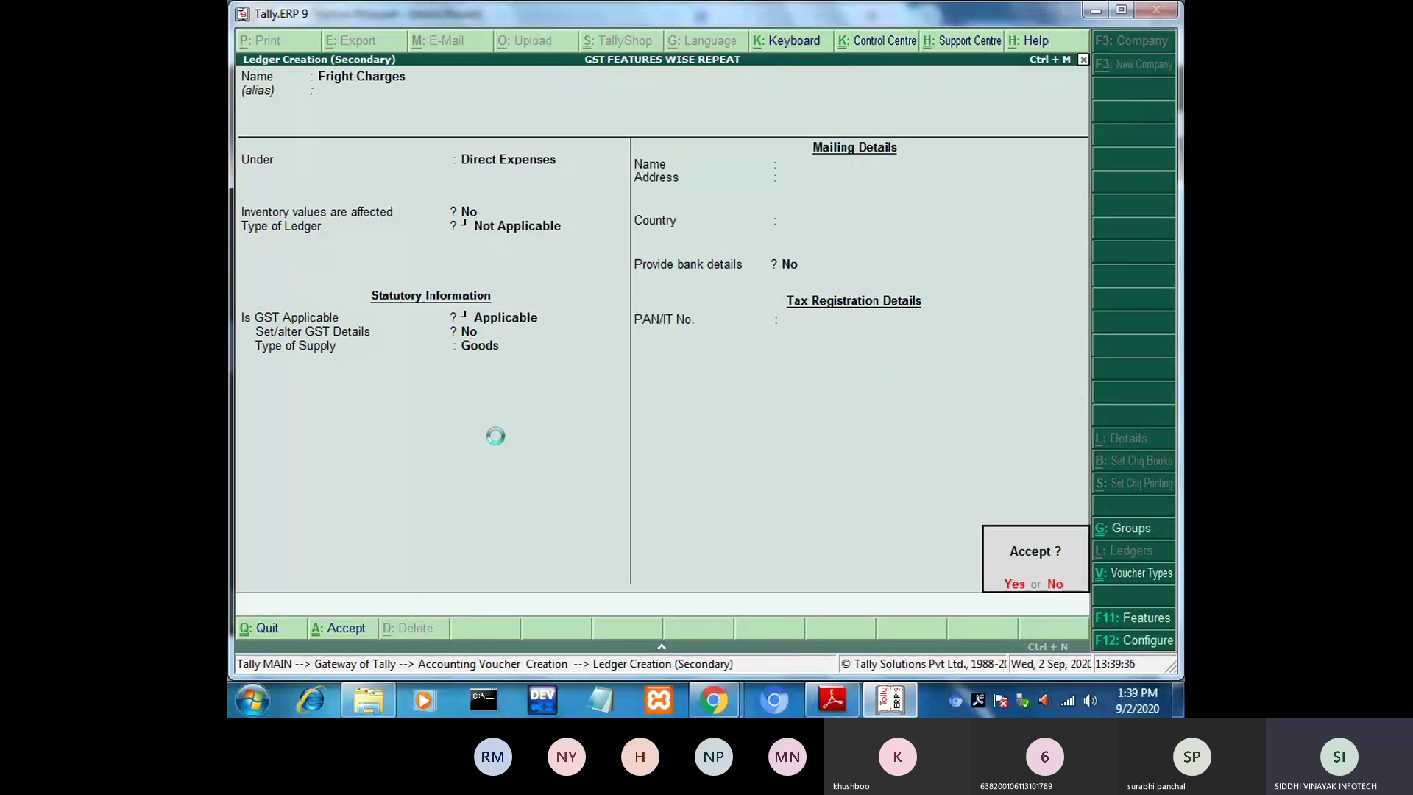
key(Return)
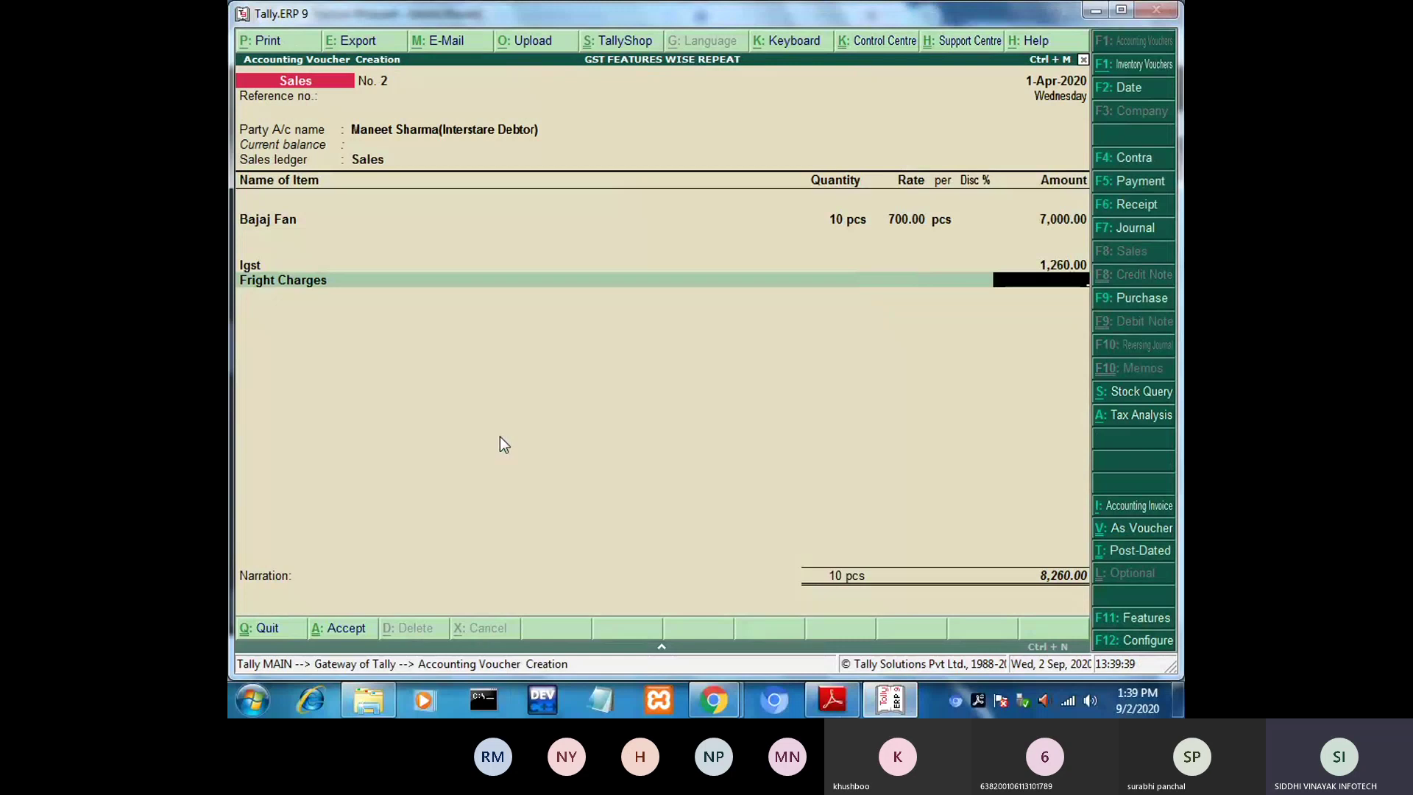
click(893, 703)
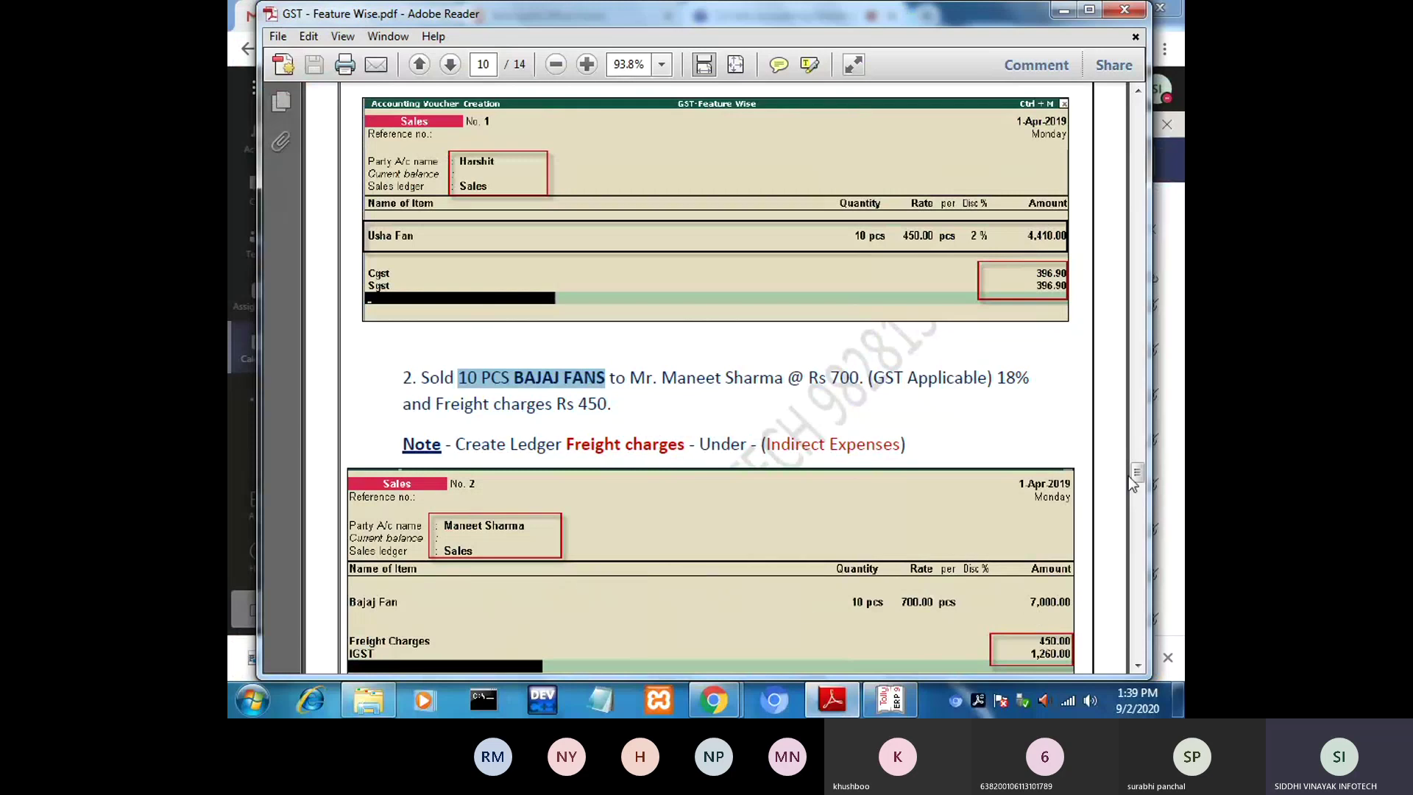
Scroll the PDF to the Bajaj Fans example with Rs 450 freight, then return to Tally.
scroll(1142, 470, down, 3)
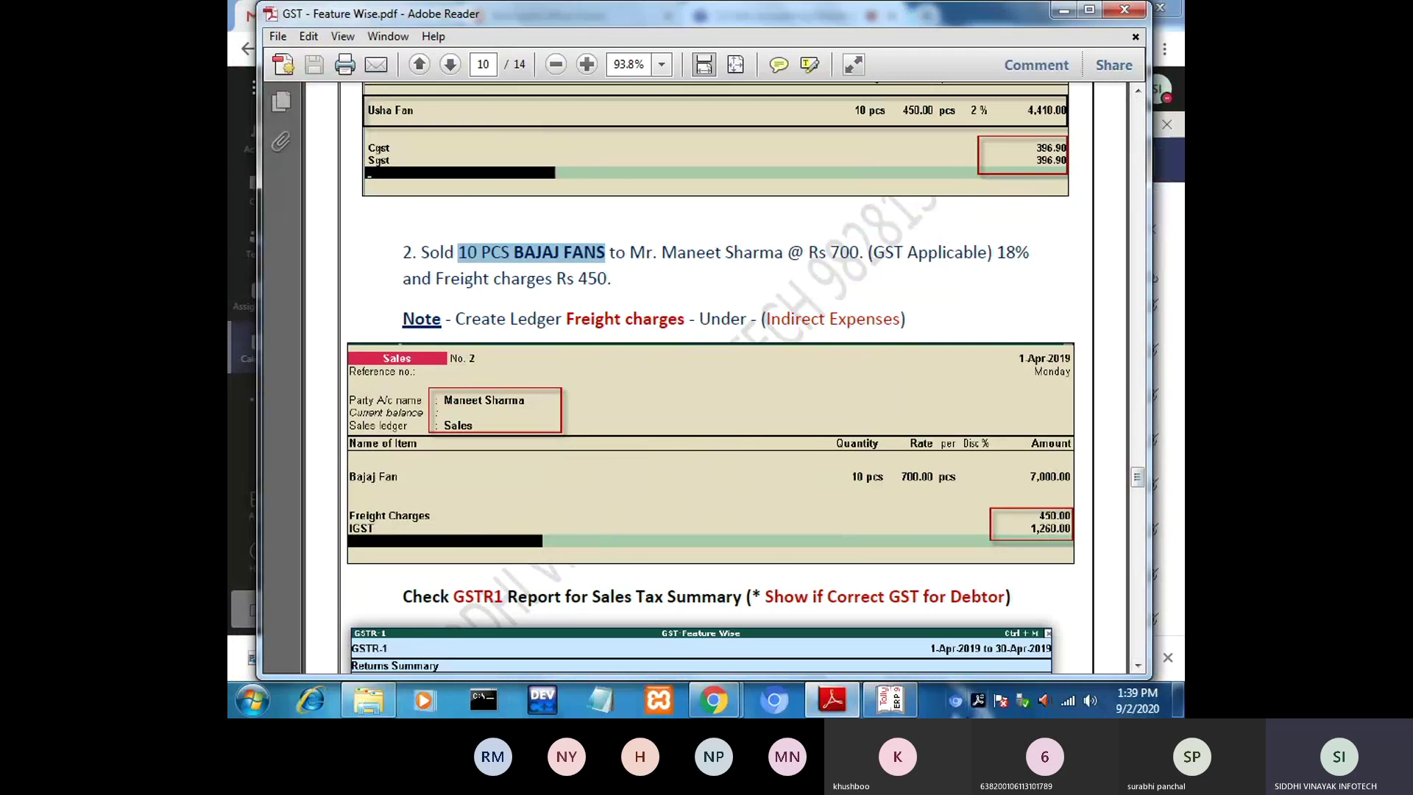
click(896, 705)
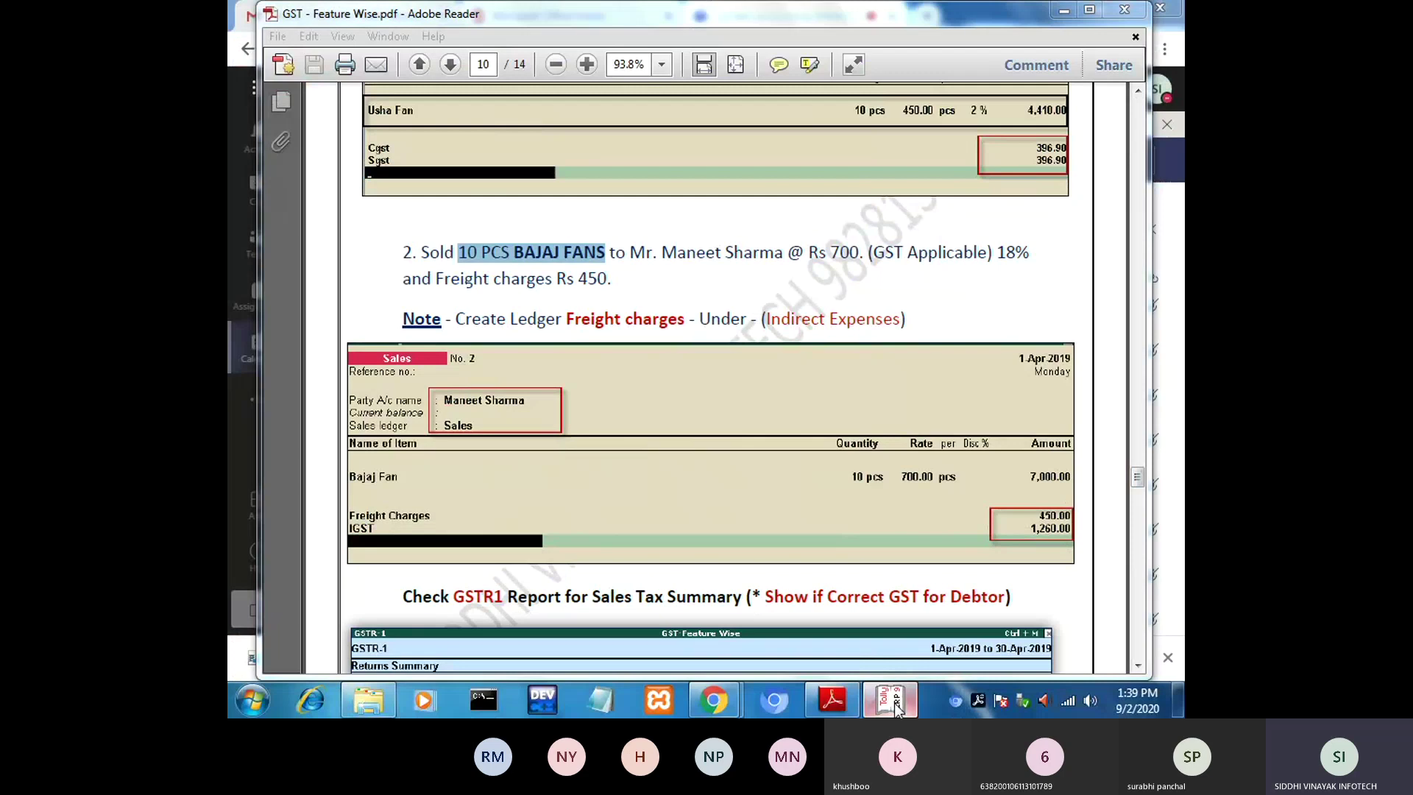
Enter 450 as the freight charge and save Sales No. 2 at 8,710.00.
text(450)
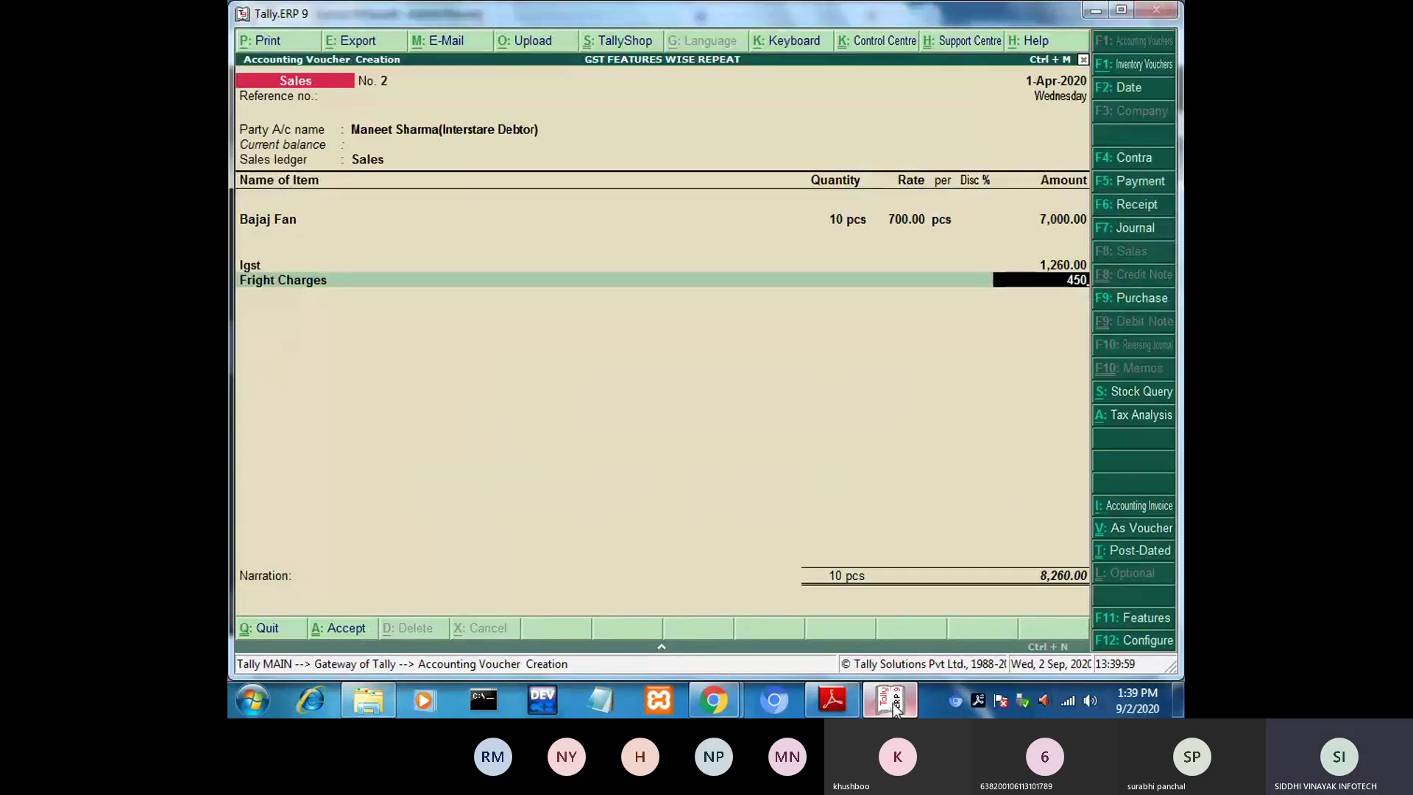
key(Return)
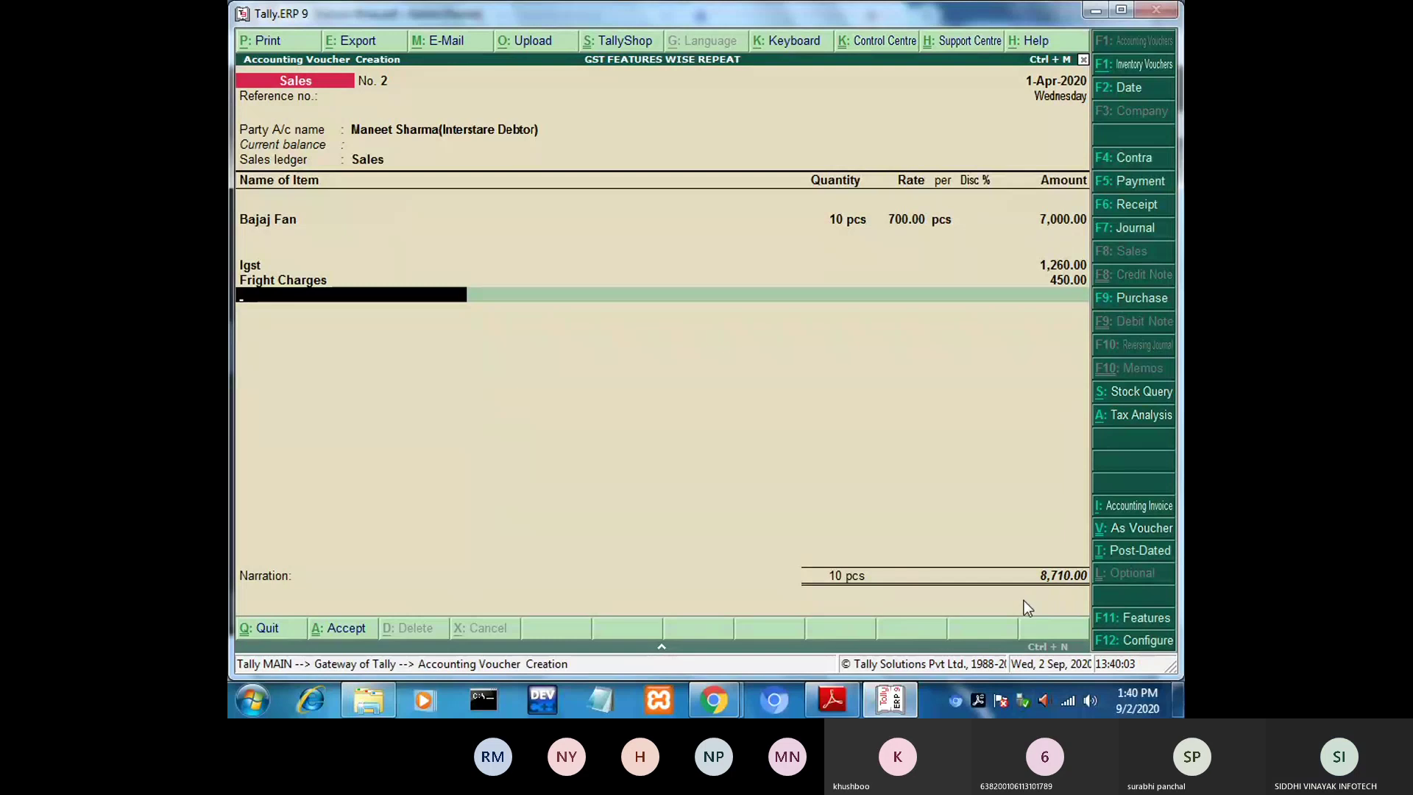
key(Return)
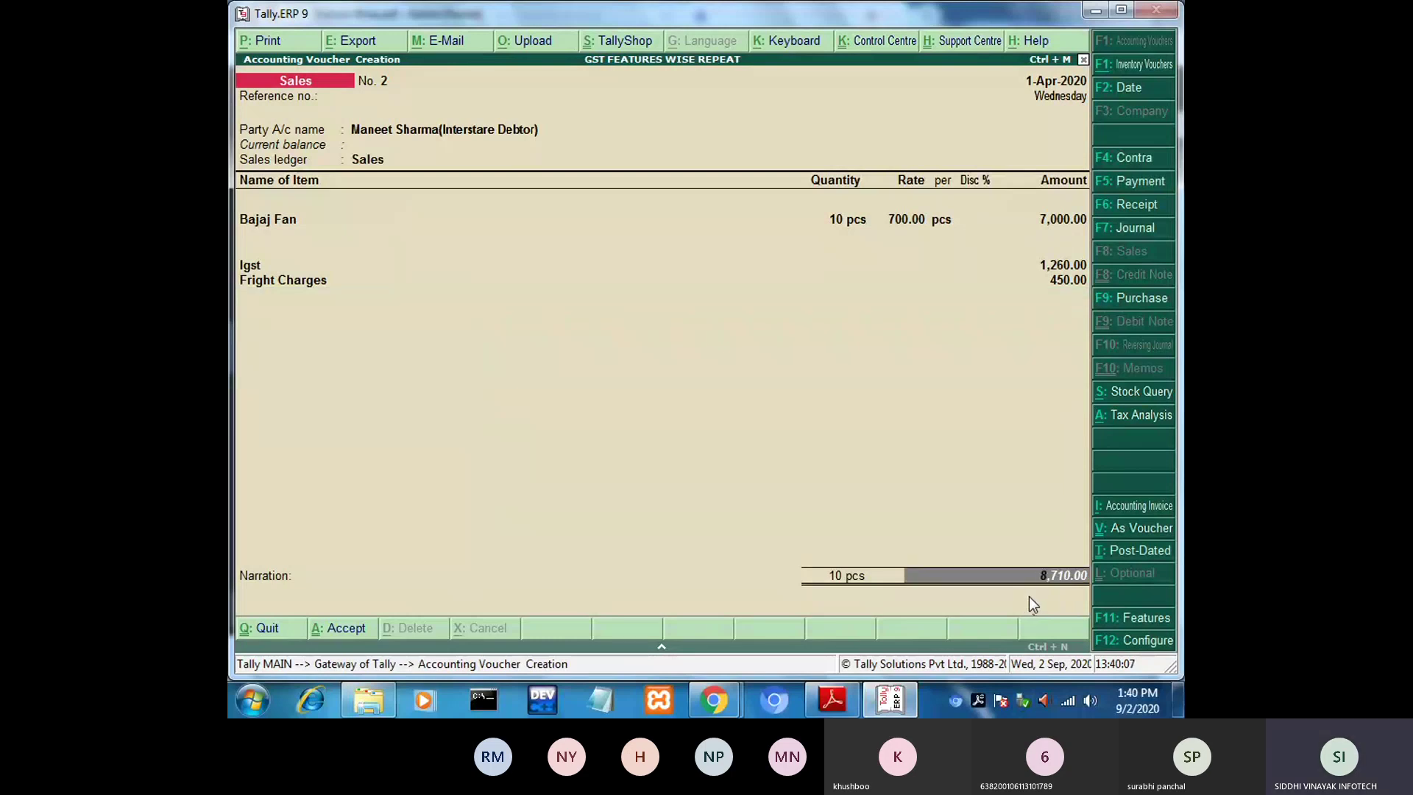
key(Return)
key(Return)
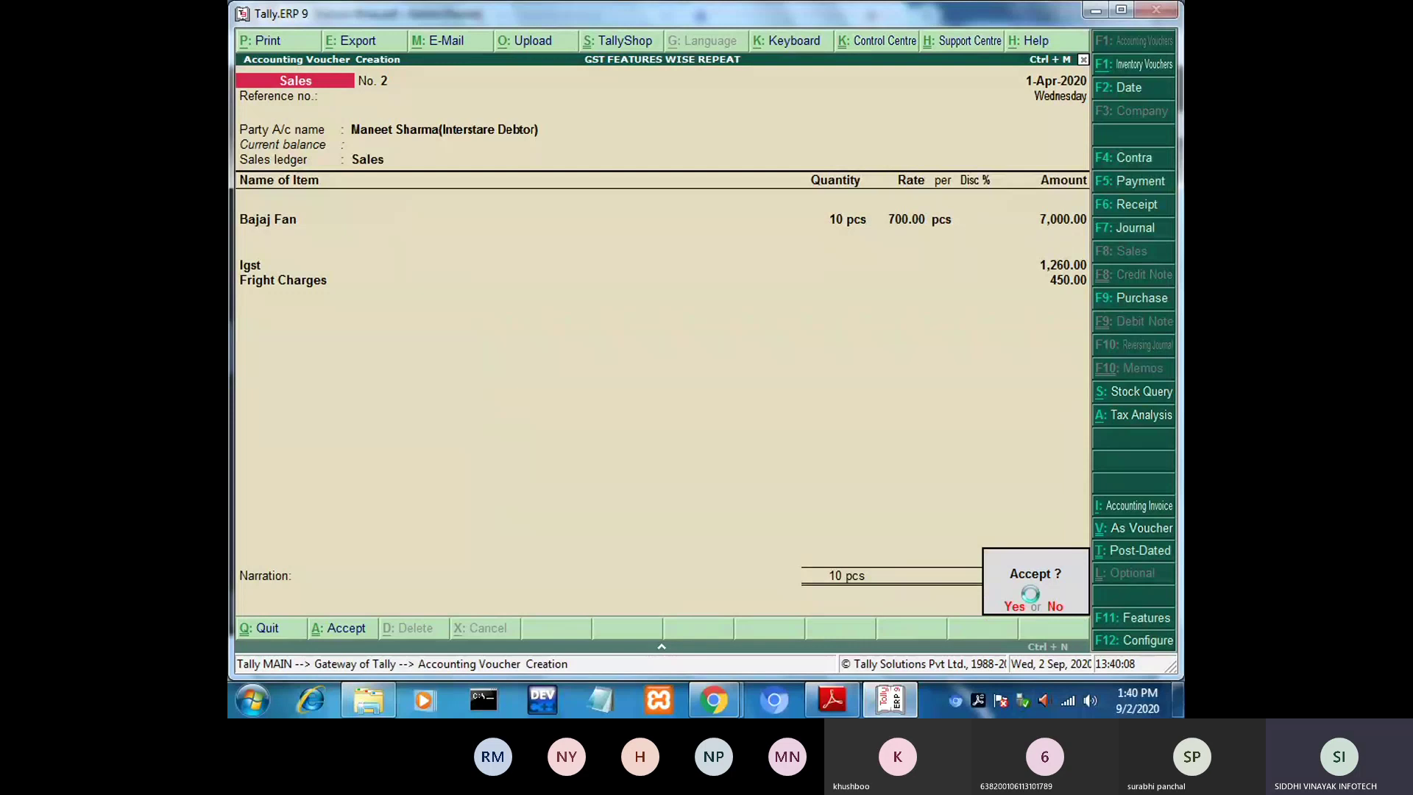
key(Return)
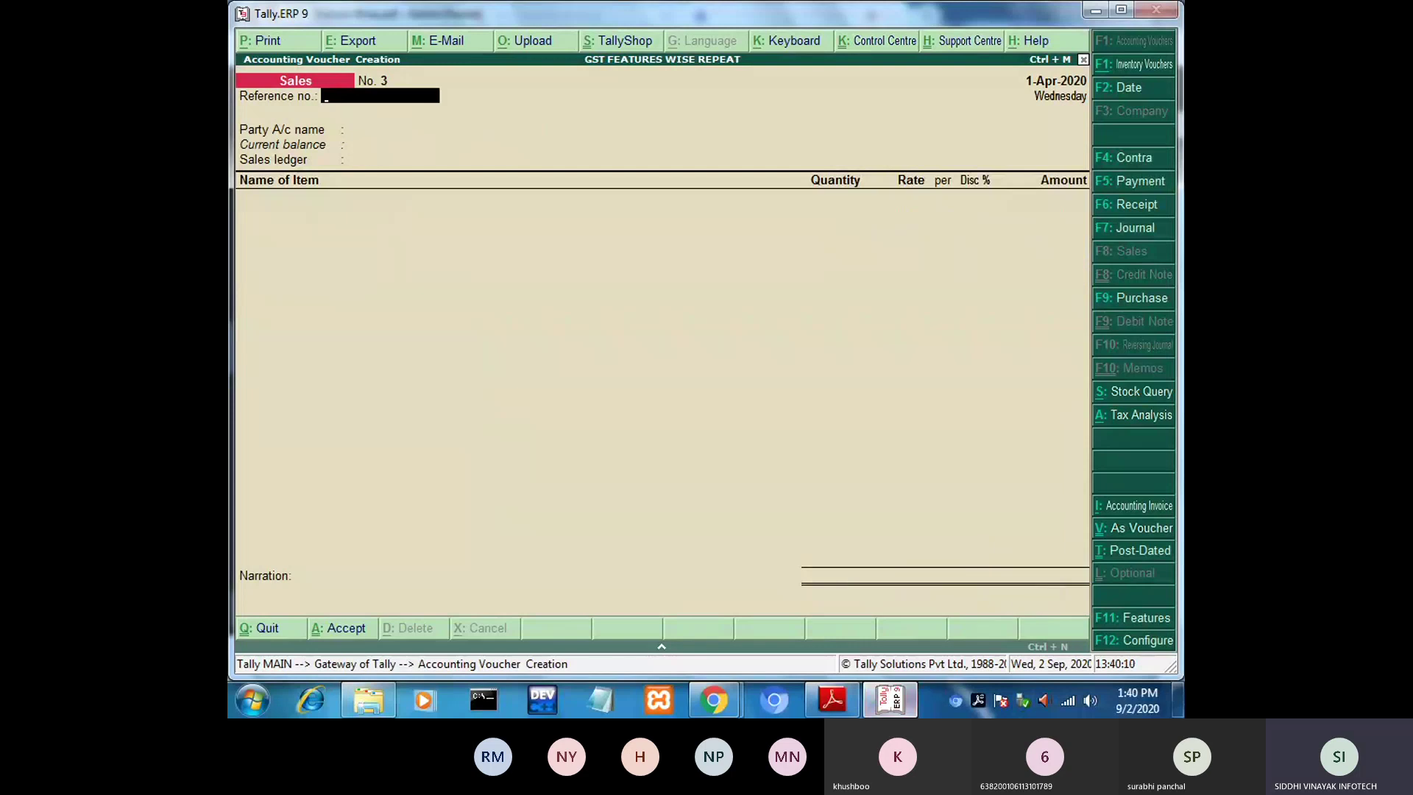
key(alt+Tab)
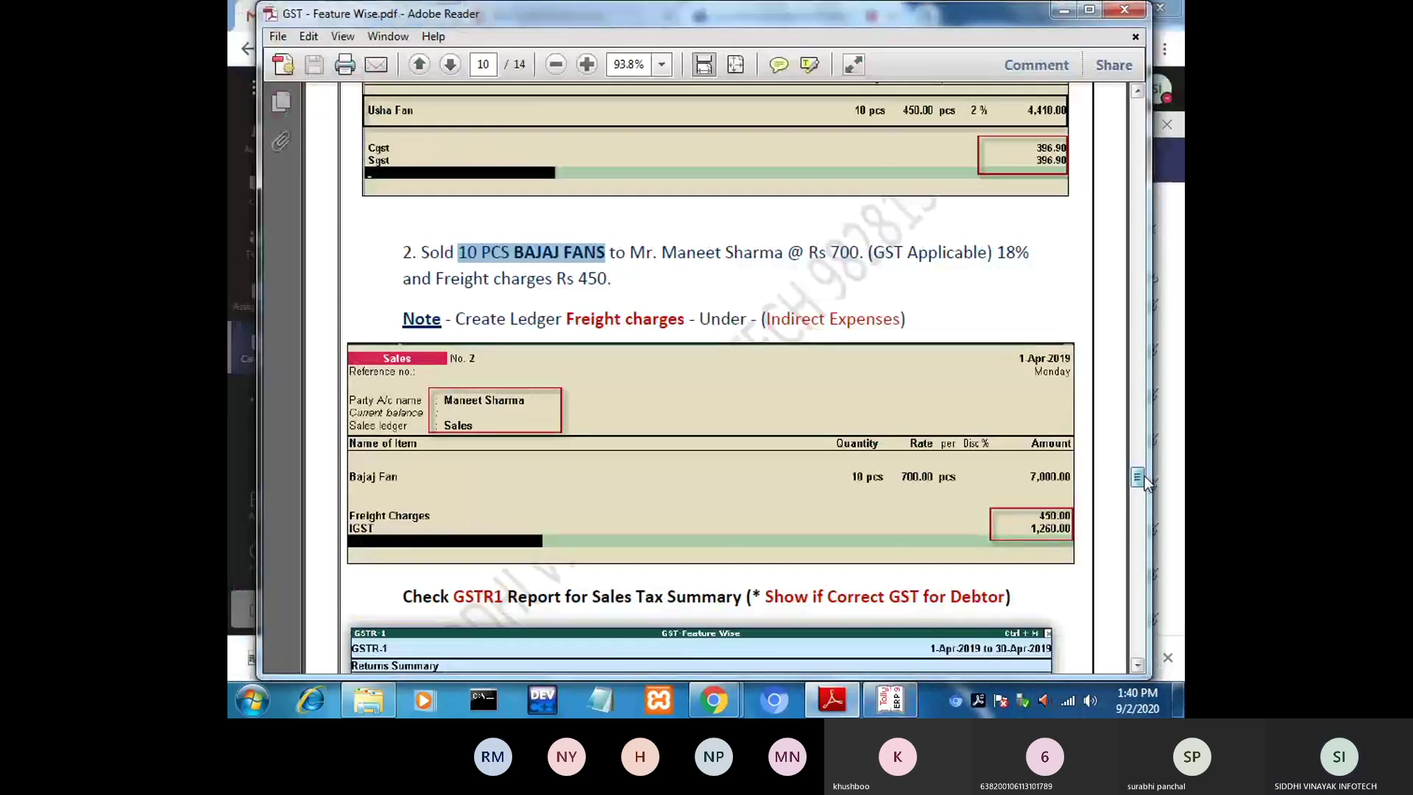
Scroll the guide to the 'Check GSTR1 Report' example, then return to Tally.
drag(1140, 482, 1144, 495)
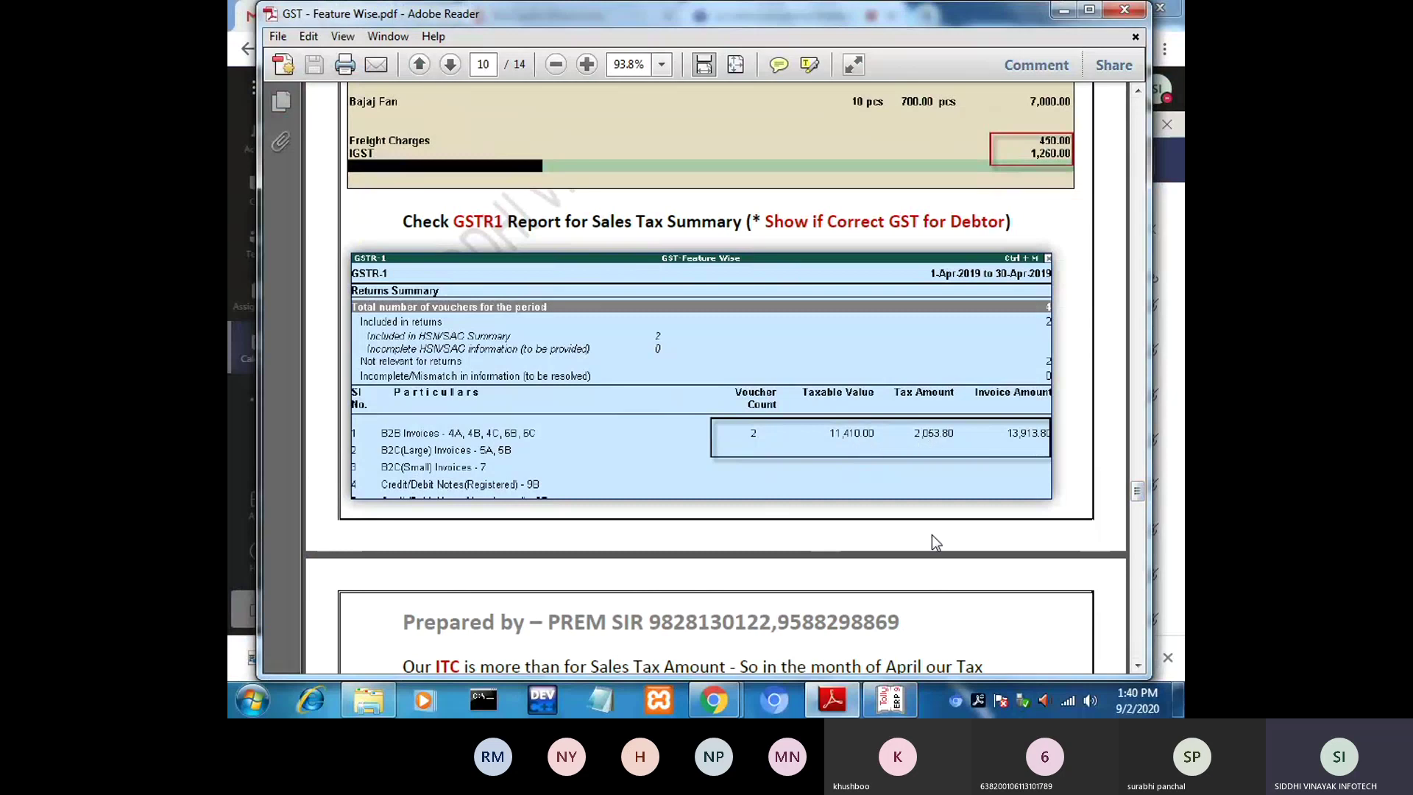
click(890, 696)
Back out to the Gateway and open the April 2020 GSTR-1 report under Display > Statutory Reports > GST.
key(Escape)
key(Return)
key(Escape)
key(Escape)
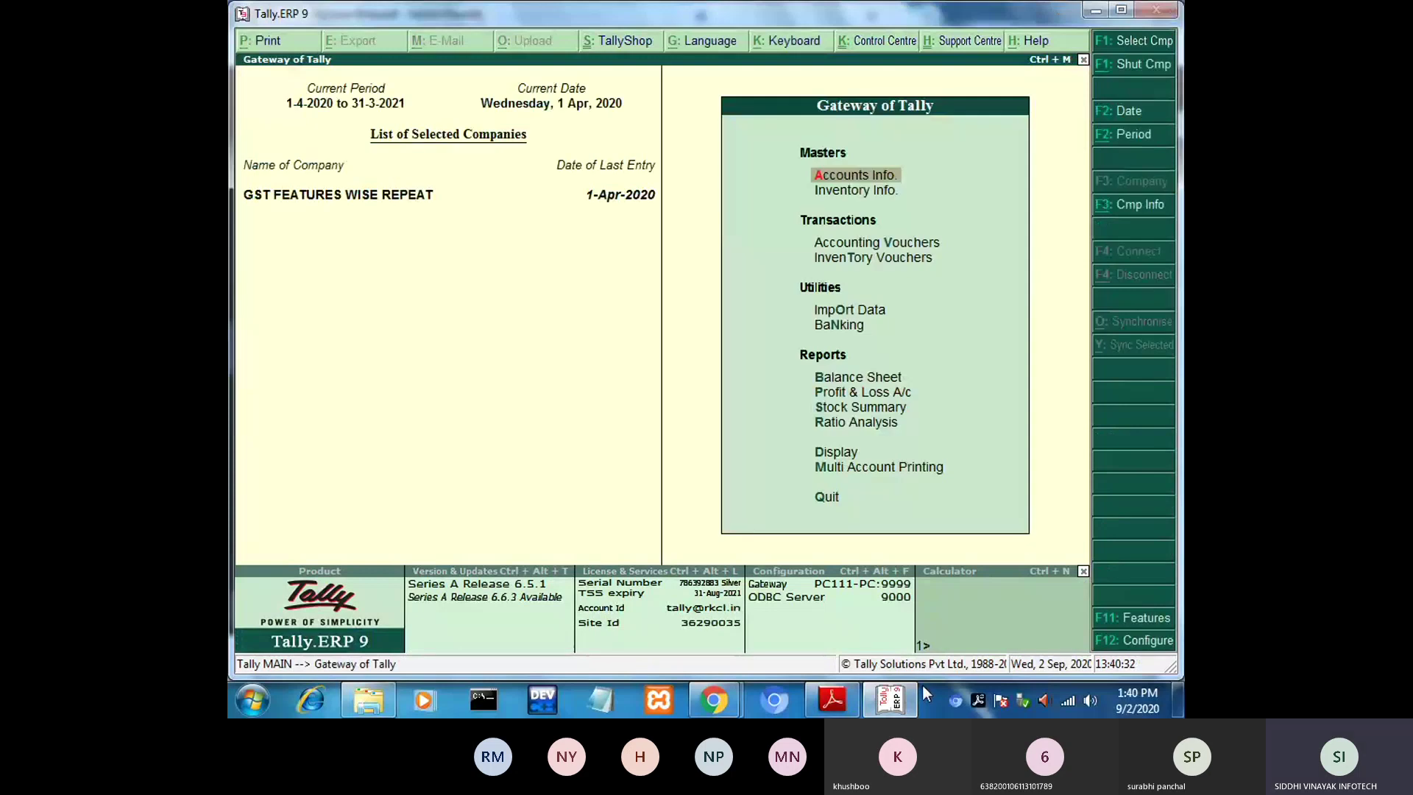
key(Down)
key(Down)
key(Down)
key(Down)
key(Down)
key(Down)
key(Down)
key(Down)
key(Down)
key(Down)
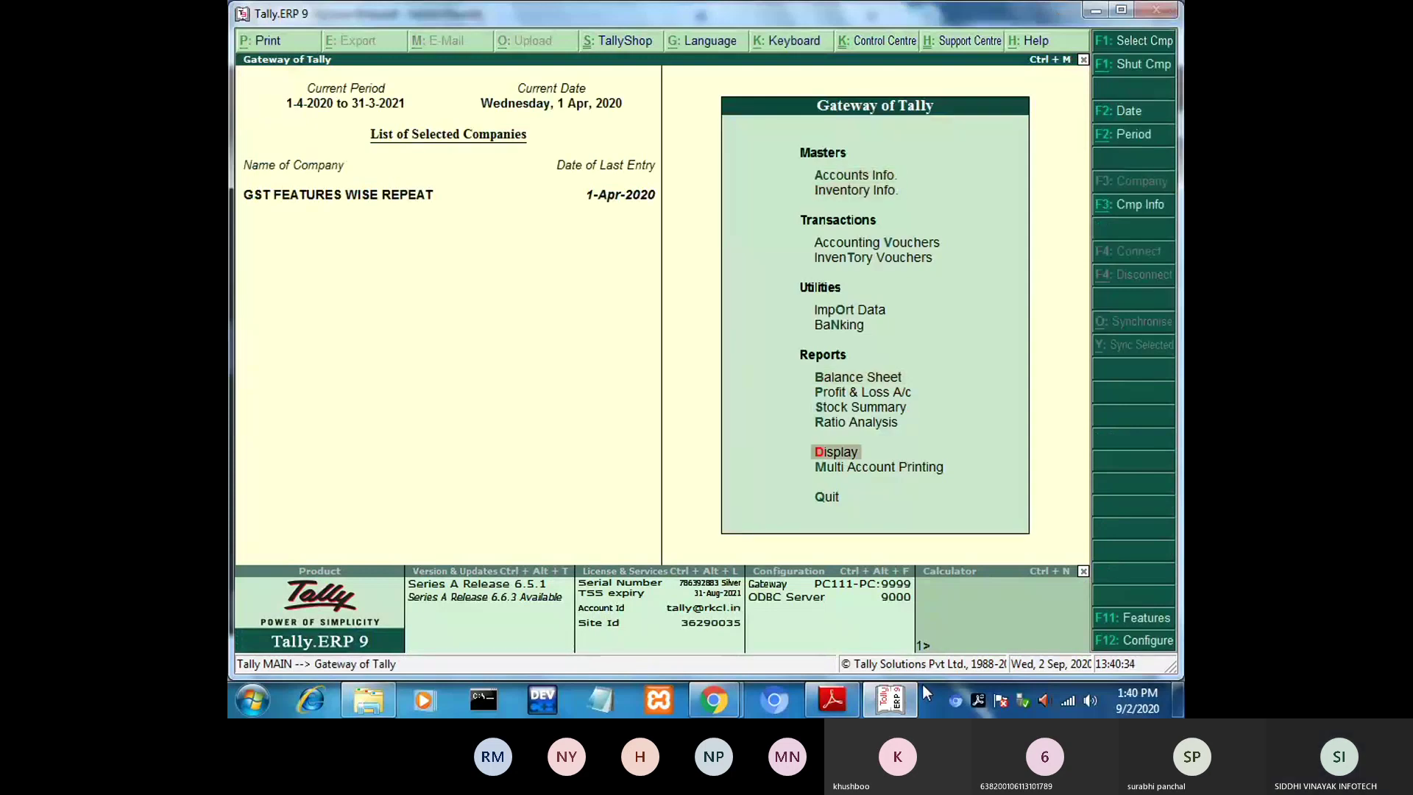
key(Return)
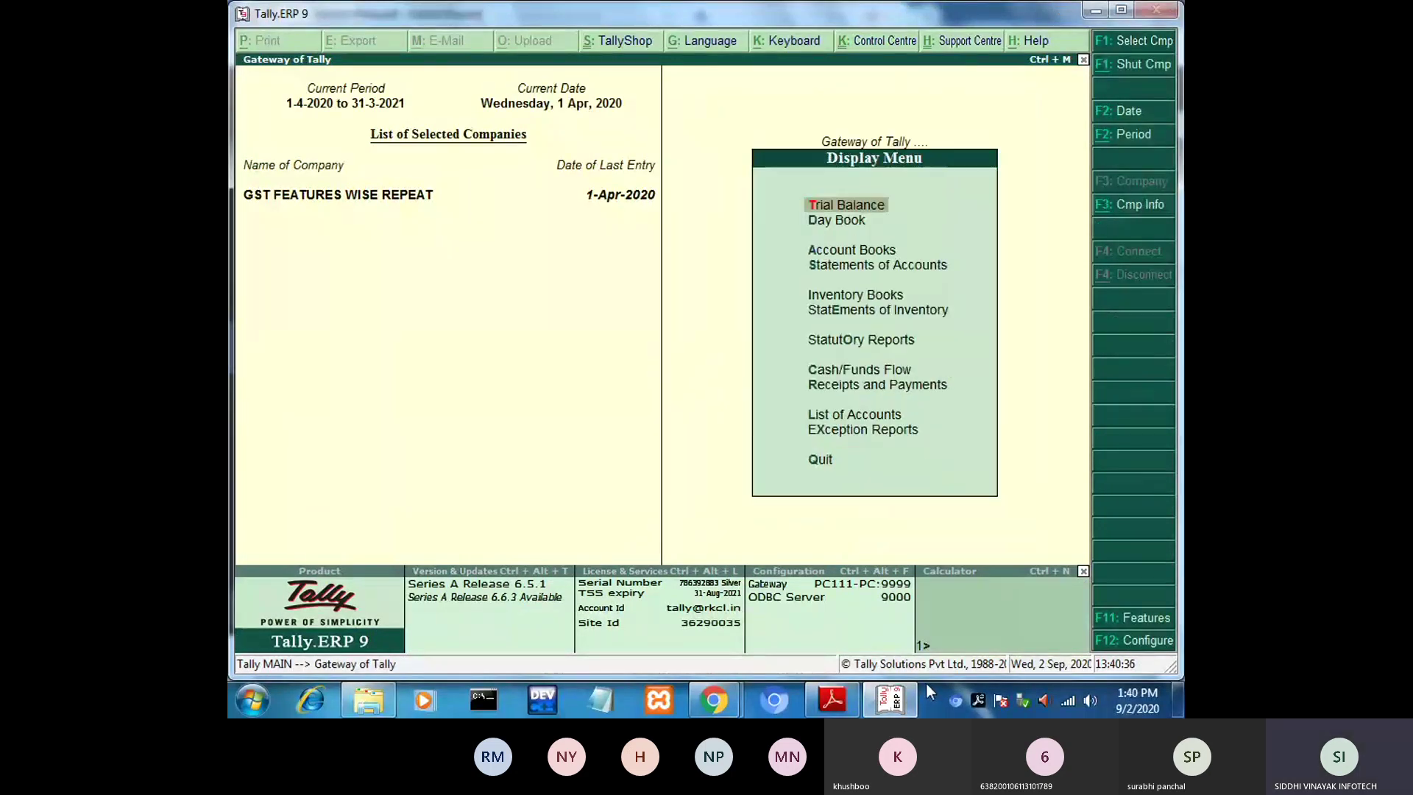
key(Down)
key(Down)
key(Down)
key(Down)
key(Down)
key(Down)
key(Return)
key(Return)
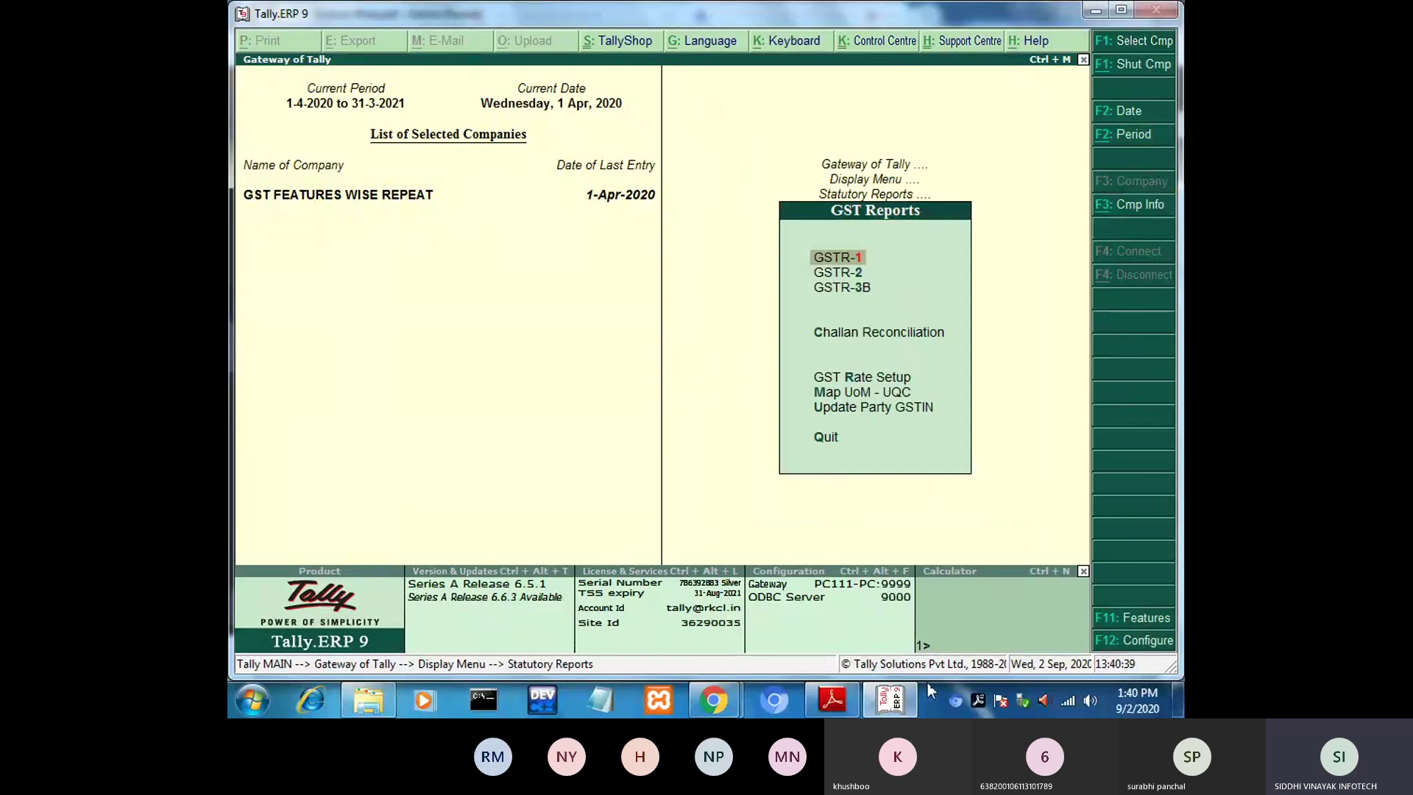
key(Down)
key(Up)
key(Return)
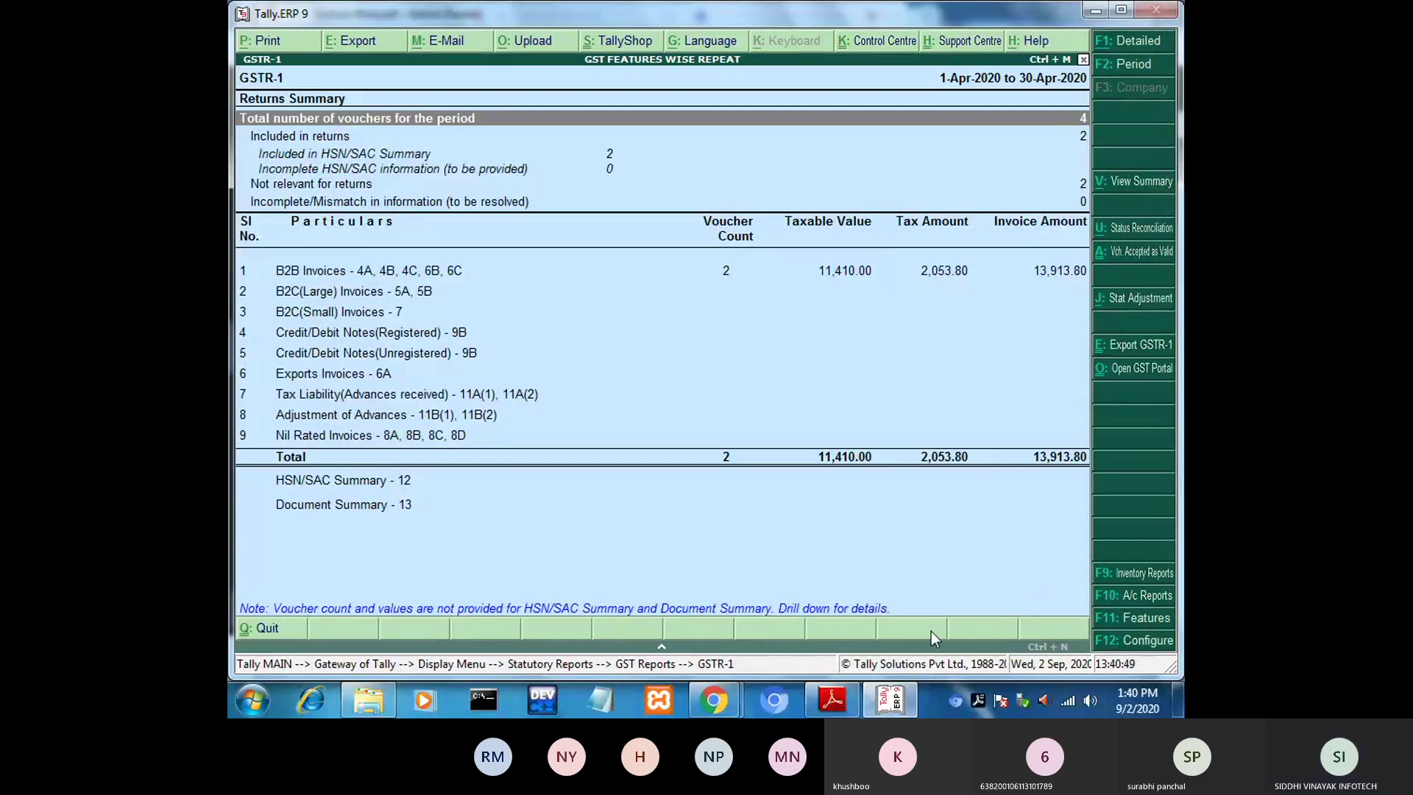
Compare against the guide, then select the B2B Invoices and B2C(Large) Invoices rows.
click(878, 710)
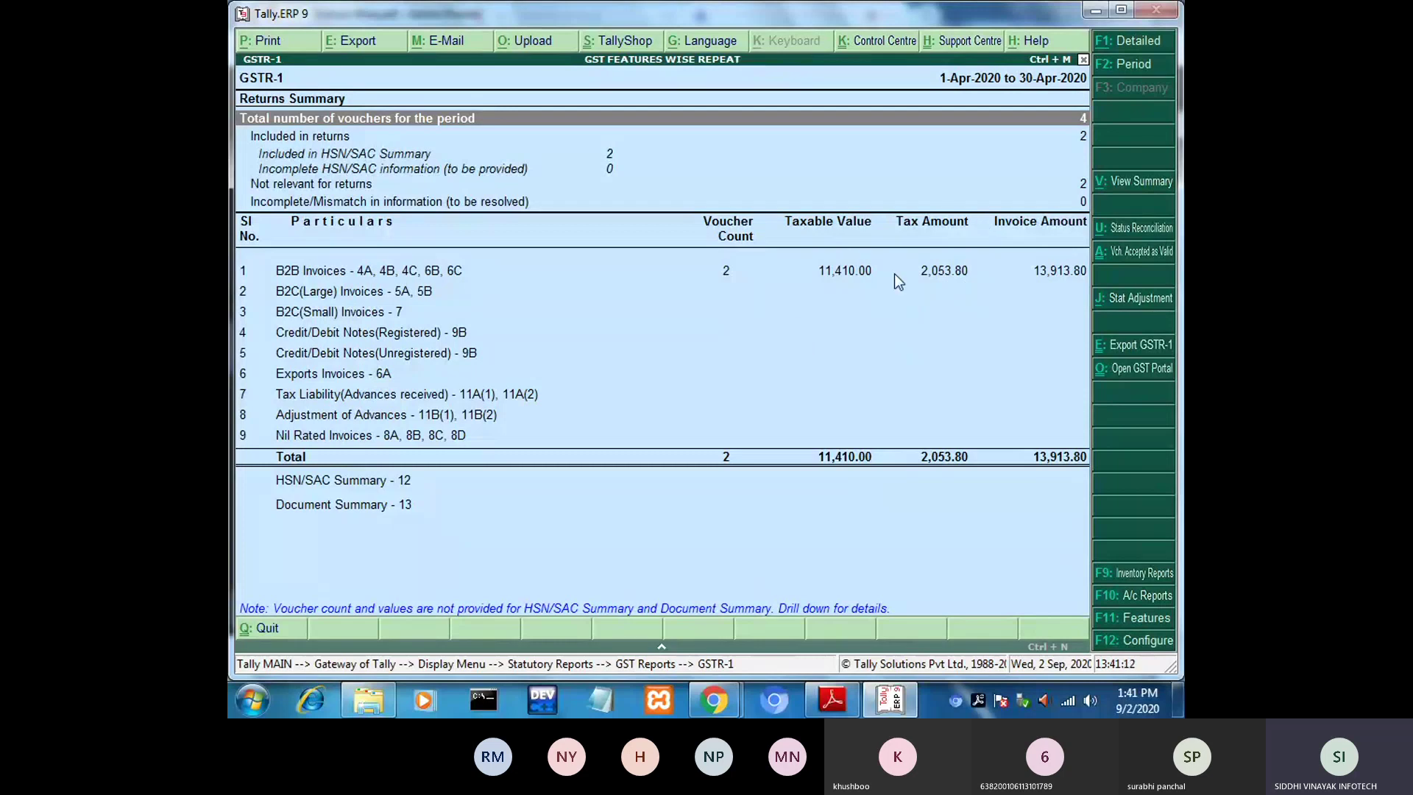
click(929, 268)
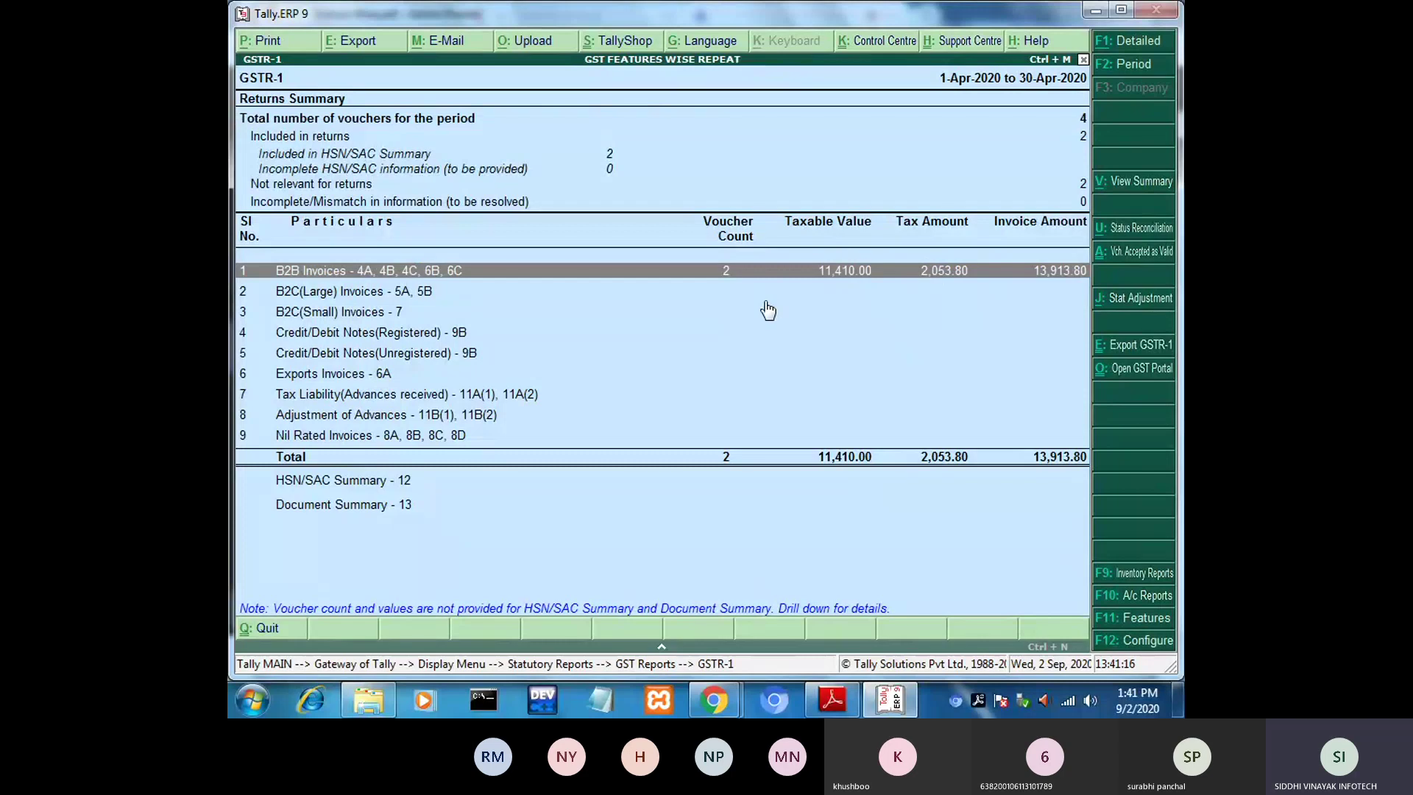
click(895, 296)
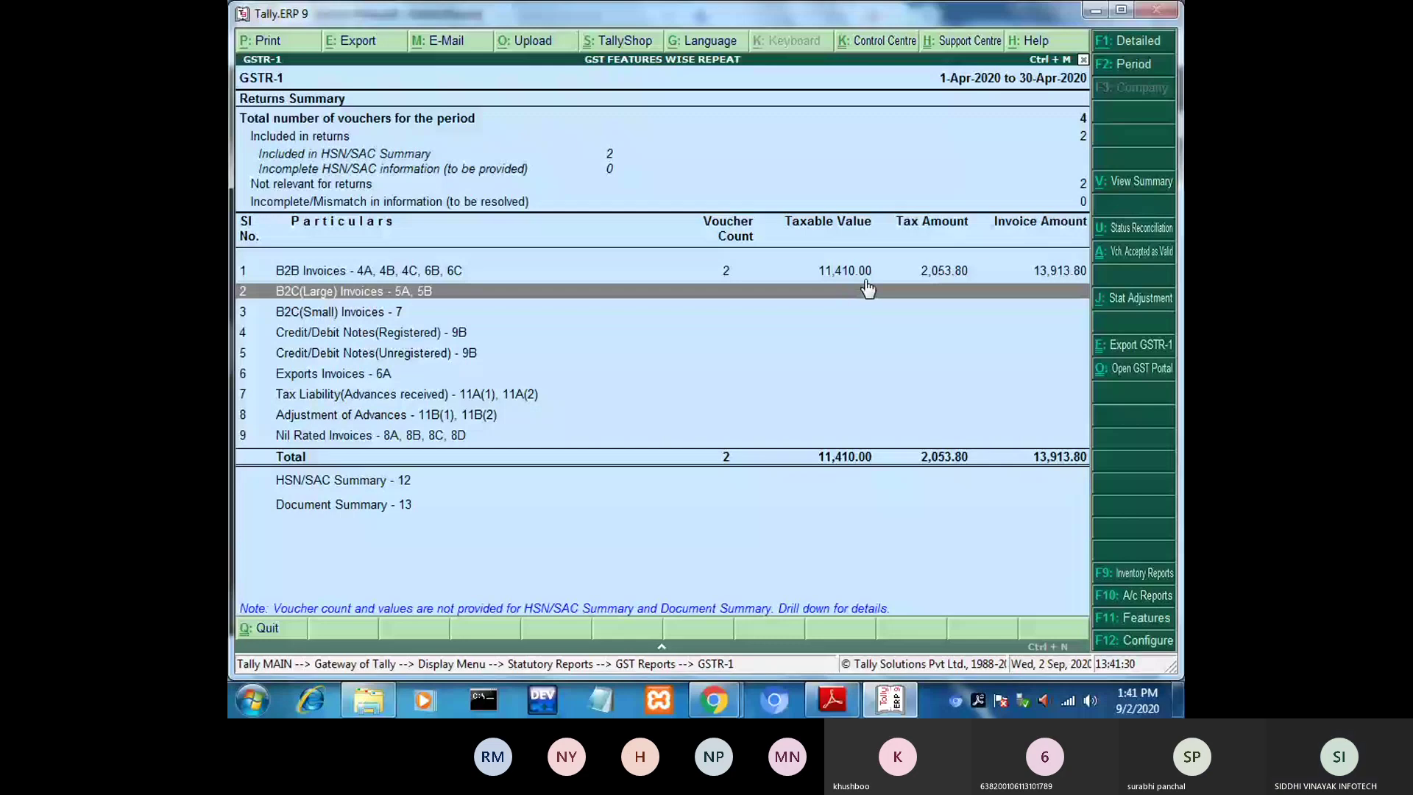
In the guide, scroll to page 11 and highlight the GSTR-3B filing note and table.
key(alt+Tab)
scroll(882, 627, down, 5)
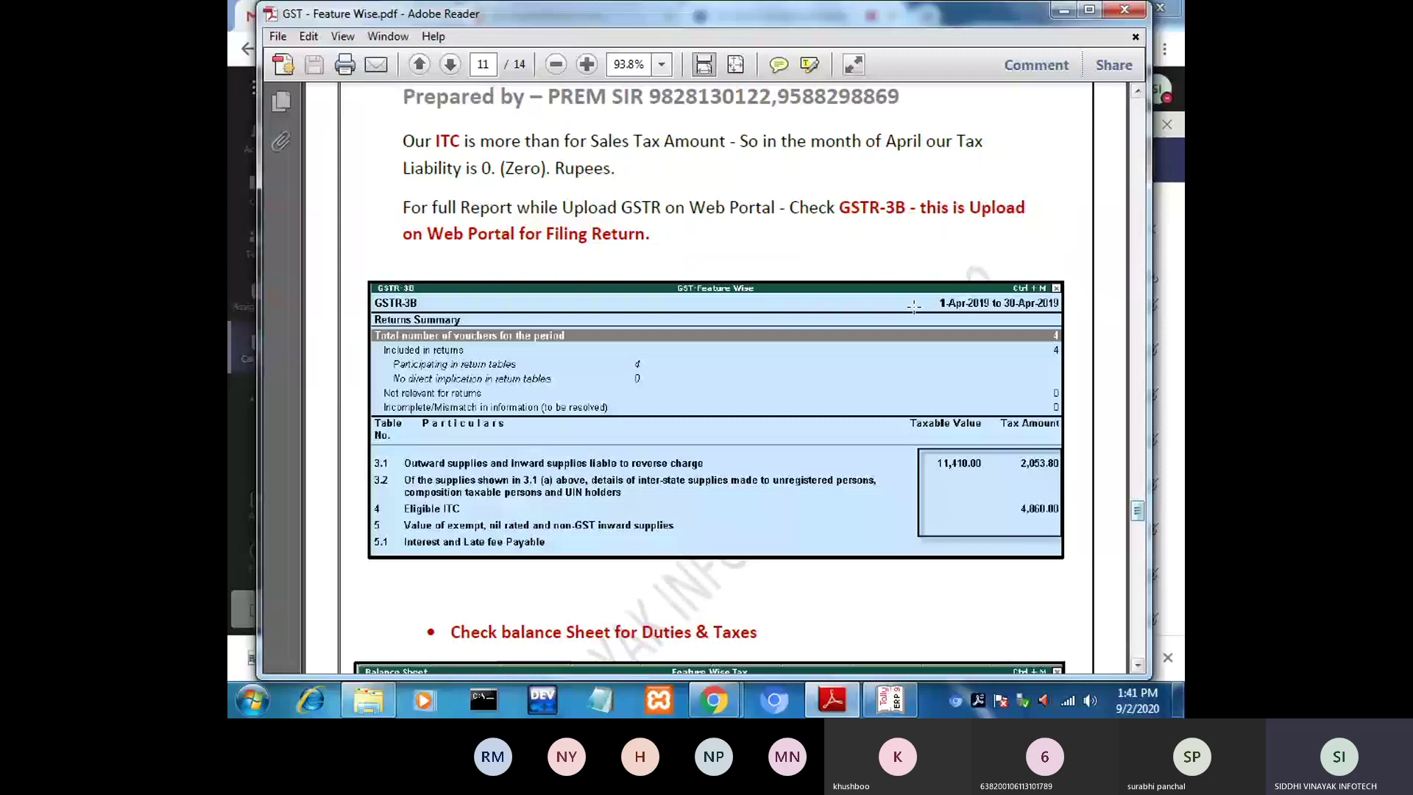
drag(839, 209, 907, 228)
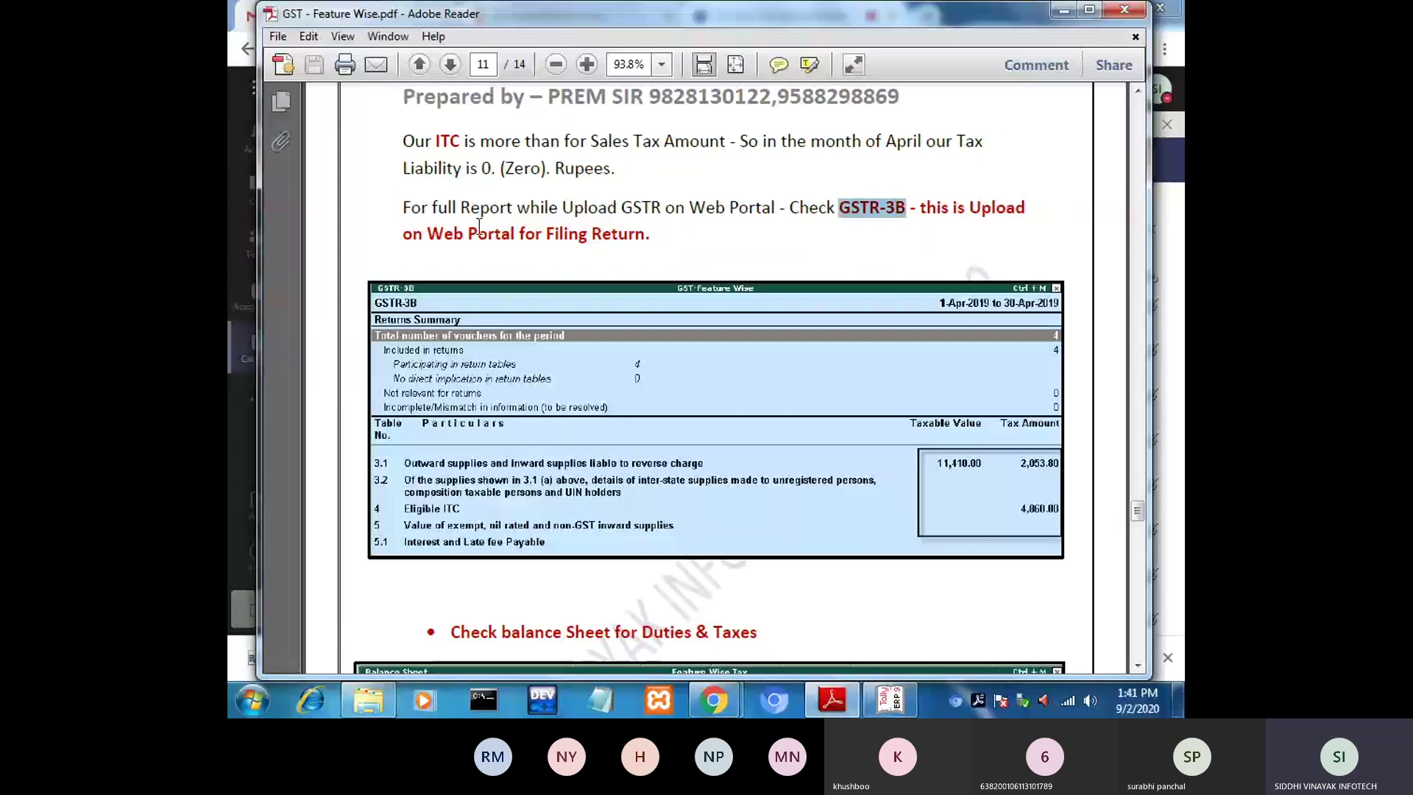
drag(468, 236, 651, 234)
click(613, 237)
drag(468, 234, 646, 235)
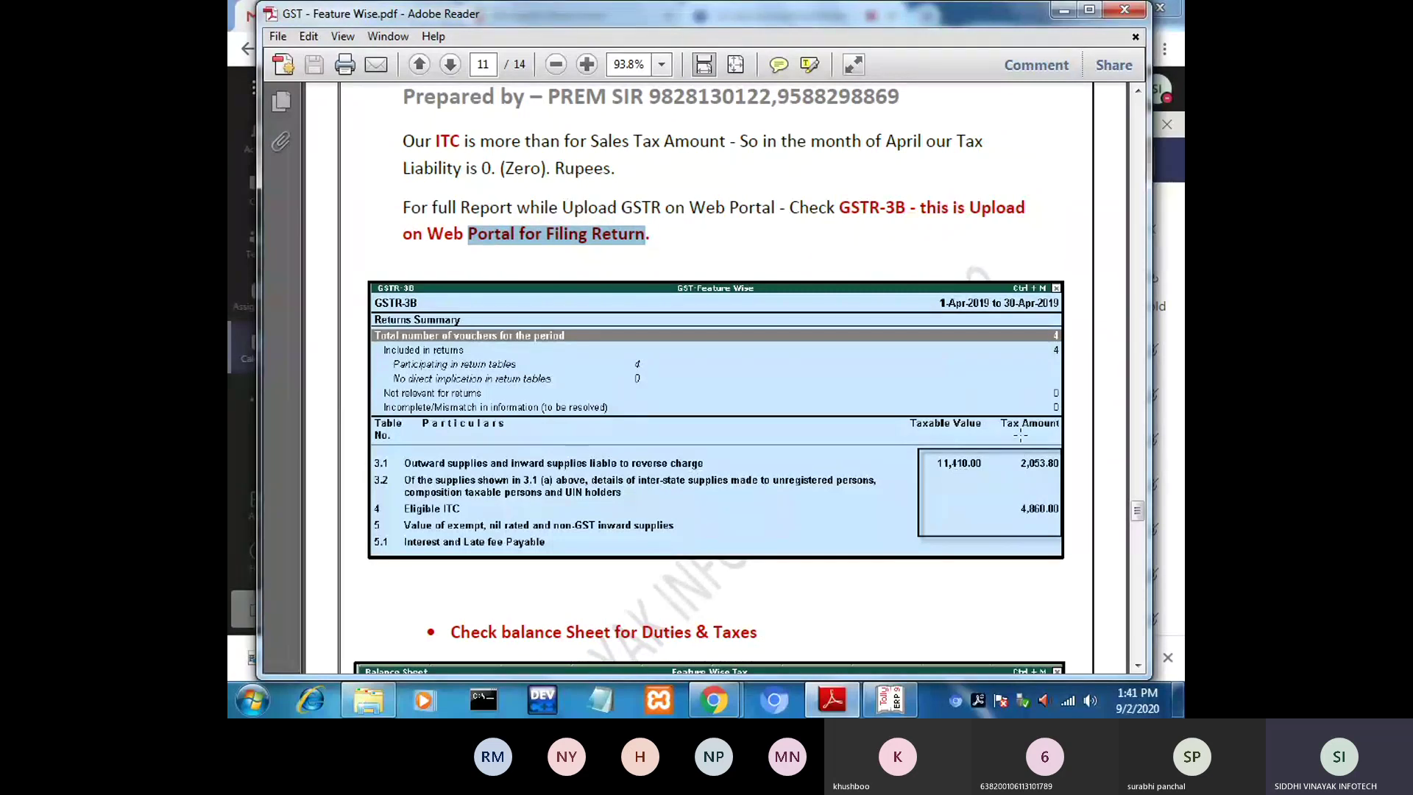
click(1028, 470)
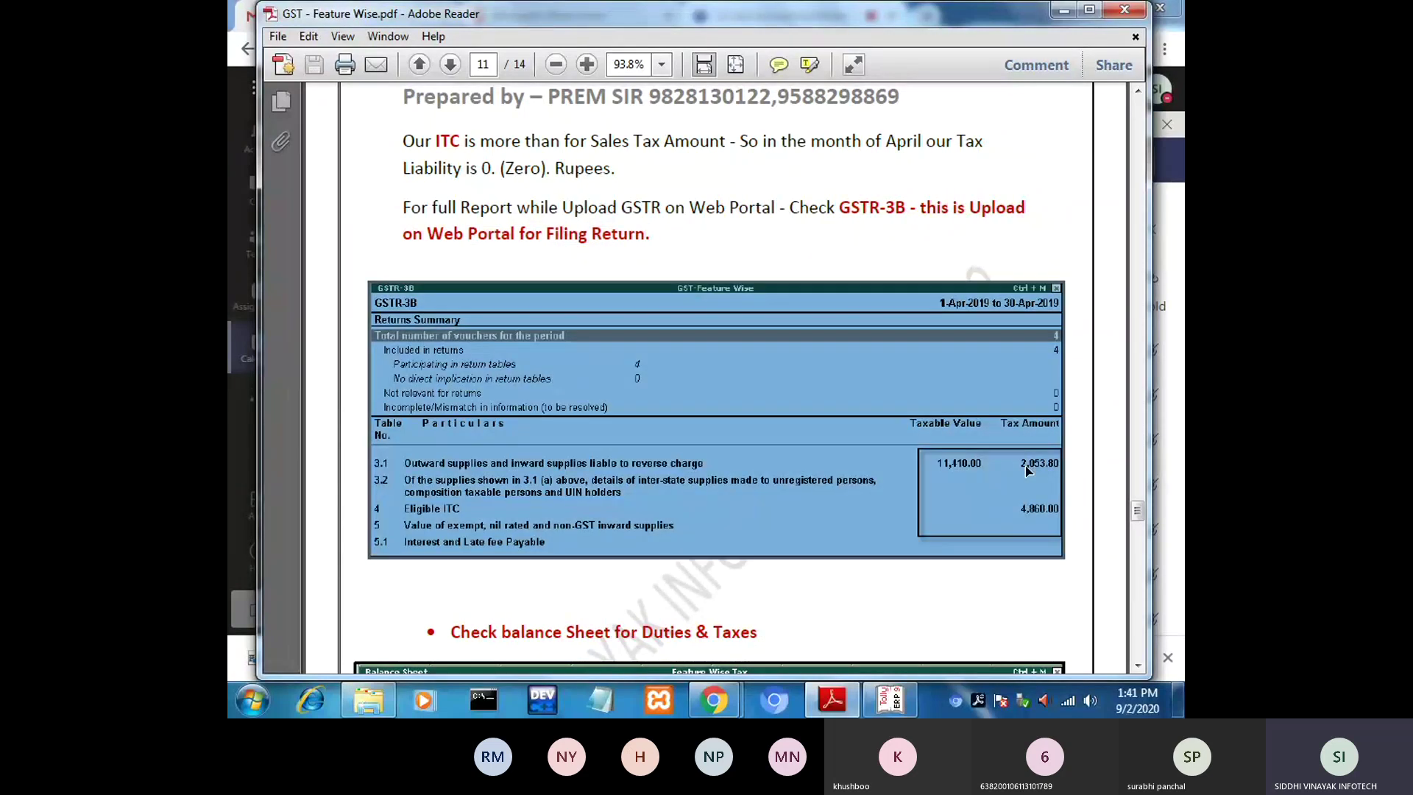
click(1027, 469)
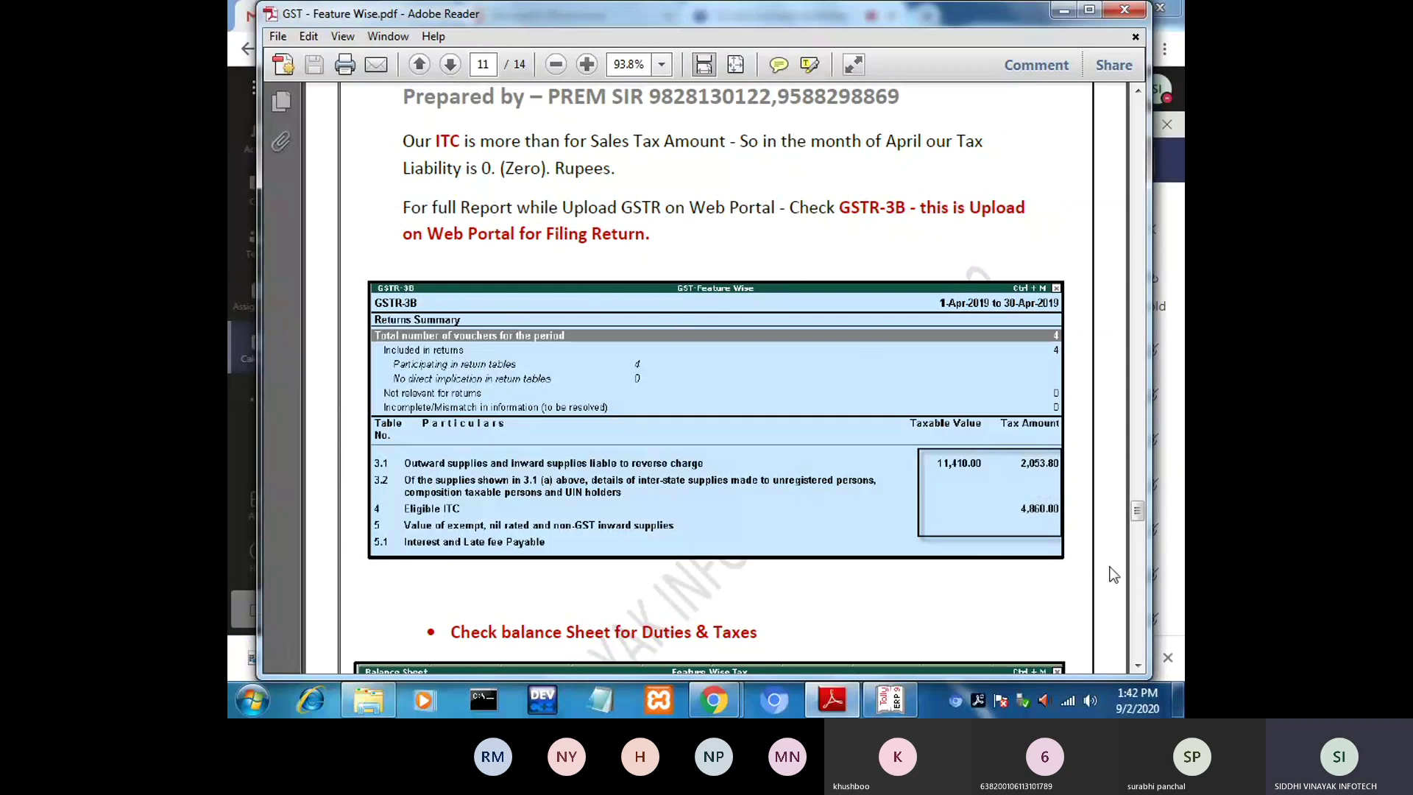
Scroll to the Balance Sheet Duties & Taxes example, then return to Tally.
click(1138, 665)
scroll(1141, 666, down, 5)
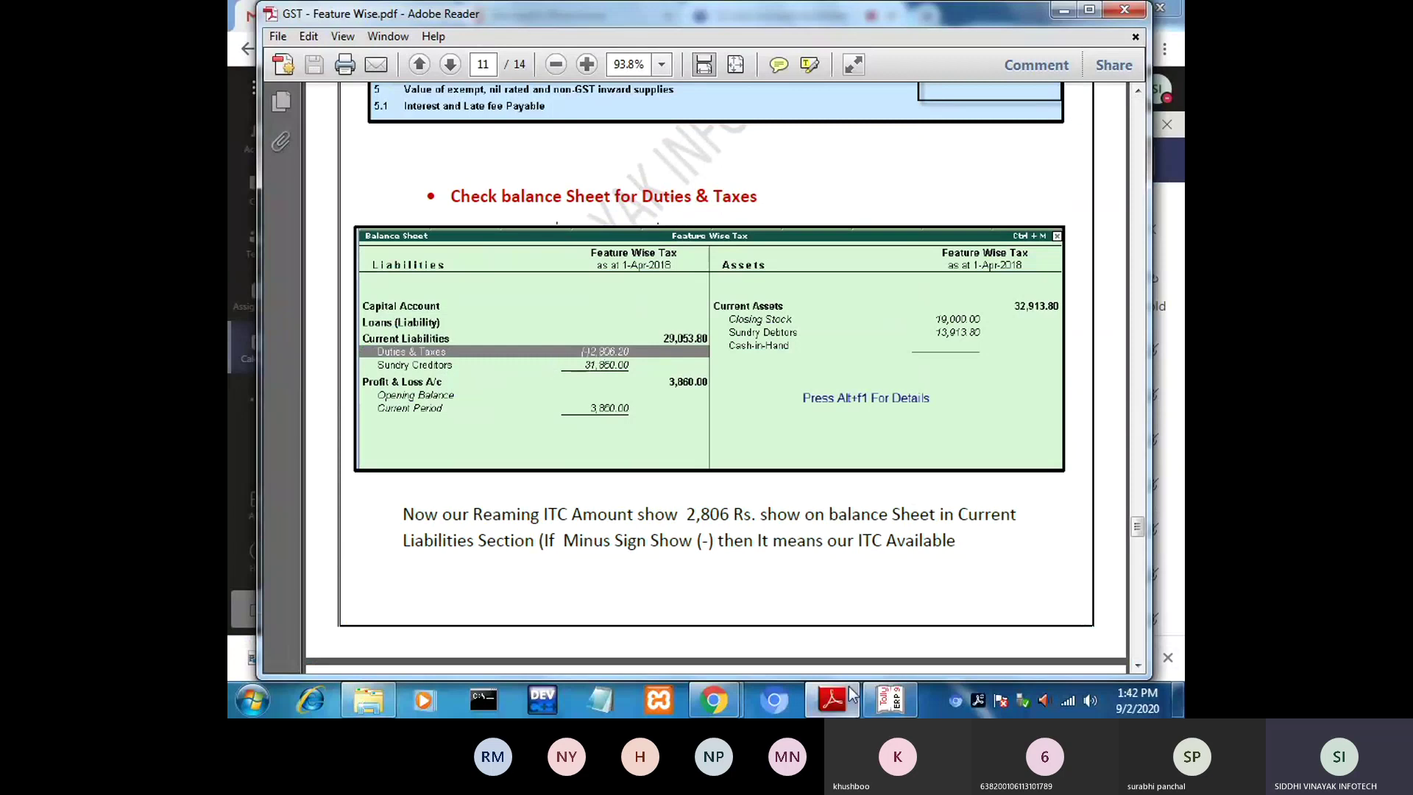
click(885, 703)
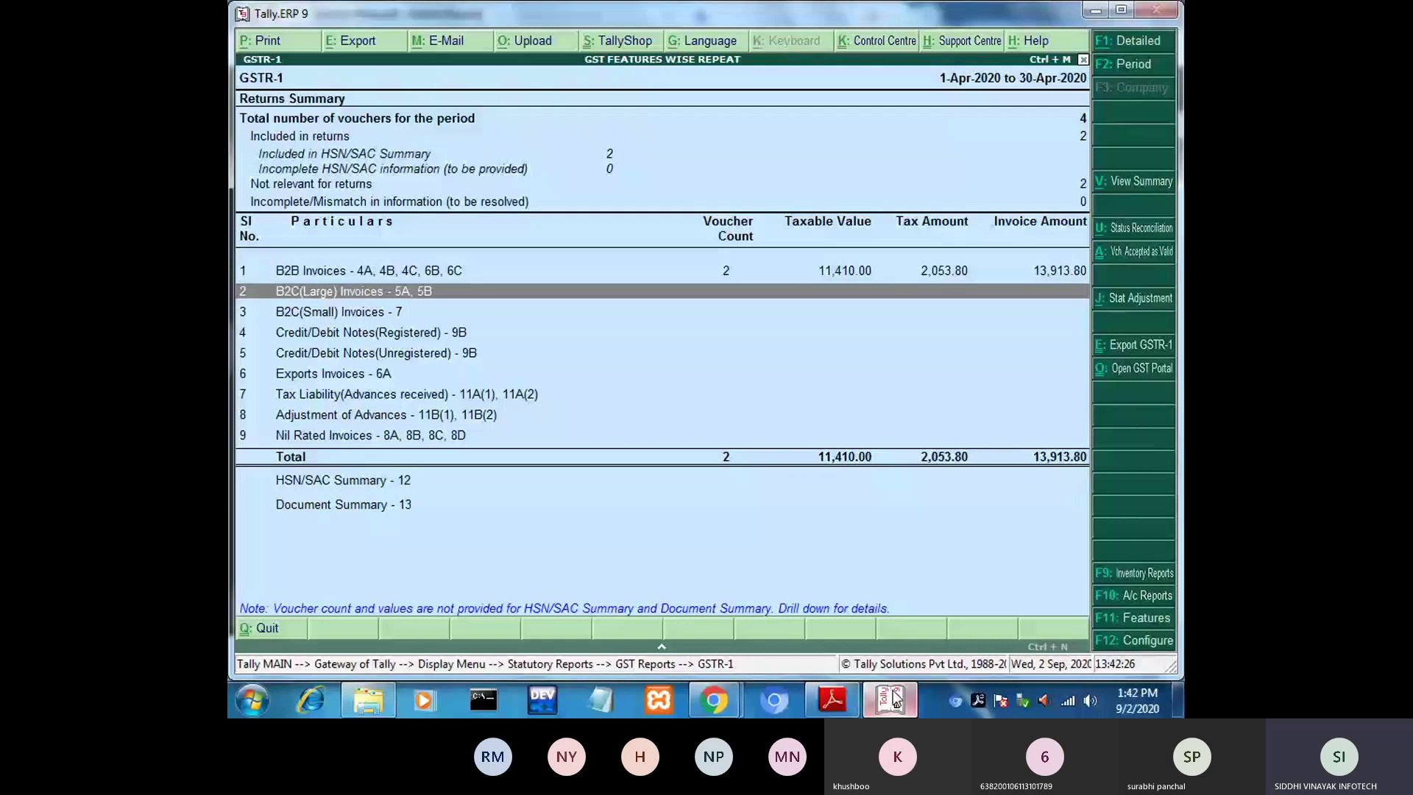
Back out to the Gateway and open the Balance Sheet for 1-4-2020 to 31-3-2021.
key(Escape)
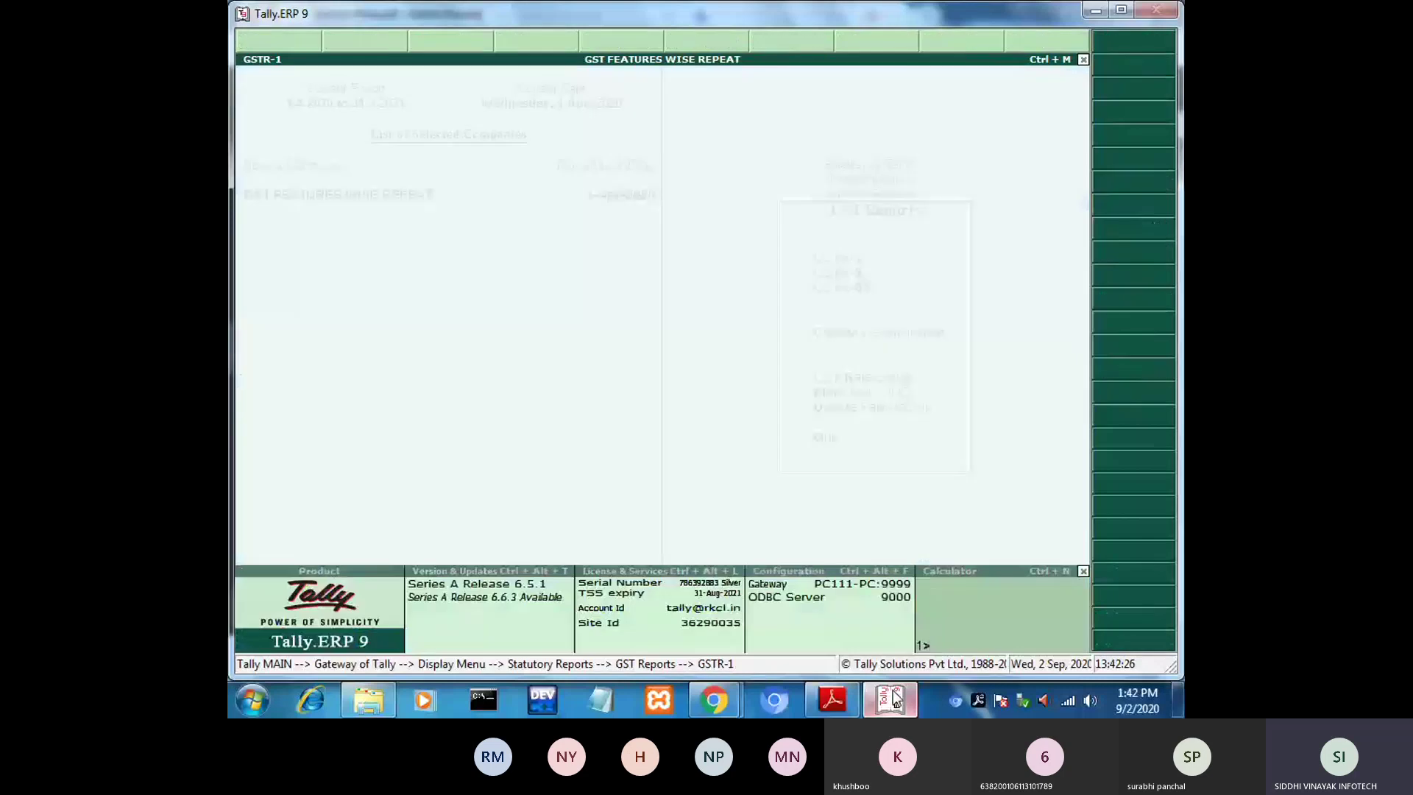
key(Escape)
key(Escape)
key(Escape)
key(Return)
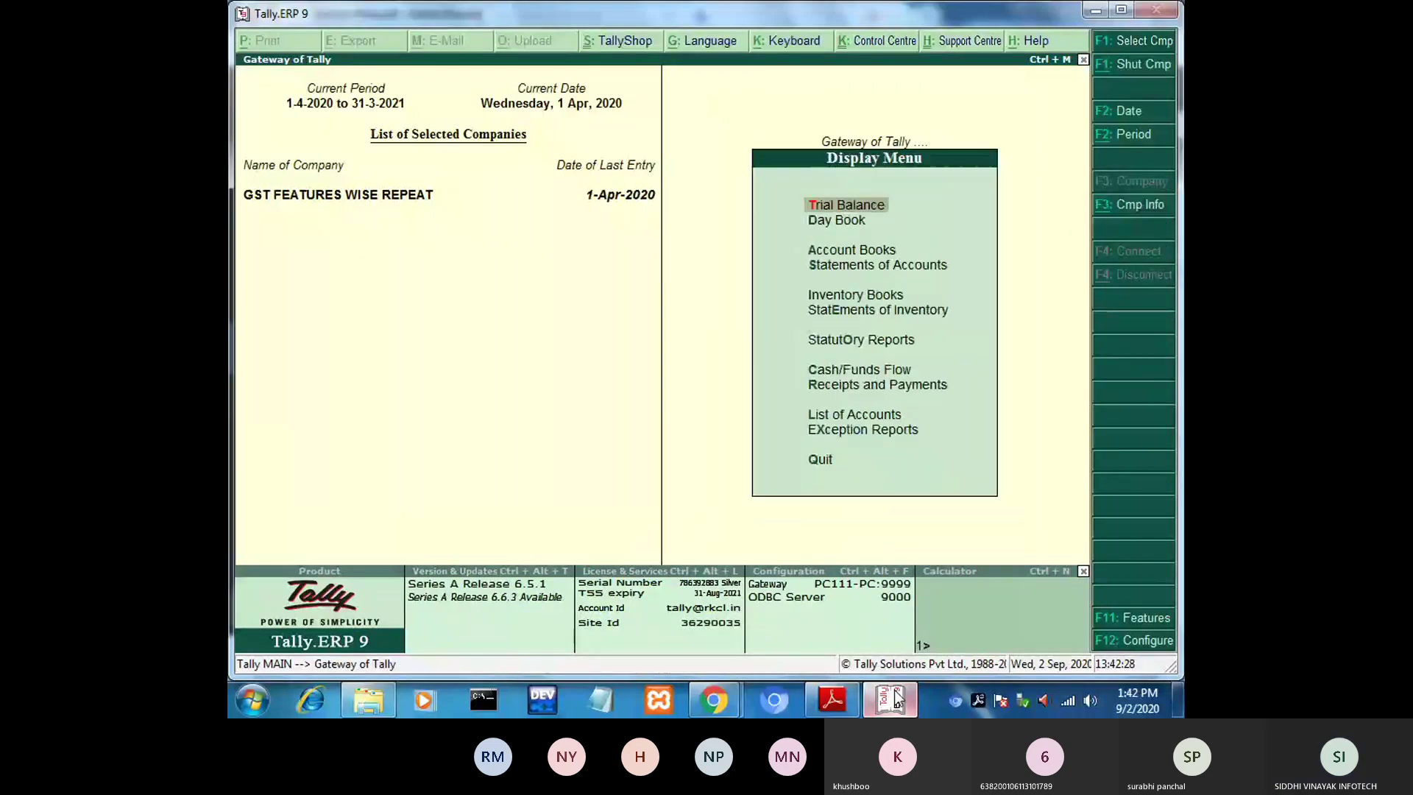
key(Escape)
key(Up)
key(Up)
key(Up)
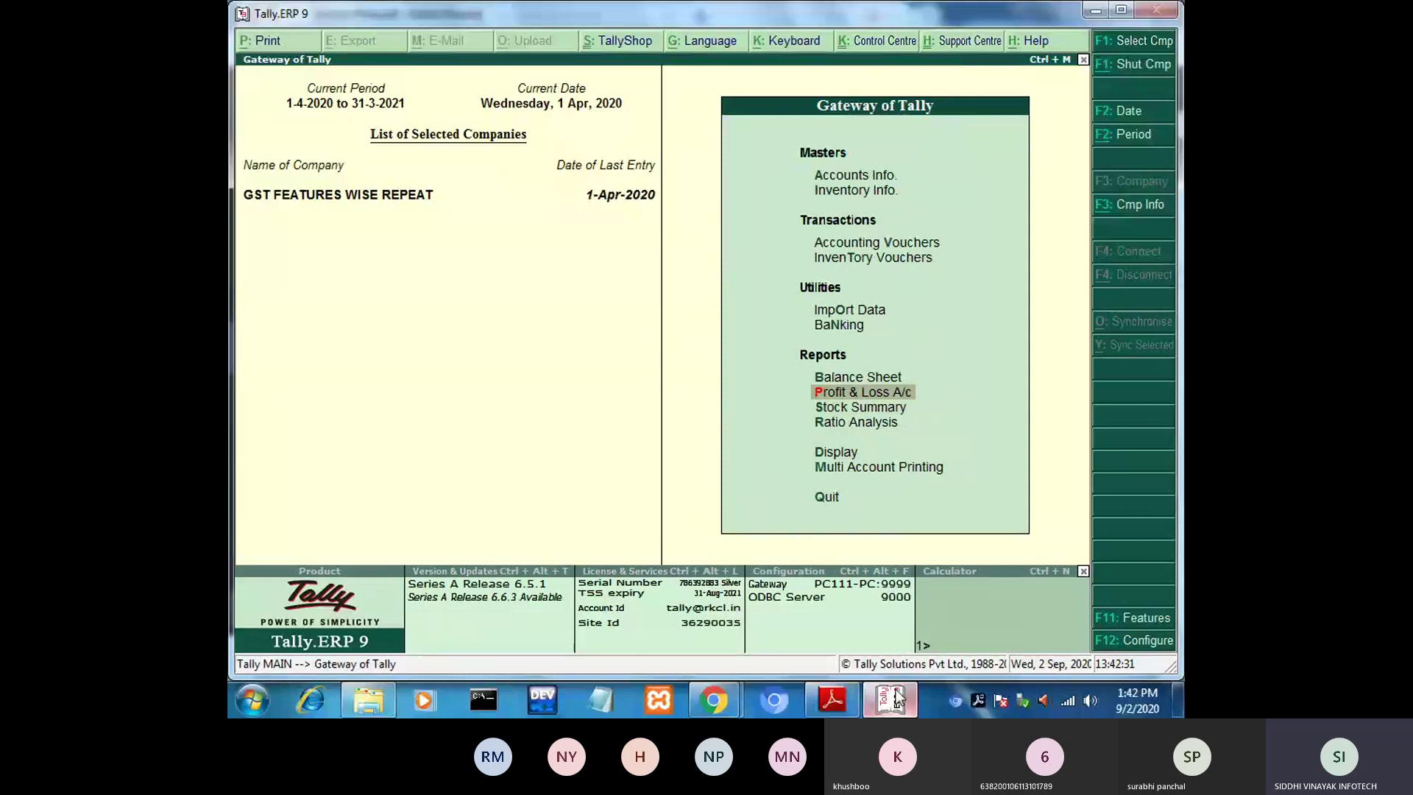
key(b)
key(F2)
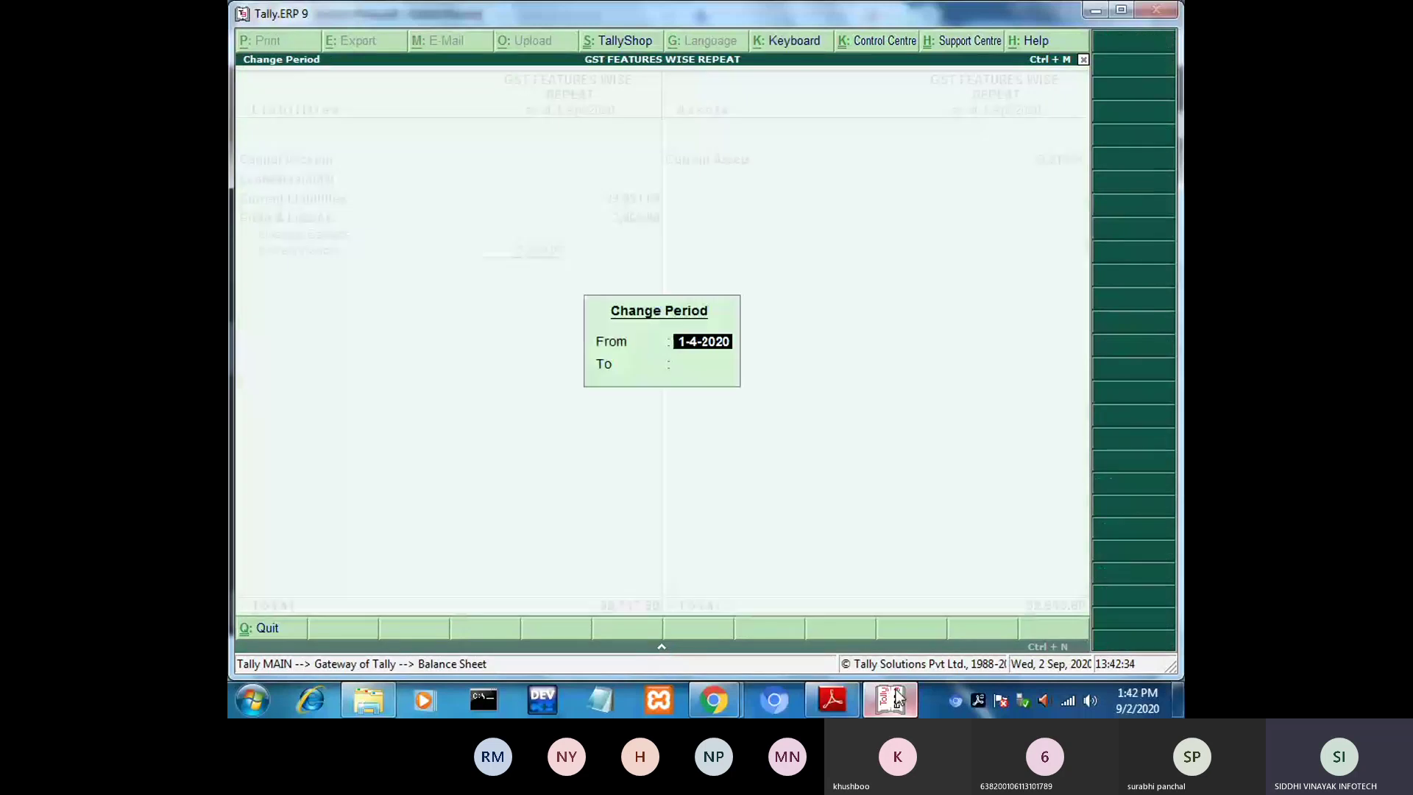
key(Return)
text(31/3)
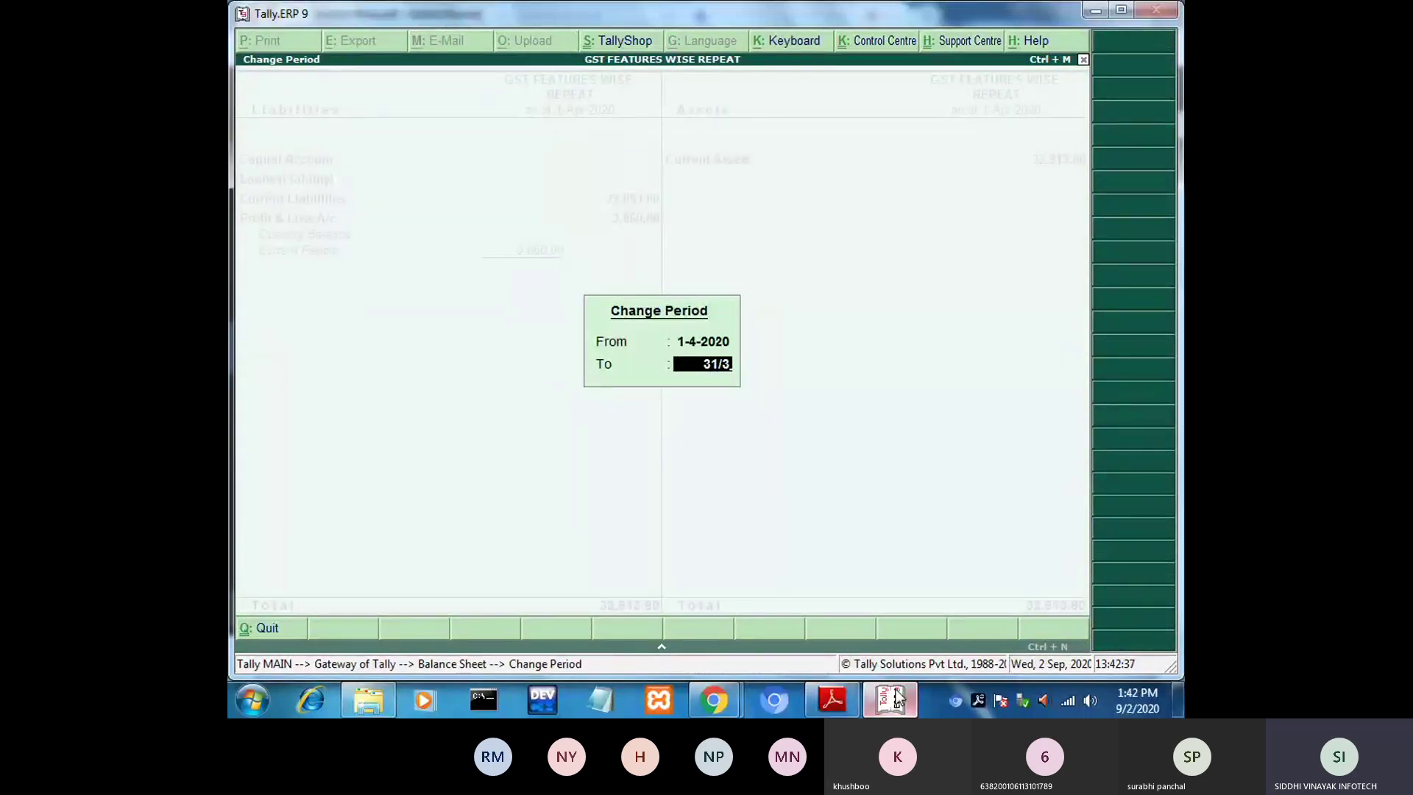
key(Return)
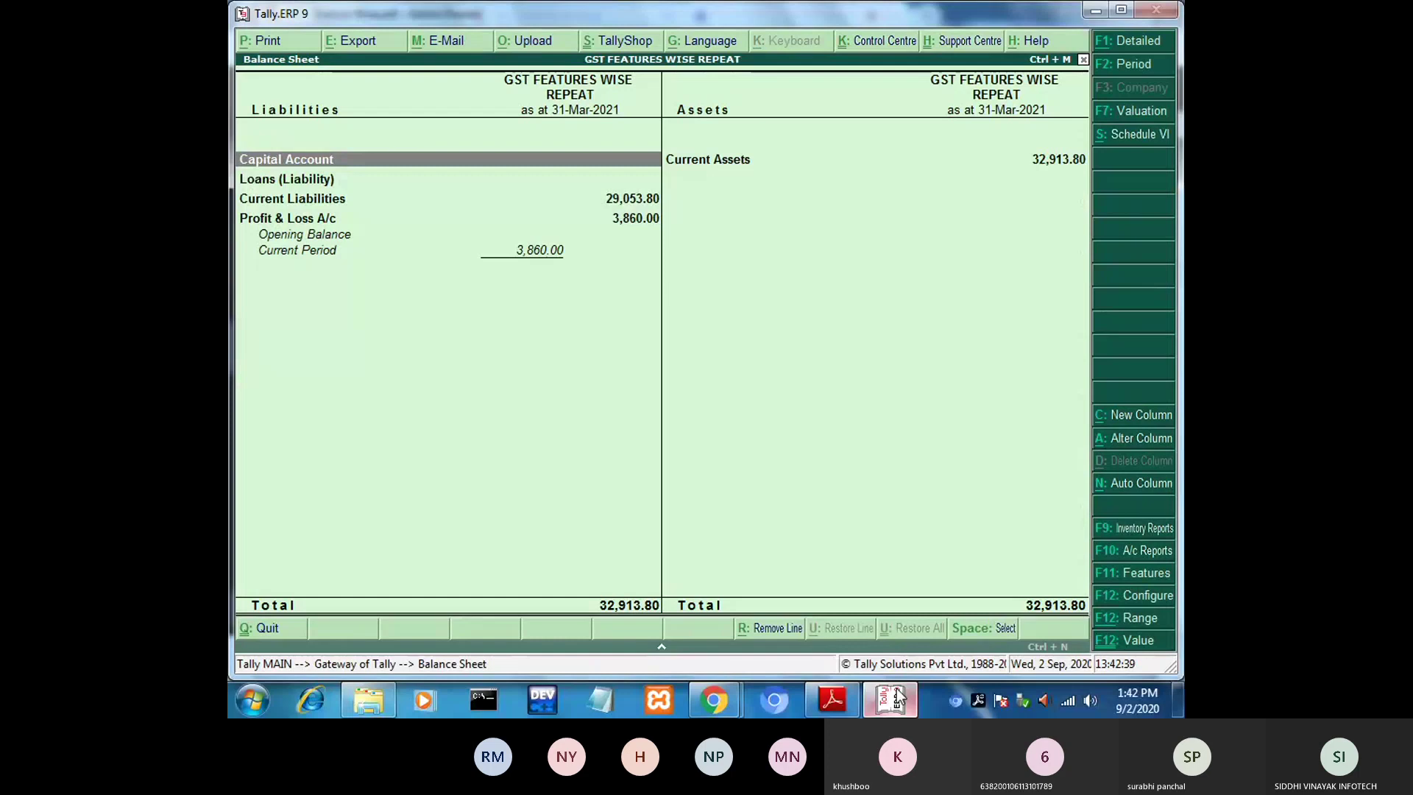
Switch to detailed view and move to Duties & Taxes at (-)2,806.20.
key(Down)
key(Down)
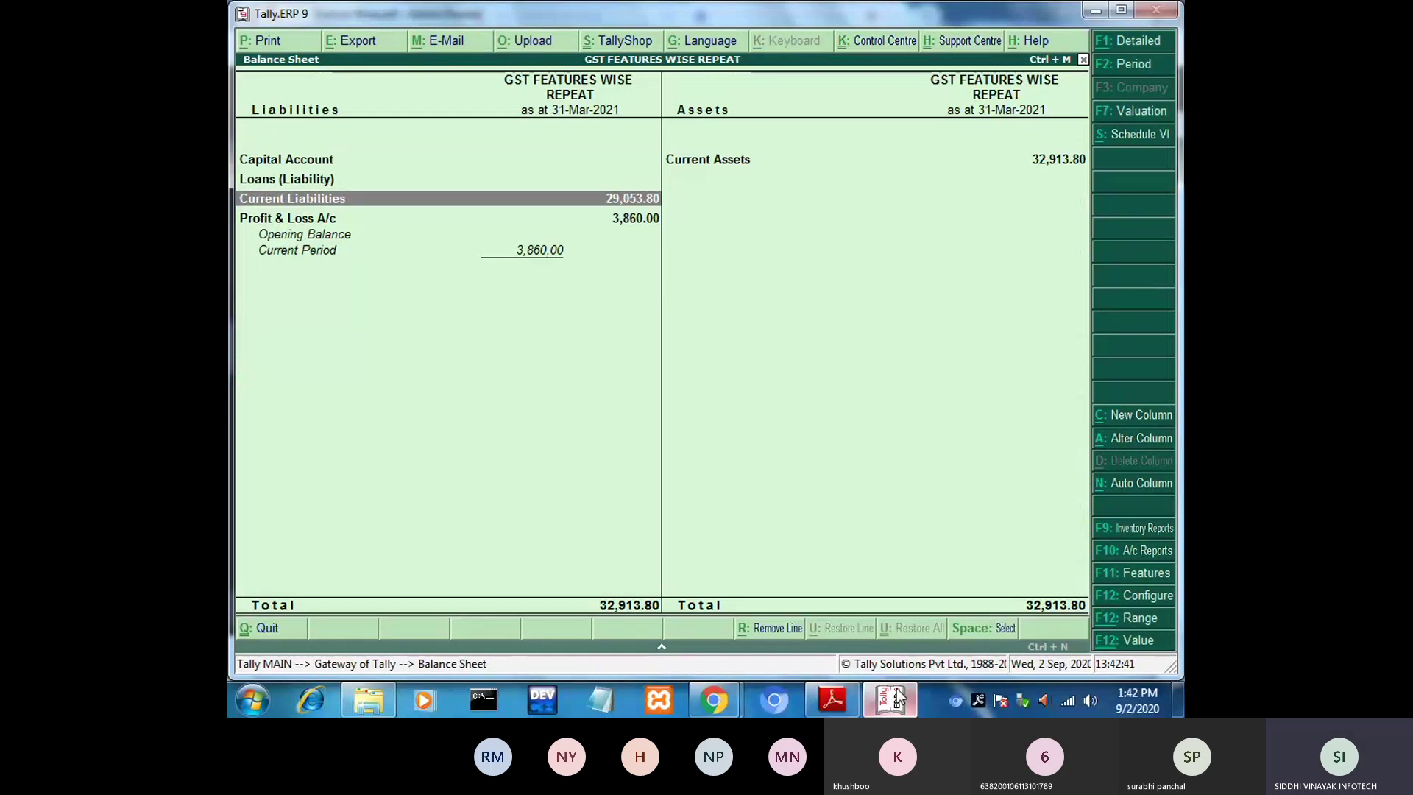
key(alt+F1)
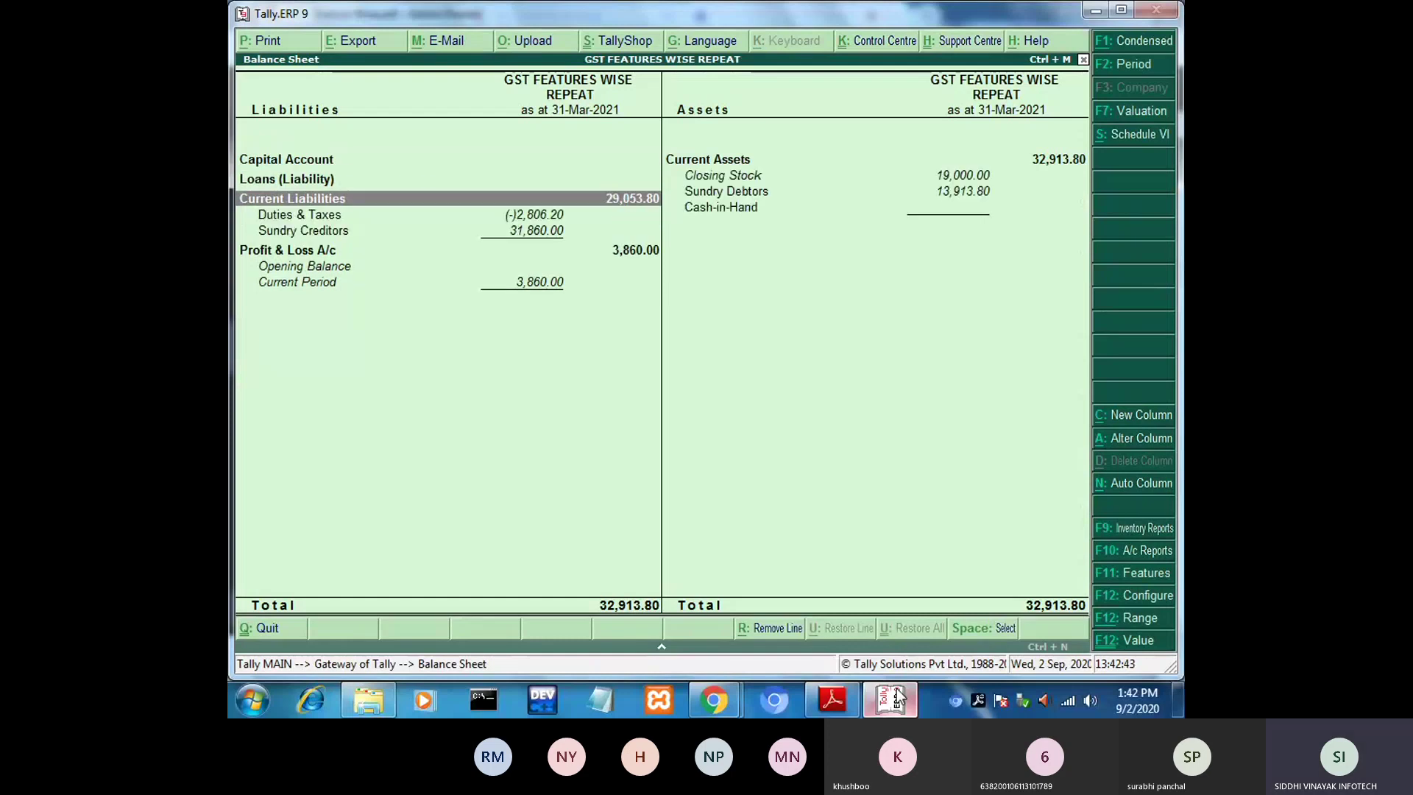
key(Down)
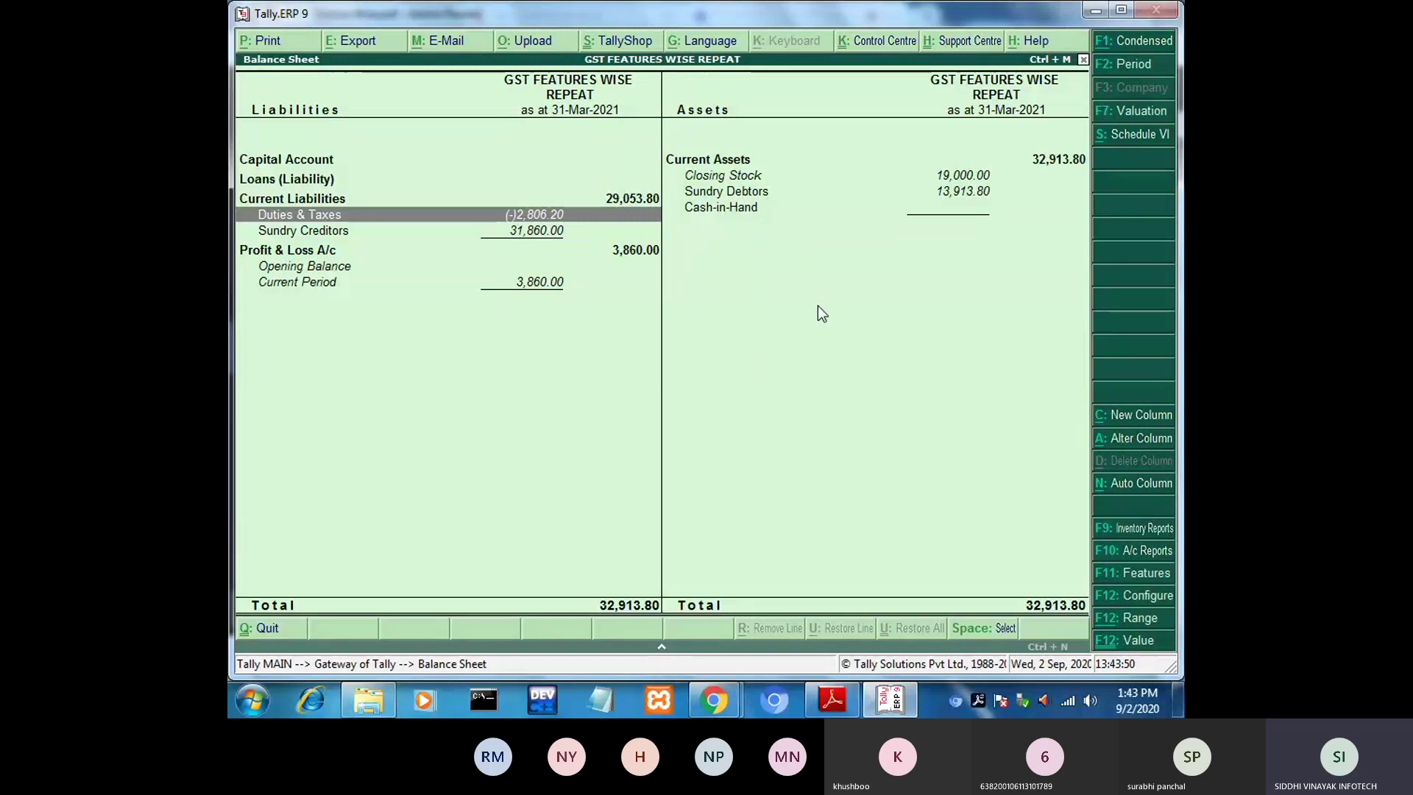
click(887, 696)
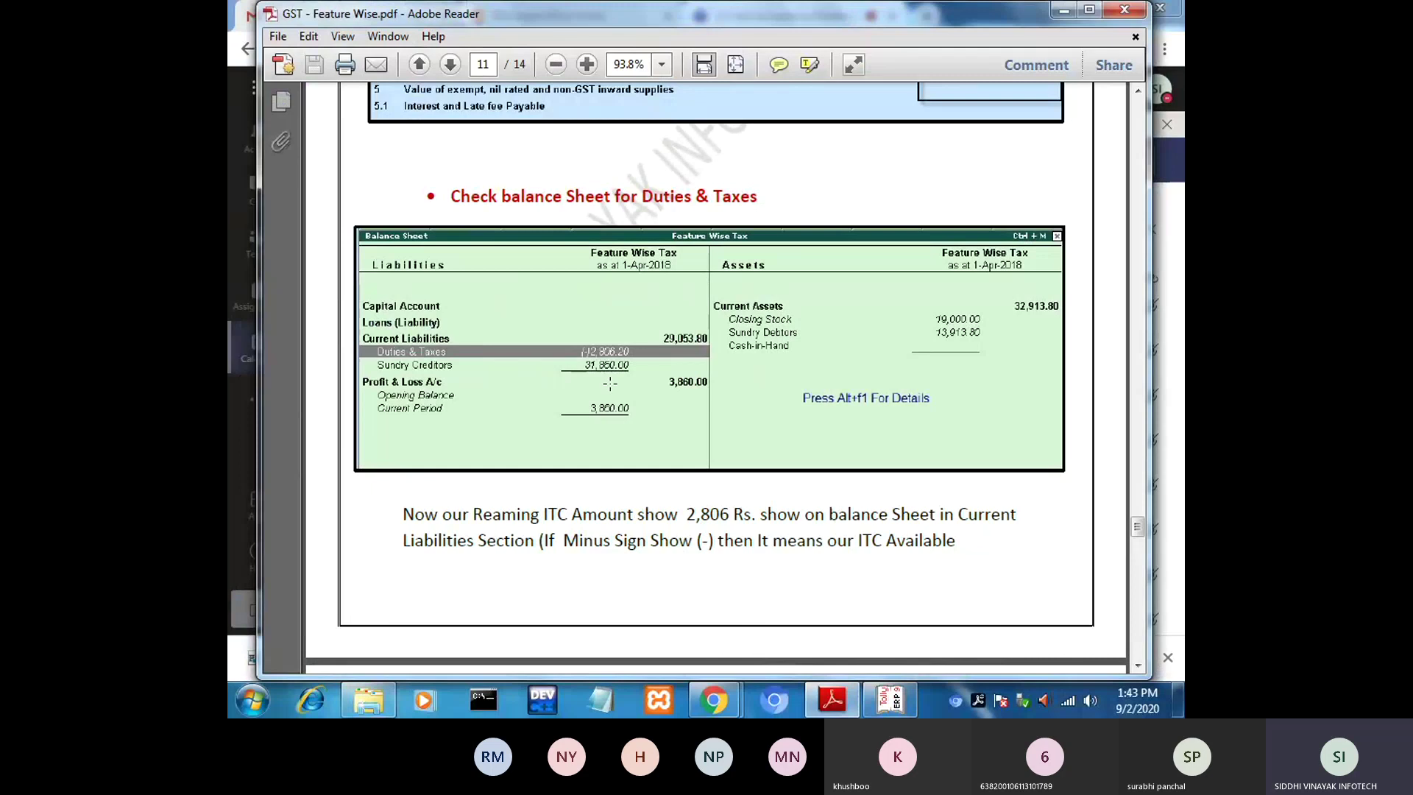
click(895, 701)
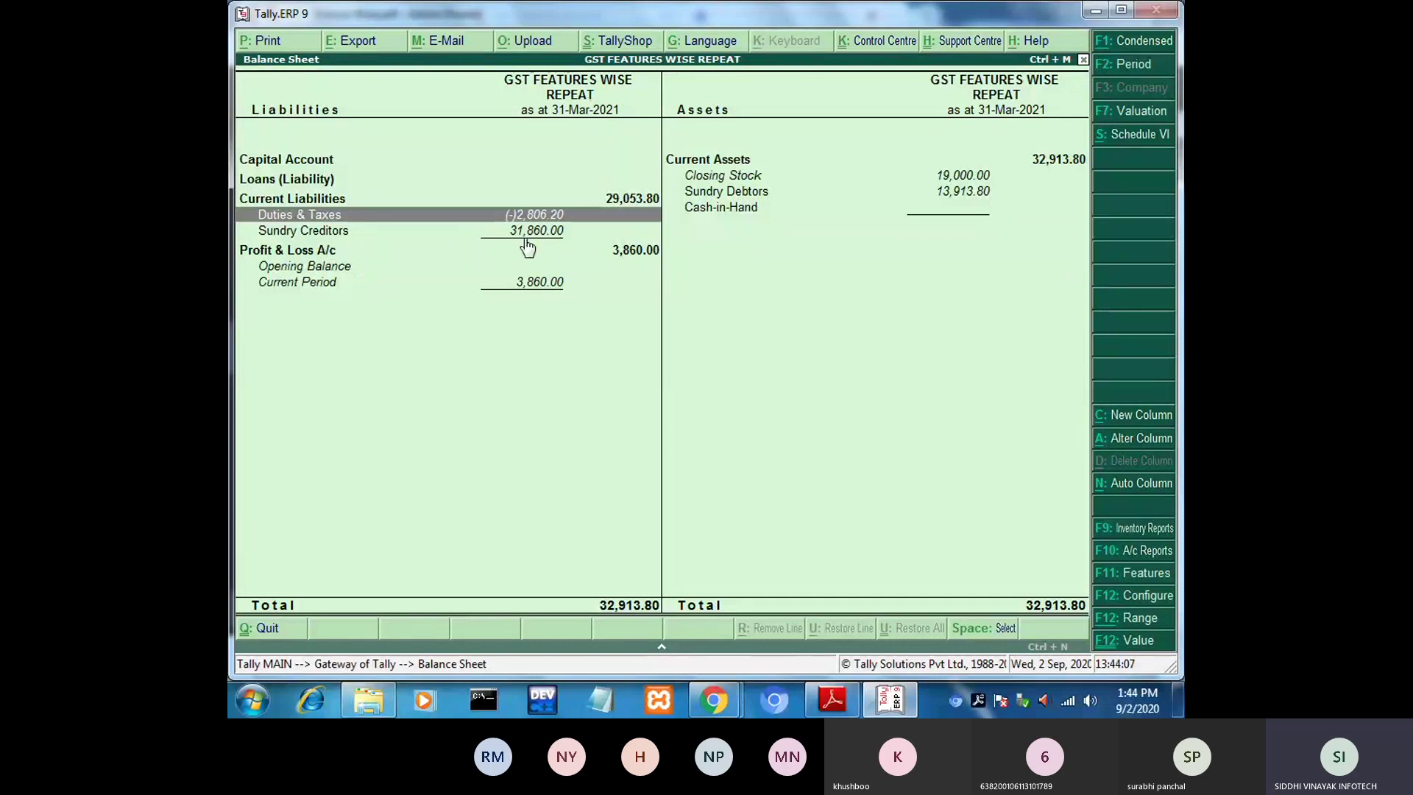
key(Up)
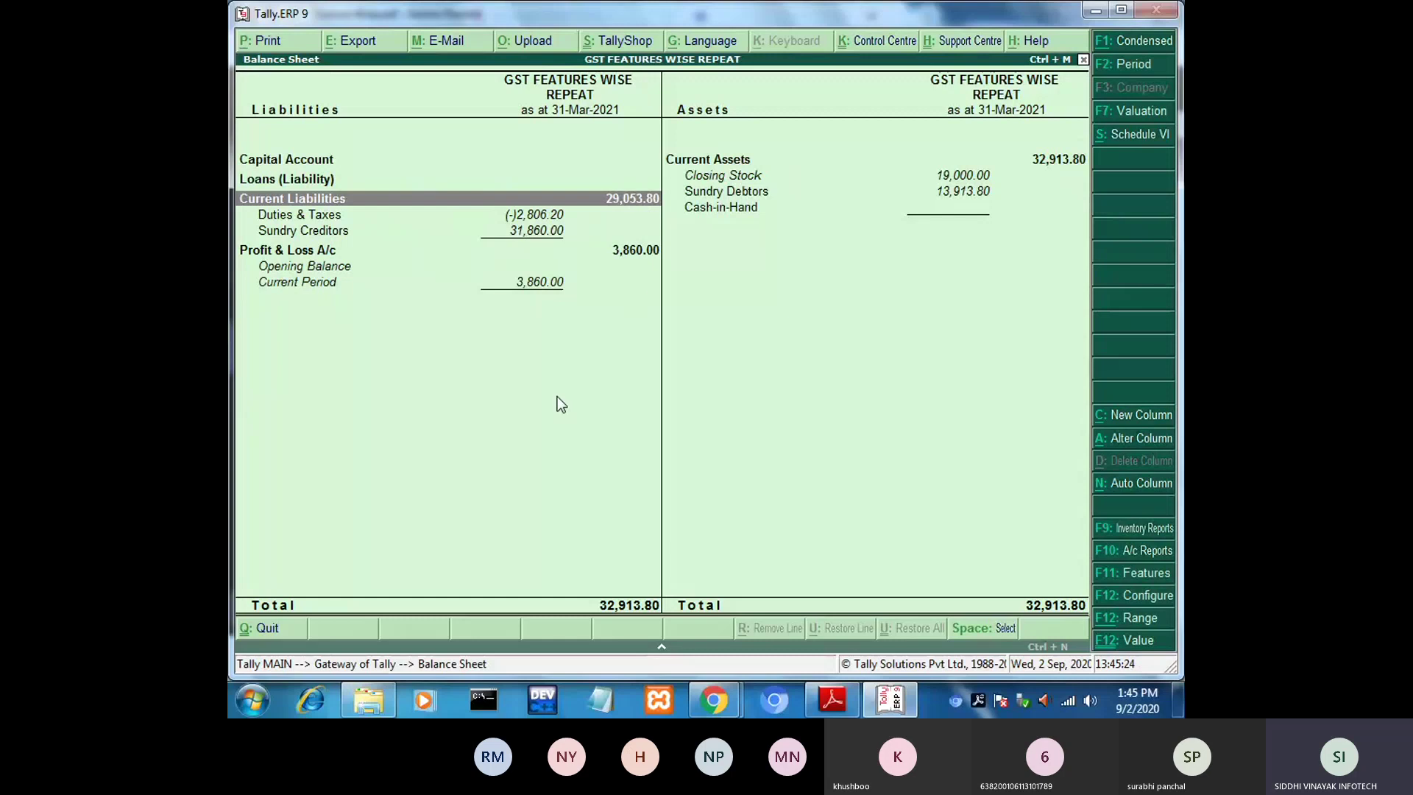
Switch to the guide and scroll to page 12's outstanding payables and receivables.
click(909, 706)
scroll(1138, 540, down, 3)
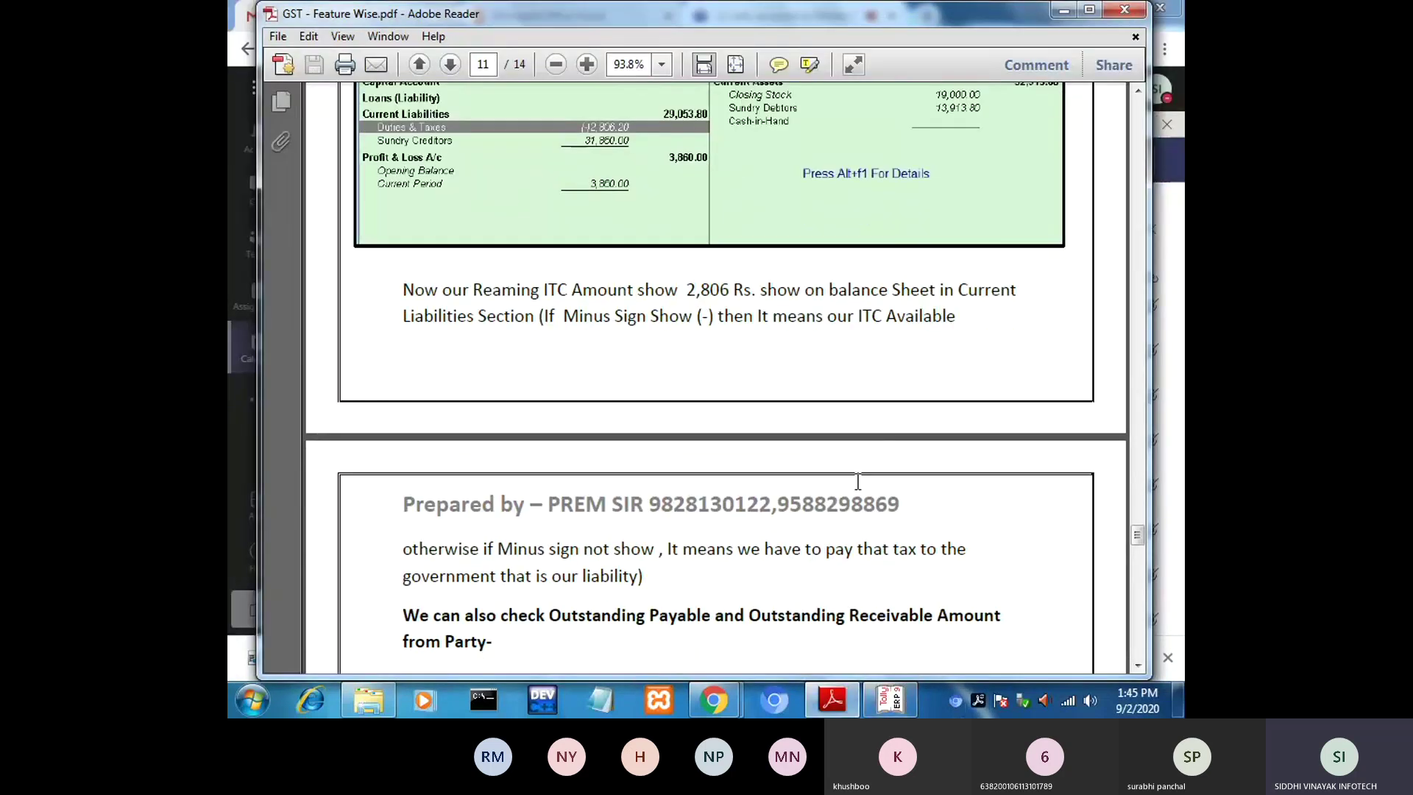
drag(1135, 540, 1142, 551)
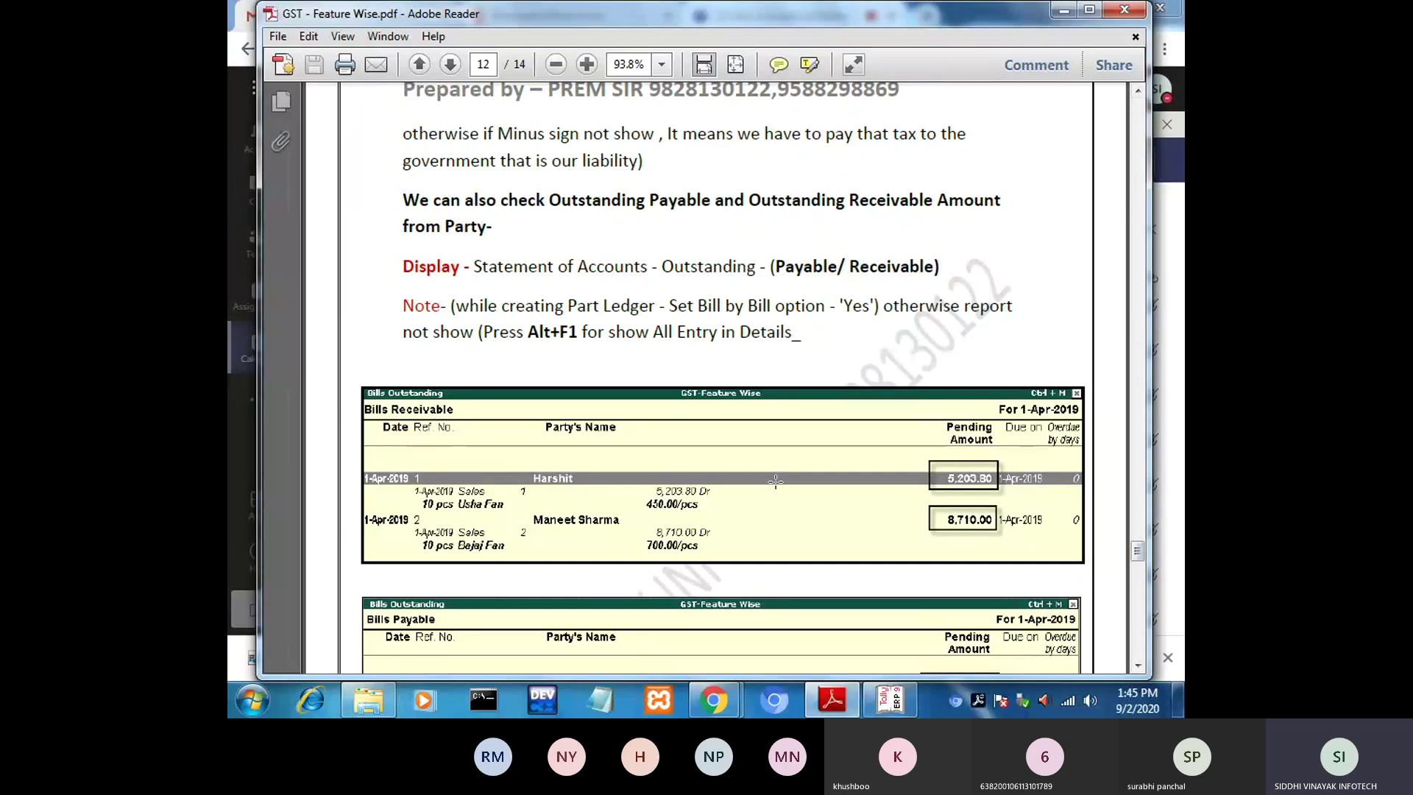
Bring Tally back, close the Balance Sheet and go to Display > Statements of Accounts > Outstandings.
click(882, 705)
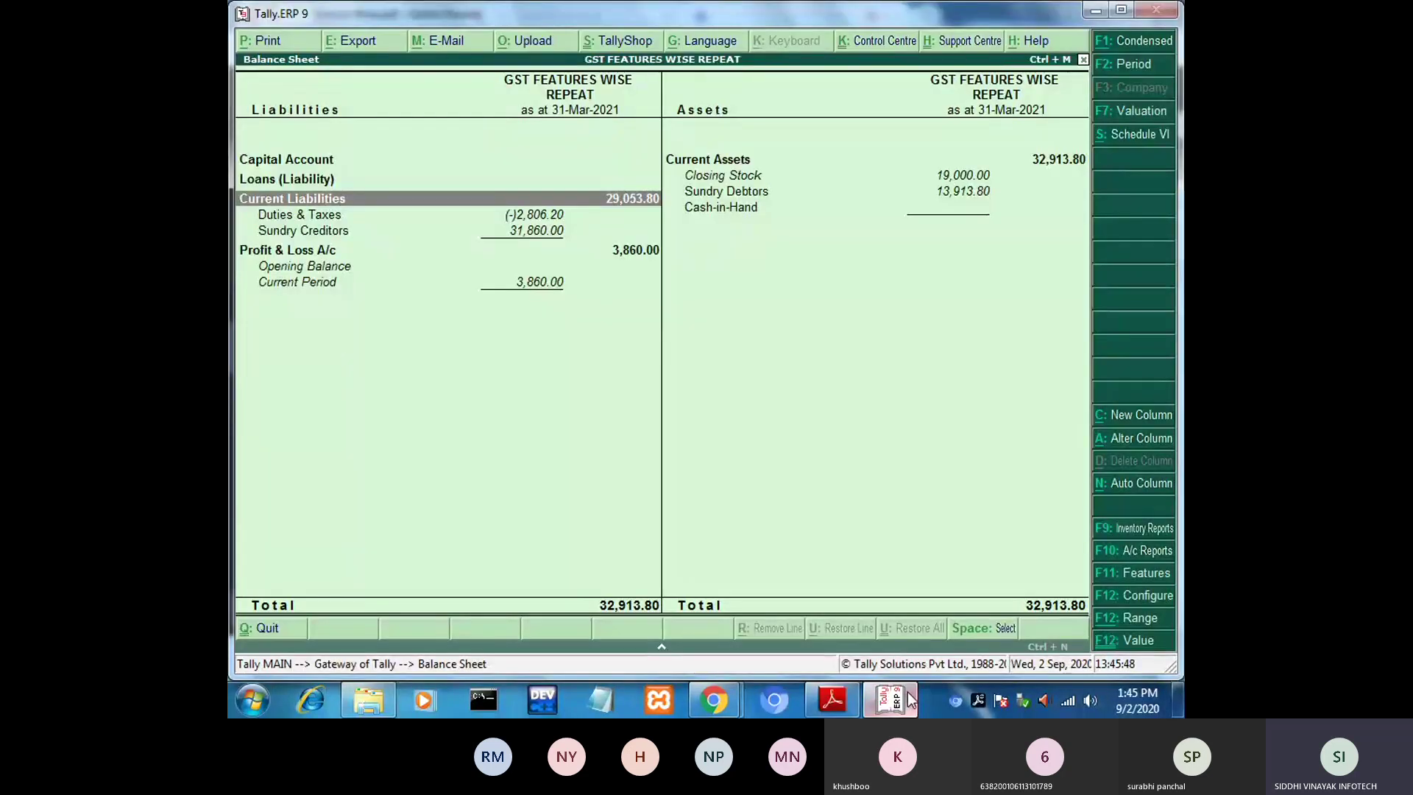
key(Escape)
key(Up)
key(Up)
key(Up)
key(Up)
key(Up)
key(Up)
key(Down)
key(Down)
key(Down)
key(Down)
key(Down)
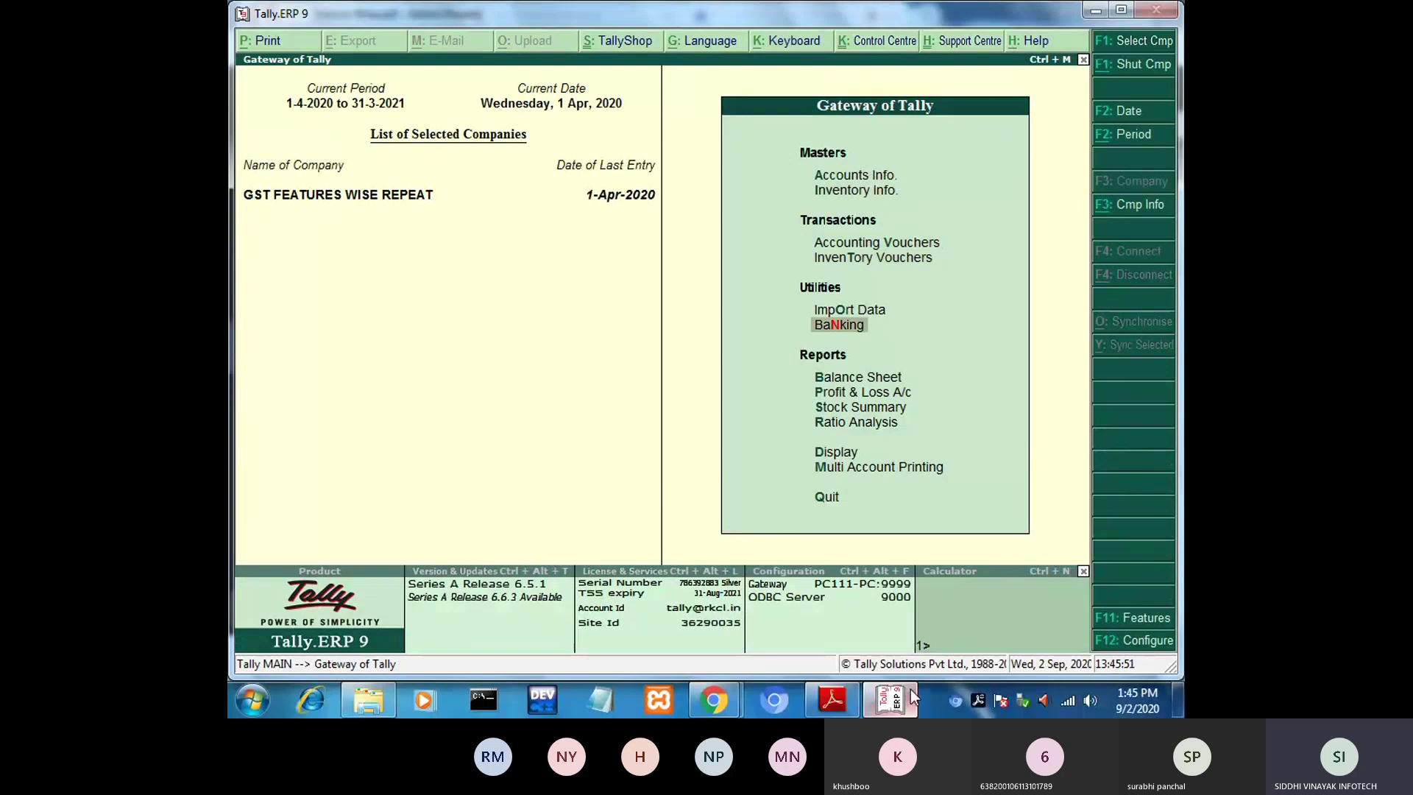
key(Down)
key(Down)
key(Down)
key(Down)
key(Down)
key(Return)
key(Down)
key(Down)
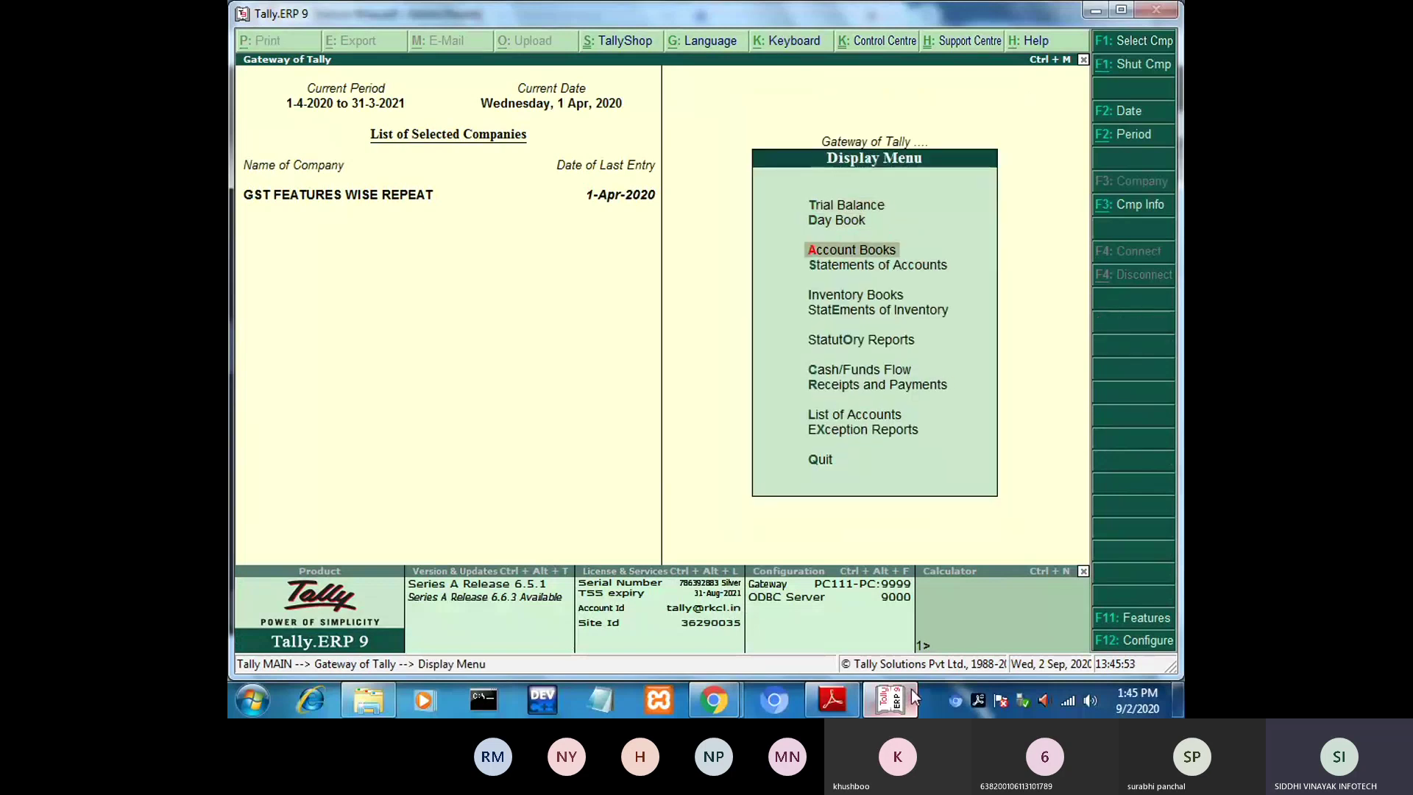
key(Down)
key(Return)
key(Return)
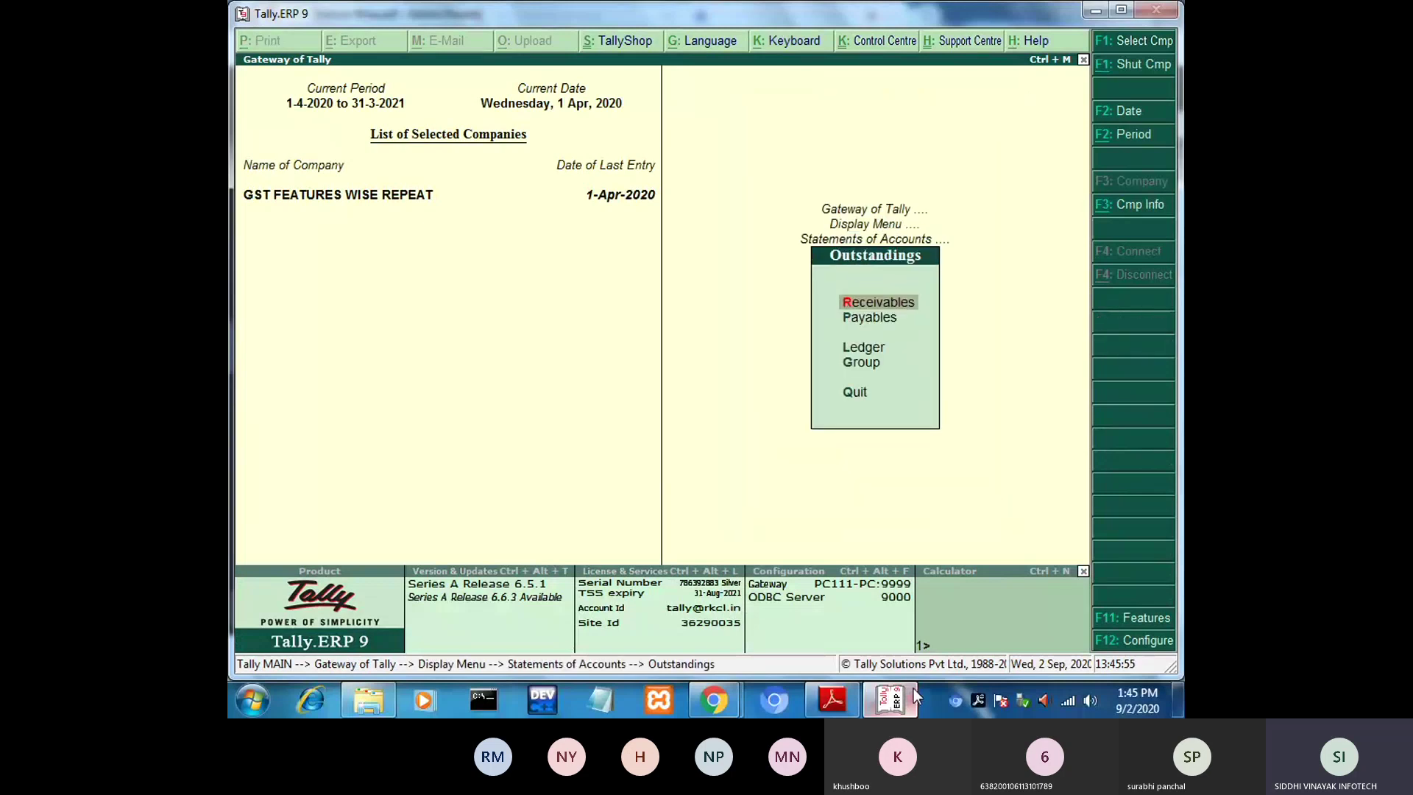
Open Bills Payable and review the two creditors' bills totalling 31,860.00.
key(Down)
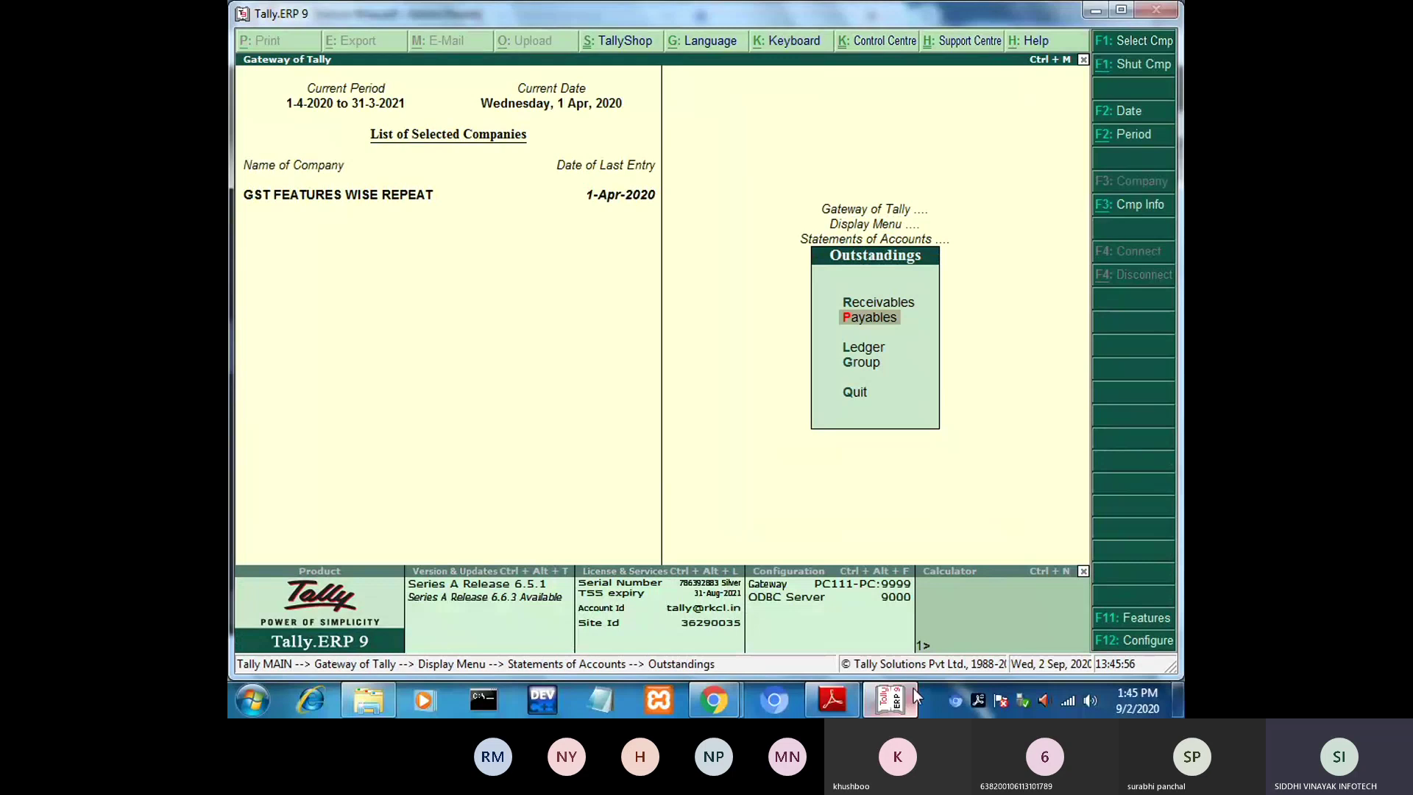
key(Return)
key(Down)
key(Up)
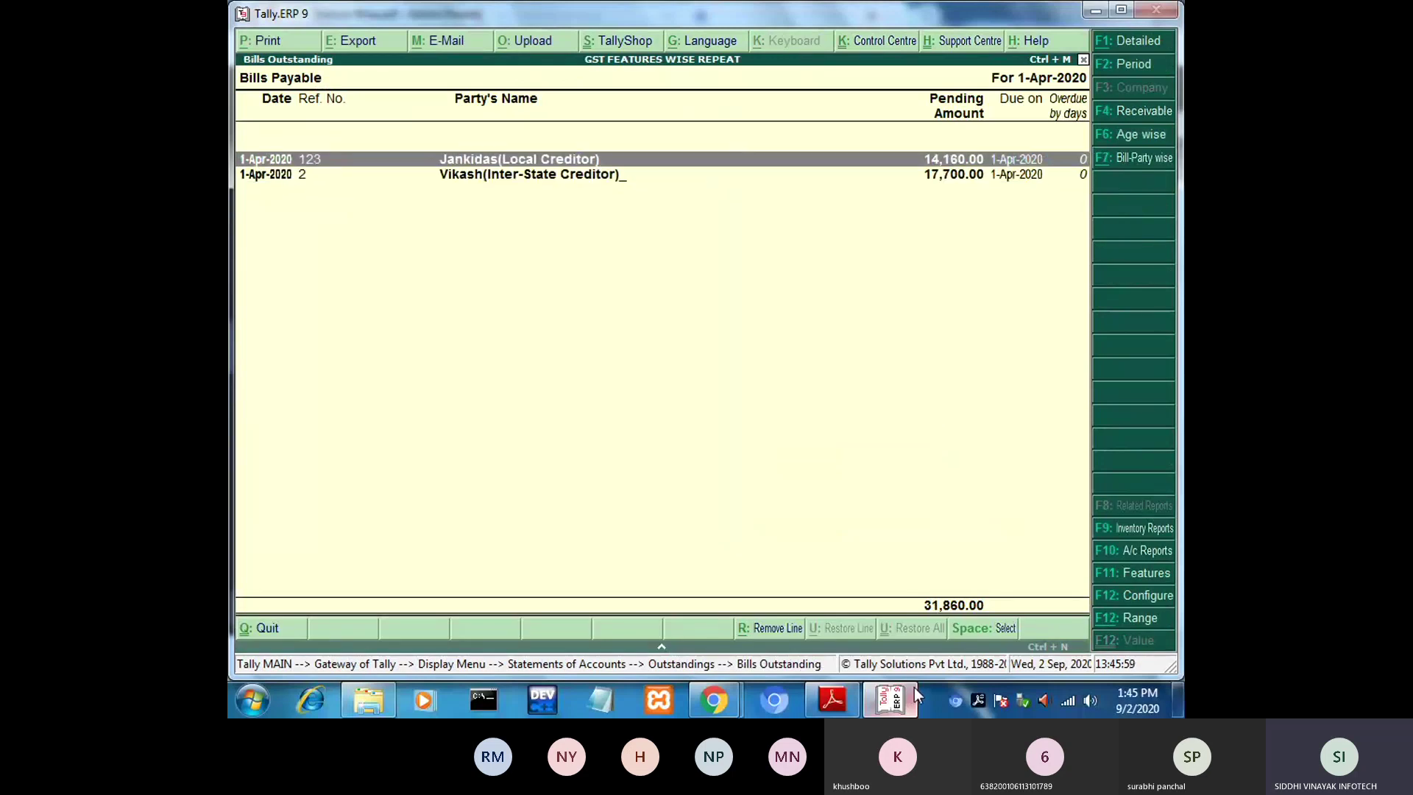
key(Down)
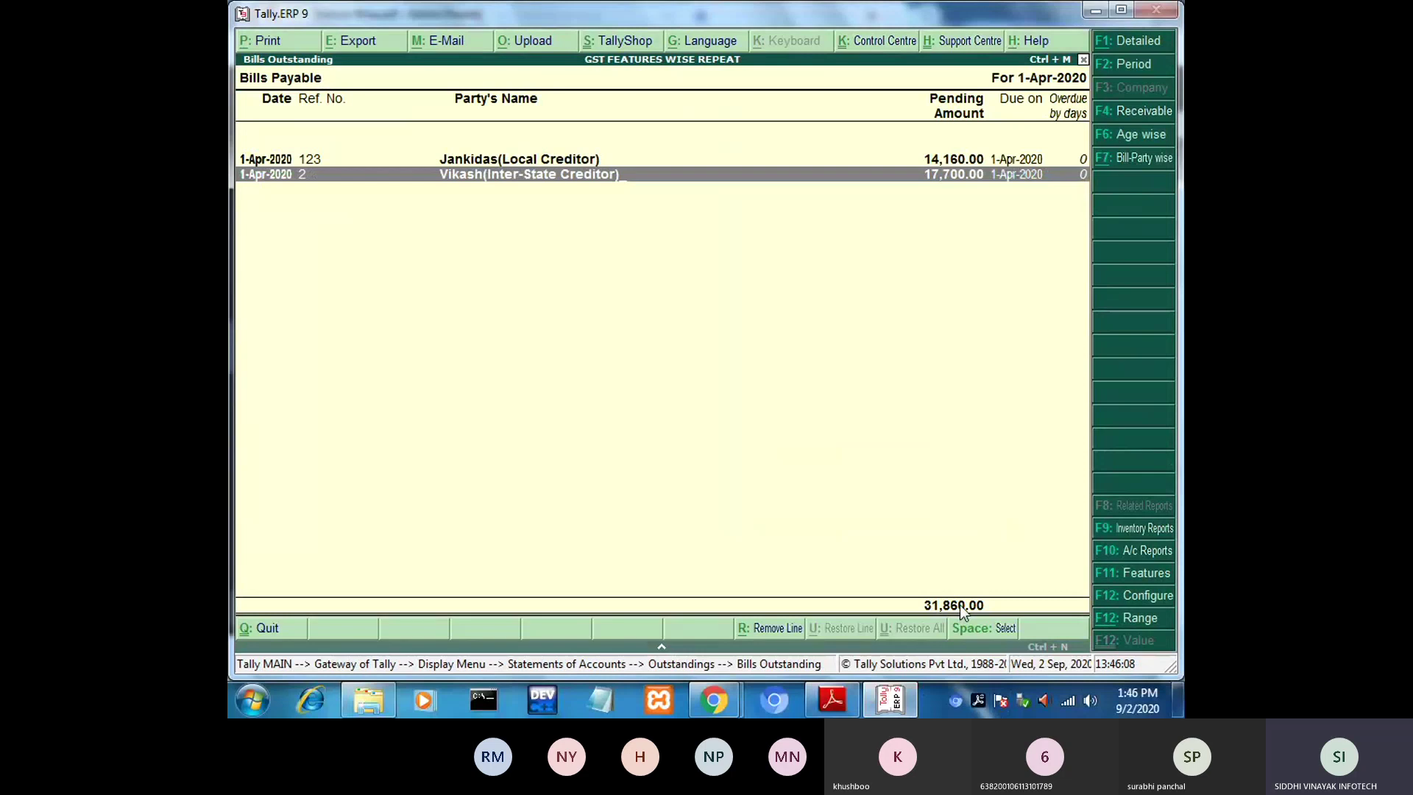
key(Escape)
key(Escape)
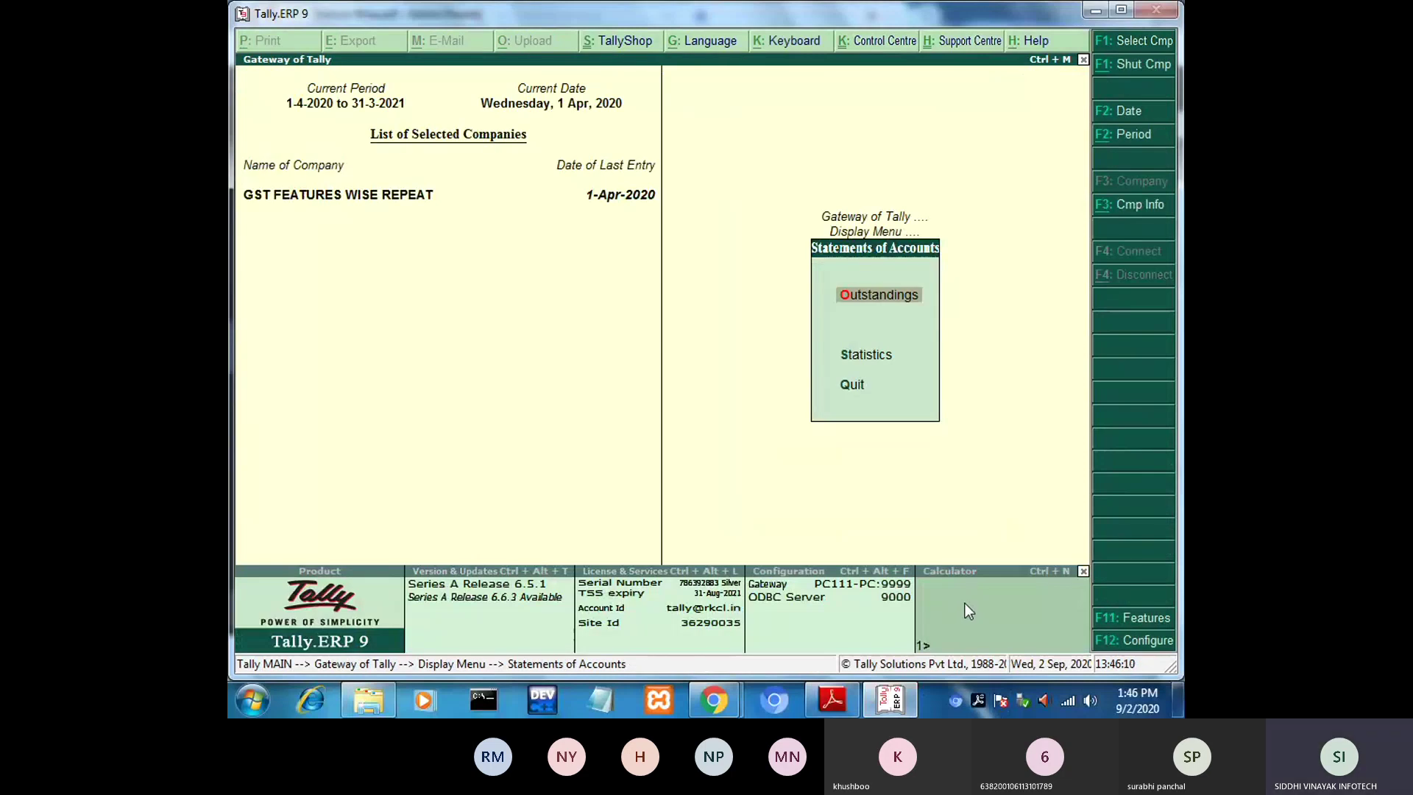
Open Bills Receivable, review the two pending bills totalling 13,913.80, and close it.
key(Return)
key(Down)
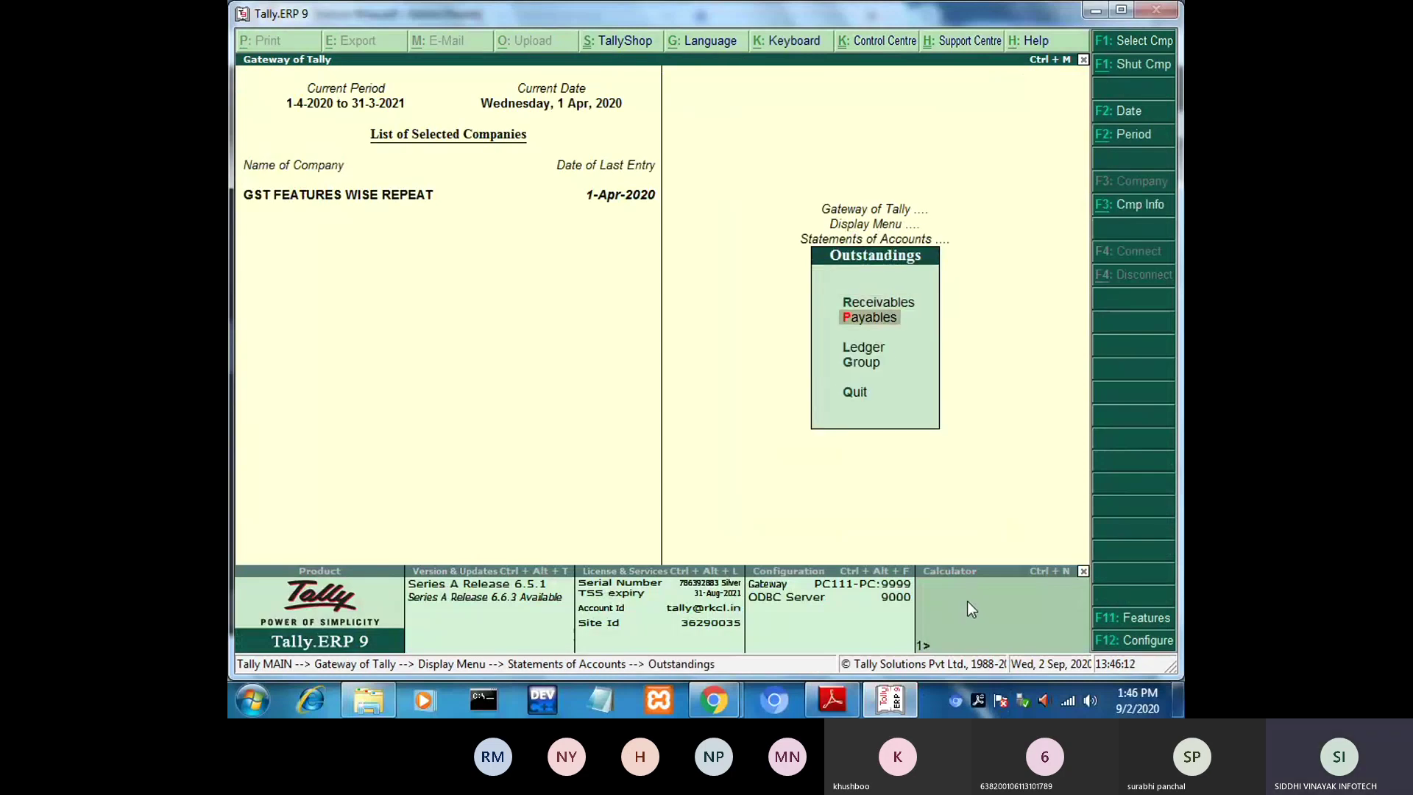
key(Up)
key(Return)
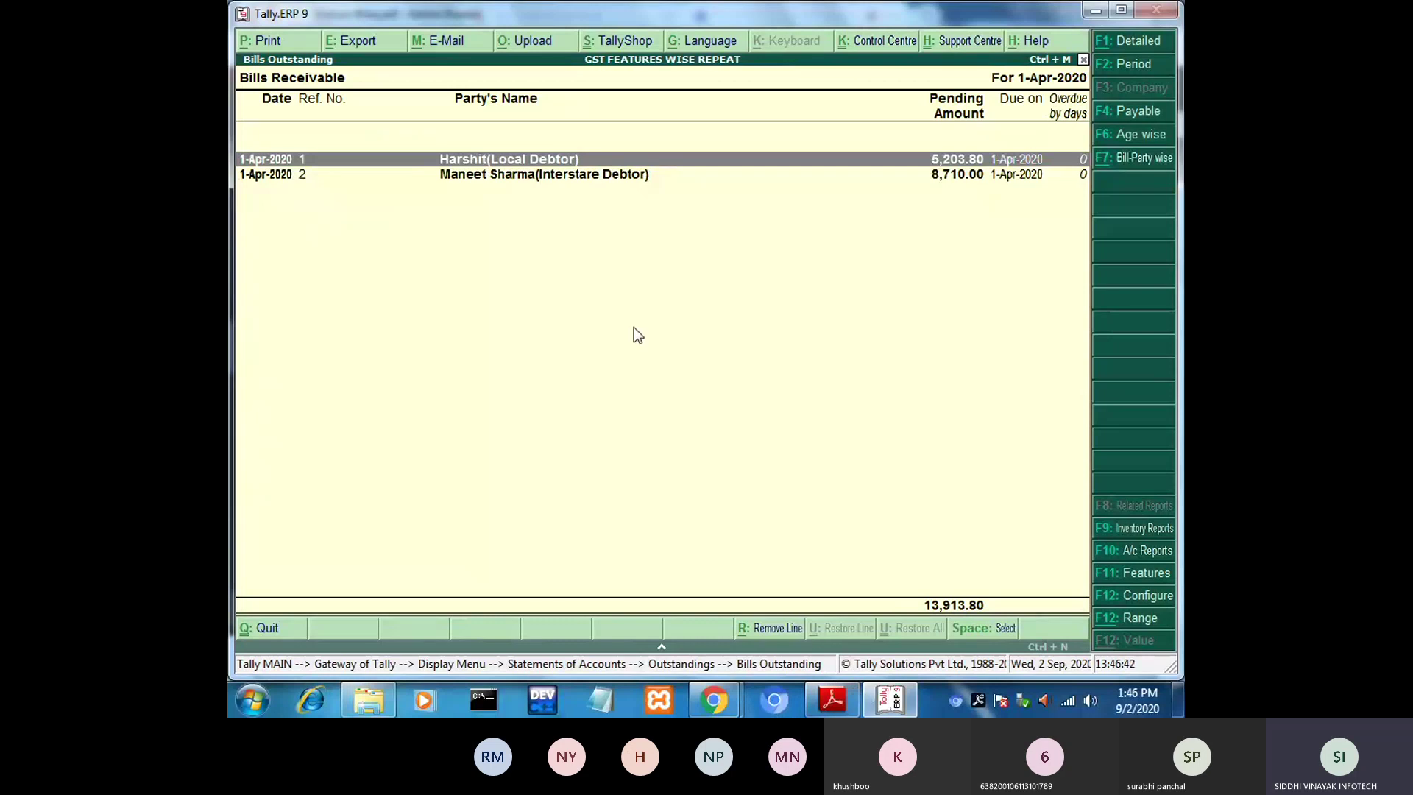
key(Escape)
key(Escape)
key(Escape)
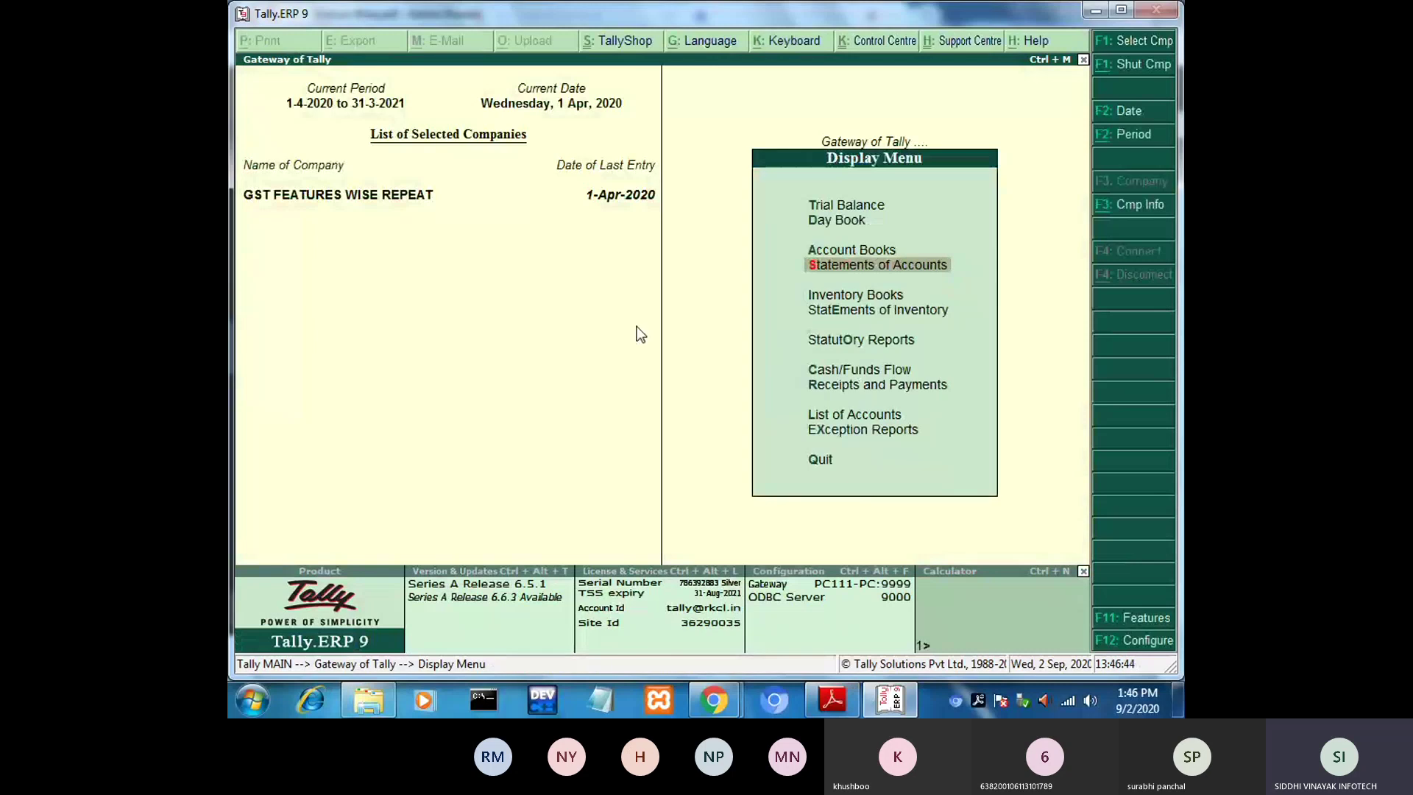
key(Return)
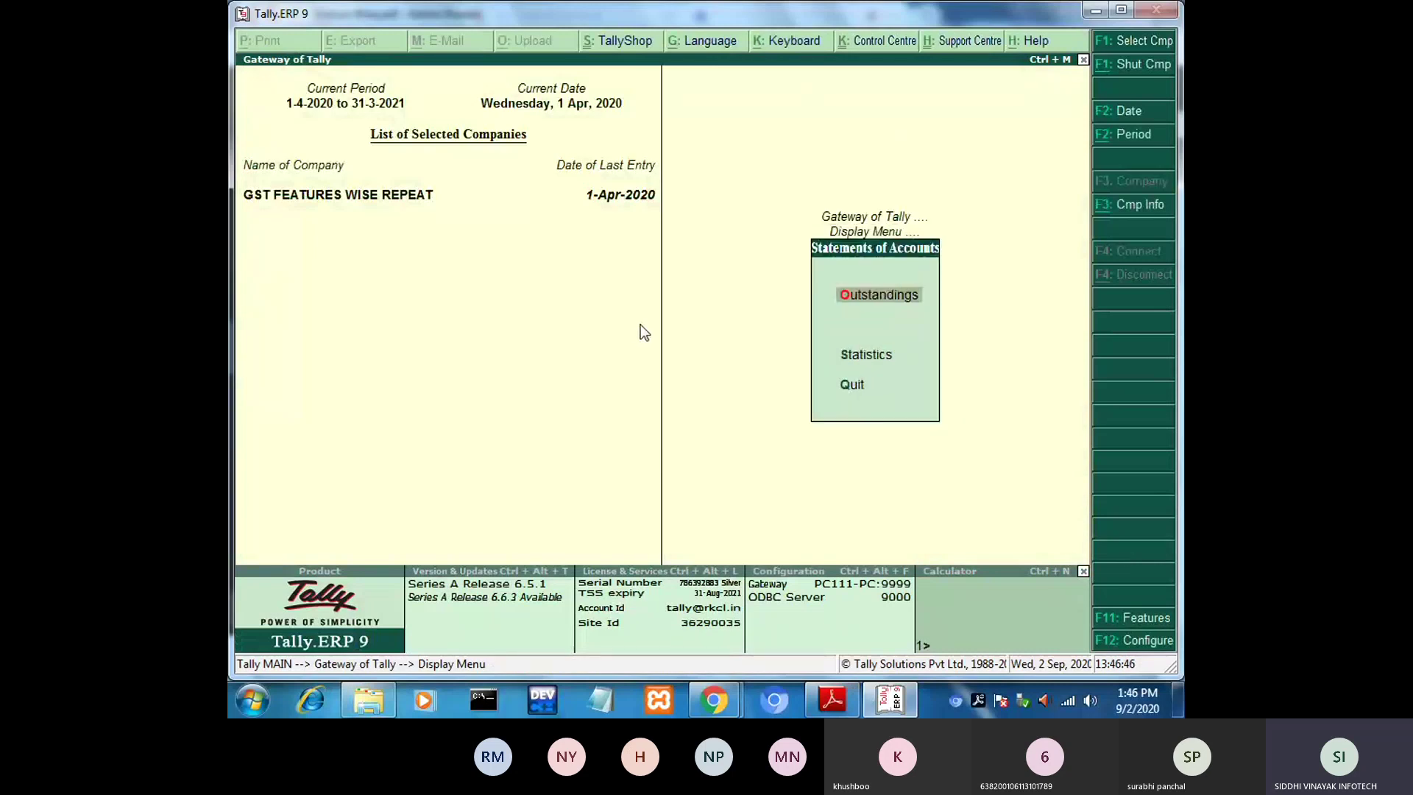
key(Return)
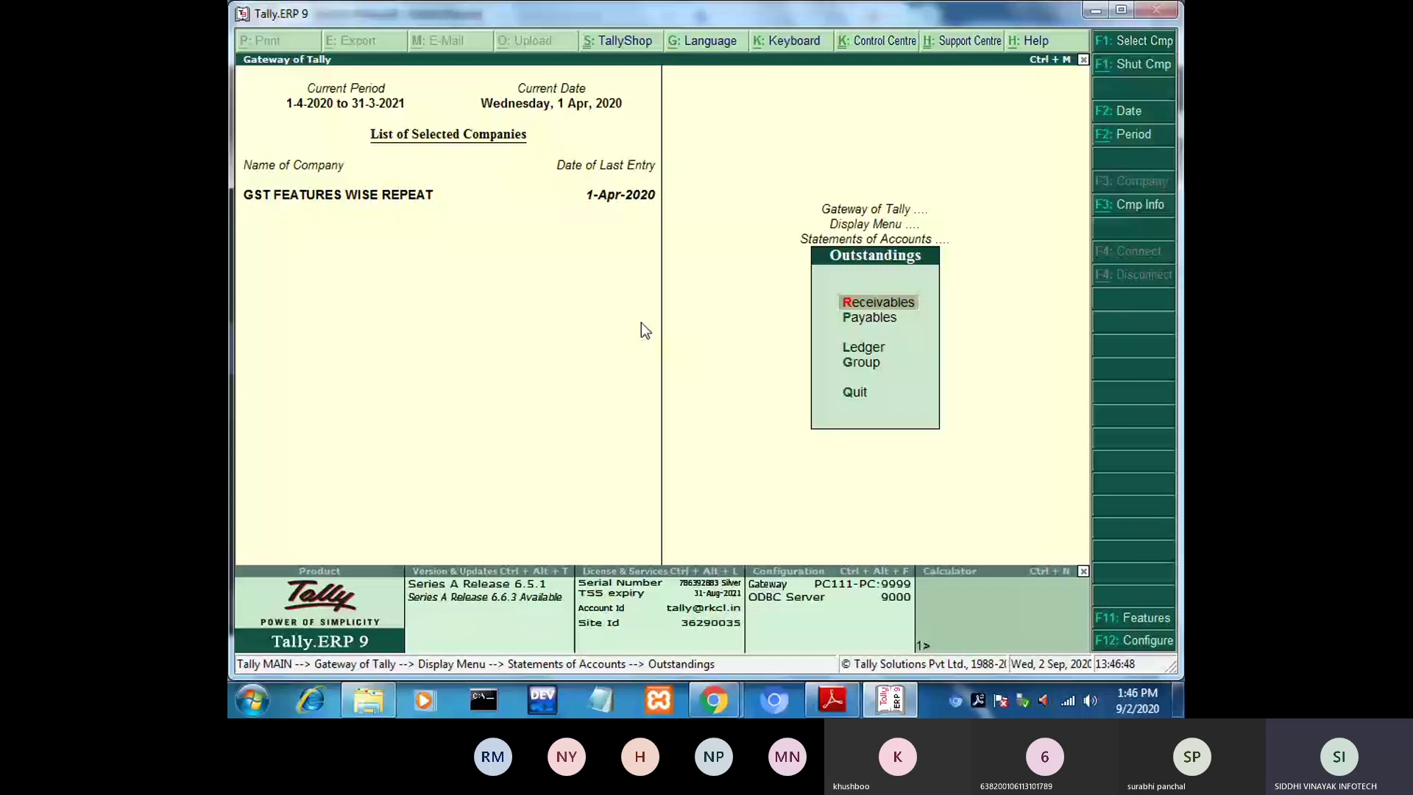
key(Down)
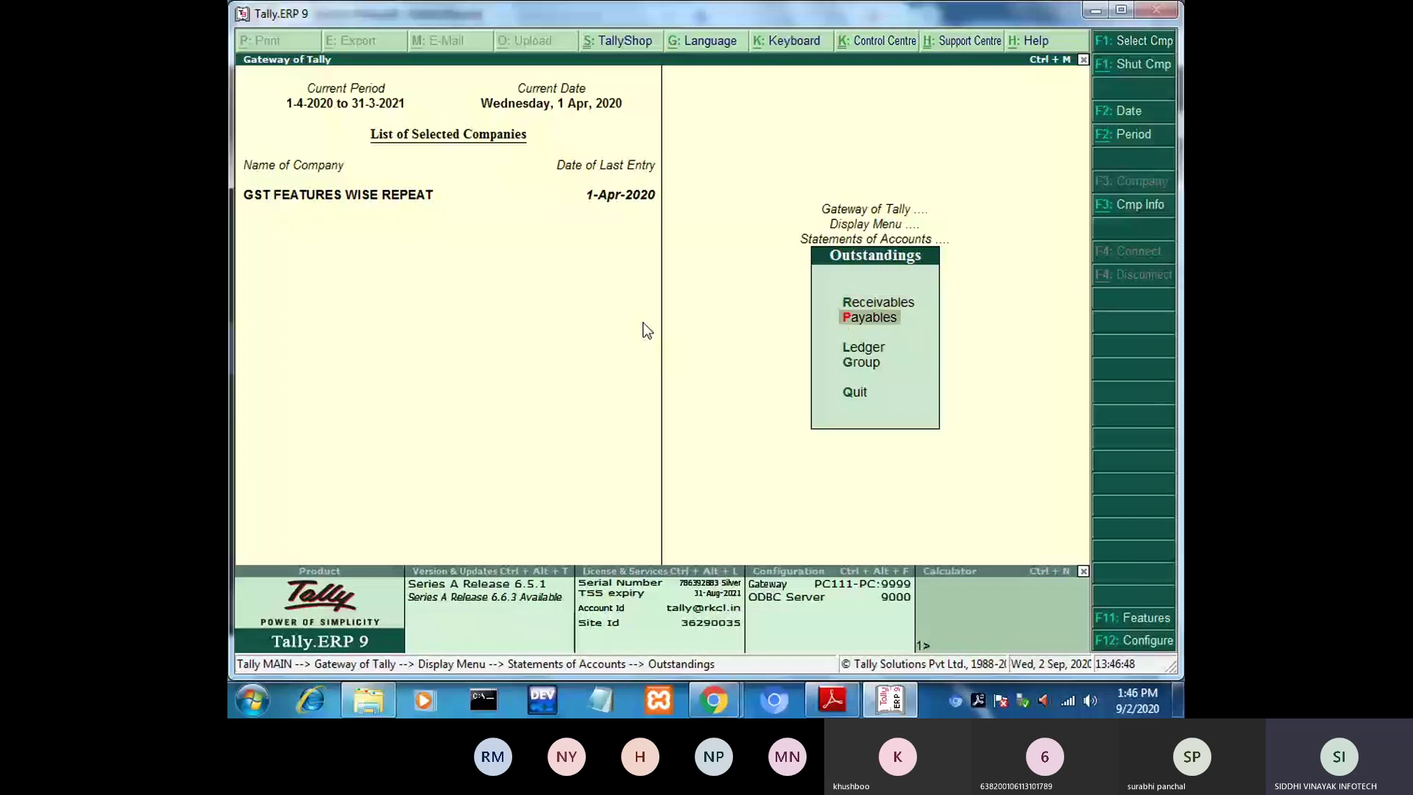
key(Up)
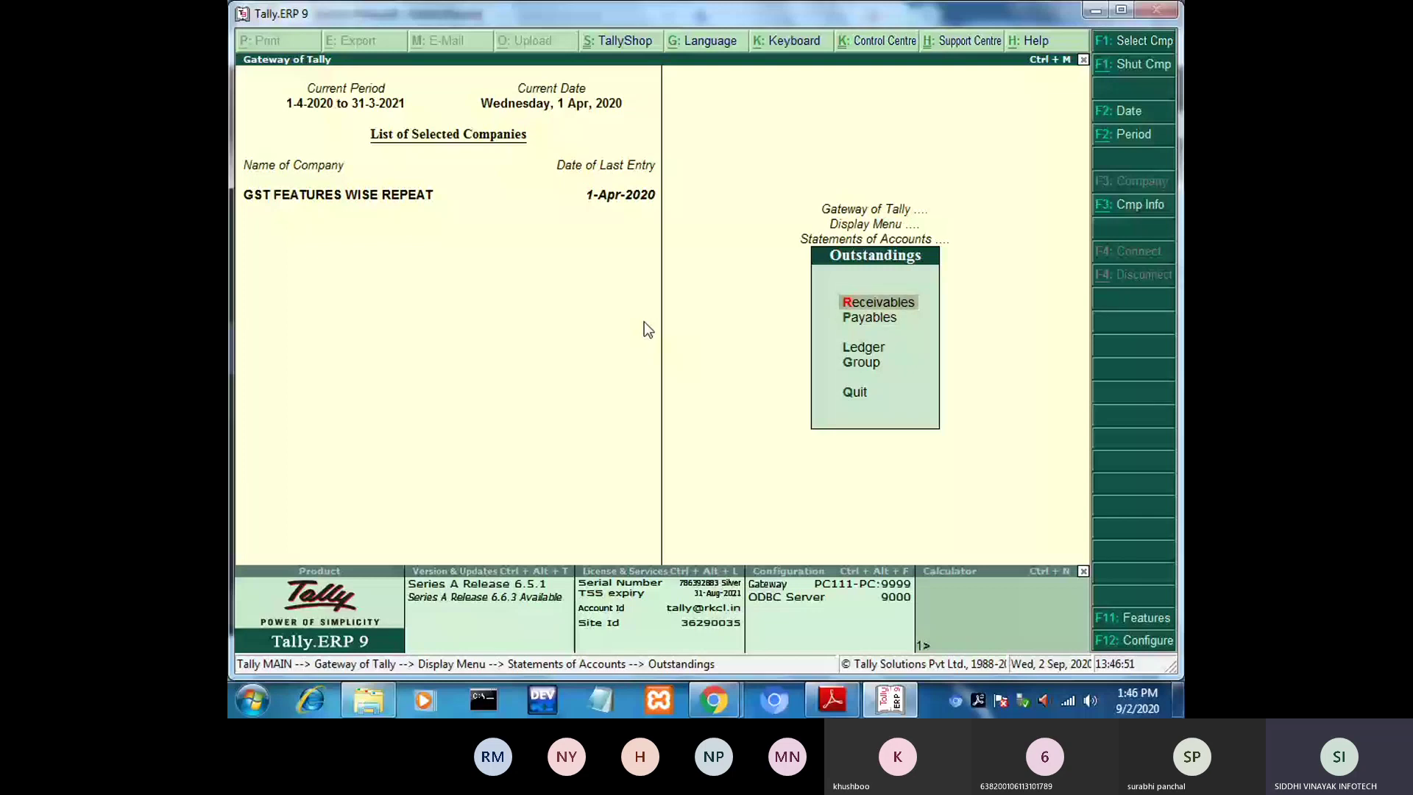
key(Down)
key(Down)
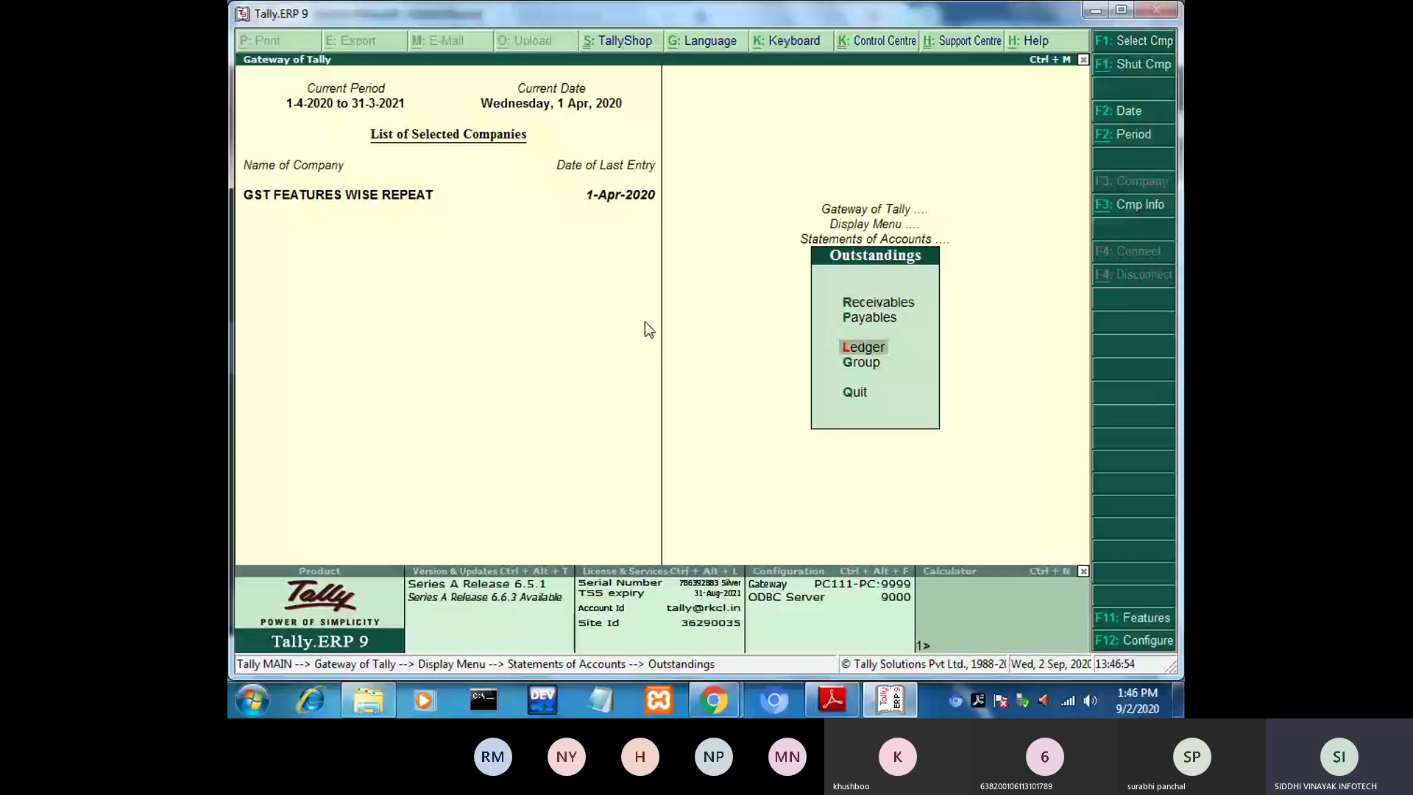
key(Return)
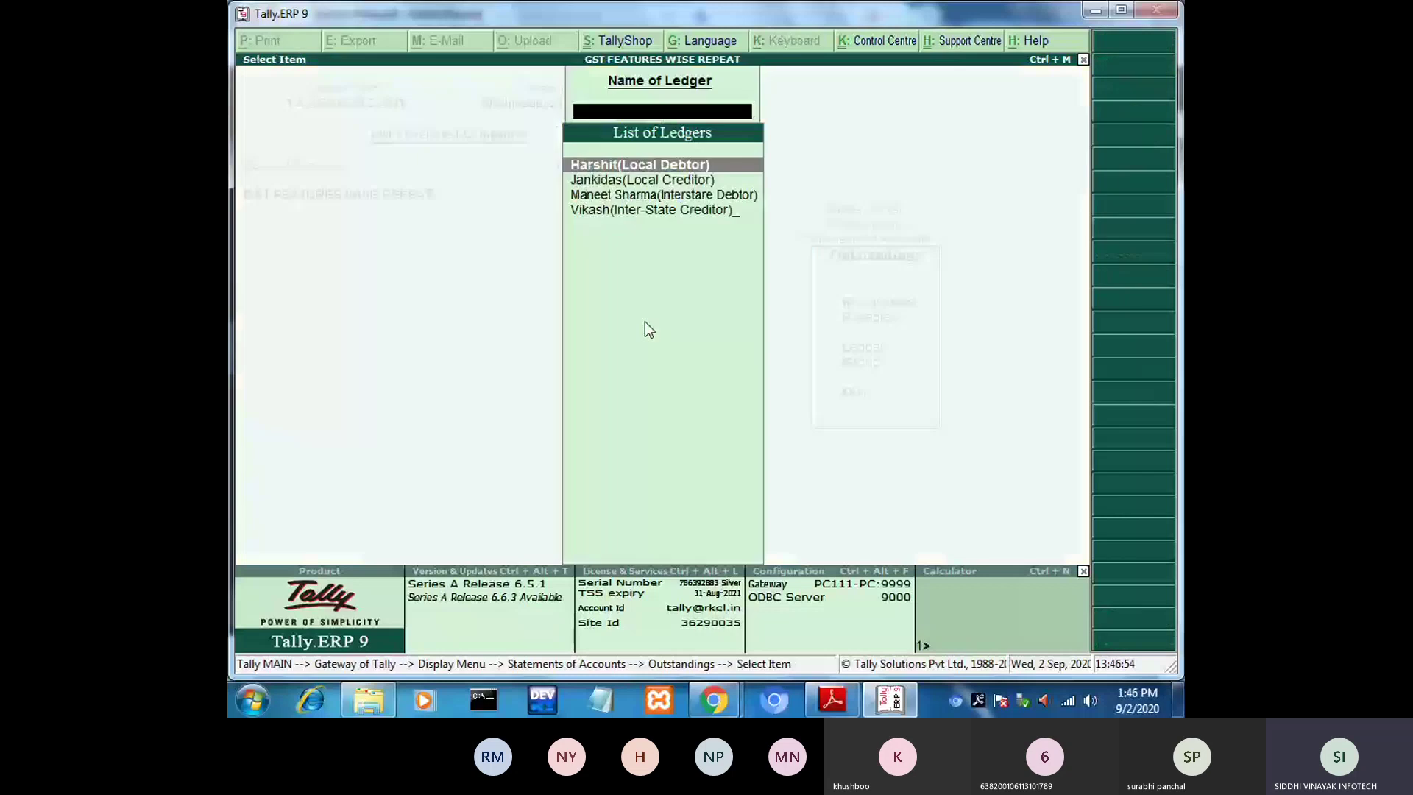
key(Return)
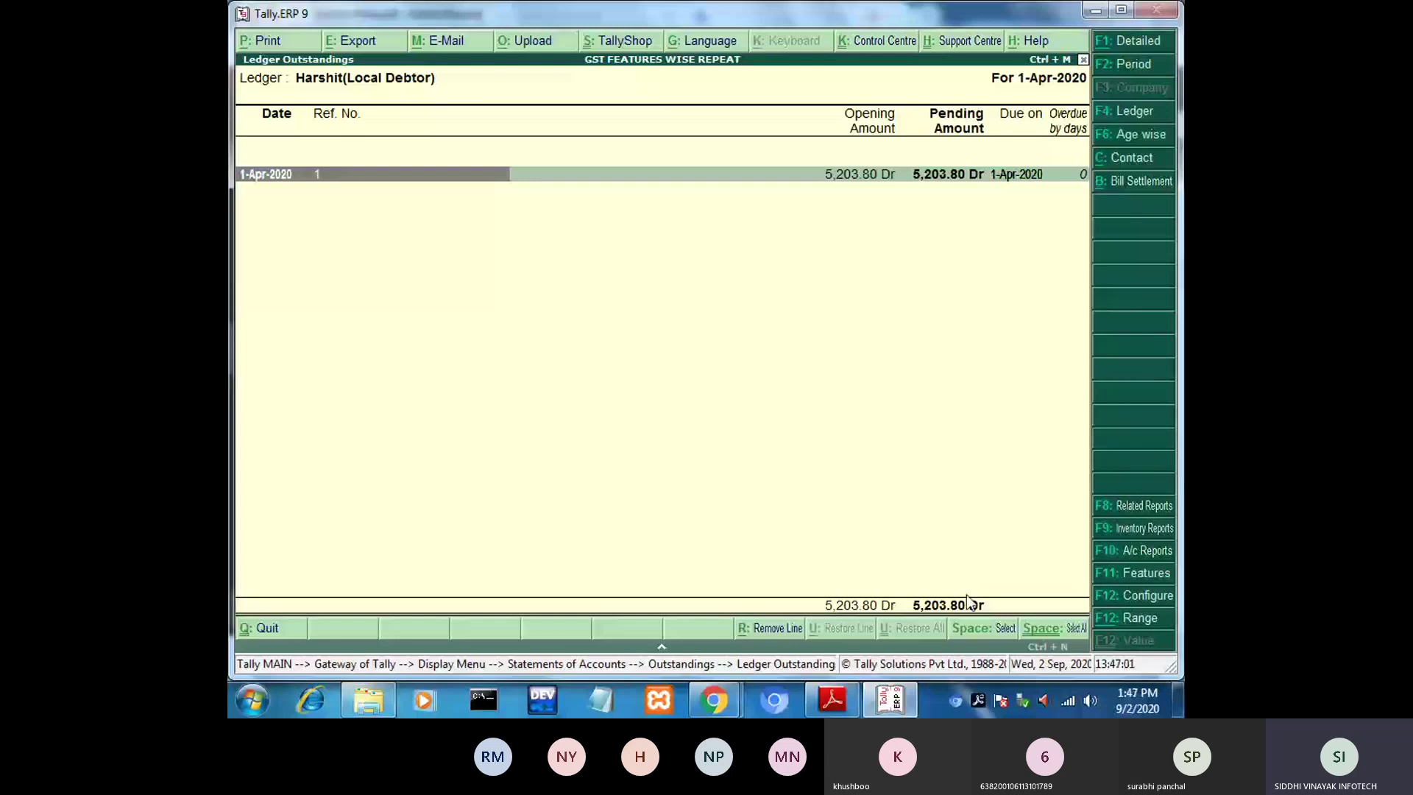
key(Escape)
key(Down)
key(Return)
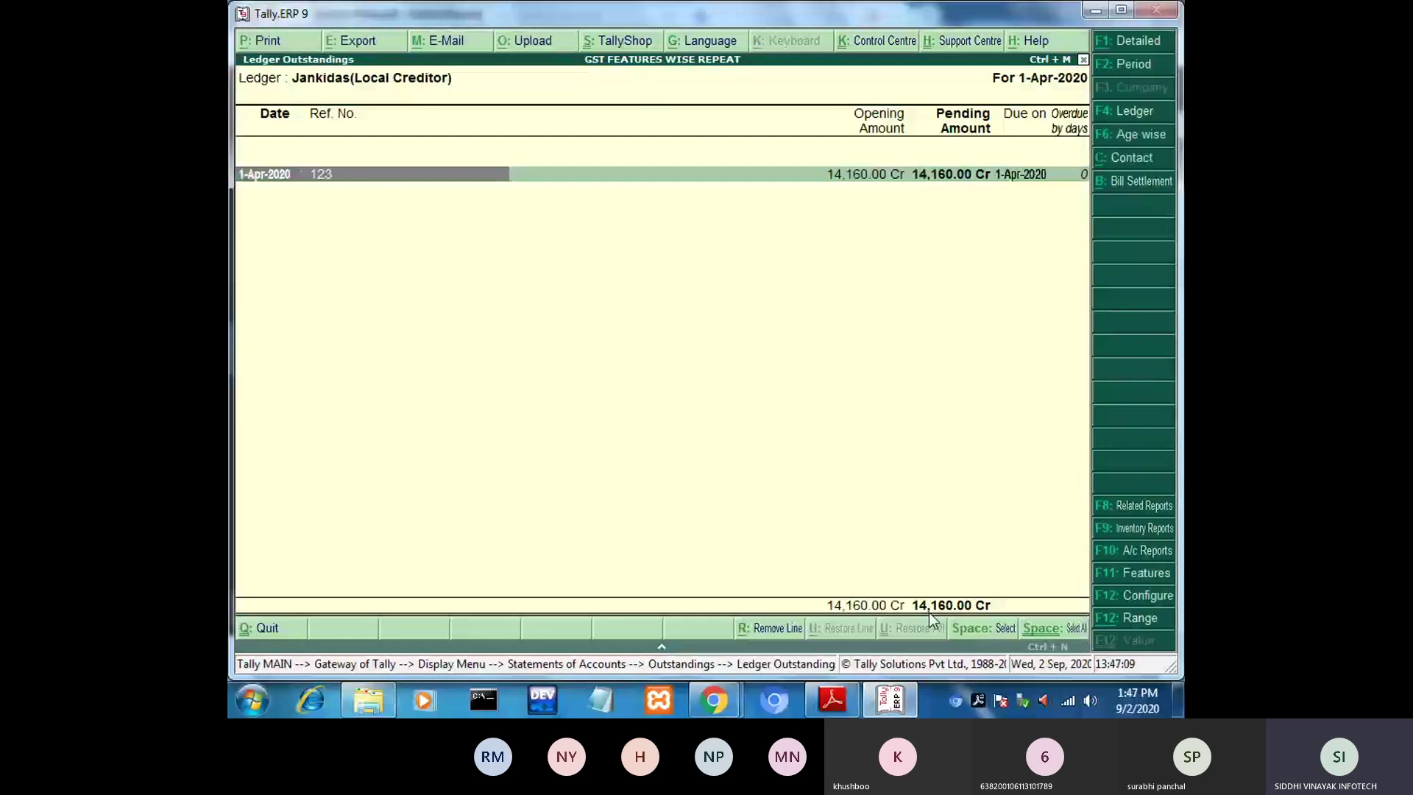
key(Escape)
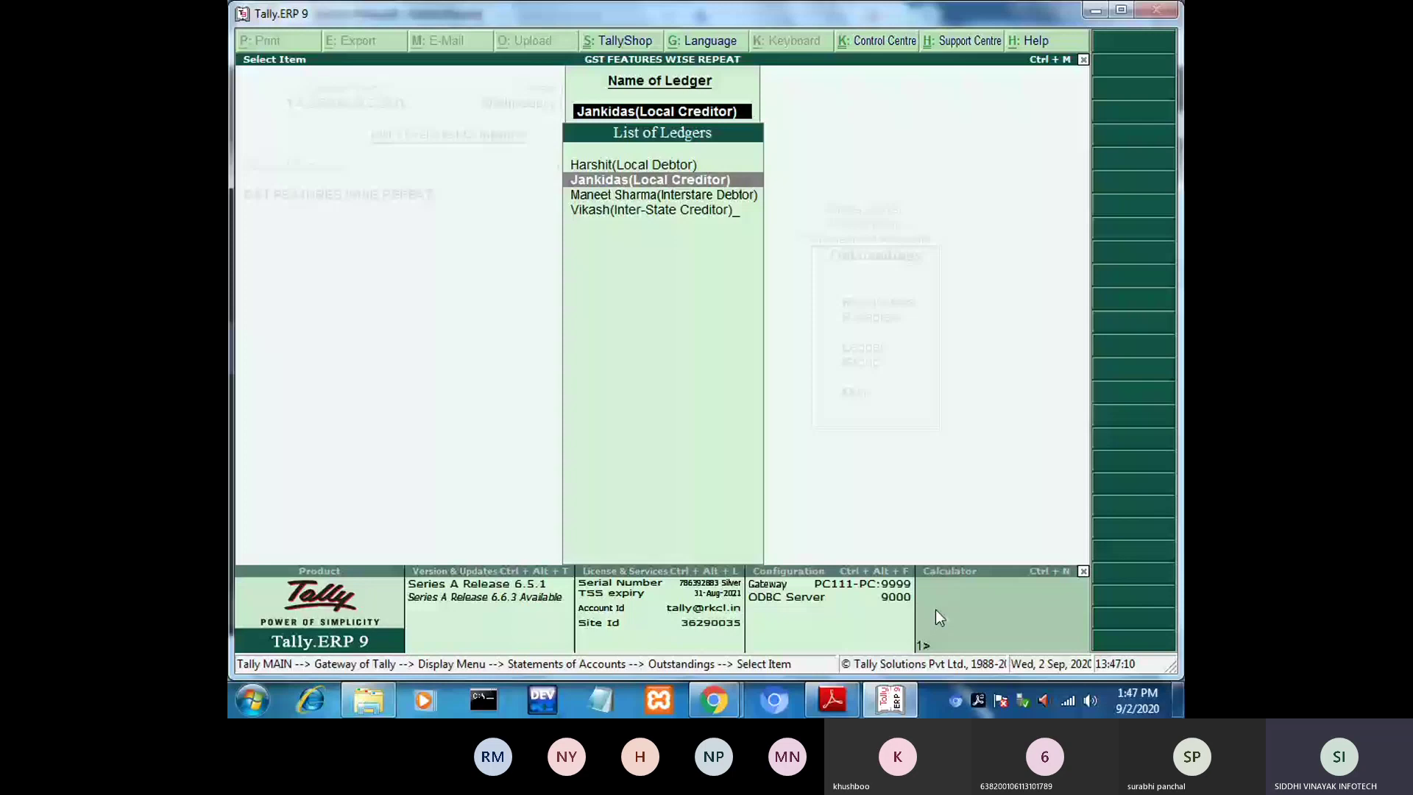
key(Escape)
key(Escape)
key(Escape)
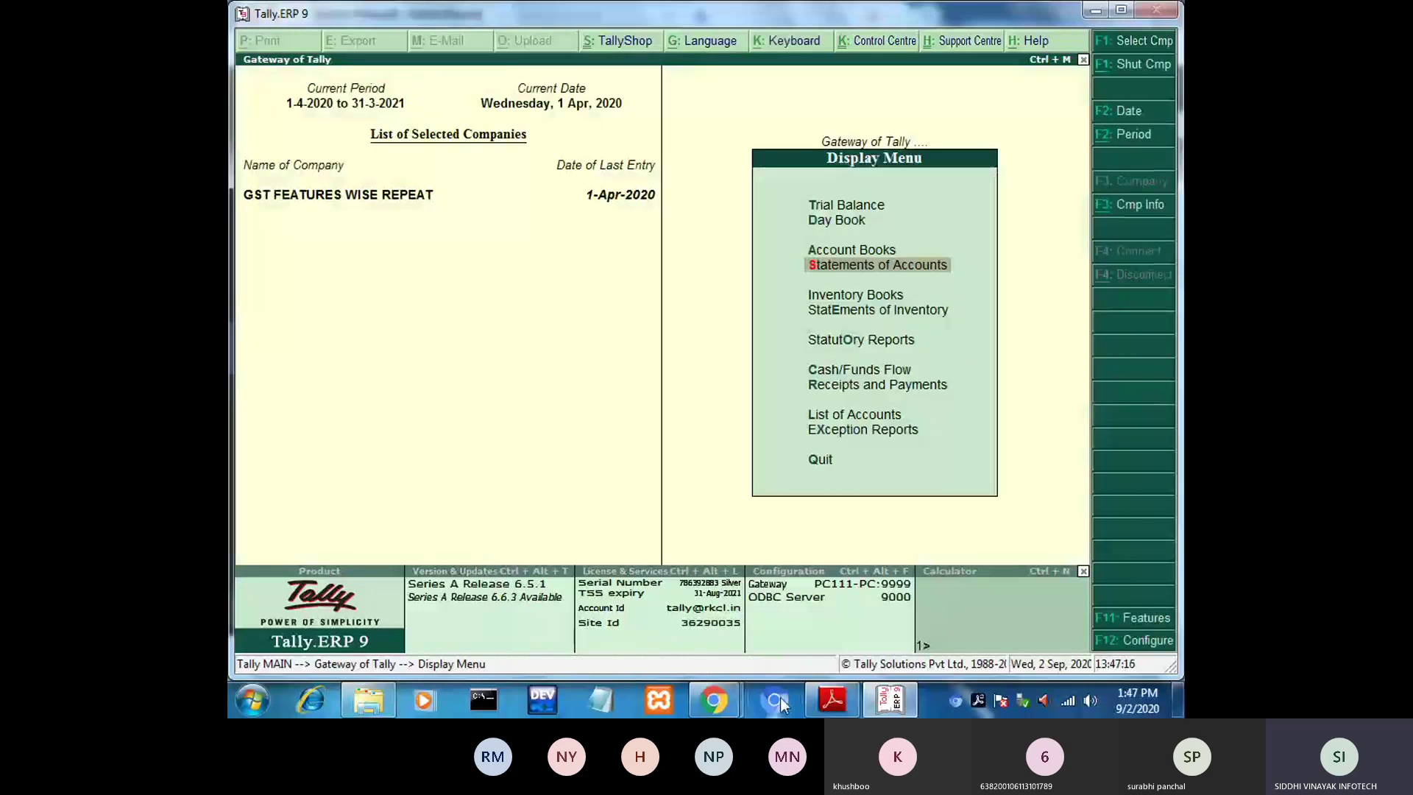
In the guide, scroll down to page 14's Total GSTR1 and balance sheet figures.
click(833, 699)
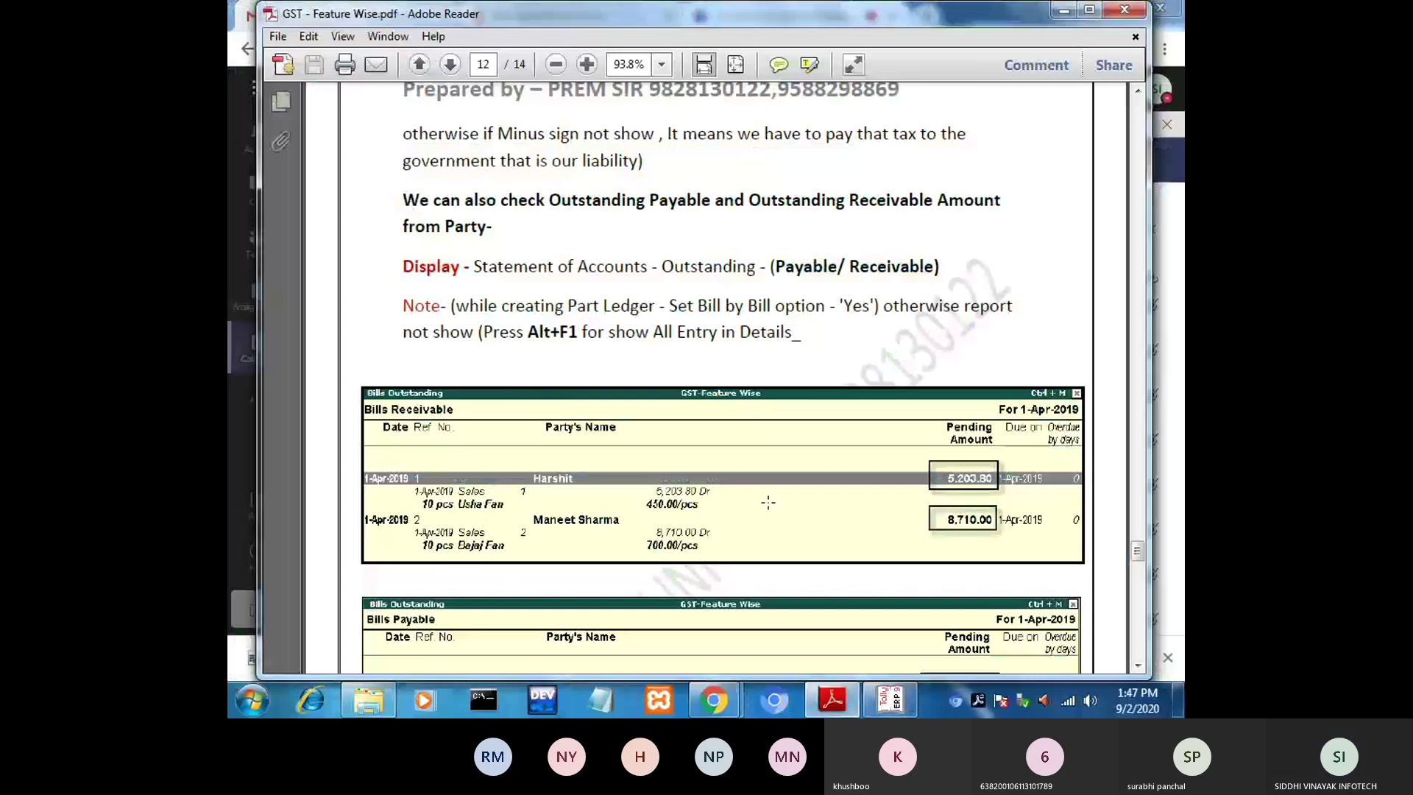
drag(1138, 551, 1139, 610)
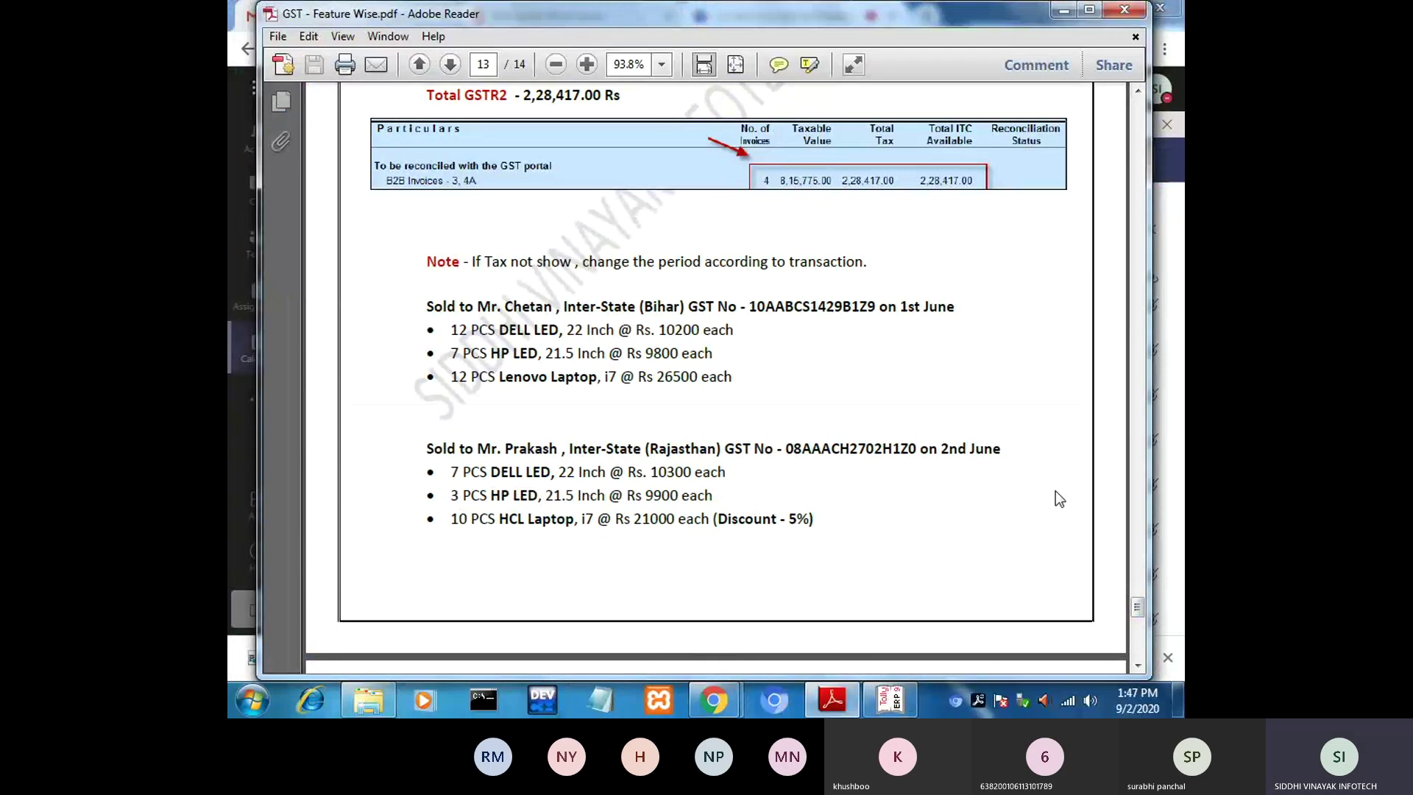
scroll(1056, 492, down, 1)
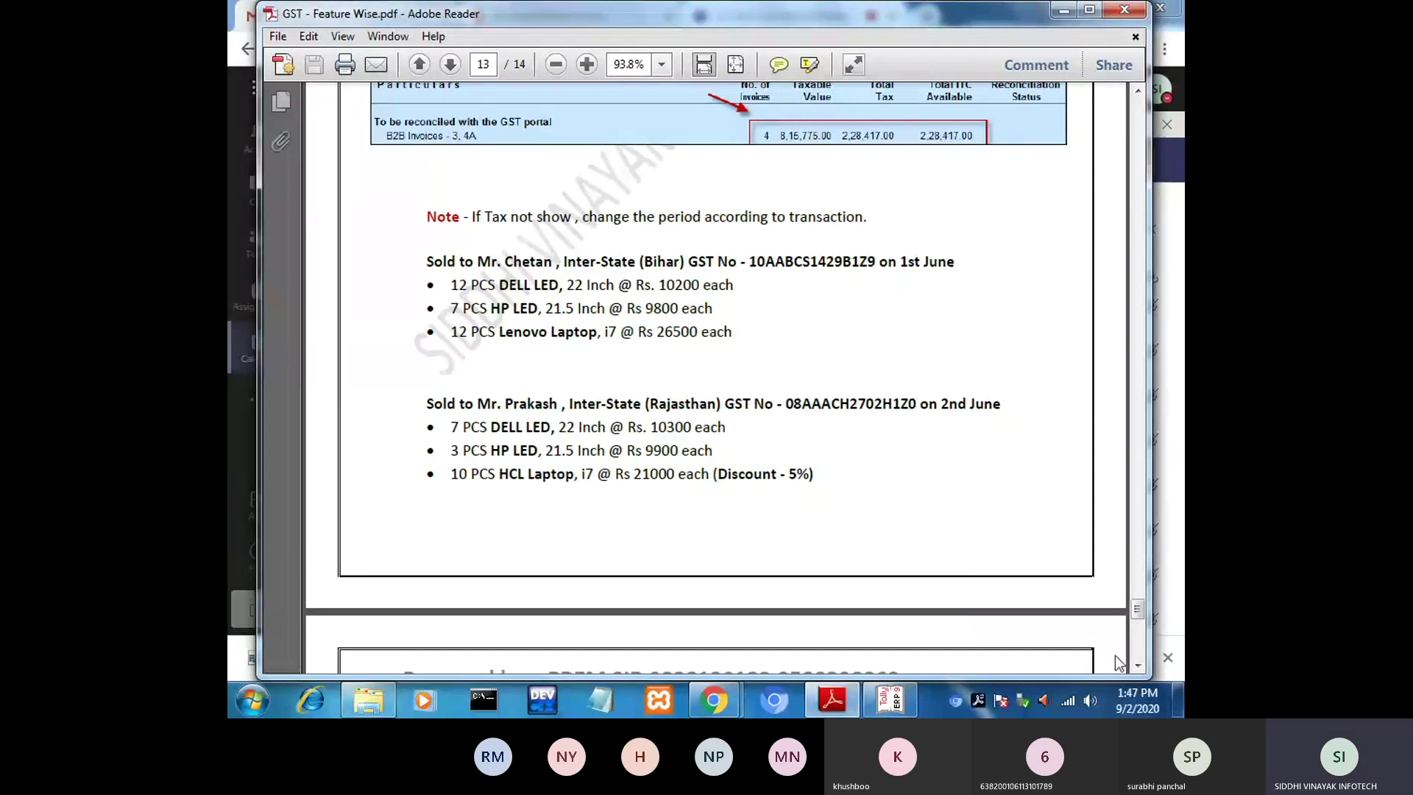
click(1137, 666)
click(1137, 666)
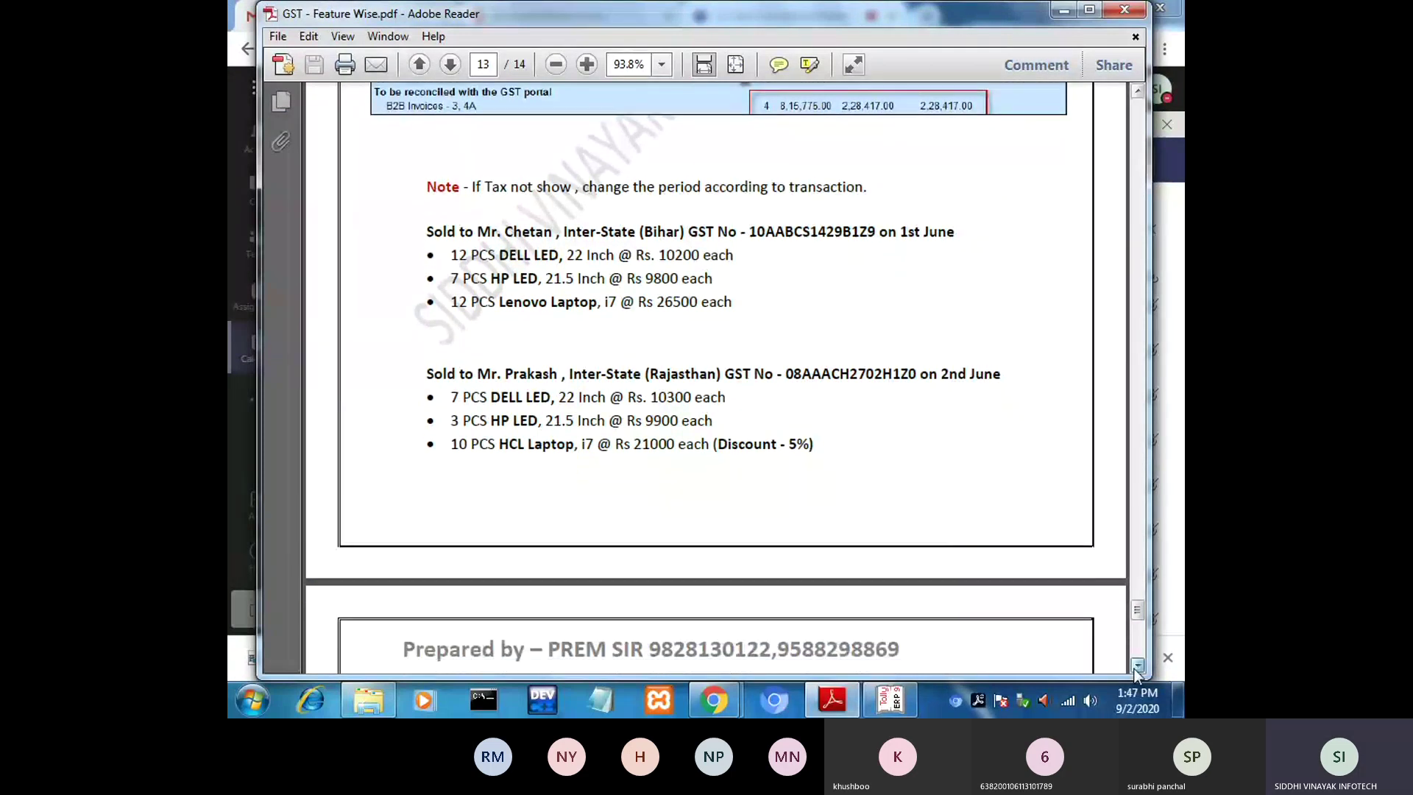
scroll(1137, 667, down, 10)
scroll(1136, 672, down, 8)
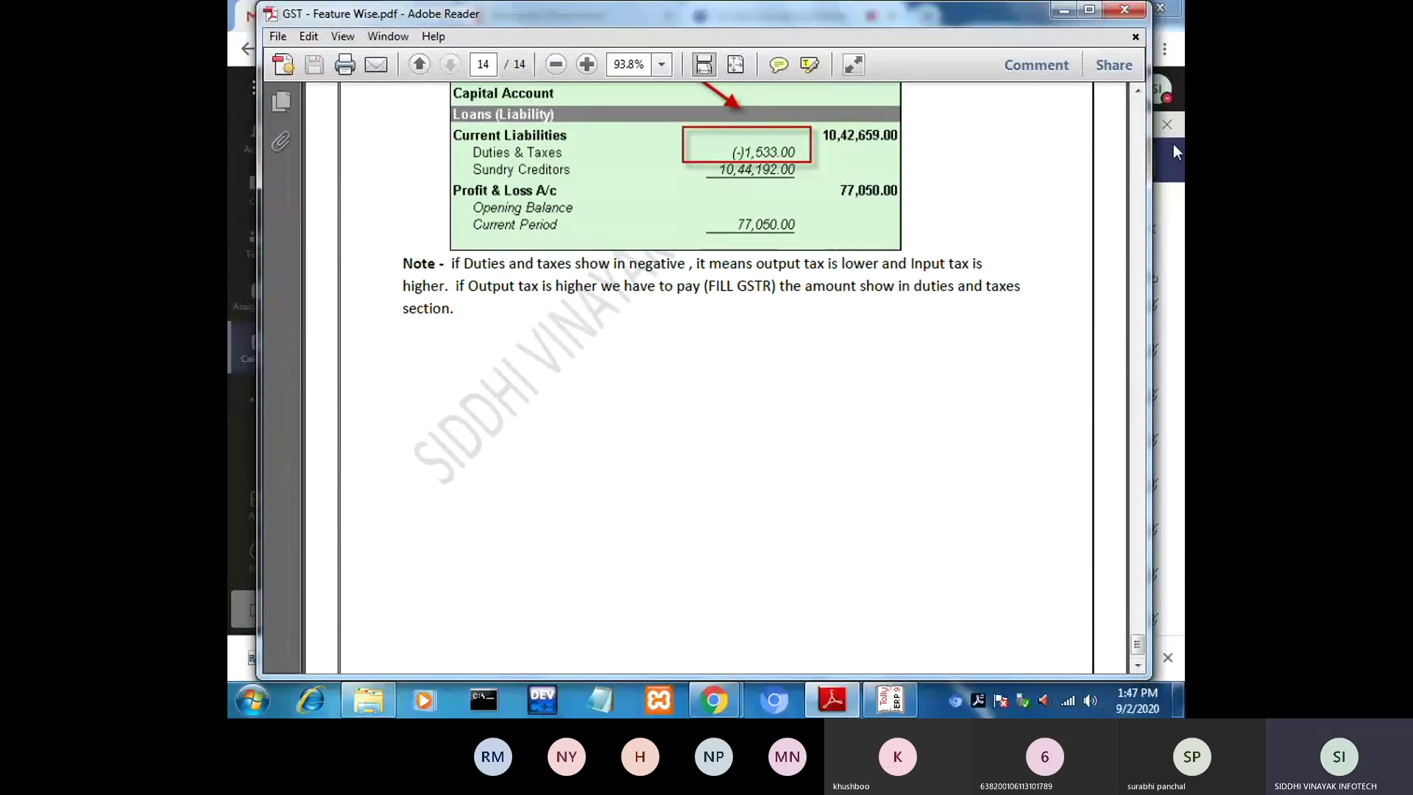
click(1138, 91)
Scroll back through page 13 to page 12's Outstanding section, then switch to the Teams meeting.
scroll(1142, 93, up, 10)
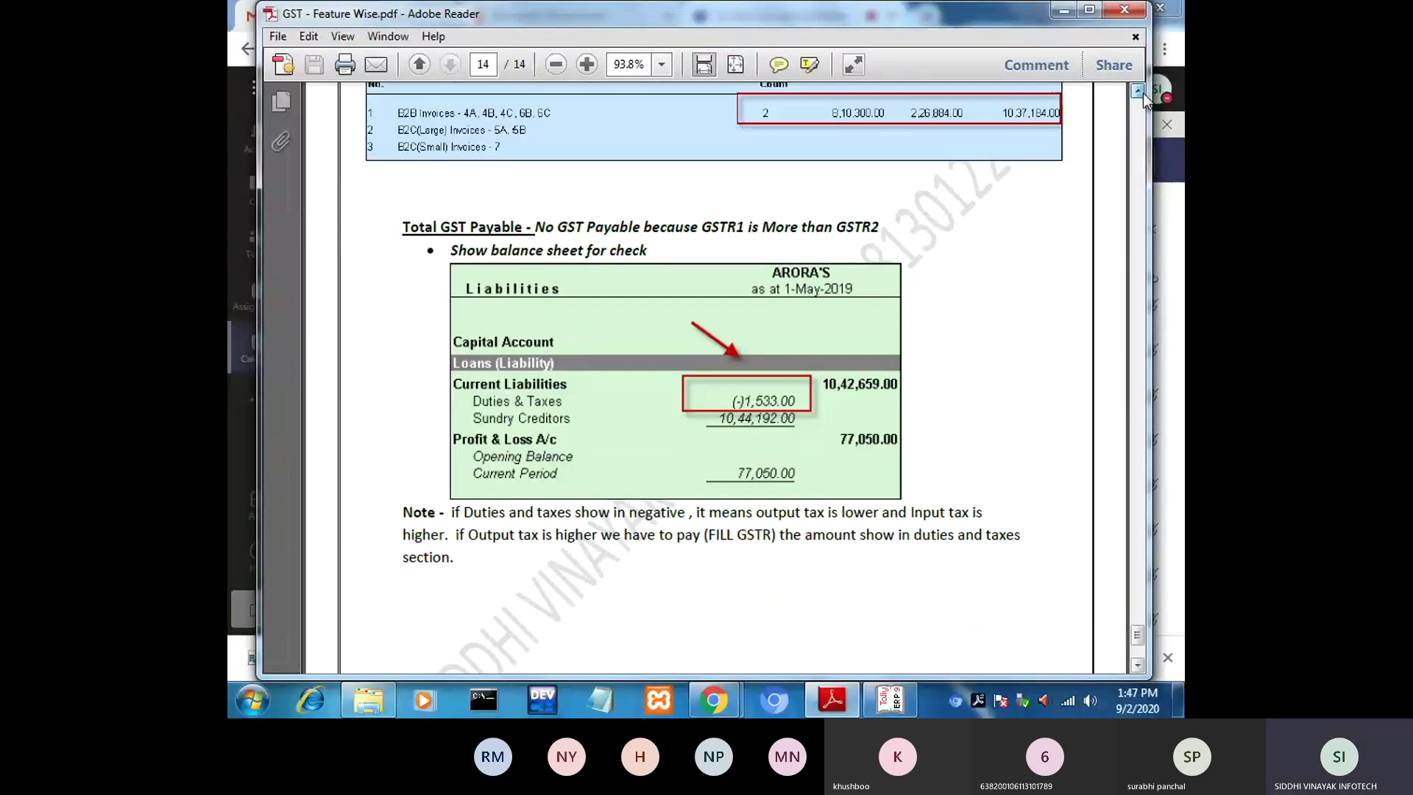
scroll(1142, 93, up, 3)
scroll(1143, 93, up, 4)
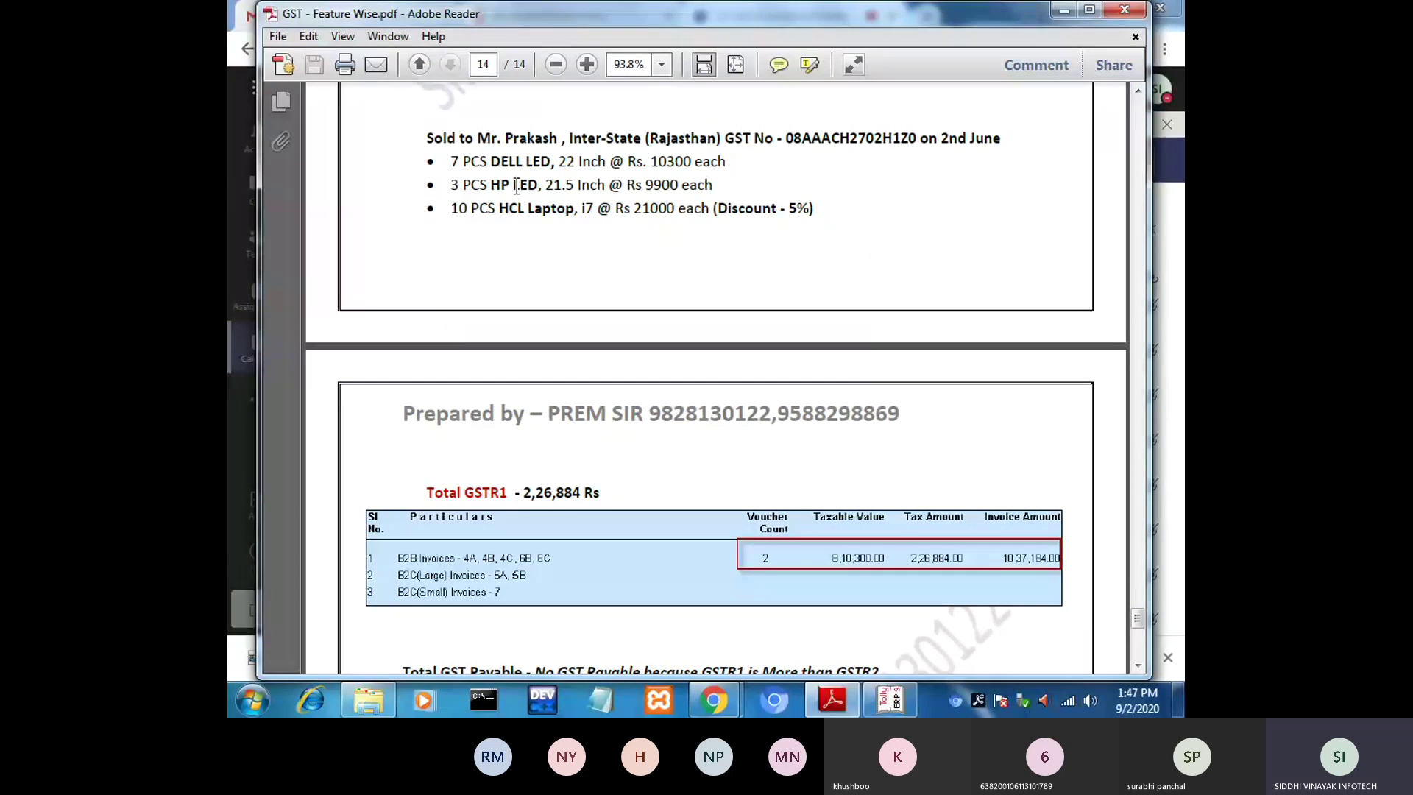
scroll(1141, 97, up, 6)
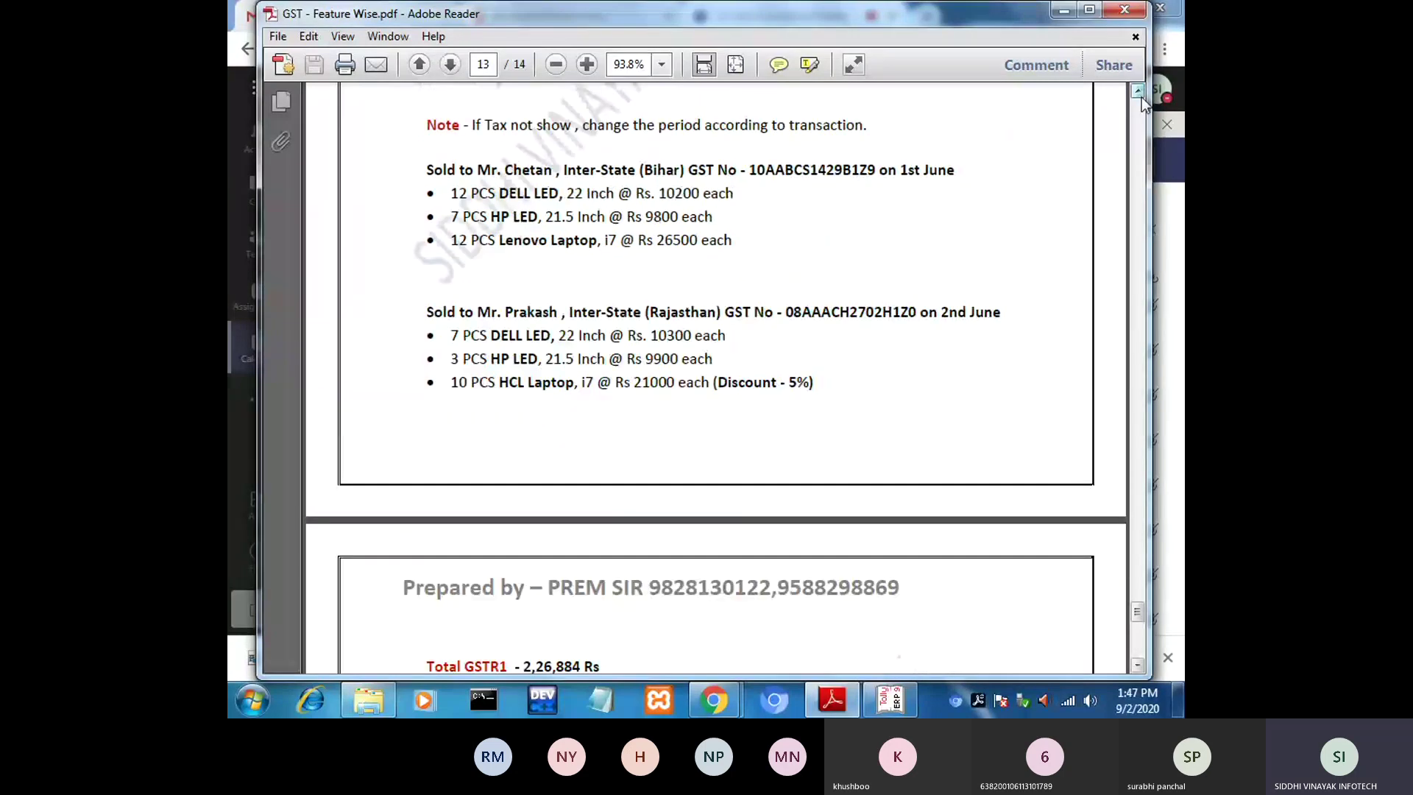
click(1139, 93)
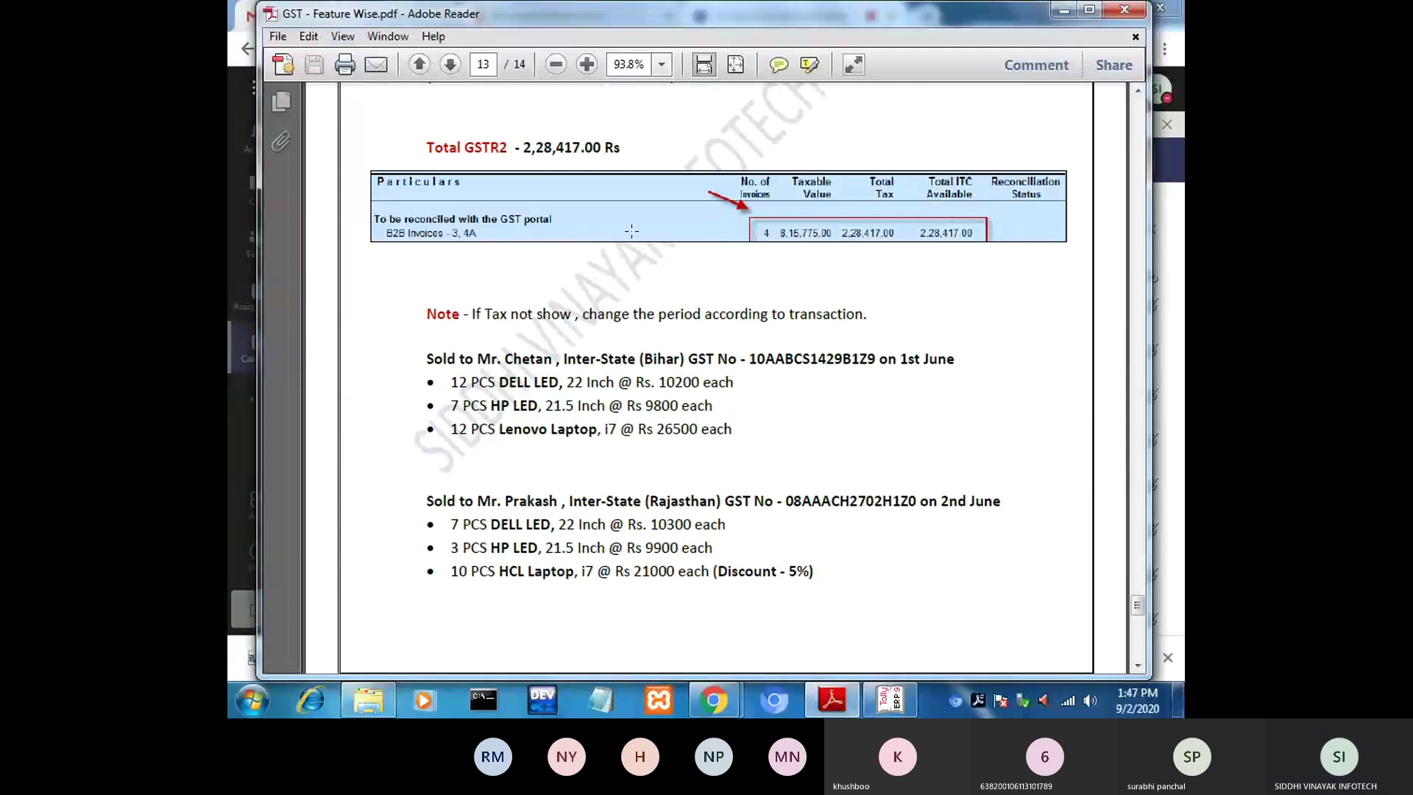
scroll(590, 182, up, 1)
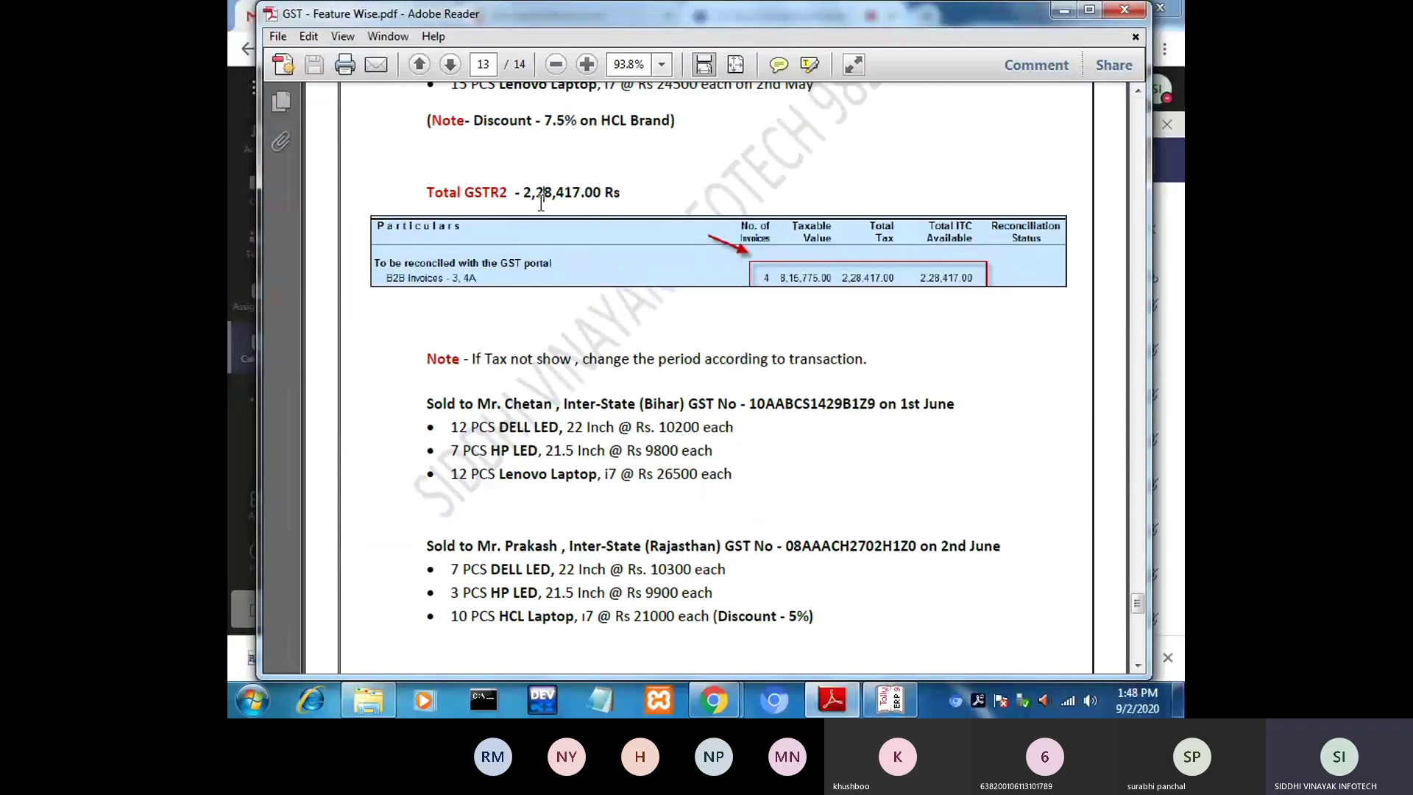
scroll(1145, 98, up, 4)
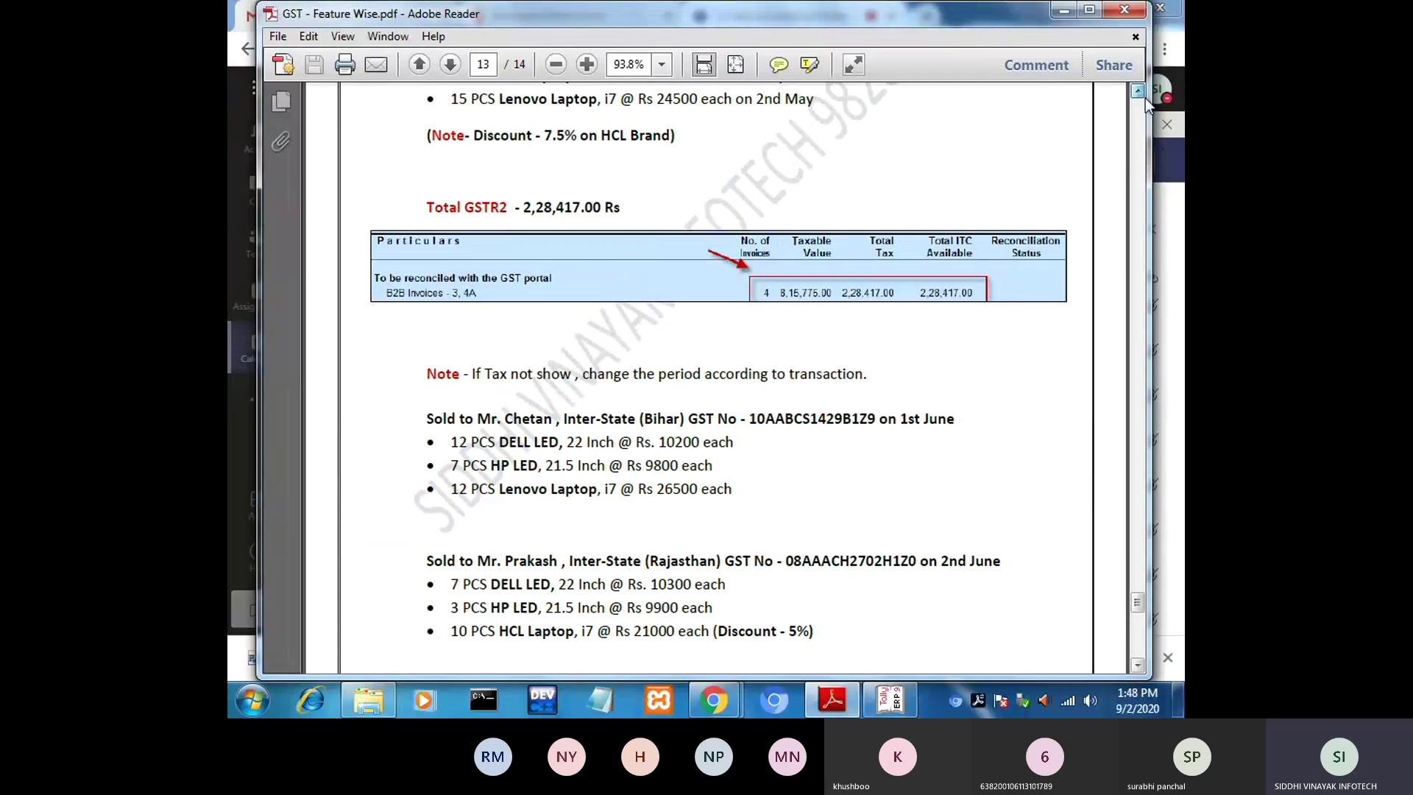
scroll(1146, 99, up, 6)
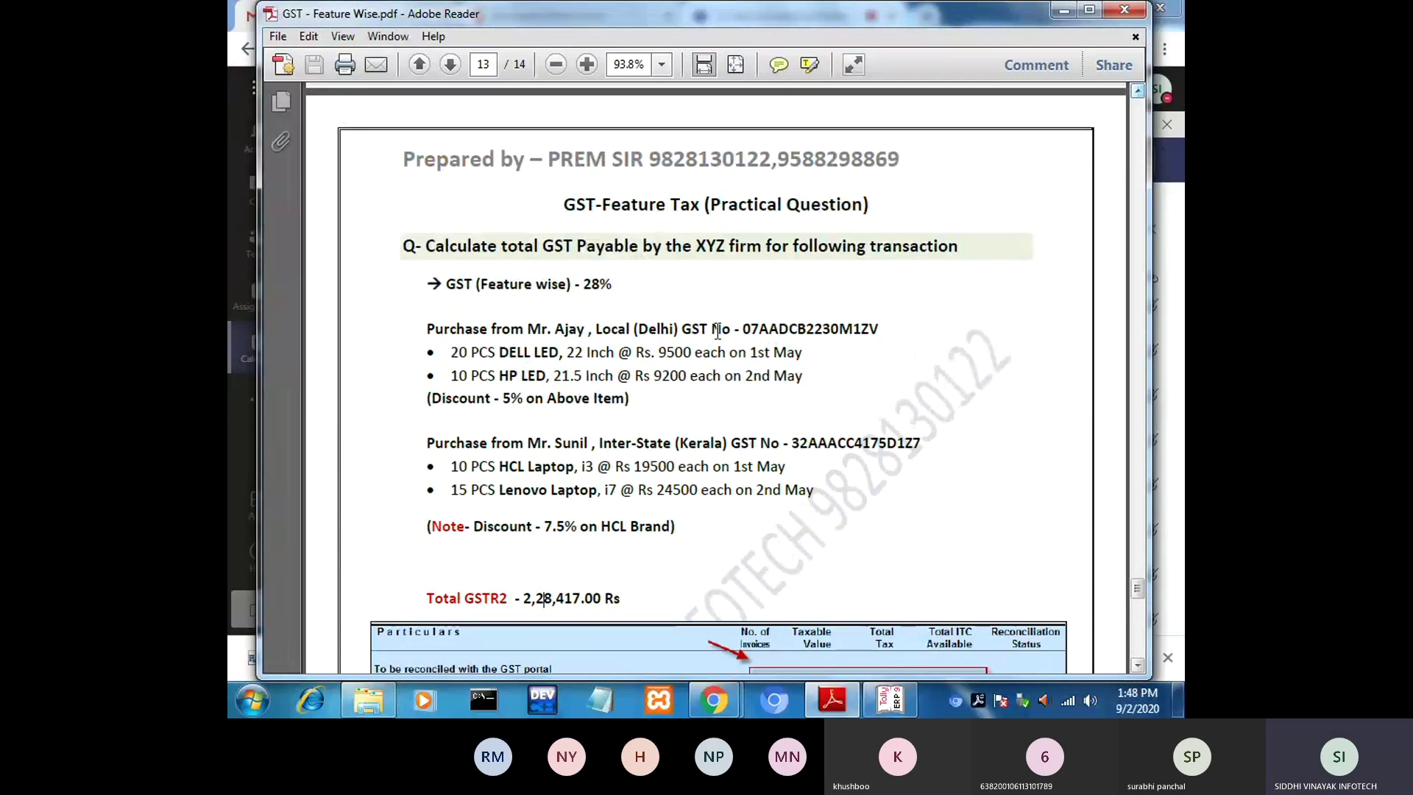
scroll(1143, 90, up, 2)
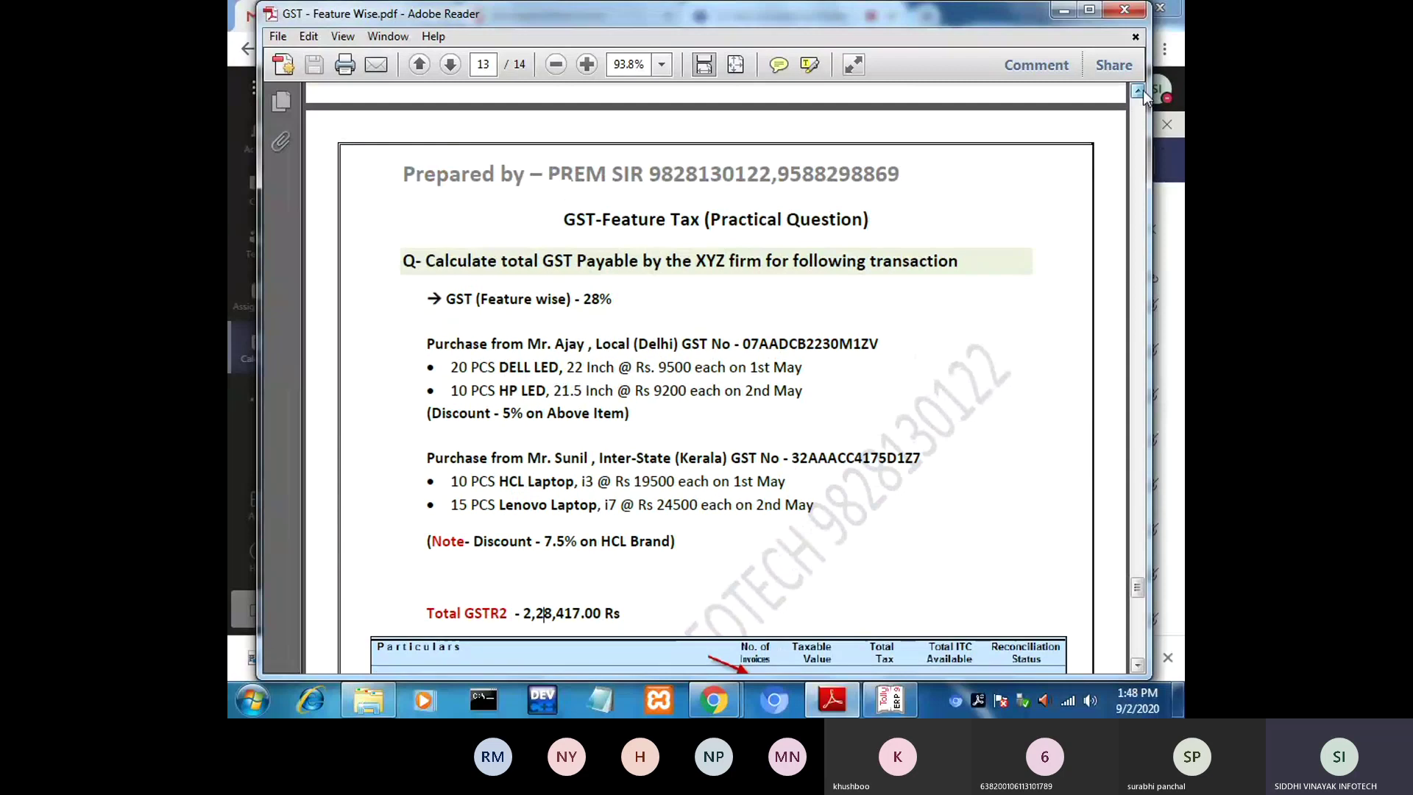
scroll(1142, 91, up, 4)
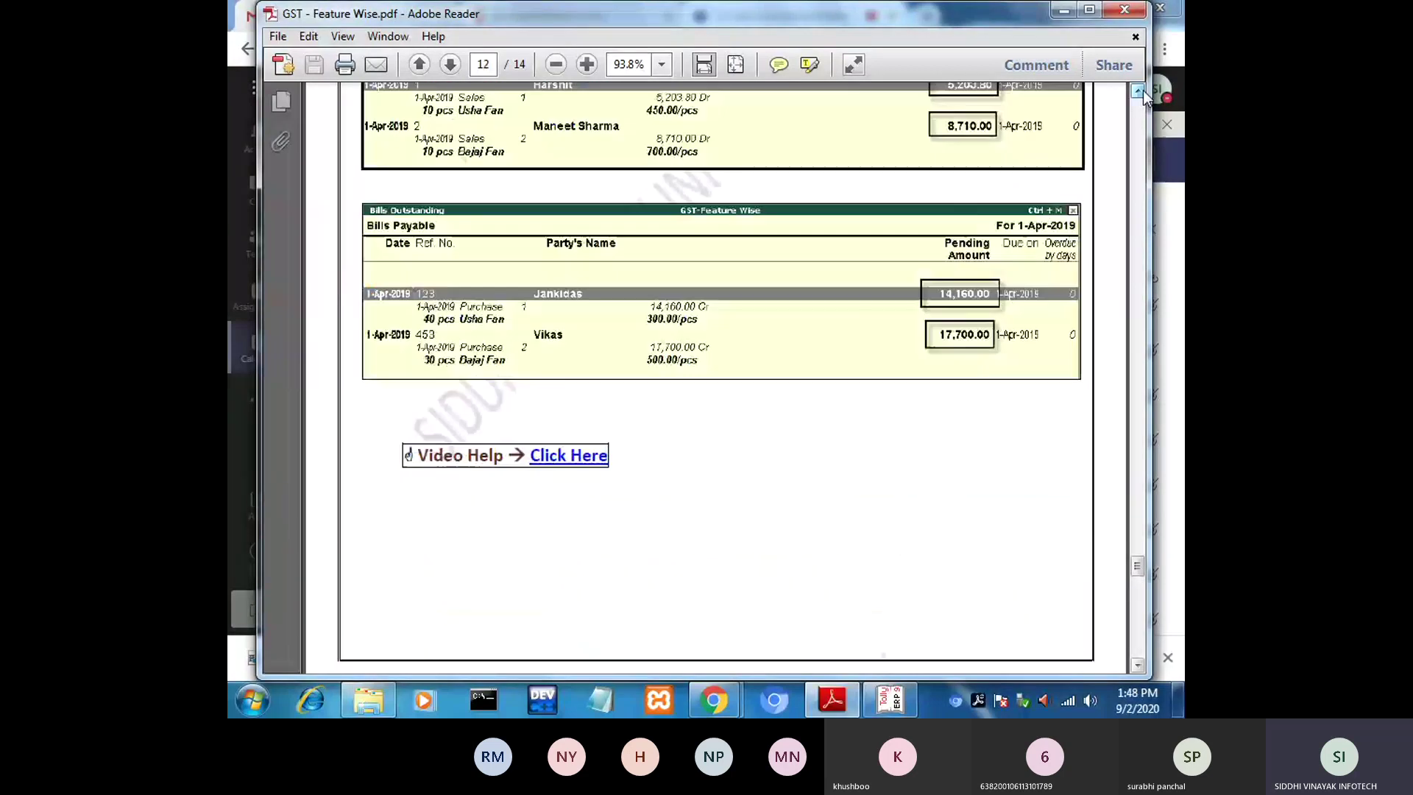
click(1143, 90)
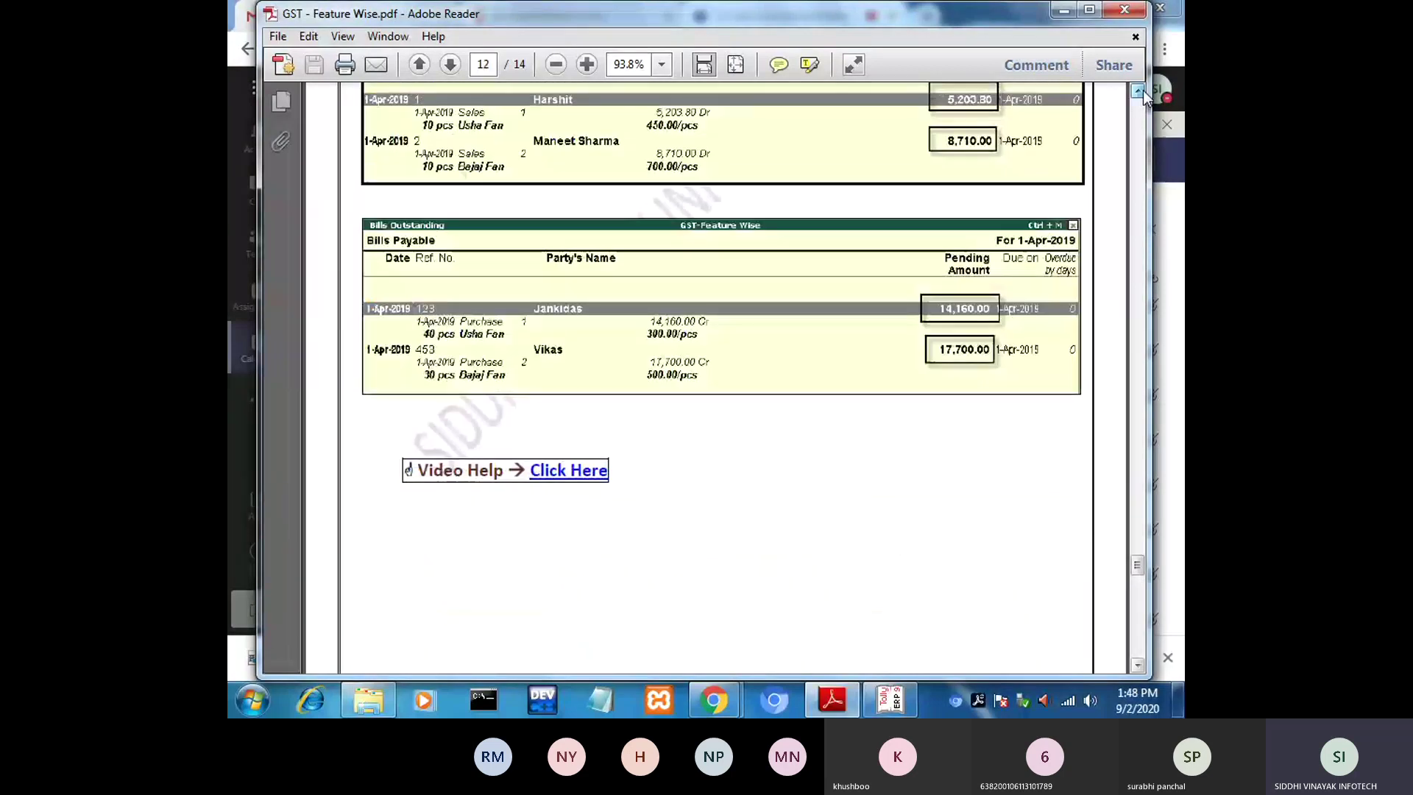
scroll(1143, 91, up, 6)
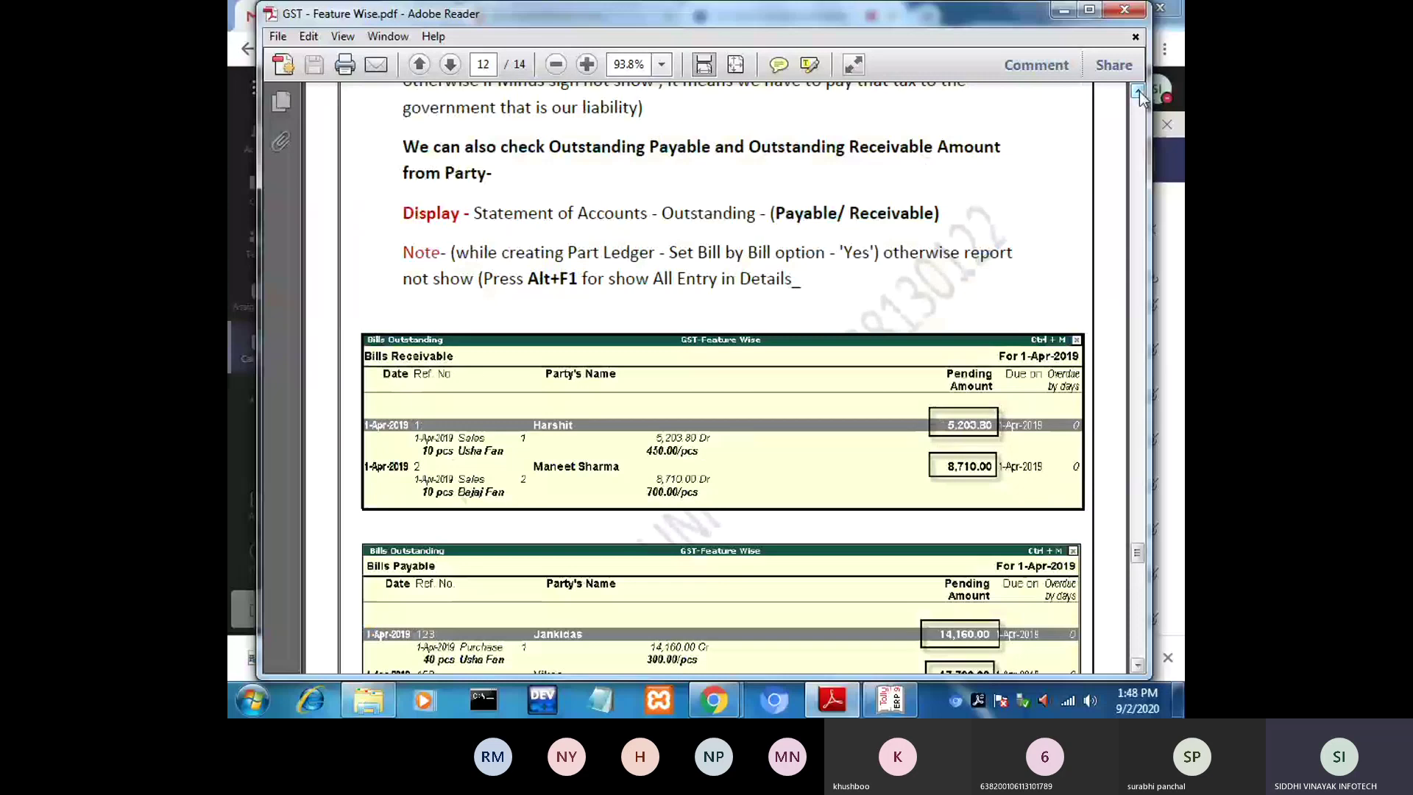
click(731, 709)
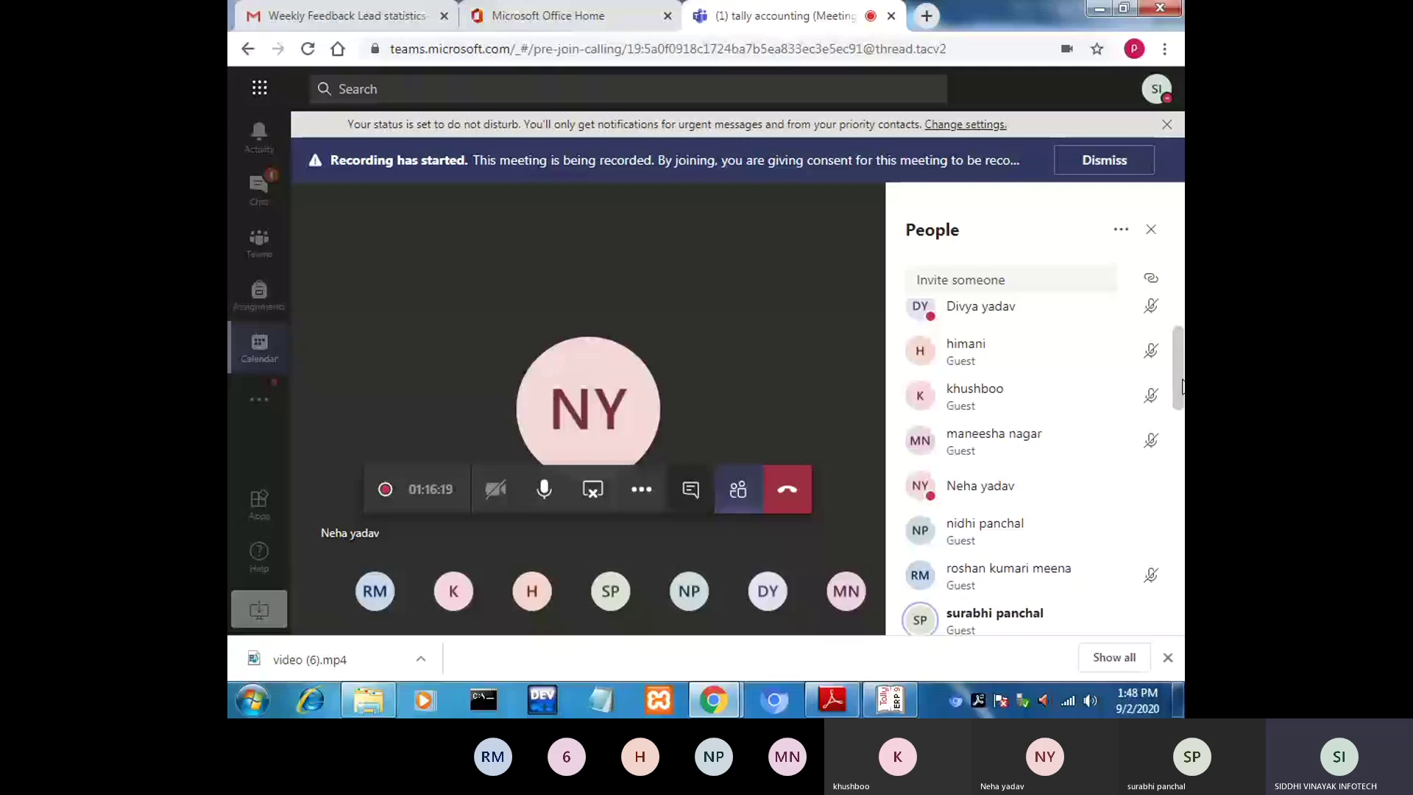
Scroll through the People panel's participant list in the 'tally accounting' meeting.
scroll(1054, 363, up, 1)
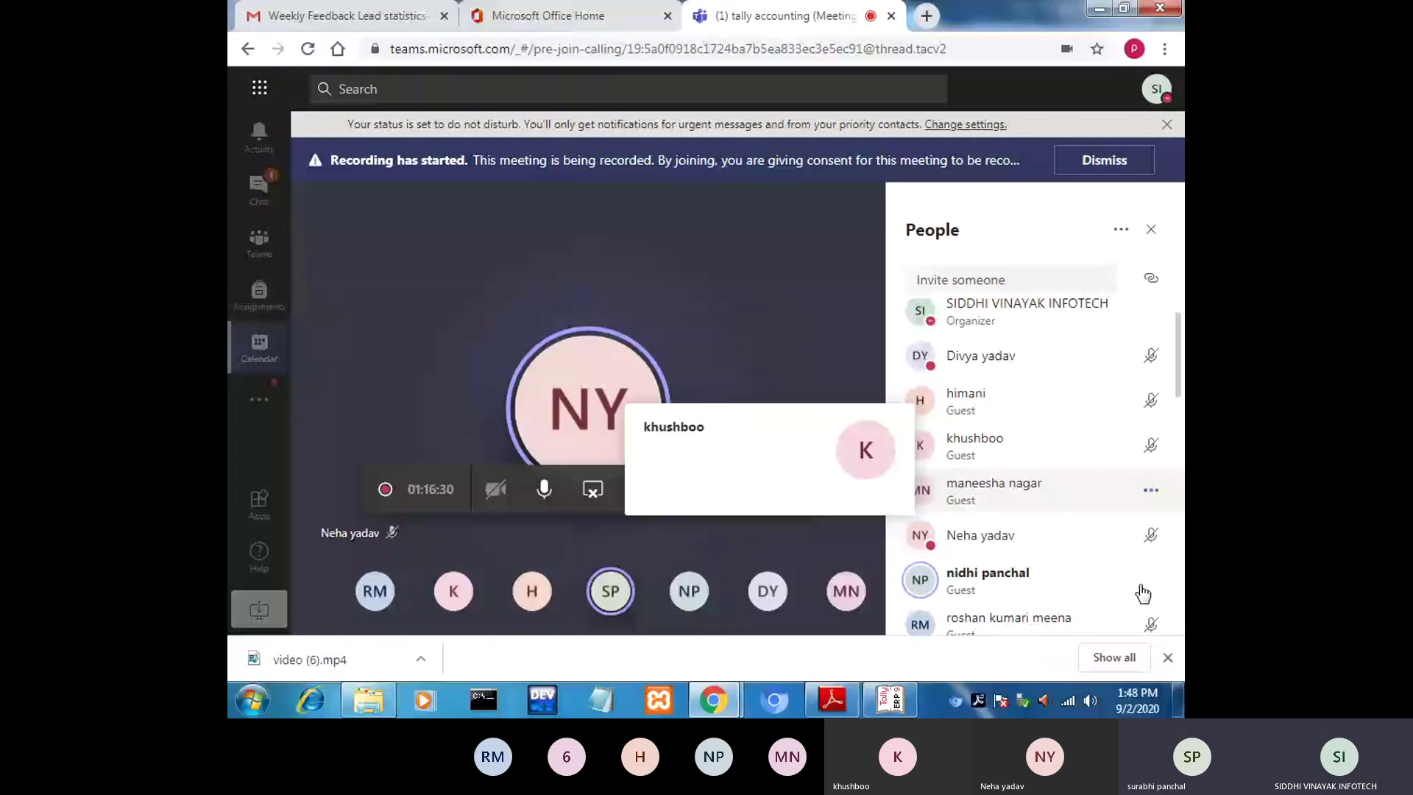
scroll(1143, 594, down, 1)
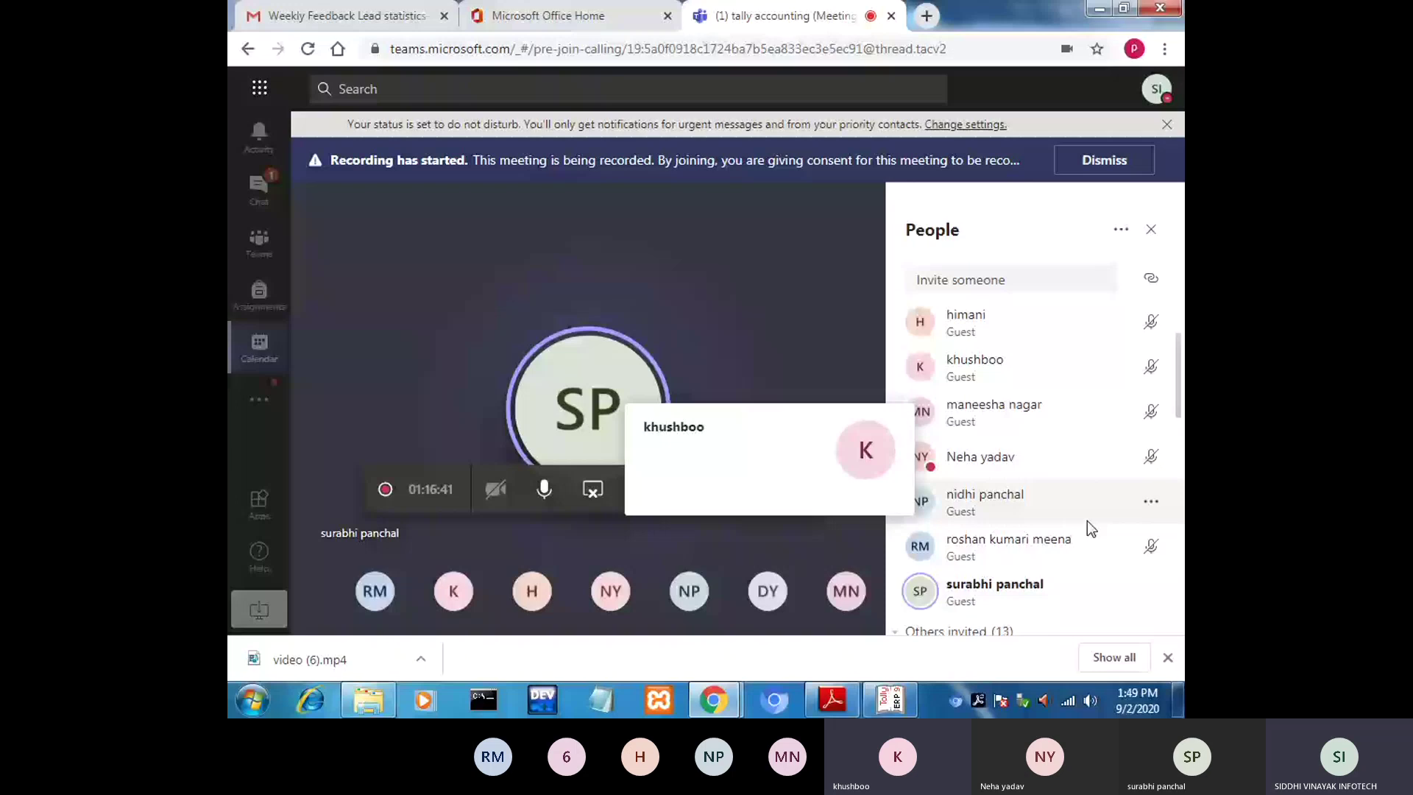
scroll(1086, 382, down, 1)
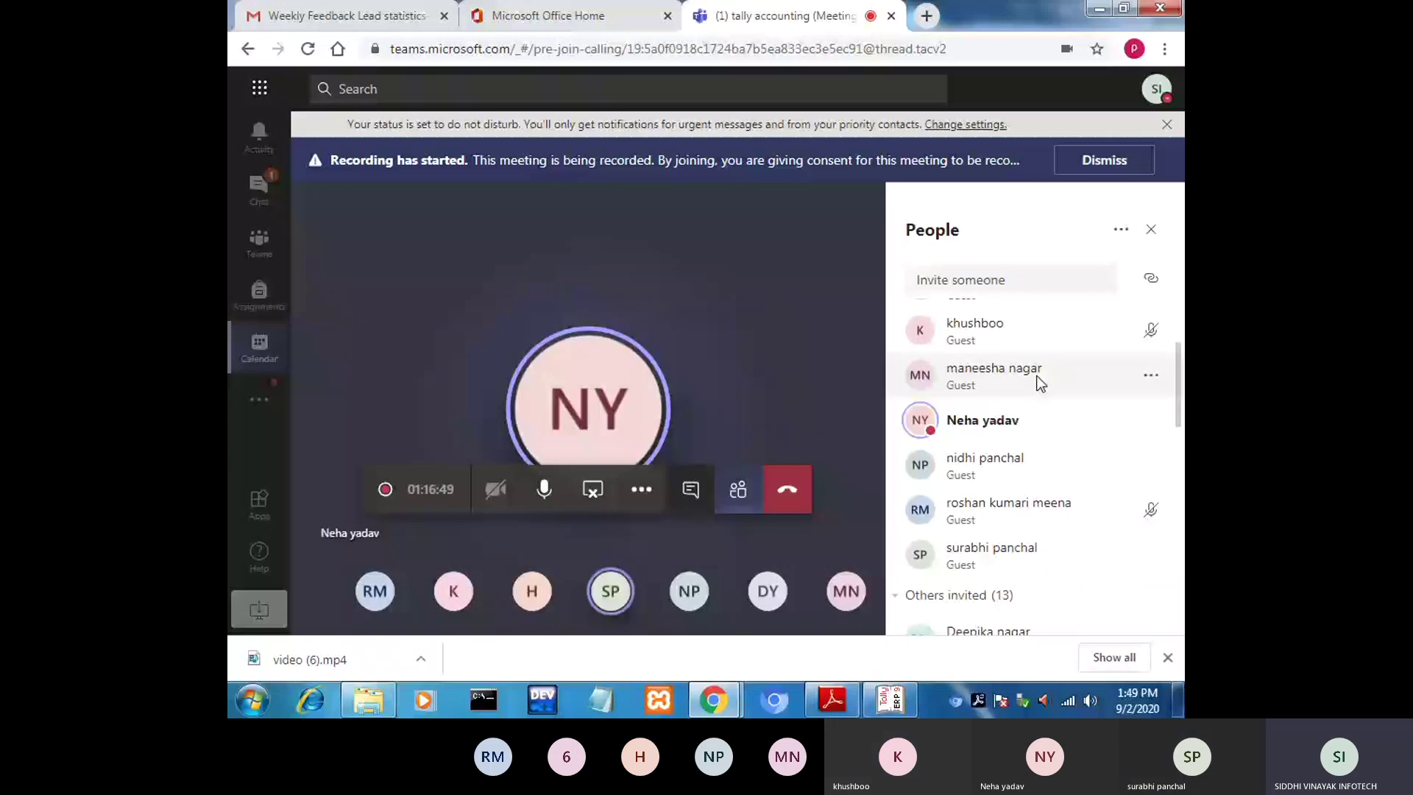
scroll(1040, 382, up, 2)
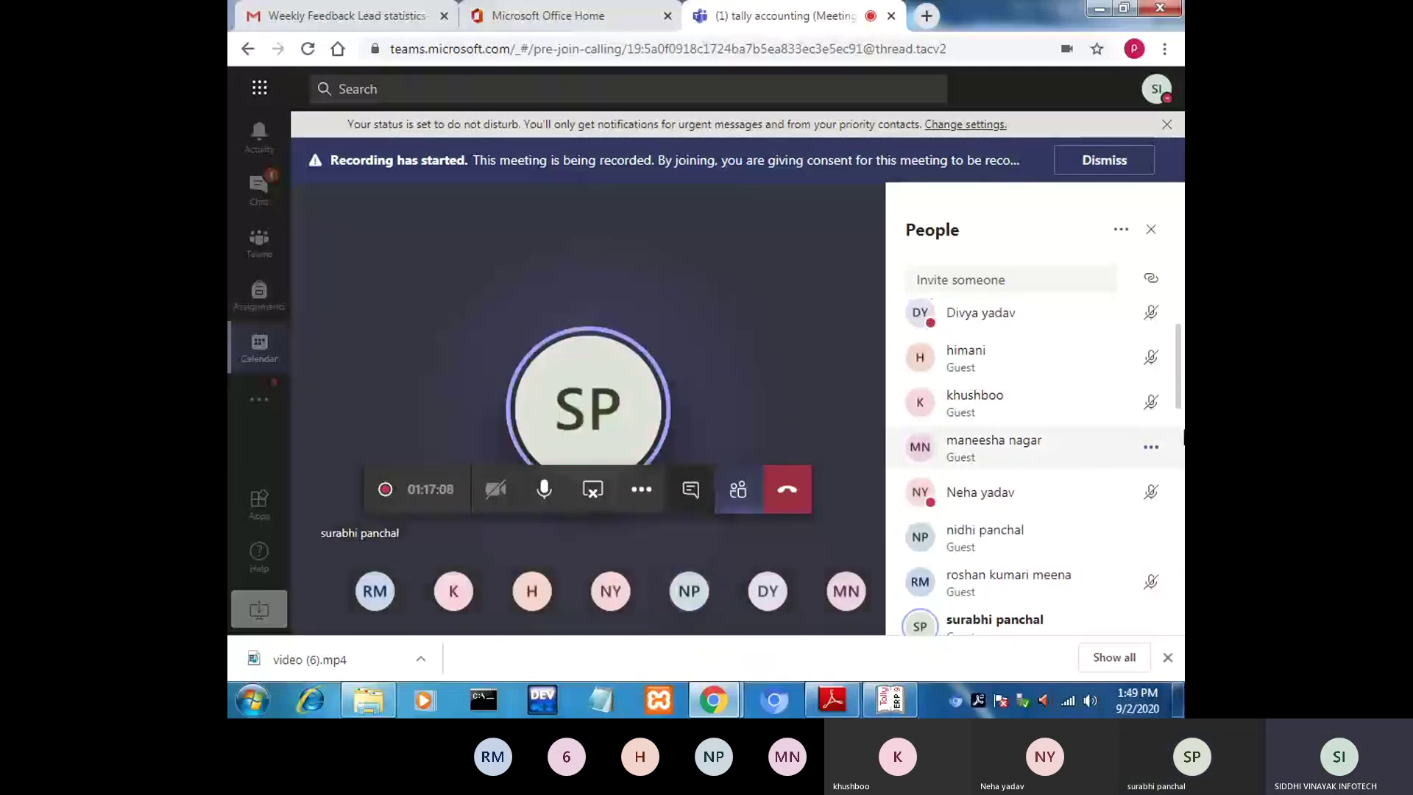
Stop the meeting recording from More actions and confirm Stop recording.
scroll(1173, 385, down, 1)
scroll(1173, 386, up, 1)
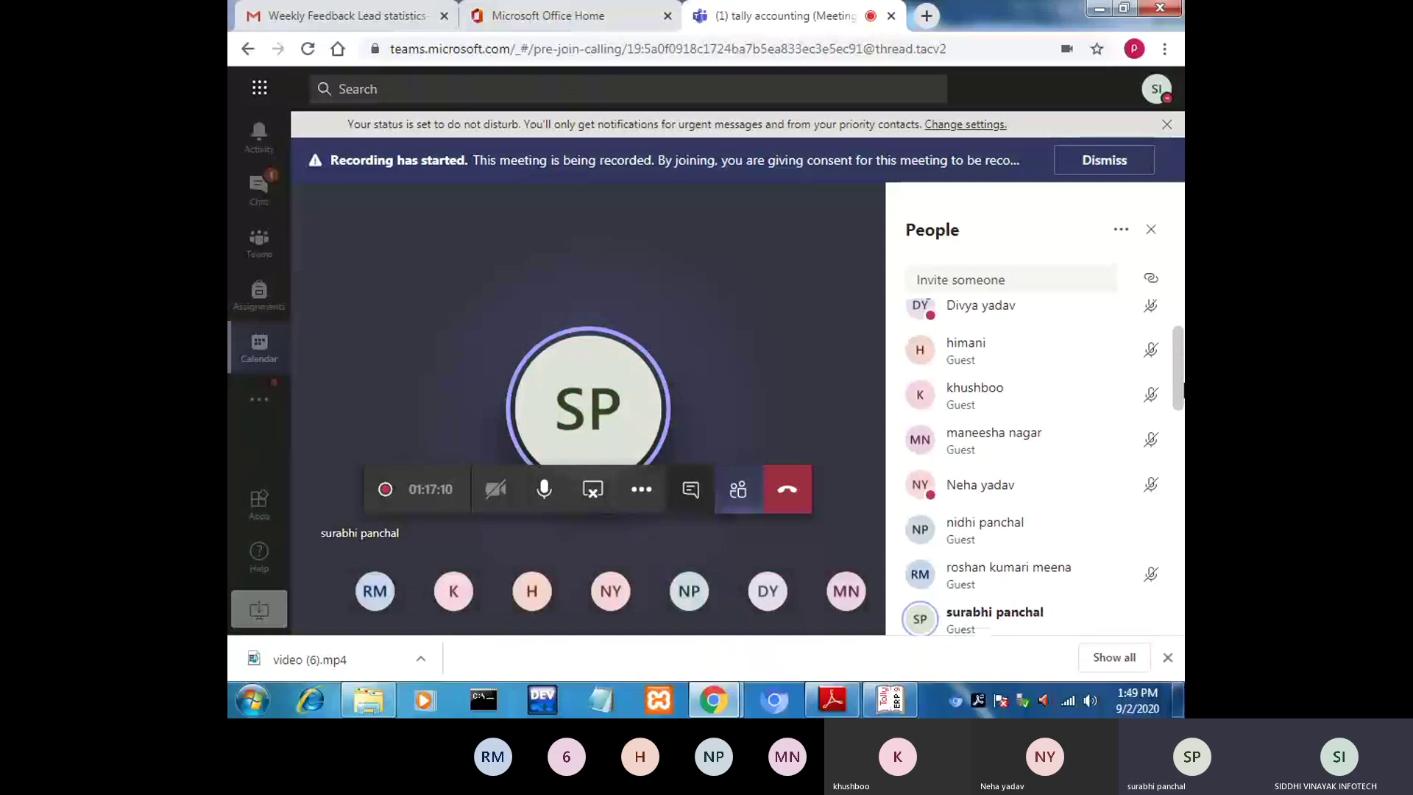
scroll(1100, 423, up, 1)
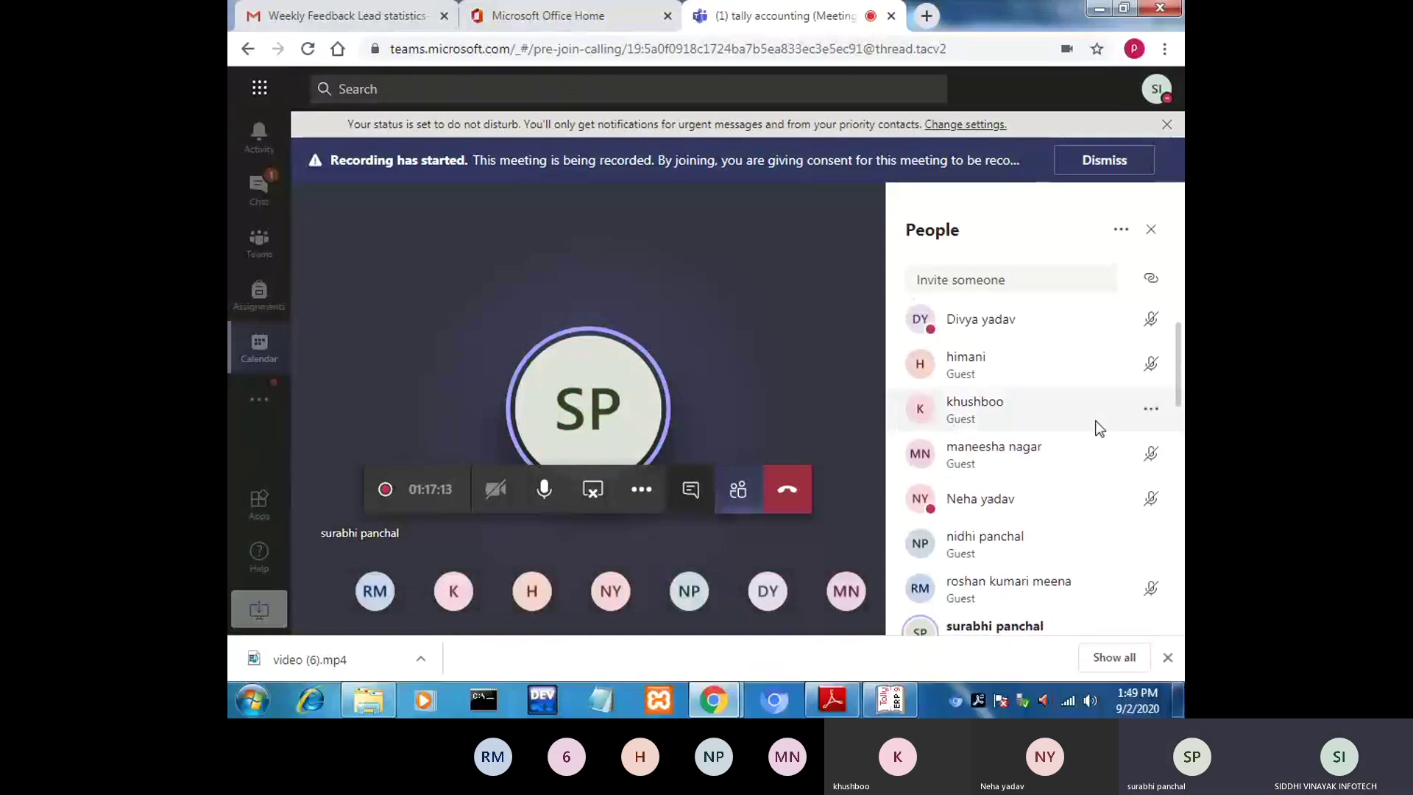
scroll(1178, 396, down, 1)
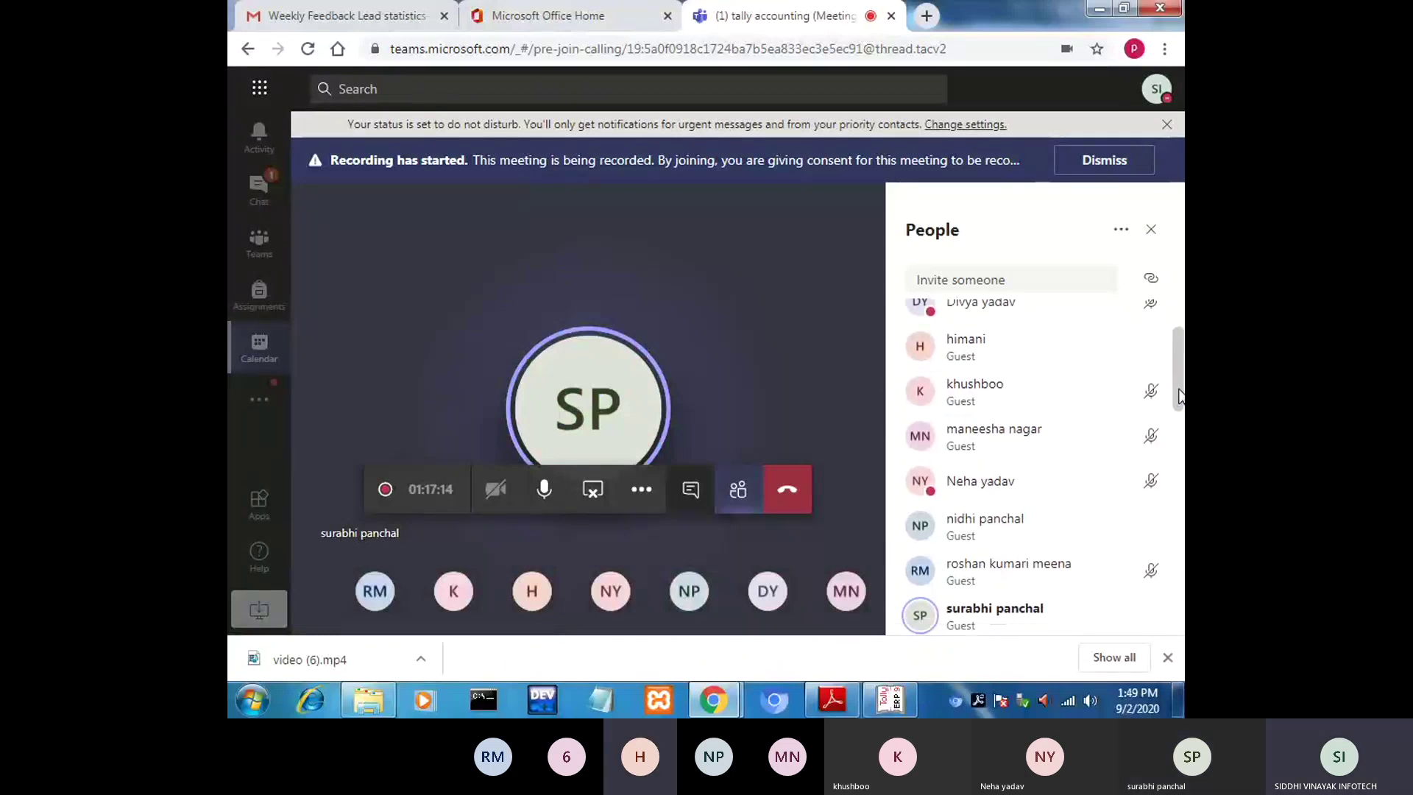
scroll(1178, 394, up, 1)
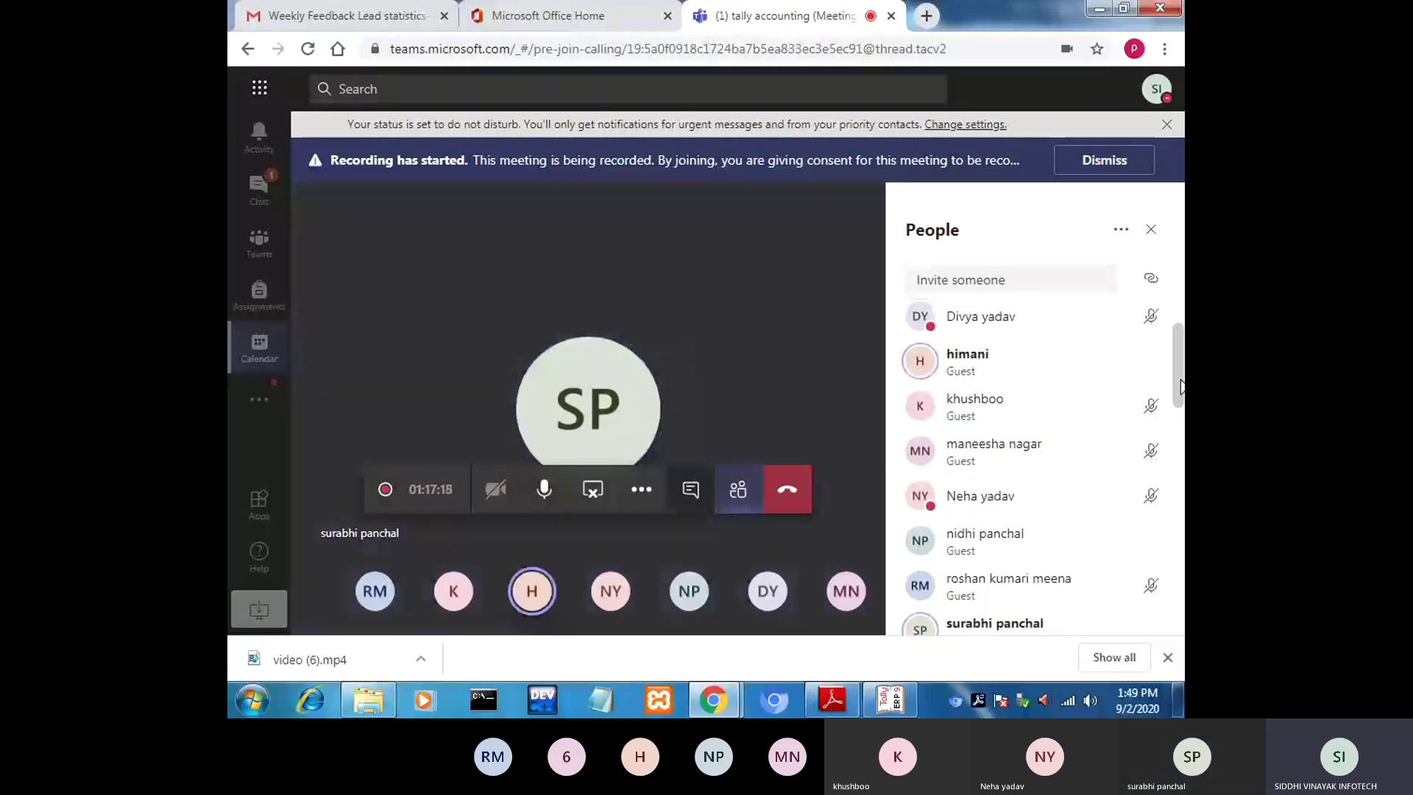
scroll(1178, 393, down, 2)
scroll(1178, 392, up, 3)
scroll(1178, 393, up, 3)
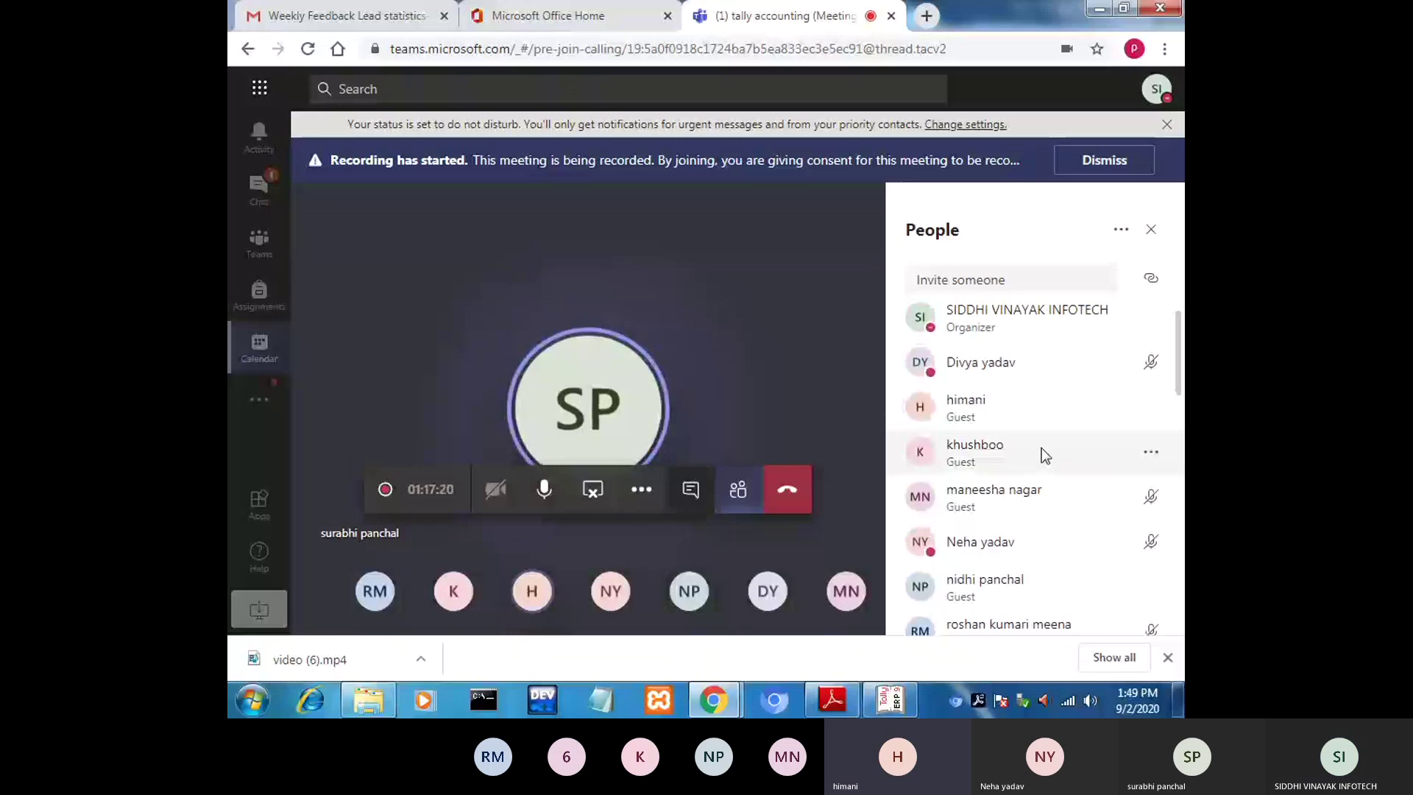
scroll(1176, 412, down, 3)
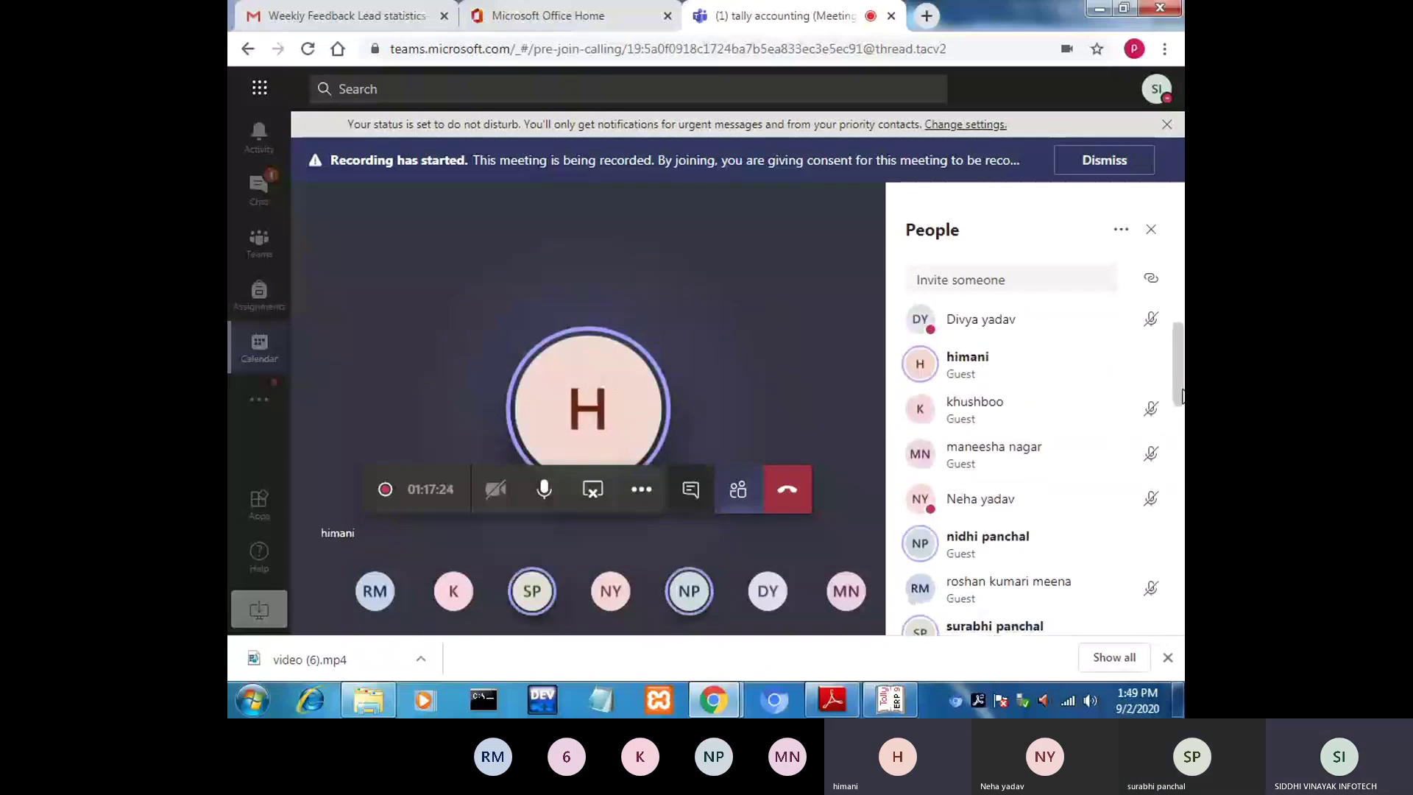
scroll(1183, 401, up, 1)
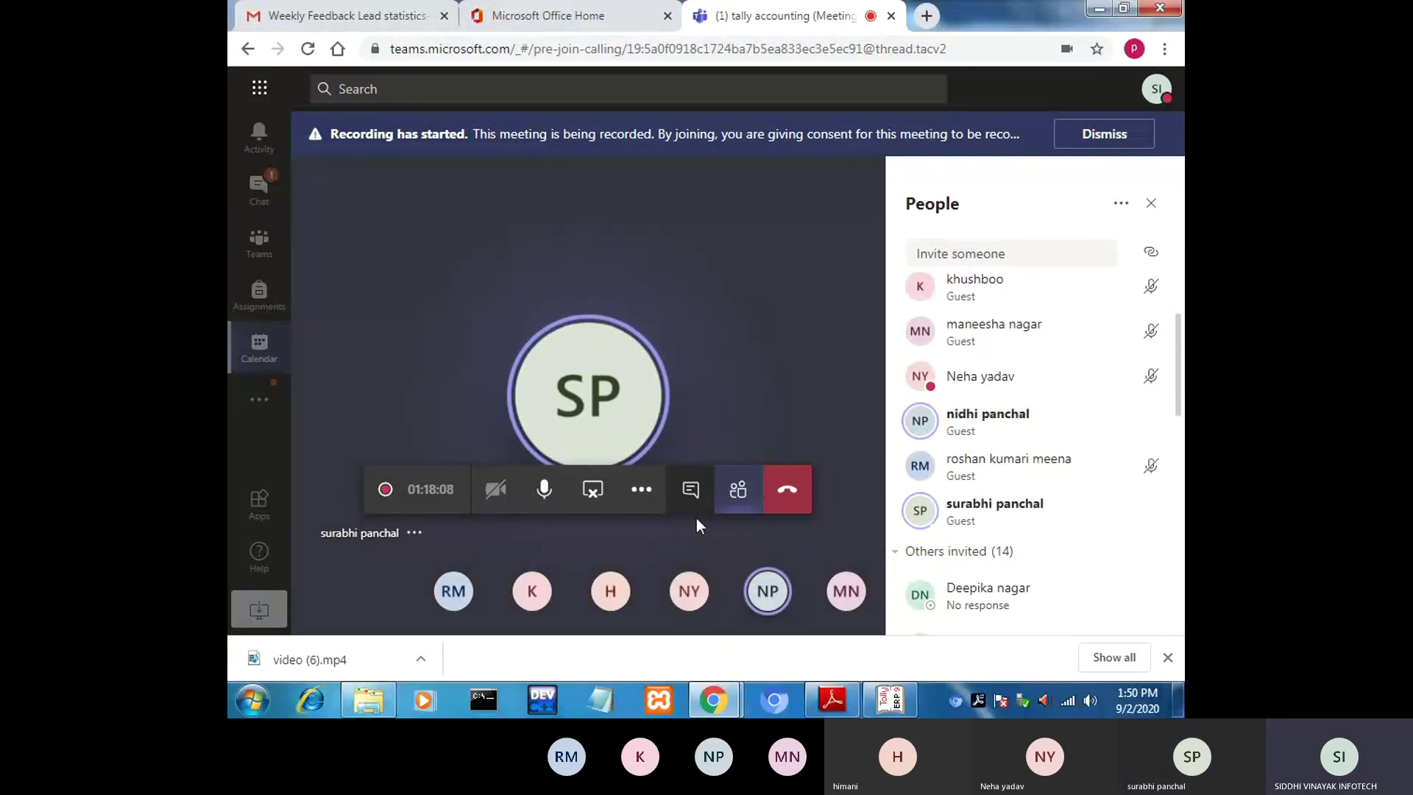
click(641, 489)
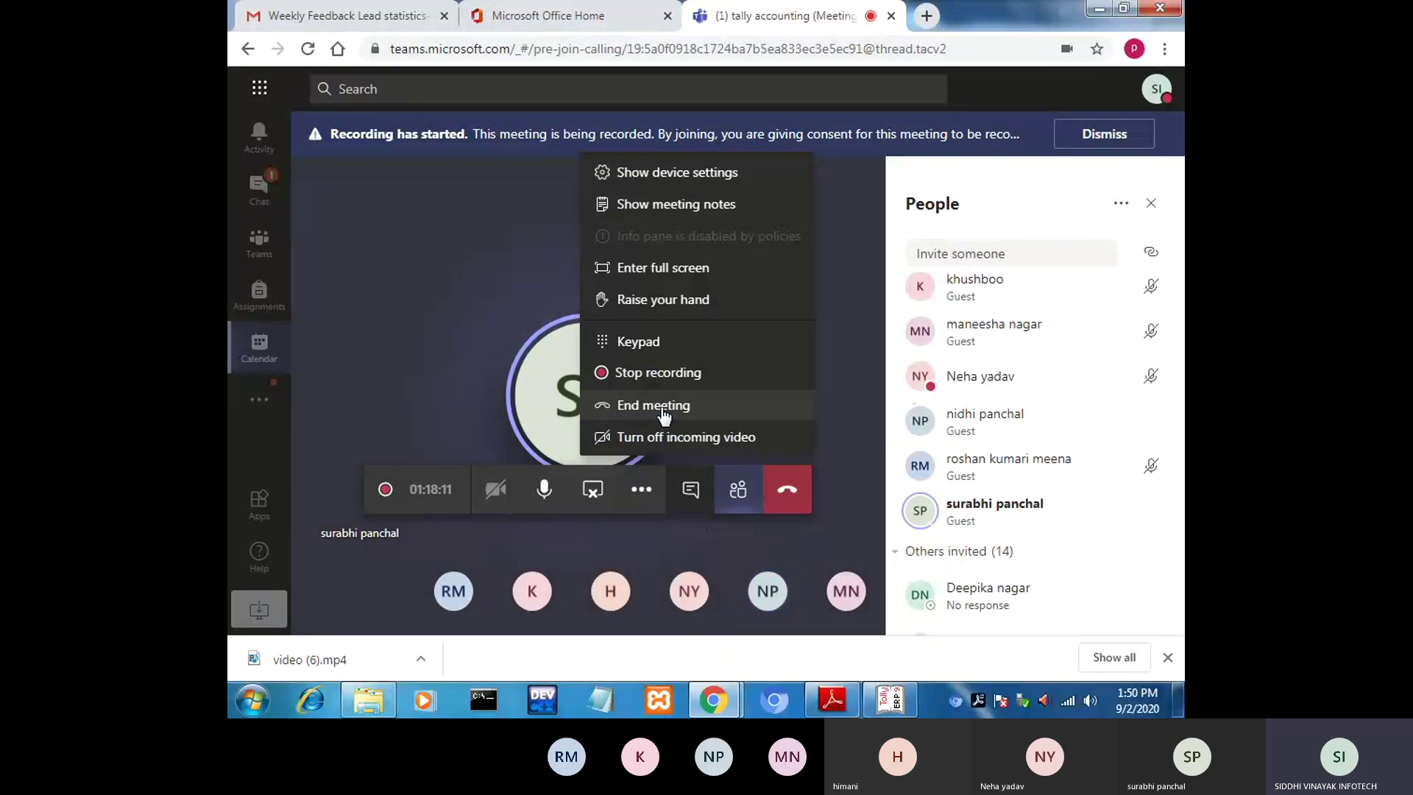
click(652, 377)
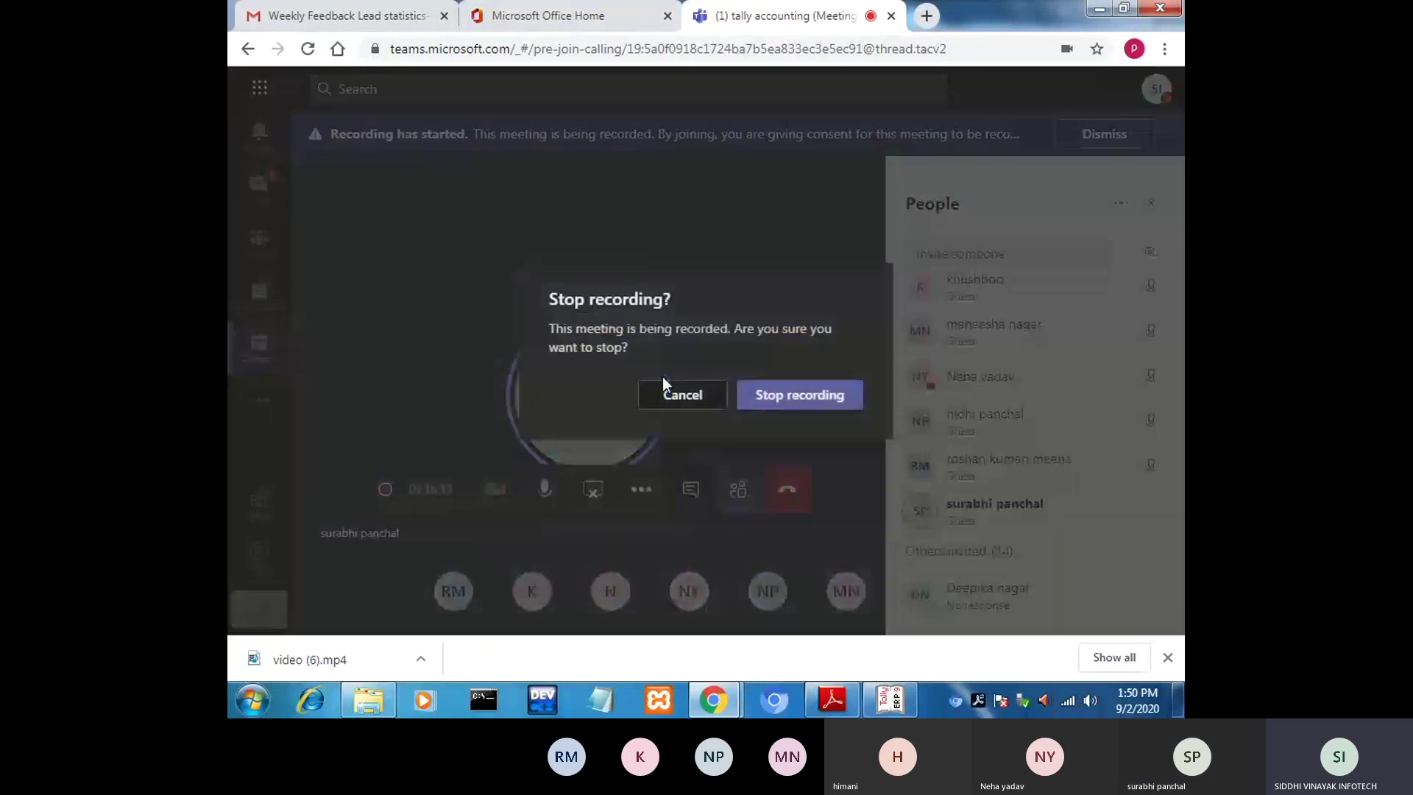
click(765, 398)
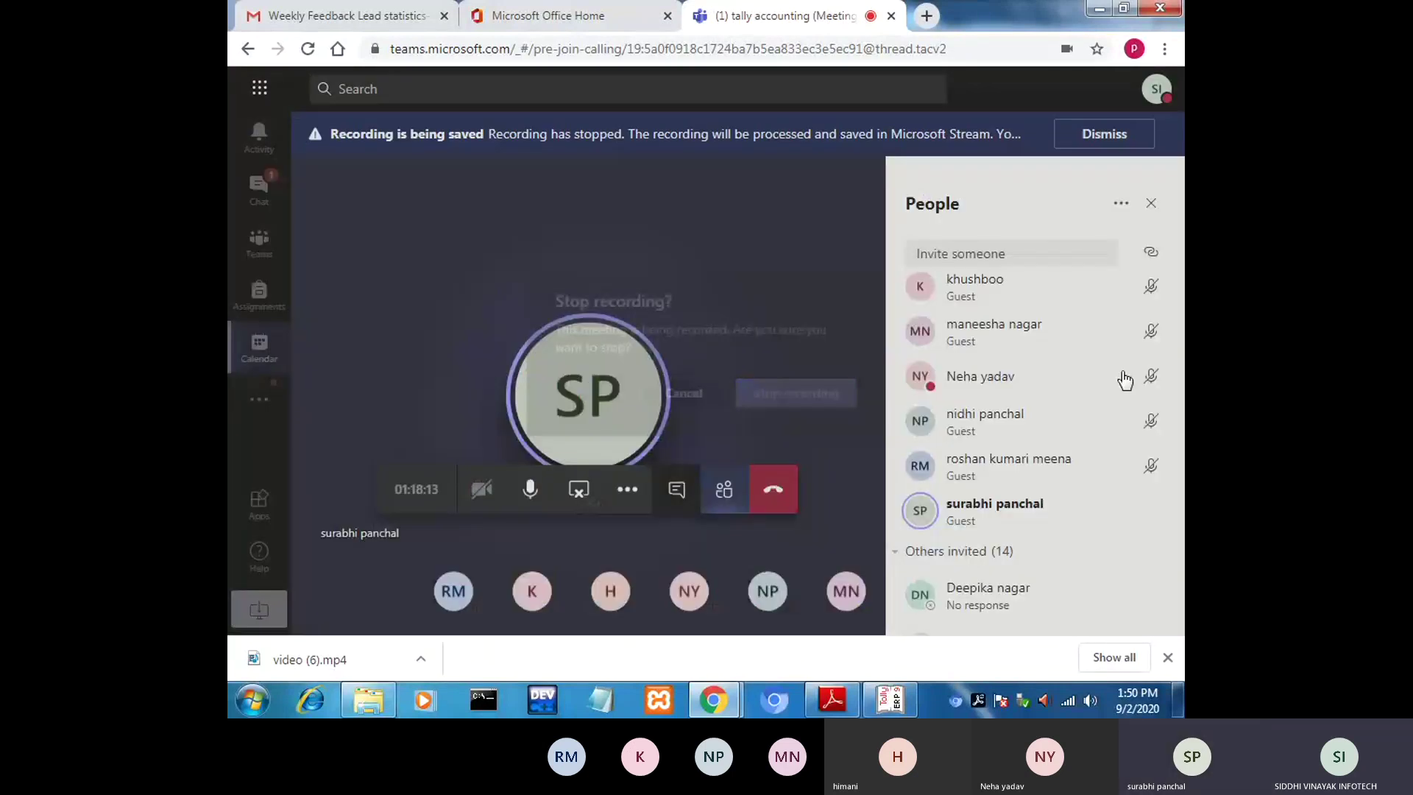